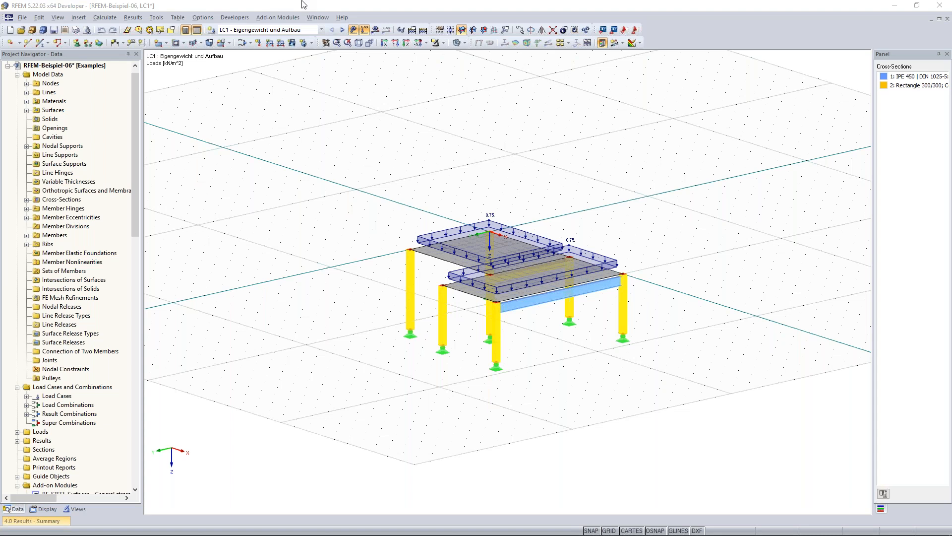
# Show the 4.0 Results - Summary table, keep it docked below the model view, and enlarge it to show more rows
pyautogui.click(303, 4)
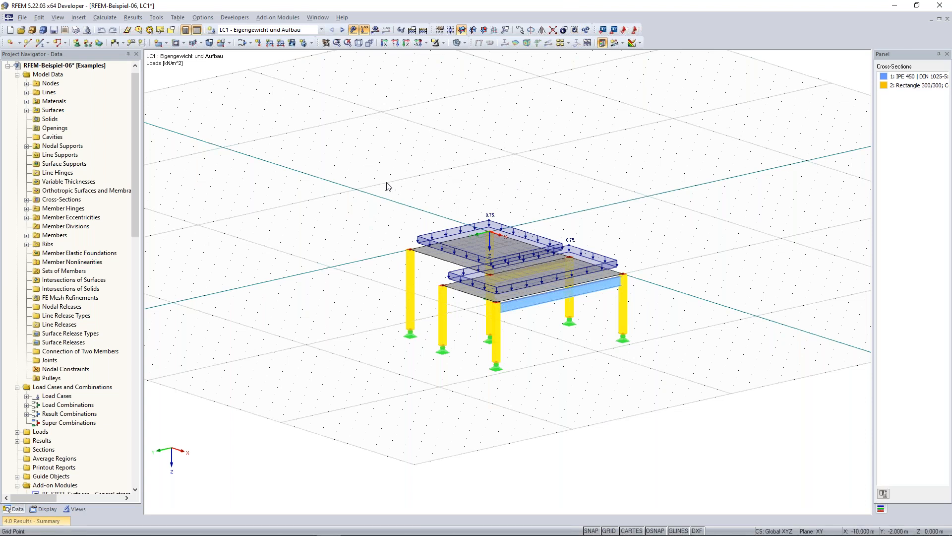
pyautogui.moveTo(387, 183); pyautogui.dragTo(385, 176, button='middle')
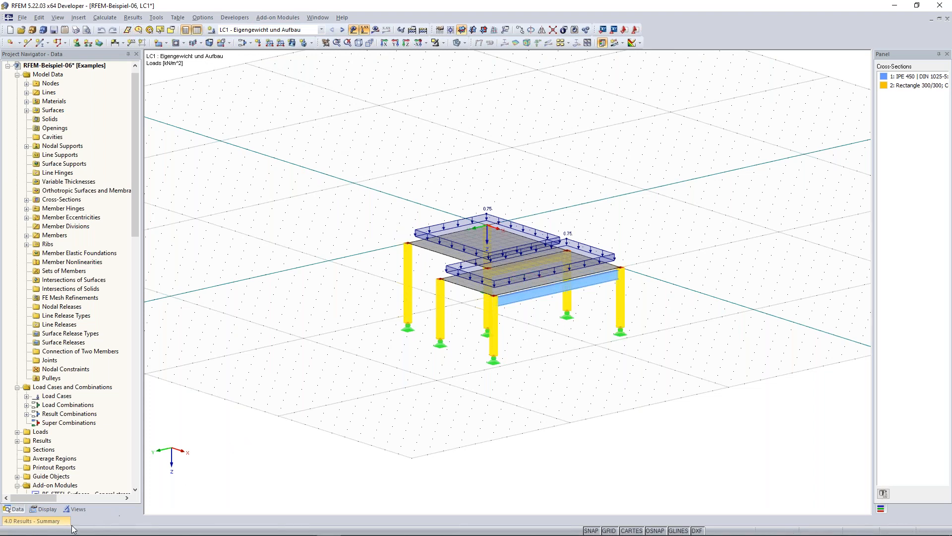
pyautogui.click(57, 521)
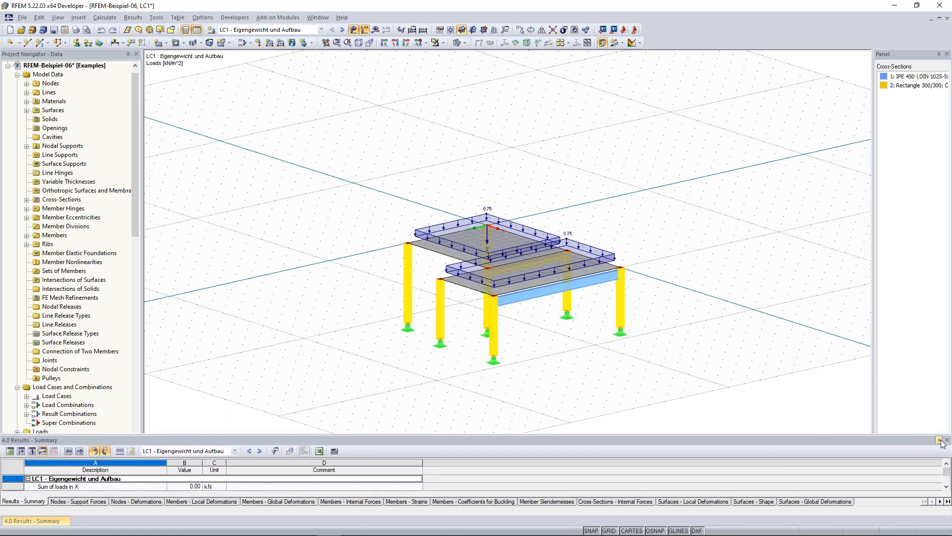
pyautogui.click(941, 440)
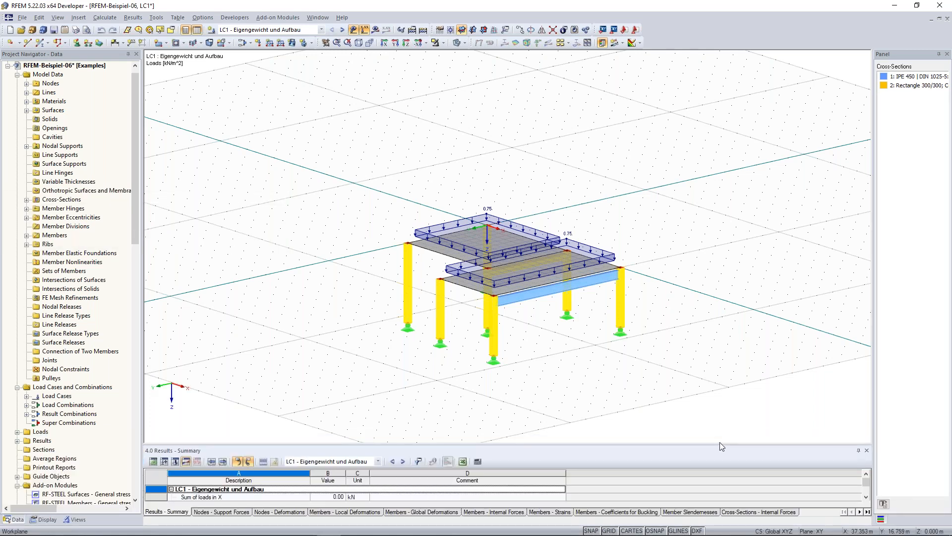
pyautogui.moveTo(719, 443); pyautogui.dragTo(720, 414)
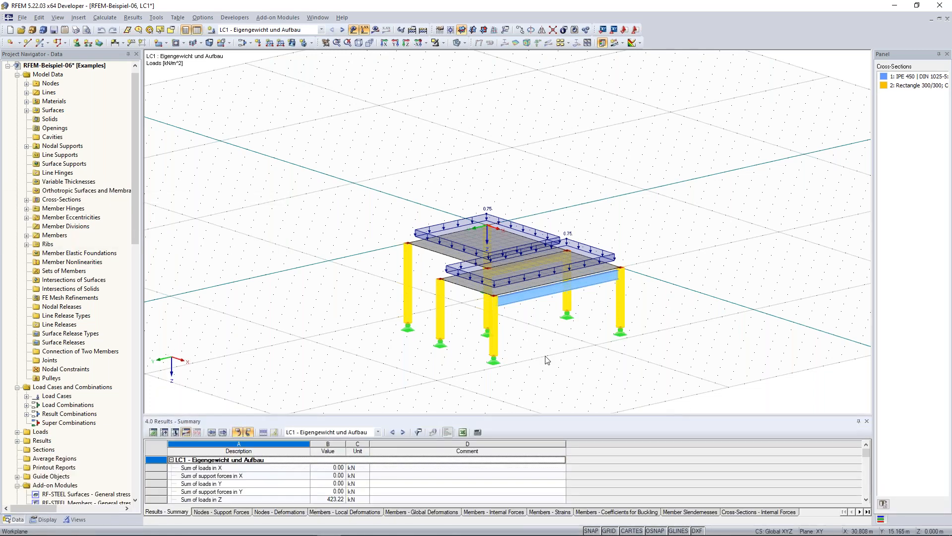
pyautogui.moveTo(326, 181); pyautogui.dragTo(319, 170, button='middle')
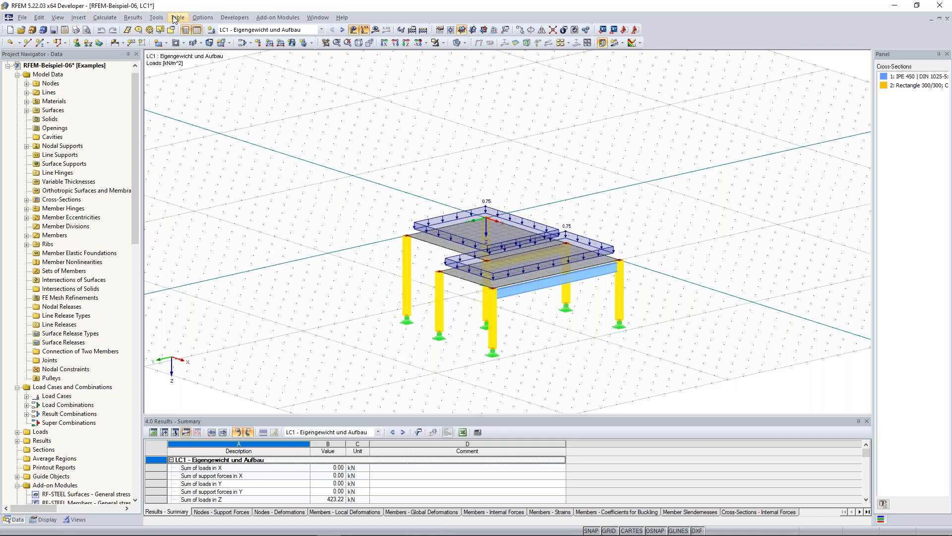
pyautogui.moveTo(356, 235); pyautogui.dragTo(332, 187, button='middle')
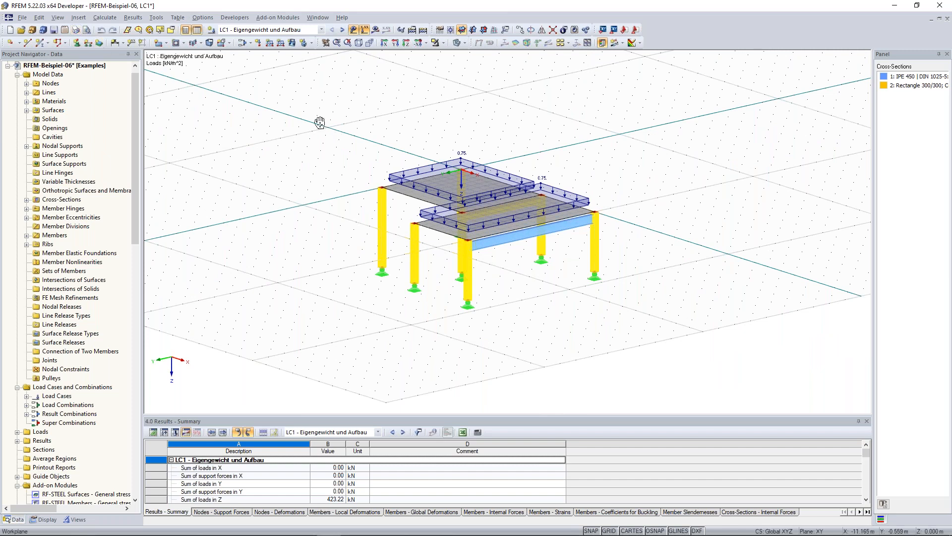
pyautogui.moveTo(303, 108); pyautogui.dragTo(296, 111, button='middle')
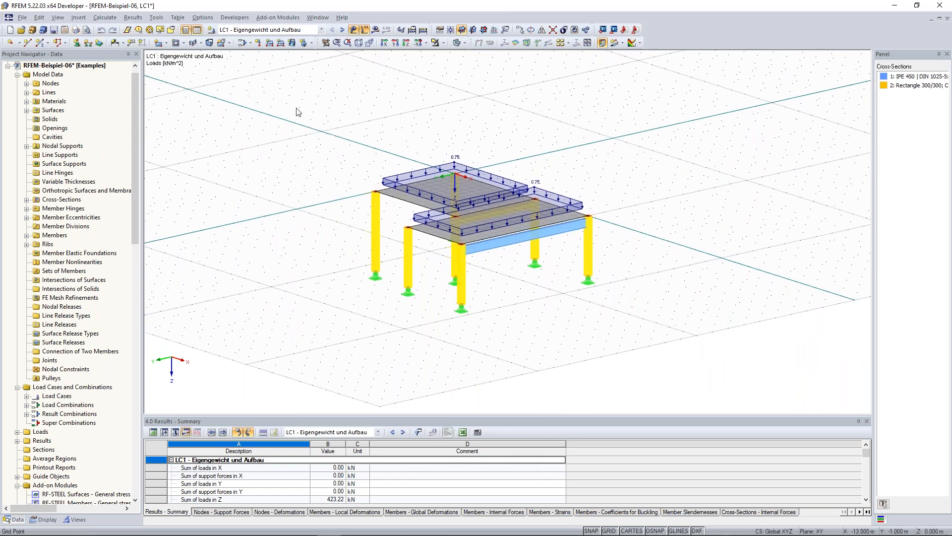
pyautogui.click(78, 18)
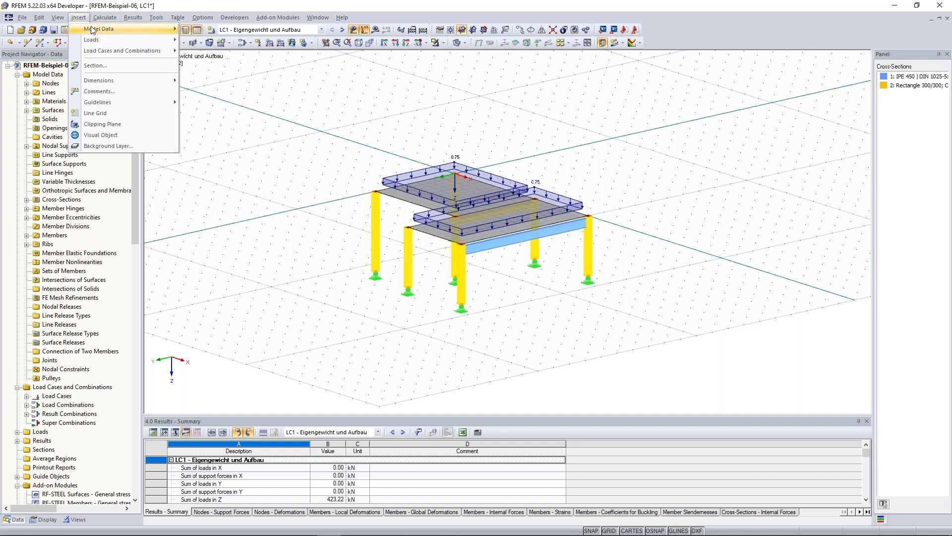
pyautogui.moveTo(93, 29)
pyautogui.moveTo(242, 33)
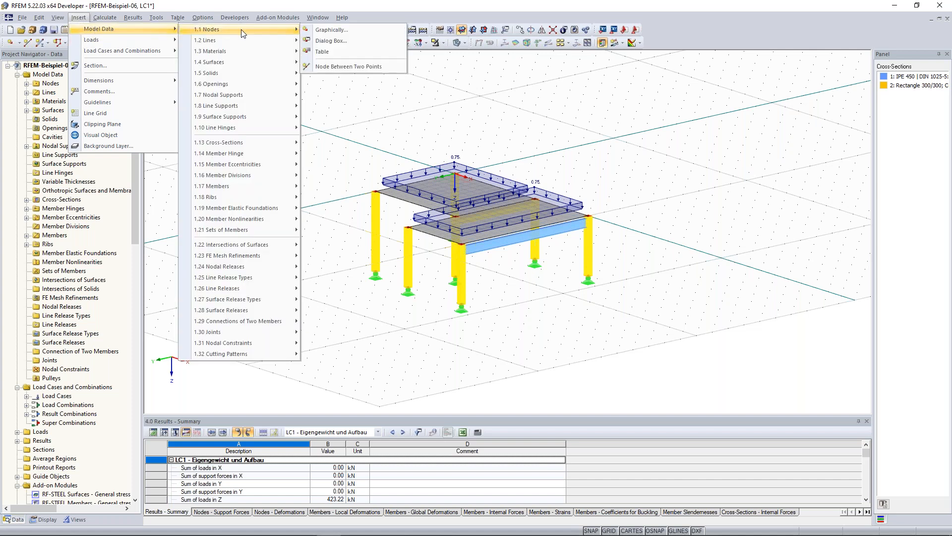
pyautogui.moveTo(242, 63)
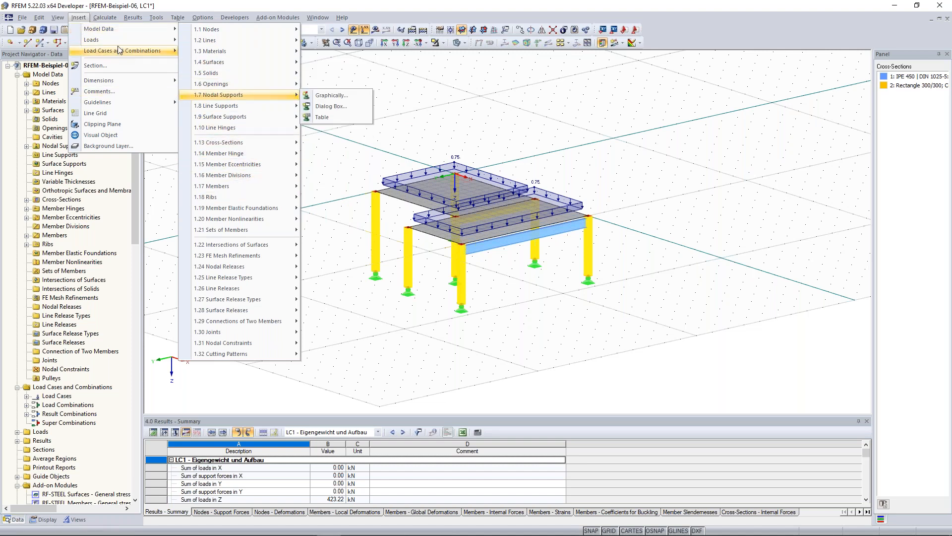
pyautogui.moveTo(122, 53)
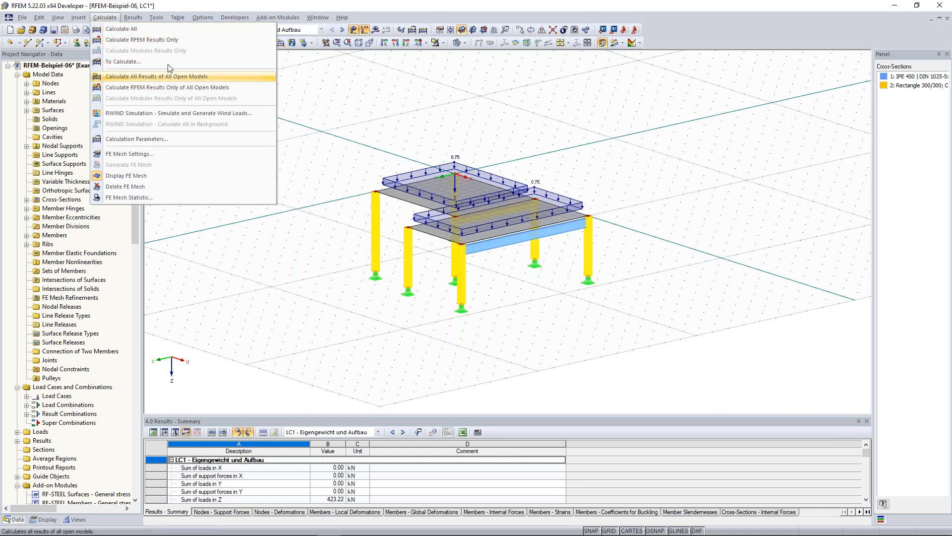
pyautogui.moveTo(204, 17)
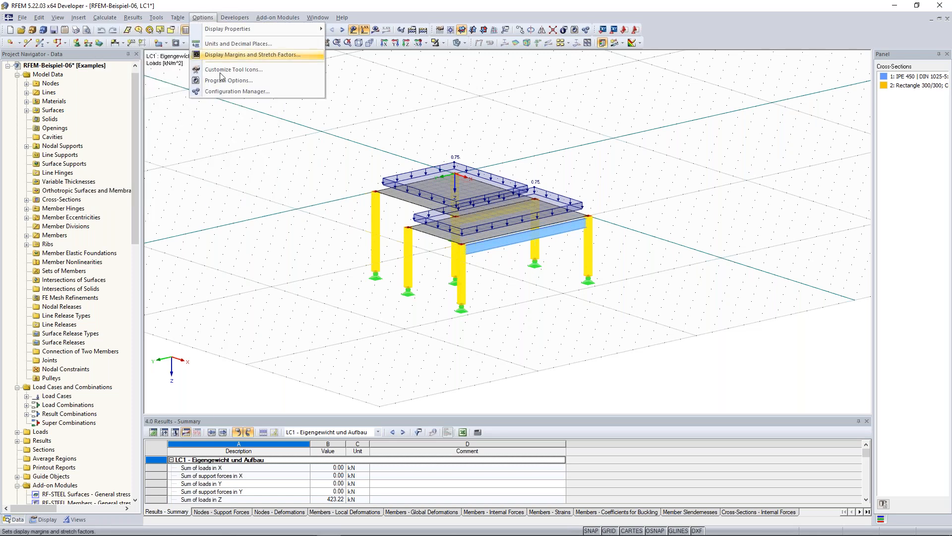
pyautogui.click(395, 139)
pyautogui.scroll(-1, 338, 110)
pyautogui.moveTo(339, 123); pyautogui.dragTo(344, 151, button='middle')
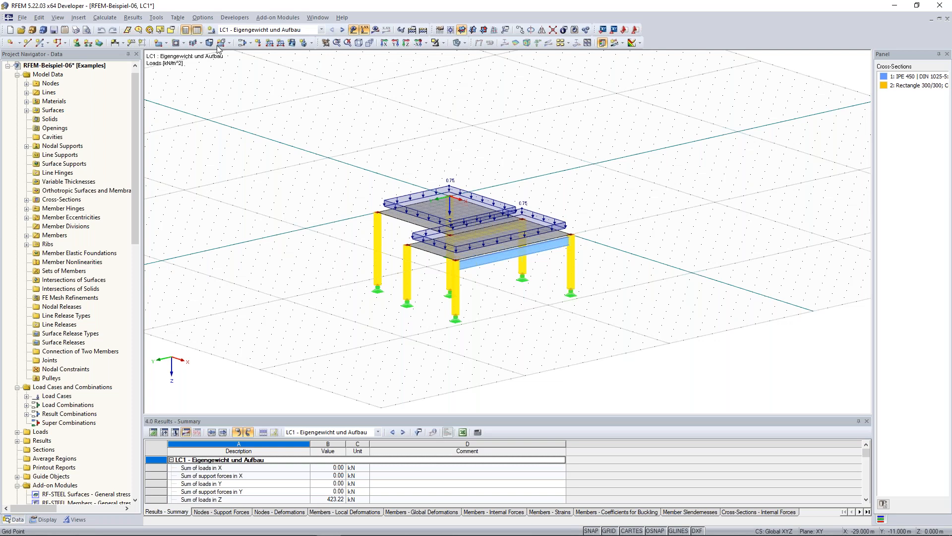
# Apply the Standard with black background configuration in the Configuration Manager and move the dialog aside to expose the model
pyautogui.click(204, 19)
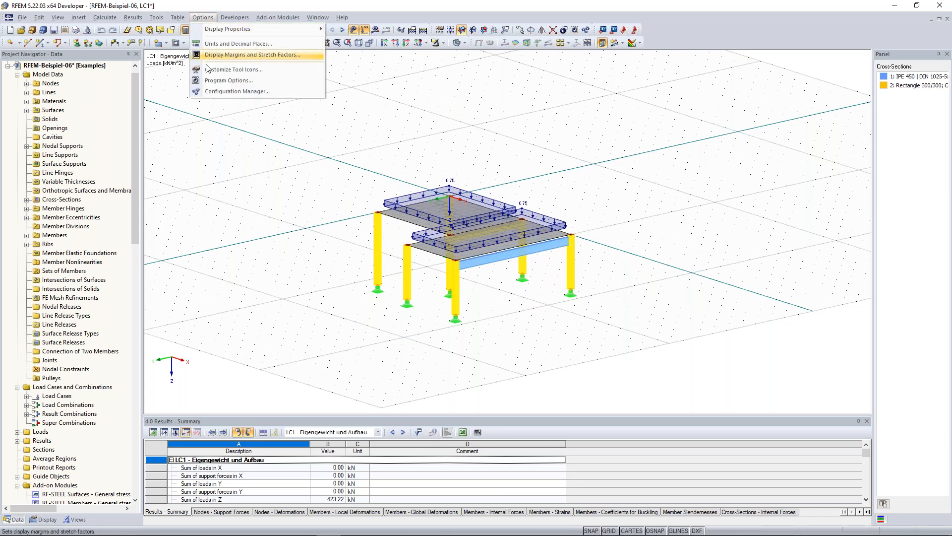
pyautogui.click(236, 92)
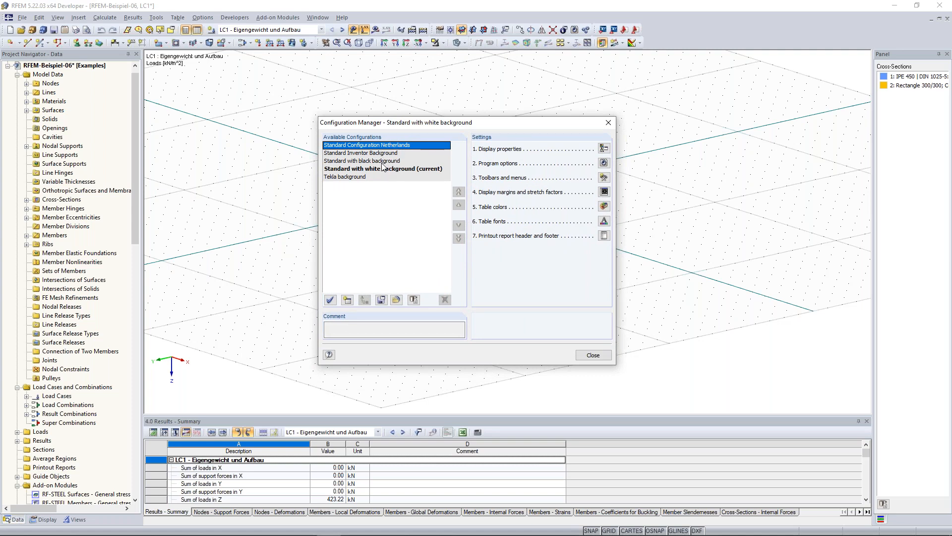
pyautogui.click(354, 161)
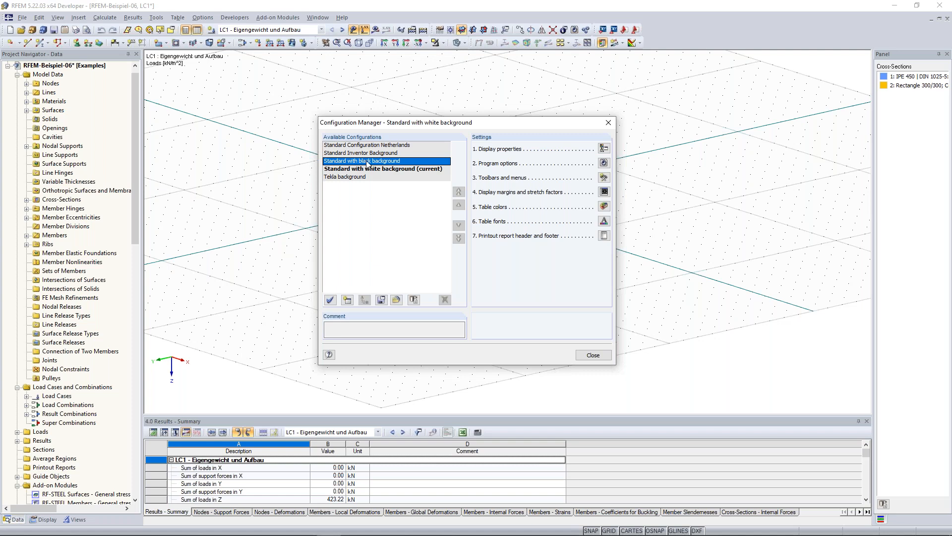
pyautogui.doubleClick(369, 163)
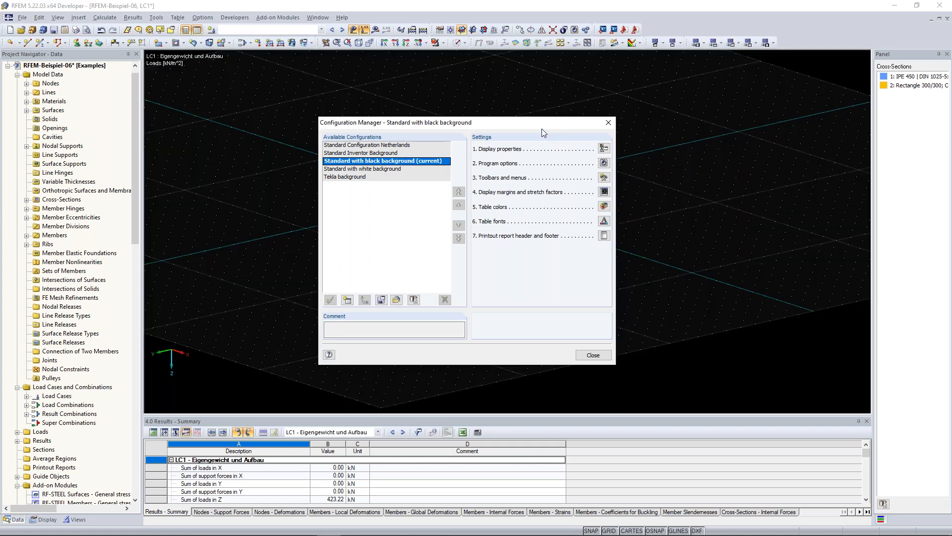
pyautogui.moveTo(540, 127); pyautogui.dragTo(468, 151)
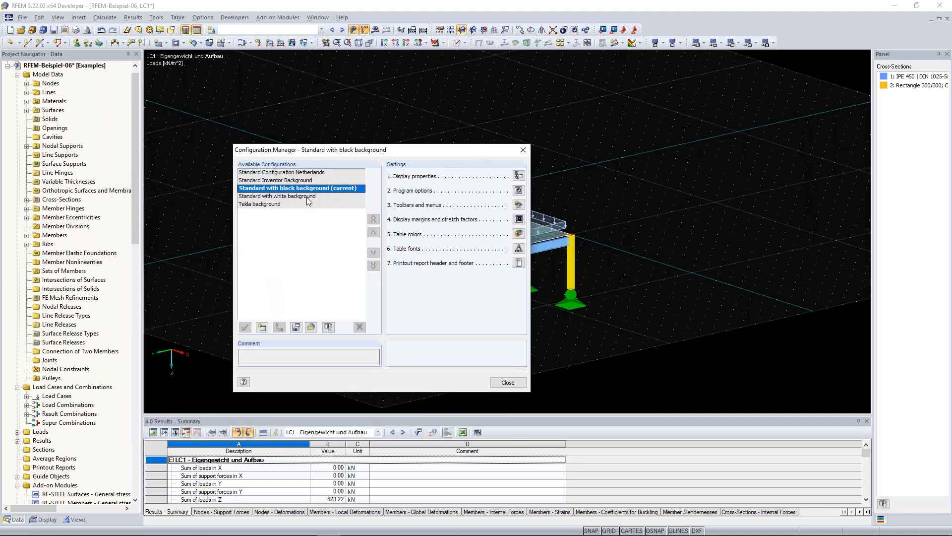
# Switch back to the Standard with white background configuration and close the Configuration Manager
pyautogui.click(310, 196)
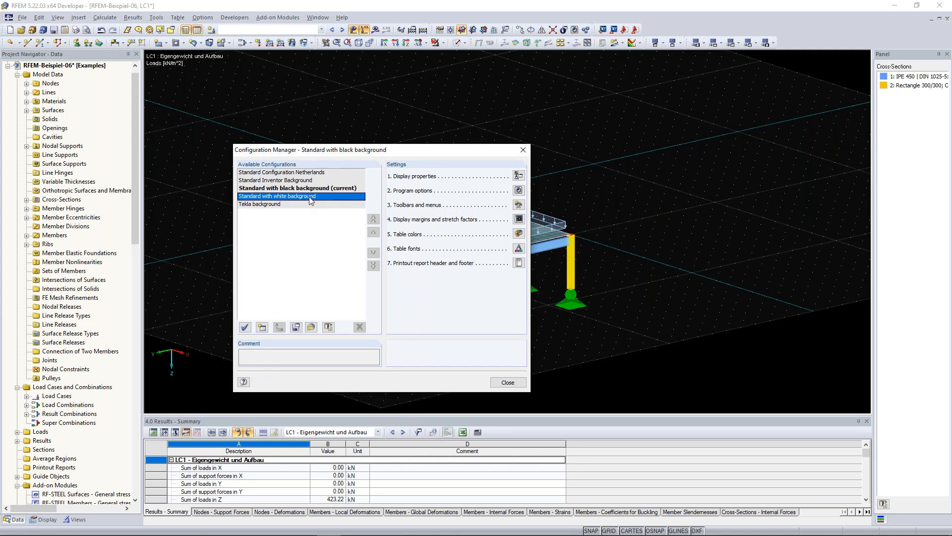
pyautogui.doubleClick(310, 197)
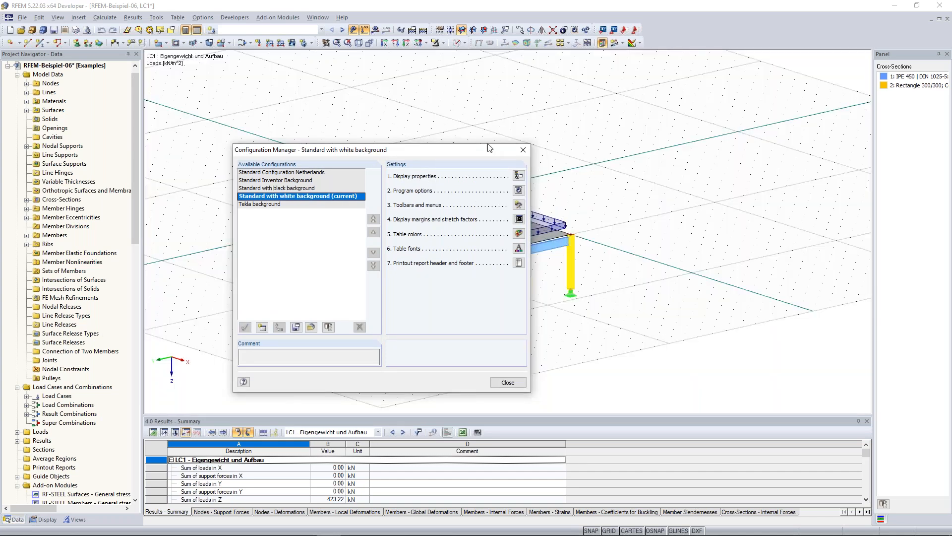
pyautogui.click(522, 149)
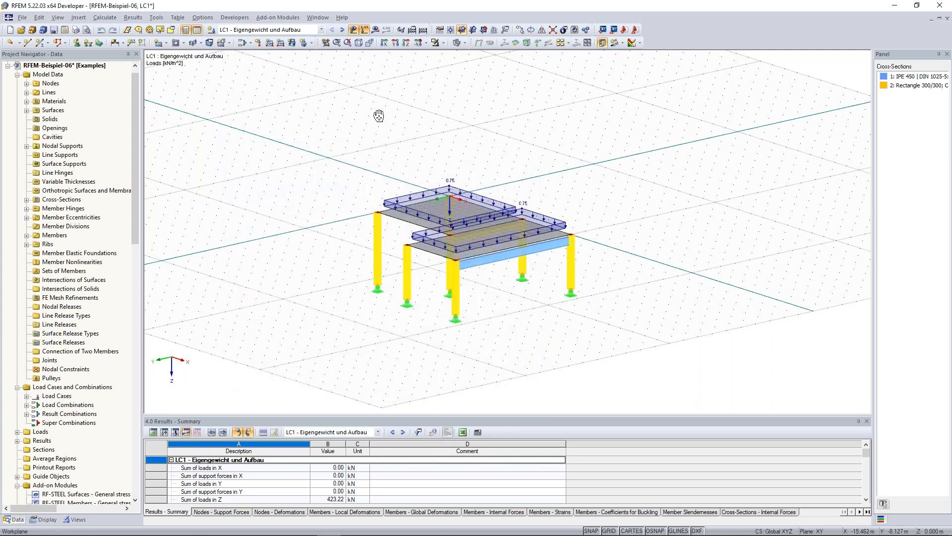
pyautogui.click(321, 18)
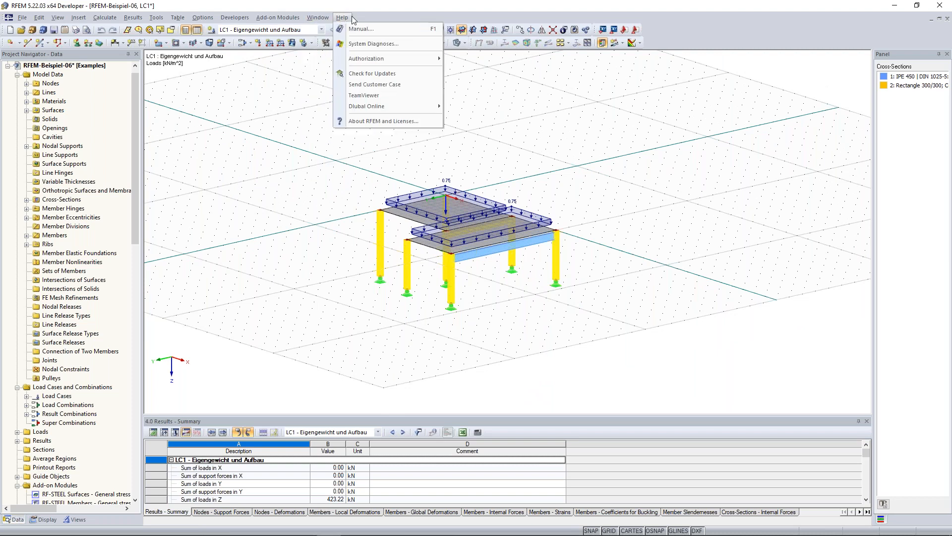
pyautogui.click(375, 14)
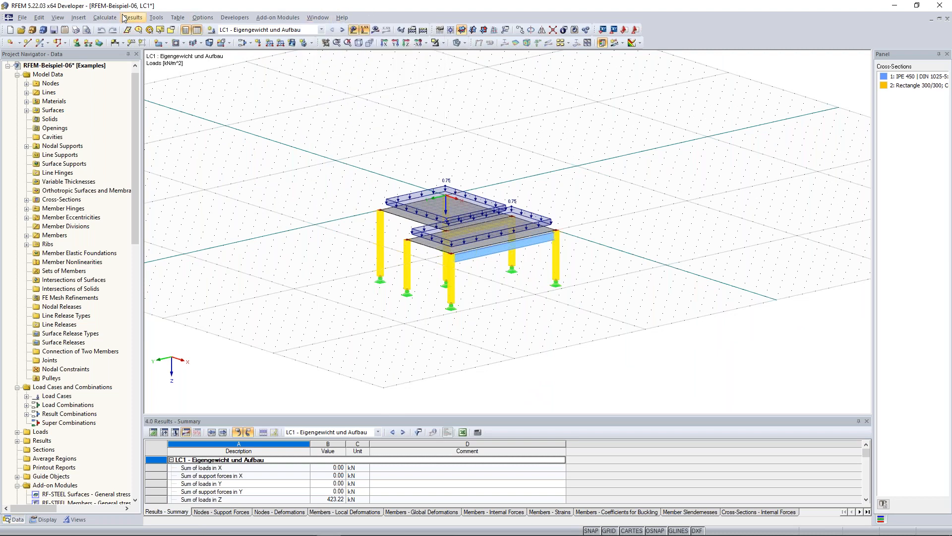
pyautogui.click(40, 17)
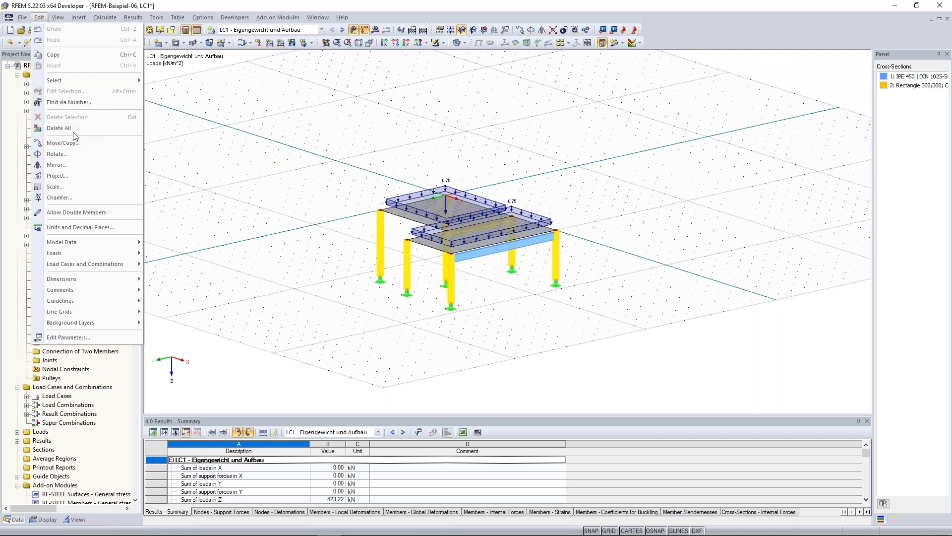
pyautogui.click(350, 166)
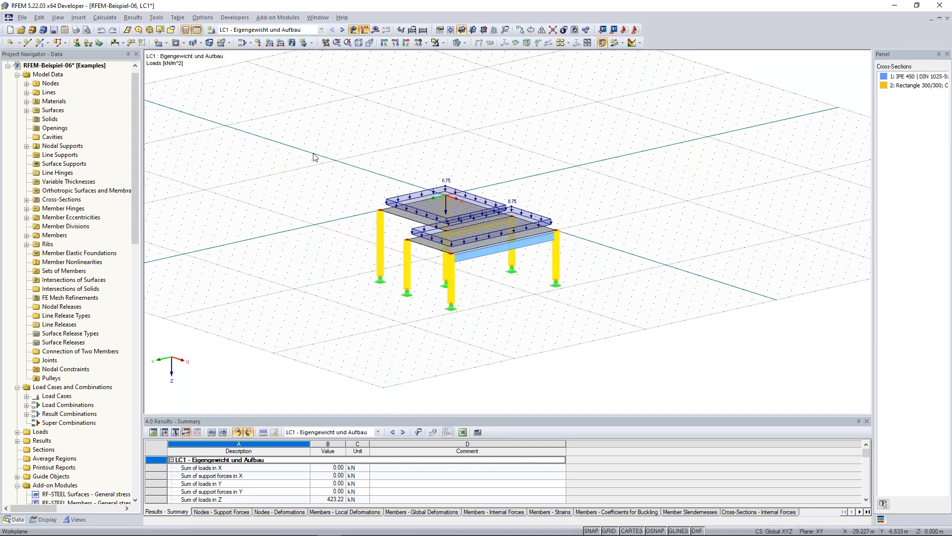
pyautogui.keyDown('ctrl'); pyautogui.moveTo(322, 153); pyautogui.dragTo(270, 143, button='middle'); pyautogui.keyUp('ctrl')
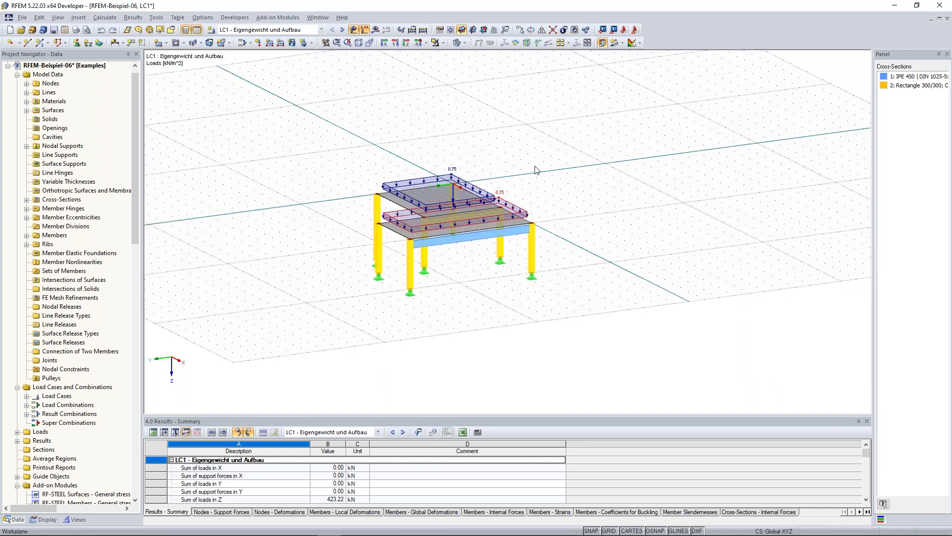
pyautogui.keyDown('ctrl'); pyautogui.moveTo(524, 178); pyautogui.dragTo(557, 167, button='middle'); pyautogui.keyUp('ctrl')
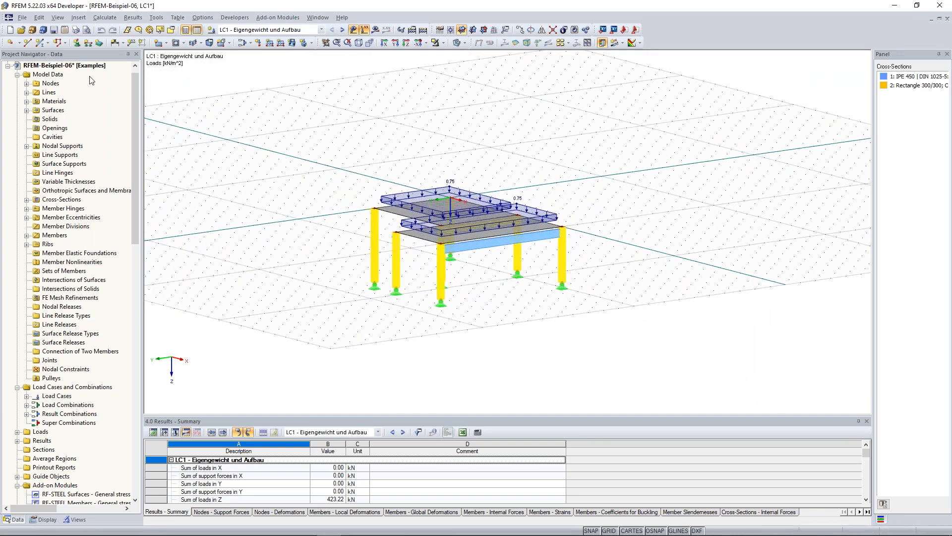
pyautogui.keyDown('ctrl'); pyautogui.moveTo(620, 178); pyautogui.dragTo(605, 188, button='middle'); pyautogui.keyUp('ctrl')
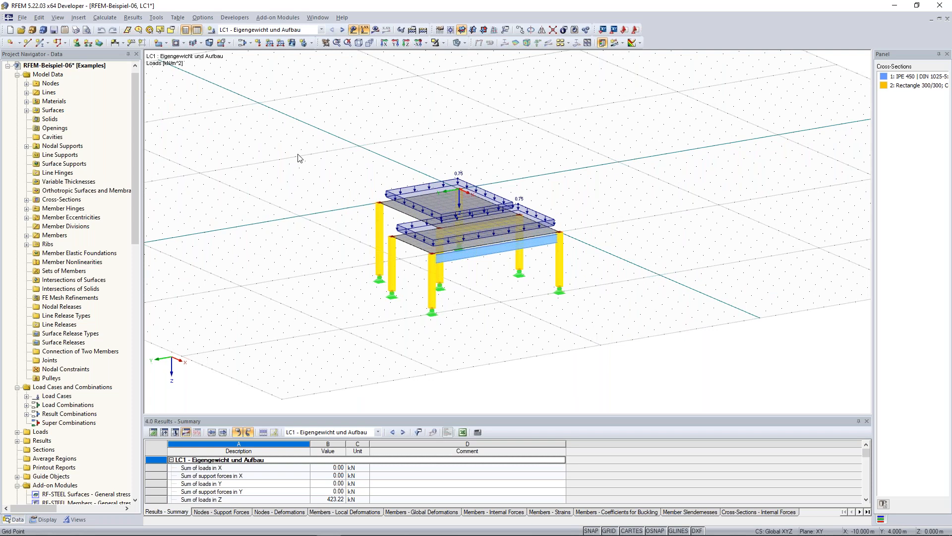
# Draw a closed four-sided outline of straight lines on the XY work plane beside the structure
pyautogui.click(28, 43)
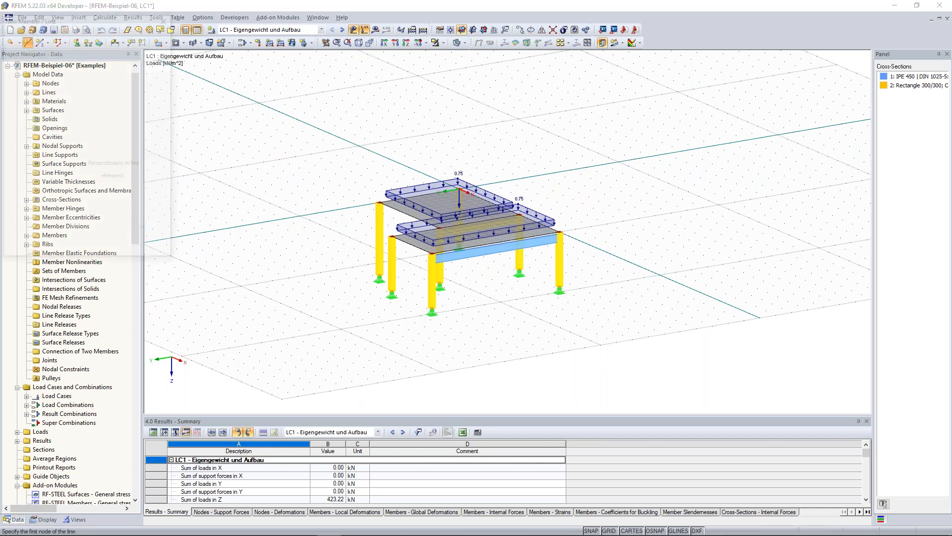
pyautogui.moveTo(636, 200); pyautogui.dragTo(596, 208, button='middle')
pyautogui.click(574, 203)
pyautogui.click(617, 112)
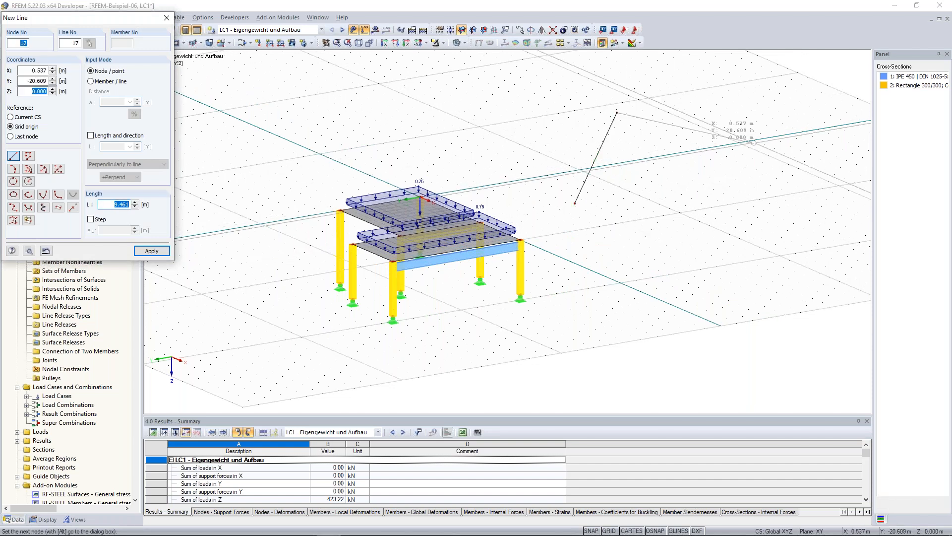
pyautogui.click(754, 144)
pyautogui.click(719, 229)
pyautogui.click(574, 203)
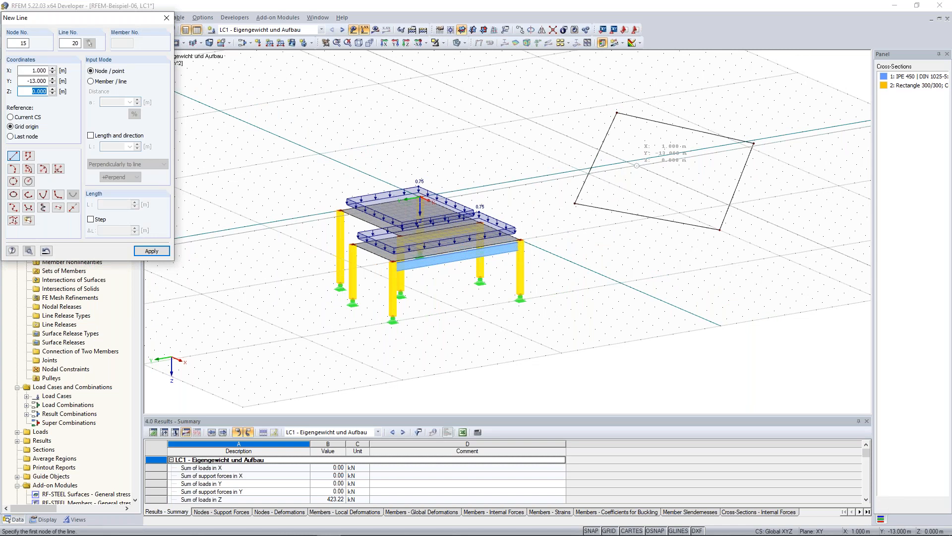
pyautogui.press('Escape')
# Delete all four lines of the outline beside the structure
pyautogui.moveTo(571, 86); pyautogui.dragTo(772, 264)
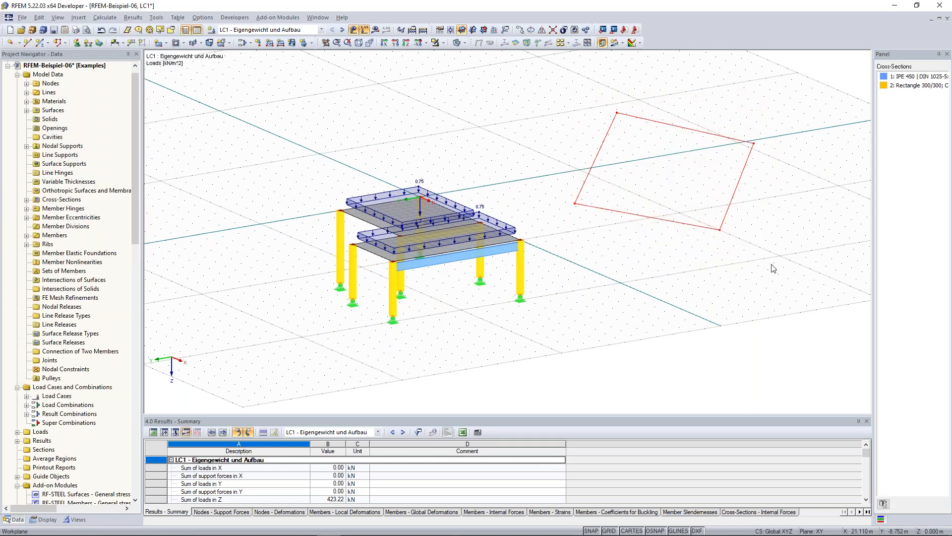
pyautogui.press('Delete')
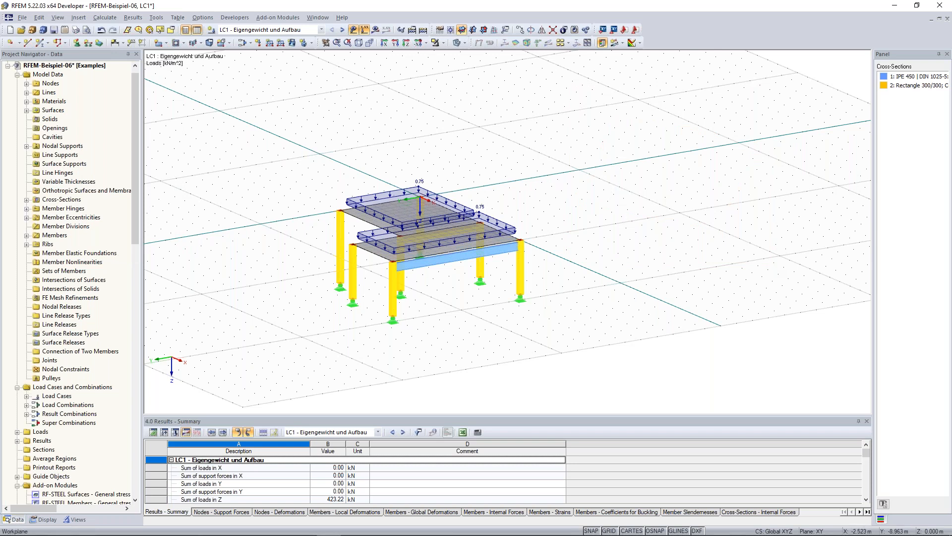
pyautogui.moveTo(551, 170); pyautogui.dragTo(594, 166, button='middle')
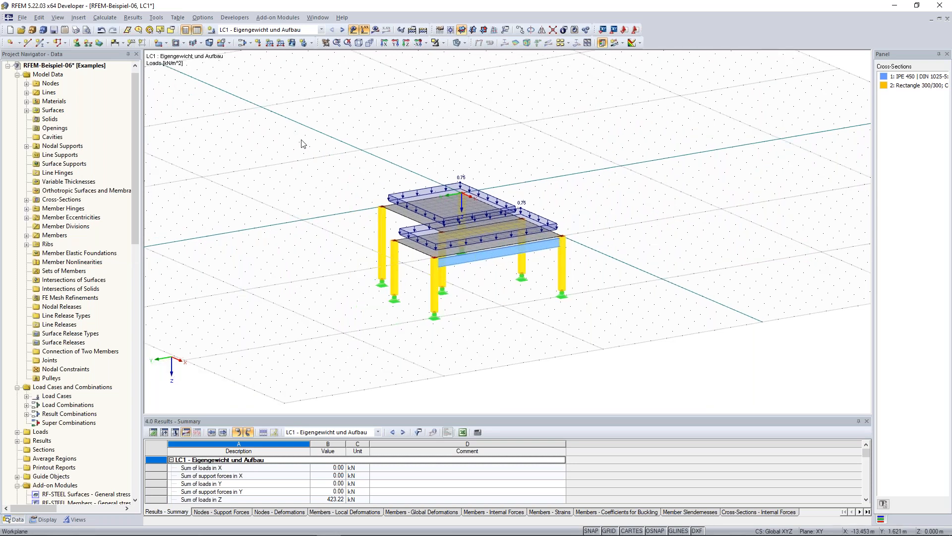
# Restore the isometric view and examine the slab-and-column structure at different zoom levels and viewing angles
pyautogui.moveTo(303, 143); pyautogui.dragTo(317, 128, button='middle')
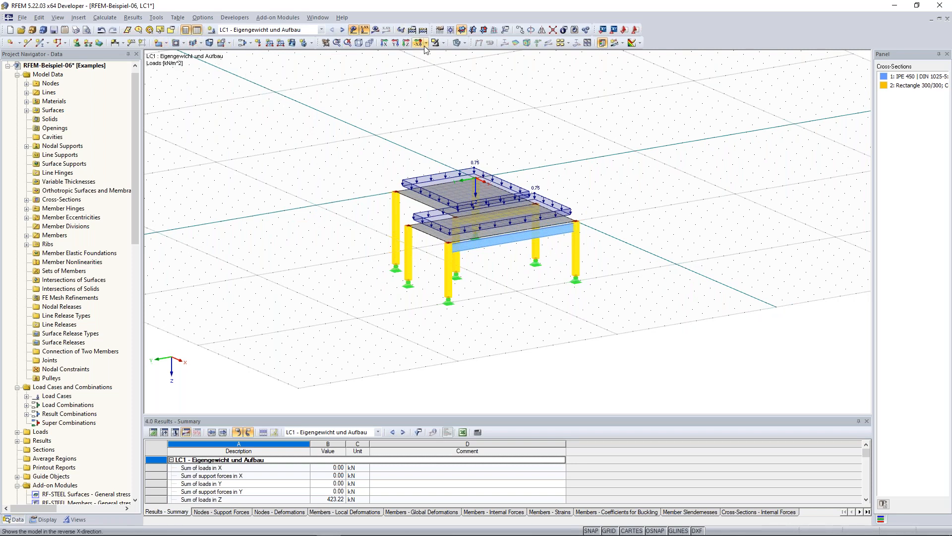
pyautogui.click(364, 43)
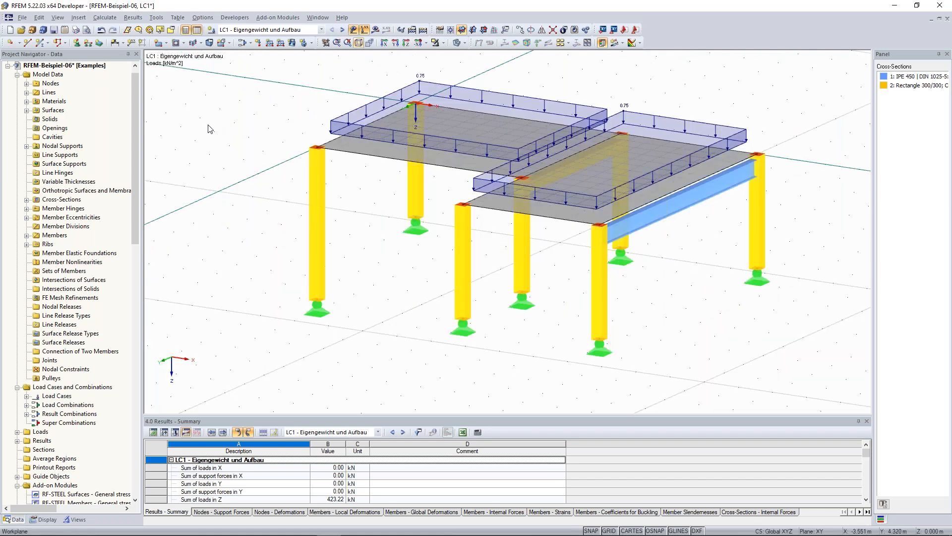
pyautogui.scroll(-2, 208, 126)
pyautogui.scroll(-2, 207, 124)
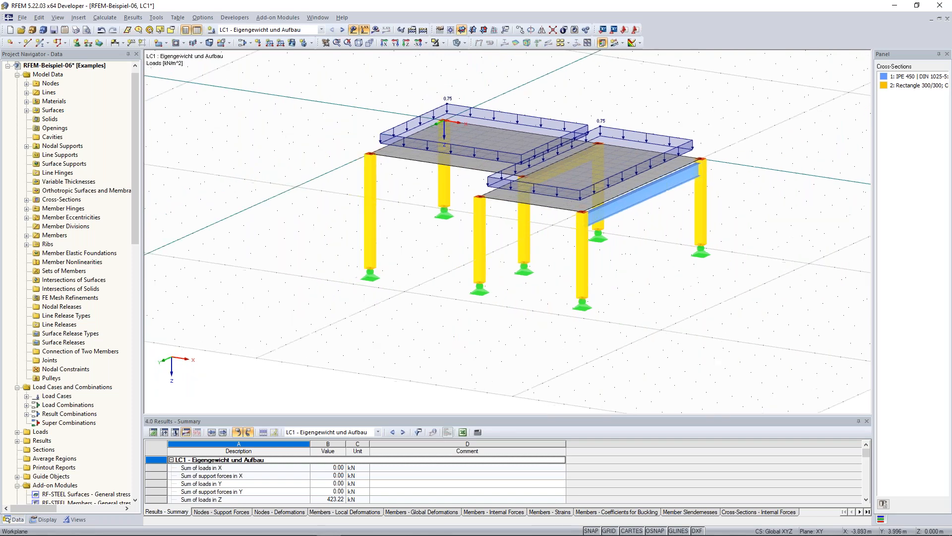
pyautogui.moveTo(307, 141); pyautogui.dragTo(333, 164, button='middle')
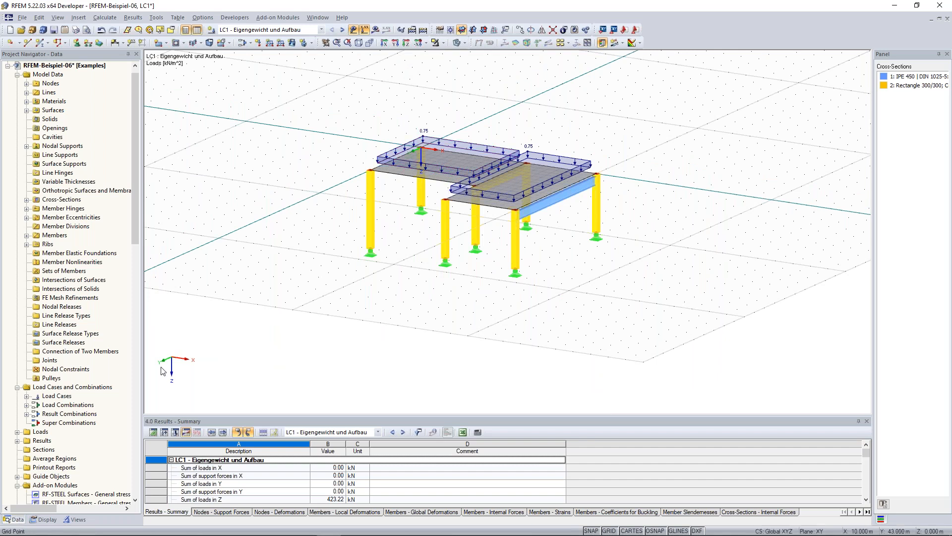
pyautogui.click(399, 44)
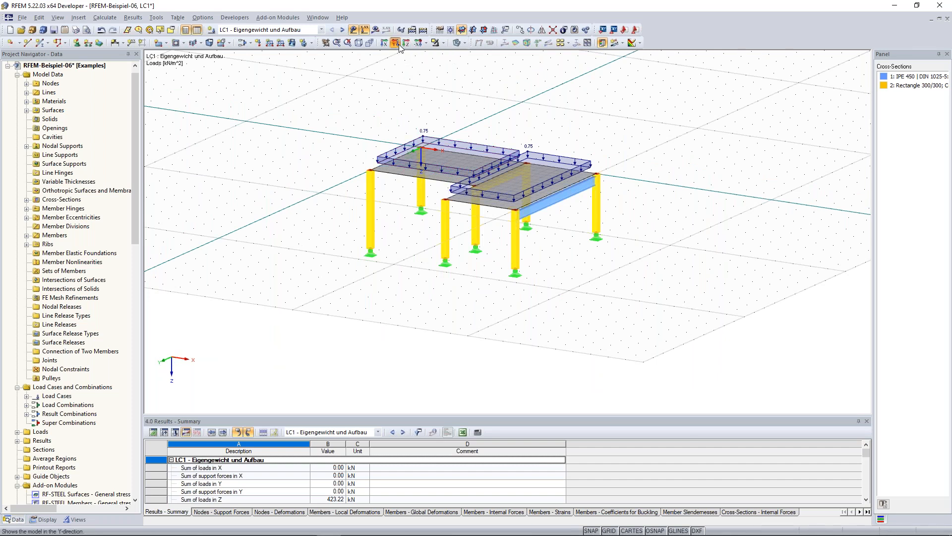
pyautogui.keyDown('ctrl'); pyautogui.moveTo(585, 162); pyautogui.dragTo(294, 158, button='middle'); pyautogui.keyUp('ctrl')
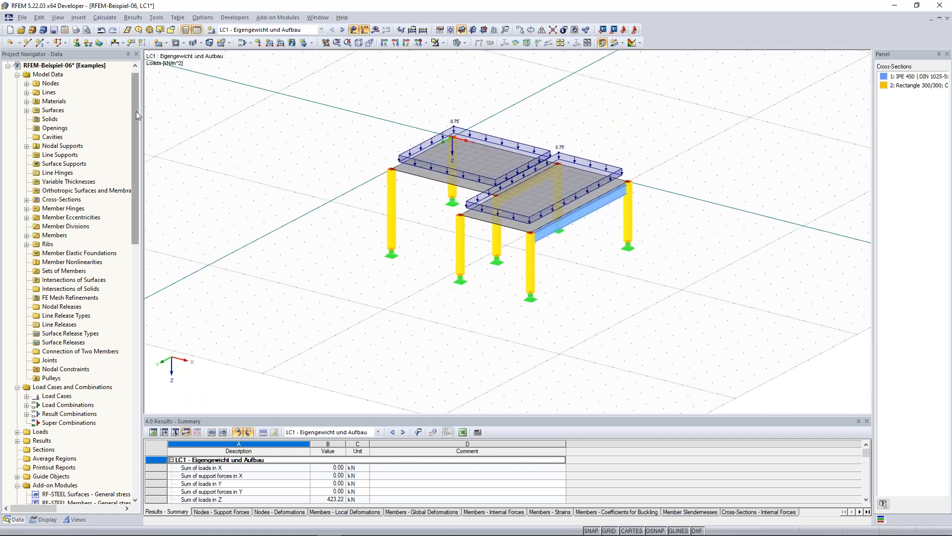
pyautogui.scroll(1, 137, 116)
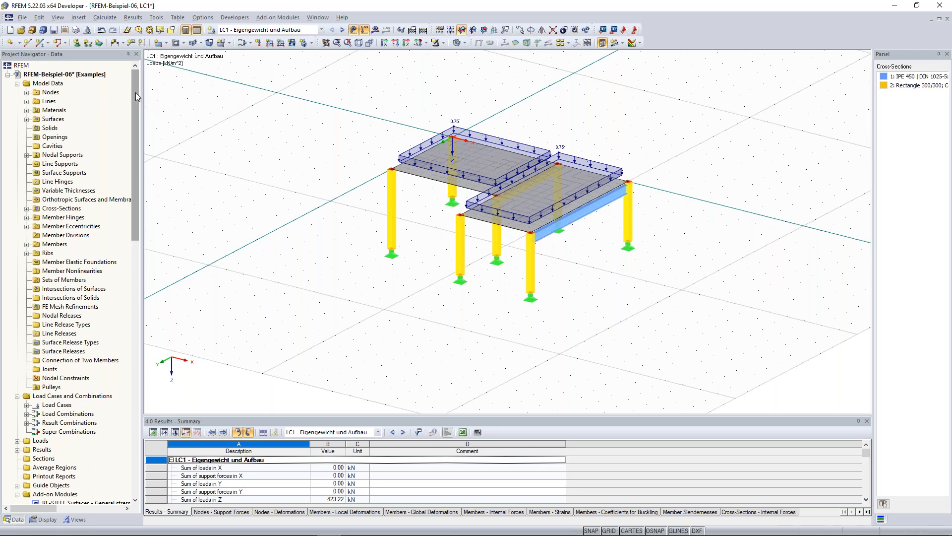
pyautogui.keyDown('ctrl'); pyautogui.moveTo(352, 140); pyautogui.dragTo(358, 141, button='middle'); pyautogui.keyUp('ctrl')
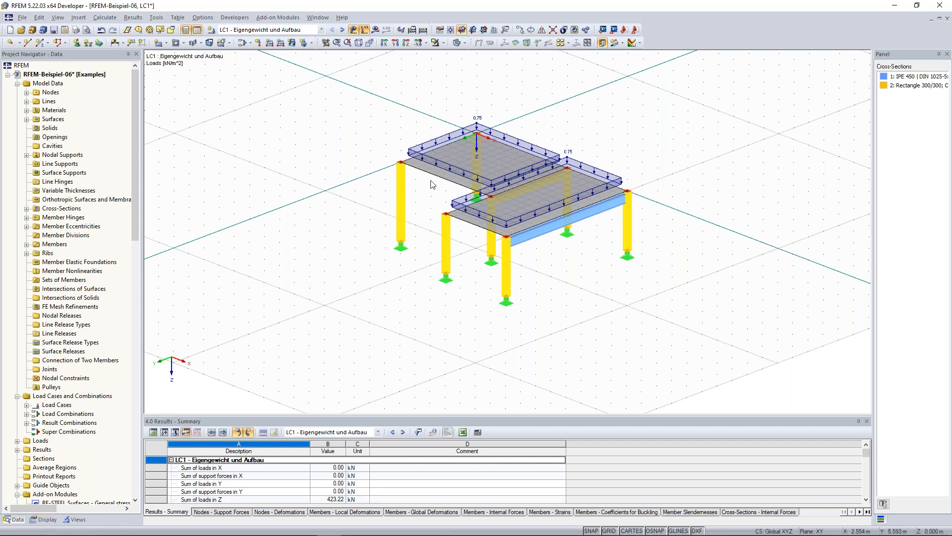
pyautogui.keyDown('ctrl'); pyautogui.moveTo(353, 163); pyautogui.dragTo(337, 153, button='middle'); pyautogui.keyUp('ctrl')
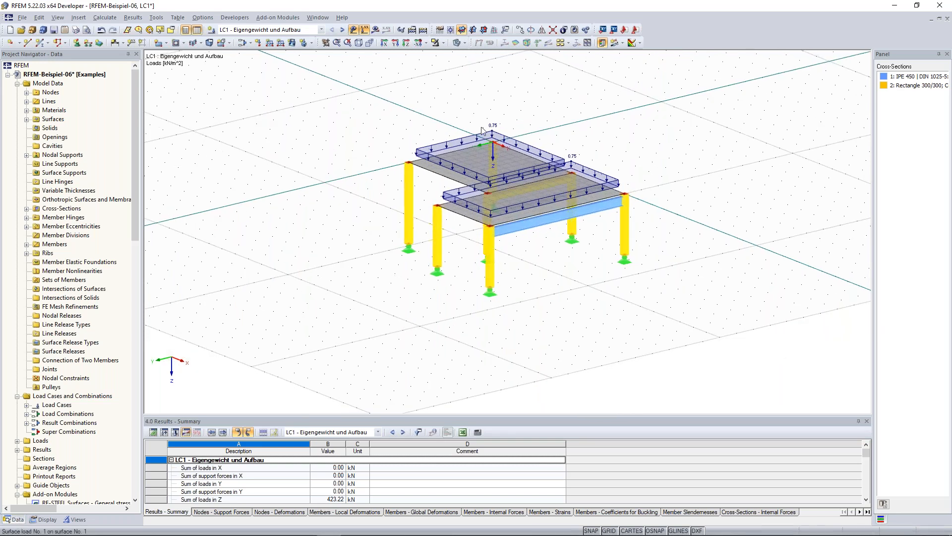
# Display the LC1 calculation results on the model and list the available result types in the Results navigator
pyautogui.moveTo(360, 123); pyautogui.dragTo(341, 123, button='middle')
pyautogui.click(377, 30)
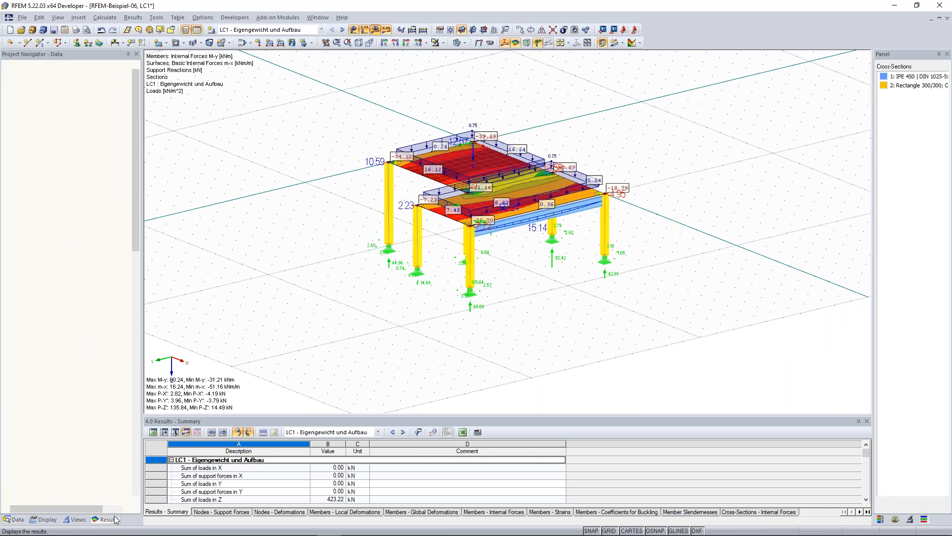
pyautogui.click(105, 519)
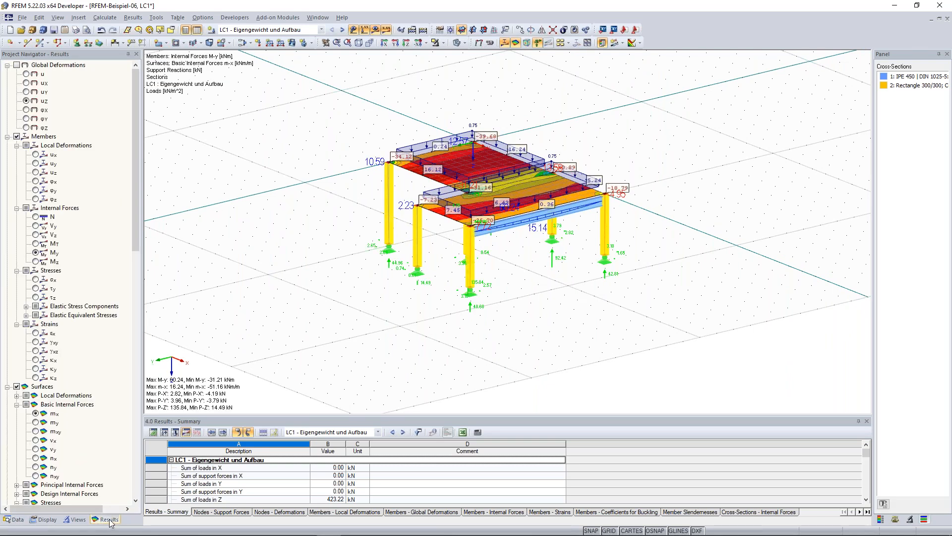
# Return to the Data navigator, list the model's nodes and locate node 6 in the graphic with Find
pyautogui.click(17, 520)
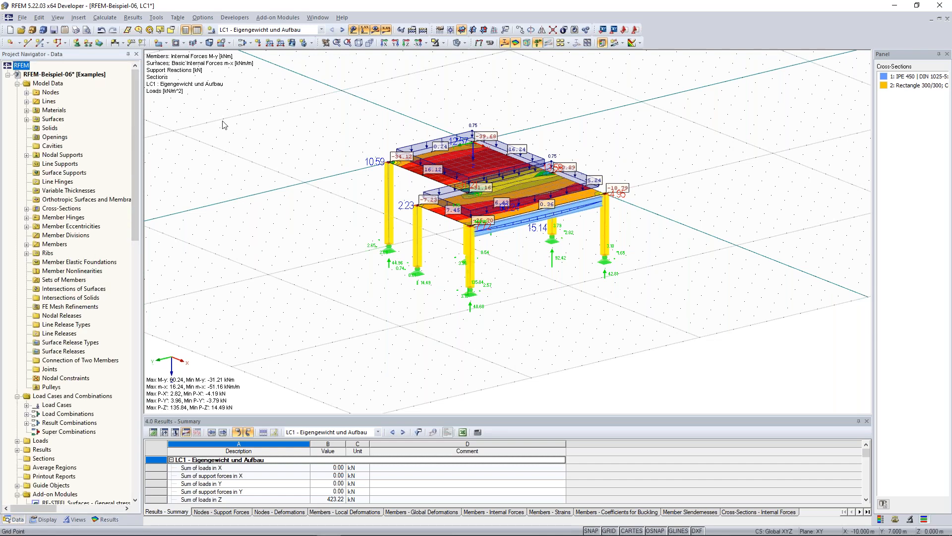
pyautogui.moveTo(270, 160); pyautogui.dragTo(263, 169, button='middle')
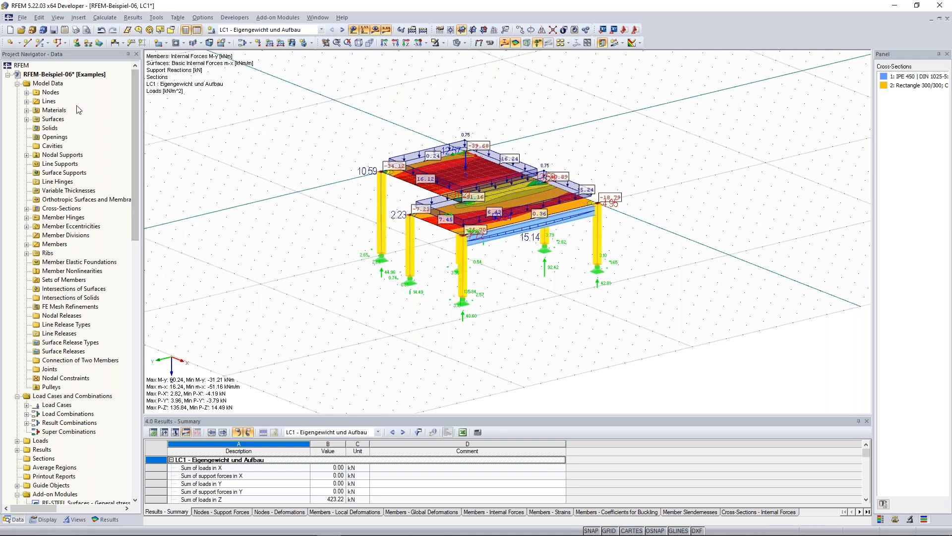
pyautogui.click(27, 93)
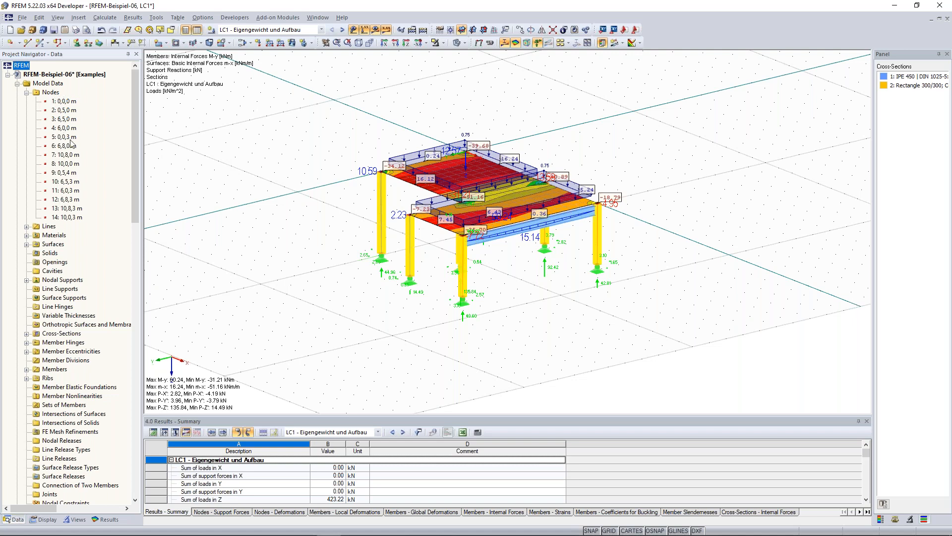
pyautogui.click(64, 146)
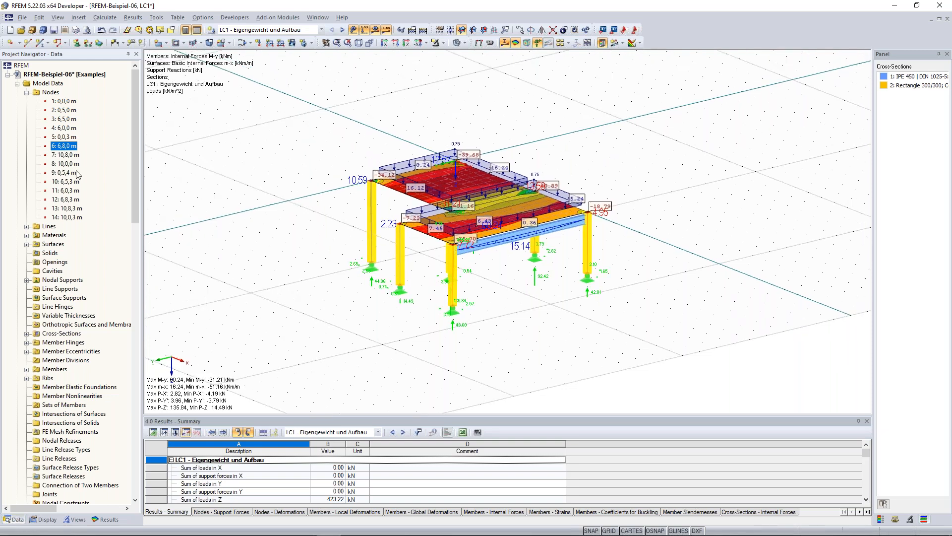
pyautogui.rightClick(63, 149)
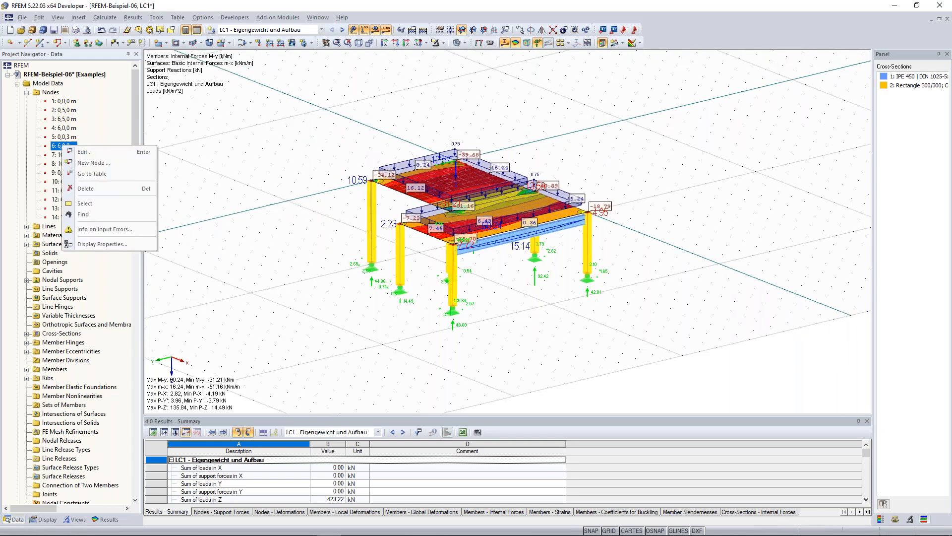
pyautogui.click(98, 215)
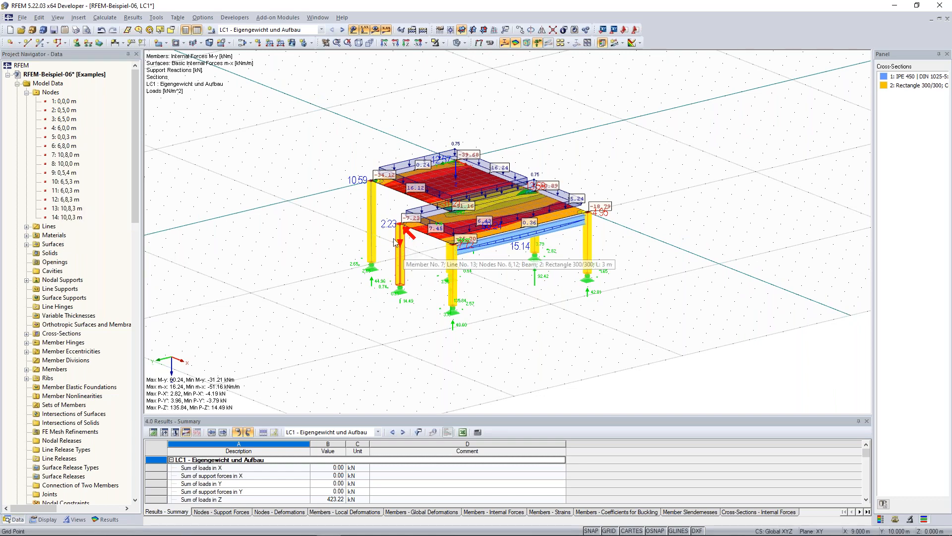
# List the model's surfaces, highlight surfaces 1 and 2 in turn, and view the available commands for surface 1
pyautogui.moveTo(296, 155); pyautogui.dragTo(279, 159, button='middle')
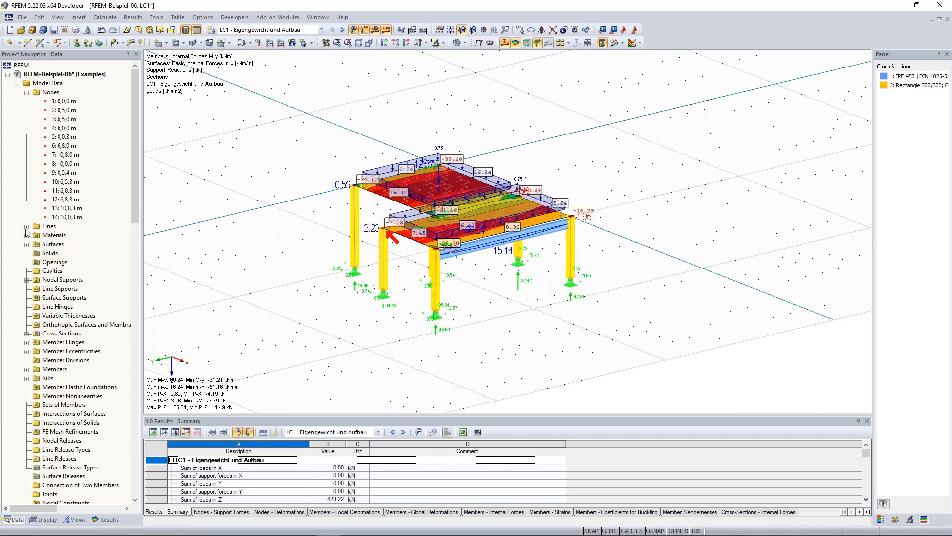
pyautogui.click(27, 243)
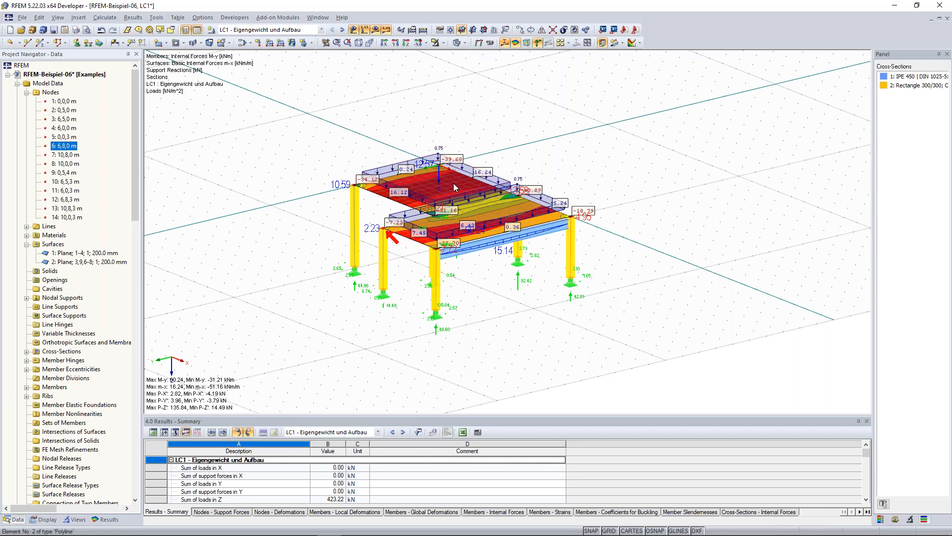
pyautogui.keyDown('ctrl'); pyautogui.moveTo(342, 152); pyautogui.dragTo(350, 134, button='middle'); pyautogui.keyUp('ctrl')
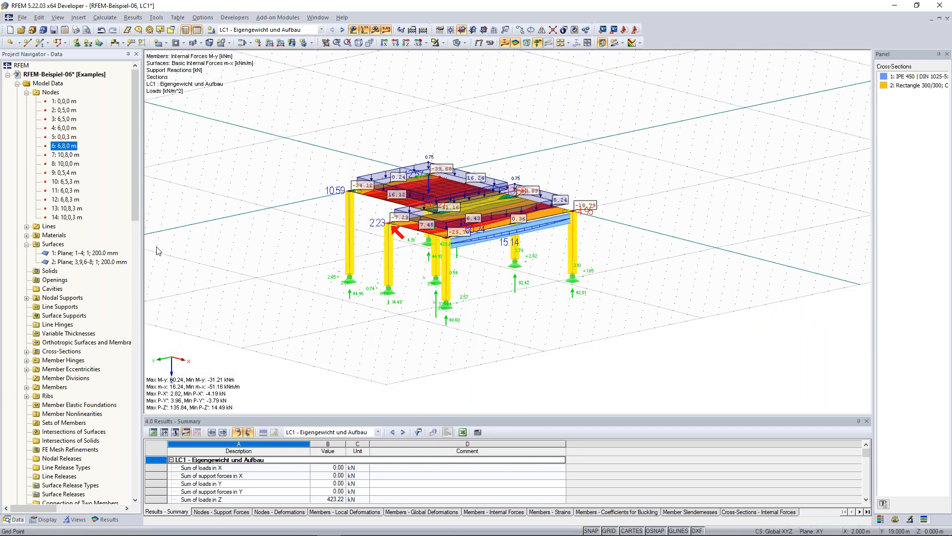
pyautogui.click(75, 254)
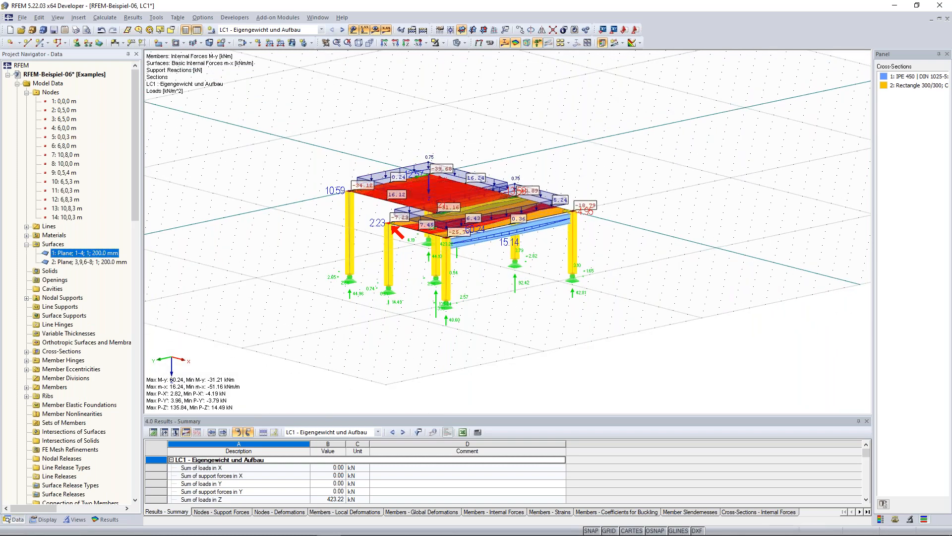
pyautogui.click(76, 262)
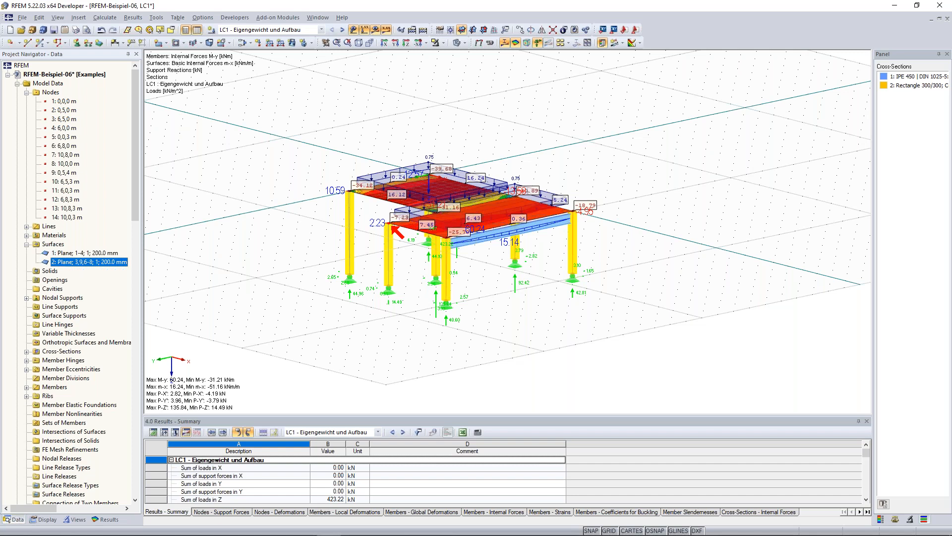
pyautogui.click(78, 254)
pyautogui.rightClick(76, 255)
pyautogui.click(65, 254)
pyautogui.rightClick(66, 254)
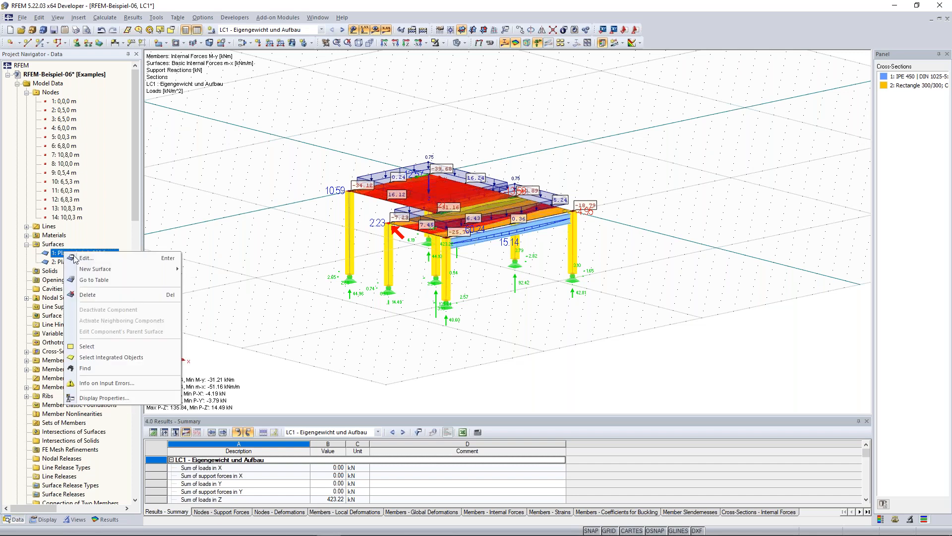
pyautogui.click(136, 208)
# Browse the Data navigator down to the add-on modules, read through the design modules, and return to the model data
pyautogui.keyDown('ctrl'); pyautogui.moveTo(263, 218); pyautogui.dragTo(237, 234, button='middle'); pyautogui.keyUp('ctrl')
pyautogui.scroll(-14, 102, 309)
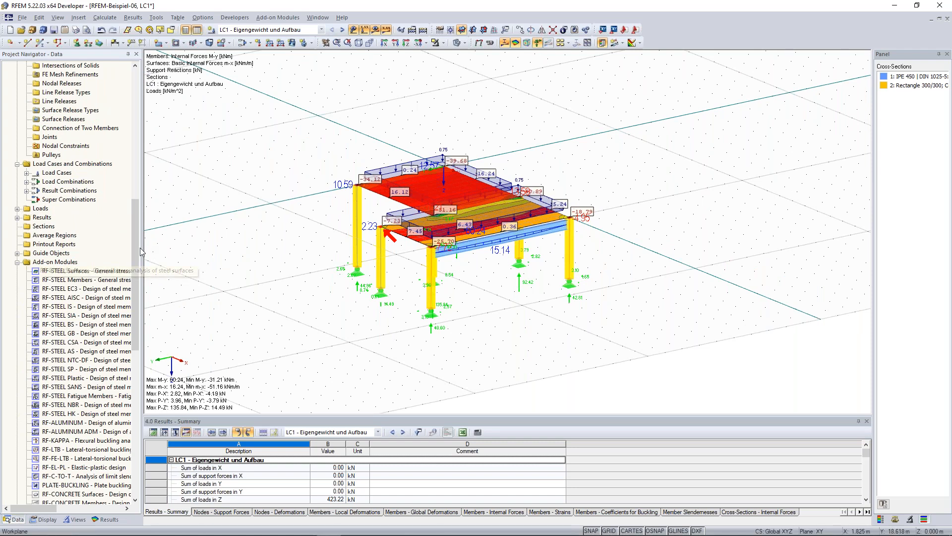
pyautogui.moveTo(135, 251); pyautogui.dragTo(130, 291)
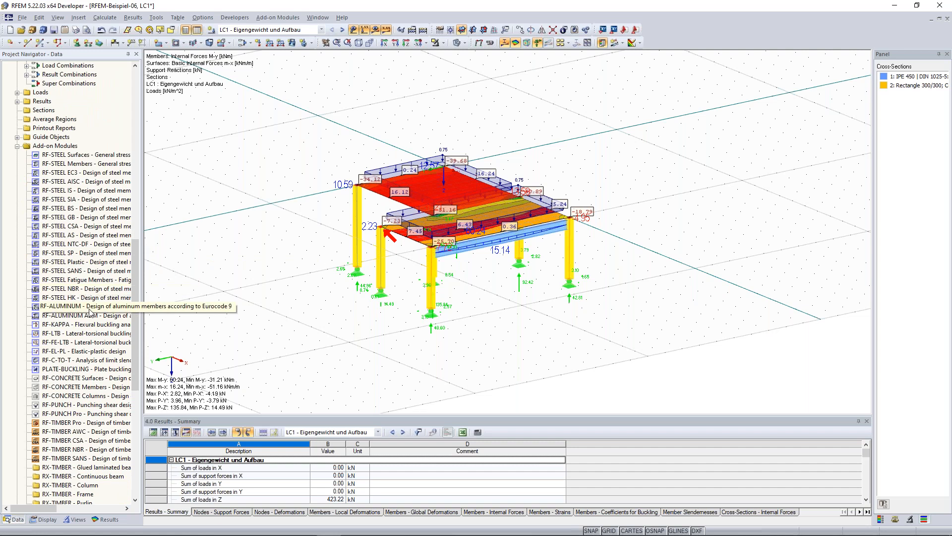
pyautogui.moveTo(288, 187); pyautogui.dragTo(295, 195, button='middle')
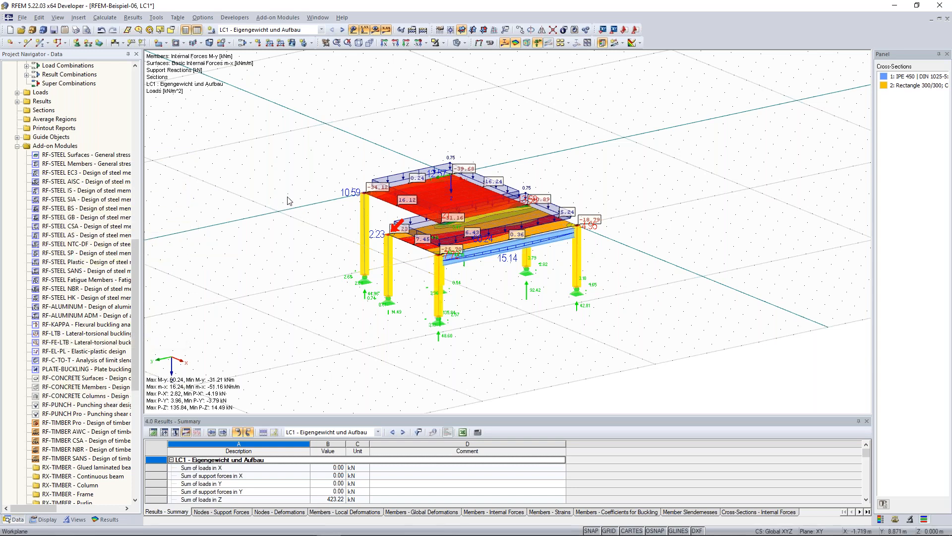
pyautogui.keyDown('ctrl'); pyautogui.moveTo(272, 198); pyautogui.dragTo(239, 176, button='middle'); pyautogui.keyUp('ctrl')
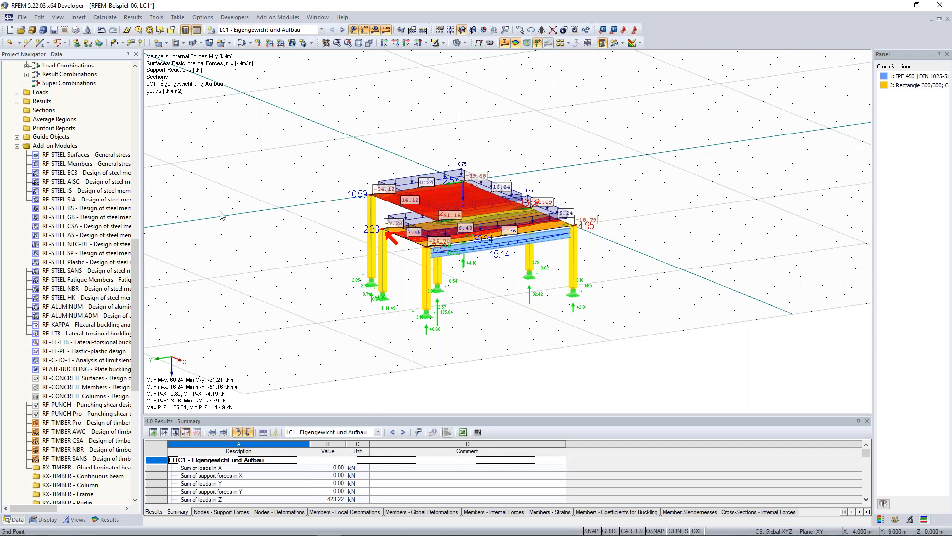
pyautogui.scroll(18, 89, 287)
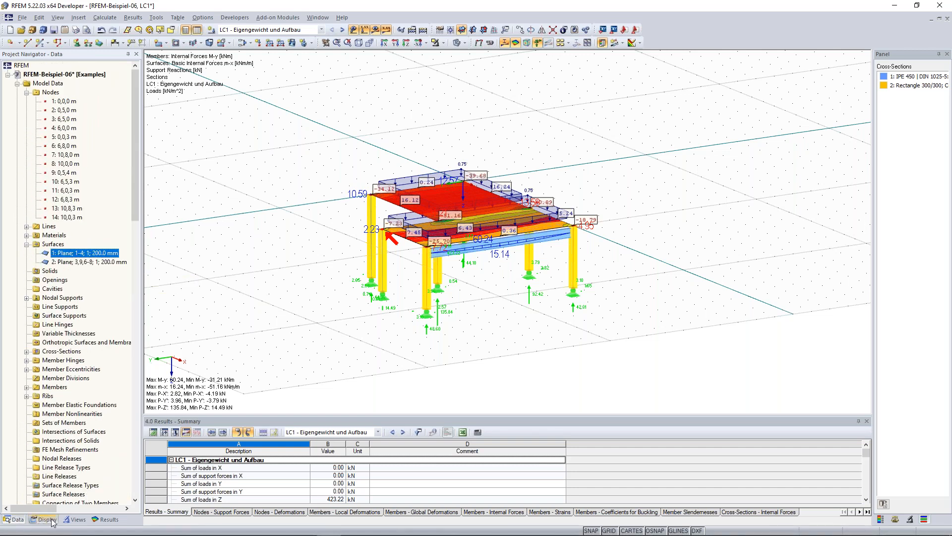
# Open the Display navigator and review the visibility options for model objects and loads
pyautogui.click(52, 520)
pyautogui.keyDown('ctrl'); pyautogui.moveTo(304, 143); pyautogui.dragTo(307, 156, button='middle'); pyautogui.keyUp('ctrl')
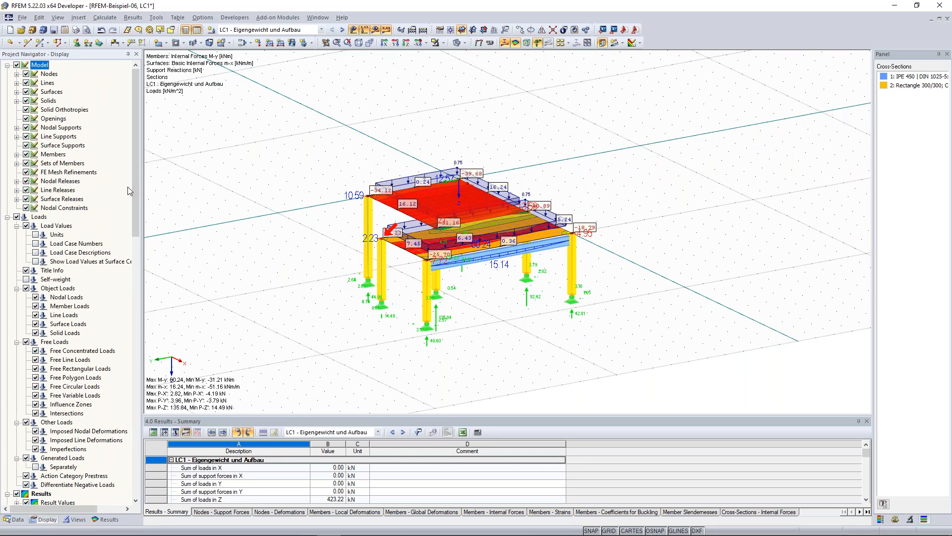
pyautogui.keyDown('ctrl'); pyautogui.moveTo(261, 211); pyautogui.dragTo(286, 192, button='middle'); pyautogui.keyUp('ctrl')
pyautogui.keyDown('ctrl'); pyautogui.moveTo(404, 296); pyautogui.dragTo(403, 276, button='middle'); pyautogui.keyUp('ctrl')
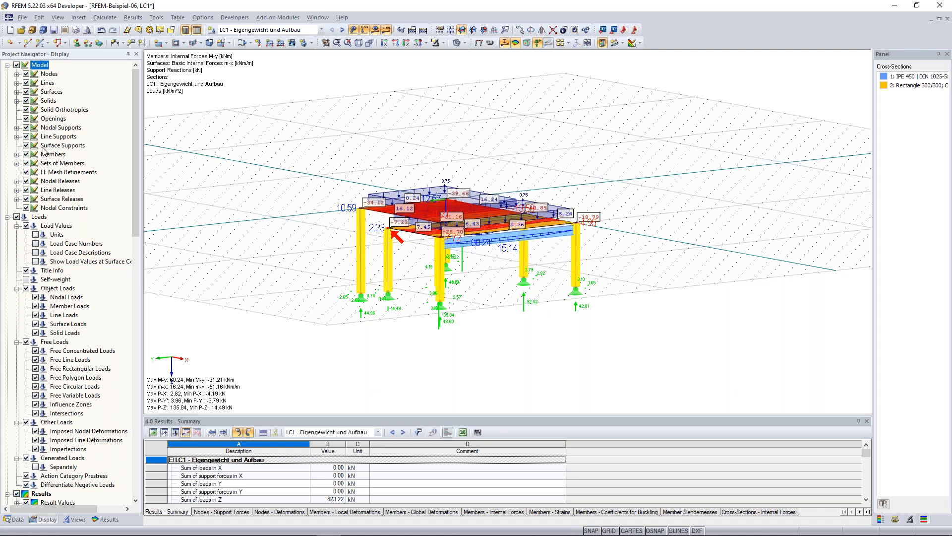
# Hide the nodal supports at the column bases and show them again
pyautogui.click(26, 128)
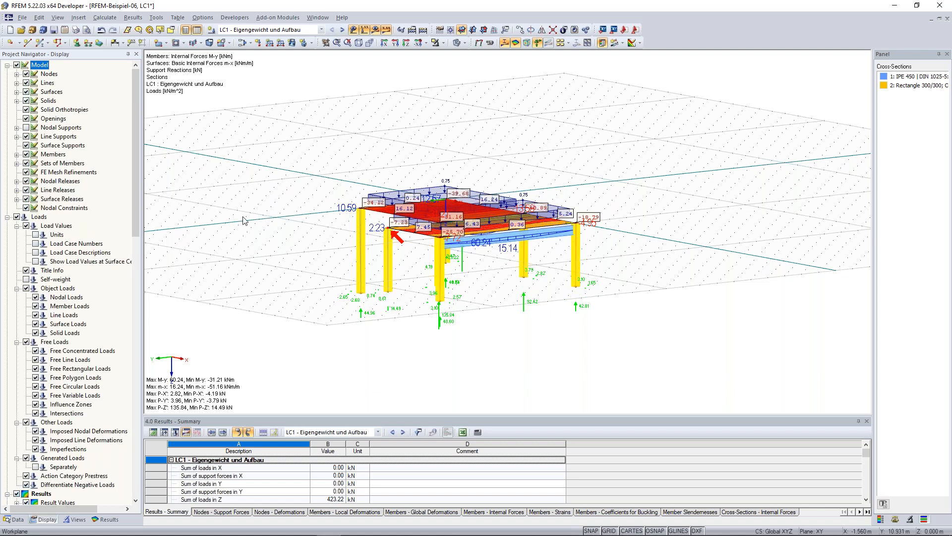
pyautogui.keyDown('ctrl'); pyautogui.moveTo(257, 225); pyautogui.dragTo(229, 248, button='middle'); pyautogui.keyUp('ctrl')
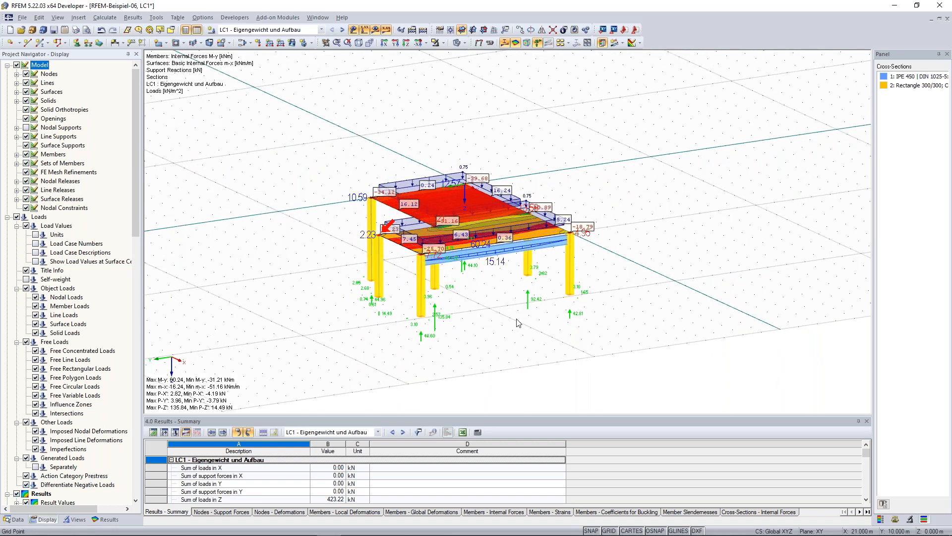
pyautogui.click(26, 128)
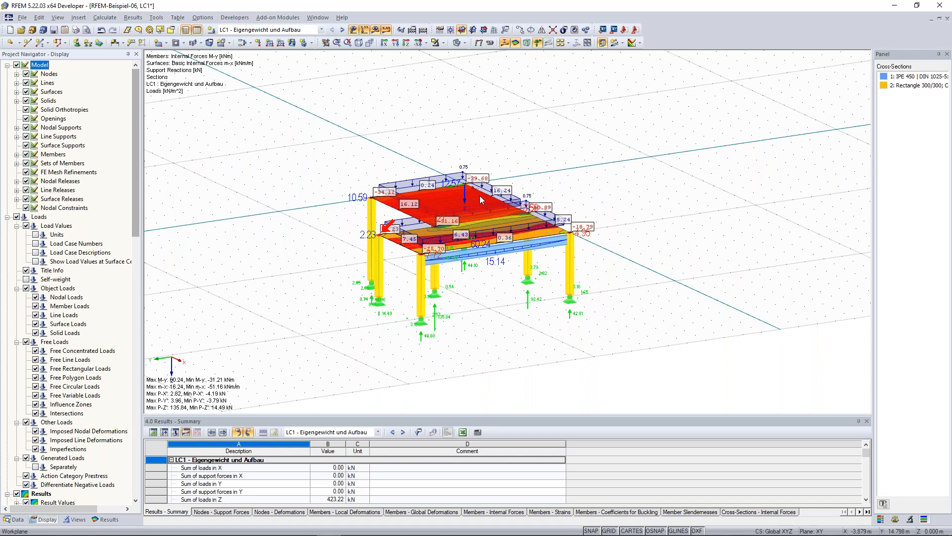
pyautogui.keyDown('ctrl'); pyautogui.moveTo(338, 191); pyautogui.dragTo(342, 179, button='middle'); pyautogui.keyUp('ctrl')
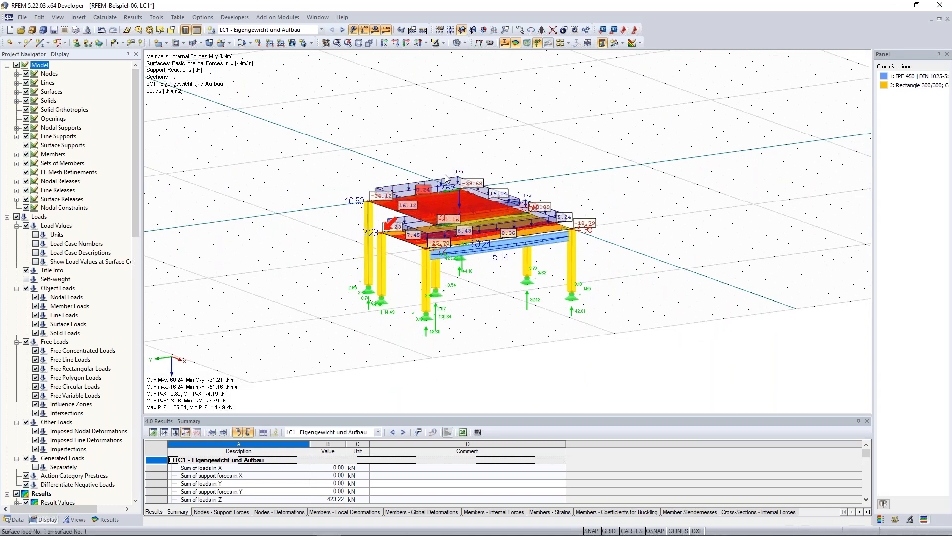
pyautogui.keyDown('ctrl'); pyautogui.moveTo(475, 220); pyautogui.dragTo(491, 203, button='middle'); pyautogui.keyUp('ctrl')
pyautogui.scroll(2, 471, 202)
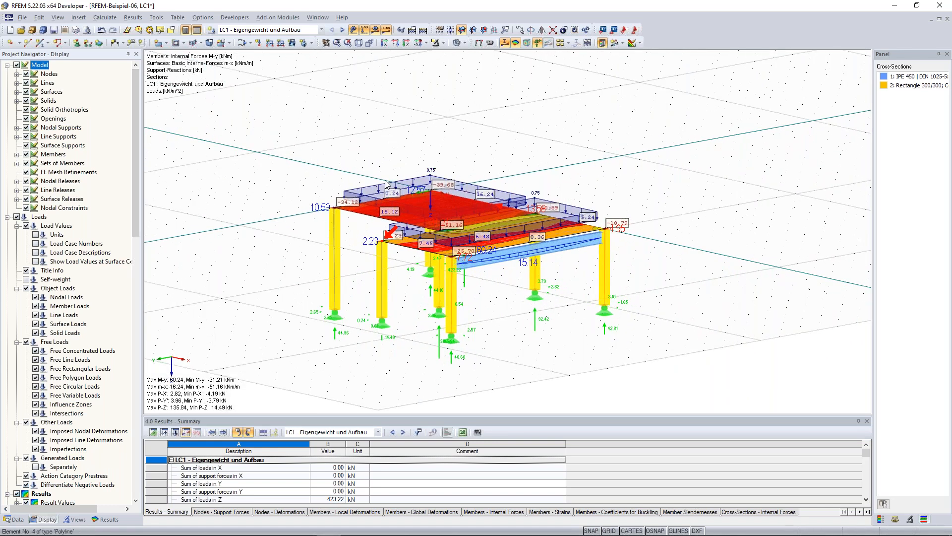
# Hide all loads in the model graphic and show them again
pyautogui.click(18, 217)
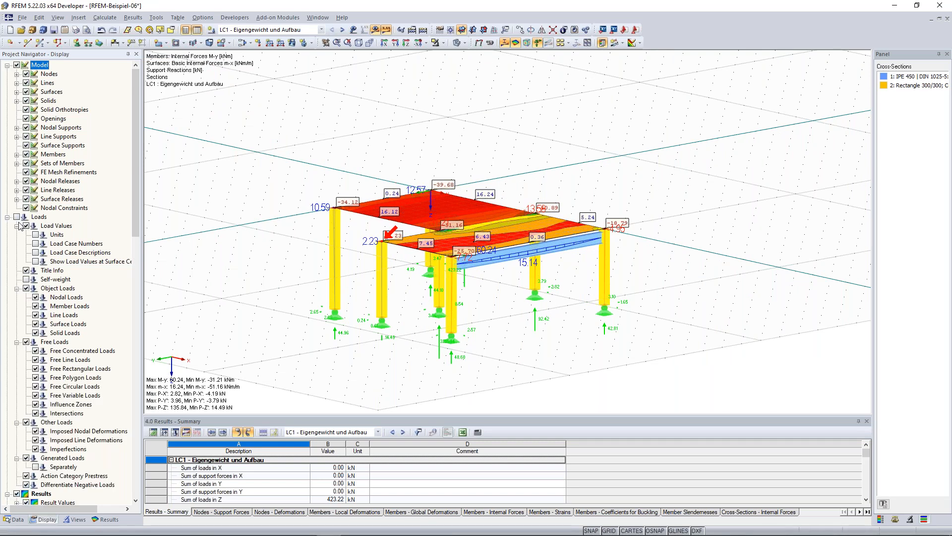
pyautogui.scroll(-5, 135, 185)
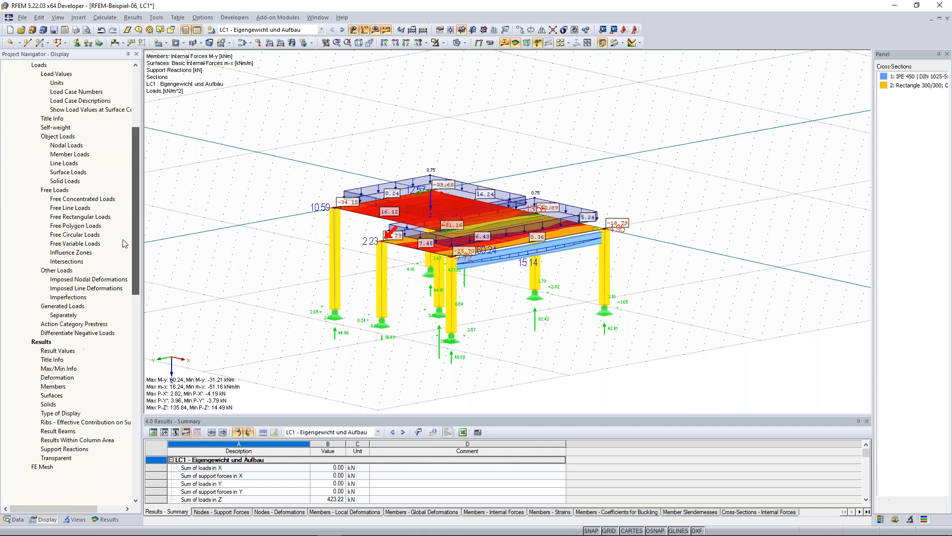
pyautogui.moveTo(136, 164)
pyautogui.mouseDown()
pyautogui.moveTo(127, 352)
pyautogui.moveTo(128, 343)
pyautogui.mouseUp()
# Show the numbering of all model objects in the graphic and hide it again
pyautogui.keyDown('ctrl'); pyautogui.moveTo(261, 243); pyautogui.dragTo(480, 211, button='middle'); pyautogui.keyUp('ctrl')
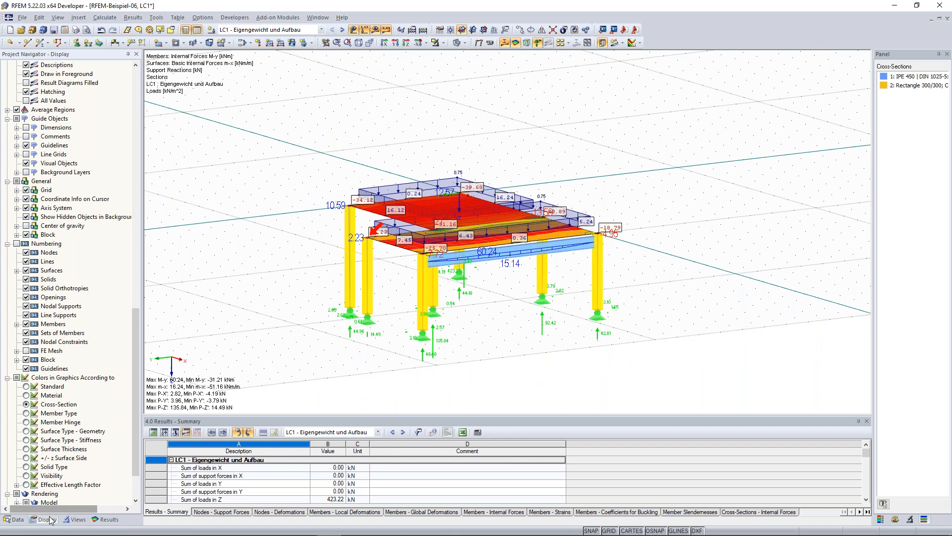
pyautogui.click(16, 244)
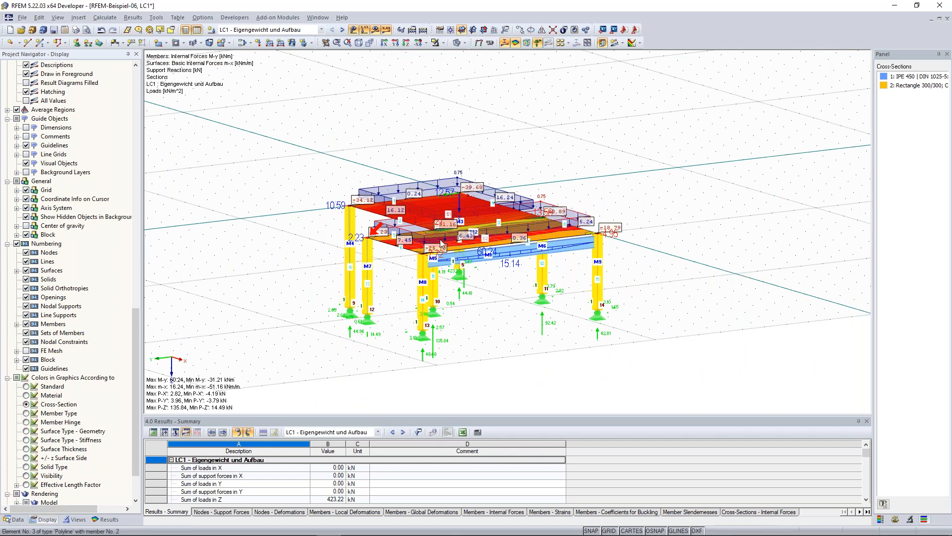
pyautogui.keyDown('ctrl'); pyautogui.moveTo(294, 248); pyautogui.dragTo(318, 252, button='middle'); pyautogui.keyUp('ctrl')
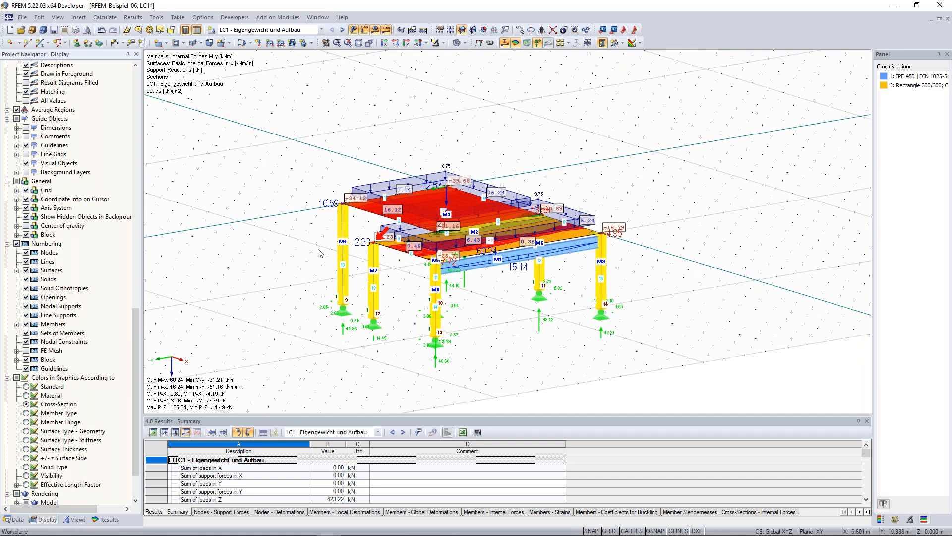
pyautogui.click(16, 244)
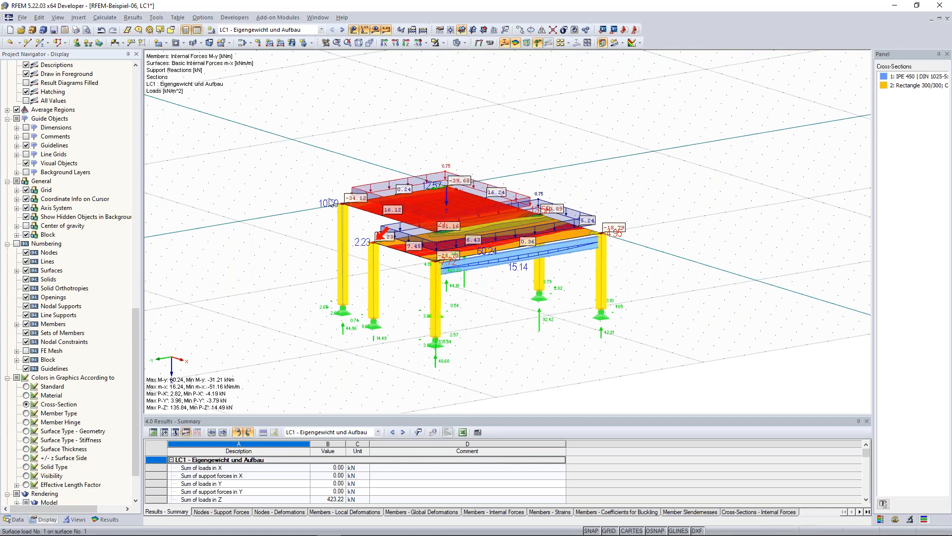
# Open the Views navigator with its user-defined views and visibilities, and look at the model from another side
pyautogui.click(75, 519)
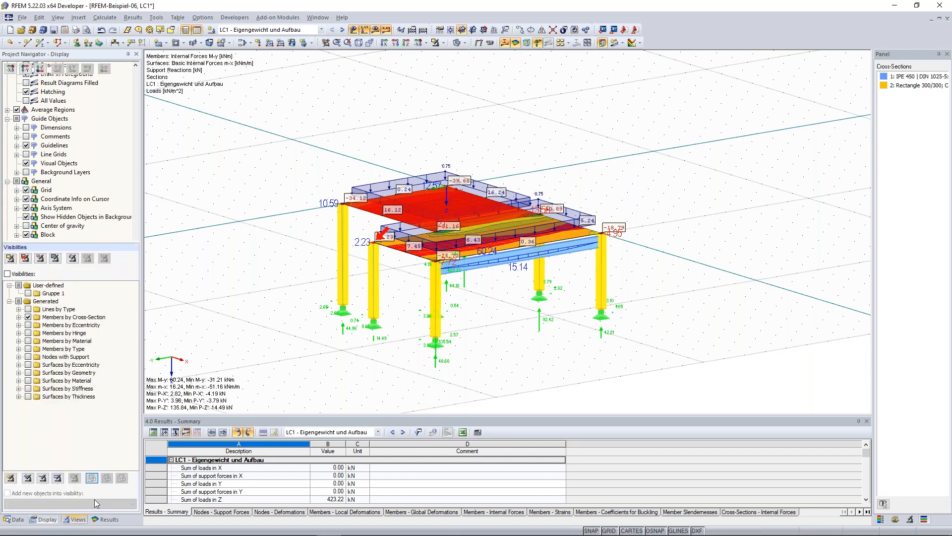
pyautogui.scroll(-2, 264, 178)
pyautogui.keyDown('ctrl'); pyautogui.moveTo(279, 163); pyautogui.dragTo(220, 175, button='middle'); pyautogui.keyUp('ctrl')
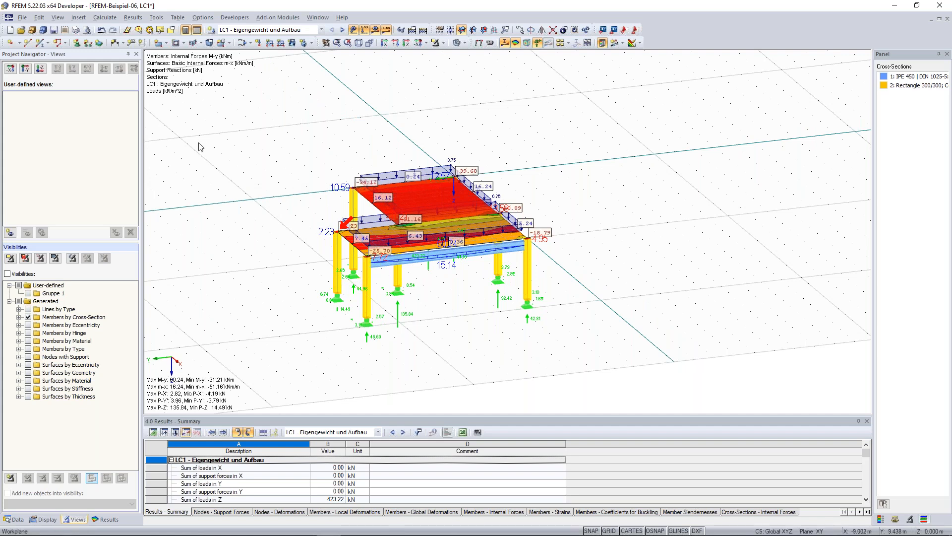
pyautogui.keyDown('ctrl'); pyautogui.moveTo(310, 192); pyautogui.dragTo(521, 218, button='middle'); pyautogui.keyUp('ctrl')
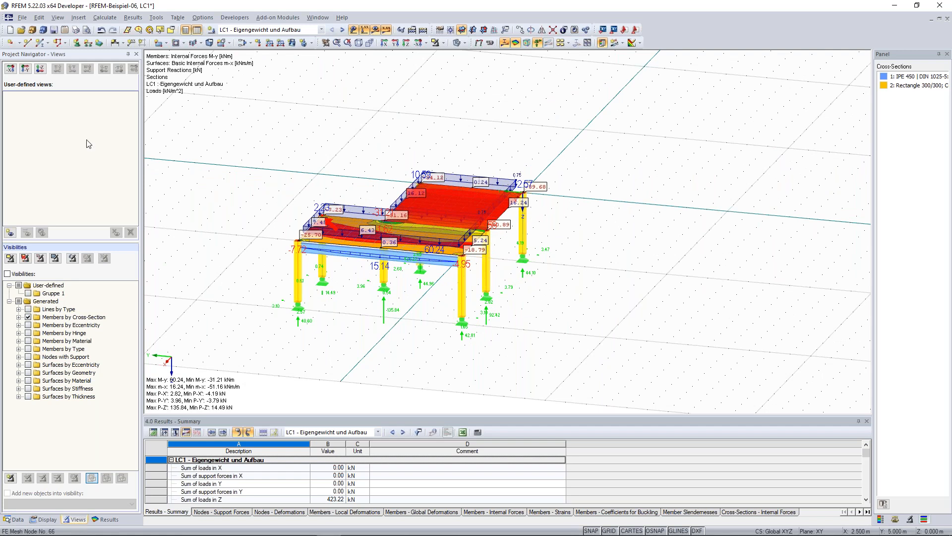
# Hide the calculation results in the graphic and clear the current surface selection
pyautogui.click(375, 30)
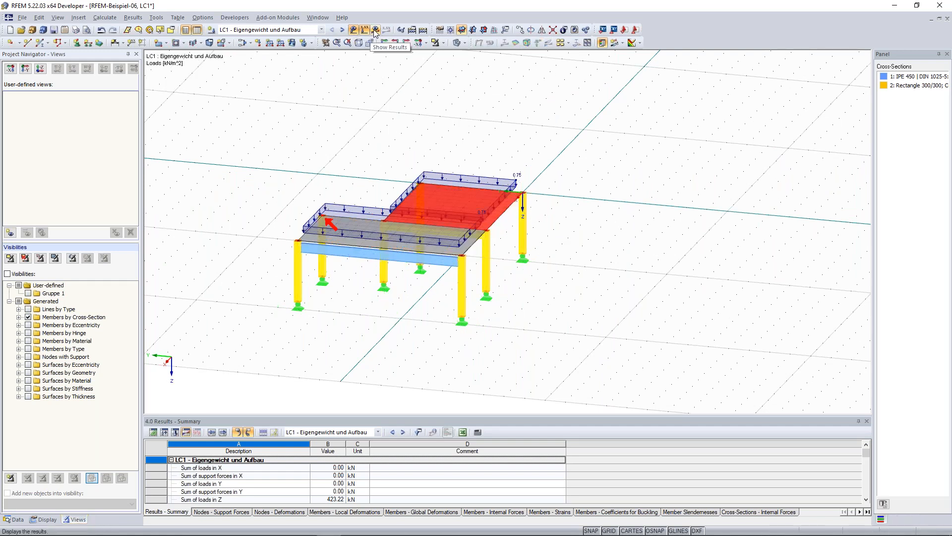
pyautogui.moveTo(323, 149)
pyautogui.keyDown('ctrl'); pyautogui.mouseDown(button='middle')
pyautogui.moveTo(268, 144)
pyautogui.moveTo(326, 158)
pyautogui.mouseUp(button='middle'); pyautogui.keyUp('ctrl')
pyautogui.click(351, 164)
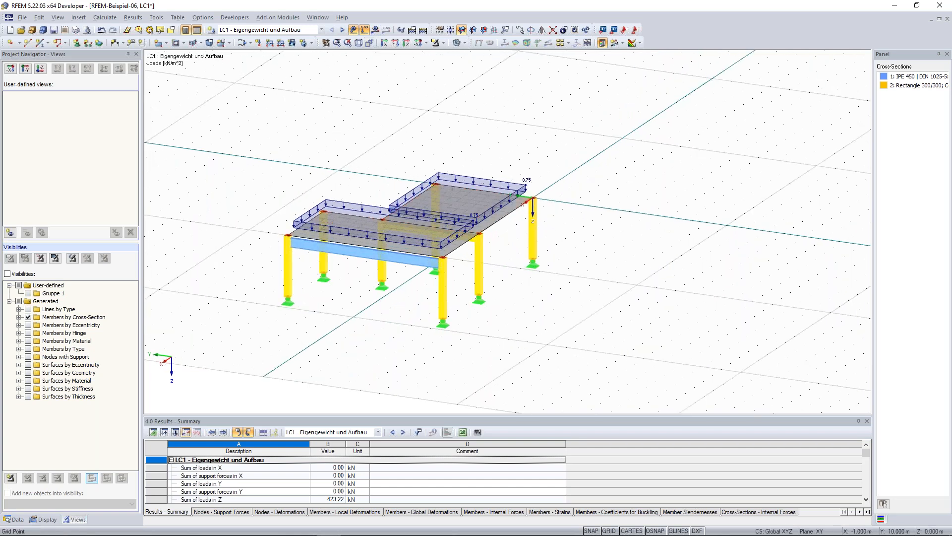
# Hide the work plane's grid
pyautogui.keyDown('ctrl'); pyautogui.moveTo(348, 166); pyautogui.dragTo(298, 149, button='middle'); pyautogui.keyUp('ctrl')
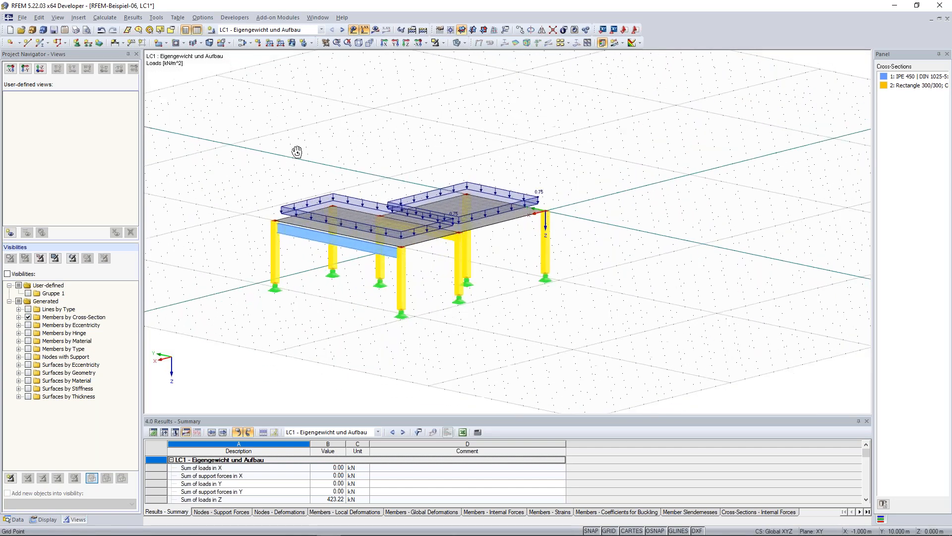
pyautogui.click(591, 531)
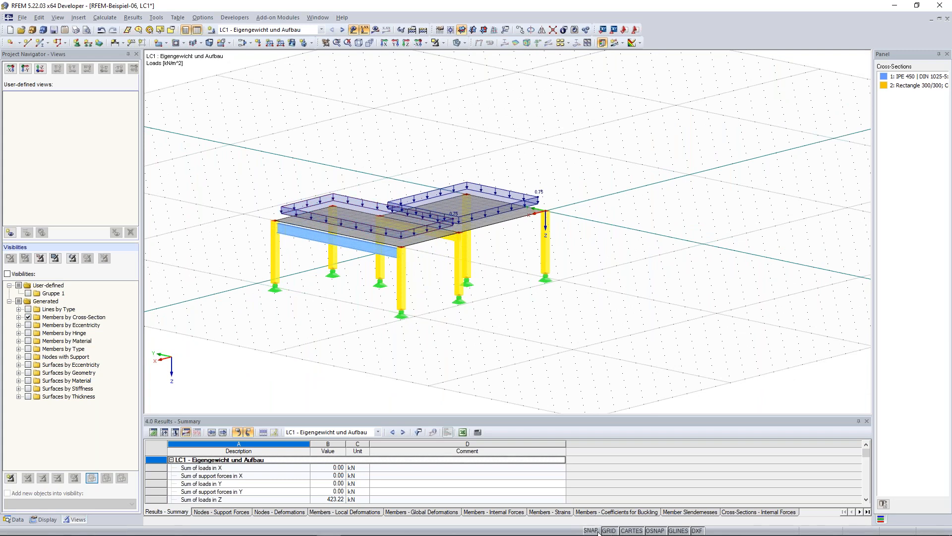
pyautogui.click(607, 531)
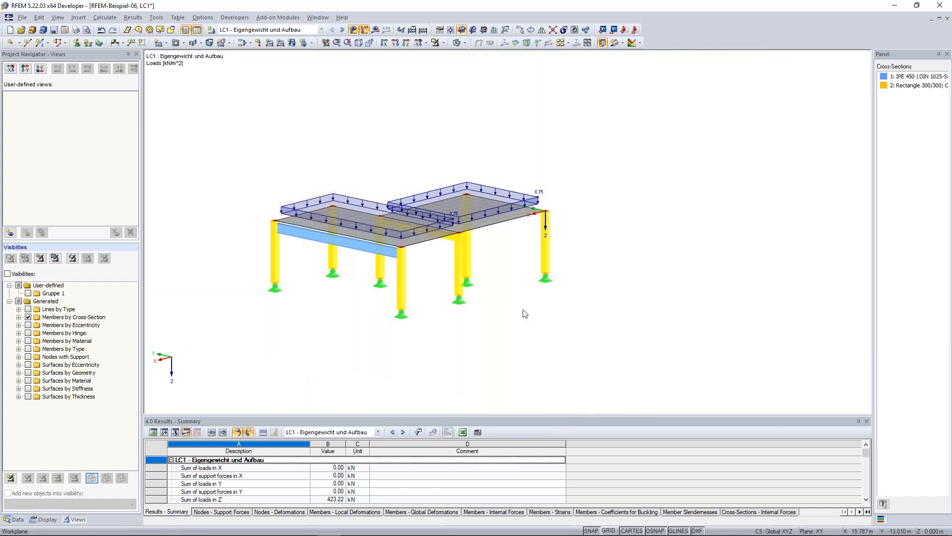
# Save the current model view as a user-defined view named "Favorite view"
pyautogui.moveTo(529, 306); pyautogui.dragTo(548, 291, button='middle')
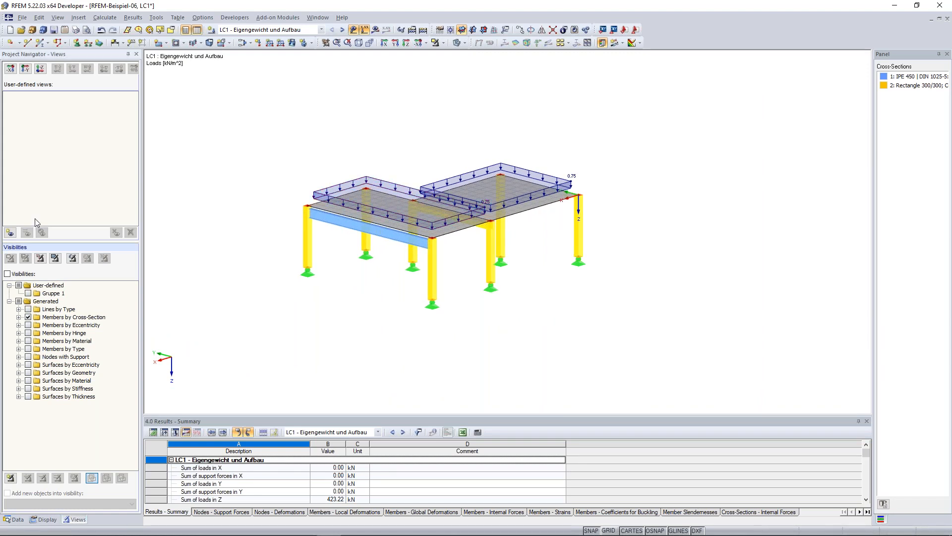
pyautogui.click(10, 233)
pyautogui.write('Favorite view')
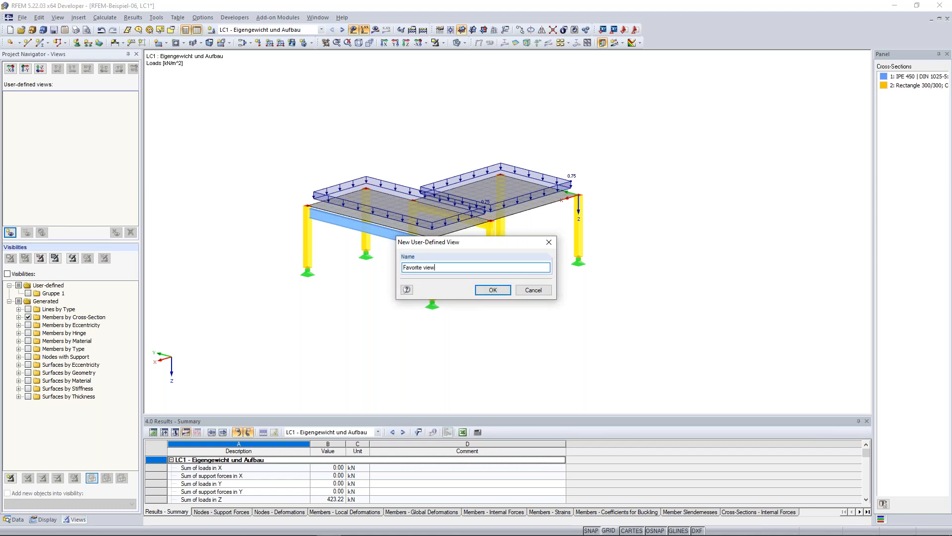
pyautogui.click(493, 290)
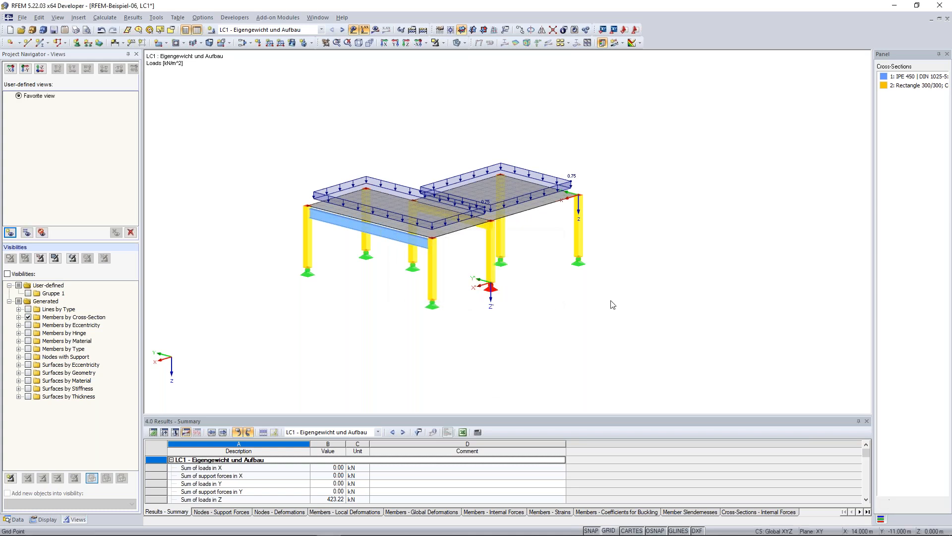
# Turn the model to a different angle and restore the saved "Favorite view"
pyautogui.keyDown('ctrl'); pyautogui.moveTo(582, 284); pyautogui.dragTo(764, 274, button='middle'); pyautogui.keyUp('ctrl')
pyautogui.keyDown('ctrl'); pyautogui.moveTo(474, 309); pyautogui.dragTo(566, 333, button='middle'); pyautogui.keyUp('ctrl')
pyautogui.scroll(2, 398, 222)
pyautogui.keyDown('ctrl'); pyautogui.moveTo(380, 232); pyautogui.dragTo(413, 234, button='middle'); pyautogui.keyUp('ctrl')
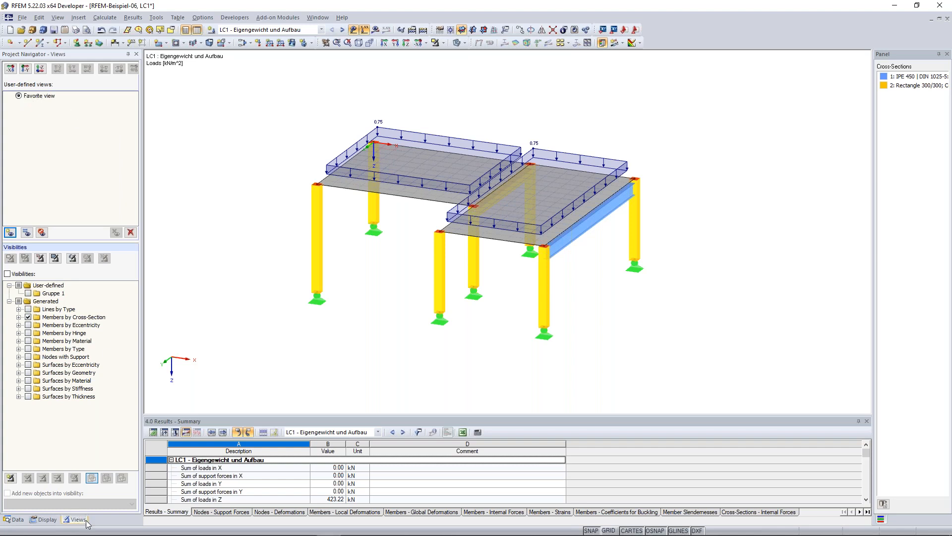
pyautogui.click(20, 96)
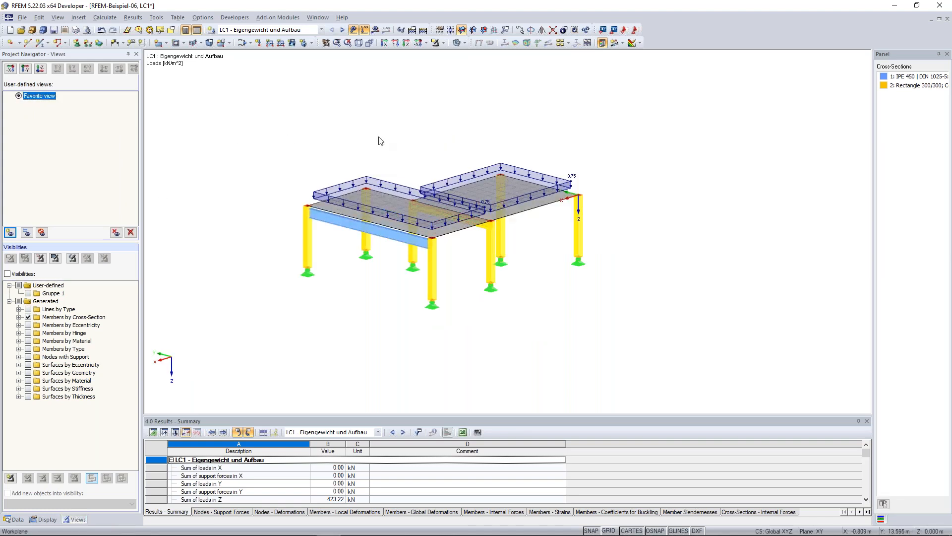
# Review the generated visibility groups and list the cross-sections under Members by Cross-Section
pyautogui.keyDown('ctrl'); pyautogui.moveTo(259, 183); pyautogui.dragTo(462, 200, button='middle'); pyautogui.keyUp('ctrl')
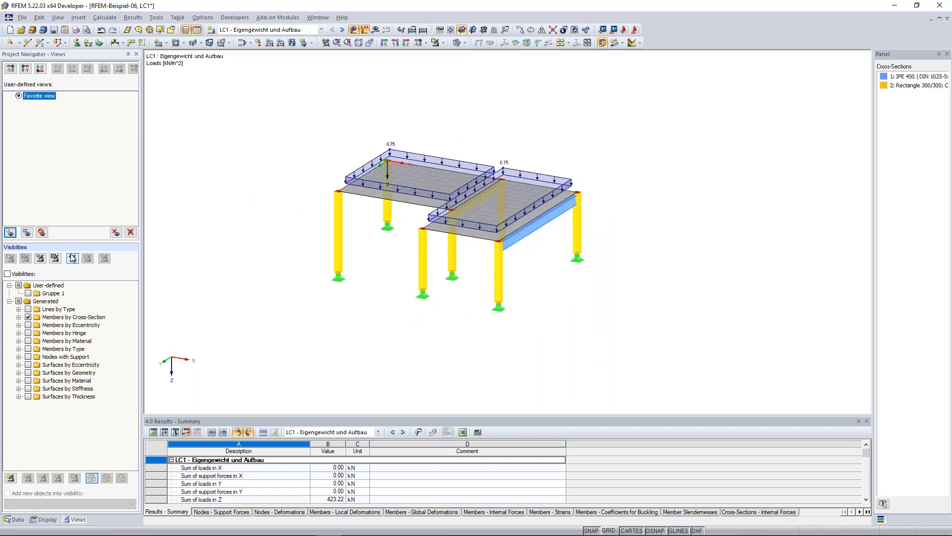
pyautogui.keyDown('ctrl'); pyautogui.moveTo(402, 268); pyautogui.dragTo(377, 257, button='middle'); pyautogui.keyUp('ctrl')
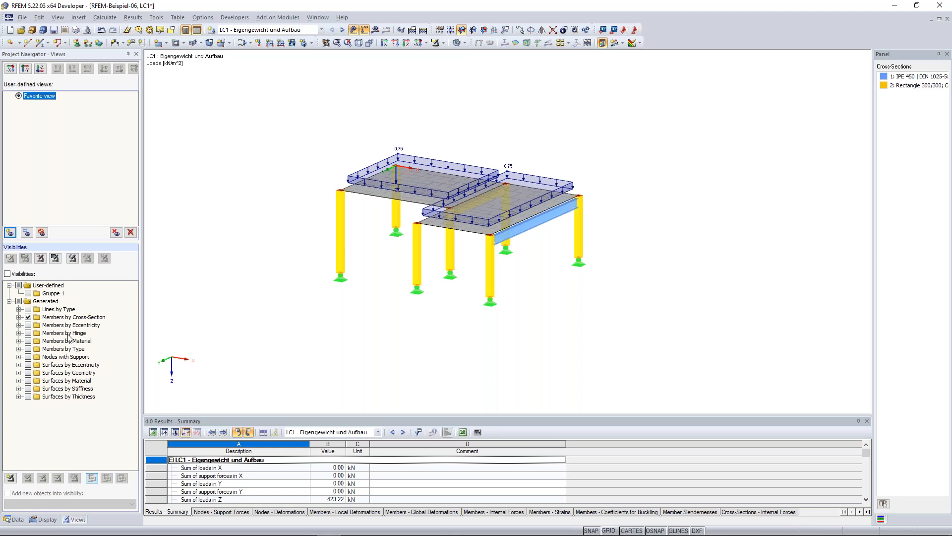
pyautogui.keyDown('ctrl'); pyautogui.moveTo(553, 278); pyautogui.dragTo(427, 249, button='middle'); pyautogui.keyUp('ctrl')
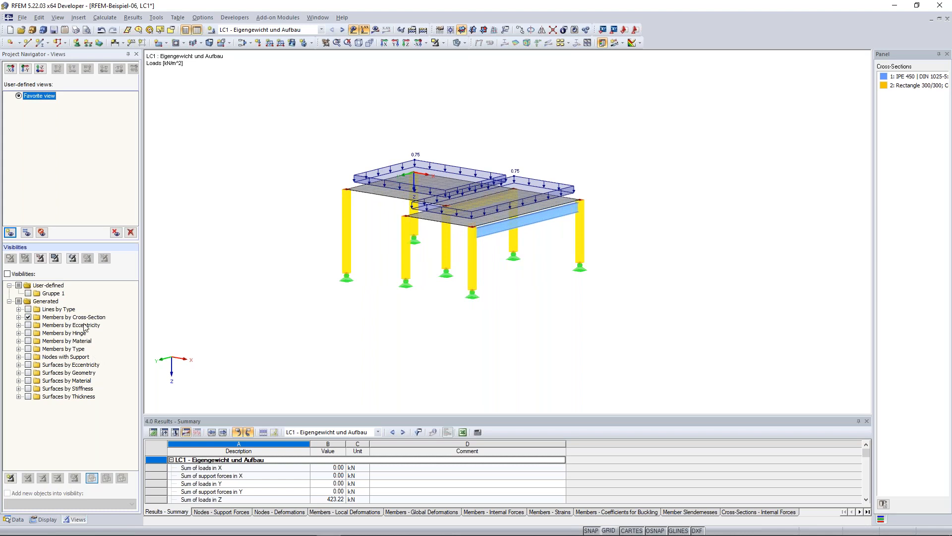
pyautogui.click(19, 317)
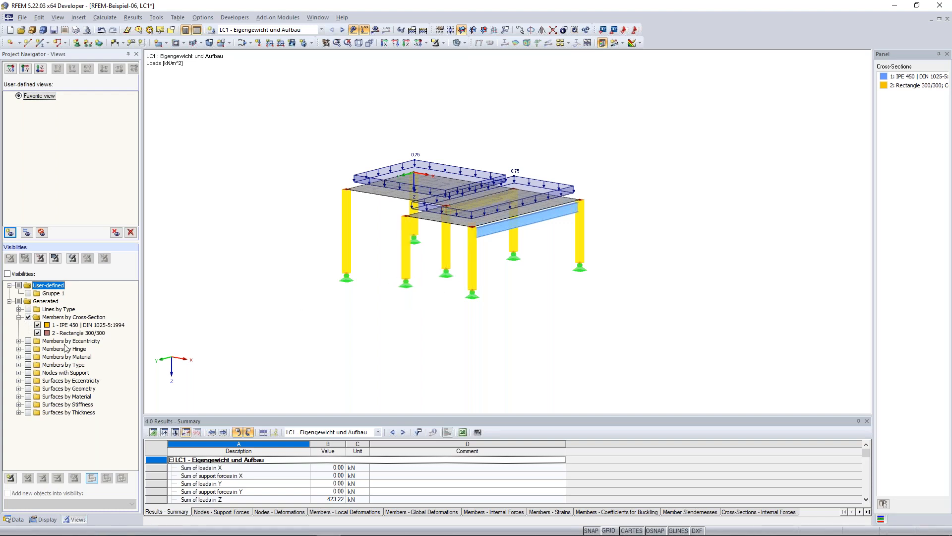
# Show only the Rectangle 300/300 members by cross-section visibility, and bring the IPE 450 members back
pyautogui.click(38, 333)
pyautogui.click(38, 332)
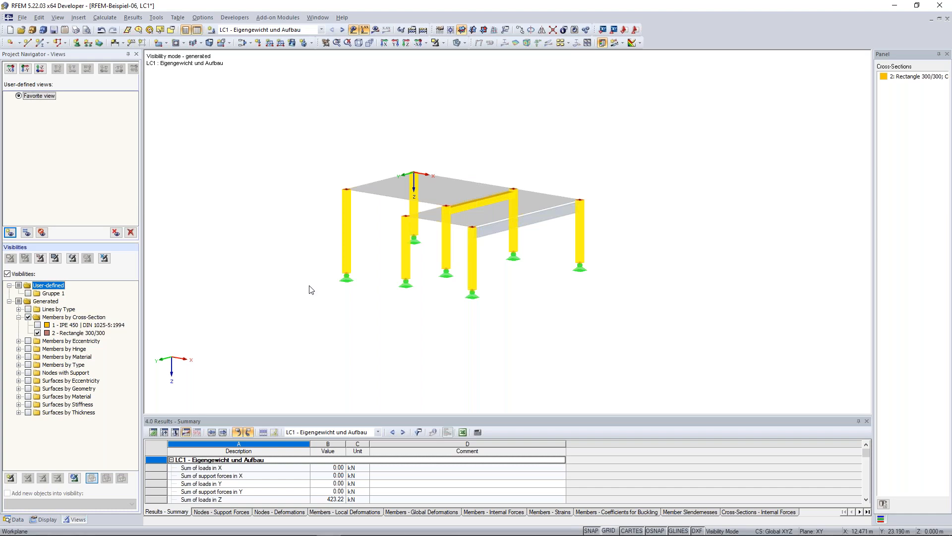
pyautogui.keyDown('ctrl'); pyautogui.moveTo(334, 275); pyautogui.dragTo(315, 276, button='middle'); pyautogui.keyUp('ctrl')
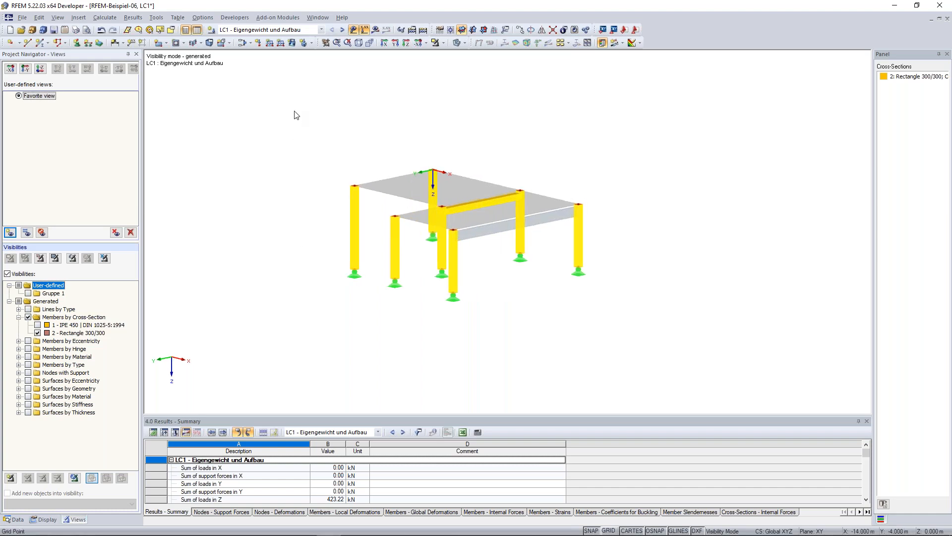
pyautogui.keyDown('ctrl'); pyautogui.moveTo(310, 168); pyautogui.dragTo(296, 168, button='middle'); pyautogui.keyUp('ctrl')
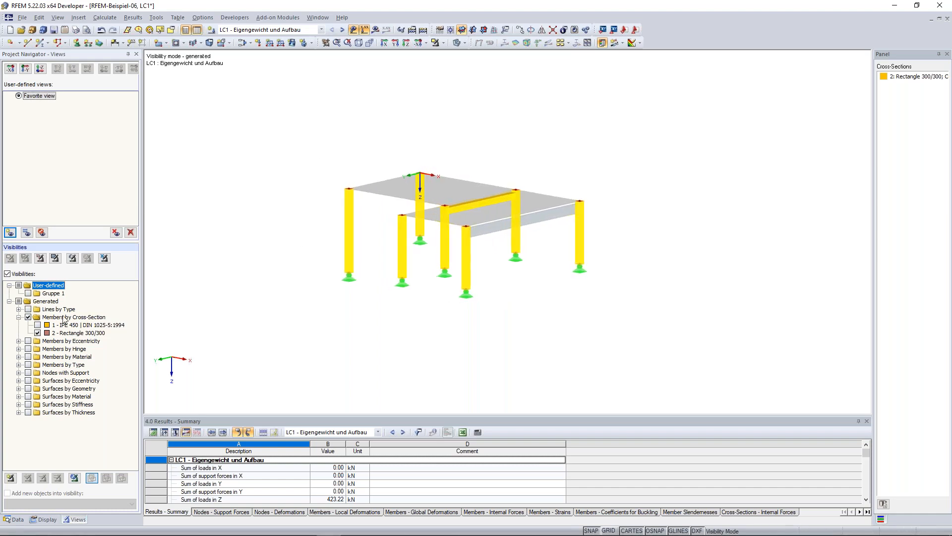
pyautogui.click(37, 325)
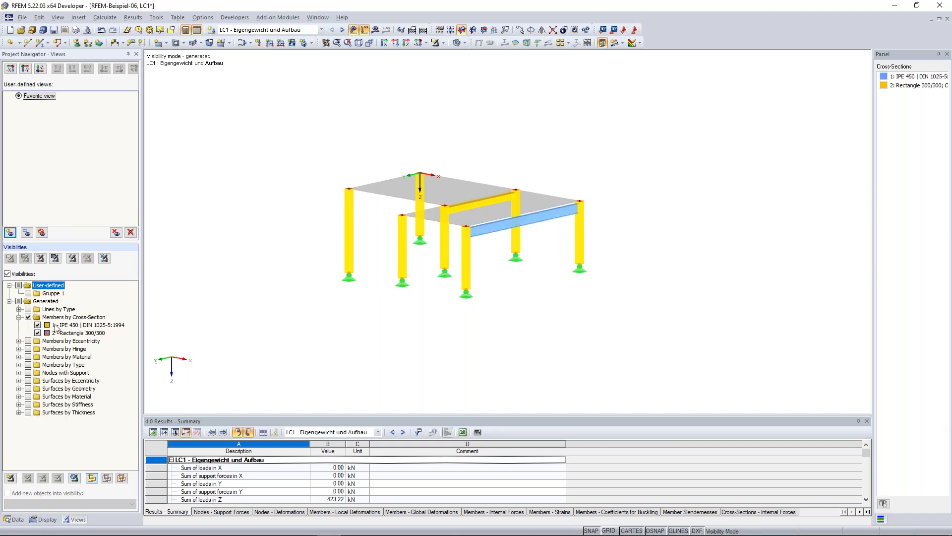
# Turn off the Members by Cross-Section visibility and make only the 200 mm thick surfaces visible
pyautogui.click(27, 317)
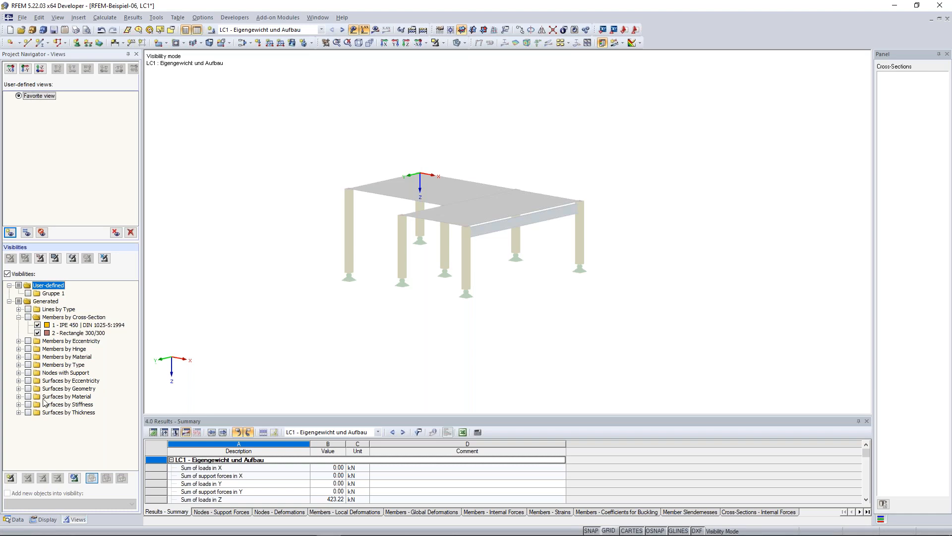
pyautogui.click(19, 412)
pyautogui.click(37, 420)
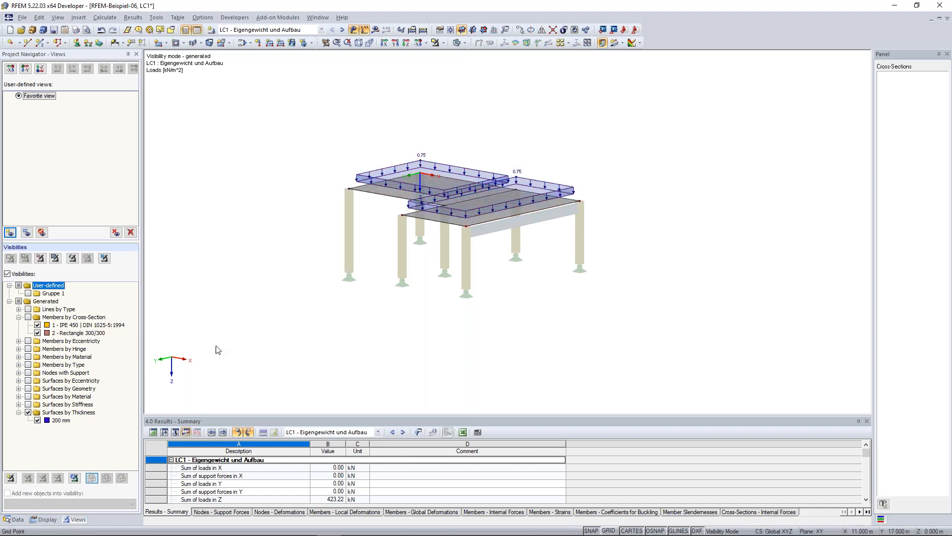
pyautogui.keyDown('ctrl'); pyautogui.moveTo(330, 202); pyautogui.dragTo(369, 209, button='middle'); pyautogui.keyUp('ctrl')
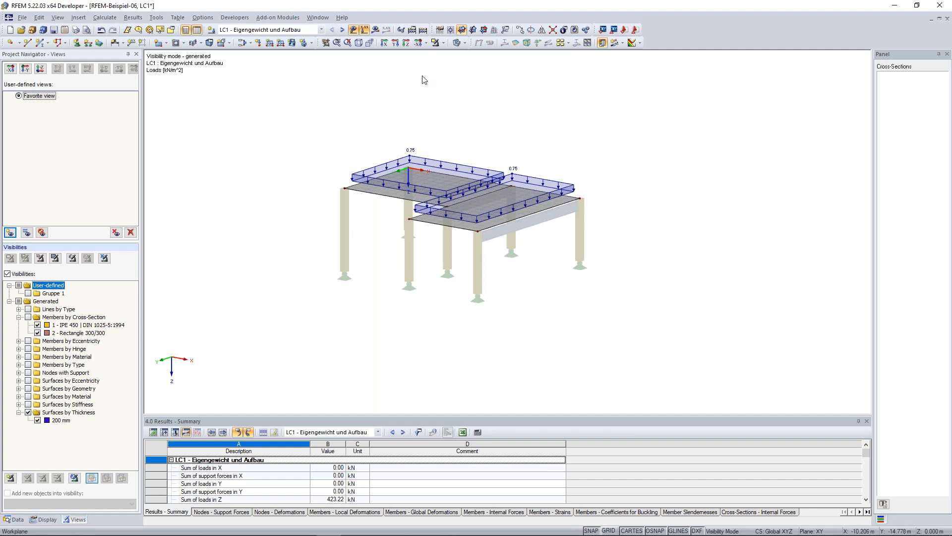
# Show the LC1 results for the visible surfaces and switch them to the global deformations uZ
pyautogui.click(352, 30)
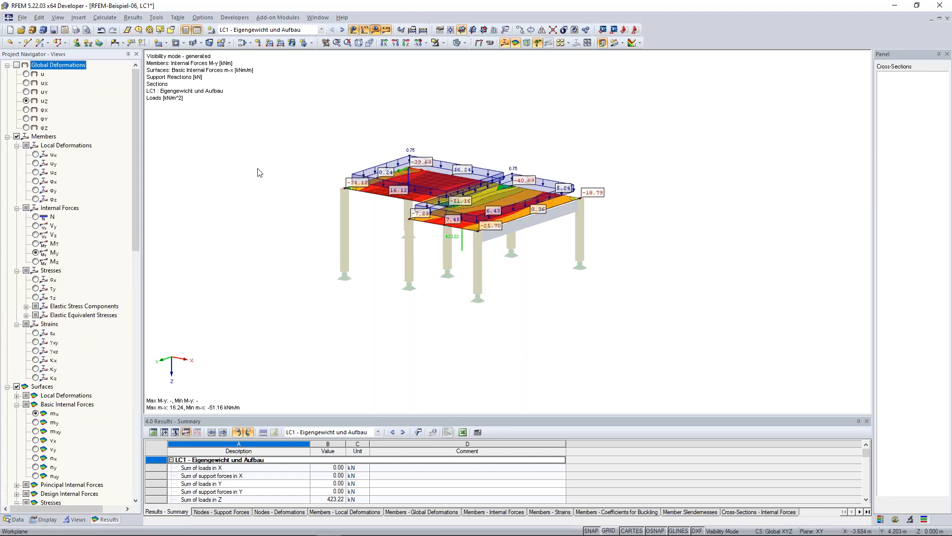
pyautogui.keyDown('ctrl'); pyautogui.moveTo(260, 170); pyautogui.dragTo(285, 160, button='middle'); pyautogui.keyUp('ctrl')
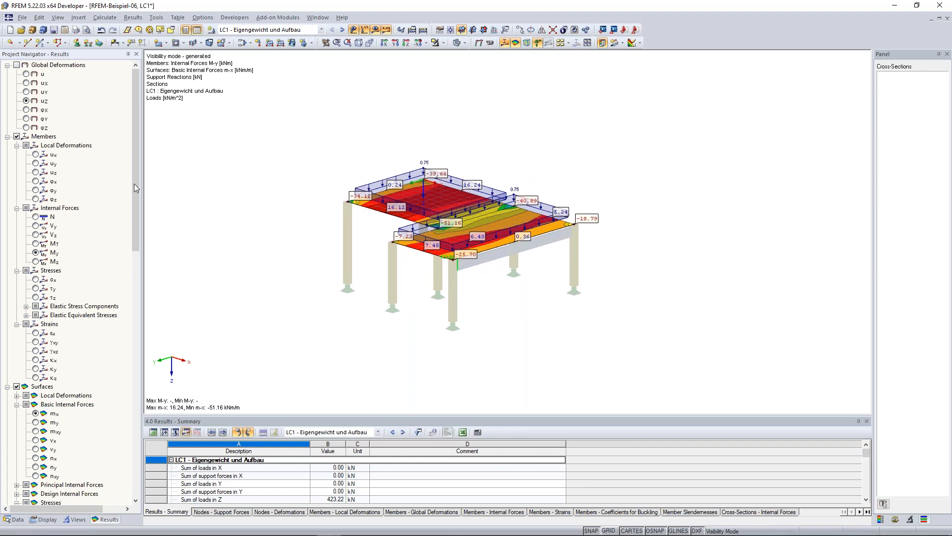
pyautogui.keyDown('ctrl'); pyautogui.moveTo(357, 182); pyautogui.dragTo(318, 180, button='middle'); pyautogui.keyUp('ctrl')
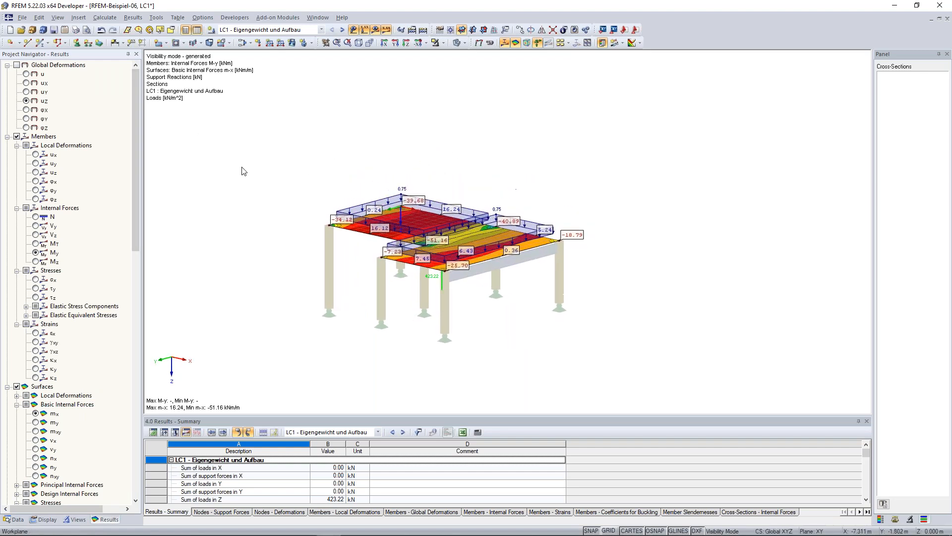
pyautogui.click(17, 66)
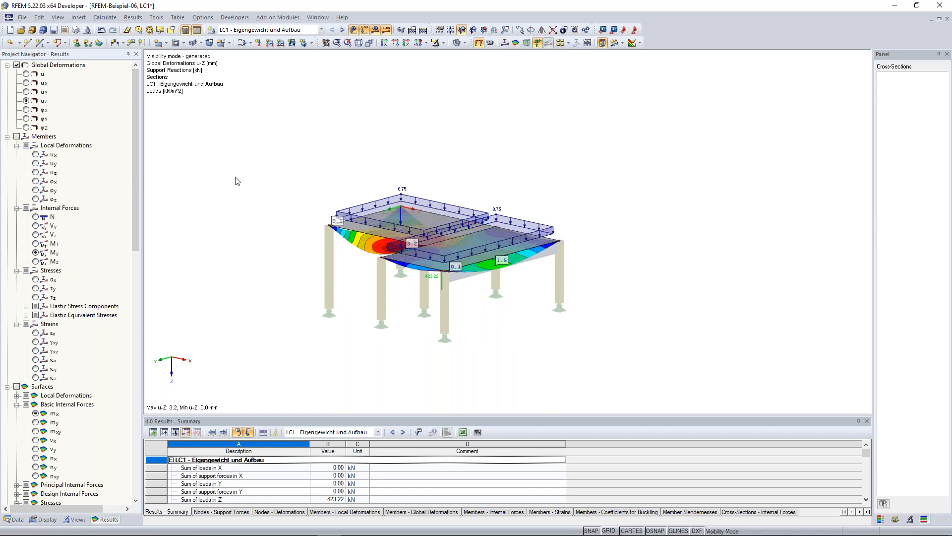
pyautogui.keyDown('ctrl'); pyautogui.moveTo(257, 160); pyautogui.dragTo(253, 173, button='middle'); pyautogui.keyUp('ctrl')
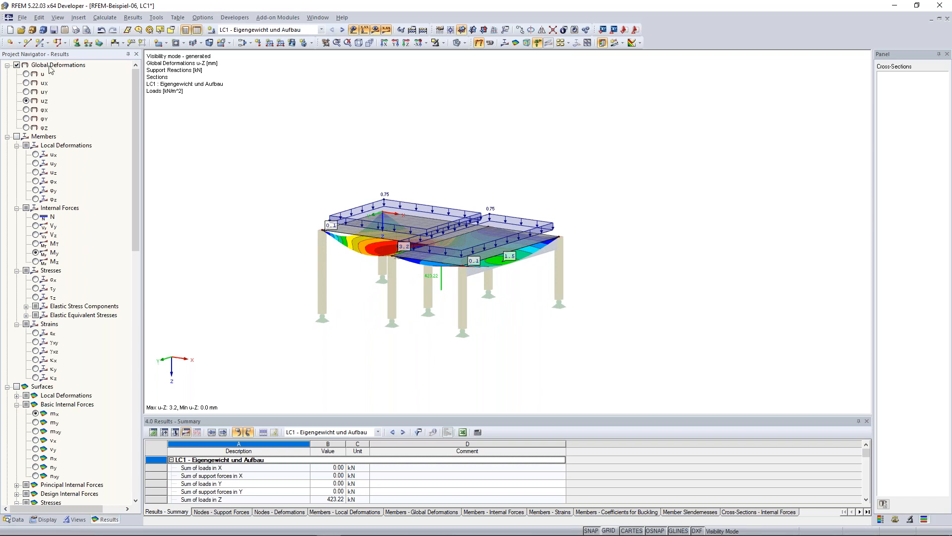
# Switch the results from global deformations to the member internal forces My and cancel the visibility mode to show the whole model
pyautogui.keyDown('ctrl'); pyautogui.moveTo(223, 192); pyautogui.dragTo(206, 207, button='middle'); pyautogui.keyUp('ctrl')
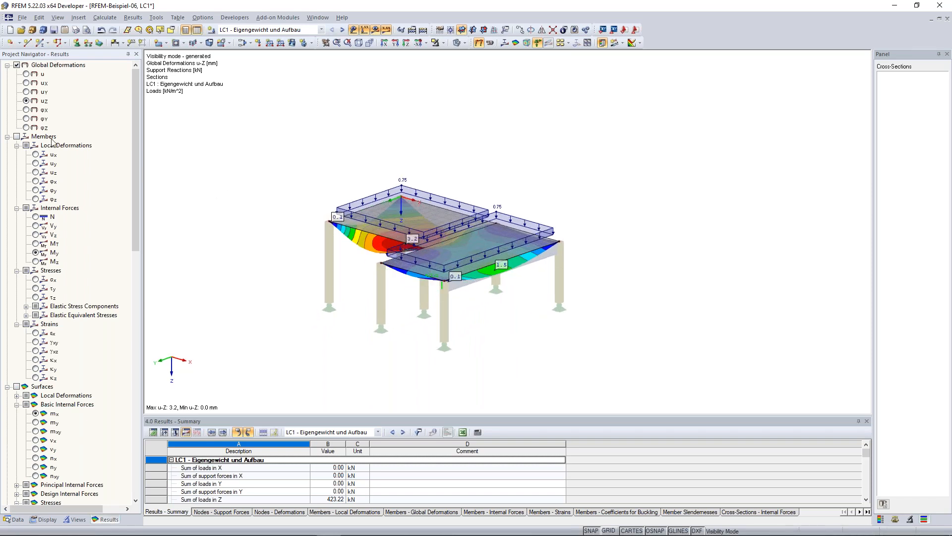
pyautogui.click(17, 137)
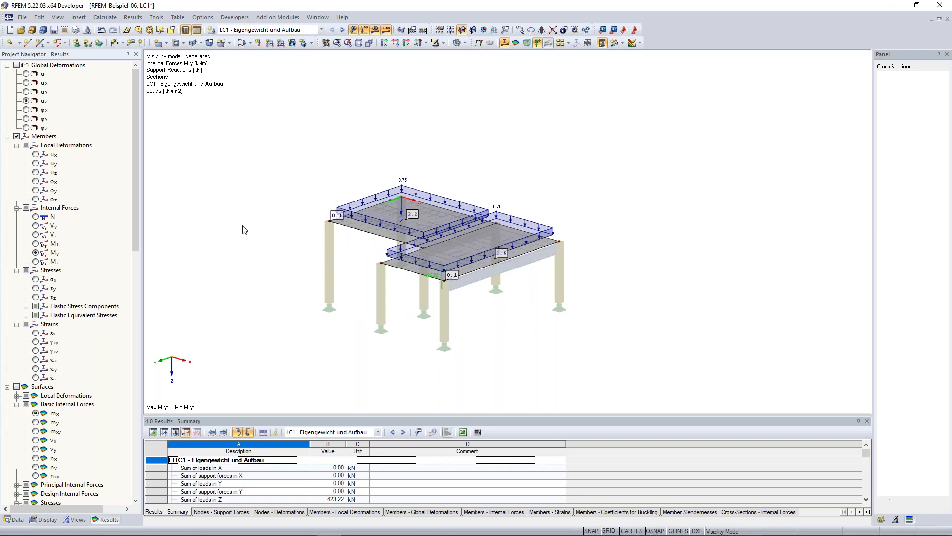
pyautogui.click(444, 43)
pyautogui.click(473, 128)
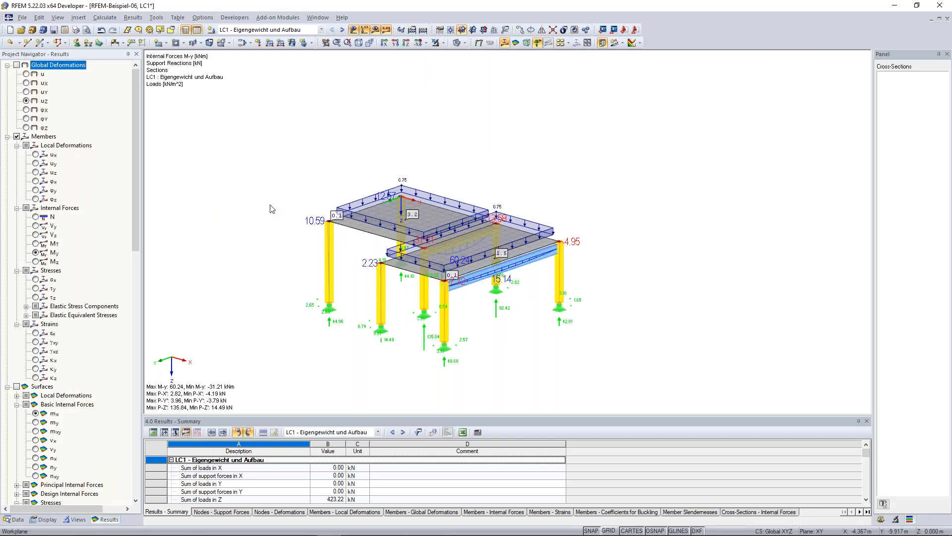
pyautogui.keyDown('ctrl'); pyautogui.moveTo(301, 185); pyautogui.dragTo(241, 186, button='middle'); pyautogui.keyUp('ctrl')
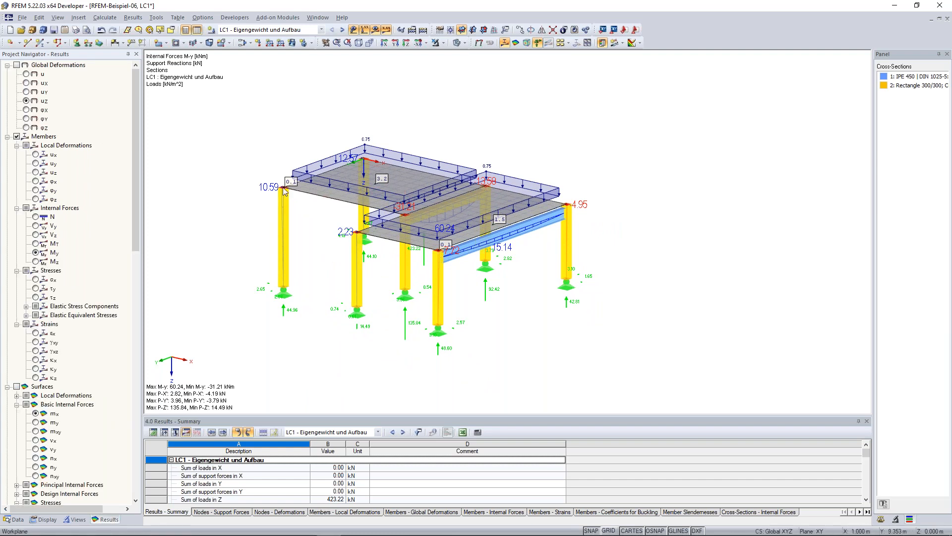
pyautogui.keyDown('ctrl'); pyautogui.moveTo(287, 184); pyautogui.dragTo(313, 175, button='middle'); pyautogui.keyUp('ctrl')
pyautogui.scroll(2, 471, 277)
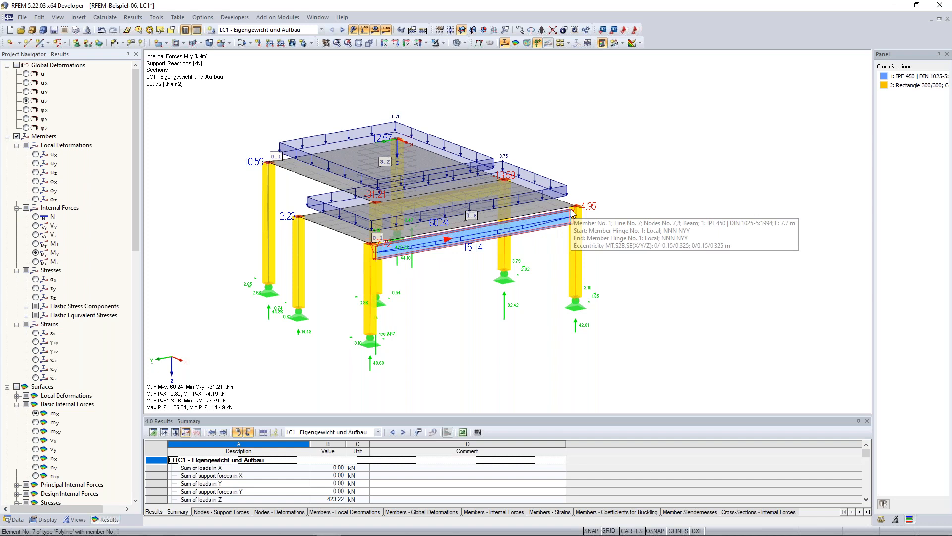
pyautogui.keyDown('ctrl'); pyautogui.moveTo(530, 279); pyautogui.dragTo(461, 268, button='middle'); pyautogui.keyUp('ctrl')
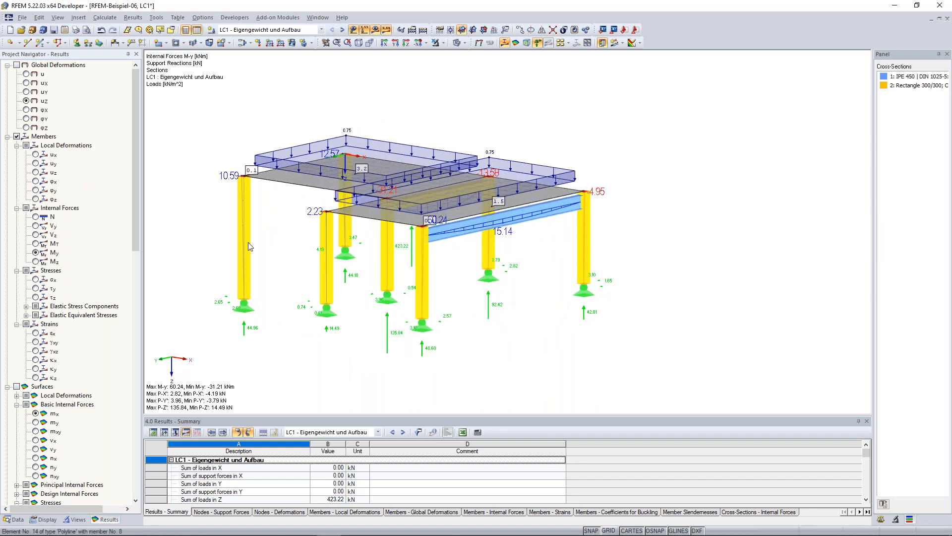
# Display the axial forces N of the members instead of the moments My
pyautogui.click(52, 216)
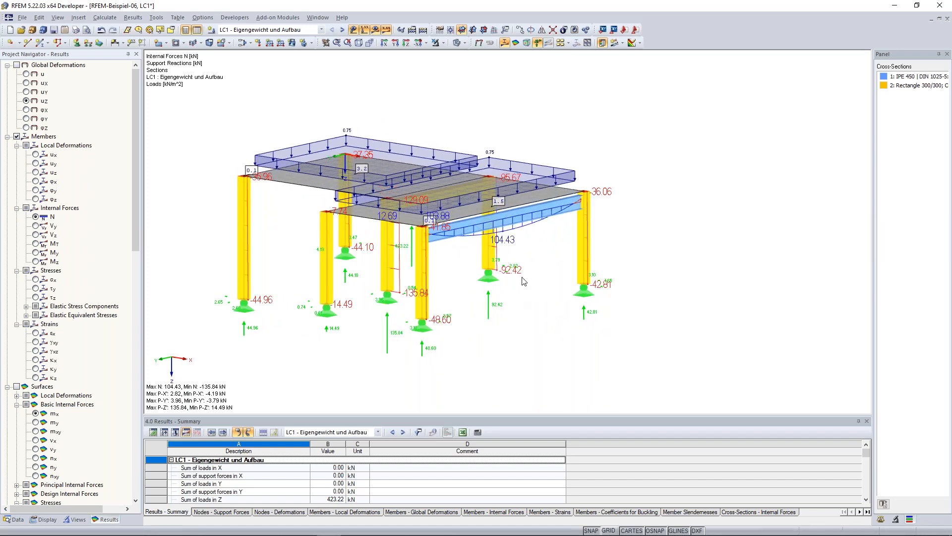
pyautogui.keyDown('ctrl'); pyautogui.moveTo(522, 278); pyautogui.dragTo(522, 294, button='middle'); pyautogui.keyUp('ctrl')
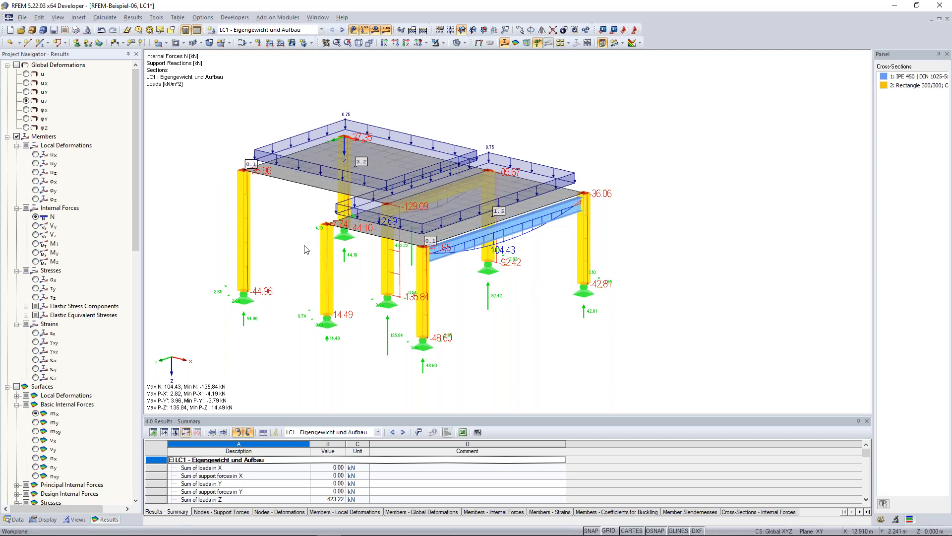
pyautogui.keyDown('ctrl'); pyautogui.moveTo(506, 301); pyautogui.dragTo(540, 279, button='middle'); pyautogui.keyUp('ctrl')
# Hide the support reactions in the results display
pyautogui.scroll(-5, 93, 287)
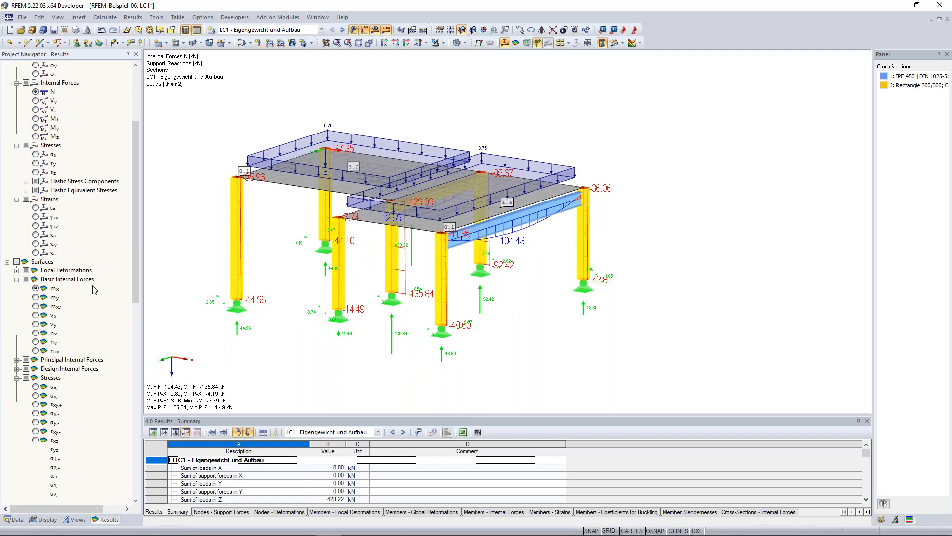
pyautogui.scroll(-15, 95, 290)
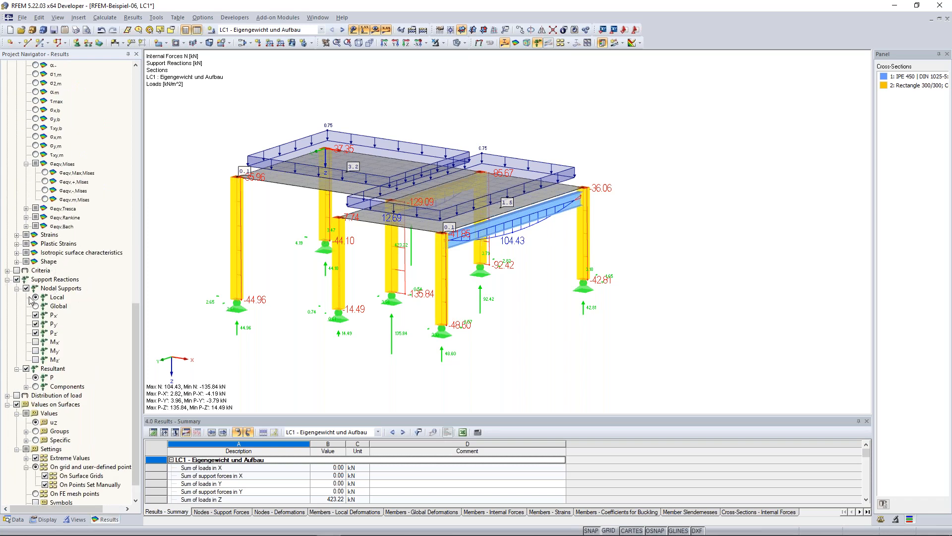
pyautogui.click(16, 279)
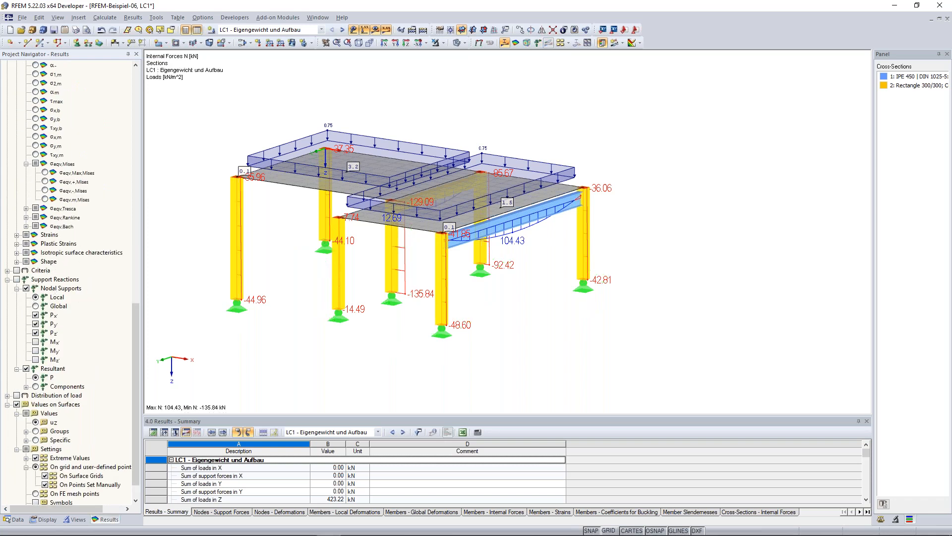
pyautogui.keyDown('ctrl'); pyautogui.moveTo(290, 251); pyautogui.dragTo(251, 248, button='middle'); pyautogui.keyUp('ctrl')
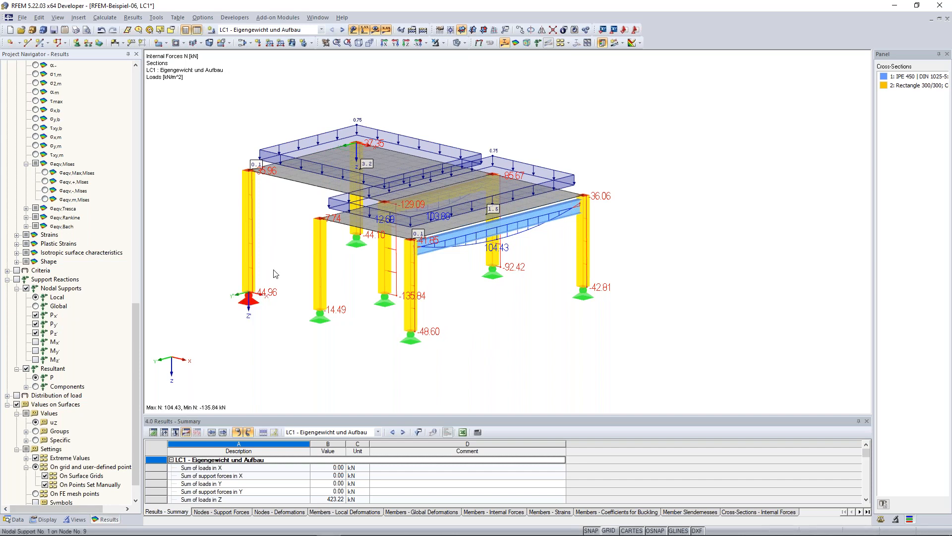
pyautogui.scroll(-2, 271, 275)
pyautogui.scroll(-2, 227, 207)
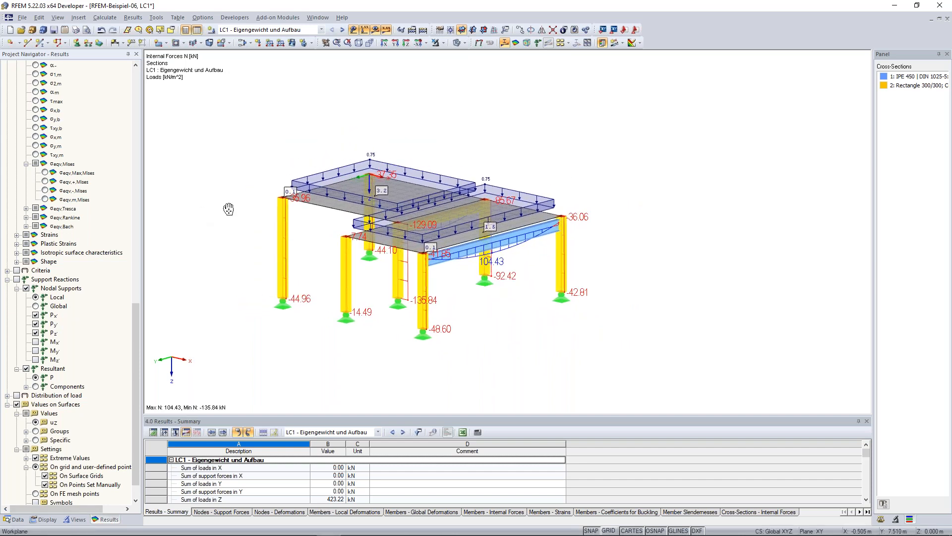
pyautogui.keyDown('ctrl'); pyautogui.moveTo(233, 204); pyautogui.dragTo(229, 207, button='middle'); pyautogui.keyUp('ctrl')
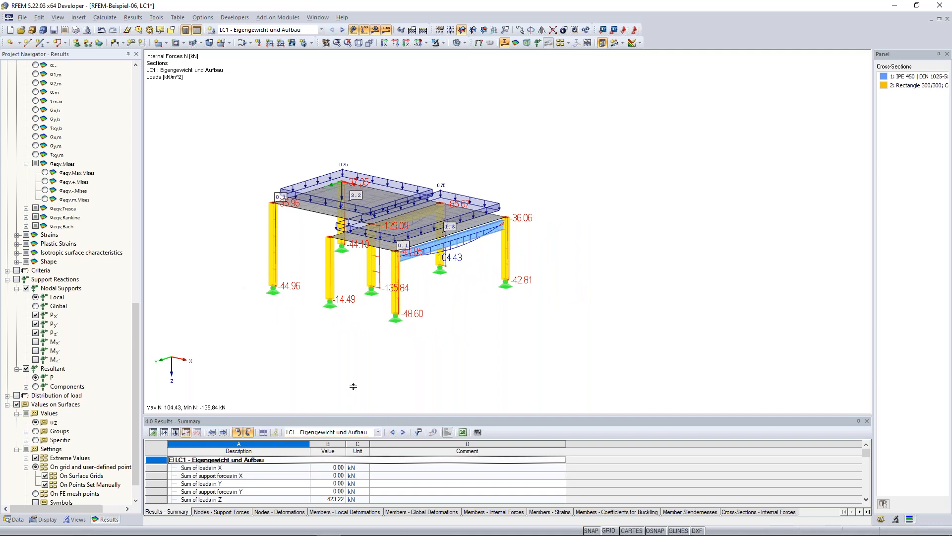
# Enlarge the table area and look through the model data tables for Nodes and Surfaces, returning to the Nodes table
pyautogui.moveTo(353, 386); pyautogui.dragTo(351, 387)
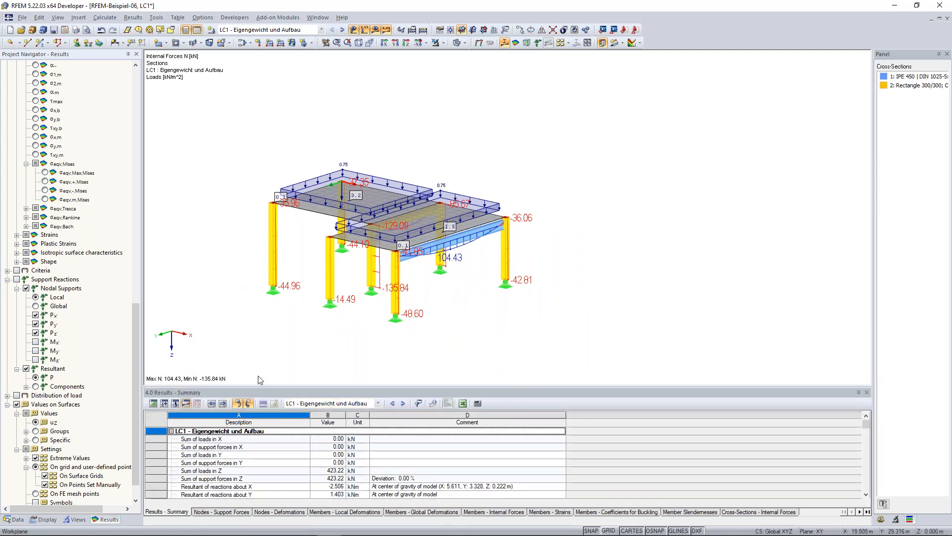
pyautogui.click(16, 521)
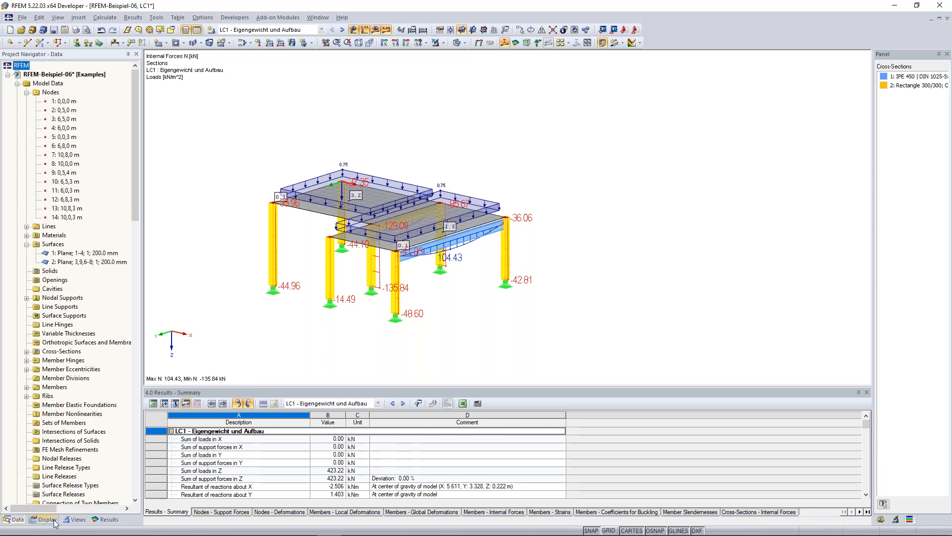
pyautogui.click(175, 404)
pyautogui.scroll(-5, 221, 464)
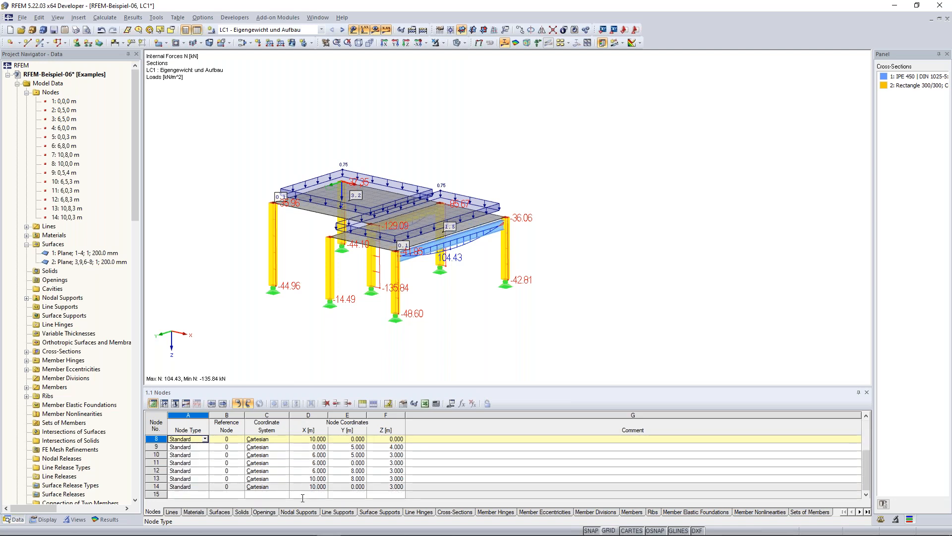
pyautogui.click(172, 512)
pyautogui.click(222, 513)
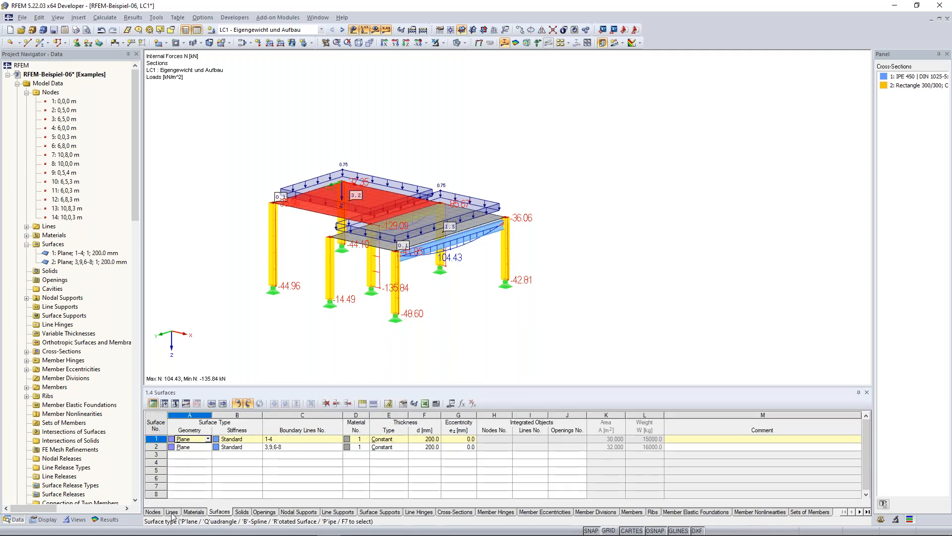
pyautogui.click(153, 511)
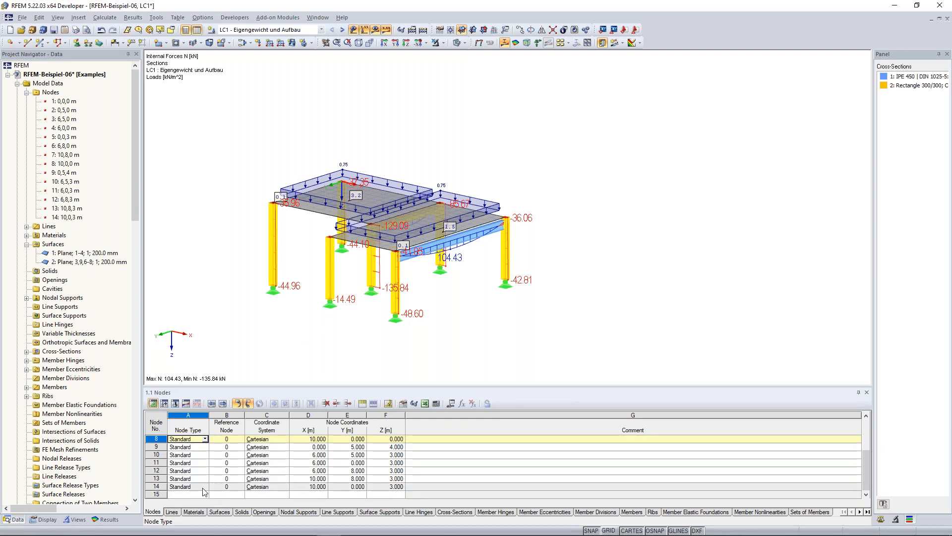
# Review the commands offered for the Nodes entry in the model data tree without running any of them
pyautogui.rightClick(53, 94)
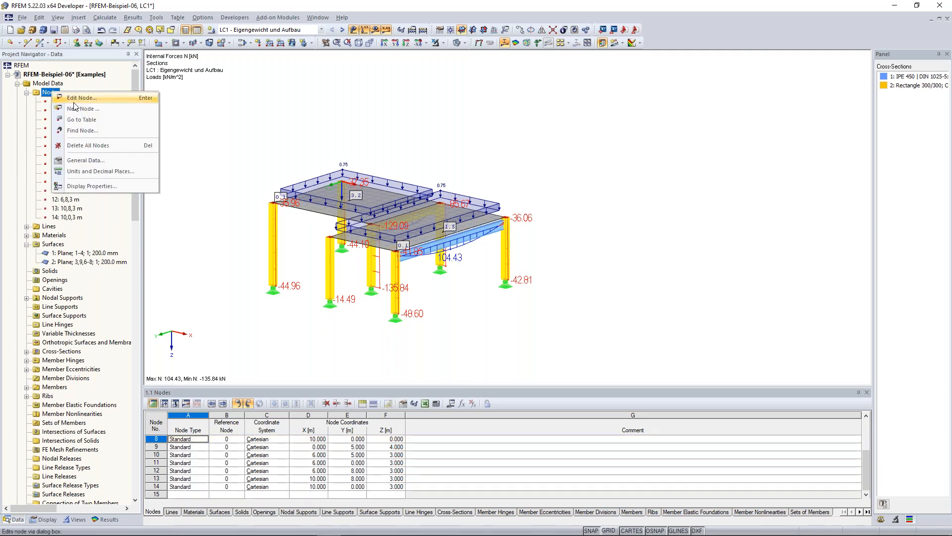
pyautogui.click(255, 138)
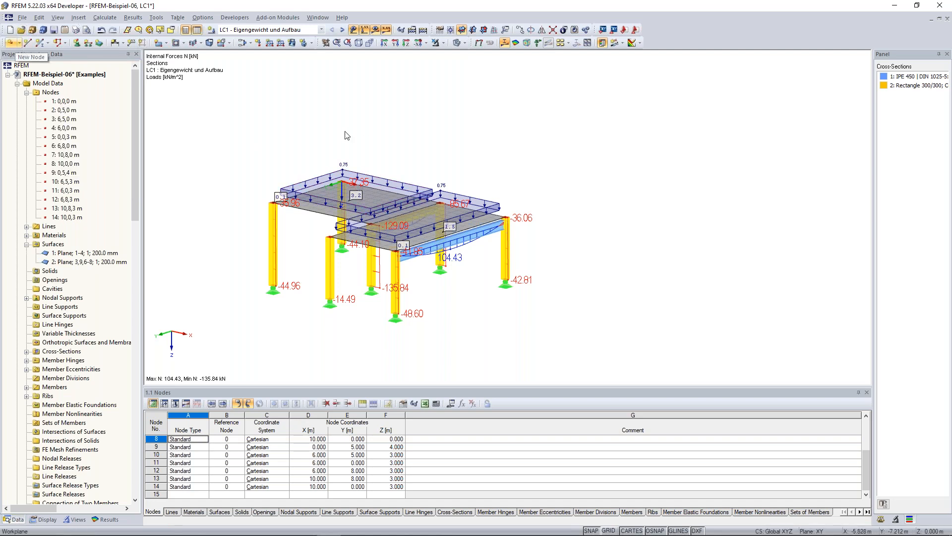
pyautogui.moveTo(346, 135); pyautogui.dragTo(375, 134, button='middle')
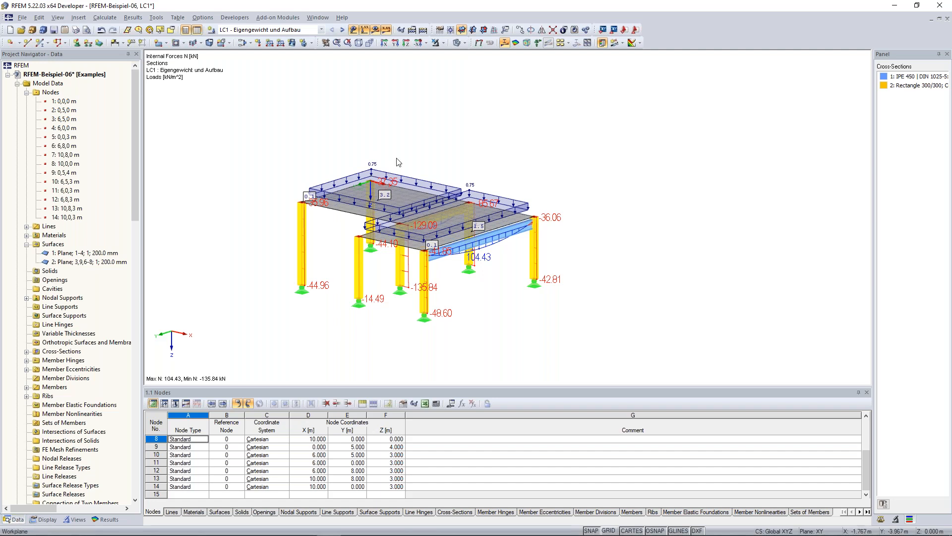
pyautogui.moveTo(397, 162); pyautogui.dragTo(440, 146, button='middle')
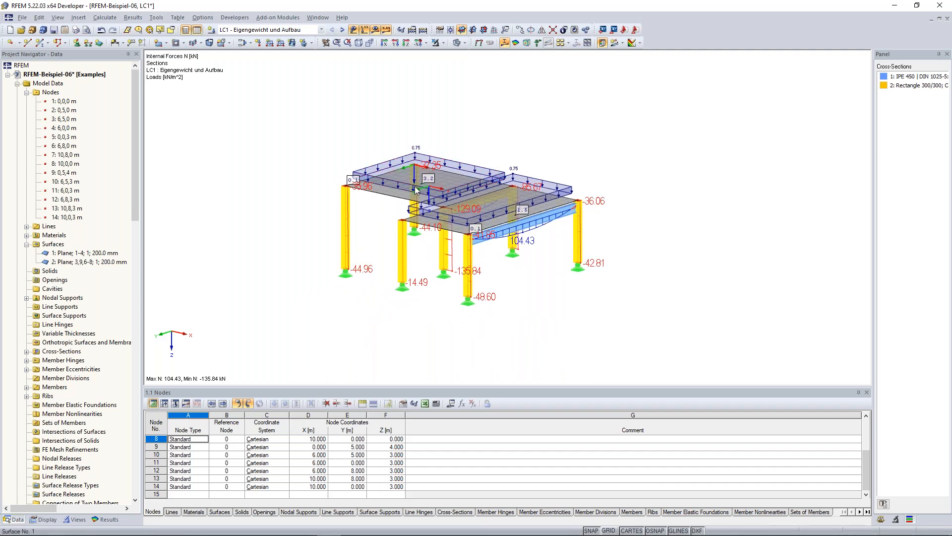
# View the Load Cases table and the LC1 Surface Loads table, and reduce the height of the table area
pyautogui.click(164, 403)
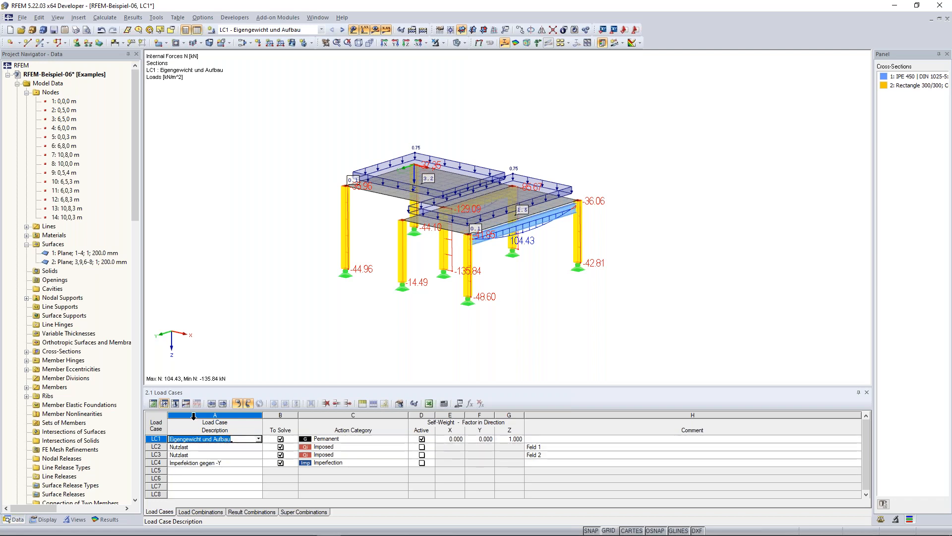
pyautogui.click(175, 404)
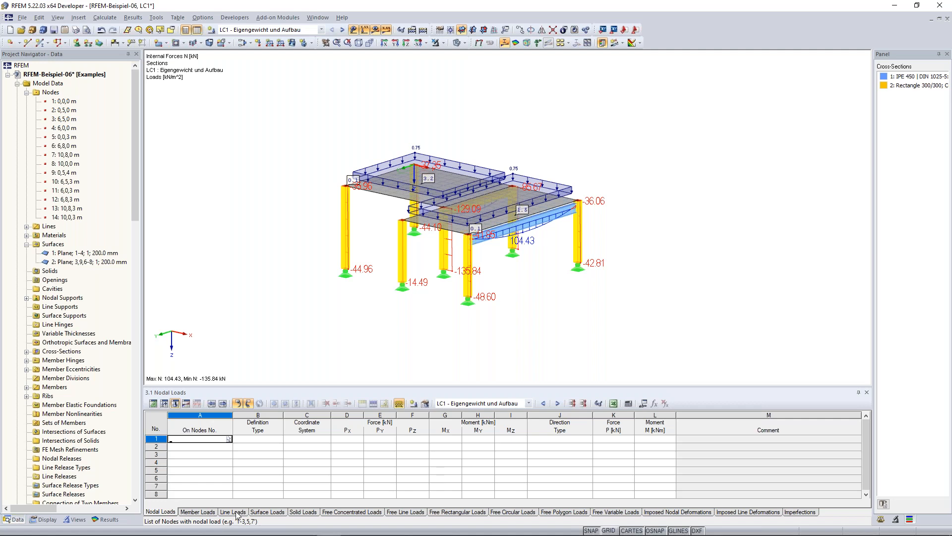
pyautogui.click(267, 512)
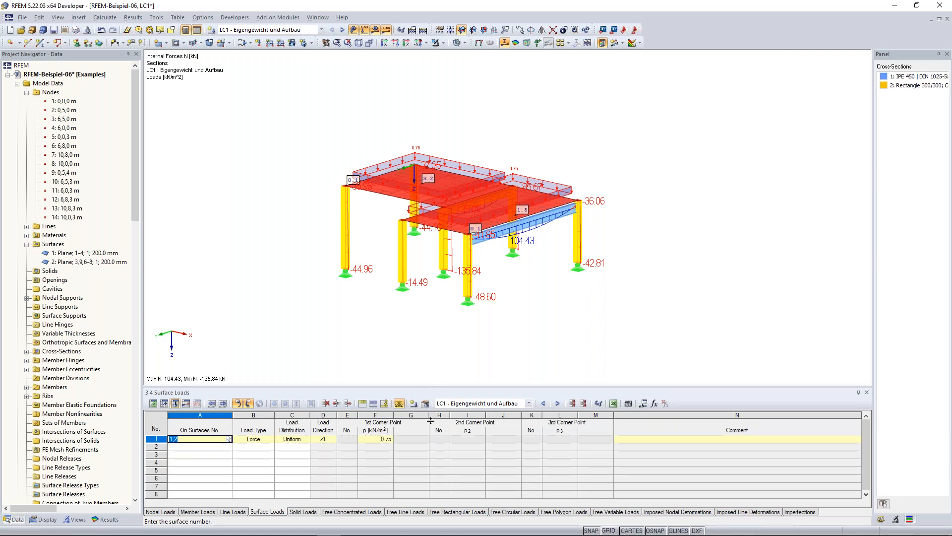
pyautogui.moveTo(430, 421); pyautogui.dragTo(430, 421)
# Window-select the column of member No. 4 together with its support, and clear the selection again
pyautogui.moveTo(285, 232)
pyautogui.keyDown('ctrl'); pyautogui.mouseDown(button='middle')
pyautogui.moveTo(274, 225)
pyautogui.moveTo(289, 236)
pyautogui.mouseUp(button='middle'); pyautogui.keyUp('ctrl')
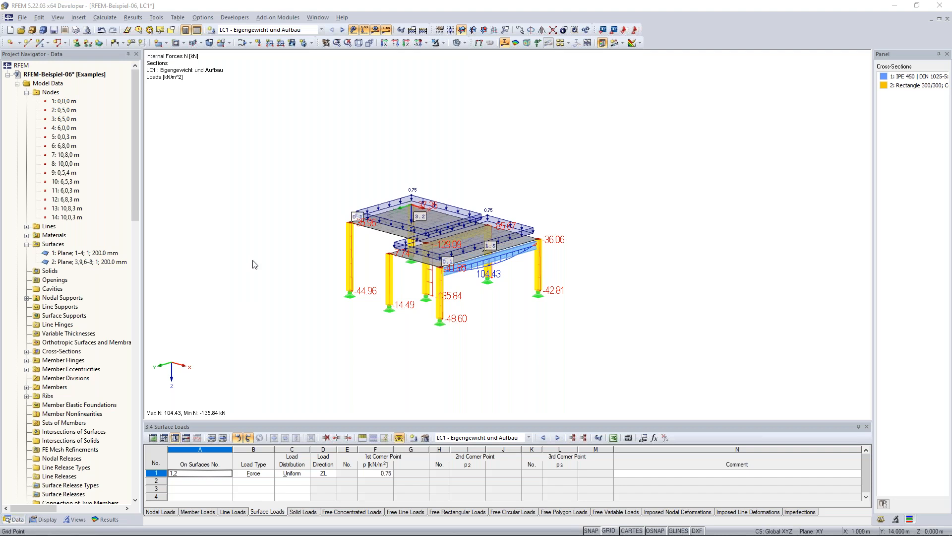
pyautogui.keyDown('ctrl'); pyautogui.moveTo(252, 260); pyautogui.dragTo(271, 258, button='middle'); pyautogui.keyUp('ctrl')
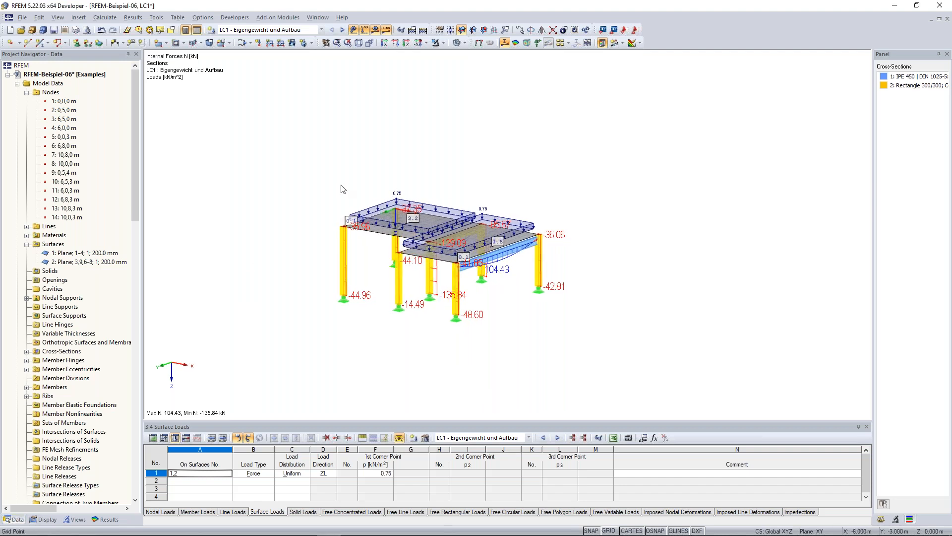
pyautogui.keyDown('ctrl'); pyautogui.moveTo(338, 170); pyautogui.dragTo(347, 171, button='middle'); pyautogui.keyUp('ctrl')
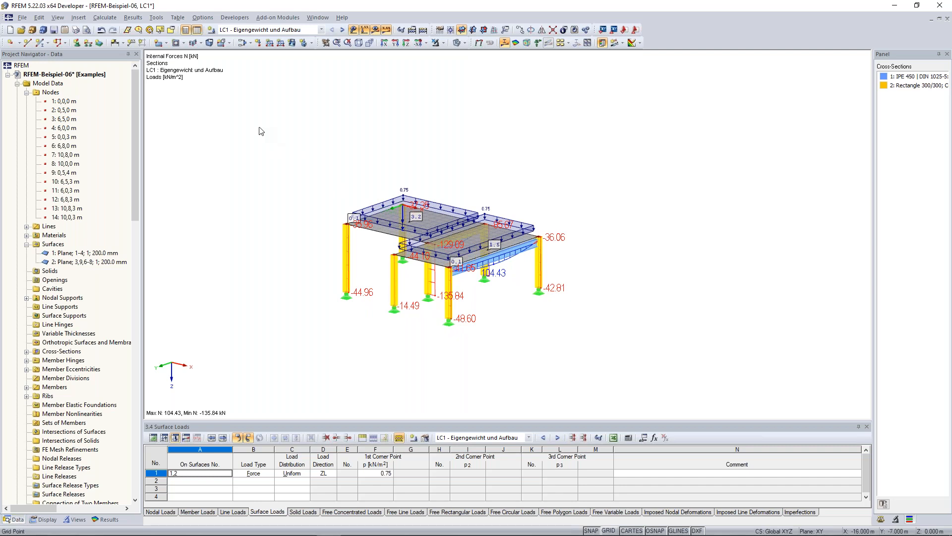
pyautogui.moveTo(260, 140); pyautogui.dragTo(380, 366)
pyautogui.moveTo(365, 330)
pyautogui.mouseDown()
pyautogui.moveTo(299, 274)
pyautogui.moveTo(233, 119)
pyautogui.moveTo(298, 181)
pyautogui.moveTo(371, 342)
pyautogui.mouseUp()
pyautogui.moveTo(236, 119); pyautogui.dragTo(362, 313)
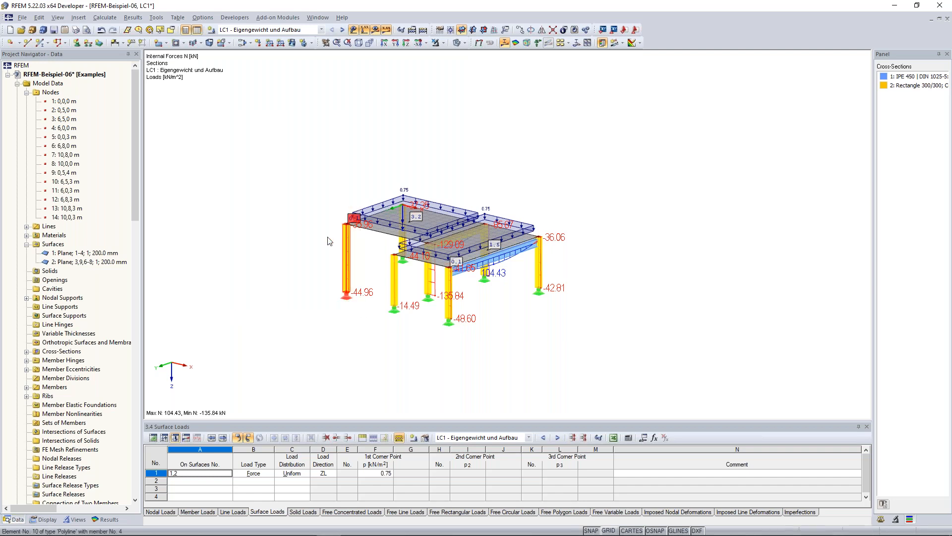
pyautogui.moveTo(249, 126); pyautogui.dragTo(370, 322)
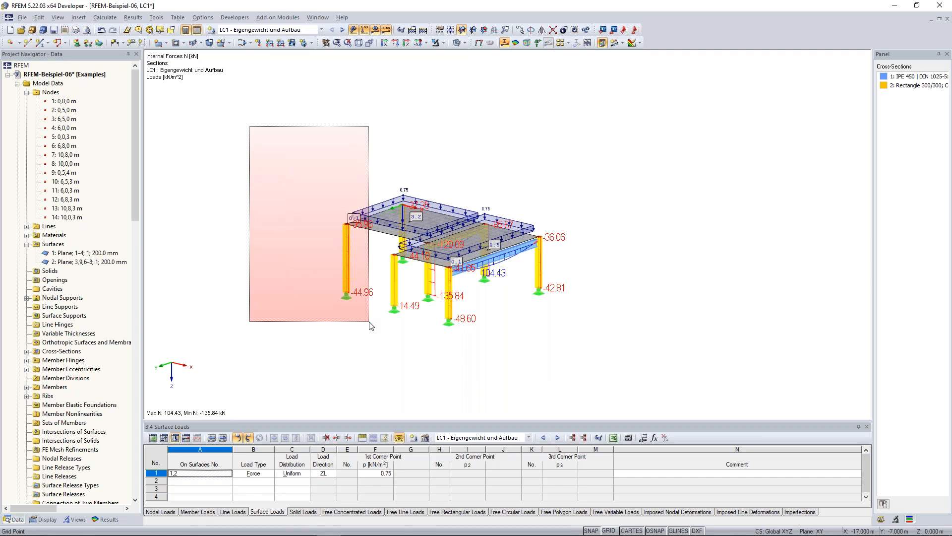
pyautogui.moveTo(370, 325); pyautogui.dragTo(365, 320)
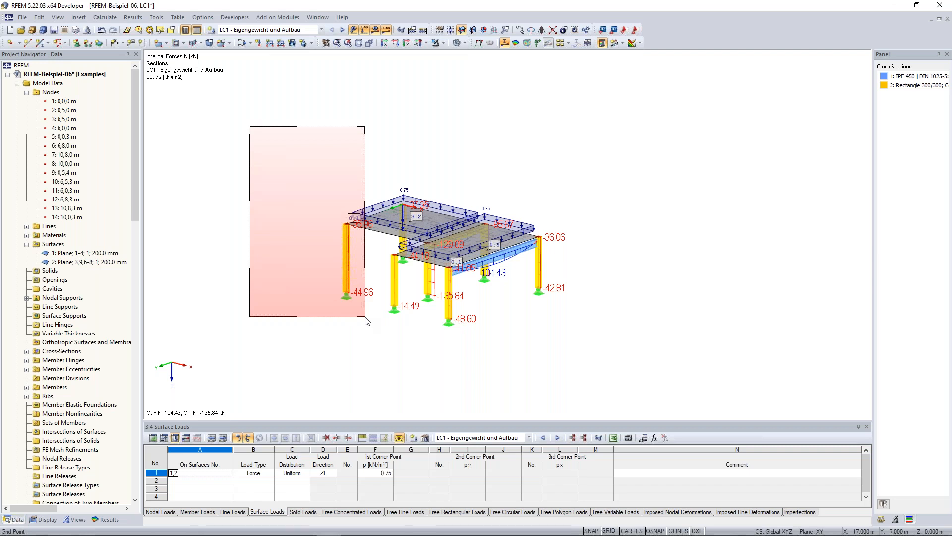
pyautogui.moveTo(366, 320); pyautogui.dragTo(365, 320)
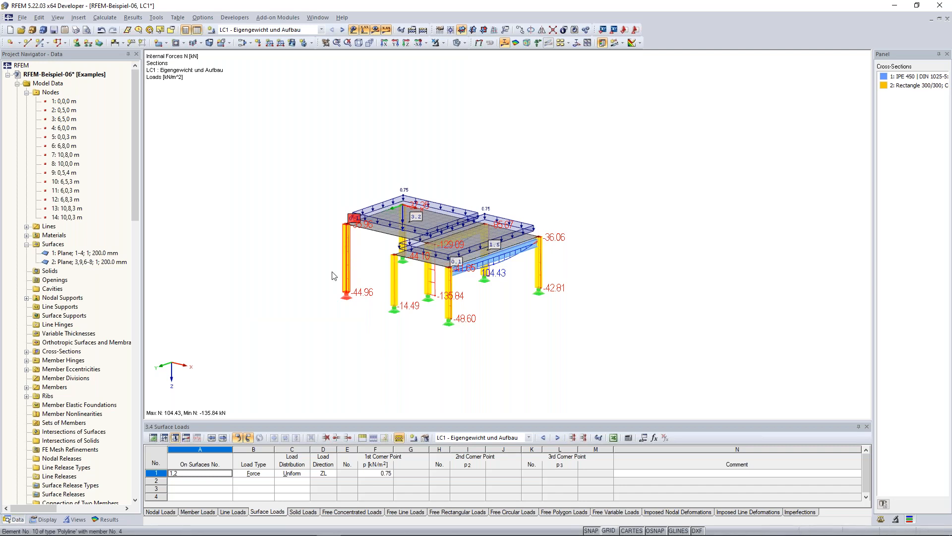
pyautogui.click(279, 180)
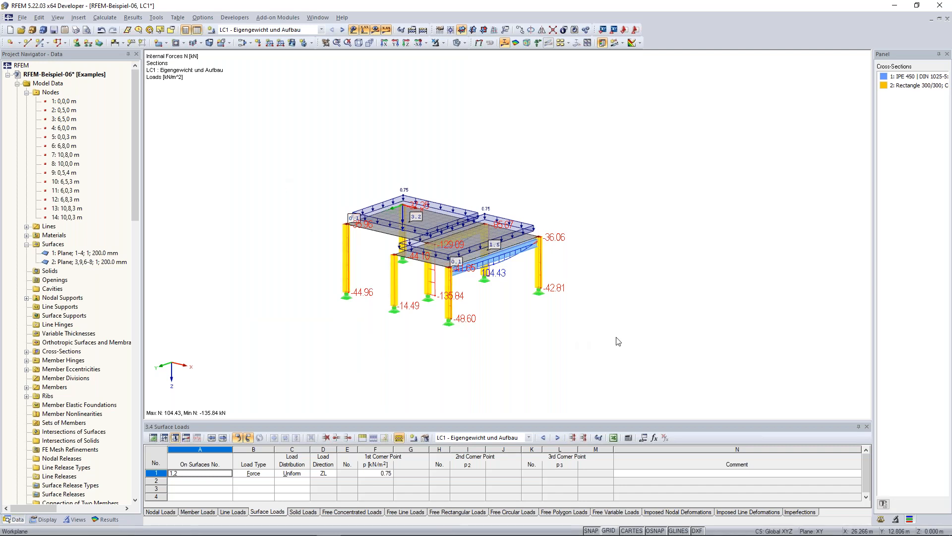
# Select surface 2, its edge column and everything else touched by a crossing window over that column, and clear the selection
pyautogui.moveTo(615, 336); pyautogui.dragTo(511, 185)
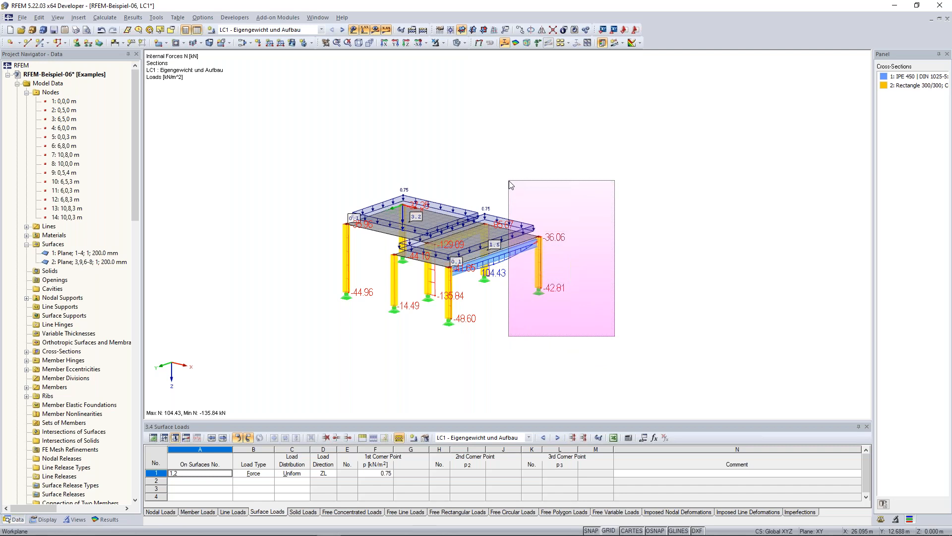
pyautogui.moveTo(508, 181); pyautogui.dragTo(510, 162)
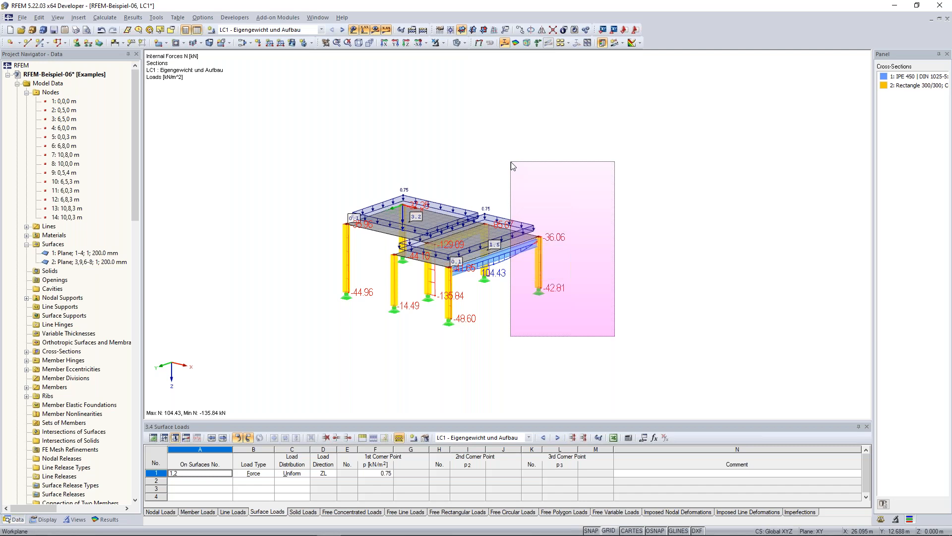
pyautogui.moveTo(513, 165); pyautogui.dragTo(510, 163)
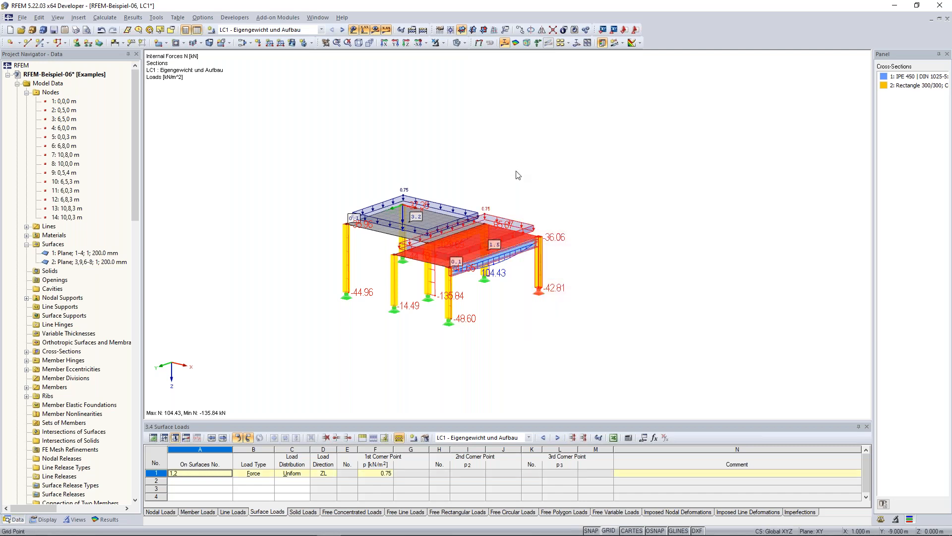
pyautogui.click(487, 170)
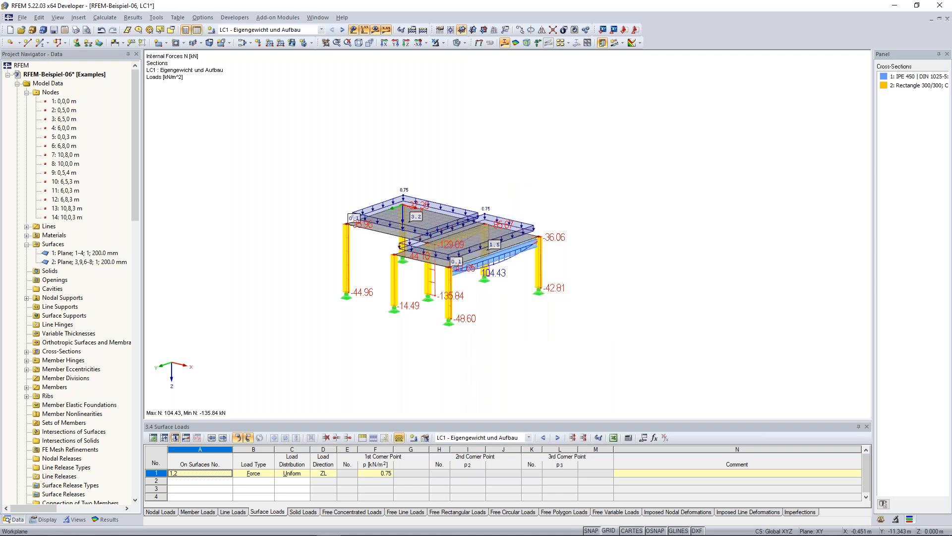
# Draw an enclosing selection window around the leftmost column and a crossing window over the rightmost column, and clear the selection
pyautogui.moveTo(263, 122); pyautogui.dragTo(366, 325)
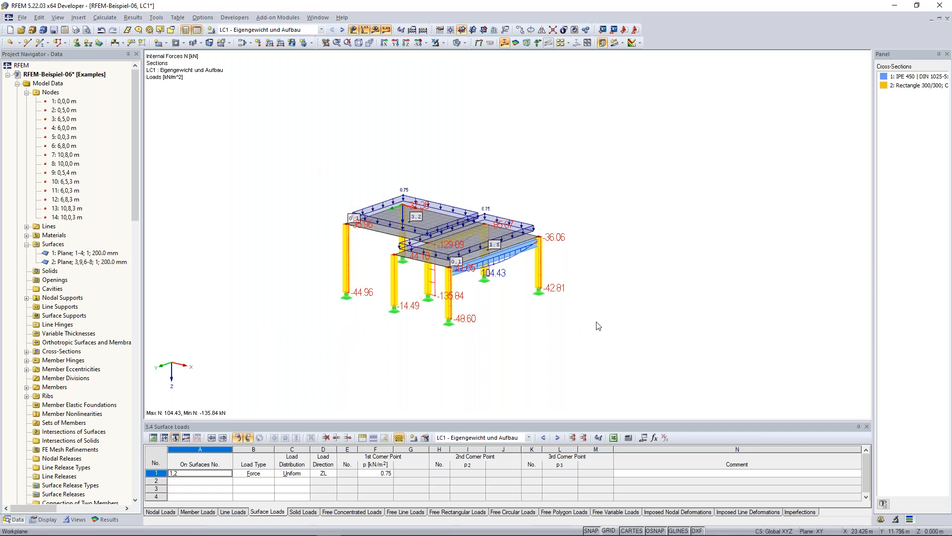
pyautogui.moveTo(598, 341); pyautogui.dragTo(520, 179)
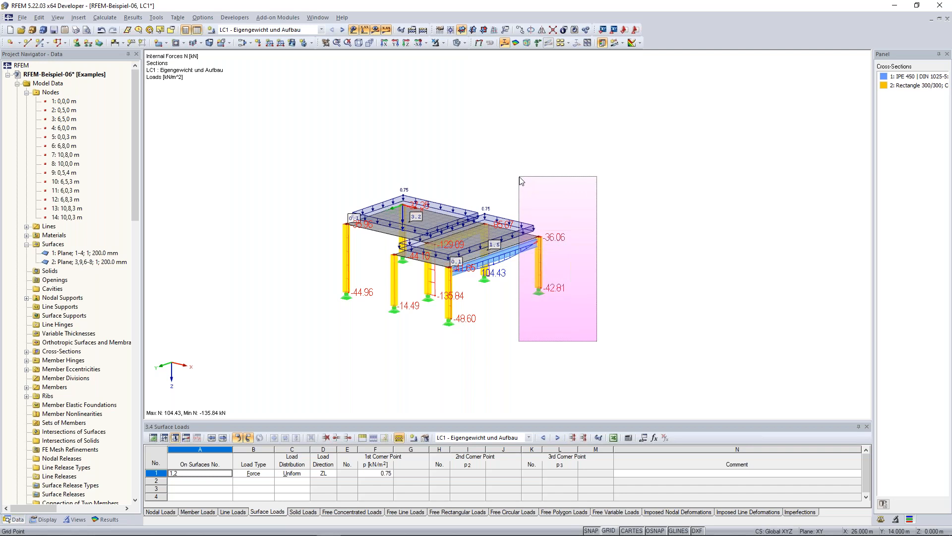
pyautogui.moveTo(520, 180); pyautogui.dragTo(519, 174)
pyautogui.click(567, 328)
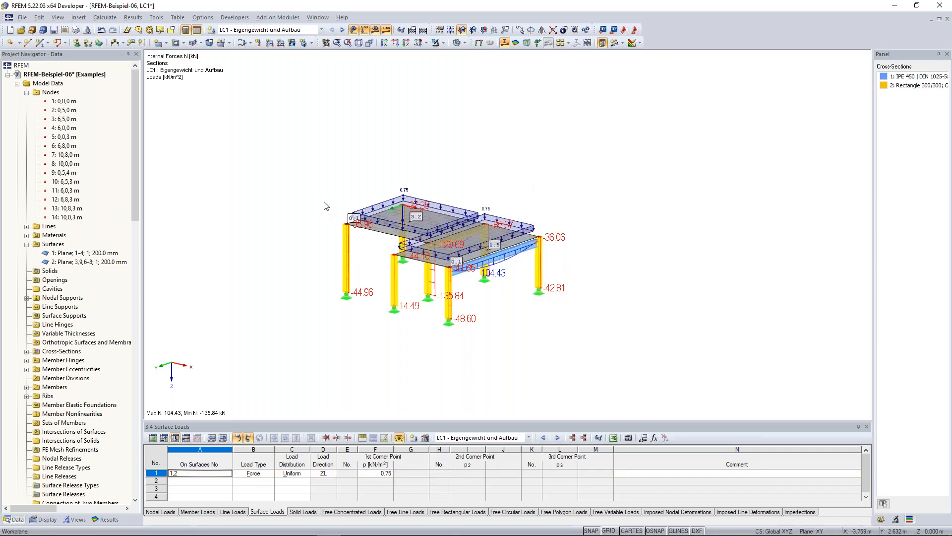
# Zoom the model view in and out and pan the model slightly
pyautogui.scroll(3, 341, 213)
pyautogui.scroll(-2, 340, 213)
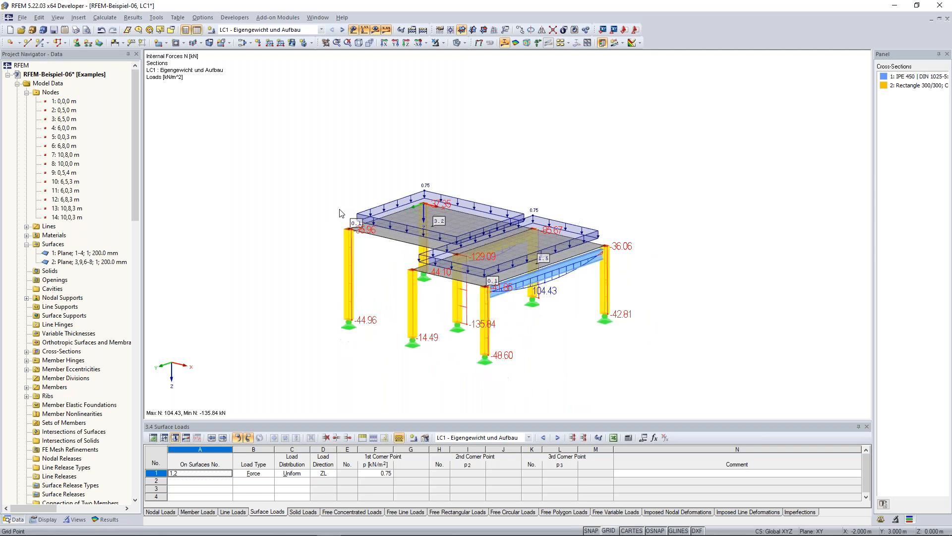
pyautogui.scroll(3, 340, 213)
pyautogui.scroll(-3, 340, 213)
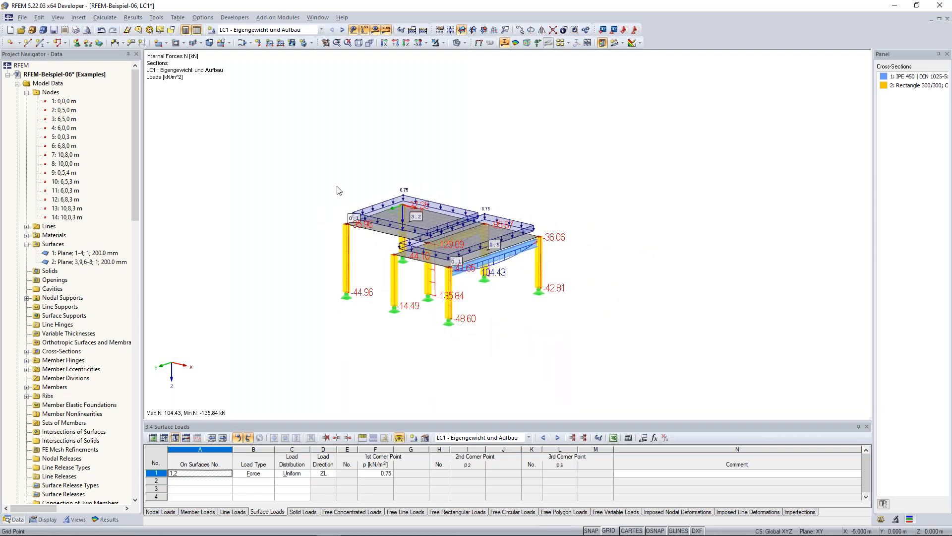
pyautogui.moveTo(445, 170)
pyautogui.mouseDown(button='middle')
pyautogui.moveTo(449, 120)
pyautogui.moveTo(486, 180)
pyautogui.moveTo(612, 159)
pyautogui.moveTo(433, 148)
pyautogui.moveTo(427, 200)
pyautogui.moveTo(448, 140)
pyautogui.moveTo(446, 163)
pyautogui.mouseUp(button='middle')
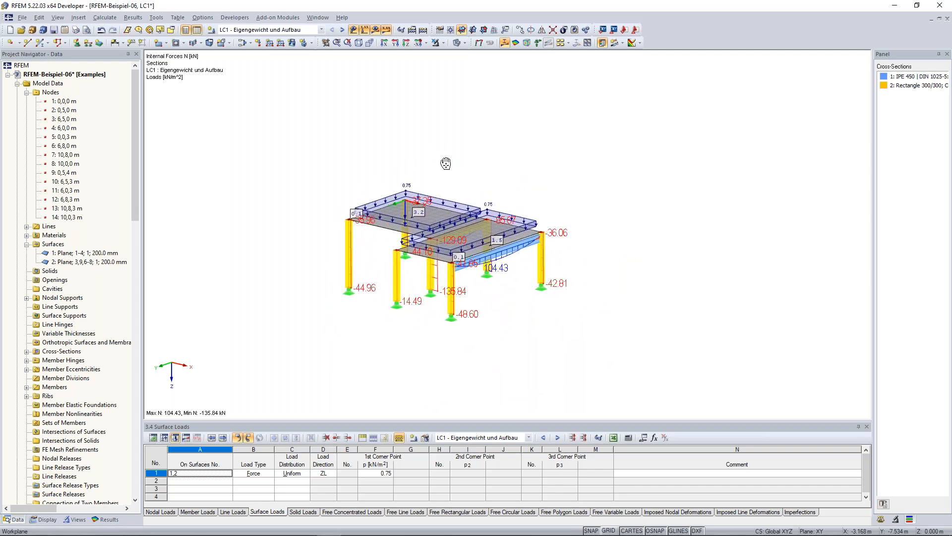
# Review the commands offered for the empty work area, including its View options, and those for the IPE 450 beam, without running any
pyautogui.rightClick(573, 141)
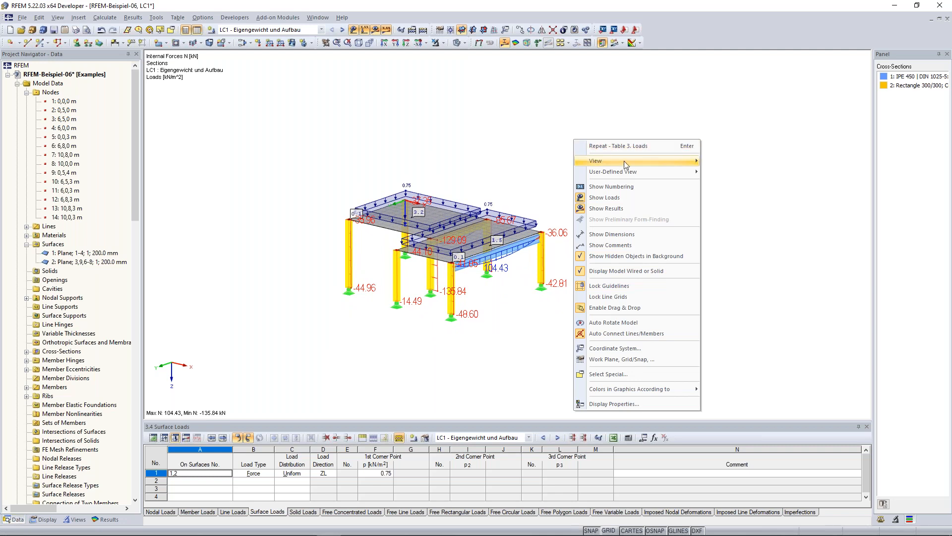
pyautogui.moveTo(673, 165)
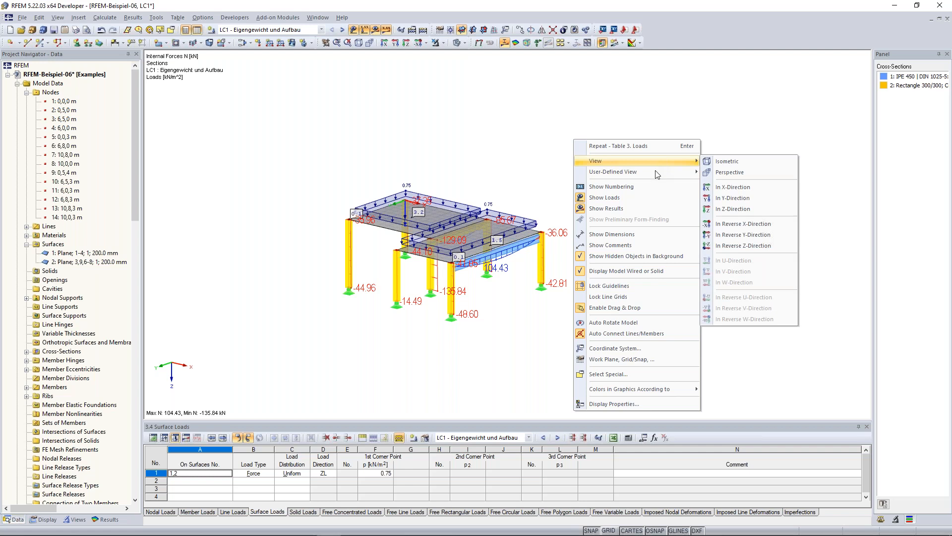
pyautogui.click(664, 107)
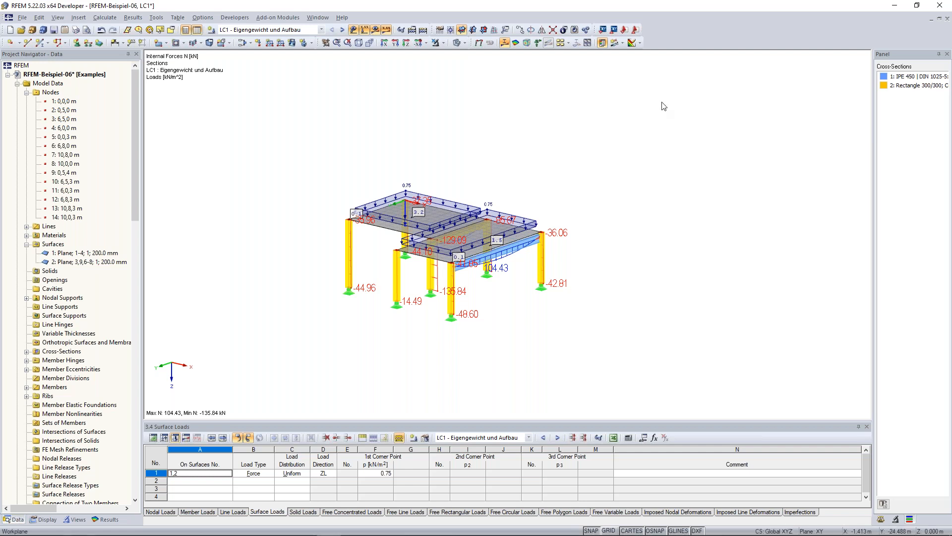
pyautogui.rightClick(663, 106)
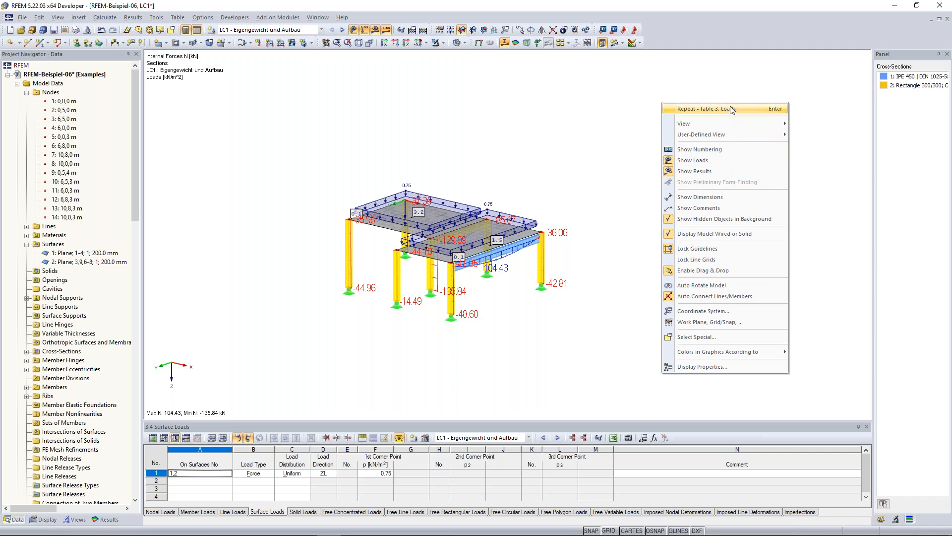
pyautogui.click(628, 223)
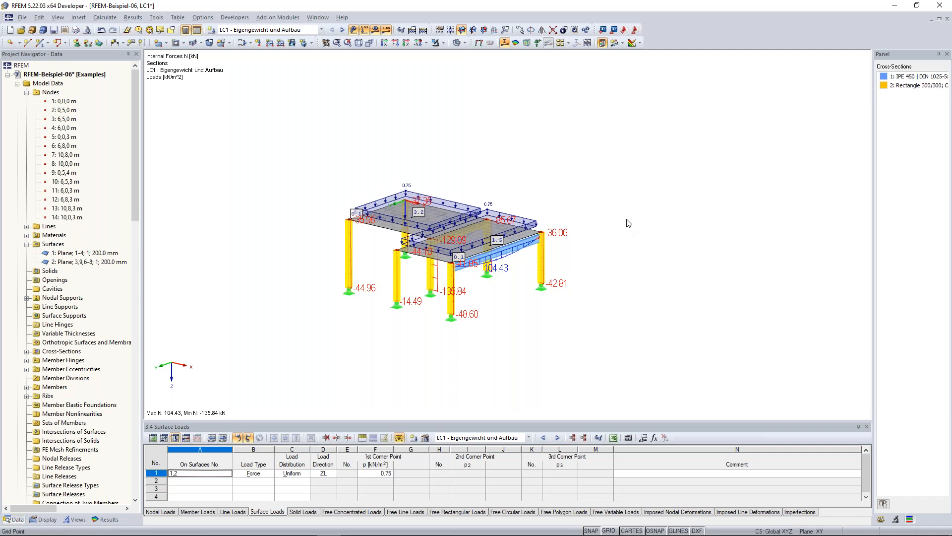
pyautogui.rightClick(543, 249)
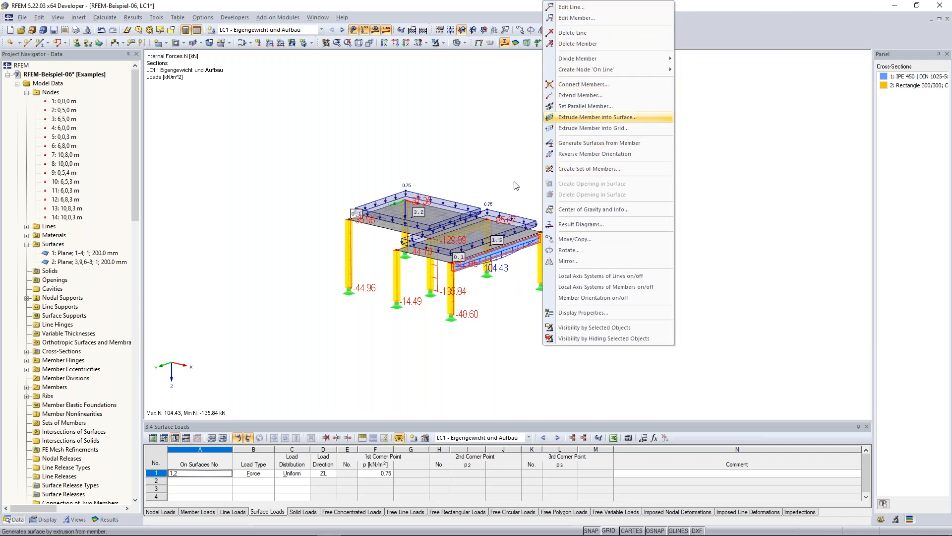
pyautogui.click(504, 165)
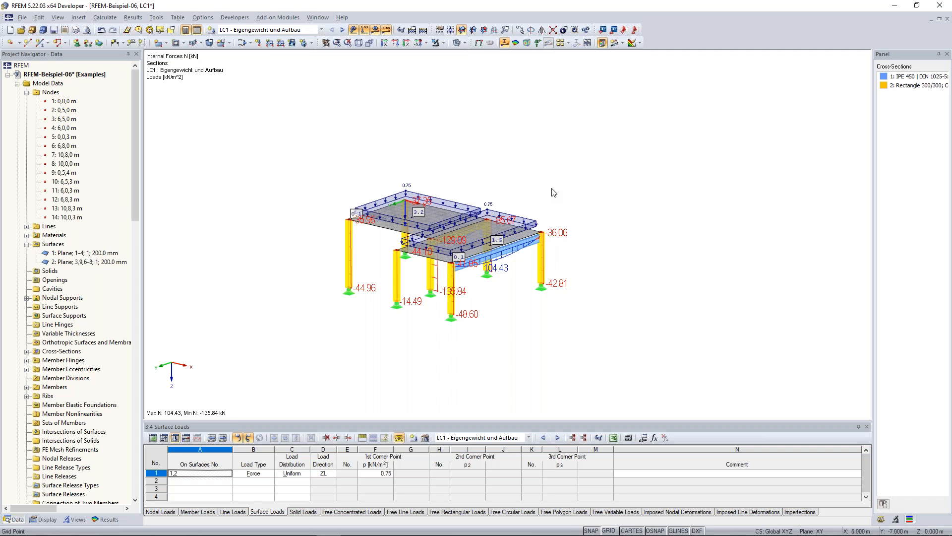
# Rotate the model view slightly and reposition the model using the view movement tool
pyautogui.keyDown('ctrl'); pyautogui.moveTo(553, 192); pyautogui.dragTo(527, 187, button='middle'); pyautogui.keyUp('ctrl')
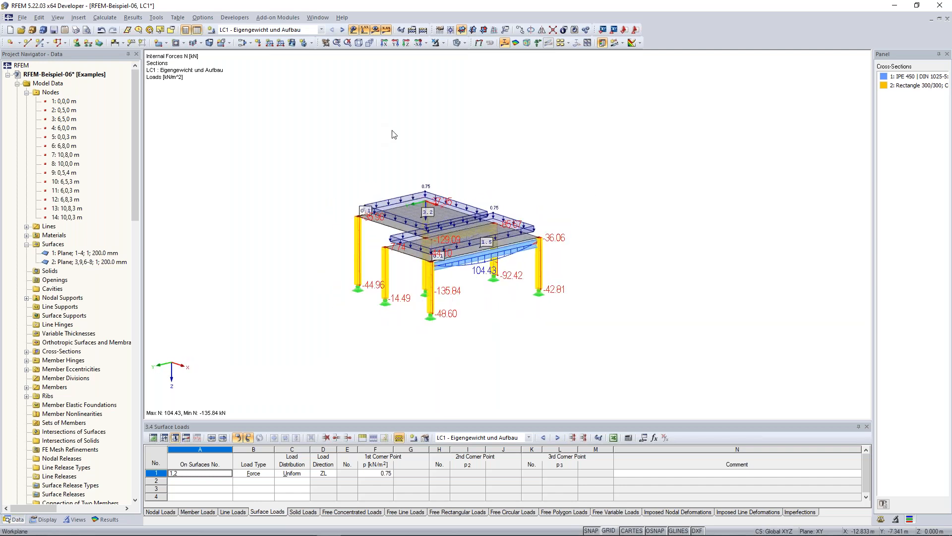
pyautogui.click(325, 43)
pyautogui.moveTo(333, 153); pyautogui.dragTo(426, 143)
pyautogui.click(325, 44)
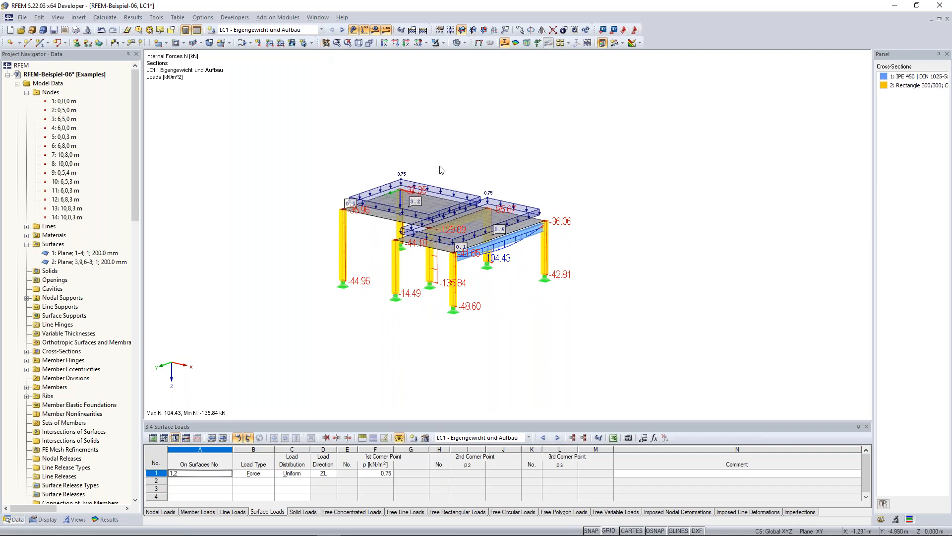
pyautogui.moveTo(442, 163); pyautogui.dragTo(410, 160, button='middle')
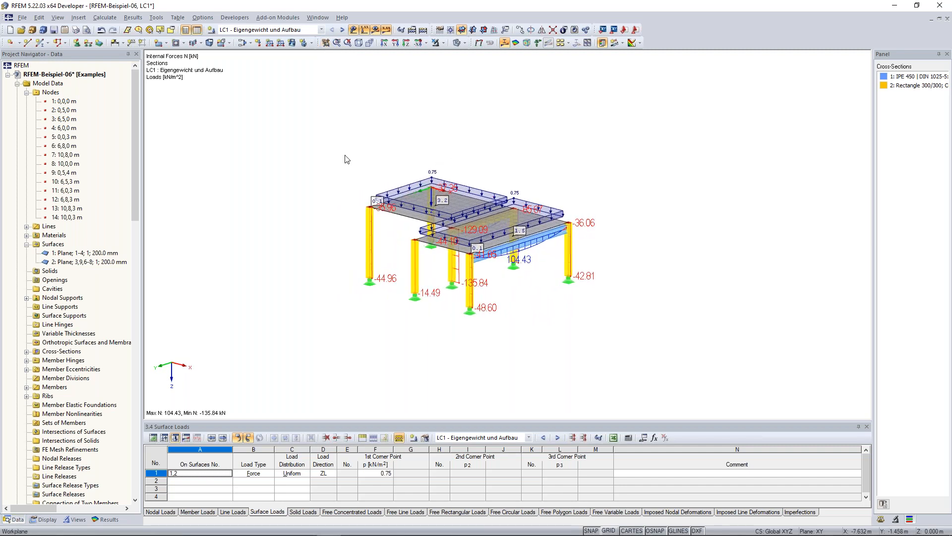
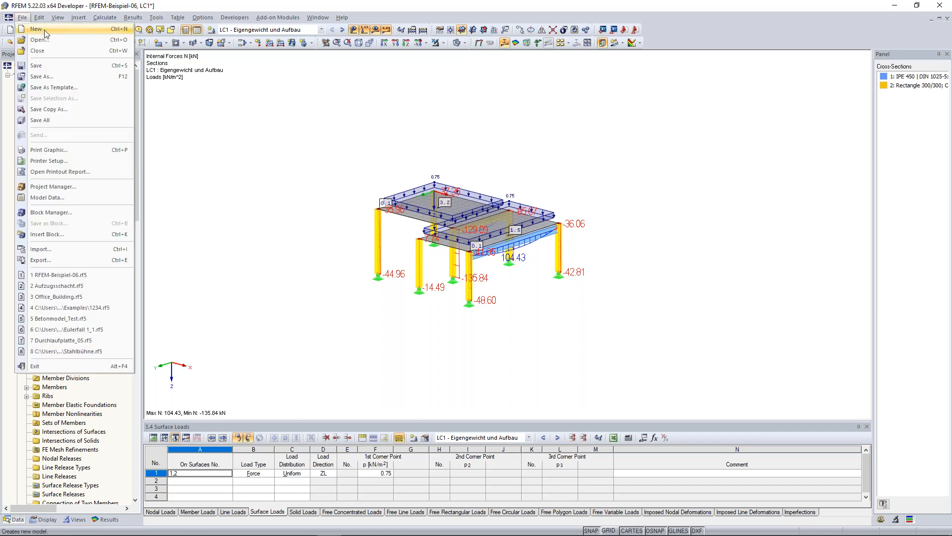
# Start a new model named Continuous Plate and assign it to the Examples project
pyautogui.click(46, 34)
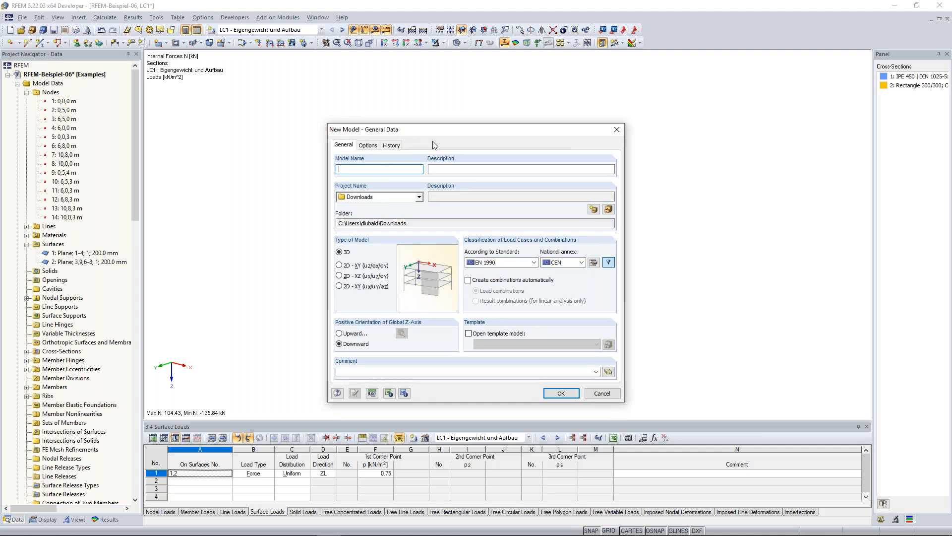
pyautogui.write('Continuous Plate')
pyautogui.click(419, 196)
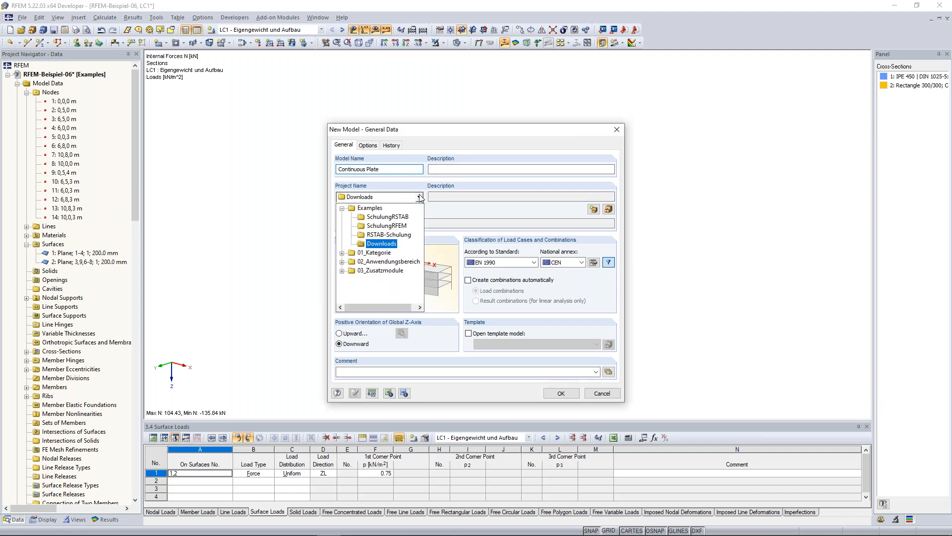
pyautogui.click(376, 209)
pyautogui.moveTo(339, 224); pyautogui.dragTo(468, 224)
pyautogui.click(480, 223)
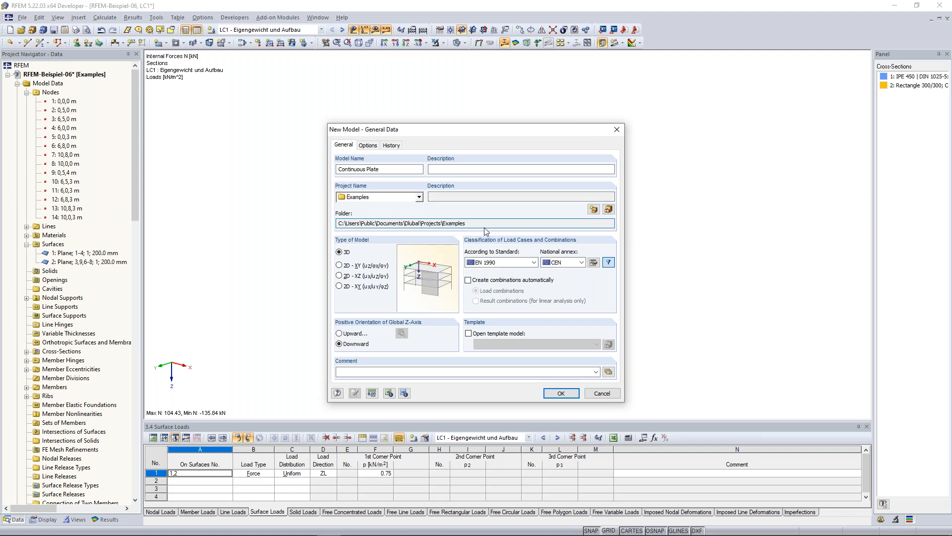
pyautogui.moveTo(451, 126); pyautogui.dragTo(432, 84)
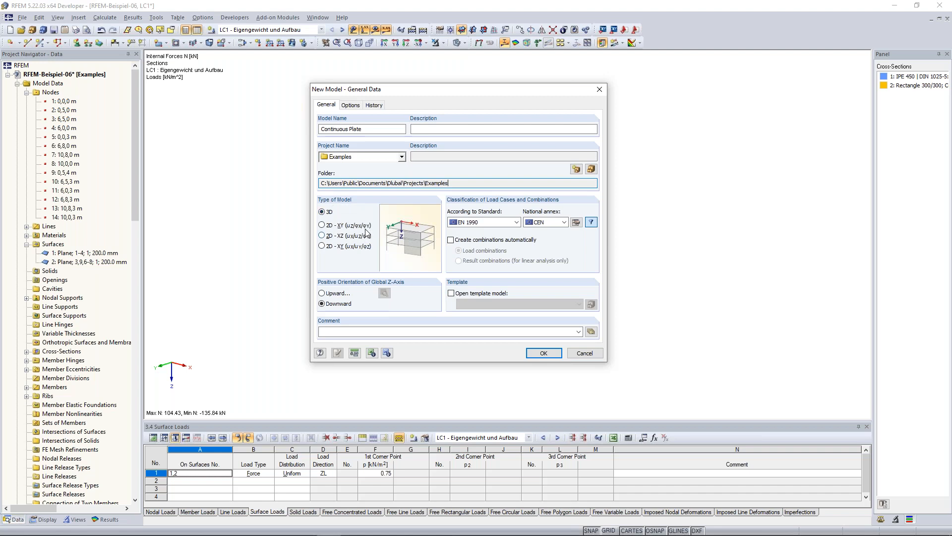
# Compare the 3D, 2D - XY (uz/φx/φy), 2D - XZ and 2D - XY (ux/uy/φz) model types using their preview pictures
pyautogui.click(320, 216)
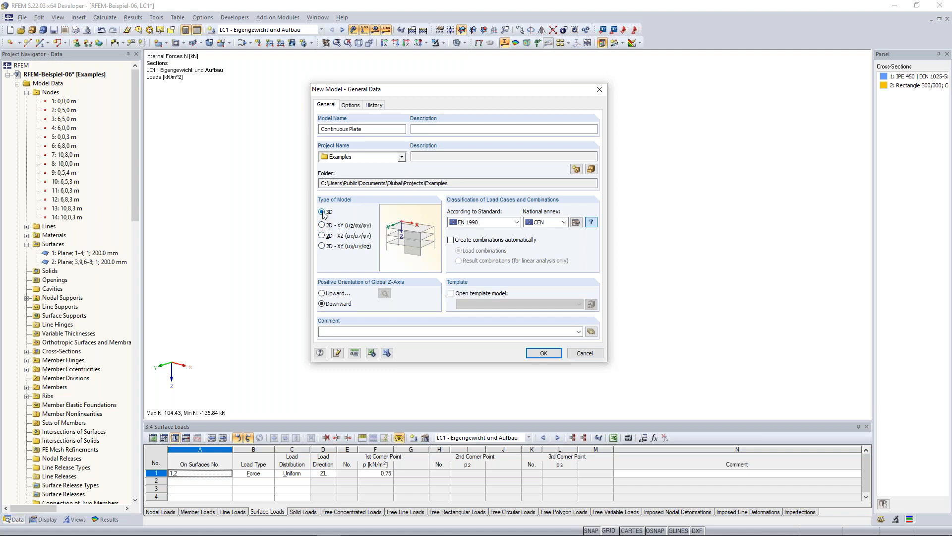
pyautogui.click(321, 226)
pyautogui.click(321, 235)
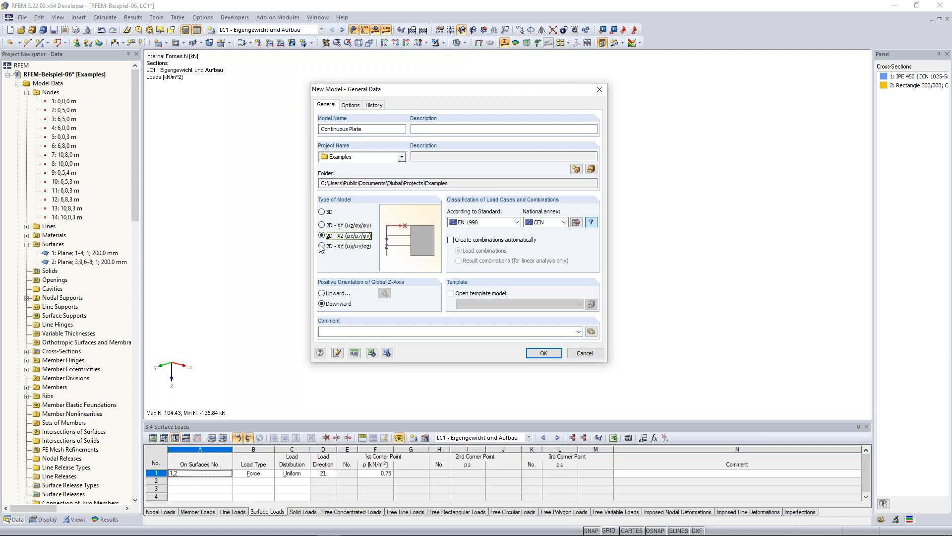
pyautogui.click(322, 247)
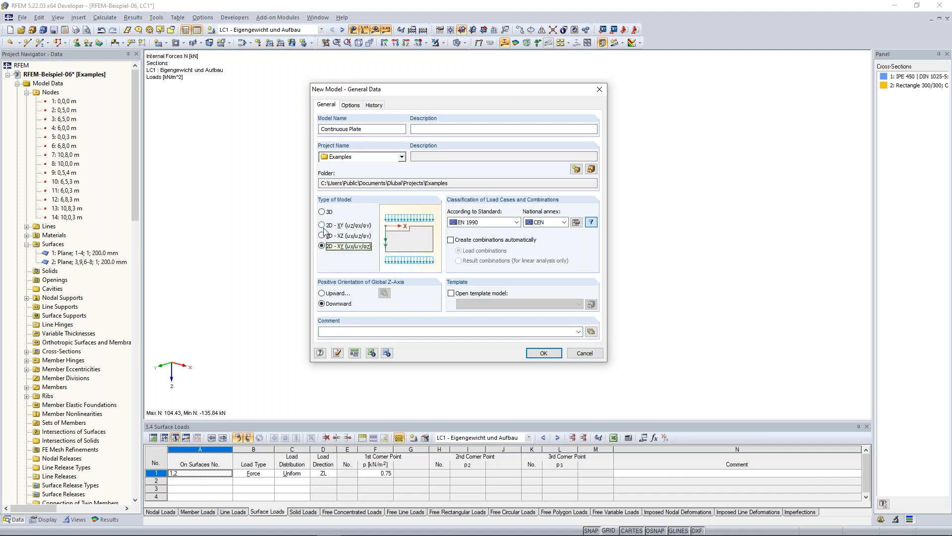
pyautogui.click(322, 226)
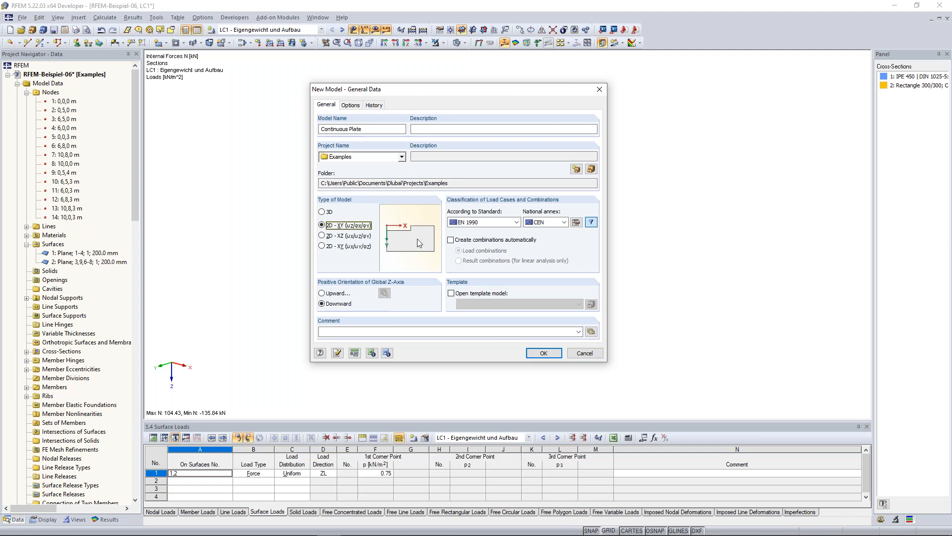
pyautogui.click(321, 237)
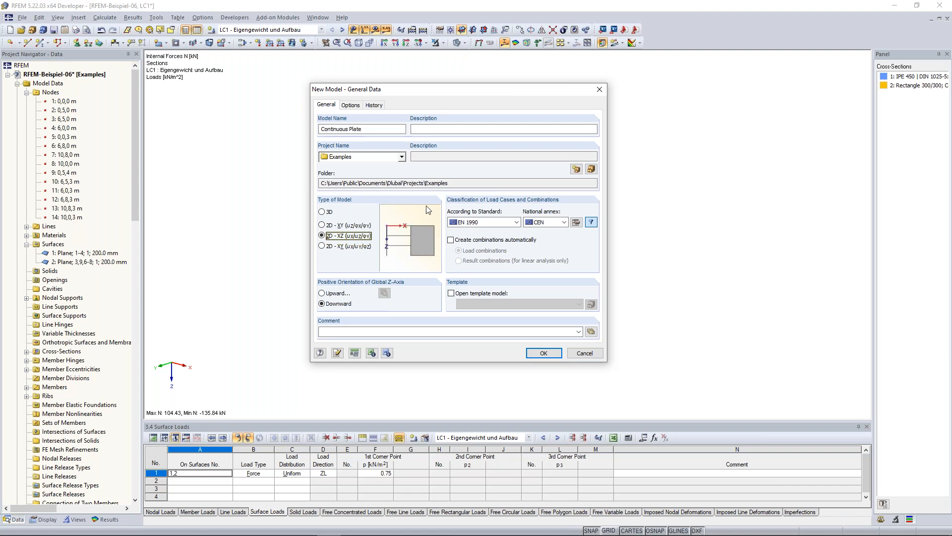
pyautogui.click(325, 247)
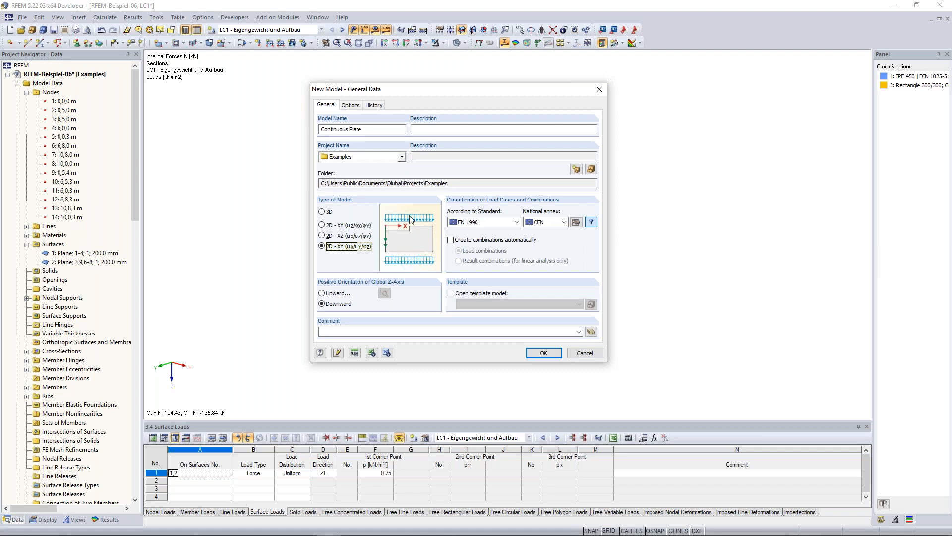
# Set the model type to 2D - XY (uz/φx/φy) and the load case classification standard to None
pyautogui.click(327, 226)
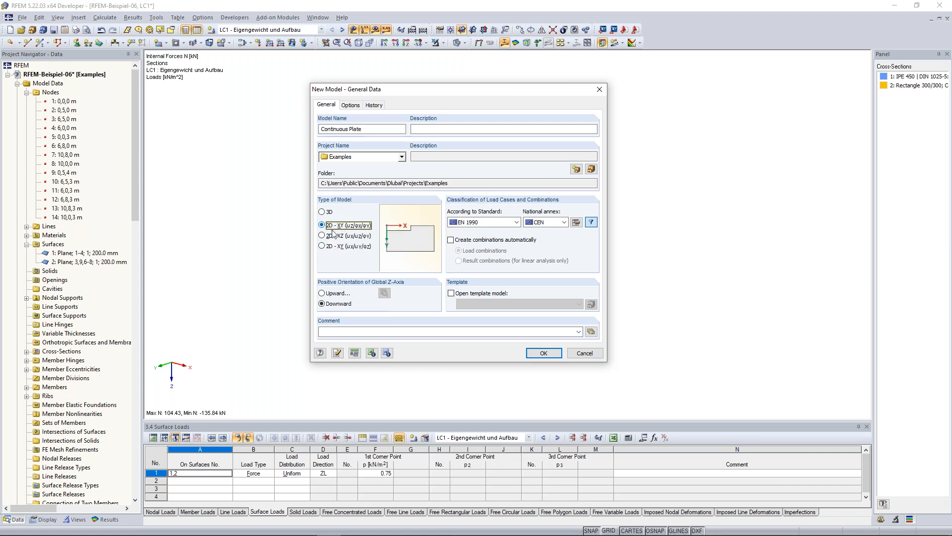
pyautogui.click(517, 222)
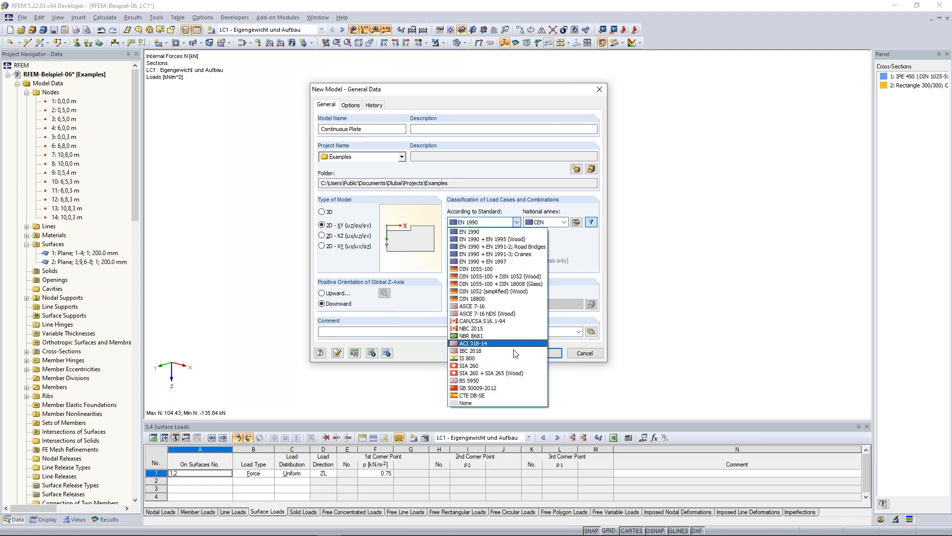
pyautogui.click(505, 403)
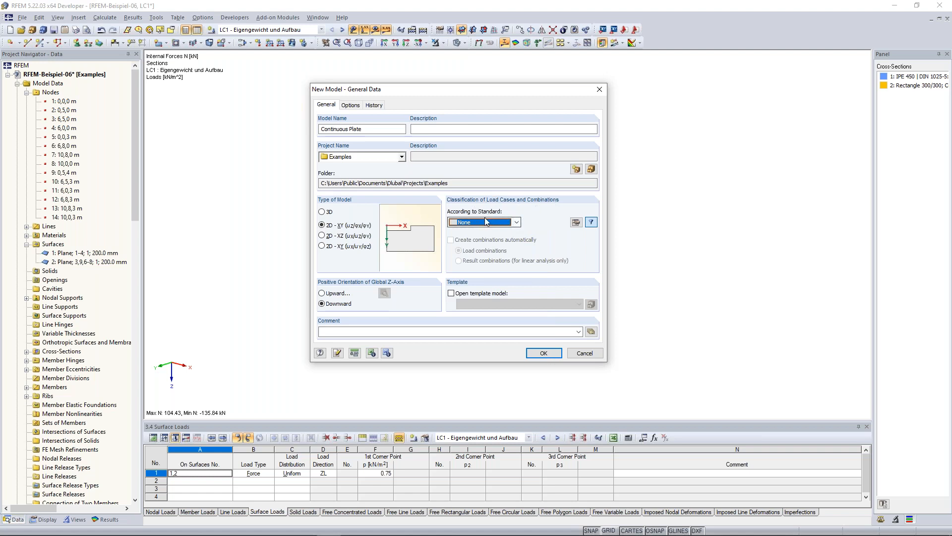
pyautogui.click(355, 226)
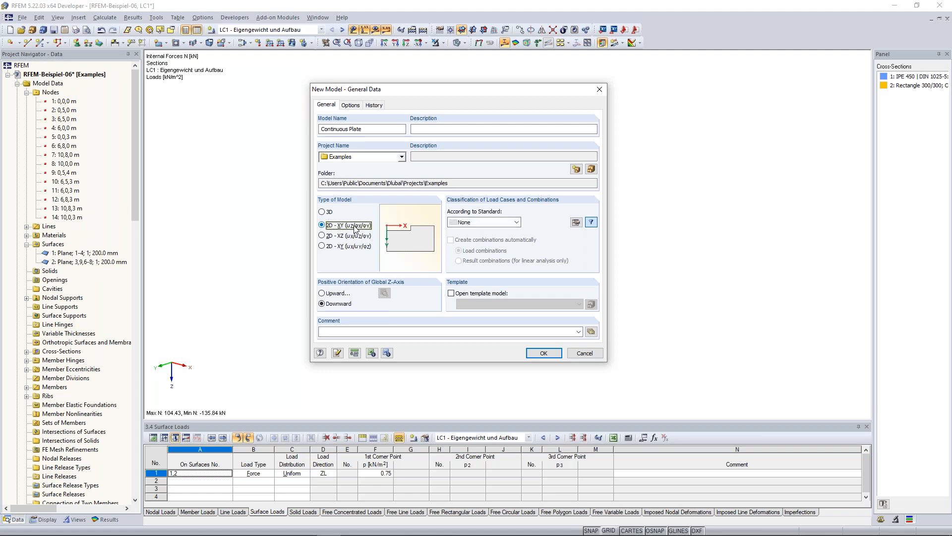
# Keep the load case classification standard at None and the global Z-axis downward, and create the model
pyautogui.click(517, 223)
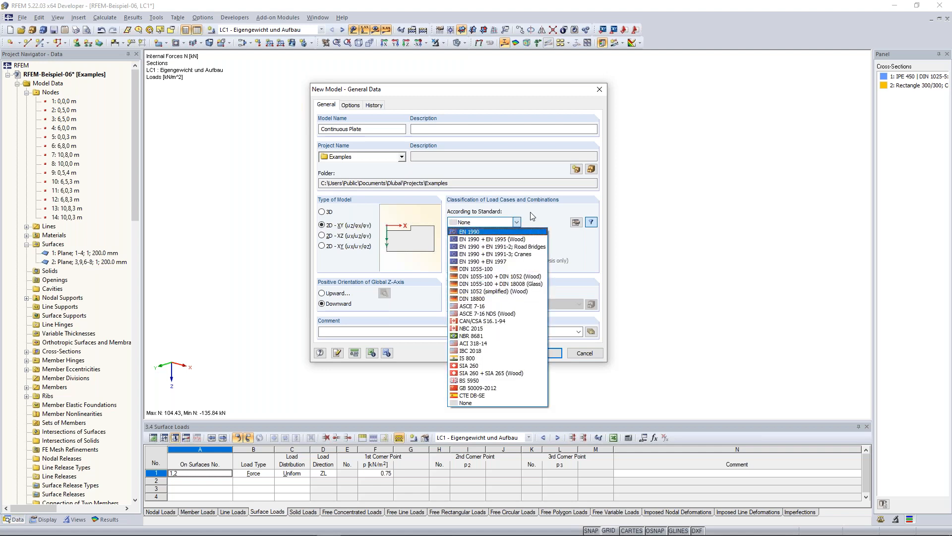
pyautogui.click(518, 224)
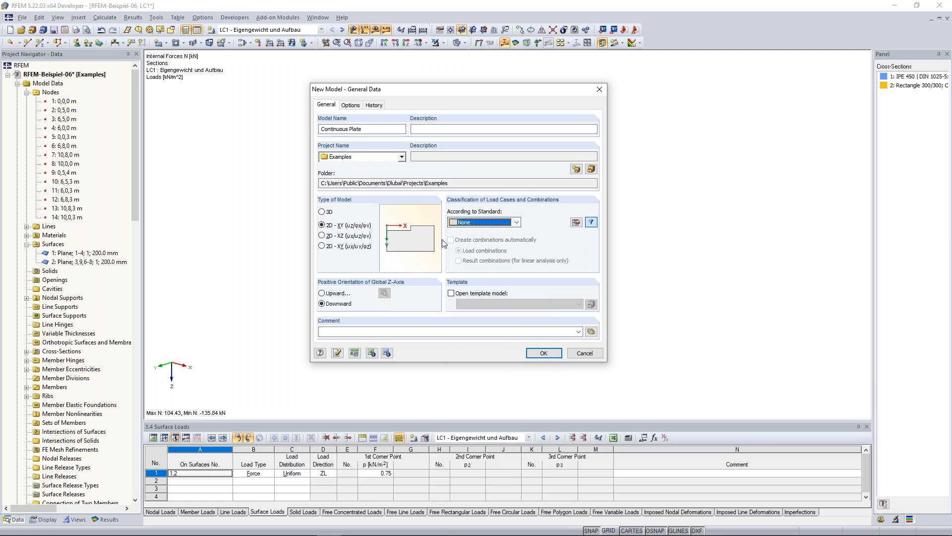
pyautogui.click(346, 307)
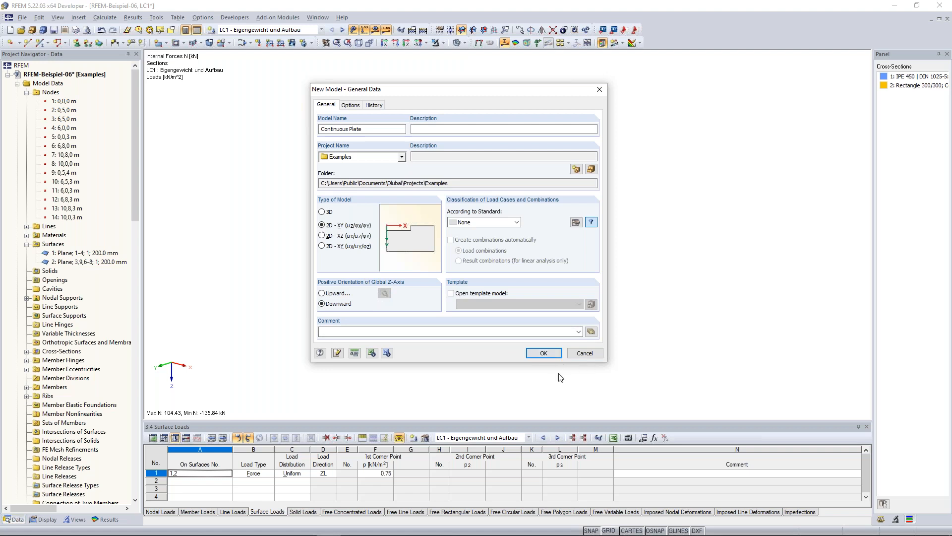
pyautogui.click(543, 353)
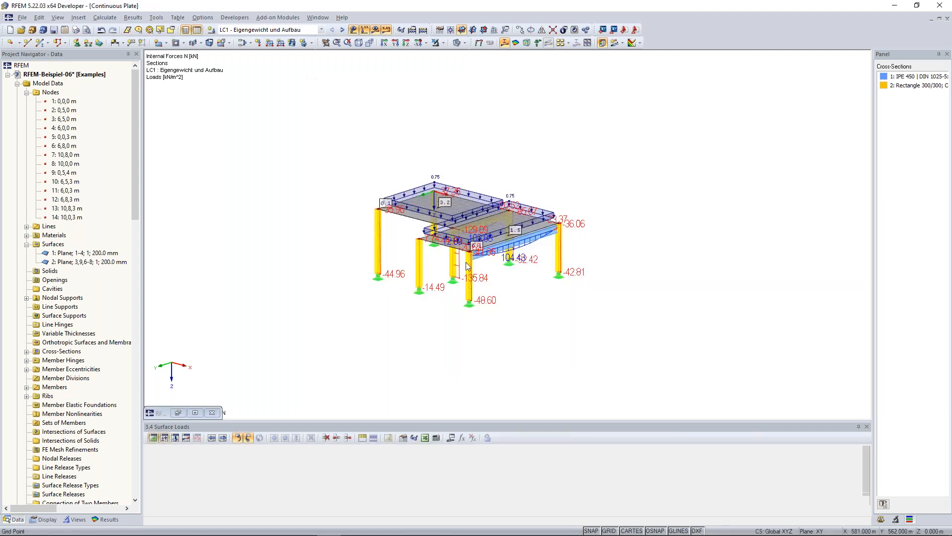
# Start a new rectangular surface and keep Concrete C30/37 as its material
pyautogui.scroll(-1, 513, 204)
pyautogui.moveTo(557, 202); pyautogui.dragTo(553, 214, button='middle')
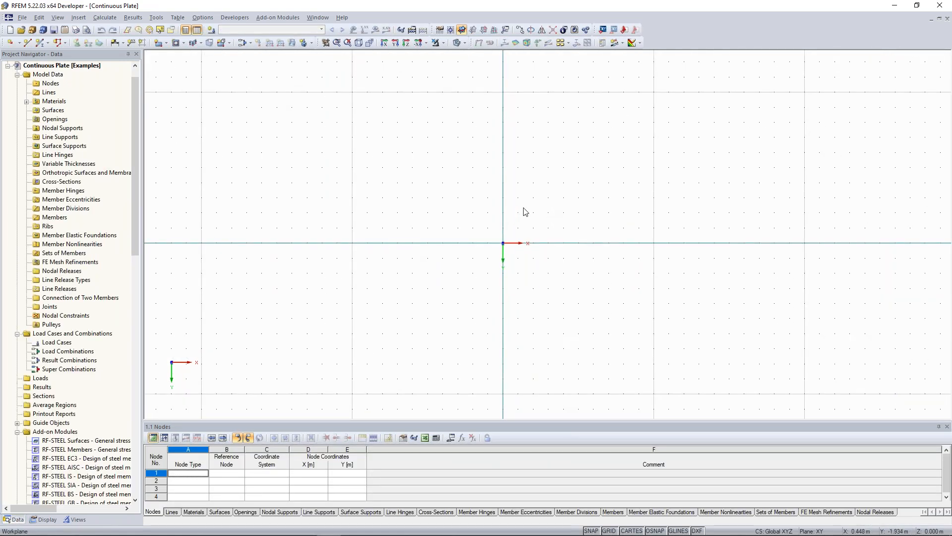
pyautogui.scroll(-1, 515, 199)
pyautogui.moveTo(468, 184); pyautogui.dragTo(500, 192, button='middle')
pyautogui.moveTo(582, 206); pyautogui.dragTo(554, 202, button='middle')
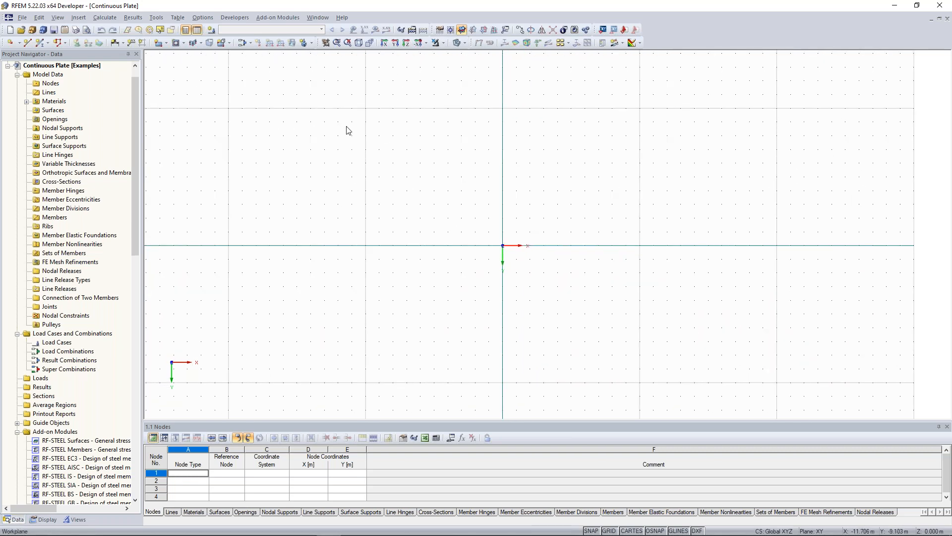
pyautogui.click(167, 44)
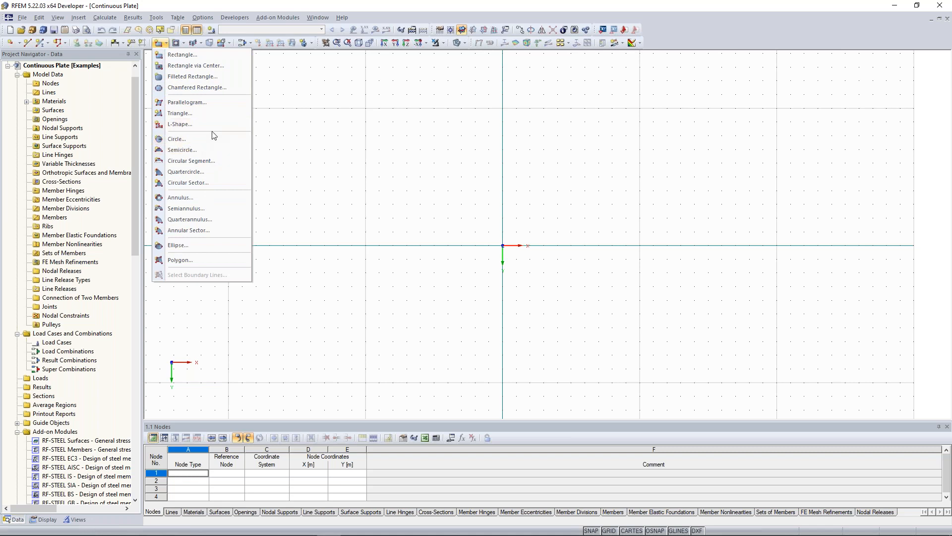
pyautogui.click(183, 56)
pyautogui.moveTo(461, 151); pyautogui.dragTo(284, 93)
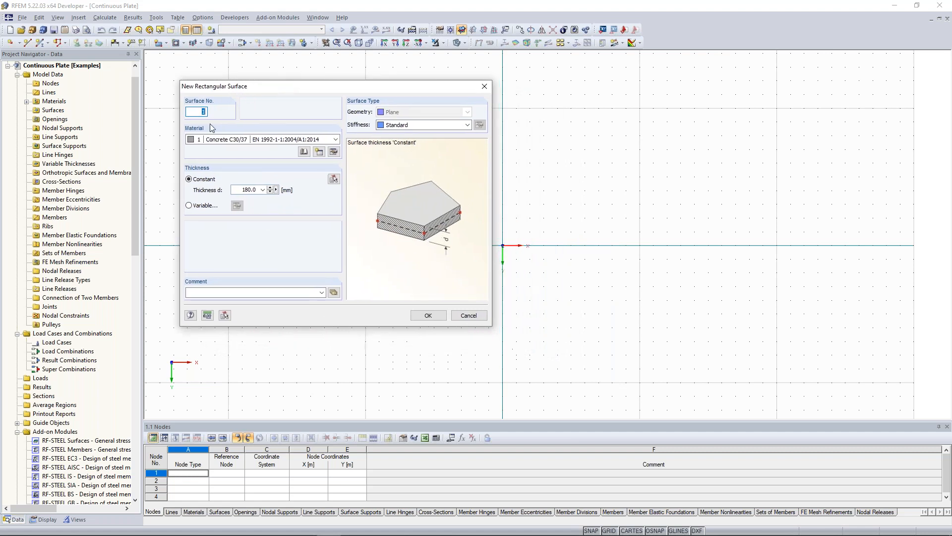
pyautogui.click(233, 140)
pyautogui.click(234, 145)
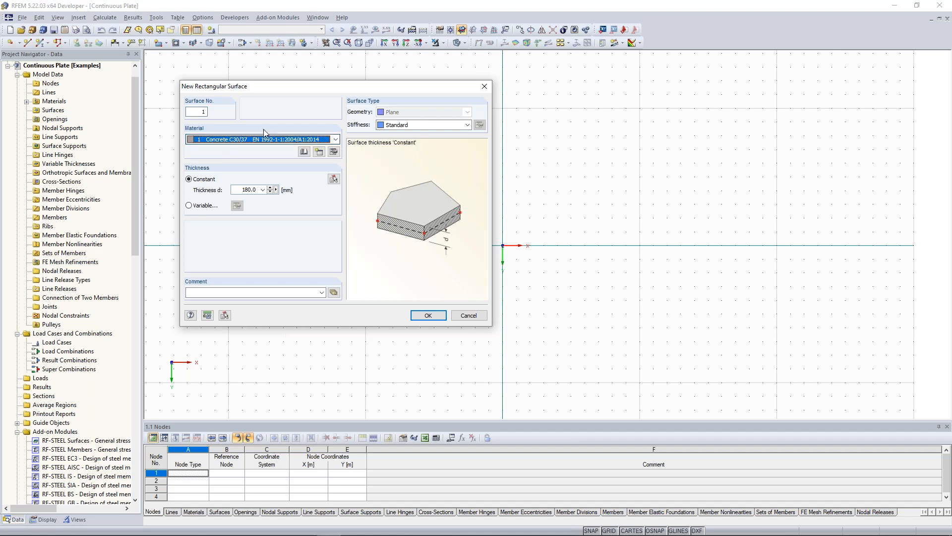
# Review the material constants of Concrete C30/37 and open the material library from its edit dialog
pyautogui.click(334, 152)
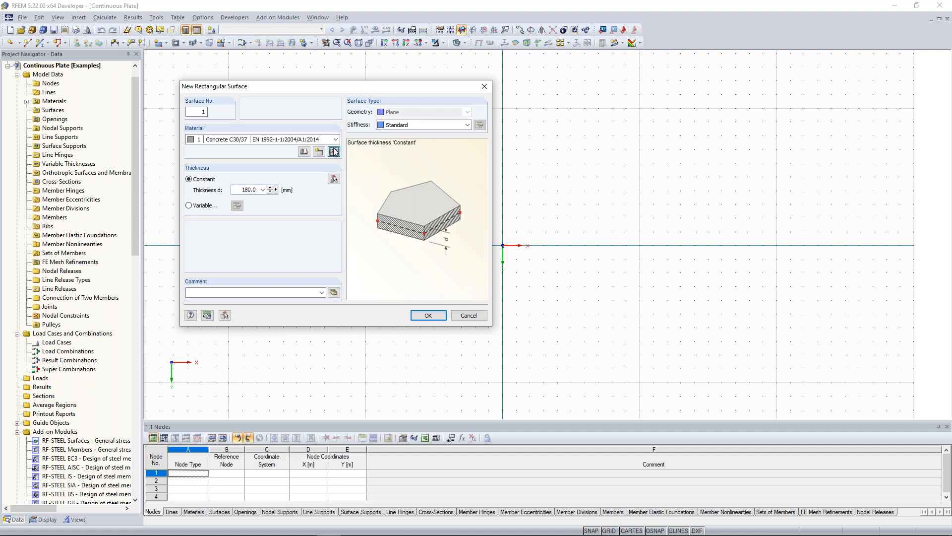
pyautogui.moveTo(305, 101); pyautogui.dragTo(609, 96)
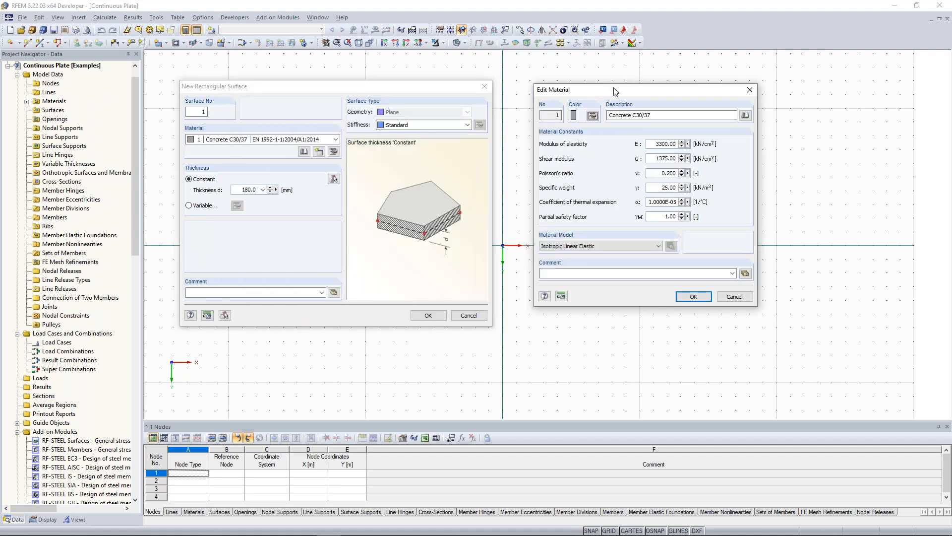
pyautogui.click(657, 147)
pyautogui.click(652, 147)
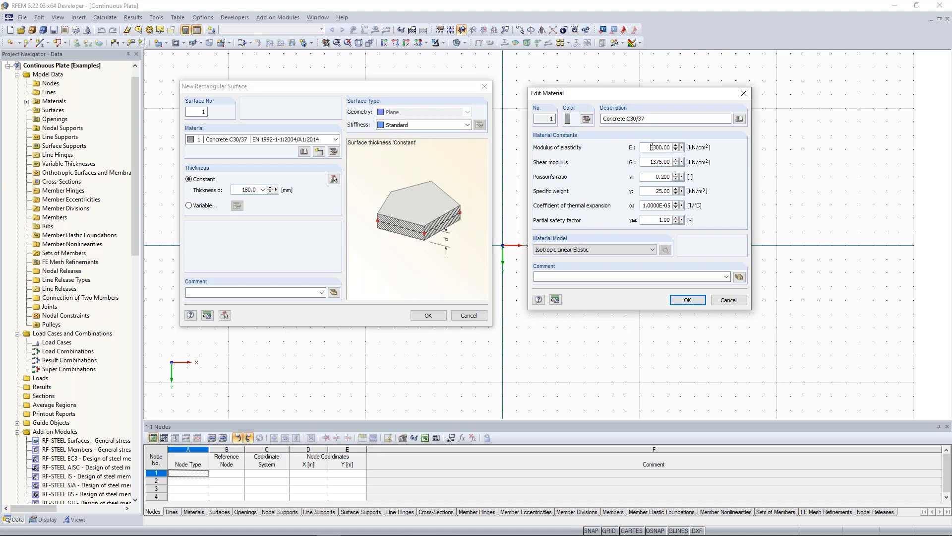
pyautogui.click(738, 119)
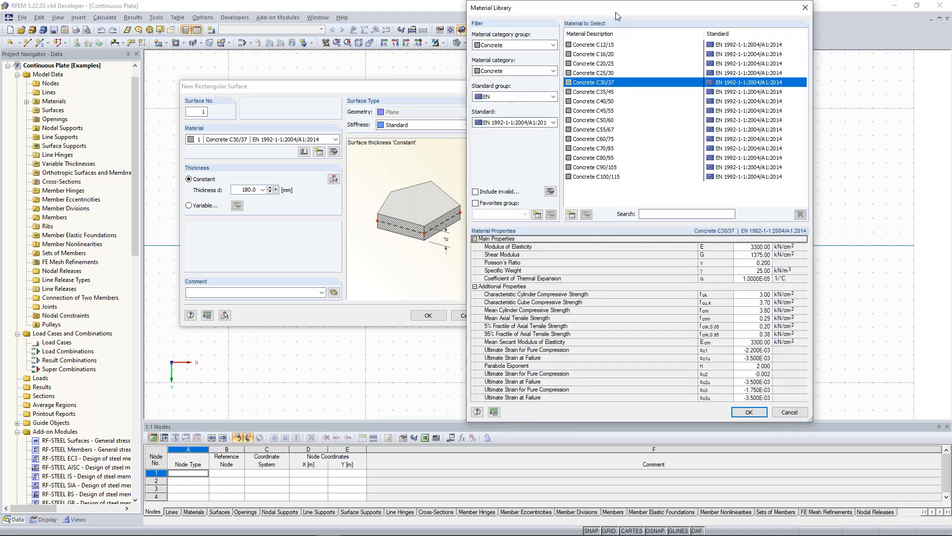
pyautogui.moveTo(618, 17); pyautogui.dragTo(622, 28)
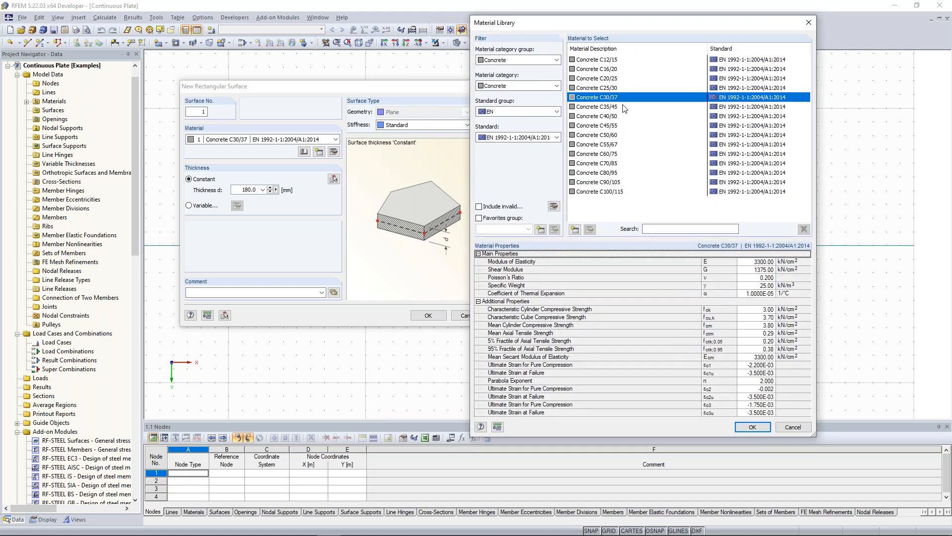
# Filter the material library to the Concrete category group, Concrete category and EN standard group
pyautogui.click(557, 60)
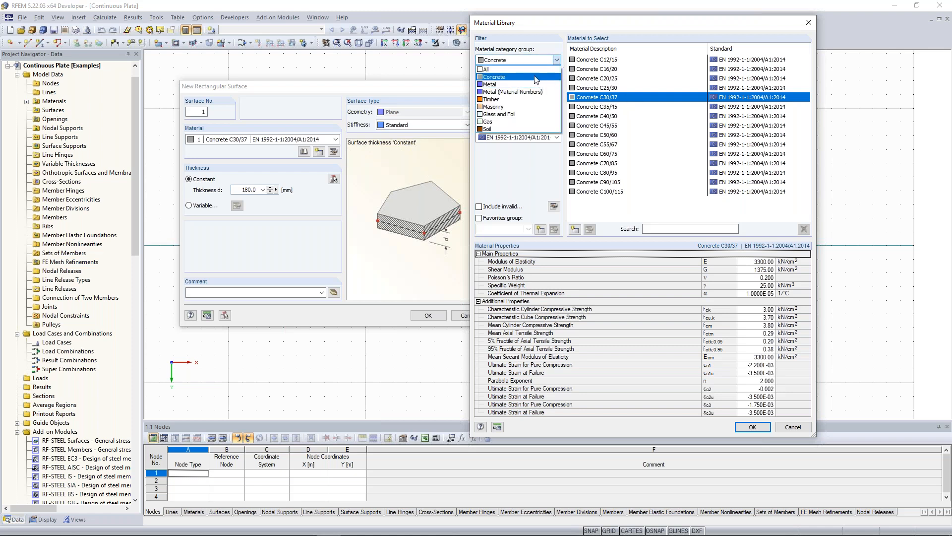
pyautogui.click(519, 78)
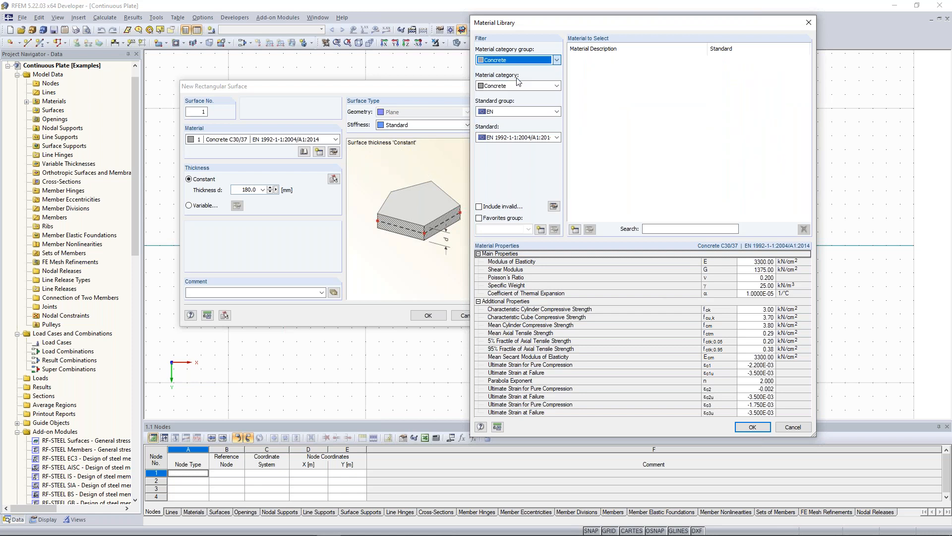
pyautogui.click(558, 86)
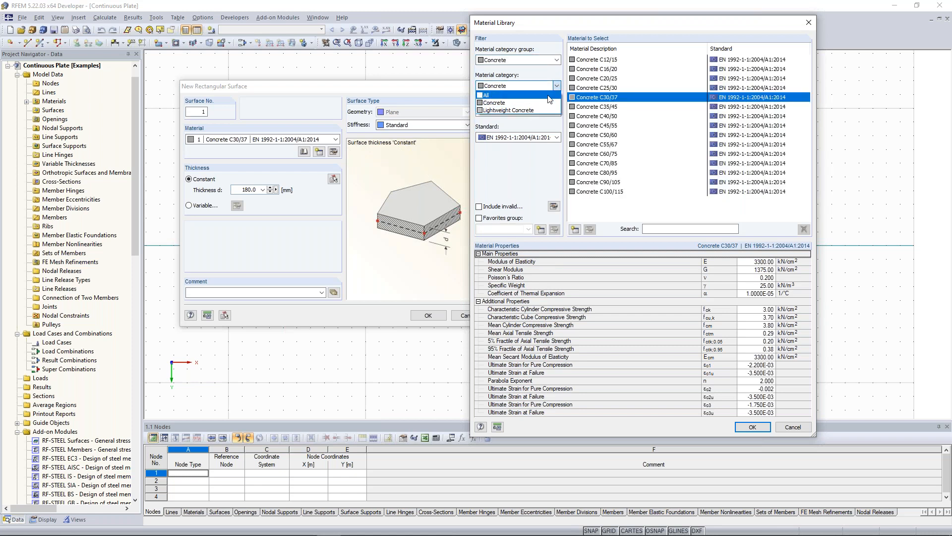
pyautogui.click(557, 85)
pyautogui.click(557, 112)
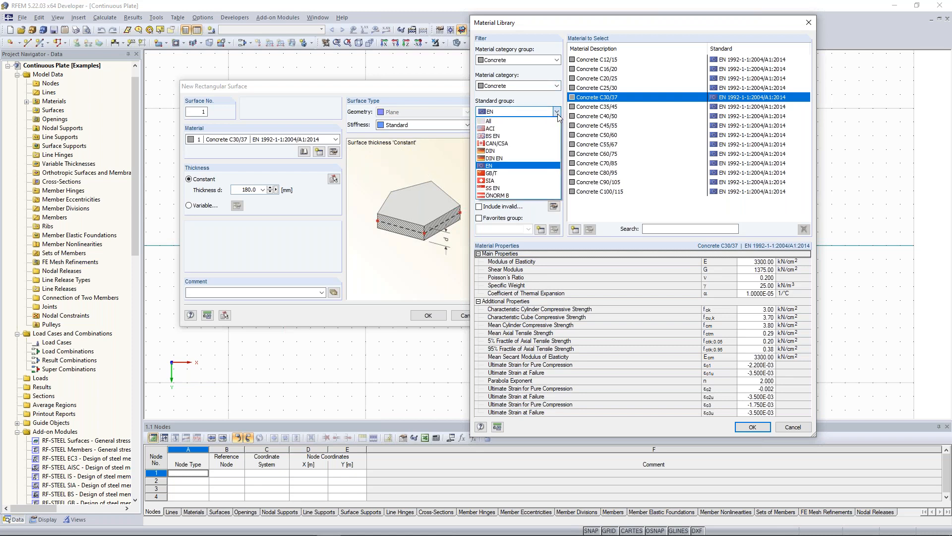
pyautogui.click(530, 166)
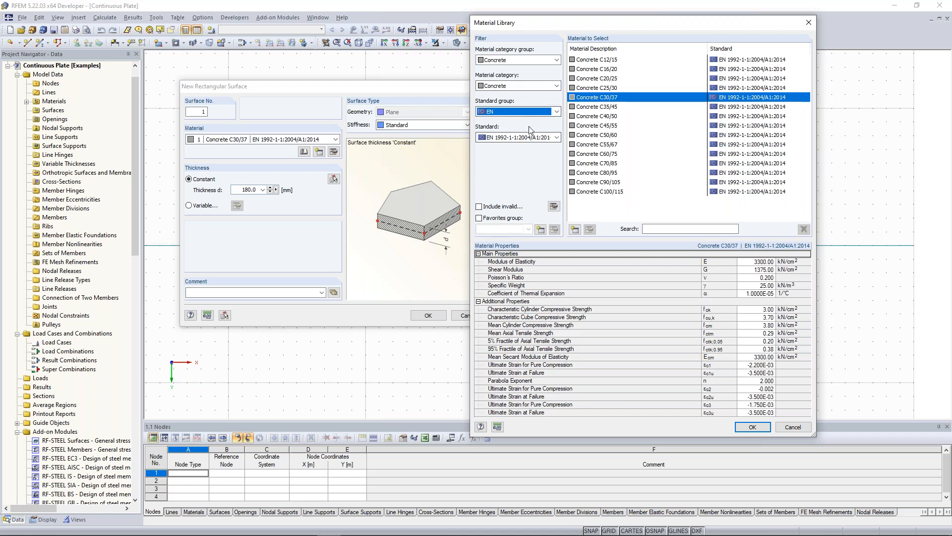
# Check the available standard groups, keep EN, and accept Concrete C30/37 as the surface material
pyautogui.click(557, 112)
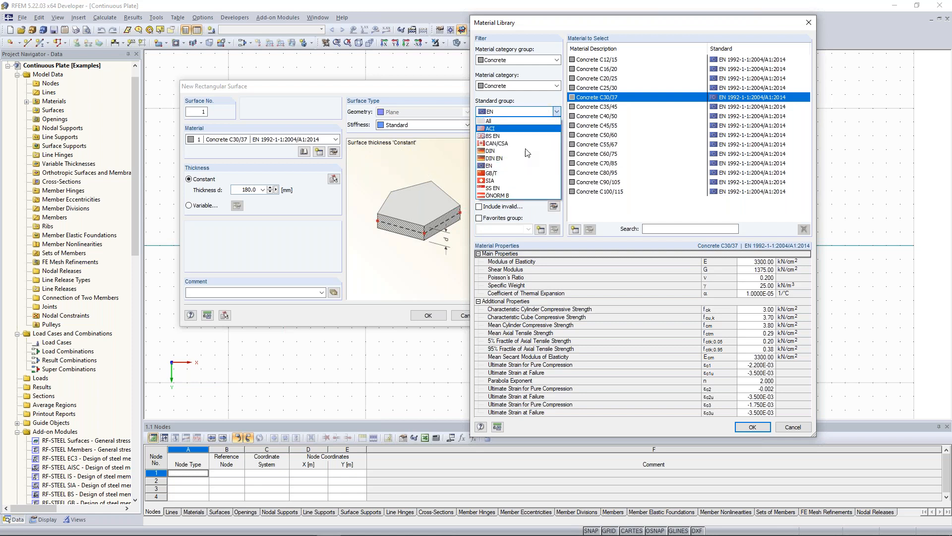
pyautogui.click(509, 166)
pyautogui.click(557, 111)
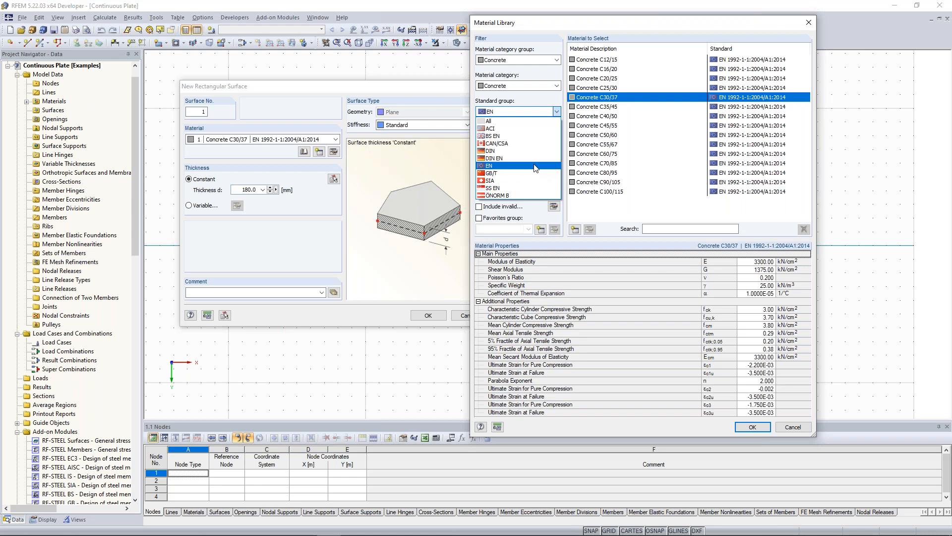
pyautogui.click(559, 113)
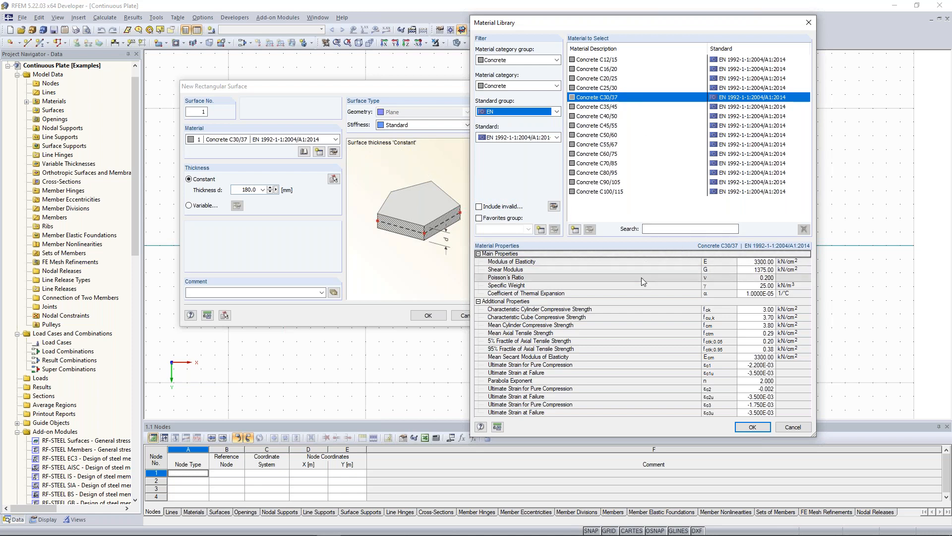
pyautogui.click(531, 311)
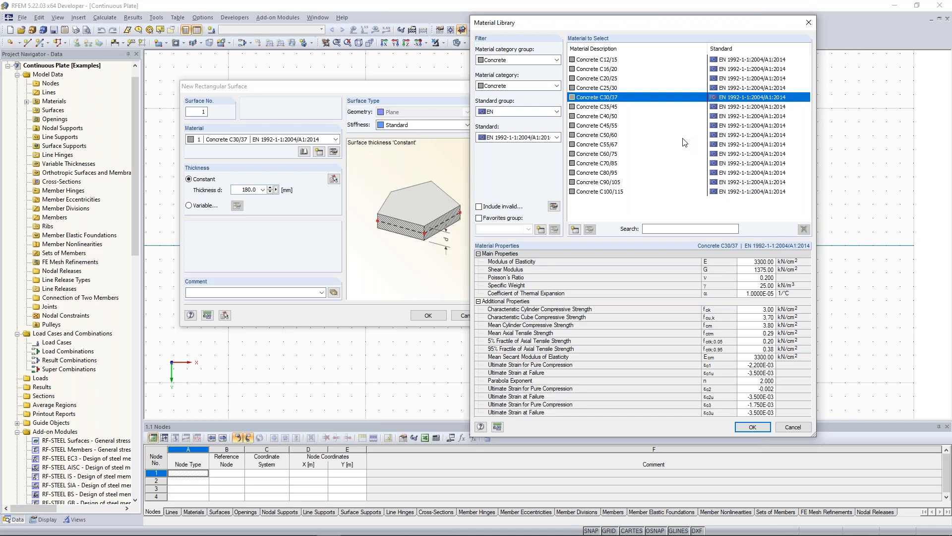
pyautogui.click(749, 427)
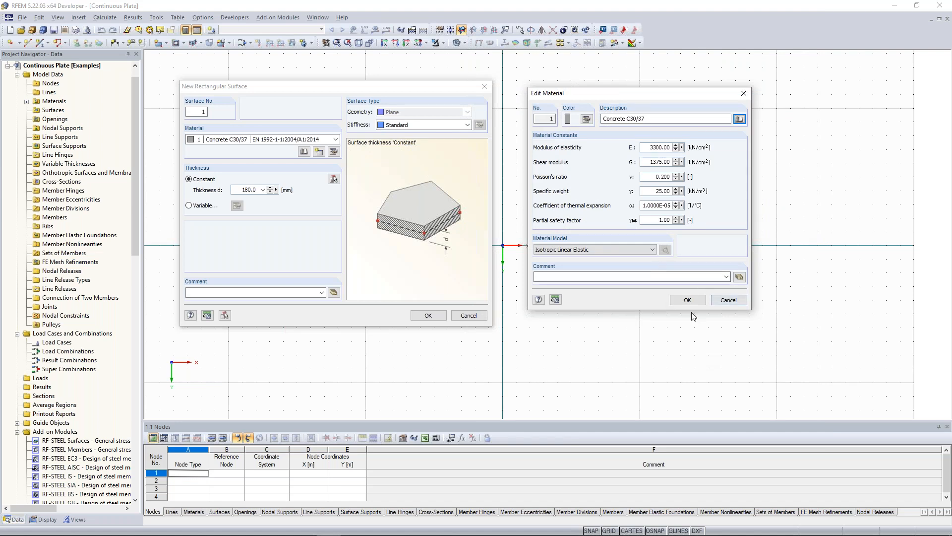
pyautogui.click(686, 302)
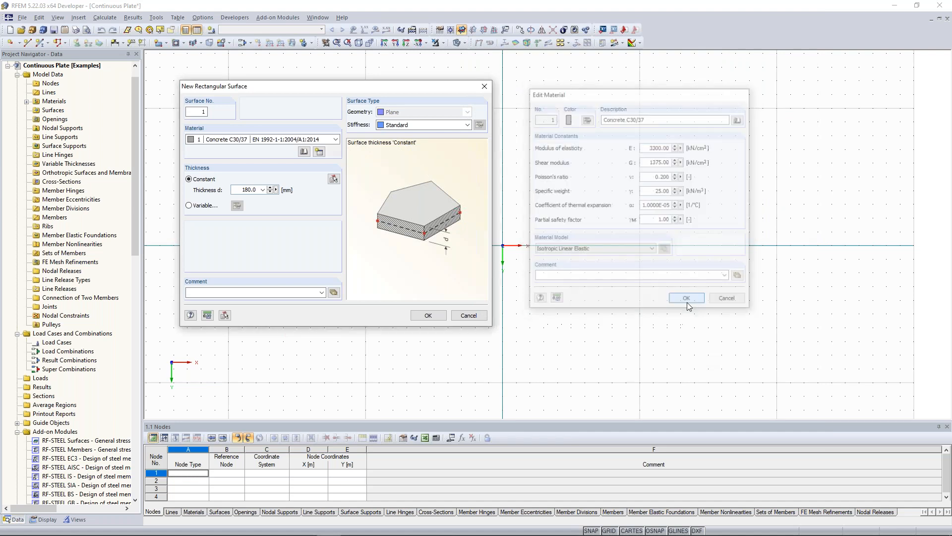
# Set the new surface's constant thickness to 300 mm and confirm its properties
pyautogui.click(251, 190)
pyautogui.doubleClick(251, 190)
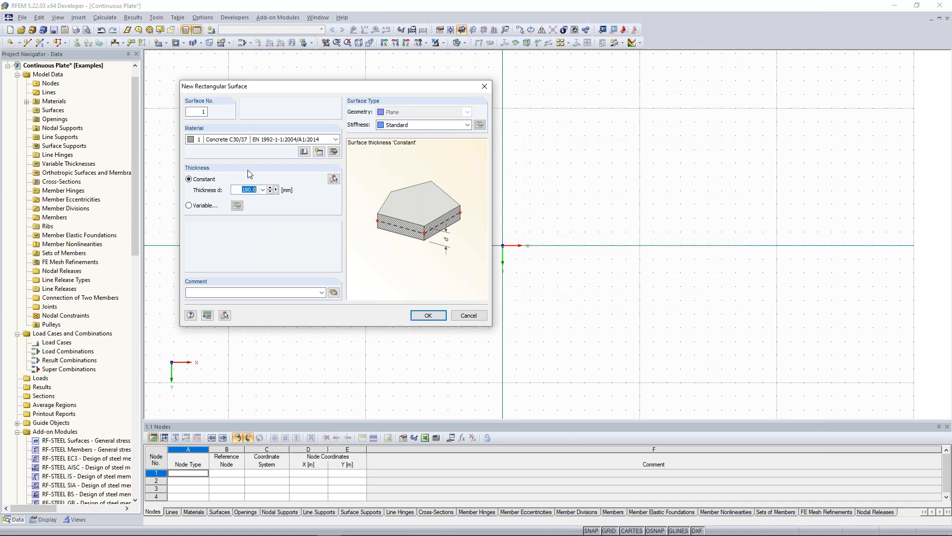
pyautogui.write('300')
pyautogui.click(422, 318)
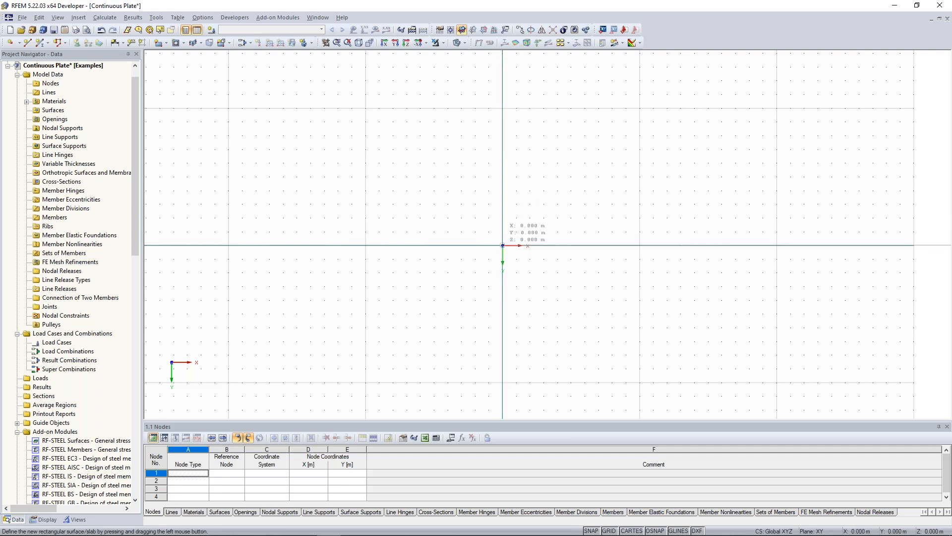
# Draw the rectangular surface from the origin to the opposite corner at X 10 m, Y -5 m, and end the command
pyautogui.scroll(3, 503, 245)
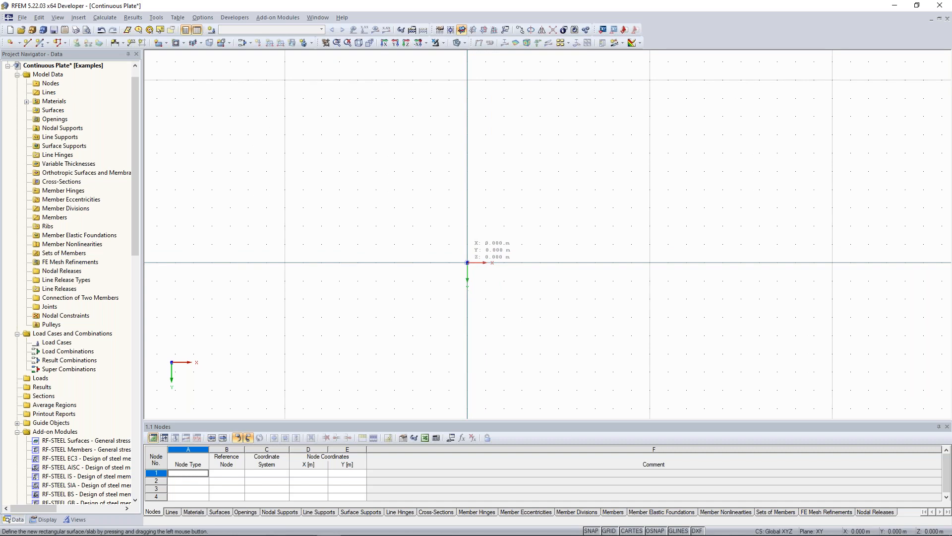
pyautogui.click(467, 262)
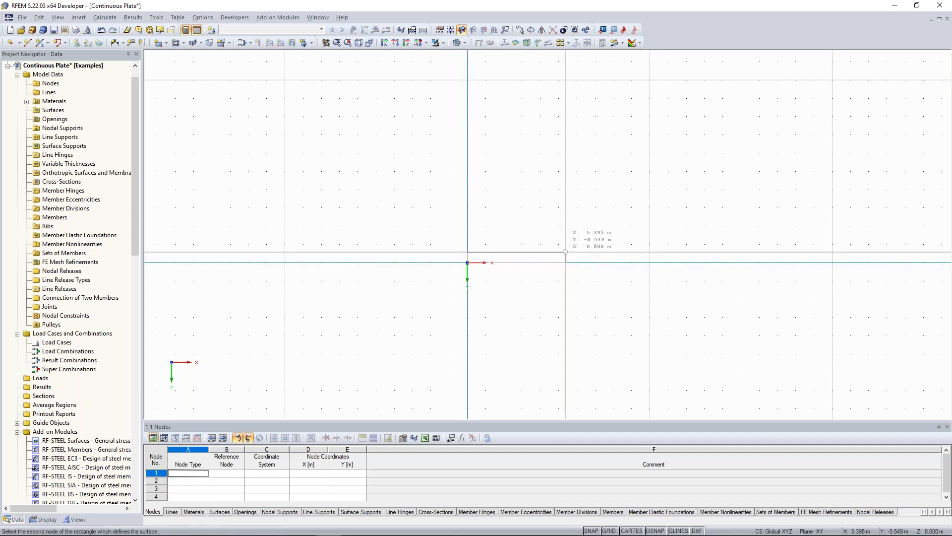
pyautogui.click(649, 171)
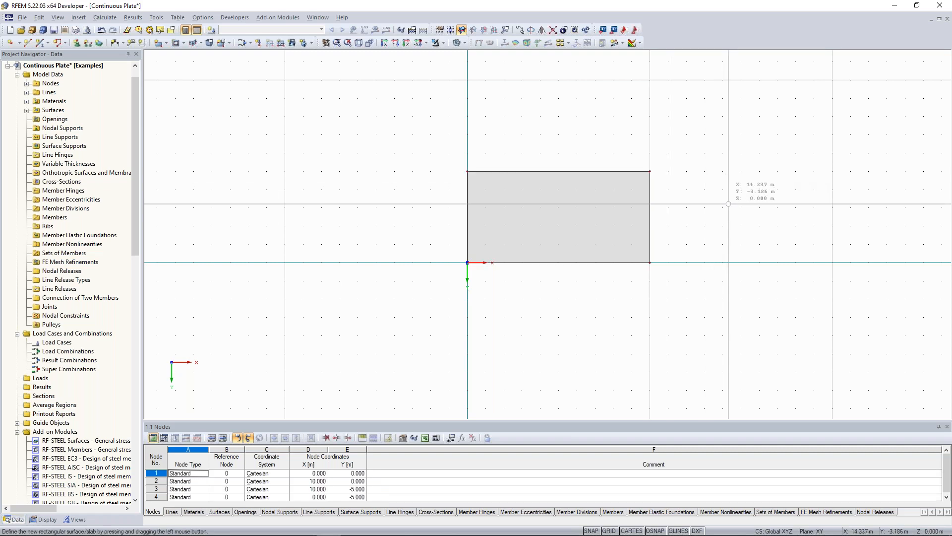
pyautogui.press('Escape')
pyautogui.scroll(-2, 729, 204)
pyautogui.moveTo(749, 193); pyautogui.dragTo(682, 203, button='middle')
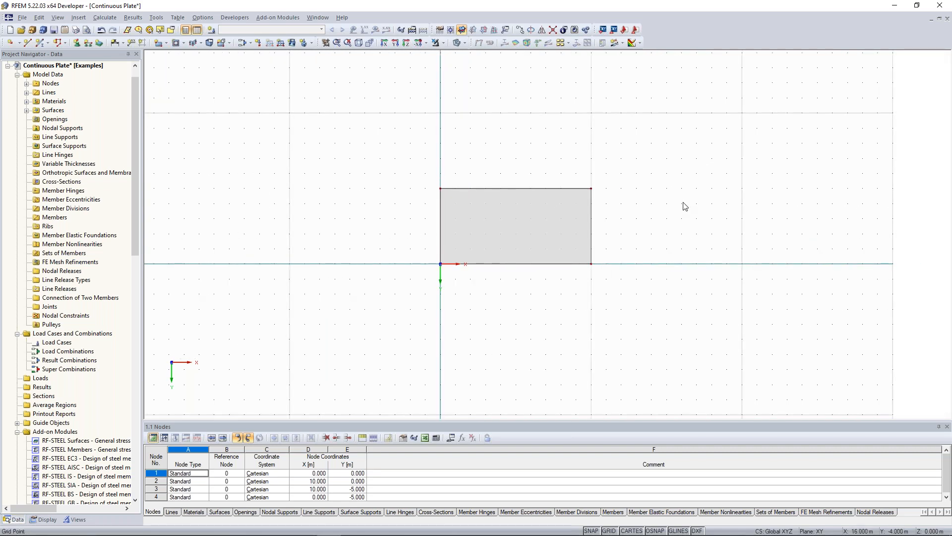
pyautogui.scroll(-2, 662, 171)
pyautogui.moveTo(651, 157); pyautogui.dragTo(633, 197, button='middle')
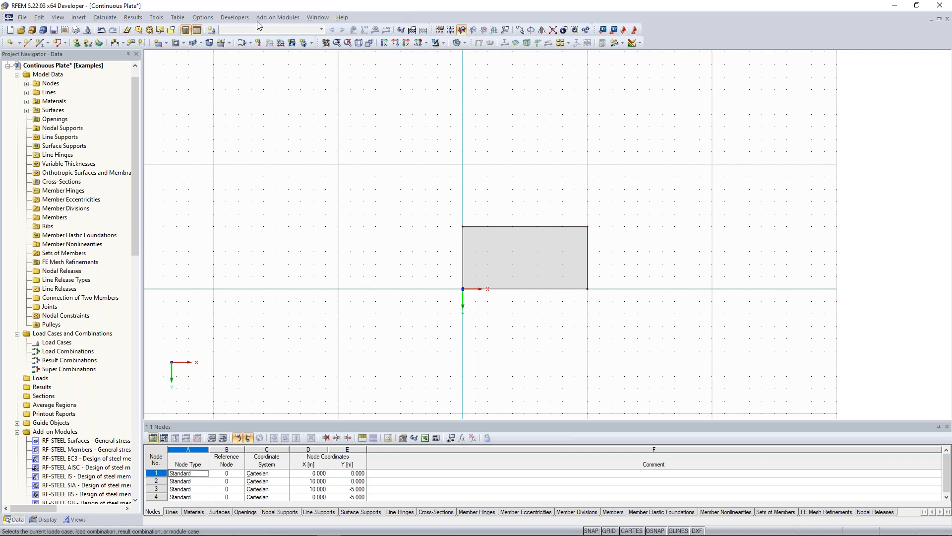
# Open the units and decimal places settings and examine the length unit options for the model geometry
pyautogui.click(200, 19)
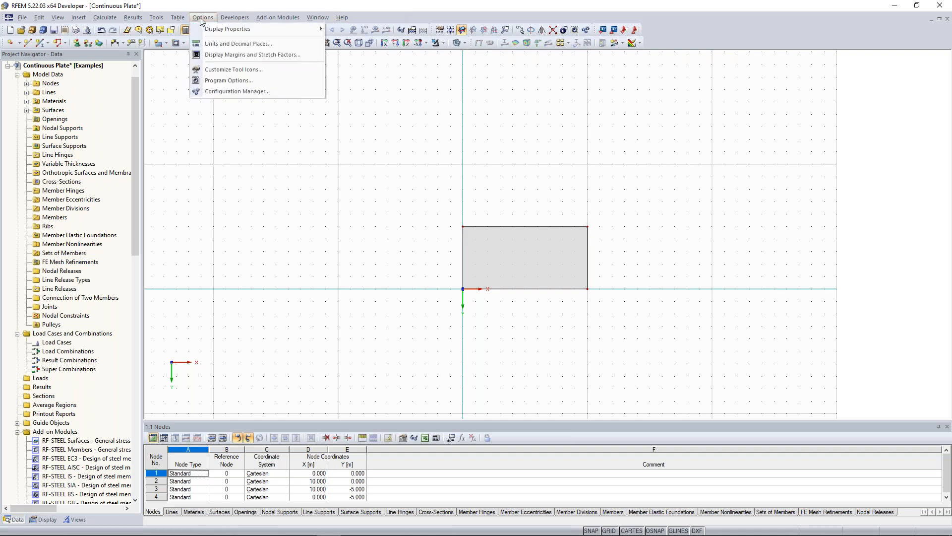
pyautogui.click(245, 45)
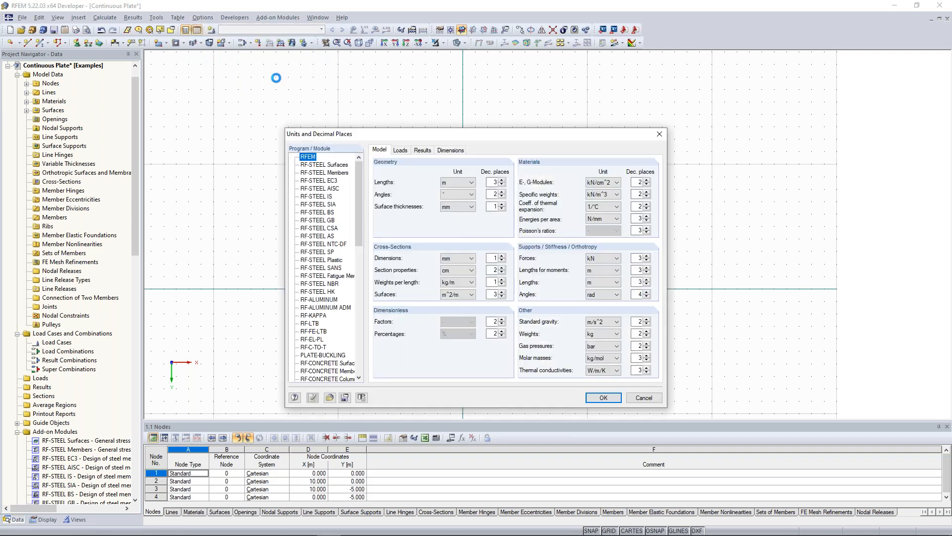
pyautogui.moveTo(379, 134); pyautogui.dragTo(373, 113)
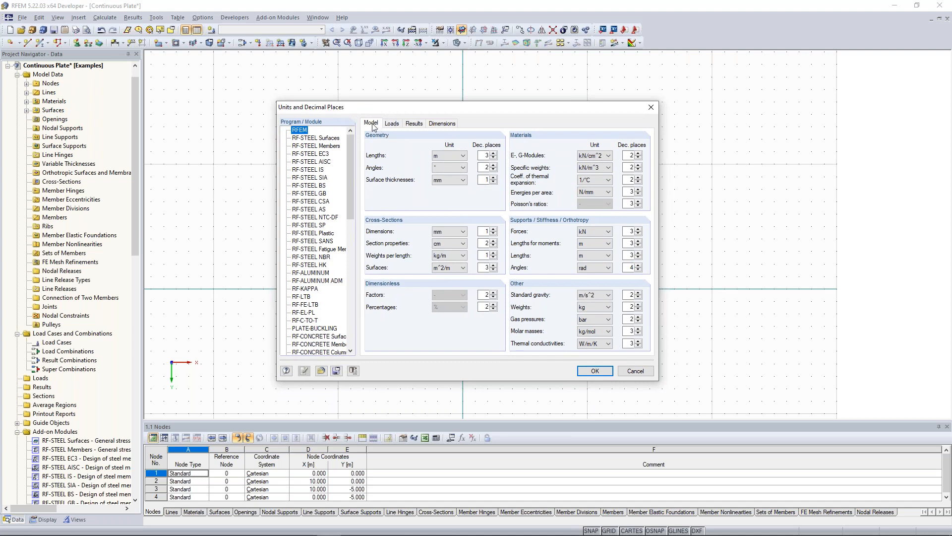
pyautogui.click(463, 157)
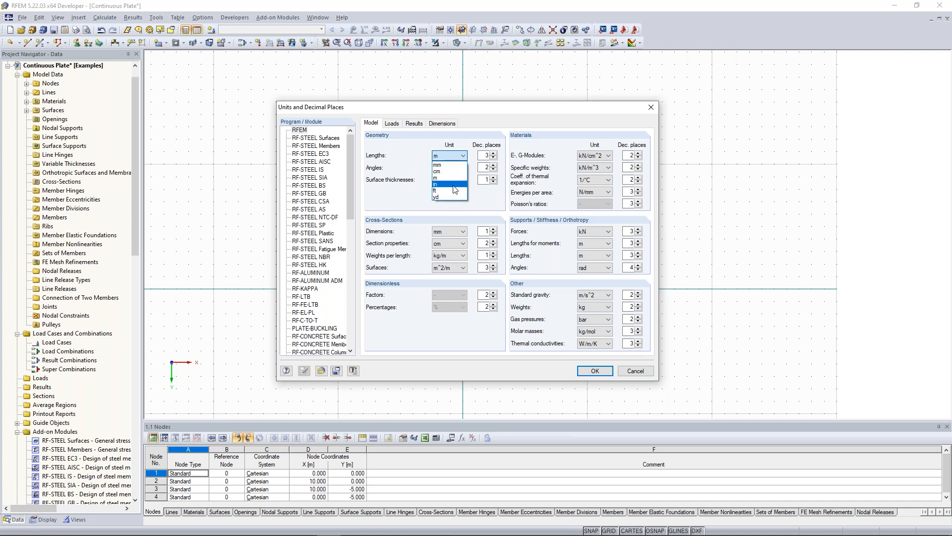
pyautogui.click(455, 155)
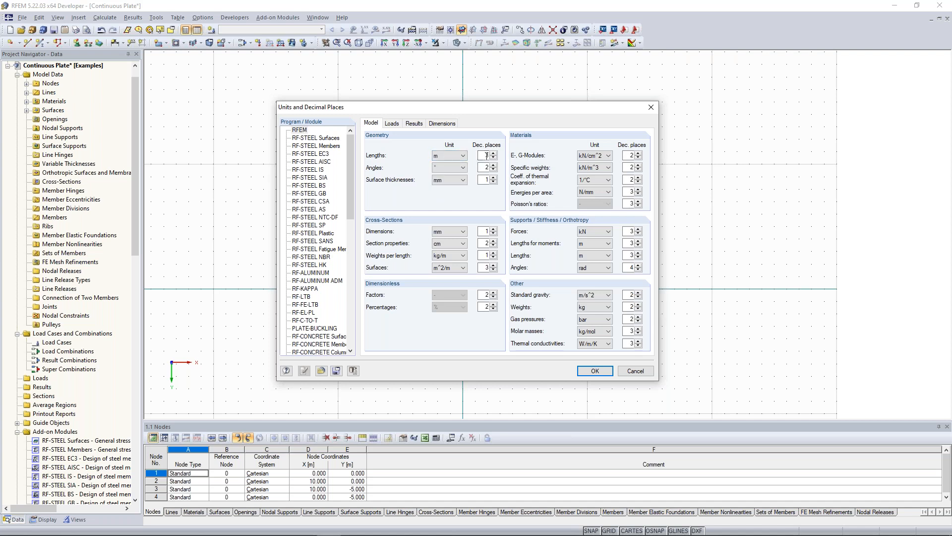
# Examine the units for loads, including the force unit options, and for results, and leave the settings unchanged
pyautogui.click(393, 124)
pyautogui.click(454, 155)
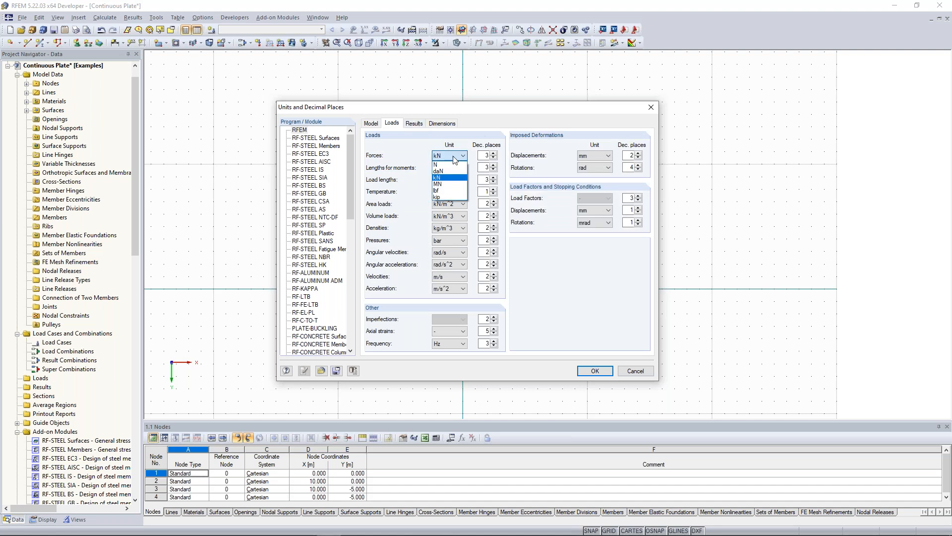
pyautogui.click(454, 158)
pyautogui.click(414, 124)
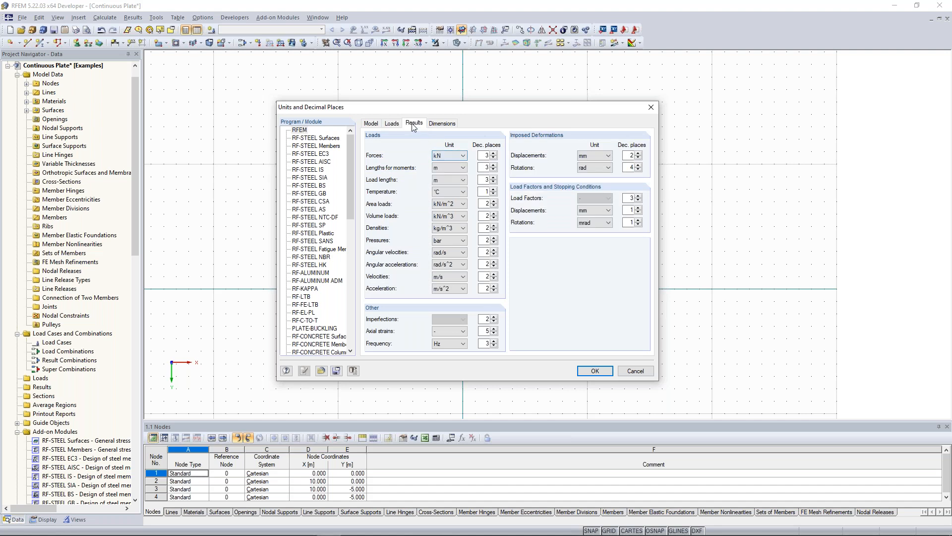
pyautogui.click(399, 125)
pyautogui.click(372, 124)
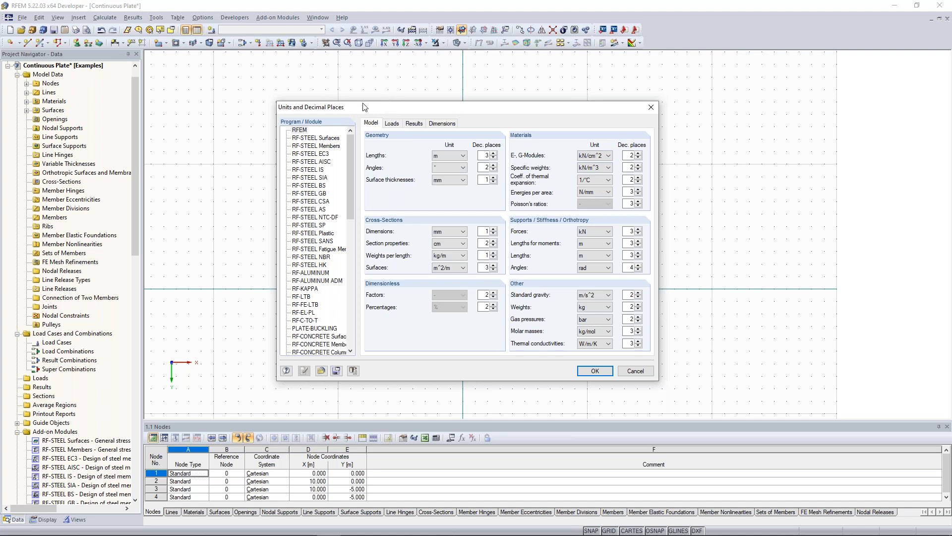
pyautogui.click(651, 107)
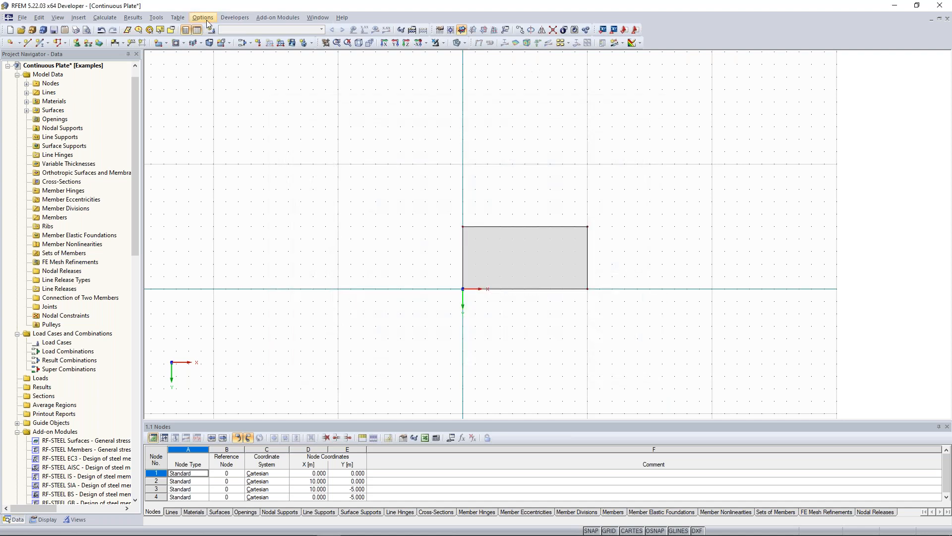
pyautogui.click(205, 19)
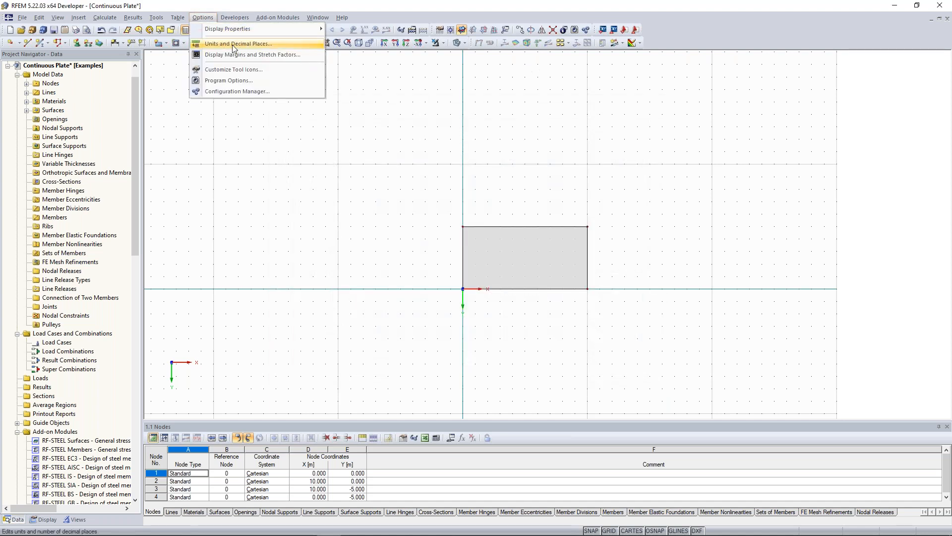
pyautogui.click(246, 45)
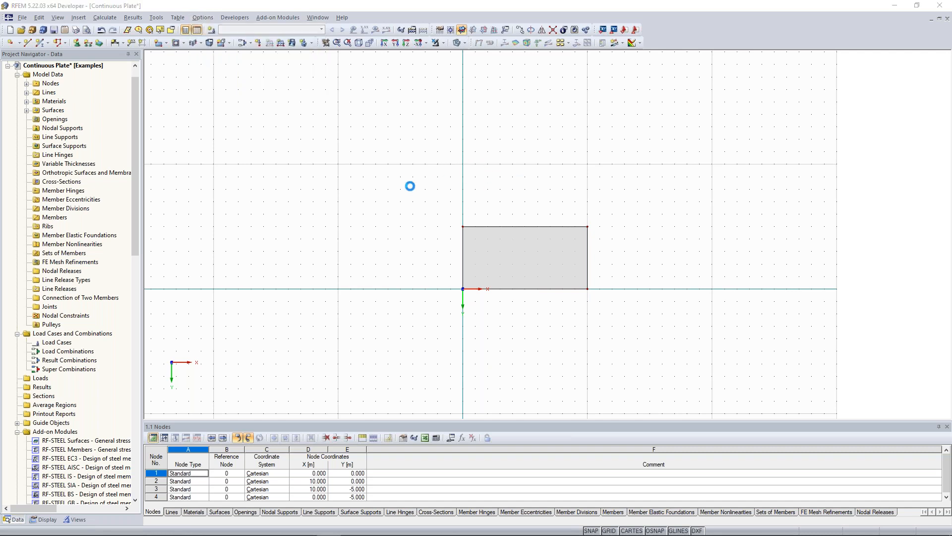
pyautogui.click(661, 135)
# Draw a second 300 mm thick Concrete C30/37 rectangular surface from X 0, Y -10 m to X 10, Y -15 m, and end the command
pyautogui.moveTo(639, 156); pyautogui.dragTo(577, 136, button='middle')
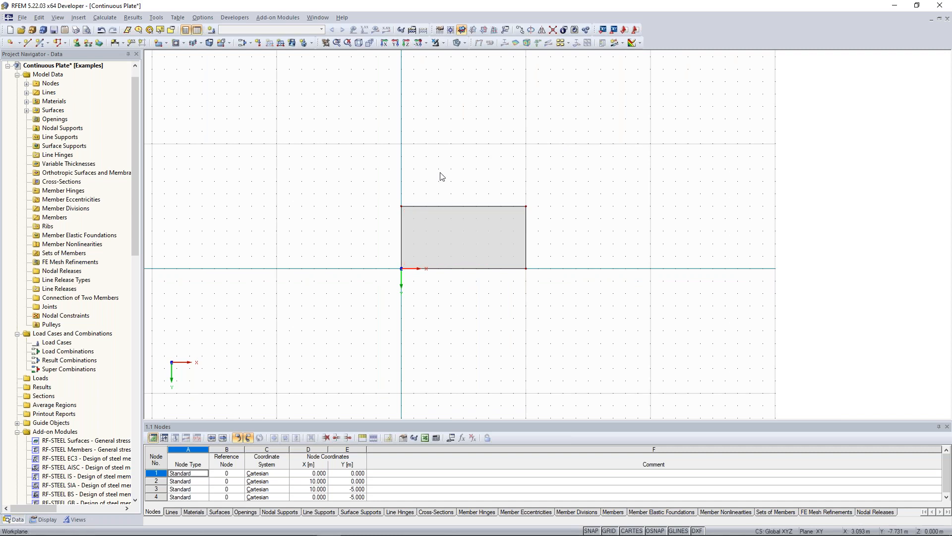
pyautogui.moveTo(456, 155); pyautogui.dragTo(466, 170, button='middle')
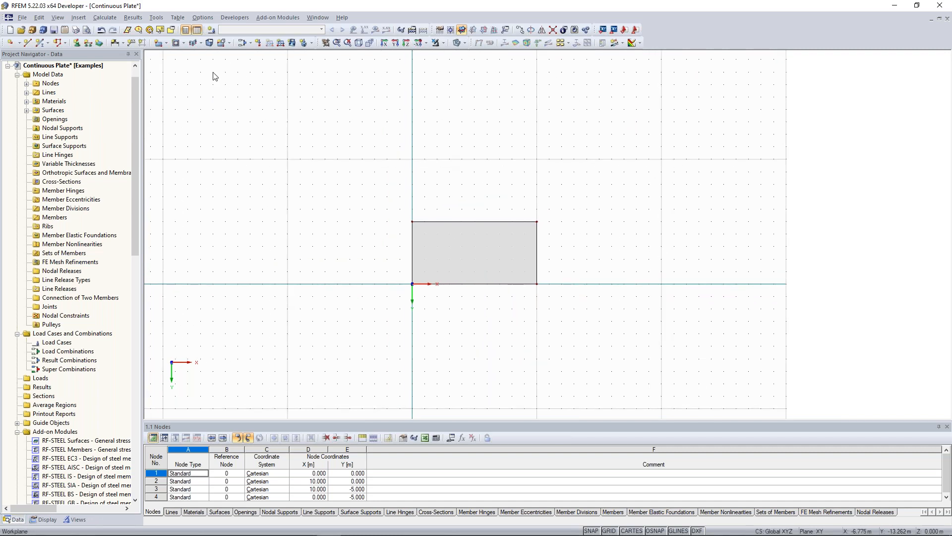
pyautogui.click(157, 44)
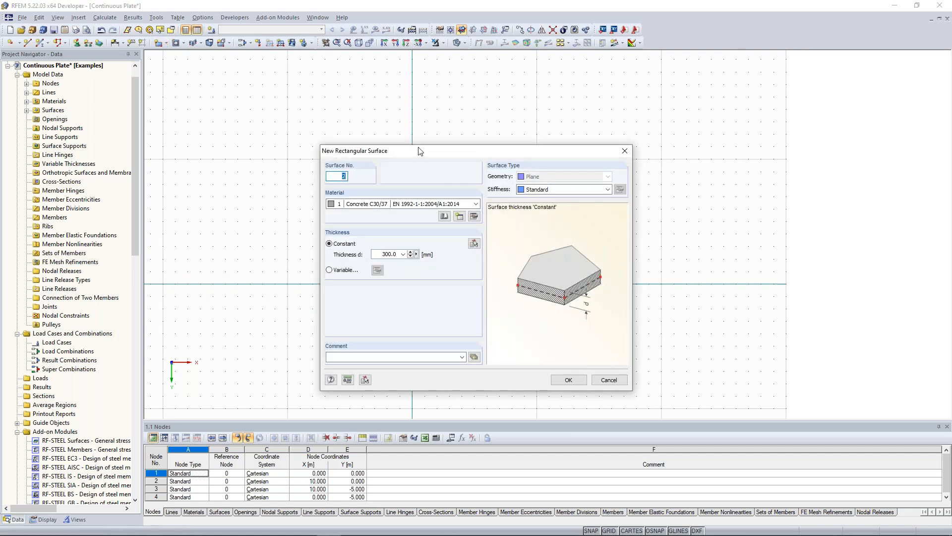
pyautogui.moveTo(390, 155); pyautogui.dragTo(323, 121)
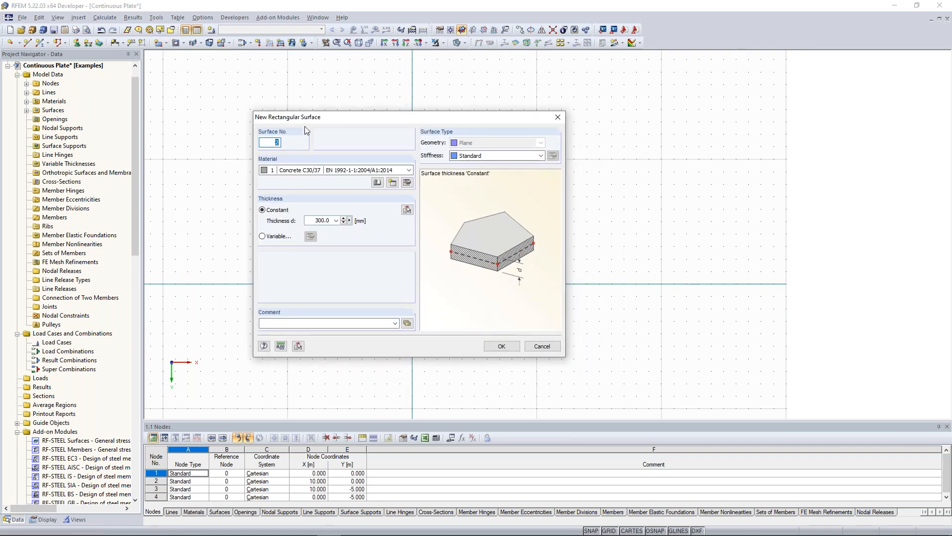
pyautogui.click(509, 350)
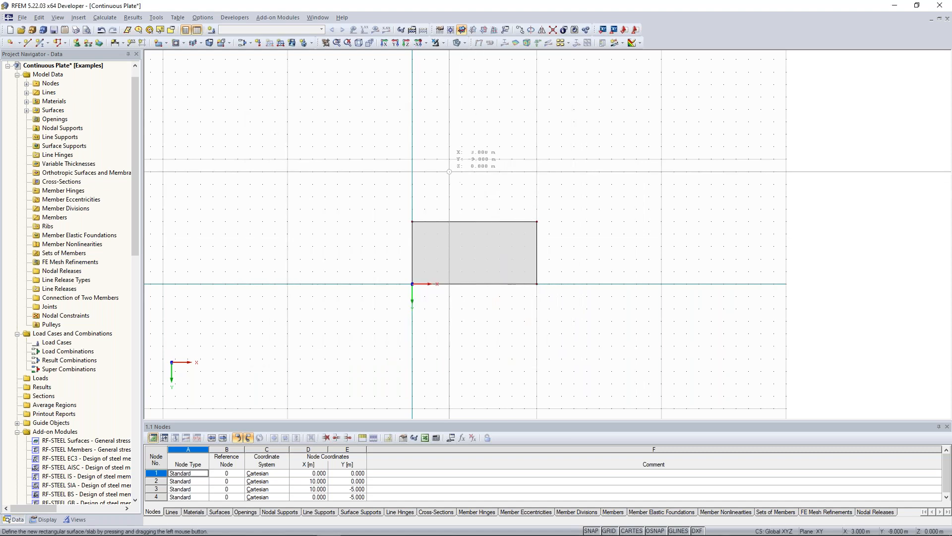
pyautogui.click(412, 158)
pyautogui.moveTo(524, 109); pyautogui.dragTo(524, 147, button='middle')
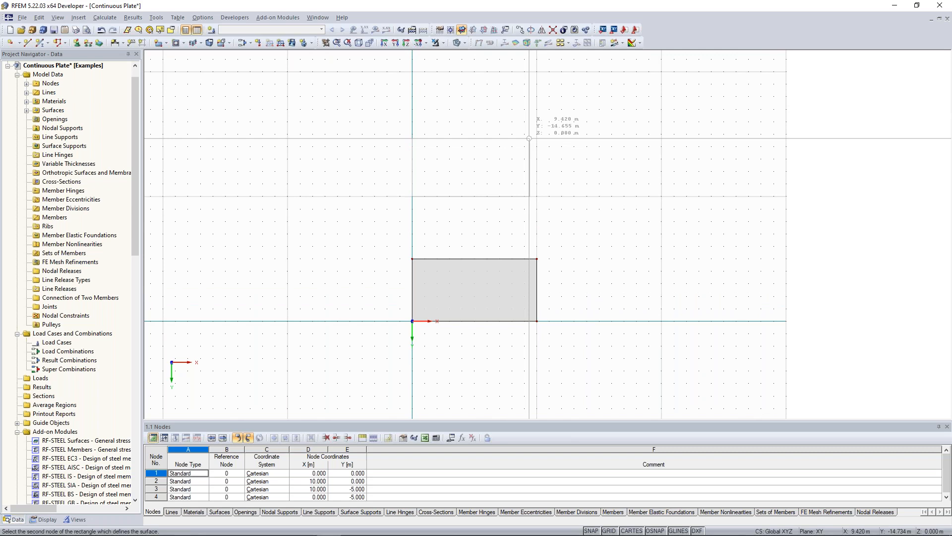
pyautogui.click(537, 134)
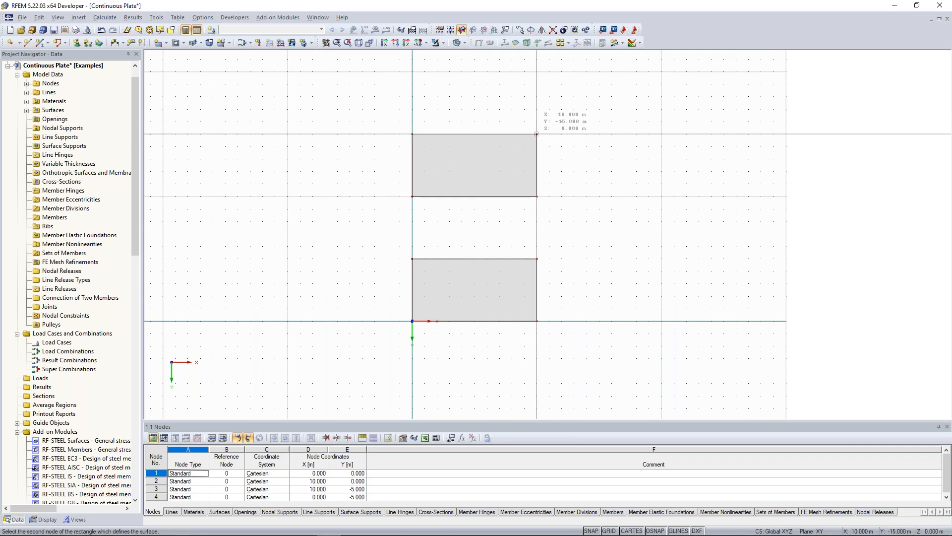
pyautogui.scroll(-1, 586, 196)
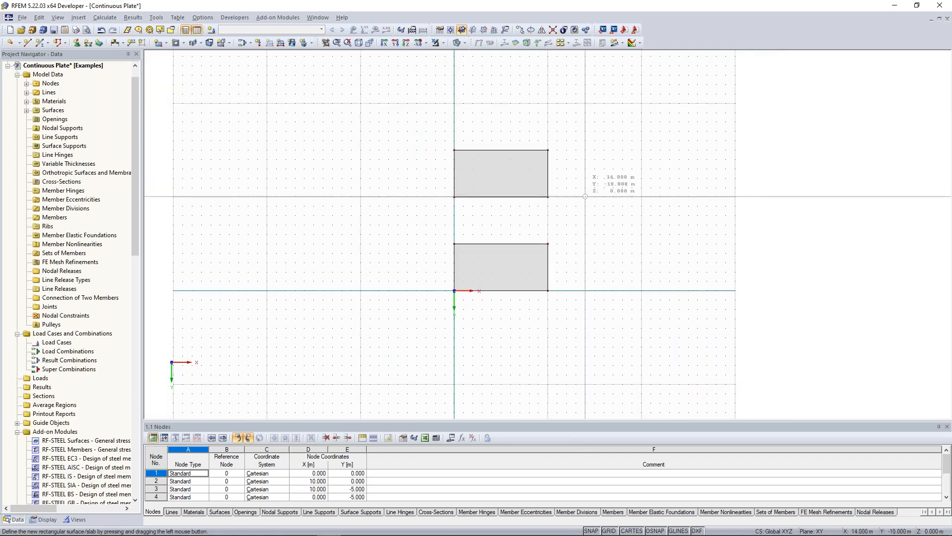
pyautogui.press('Escape')
pyautogui.scroll(-2, 576, 152)
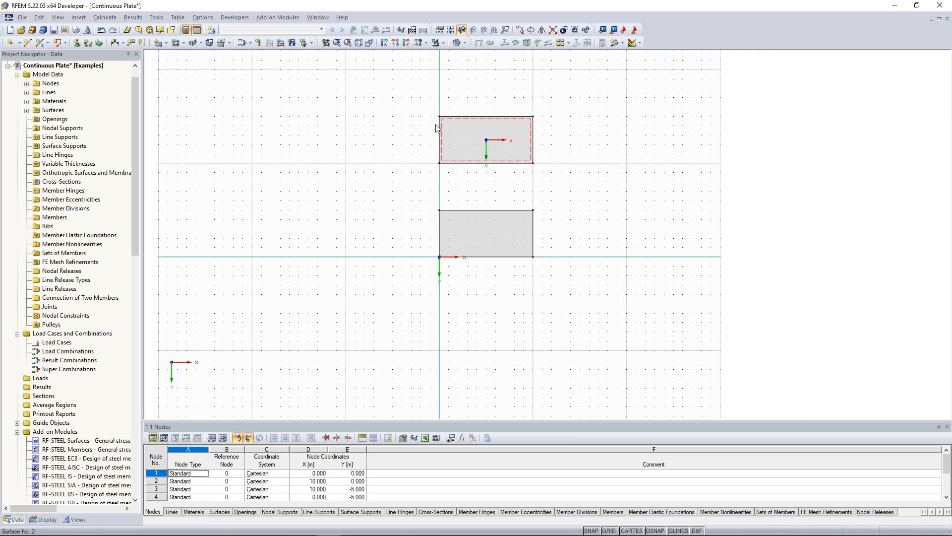
pyautogui.moveTo(523, 154); pyautogui.dragTo(521, 186, button='middle')
pyautogui.moveTo(403, 101); pyautogui.dragTo(397, 125, button='middle')
pyautogui.moveTo(396, 124); pyautogui.dragTo(547, 239)
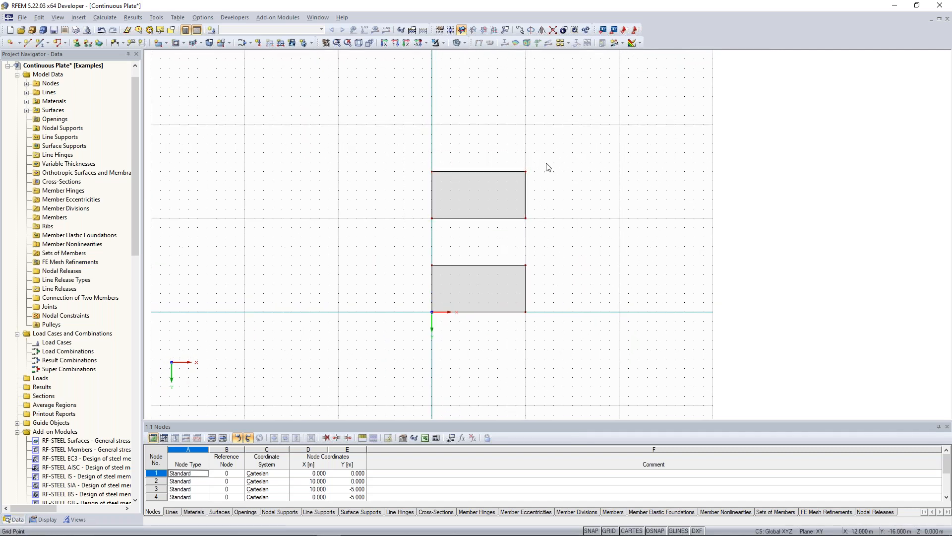
pyautogui.moveTo(516, 132); pyautogui.dragTo(514, 151, button='middle')
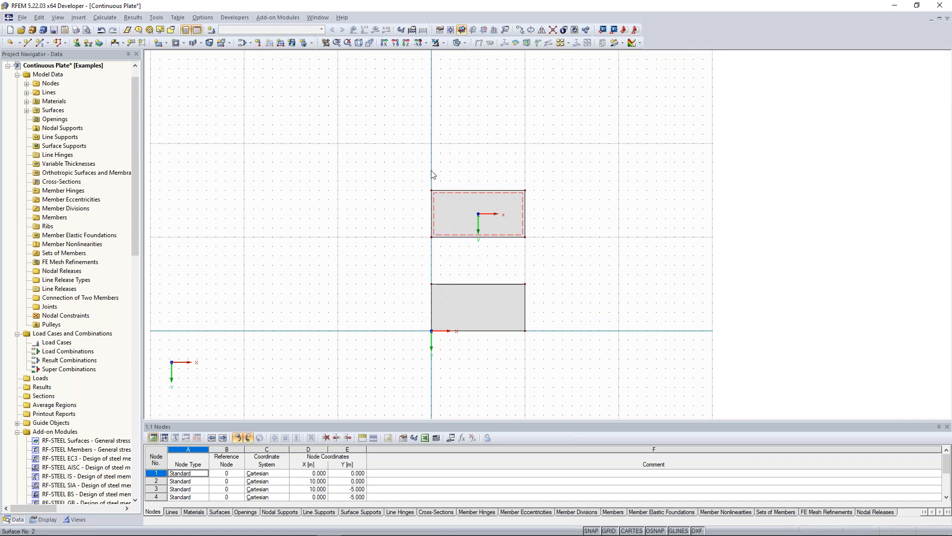
pyautogui.moveTo(398, 170); pyautogui.dragTo(397, 189, button='middle')
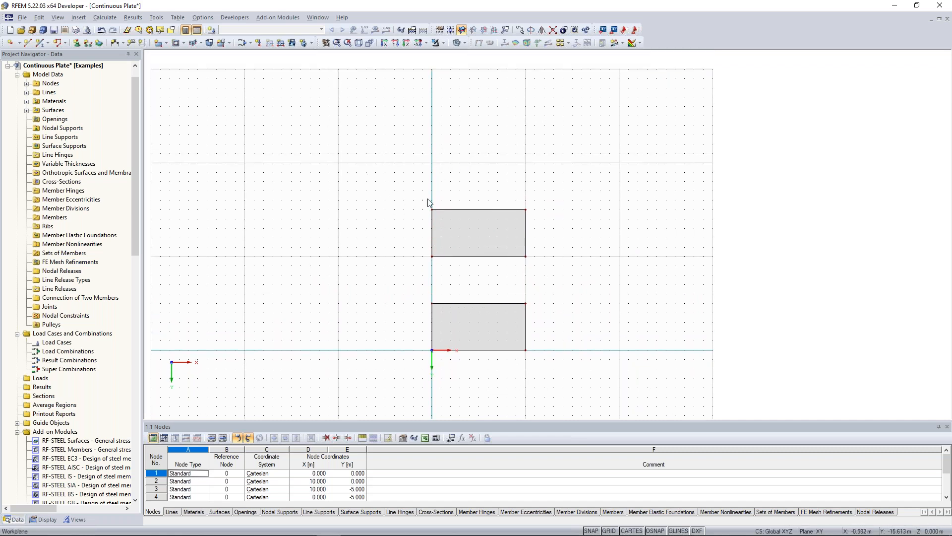
# Copy the second surface with its lines and nodes once, using a displacement vector of dY -10 m
pyautogui.moveTo(403, 181); pyautogui.dragTo(551, 270)
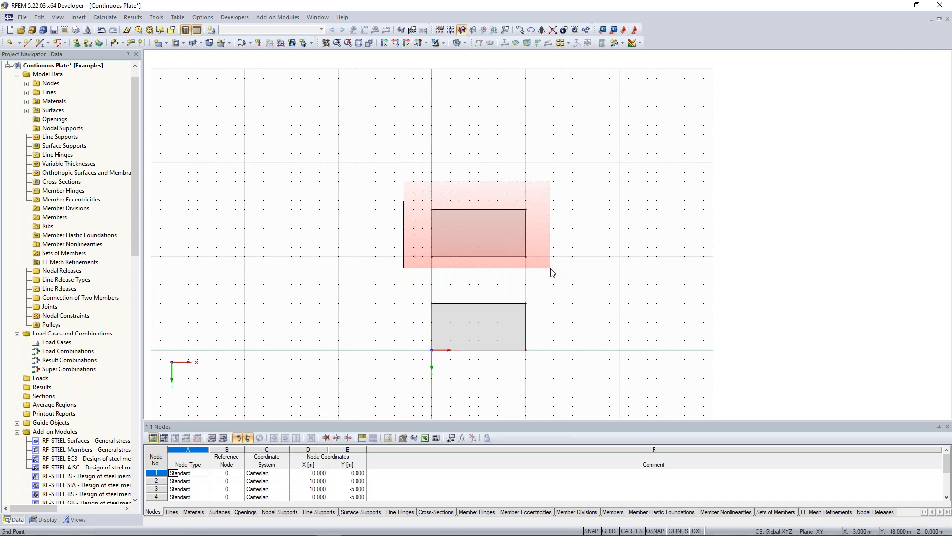
pyautogui.moveTo(550, 269); pyautogui.dragTo(550, 268)
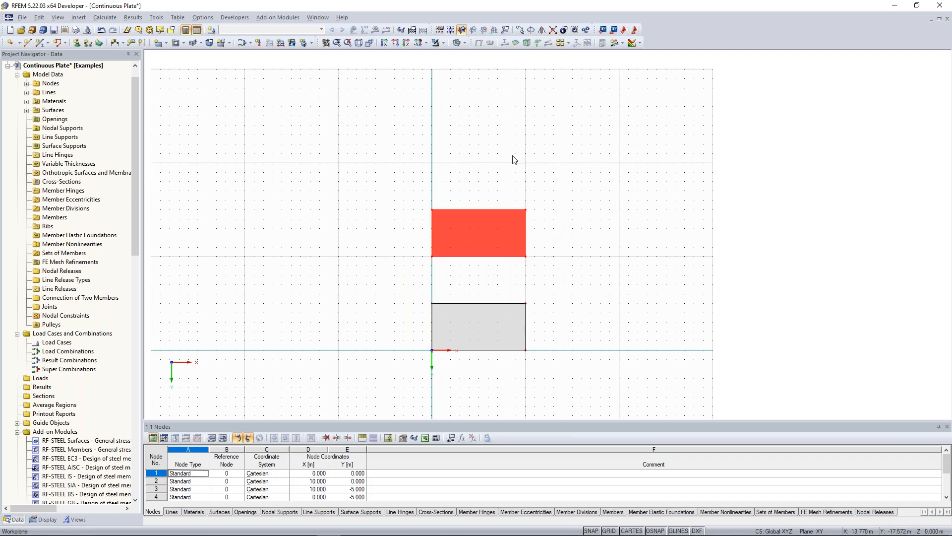
pyautogui.rightClick(486, 223)
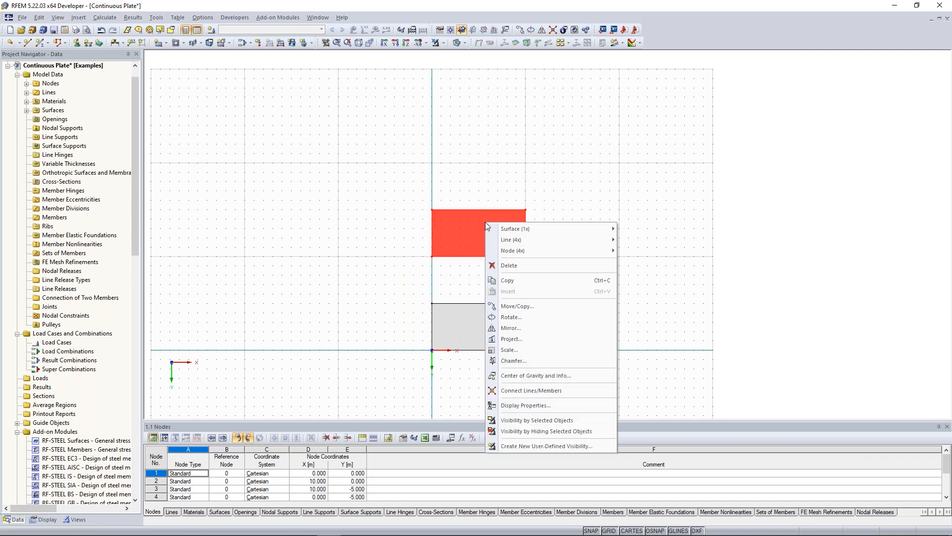
pyautogui.moveTo(511, 239)
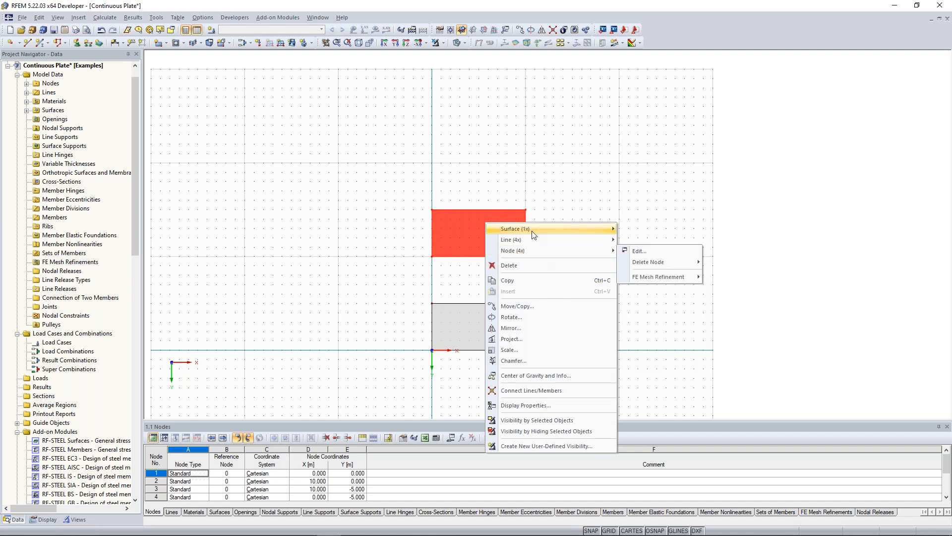
pyautogui.moveTo(536, 232)
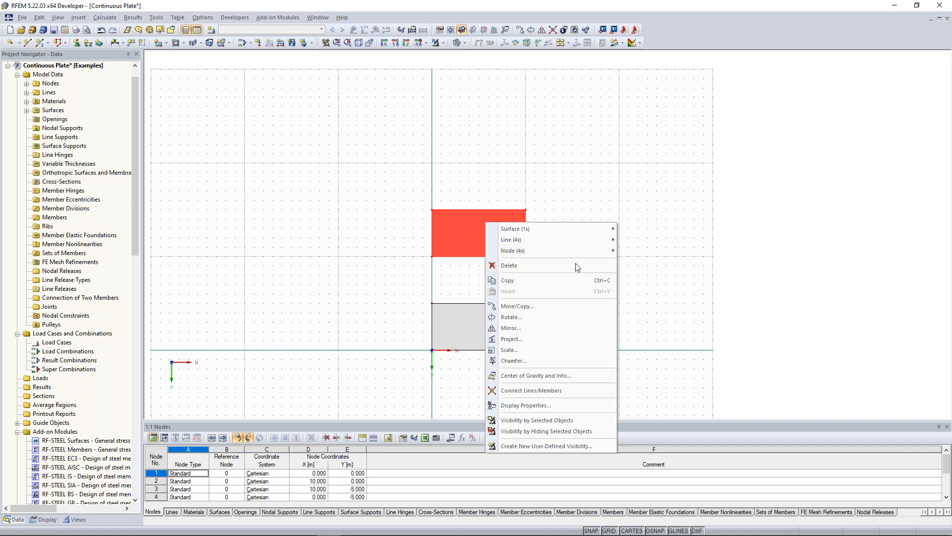
pyautogui.click(539, 307)
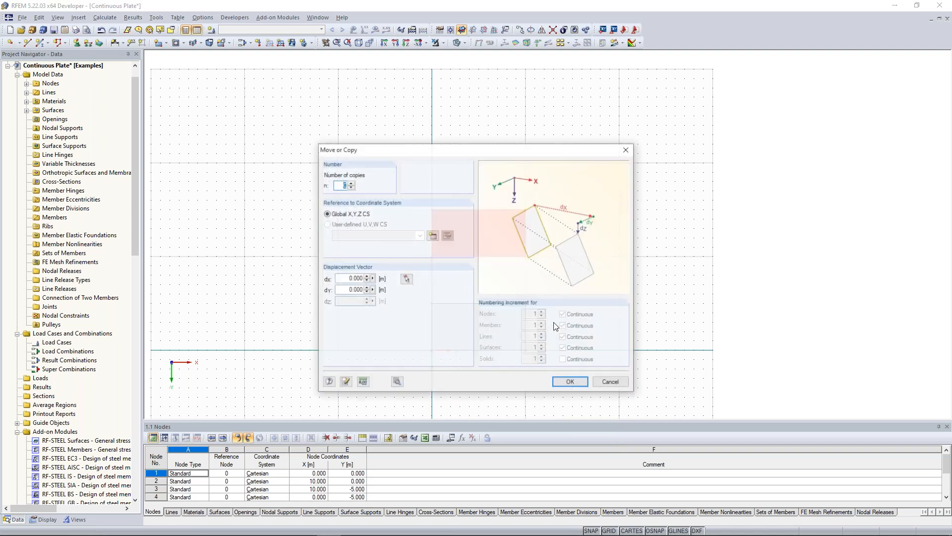
pyautogui.moveTo(431, 153); pyautogui.dragTo(669, 127)
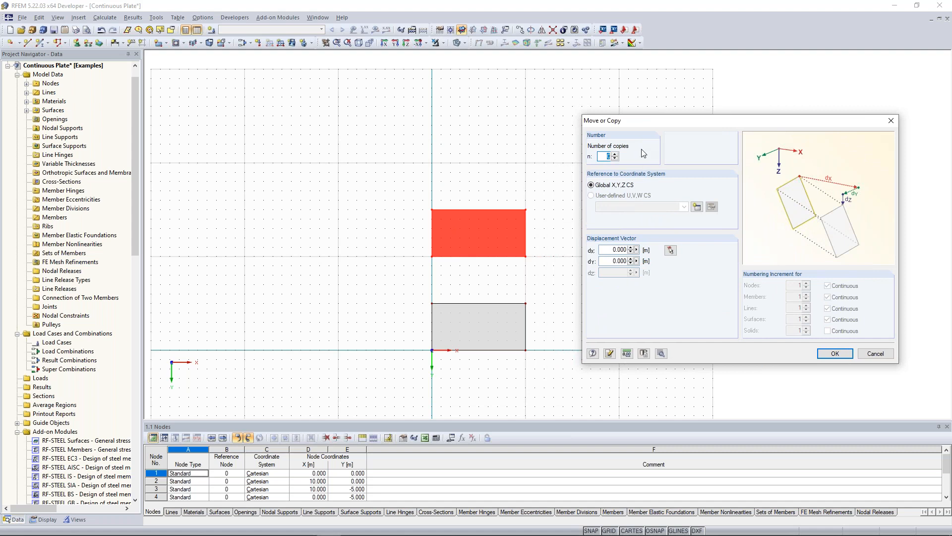
pyautogui.click(615, 154)
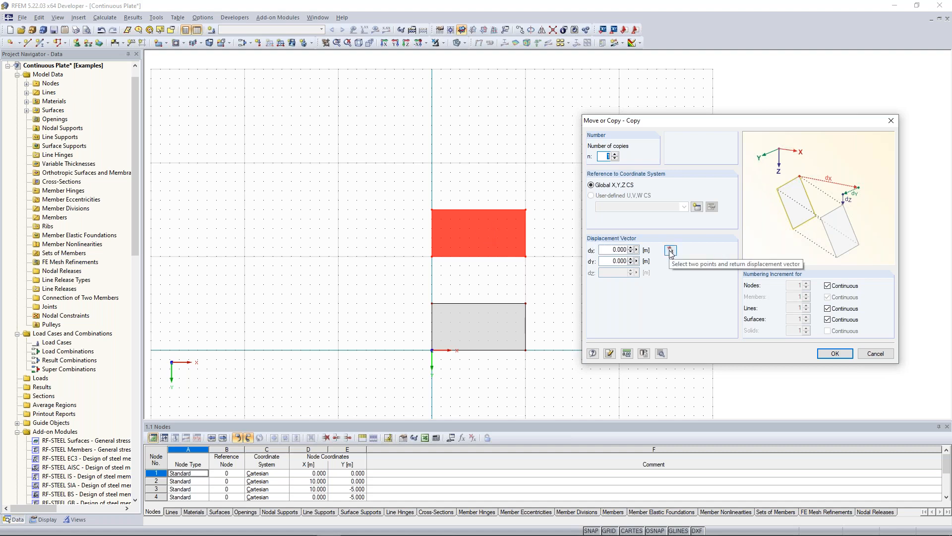
pyautogui.click(607, 264)
pyautogui.write('-1')
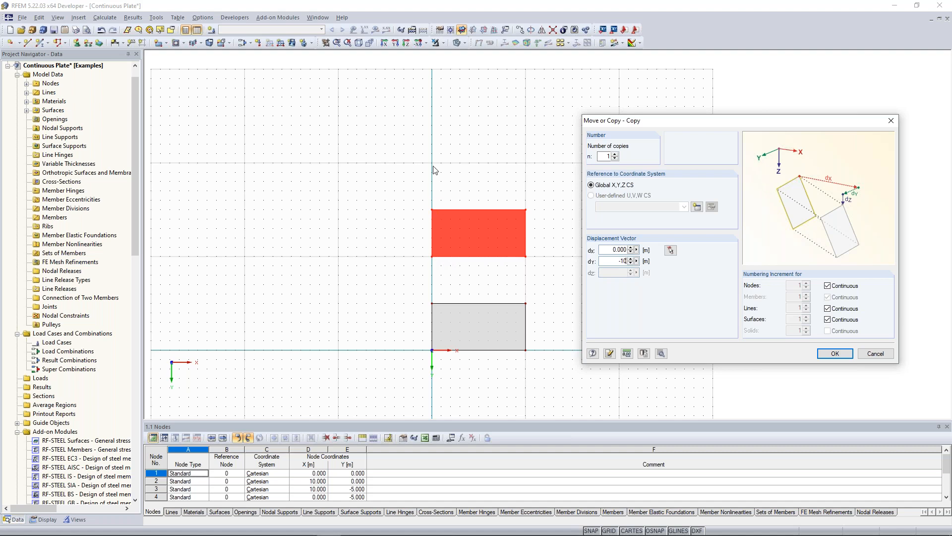
pyautogui.click(835, 353)
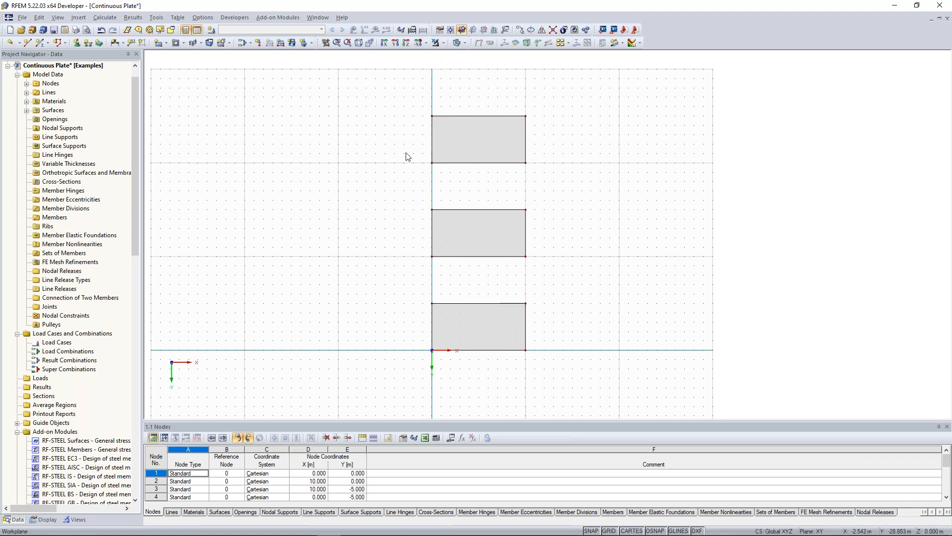
pyautogui.scroll(-1, 412, 207)
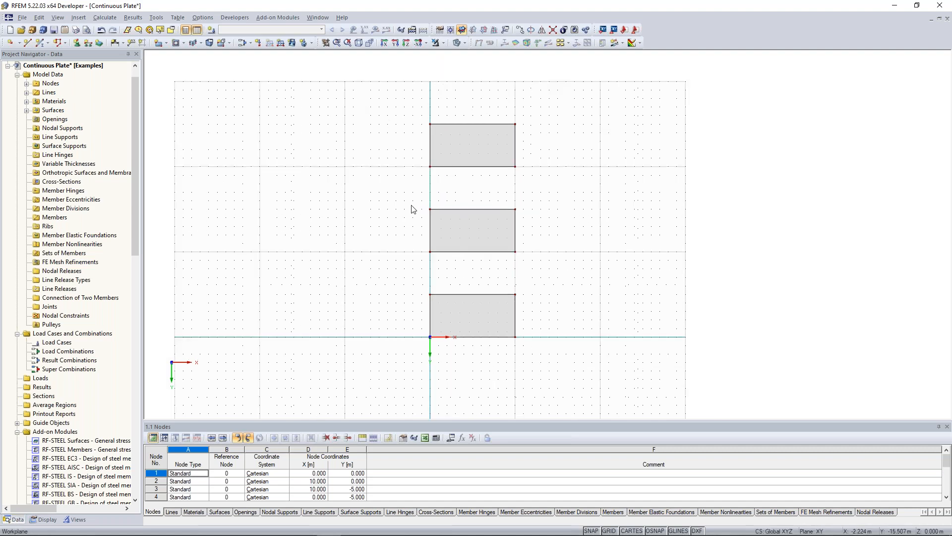
pyautogui.moveTo(409, 204); pyautogui.dragTo(410, 193, button='middle')
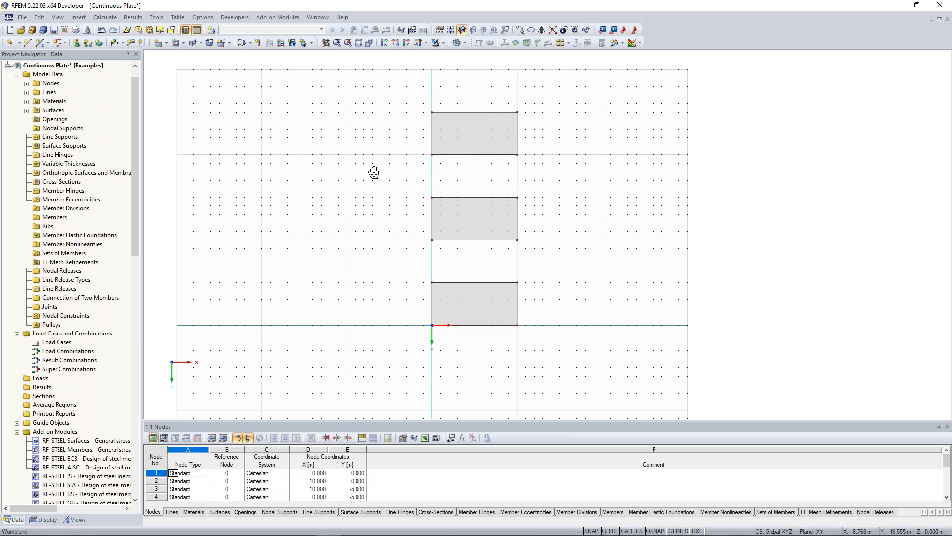
# Move all three surfaces without copying by setting copies to 0 and picking the displacement vector from X 0, Y -10 m to the origin
pyautogui.moveTo(373, 173); pyautogui.dragTo(374, 157, button='middle')
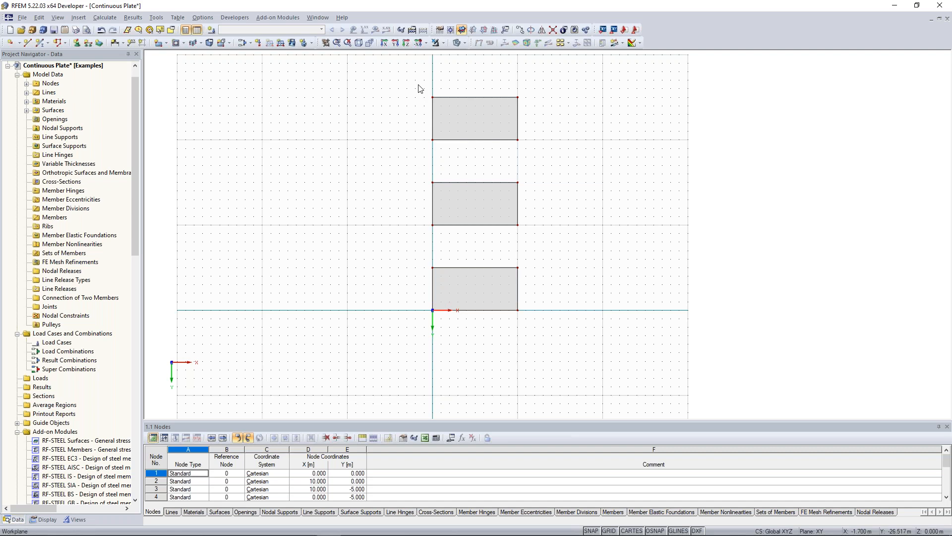
pyautogui.moveTo(392, 63); pyautogui.dragTo(594, 346)
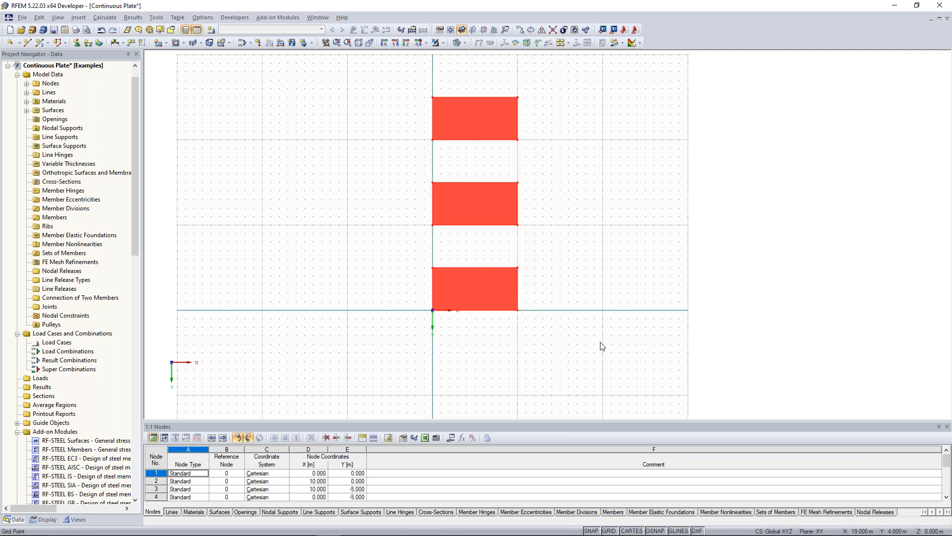
pyautogui.rightClick(499, 207)
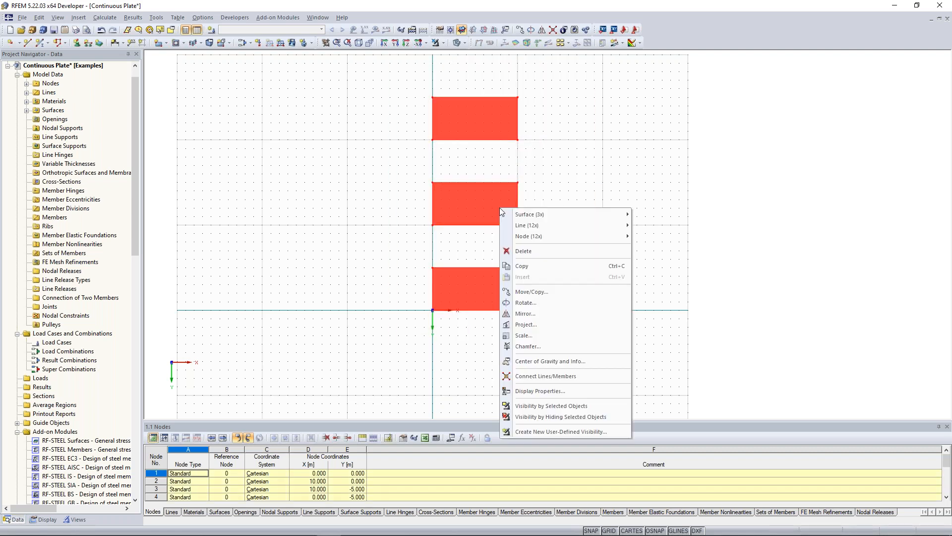
pyautogui.click(555, 292)
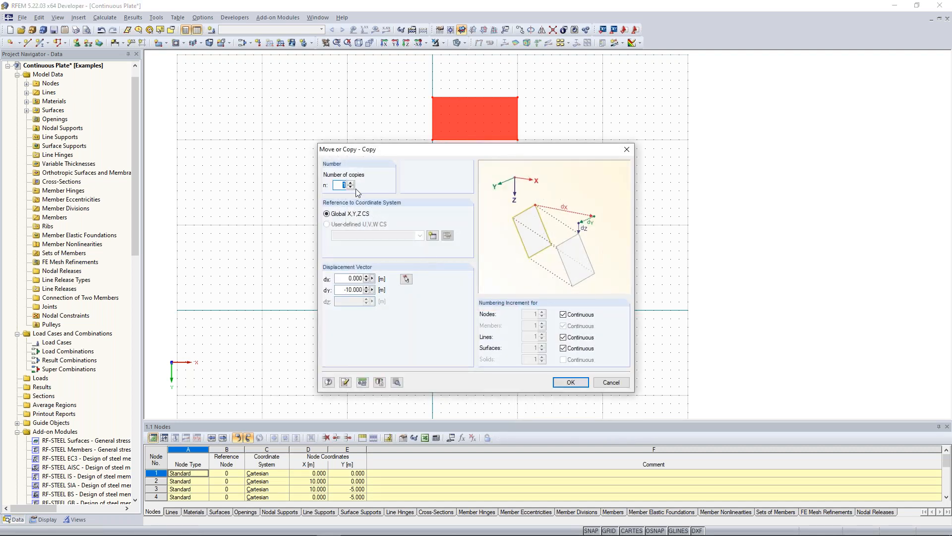
pyautogui.write('0')
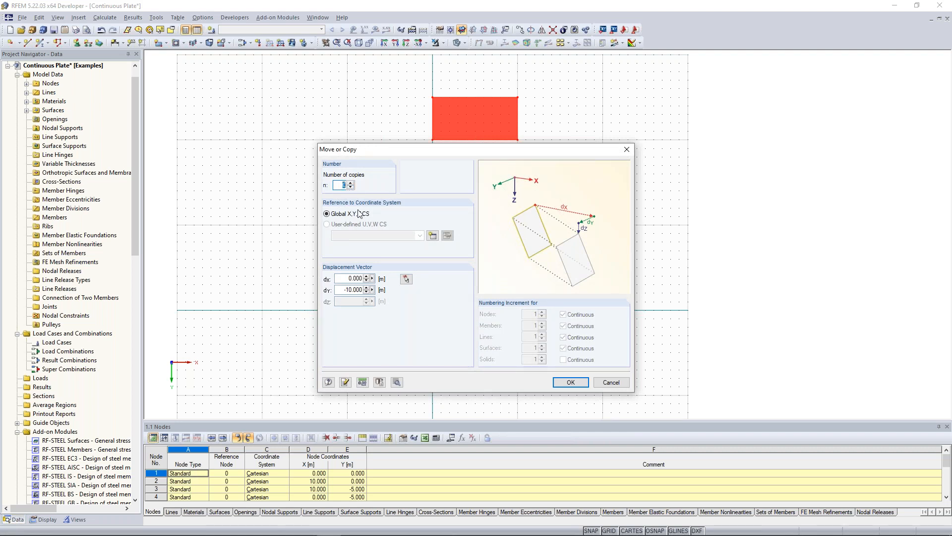
pyautogui.click(406, 279)
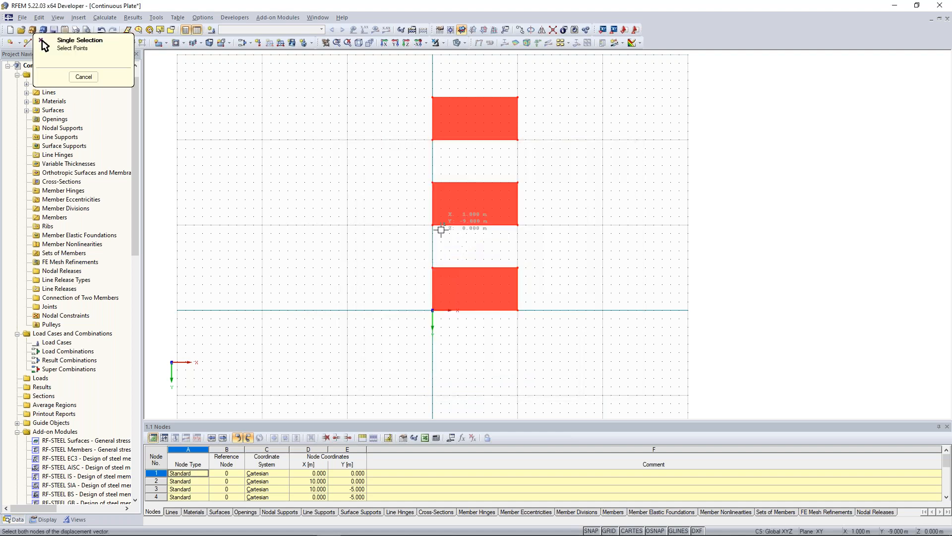
pyautogui.click(433, 225)
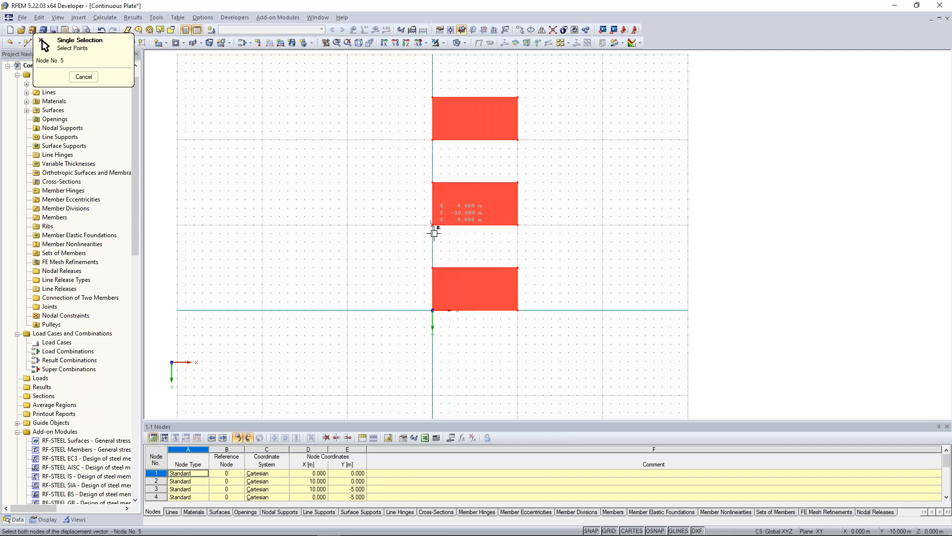
pyautogui.click(431, 310)
pyautogui.click(571, 382)
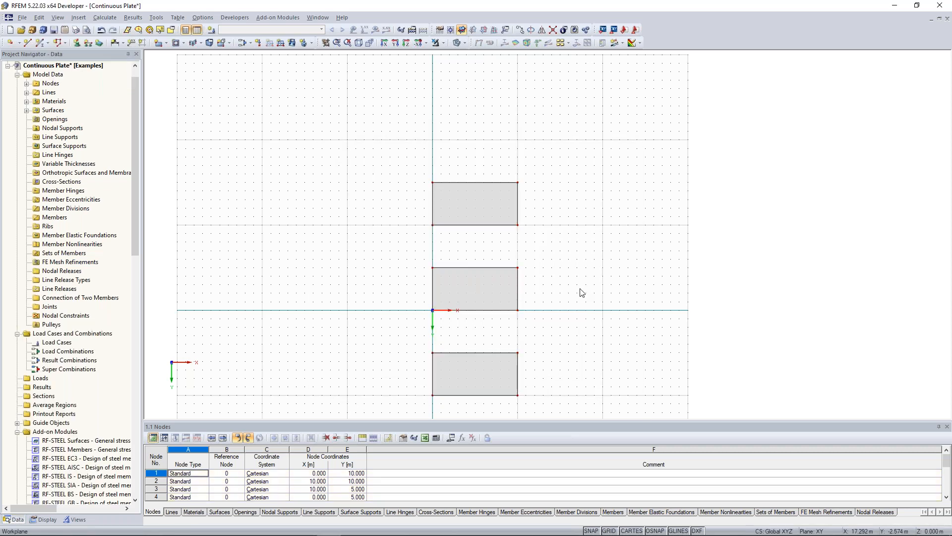
pyautogui.moveTo(576, 288); pyautogui.dragTo(578, 257, button='middle')
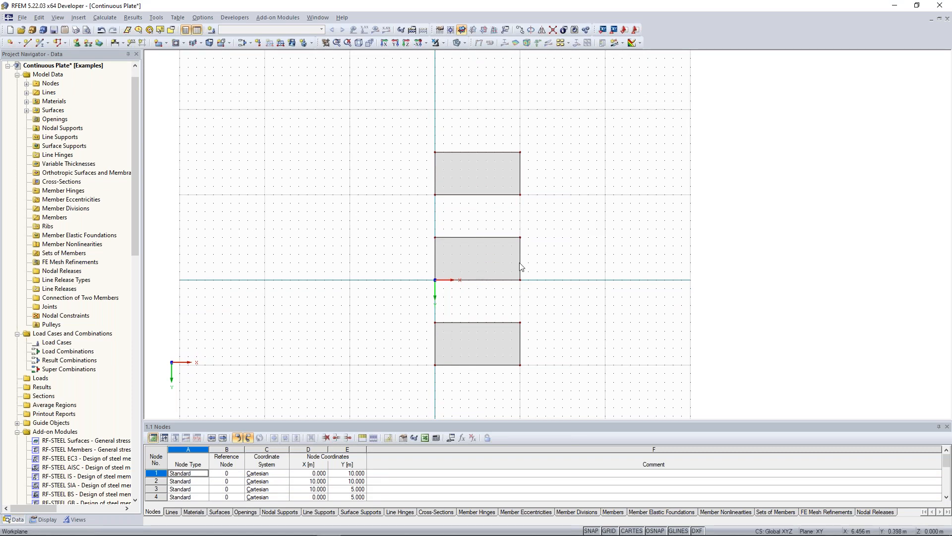
pyautogui.moveTo(564, 203); pyautogui.dragTo(559, 194, button='middle')
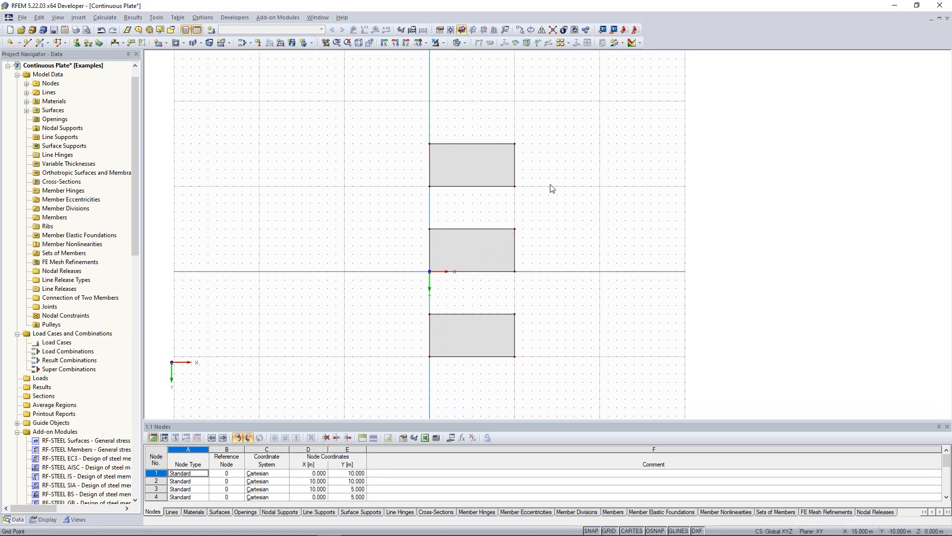
pyautogui.moveTo(363, 97); pyautogui.dragTo(593, 379)
pyautogui.moveTo(581, 158); pyautogui.dragTo(572, 175, button='middle')
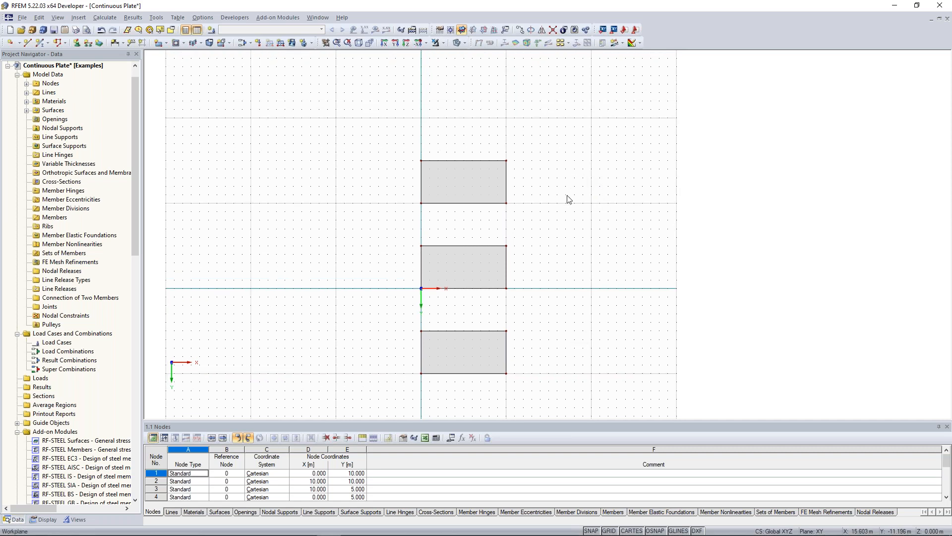
# Start a new beam member and create a rectangular 1000/300 mm cross-section in Concrete C30/37 for it
pyautogui.click(39, 43)
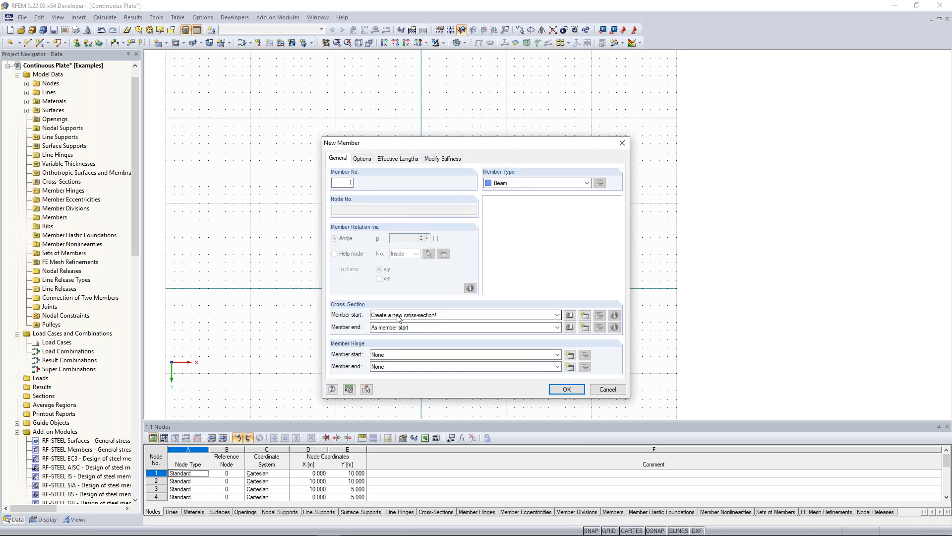
pyautogui.click(585, 318)
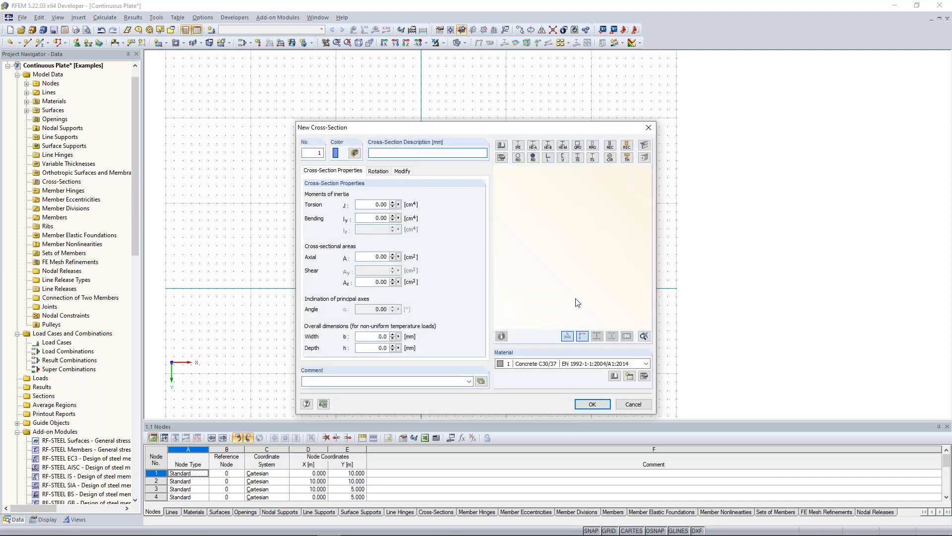
pyautogui.click(613, 149)
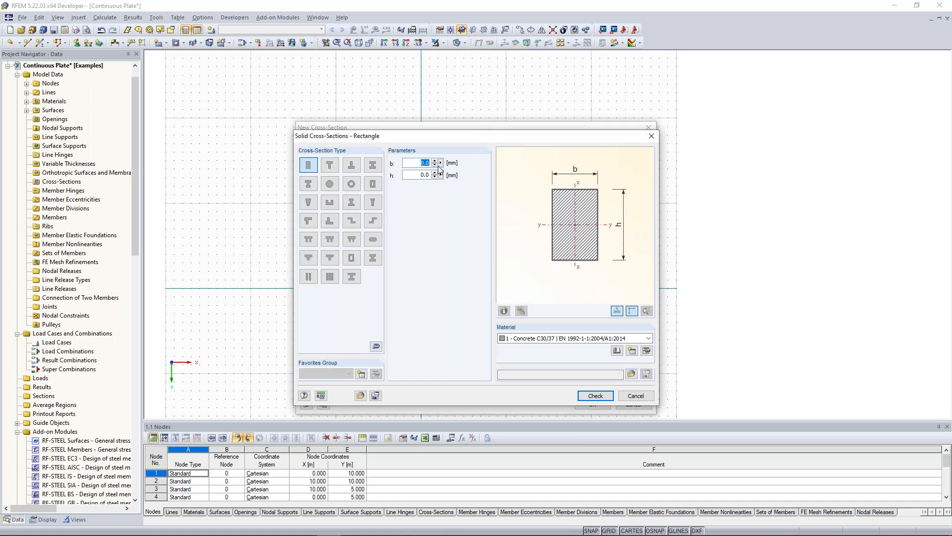
pyautogui.write('10')
pyautogui.click(431, 179)
pyautogui.write('300')
pyautogui.click(567, 339)
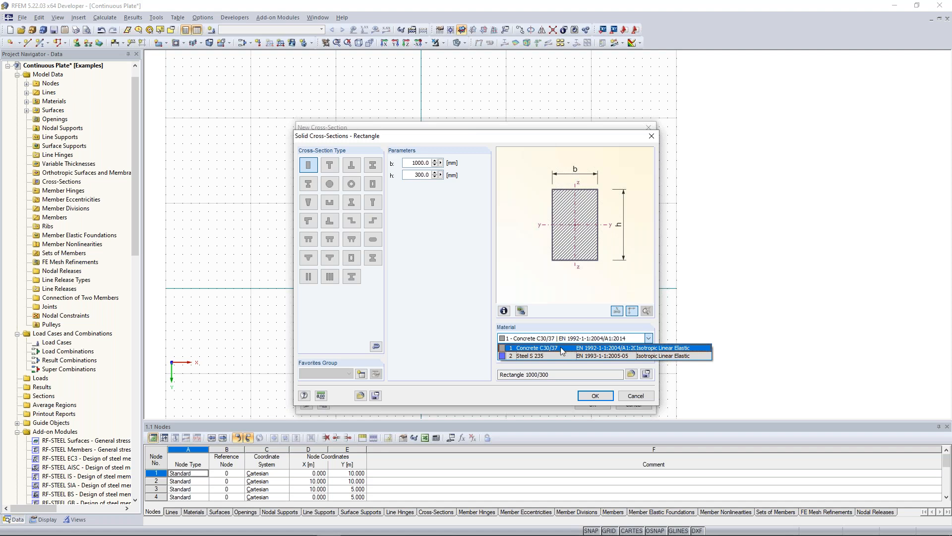
pyautogui.click(561, 347)
pyautogui.click(595, 395)
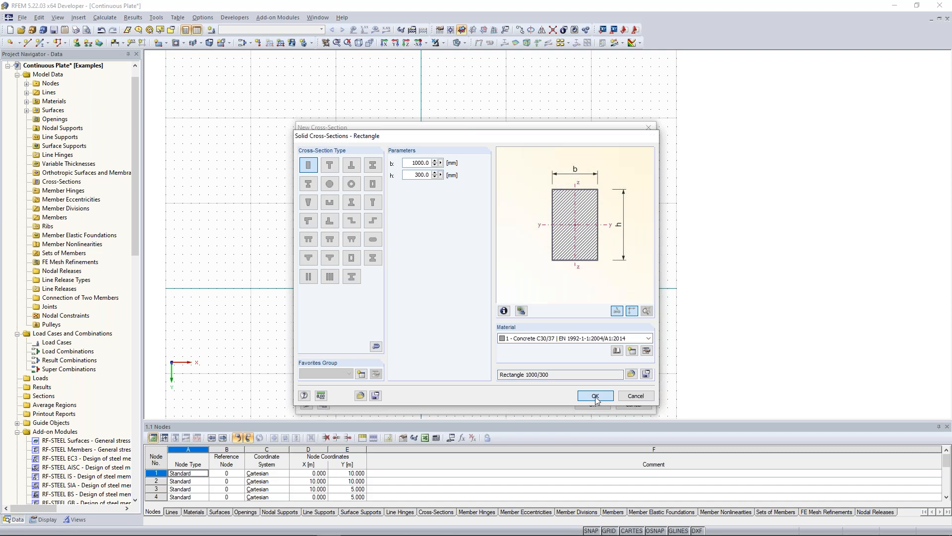
pyautogui.click(592, 404)
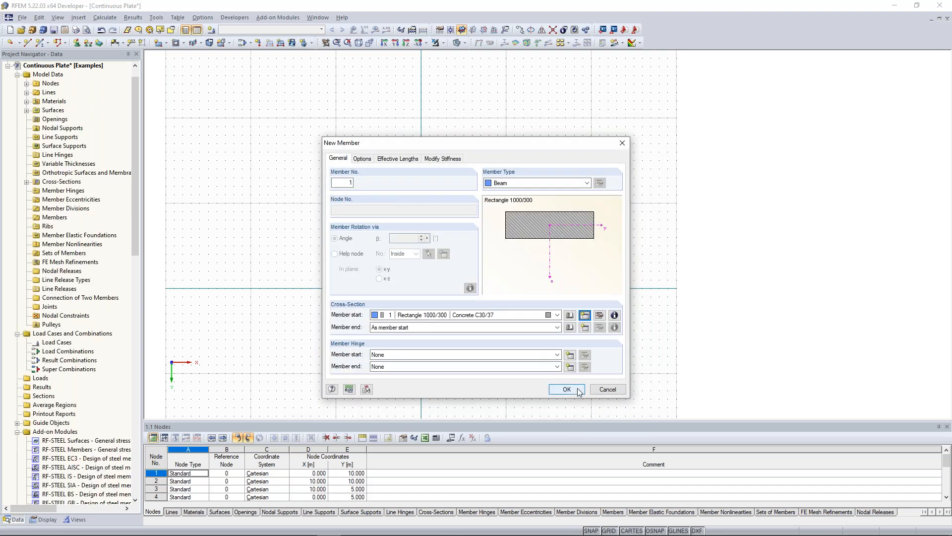
# Draw the beam member from X 0, Y -20 m to X 10, Y -20 m and end the command
pyautogui.click(566, 389)
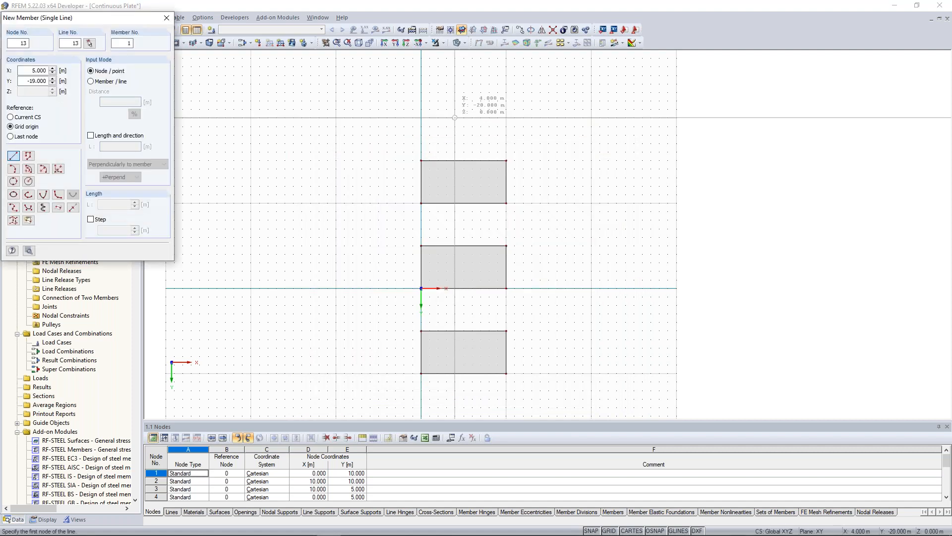
pyautogui.moveTo(429, 94); pyautogui.dragTo(428, 117, button='middle')
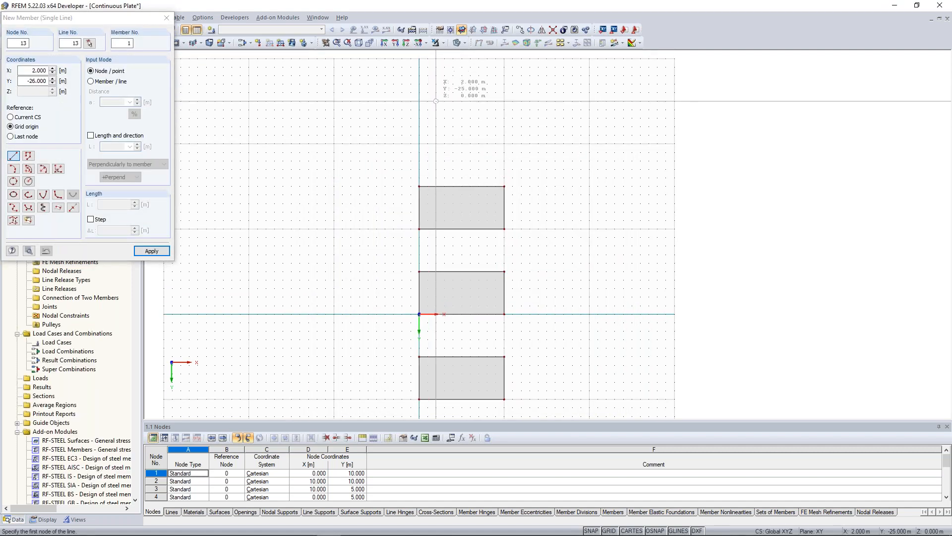
pyautogui.click(419, 143)
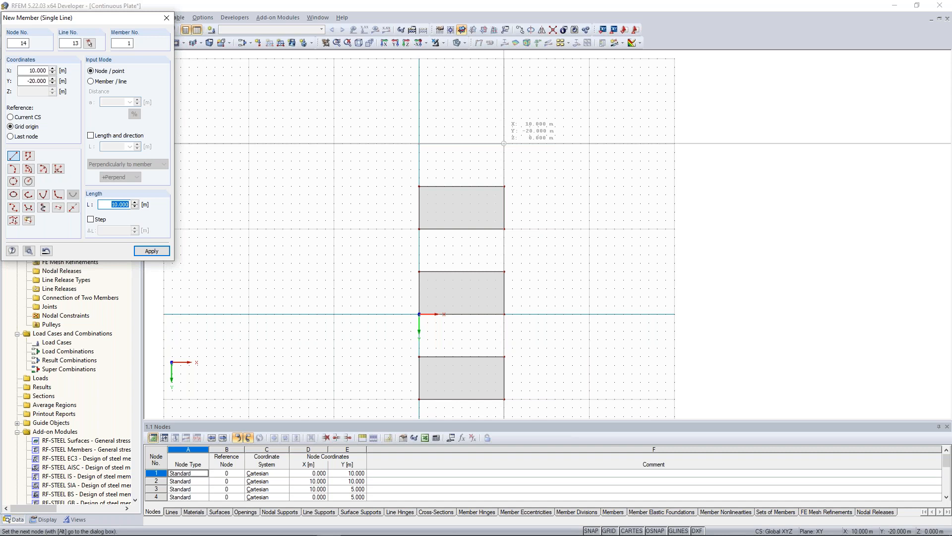
pyautogui.click(504, 143)
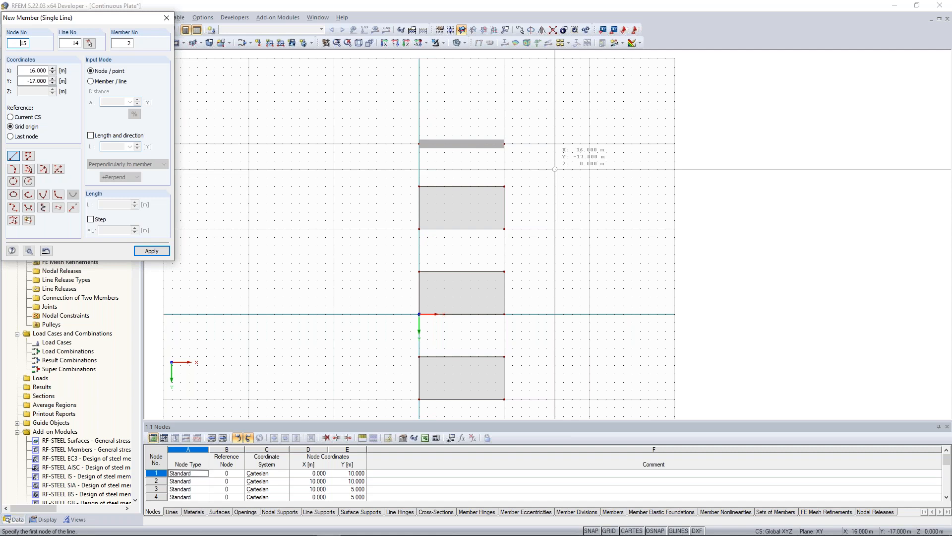
pyautogui.press('Escape')
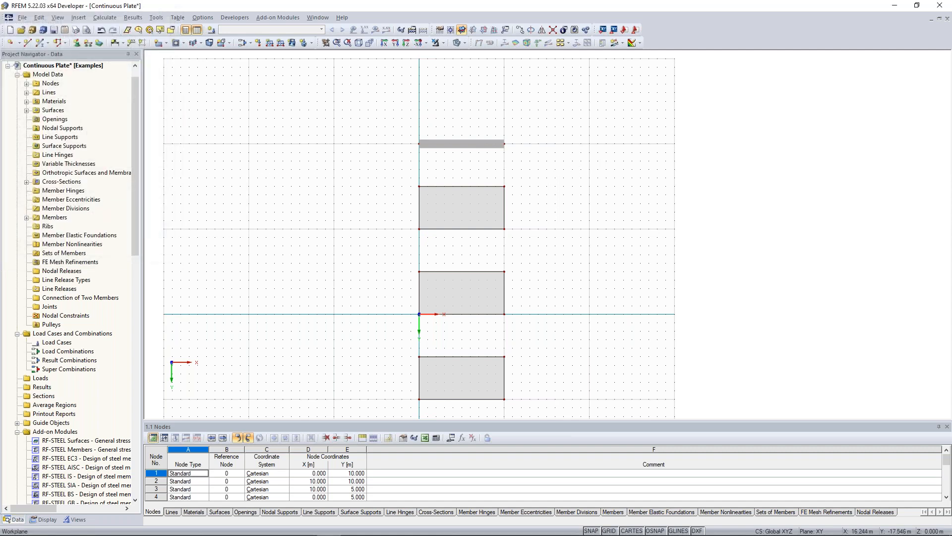
# Examine the beam and the three surfaces in a tilted 3D view, and return to the plan view
pyautogui.moveTo(565, 263); pyautogui.dragTo(565, 221, button='middle')
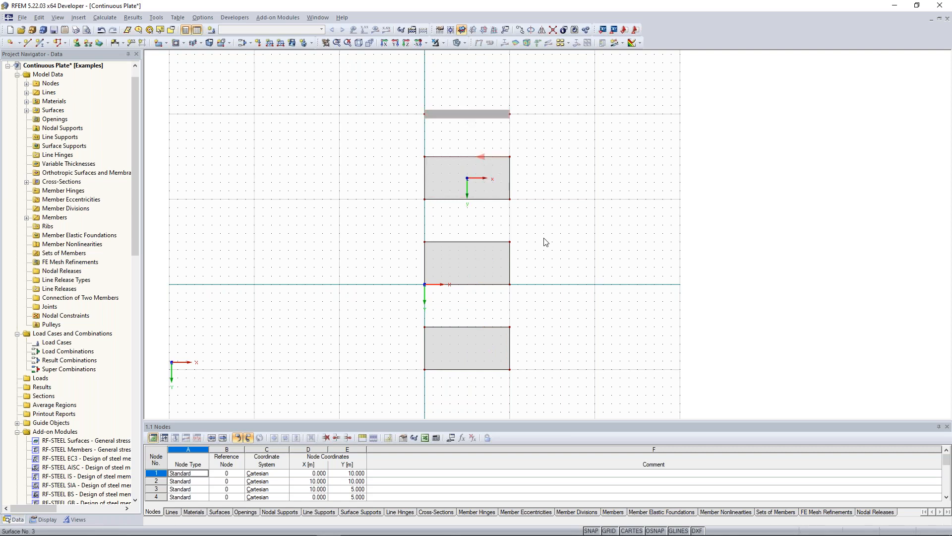
pyautogui.keyDown('ctrl'); pyautogui.moveTo(582, 286); pyautogui.dragTo(478, 233, button='middle'); pyautogui.keyUp('ctrl')
pyautogui.scroll(1, 478, 233)
pyautogui.moveTo(380, 211); pyautogui.dragTo(389, 219, button='middle')
pyautogui.scroll(3, 390, 273)
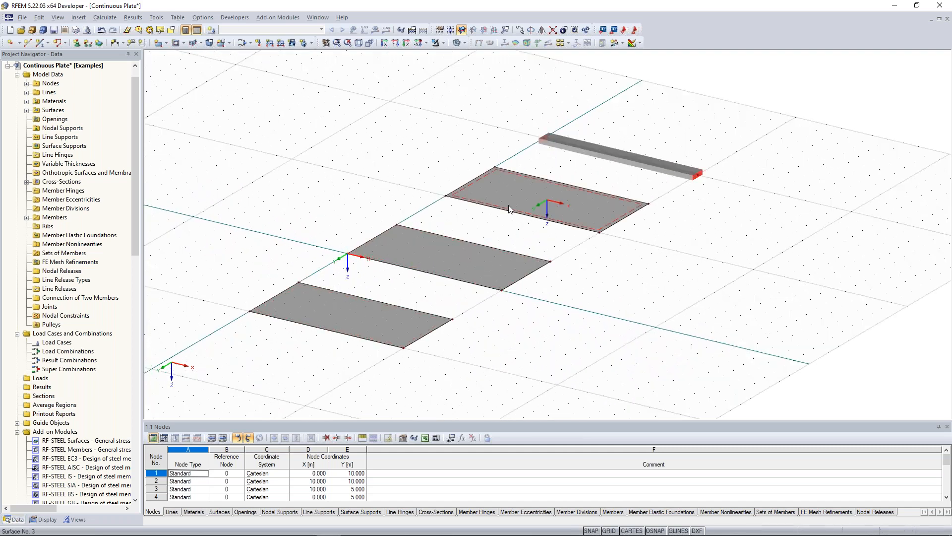
pyautogui.moveTo(610, 128); pyautogui.dragTo(641, 176)
pyautogui.click(630, 158)
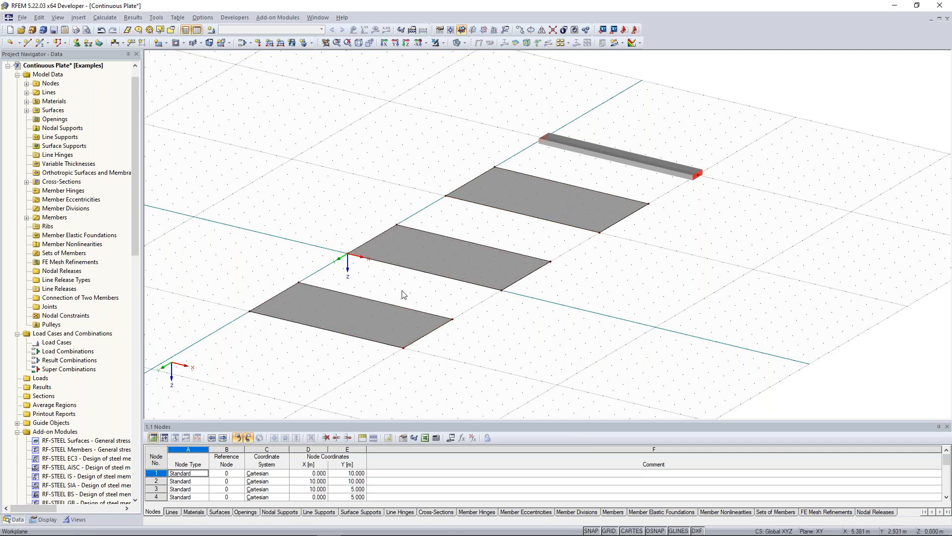
pyautogui.moveTo(402, 290); pyautogui.dragTo(433, 266, button='middle')
pyautogui.keyDown('ctrl'); pyautogui.moveTo(434, 266); pyautogui.dragTo(461, 268, button='middle'); pyautogui.keyUp('ctrl')
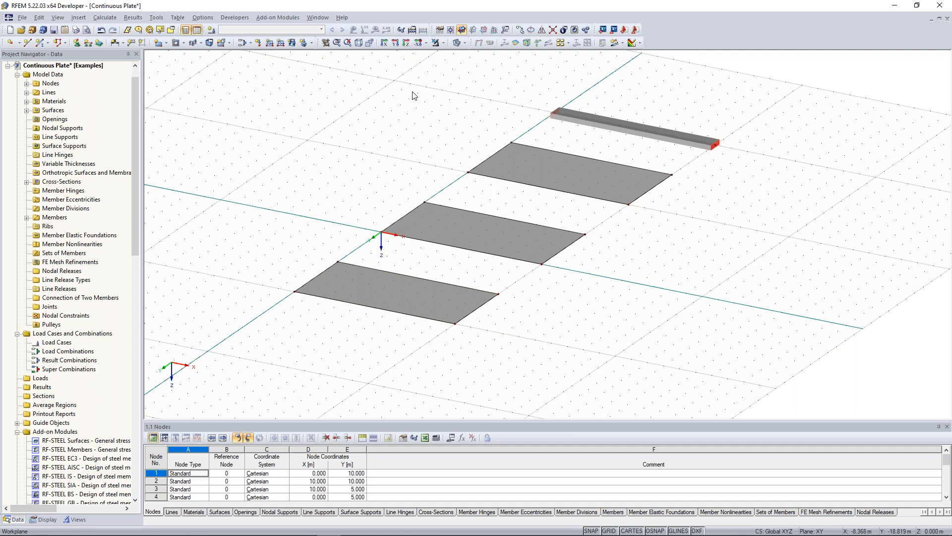
pyautogui.click(405, 43)
pyautogui.moveTo(352, 215)
pyautogui.mouseDown(button='middle')
pyautogui.moveTo(326, 217)
pyautogui.moveTo(344, 211)
pyautogui.mouseUp(button='middle')
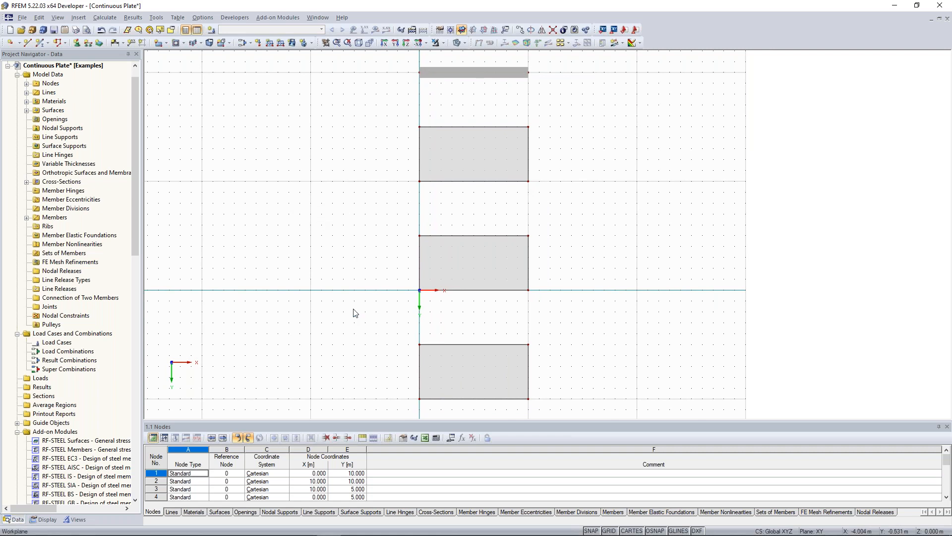
# Divide the edge line at Y 10 m of the first surface graphically at its midpoint and end the command
pyautogui.rightClick(473, 403)
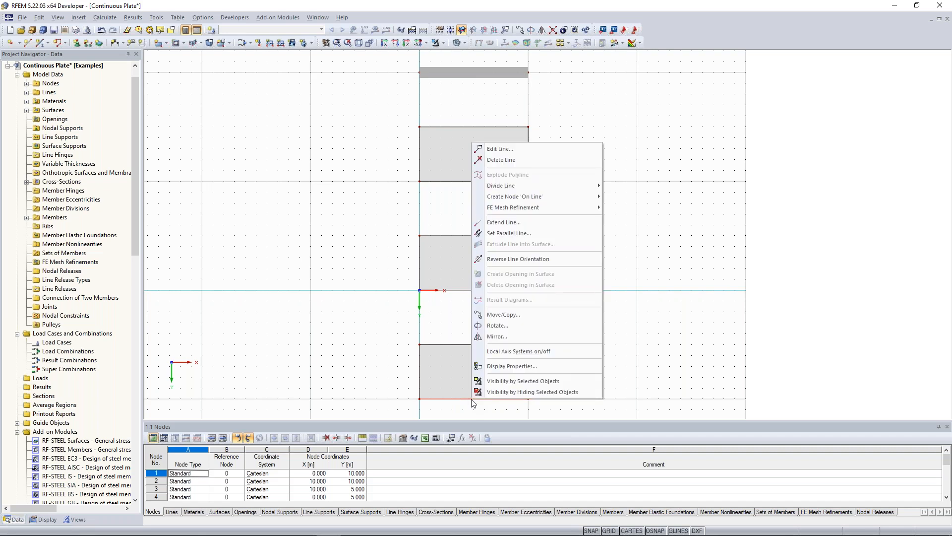
pyautogui.moveTo(574, 191)
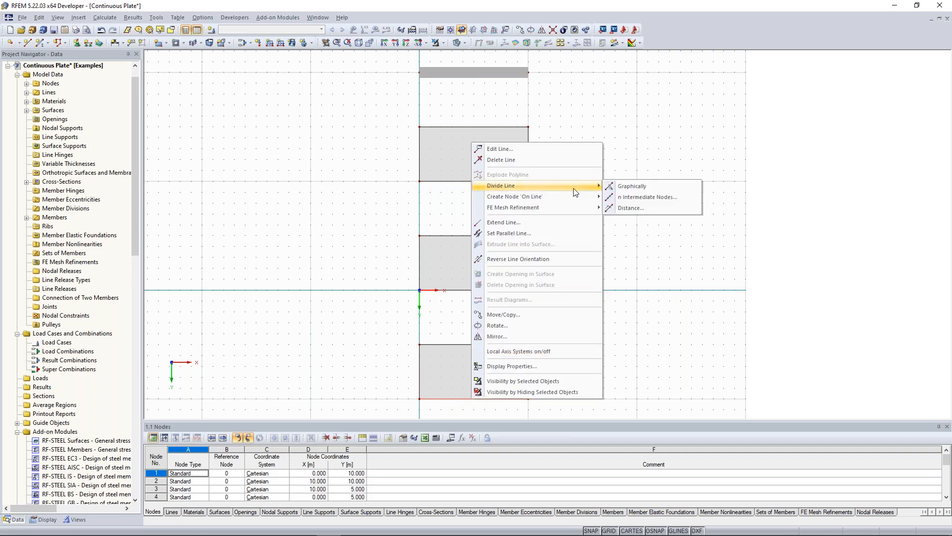
pyautogui.click(664, 190)
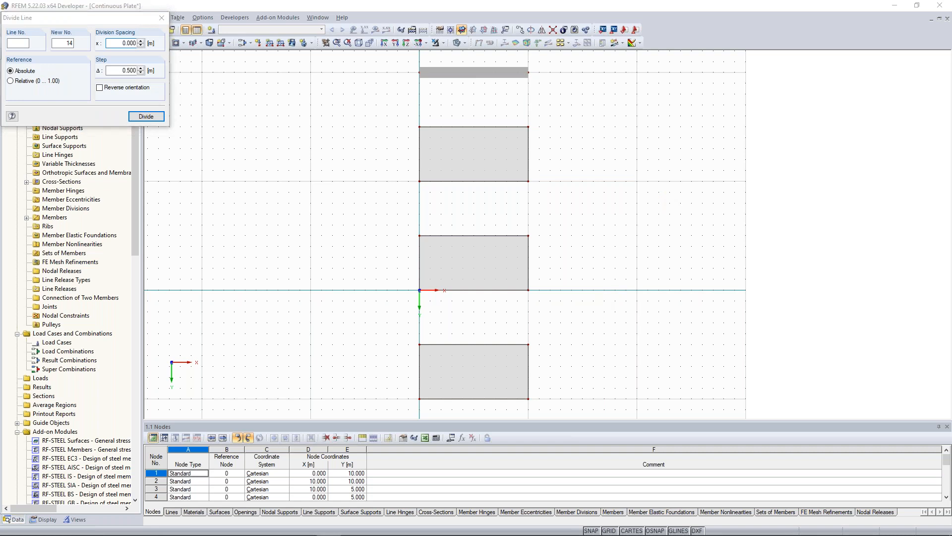
pyautogui.moveTo(665, 190); pyautogui.dragTo(688, 139, button='middle')
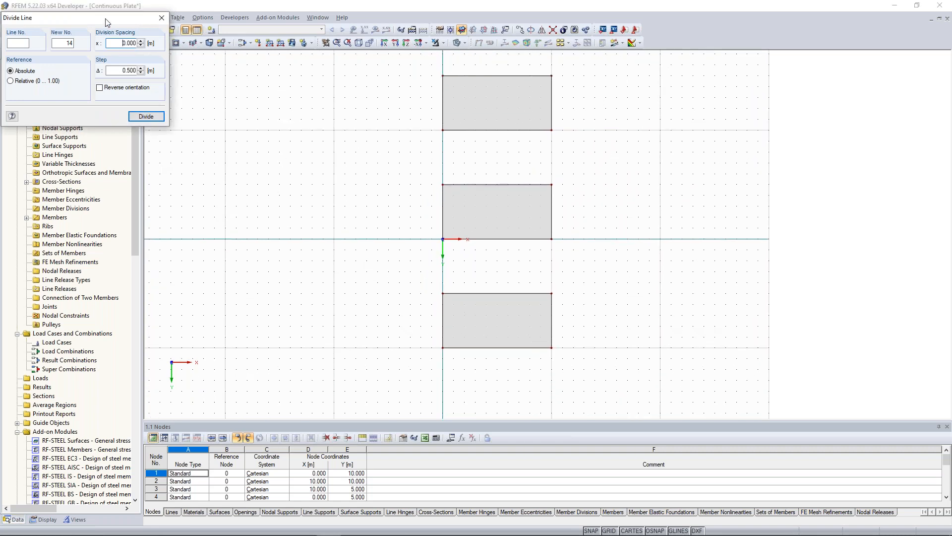
pyautogui.moveTo(106, 21); pyautogui.dragTo(295, 114)
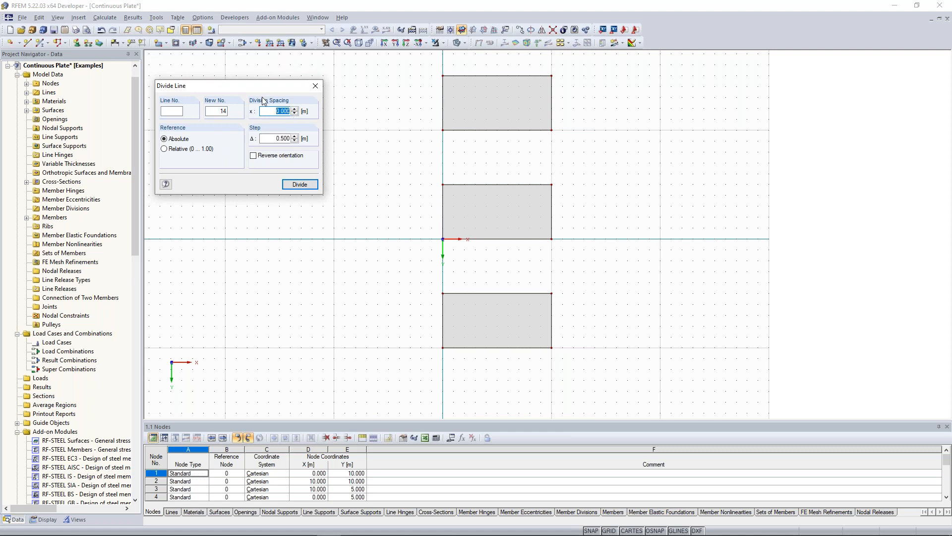
pyautogui.click(270, 112)
pyautogui.moveTo(275, 141); pyautogui.dragTo(291, 140)
pyautogui.click(275, 141)
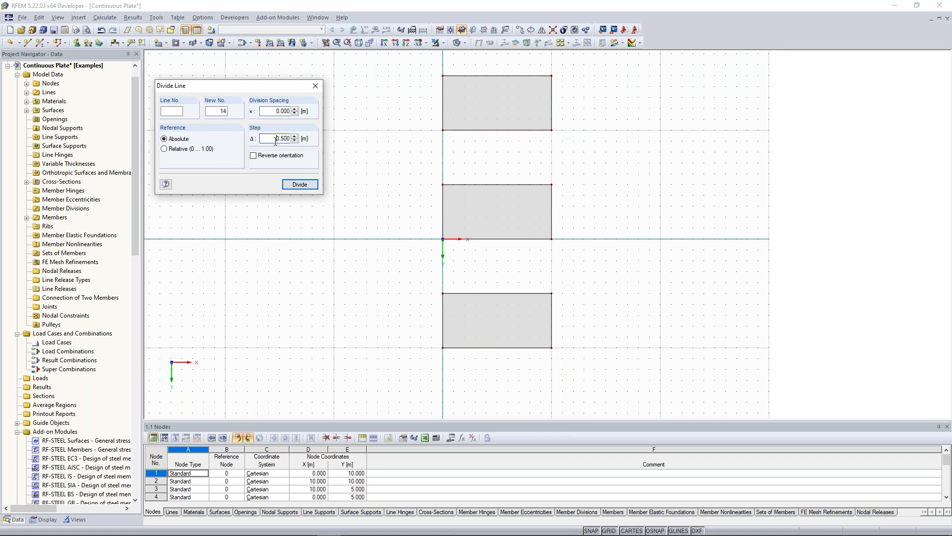
pyautogui.click(498, 350)
pyautogui.press('Escape')
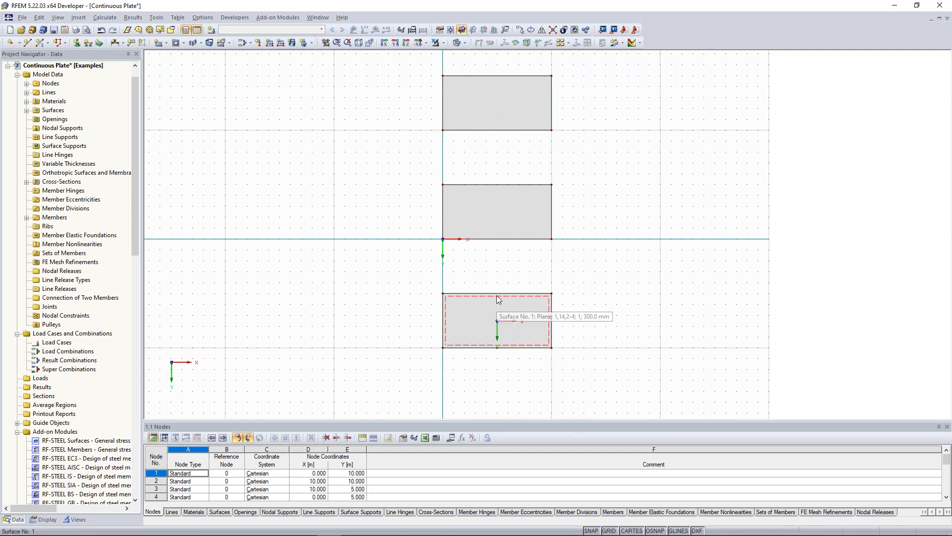
pyautogui.moveTo(633, 258); pyautogui.dragTo(581, 241, button='middle')
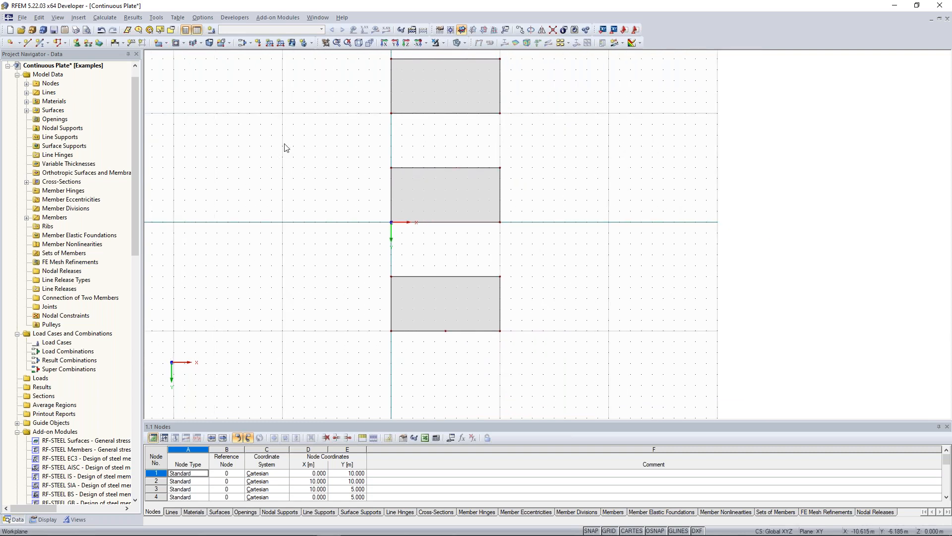
# Draw a line across the first surface from X 5, Y 10 m to X 5, Y 5 m and end the command
pyautogui.click(29, 43)
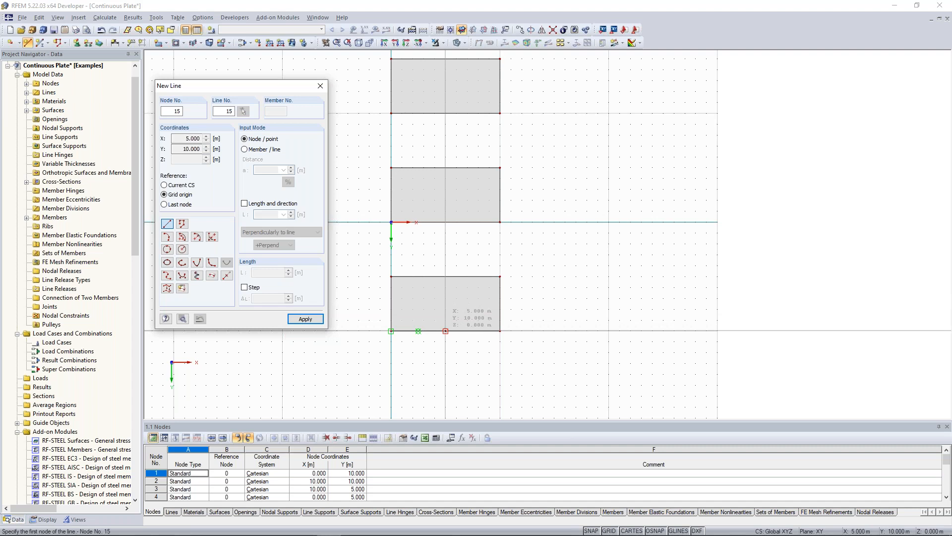
pyautogui.click(445, 331)
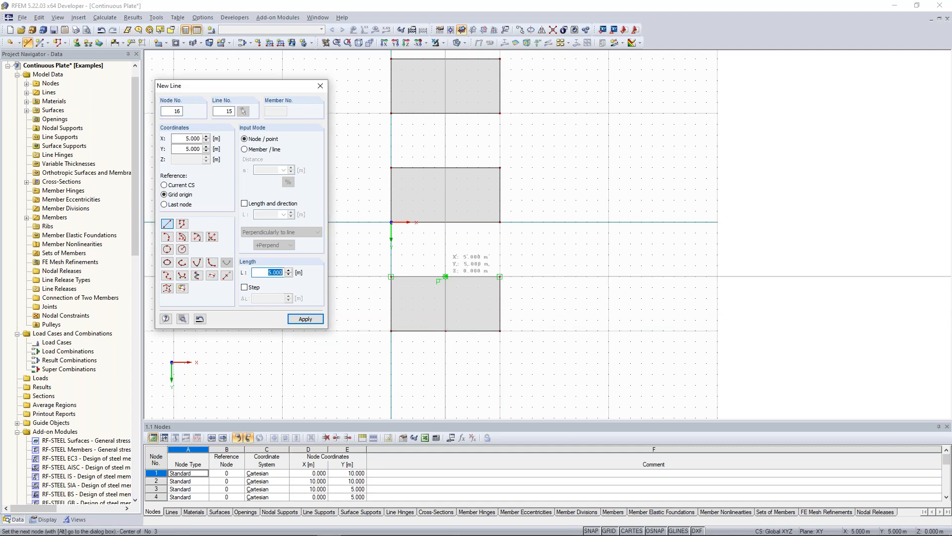
pyautogui.click(446, 276)
pyautogui.rightClick(548, 296)
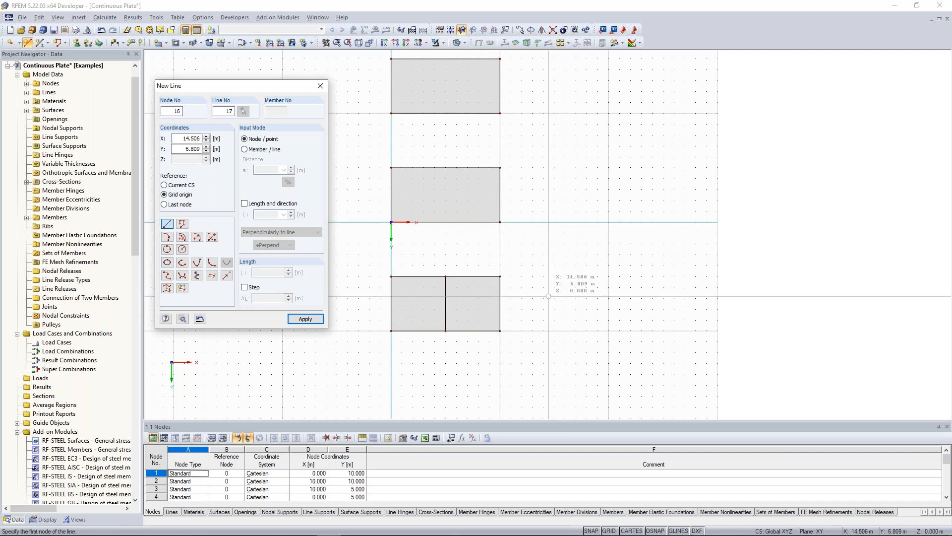
pyautogui.rightClick(548, 296)
pyautogui.moveTo(563, 266); pyautogui.dragTo(582, 268, button='middle')
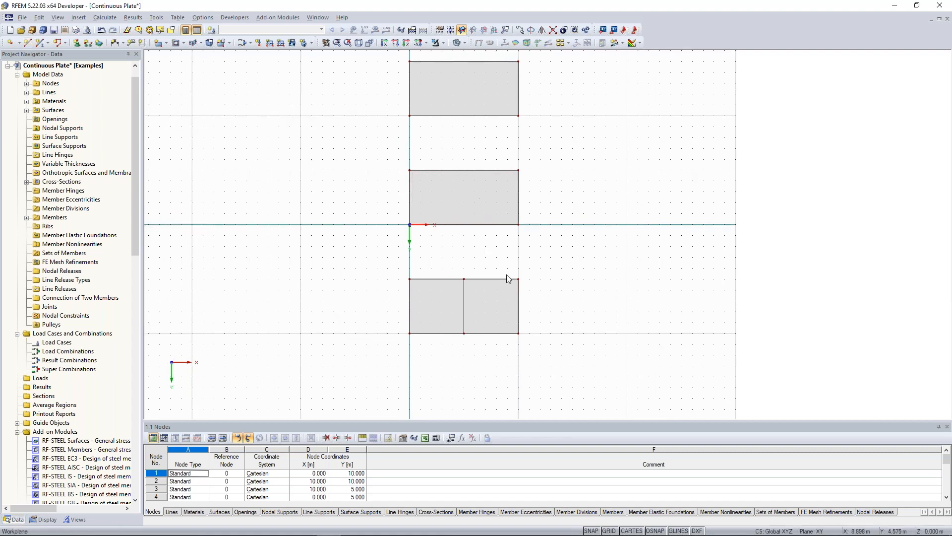
# Divide the second surface's edge line at Y 0 m using 1 new intermediate node
pyautogui.scroll(2, 486, 246)
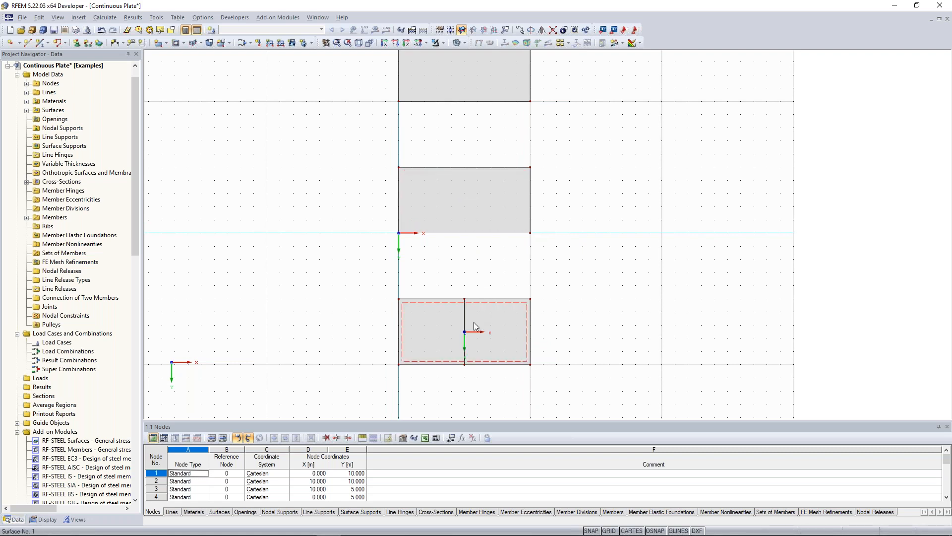
pyautogui.rightClick(470, 237)
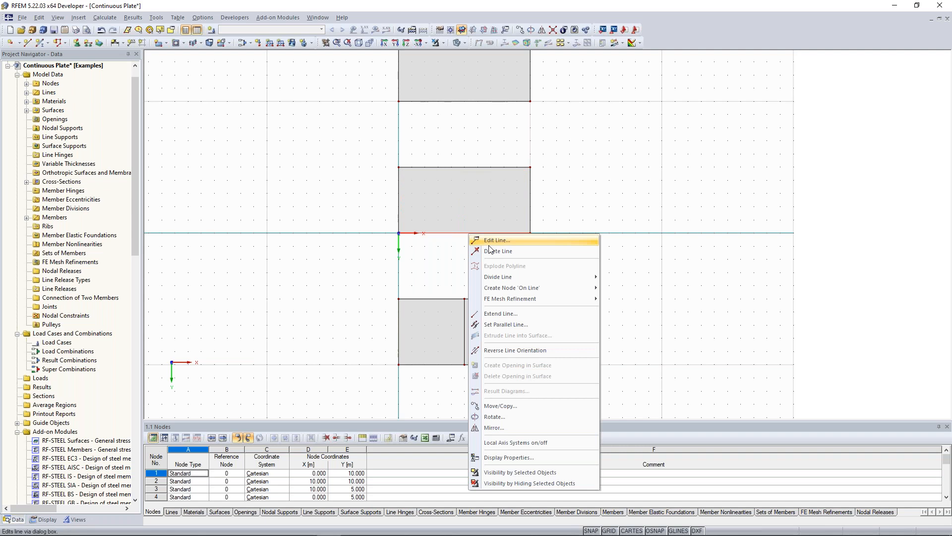
pyautogui.moveTo(551, 276)
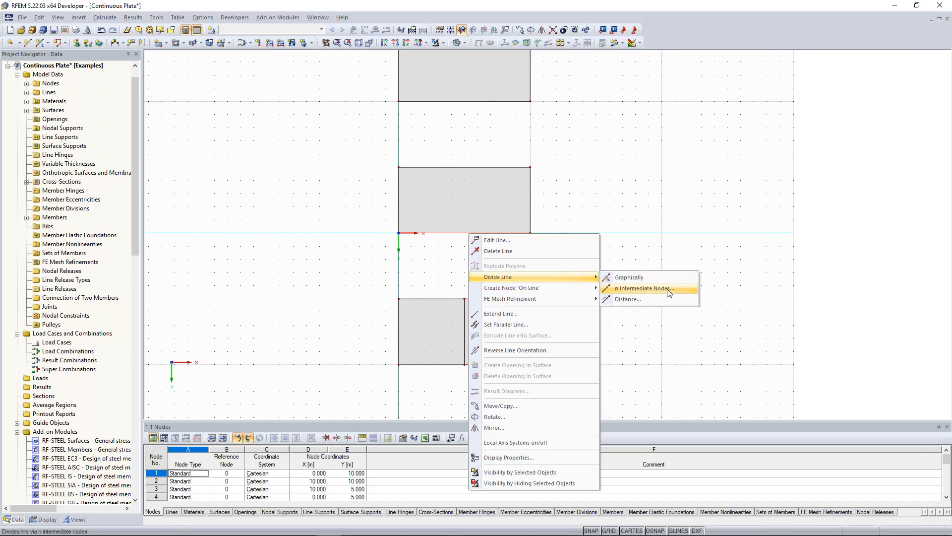
pyautogui.click(644, 288)
pyautogui.moveTo(491, 177); pyautogui.dragTo(717, 142)
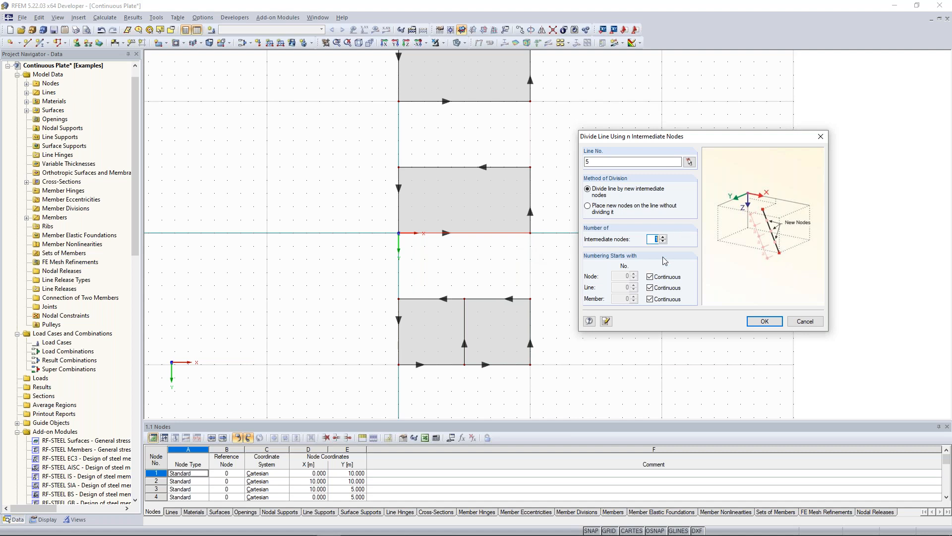
pyautogui.moveTo(654, 142); pyautogui.dragTo(668, 131)
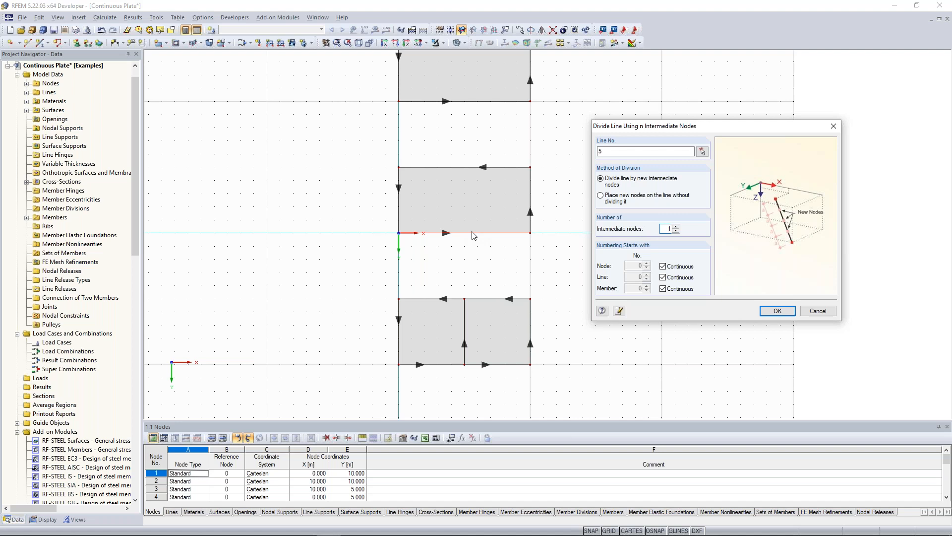
pyautogui.doubleClick(666, 229)
pyautogui.click(777, 311)
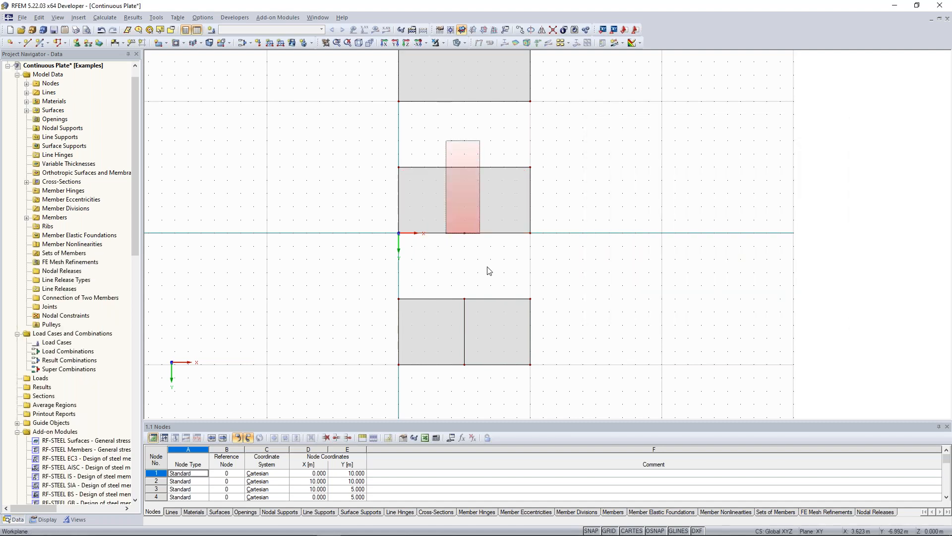
# Draw a line across the second surface from X 5, Y 0 m to X 5, Y -5 m and end the command
pyautogui.moveTo(479, 203); pyautogui.dragTo(478, 212, button='middle')
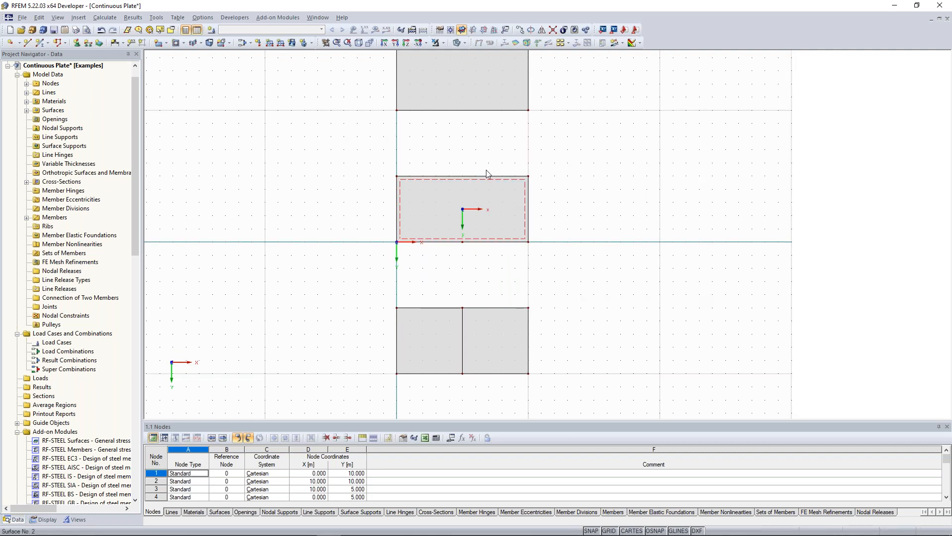
pyautogui.click(31, 44)
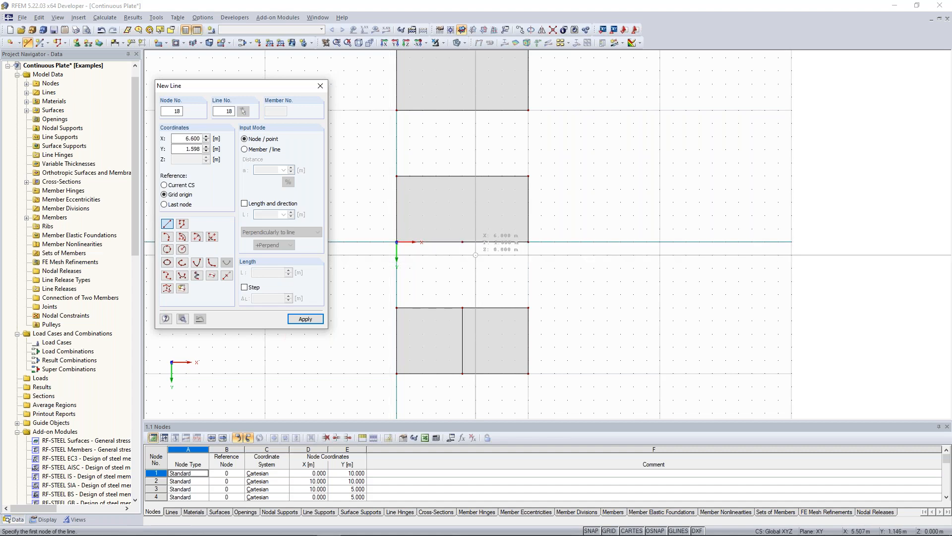
pyautogui.click(462, 242)
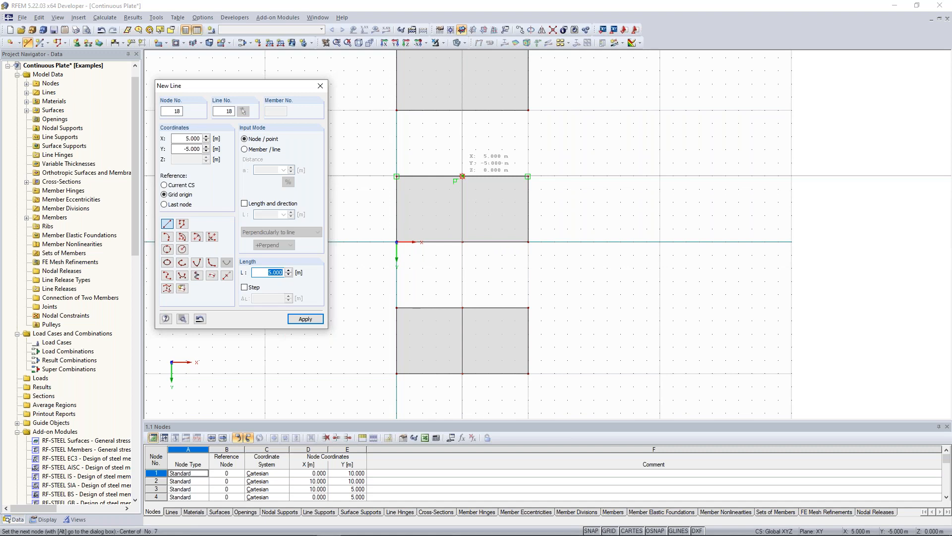
pyautogui.click(462, 176)
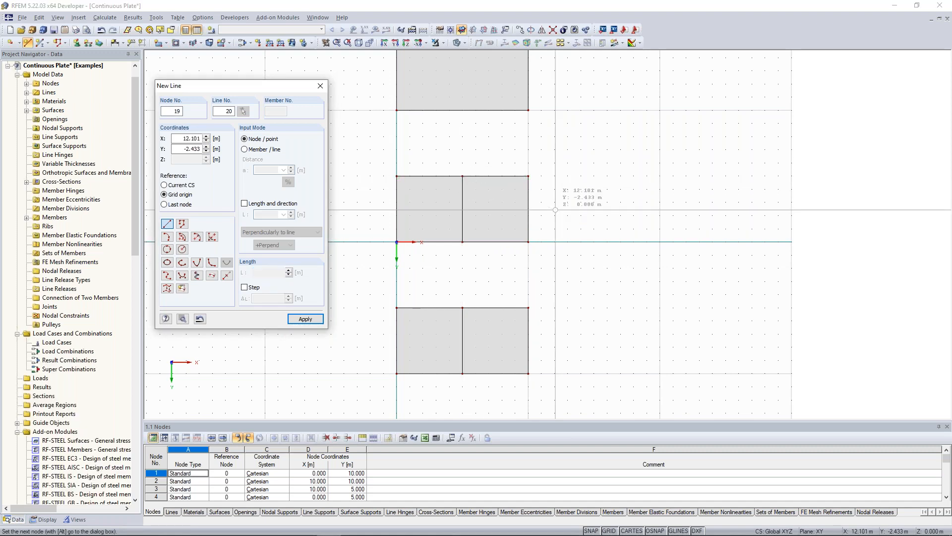
pyautogui.press('Escape')
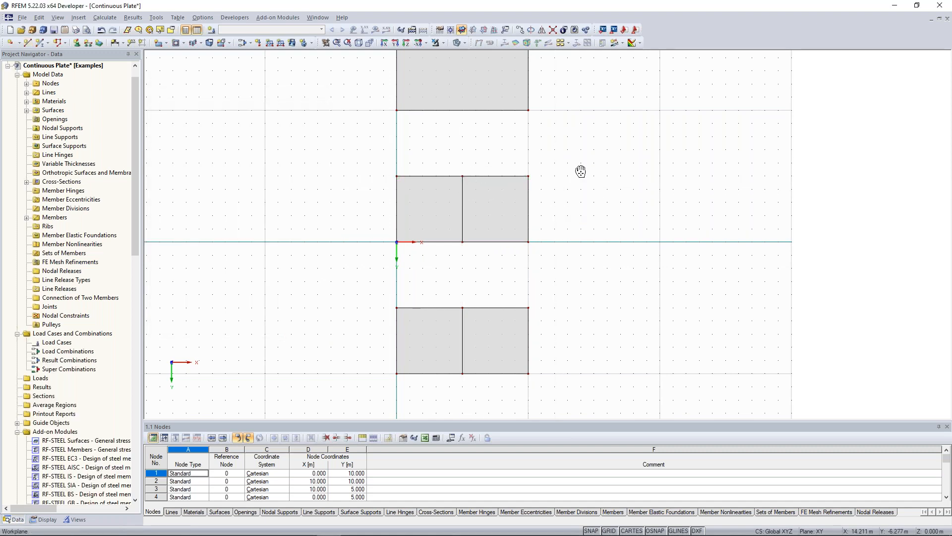
# Try copying the second surface's dividing line to the middle of the third surface, and undo the copy
pyautogui.moveTo(578, 170); pyautogui.dragTo(570, 192, button='middle')
pyautogui.scroll(-1, 575, 181)
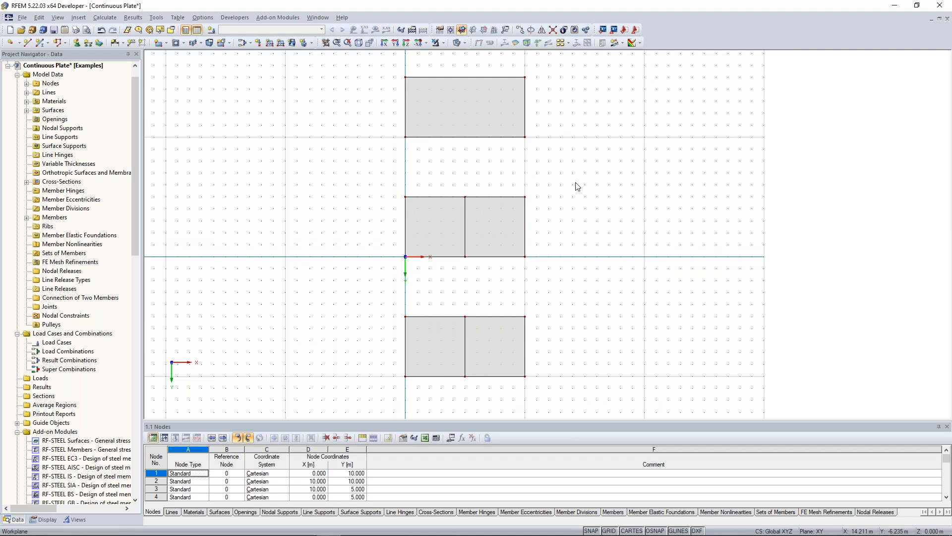
pyautogui.moveTo(598, 218); pyautogui.dragTo(595, 221, button='middle')
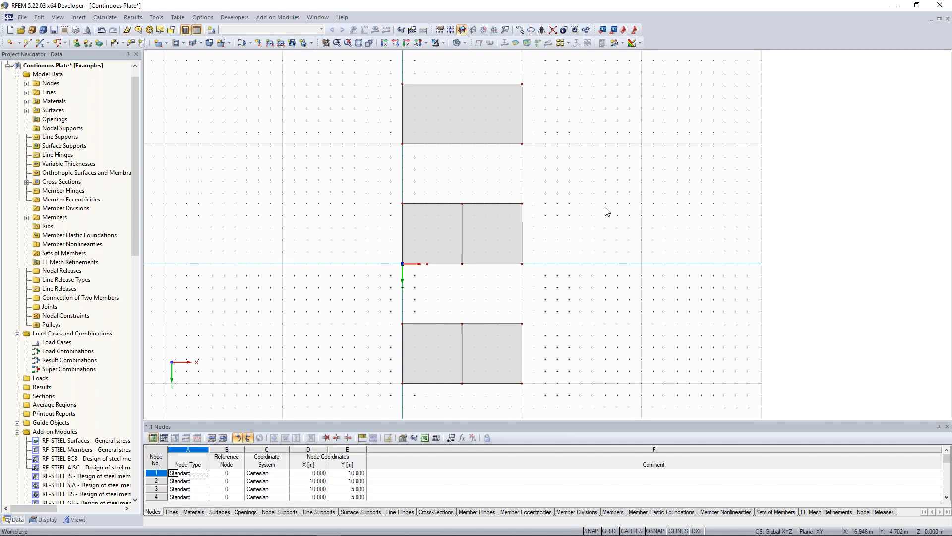
pyautogui.moveTo(602, 204); pyautogui.dragTo(591, 224, button='middle')
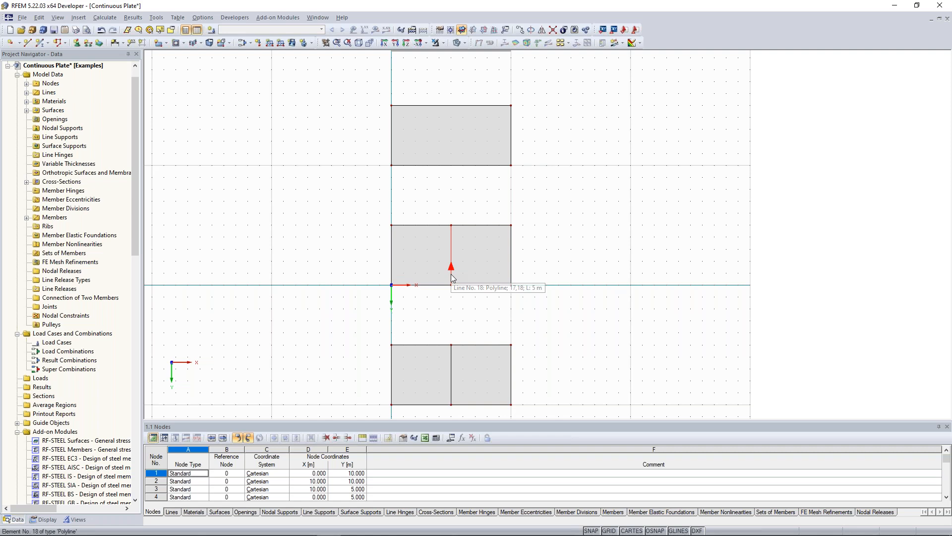
pyautogui.keyDown('ctrl'); pyautogui.moveTo(477, 255); pyautogui.dragTo(455, 168); pyautogui.keyUp('ctrl')
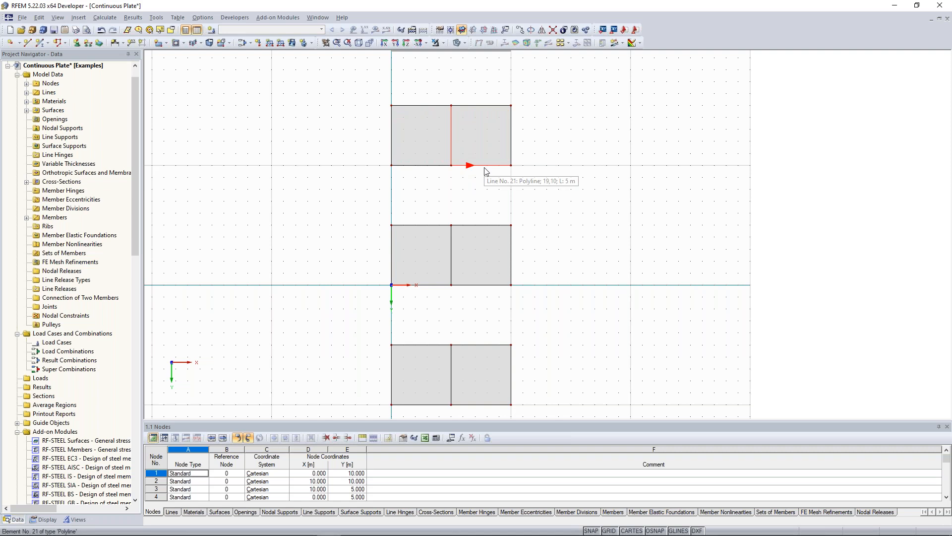
pyautogui.click(591, 179)
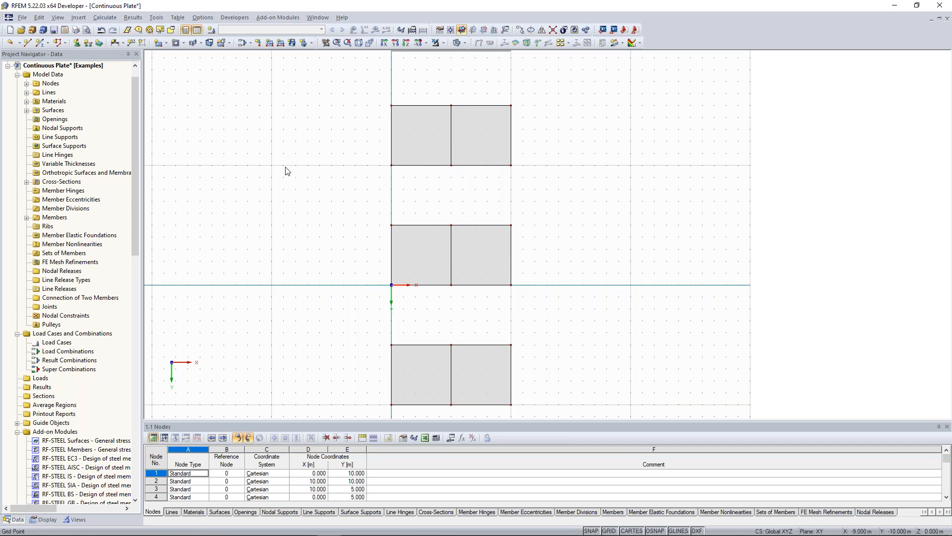
pyautogui.hotkey('ctrl', 'z')
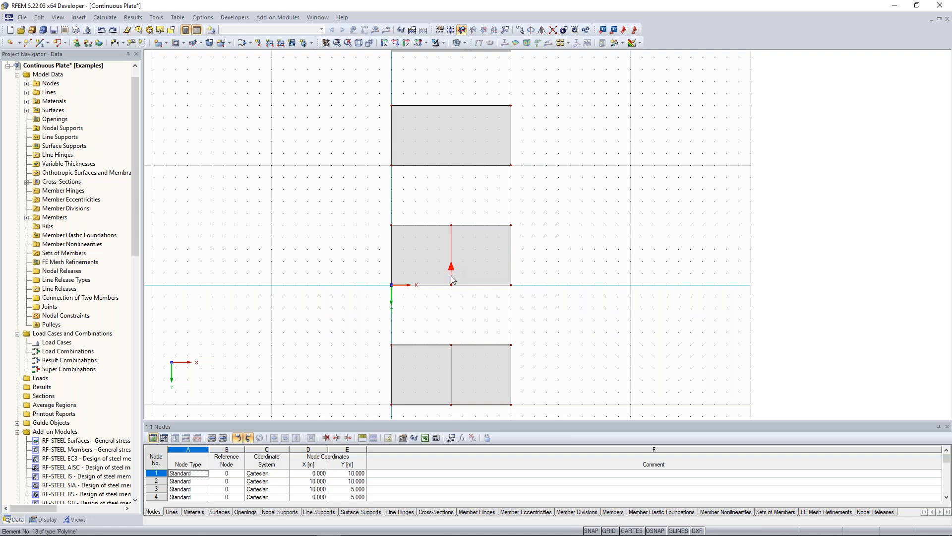
# Copy the second surface's dividing line onto the third surface, starting at X 5, Y -10 m, and clear the selection
pyautogui.moveTo(451, 275); pyautogui.dragTo(452, 167)
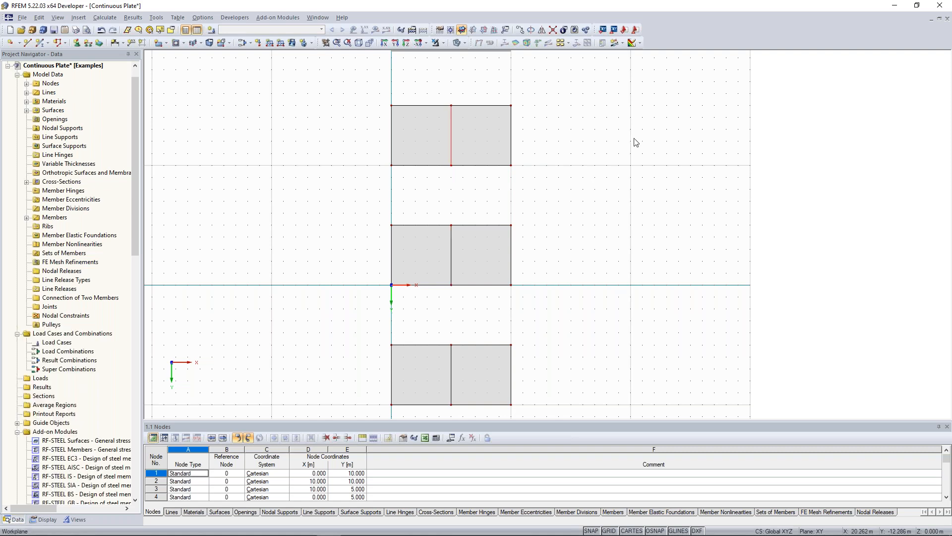
pyautogui.click(616, 150)
pyautogui.scroll(-1, 614, 150)
pyautogui.scroll(-1, 604, 154)
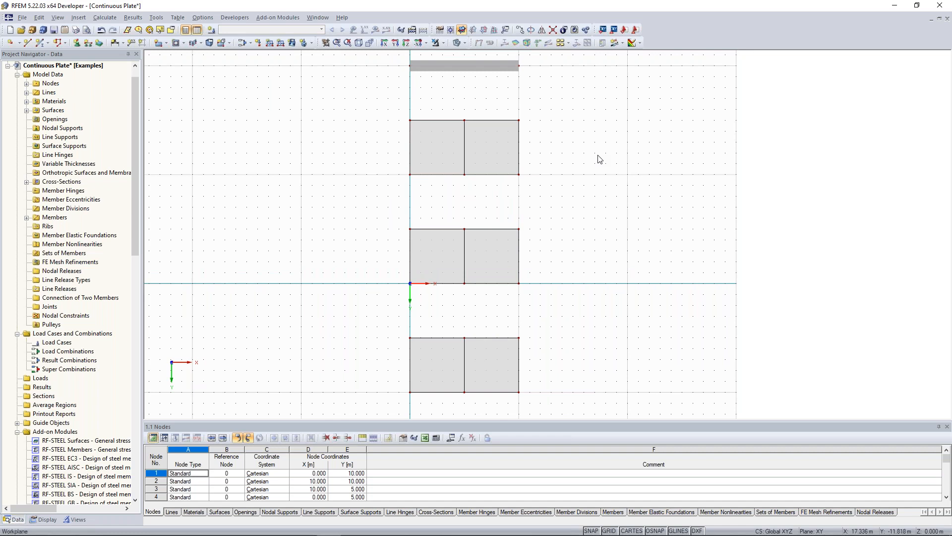
# Divide the beam member at Y -20 m by distance, placing a new intermediate node 5 m from the member start
pyautogui.moveTo(599, 151); pyautogui.dragTo(584, 171, button='middle')
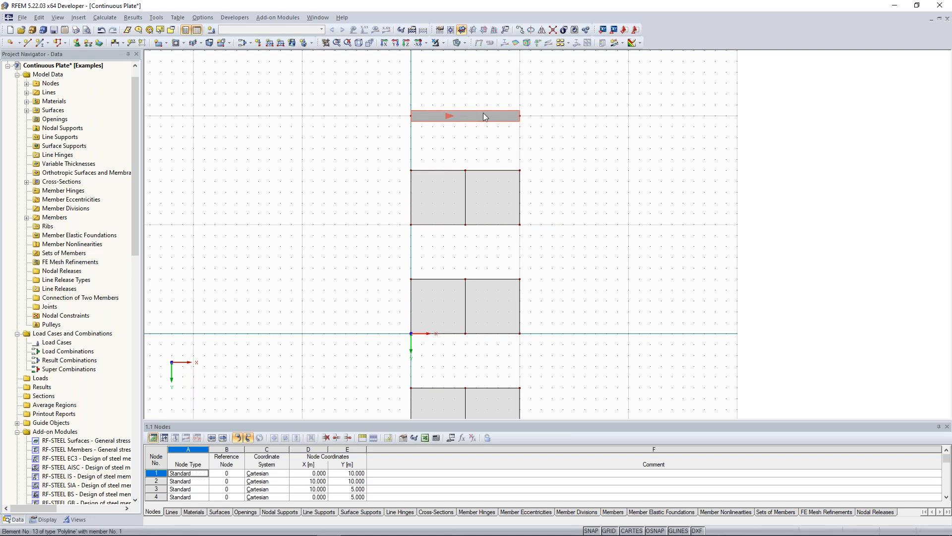
pyautogui.scroll(1, 485, 117)
pyautogui.moveTo(475, 107); pyautogui.dragTo(477, 130, button='middle')
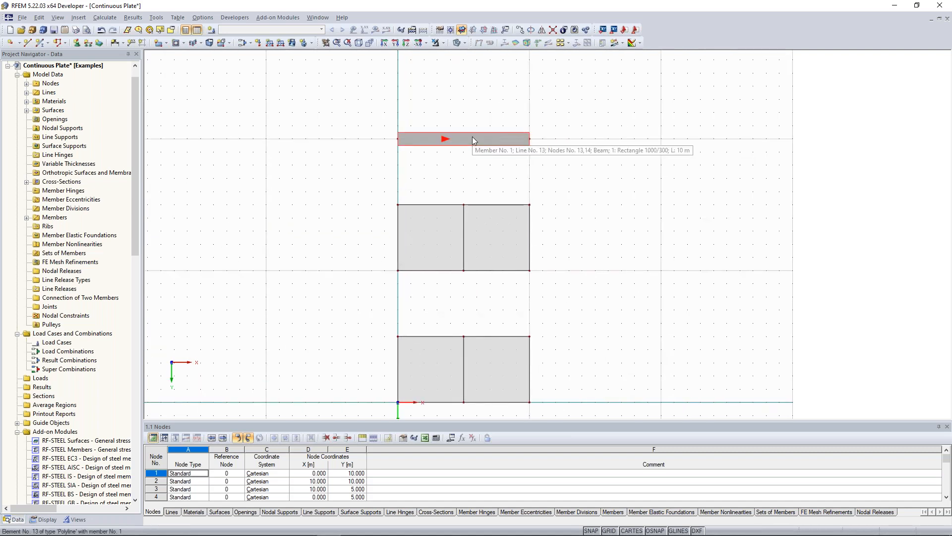
pyautogui.scroll(1, 473, 136)
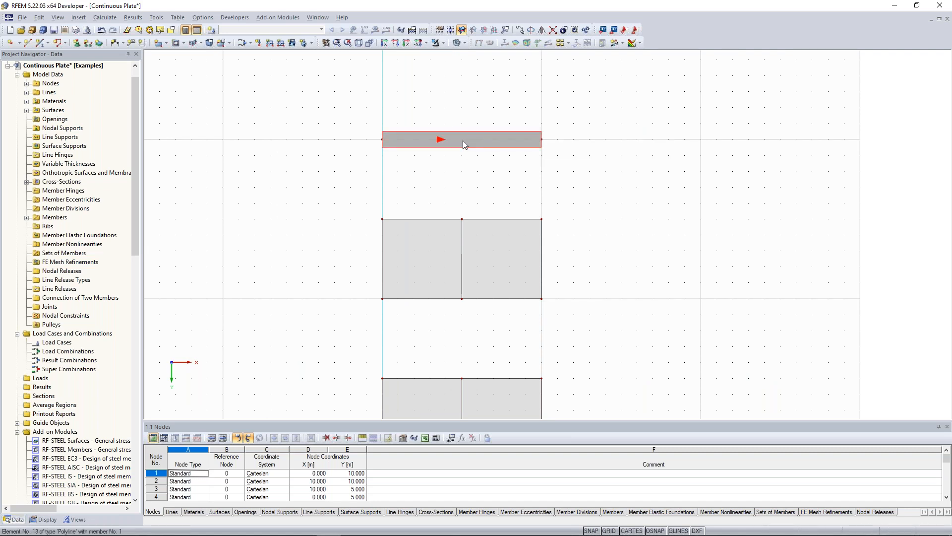
pyautogui.rightClick(463, 141)
pyautogui.moveTo(506, 209)
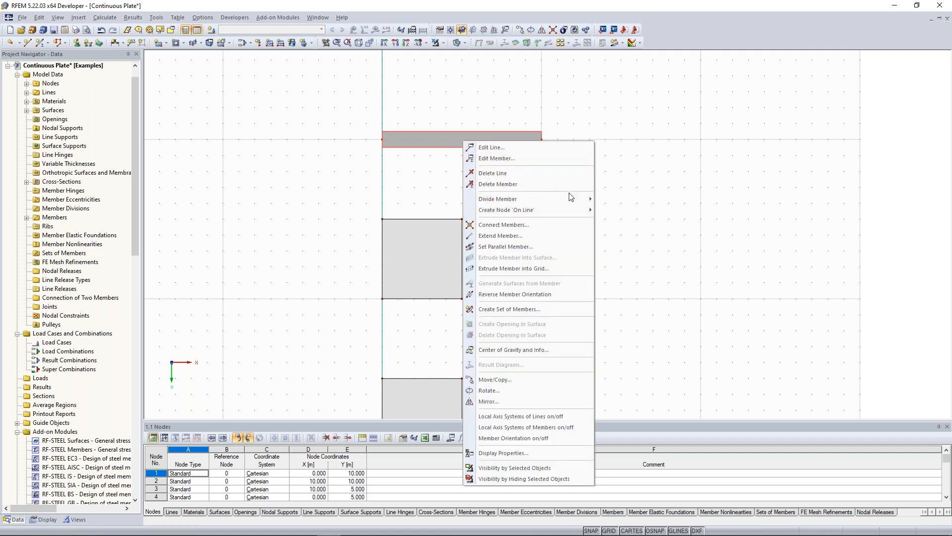
pyautogui.moveTo(546, 202)
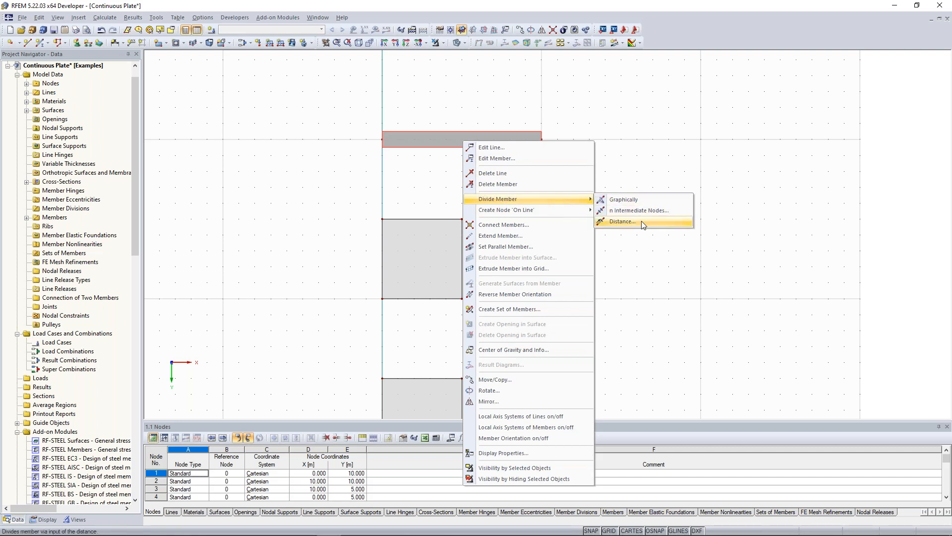
pyautogui.click(622, 221)
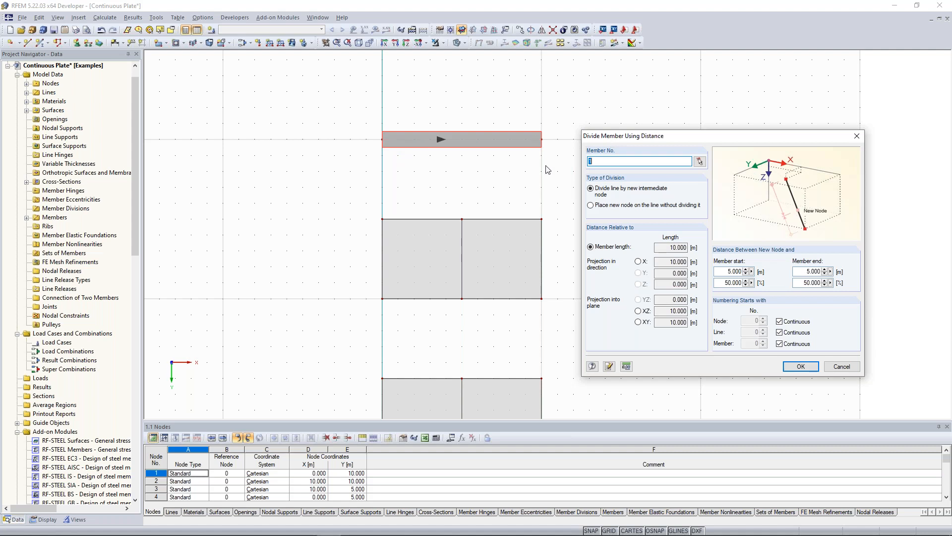
pyautogui.click(726, 272)
pyautogui.moveTo(760, 137); pyautogui.dragTo(768, 112)
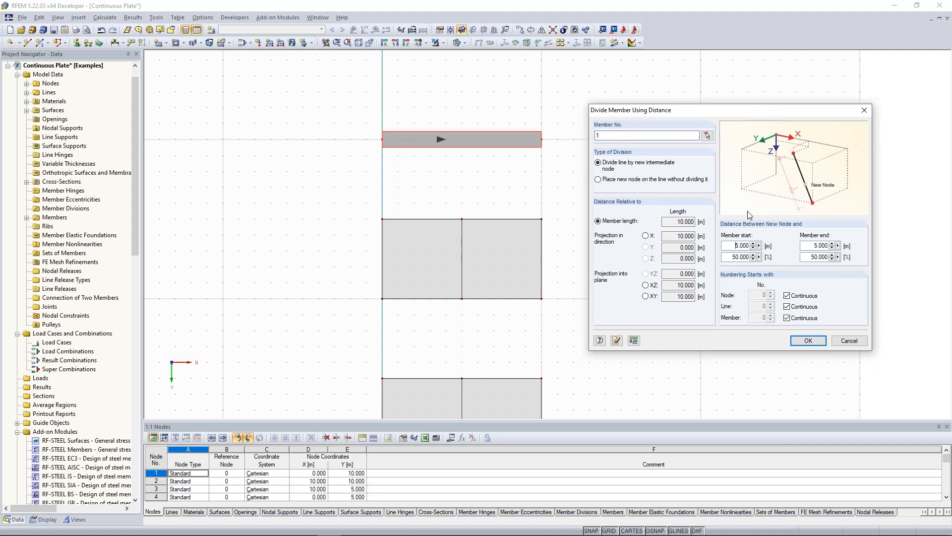
pyautogui.moveTo(736, 245); pyautogui.dragTo(749, 246)
pyautogui.click(732, 246)
pyautogui.click(812, 341)
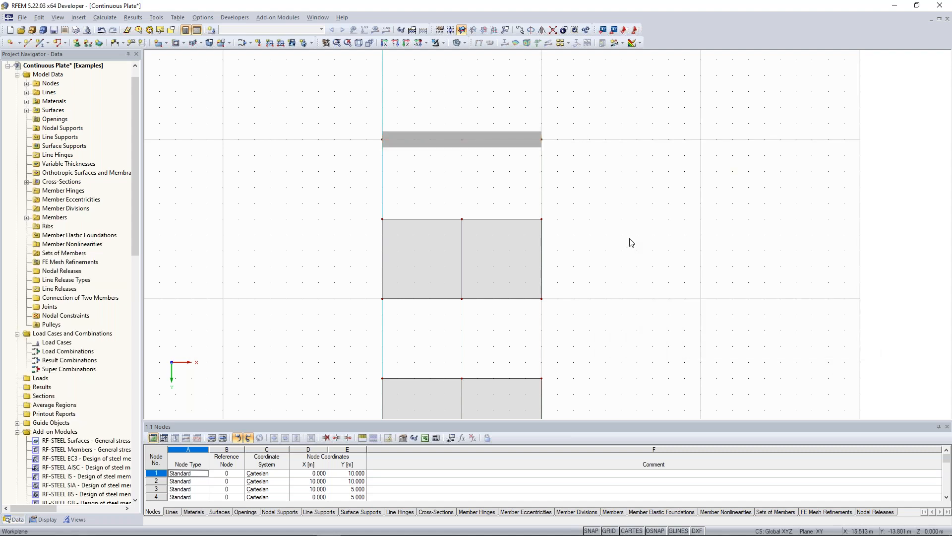
# Examine the divided beam and all three surfaces in the plan view and in a tilted 3D view
pyautogui.scroll(-3, 634, 245)
pyautogui.moveTo(658, 268); pyautogui.dragTo(641, 239, button='middle')
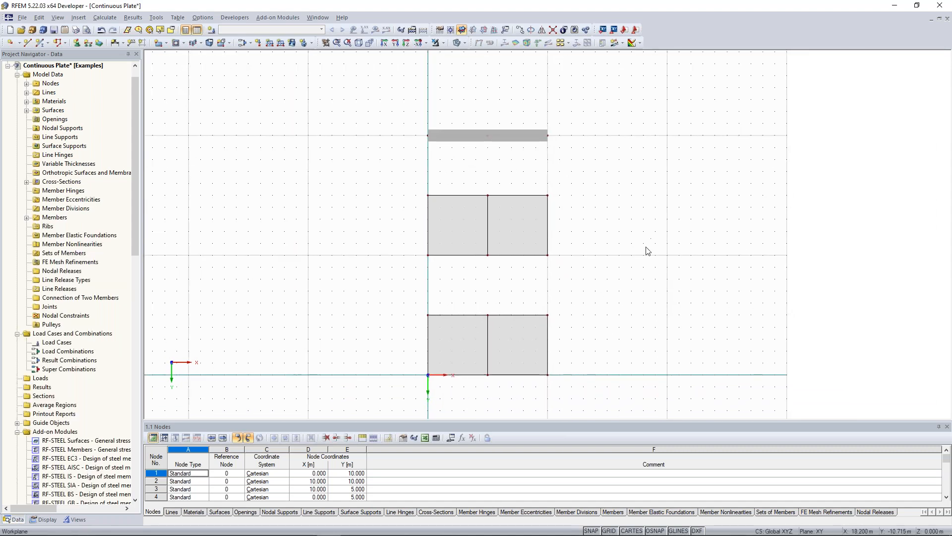
pyautogui.scroll(-1, 645, 246)
pyautogui.moveTo(632, 295); pyautogui.dragTo(586, 219, button='middle')
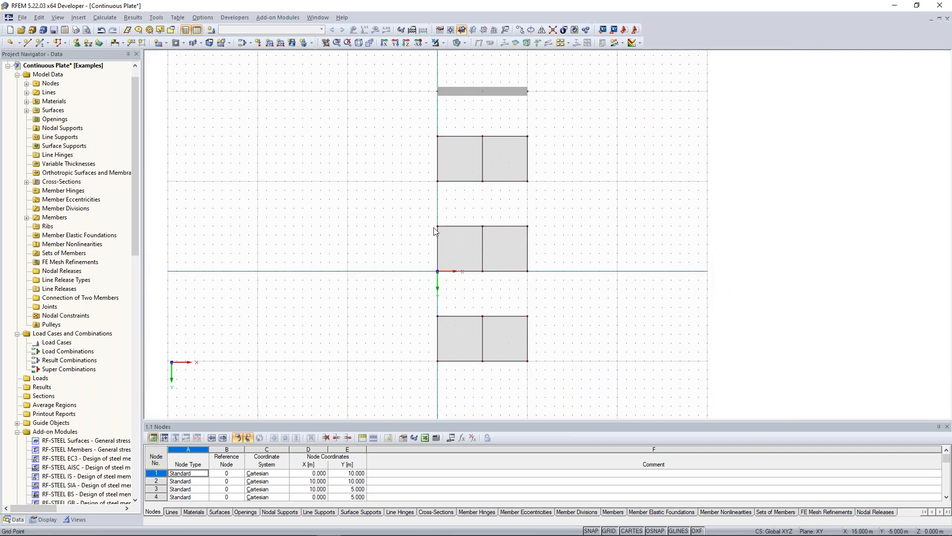
pyautogui.moveTo(311, 171); pyautogui.dragTo(292, 189, button='middle')
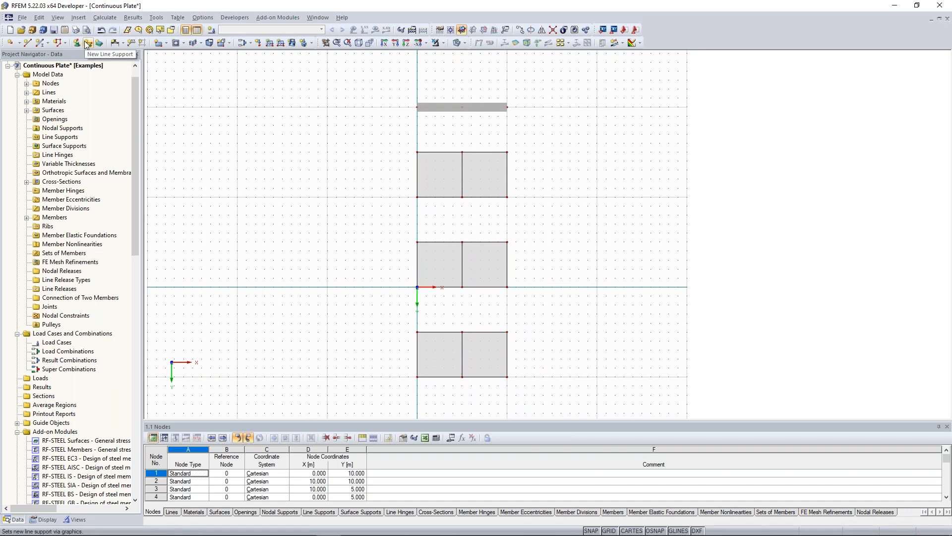
pyautogui.keyDown('ctrl'); pyautogui.moveTo(361, 314); pyautogui.dragTo(381, 239, button='middle'); pyautogui.keyUp('ctrl')
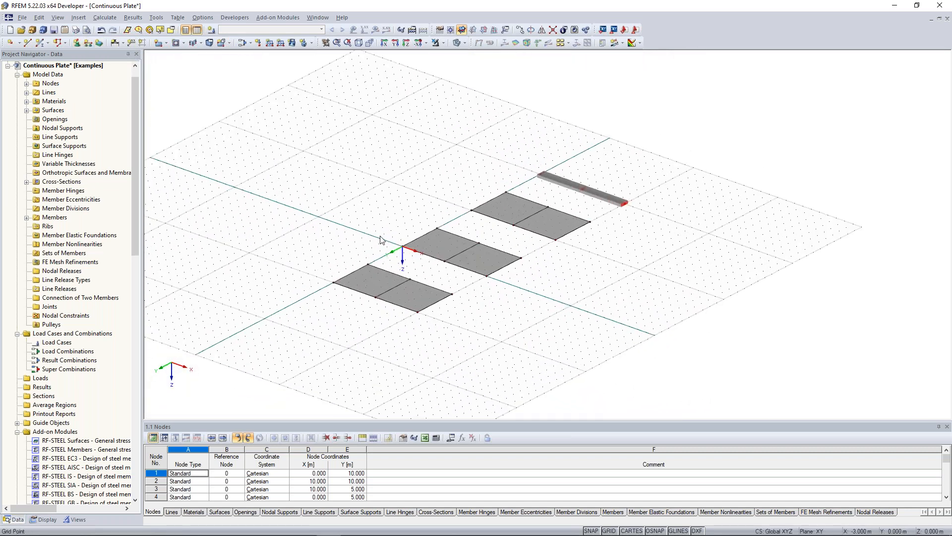
# Create a new line support type on global X,Y,Z axes with uZ supported and both rotational restraints left free
pyautogui.scroll(3, 381, 240)
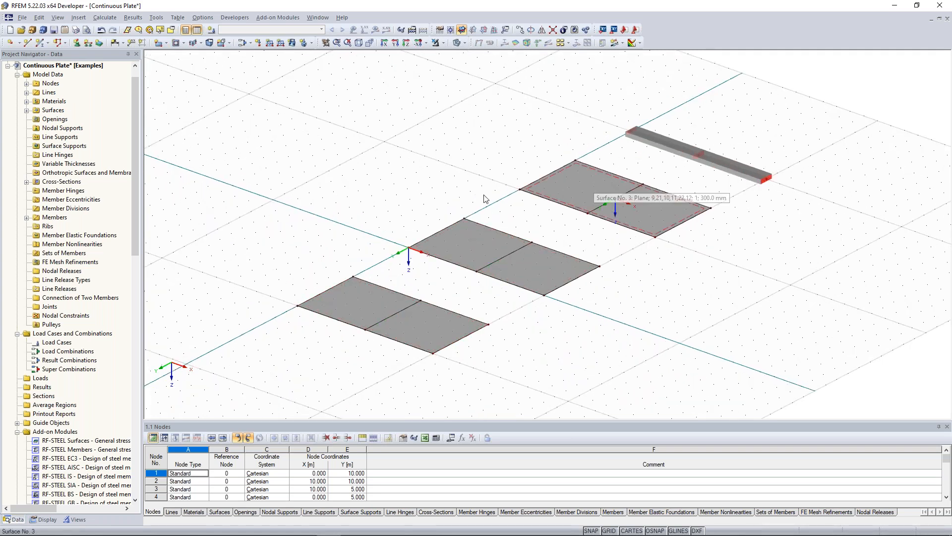
pyautogui.scroll(1, 449, 187)
pyautogui.moveTo(449, 187); pyautogui.dragTo(431, 170, button='middle')
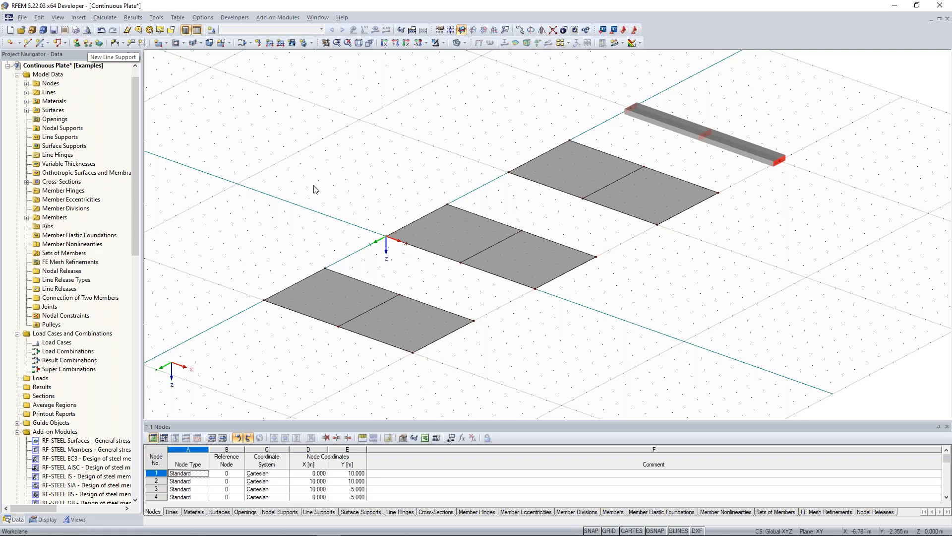
pyautogui.click(89, 44)
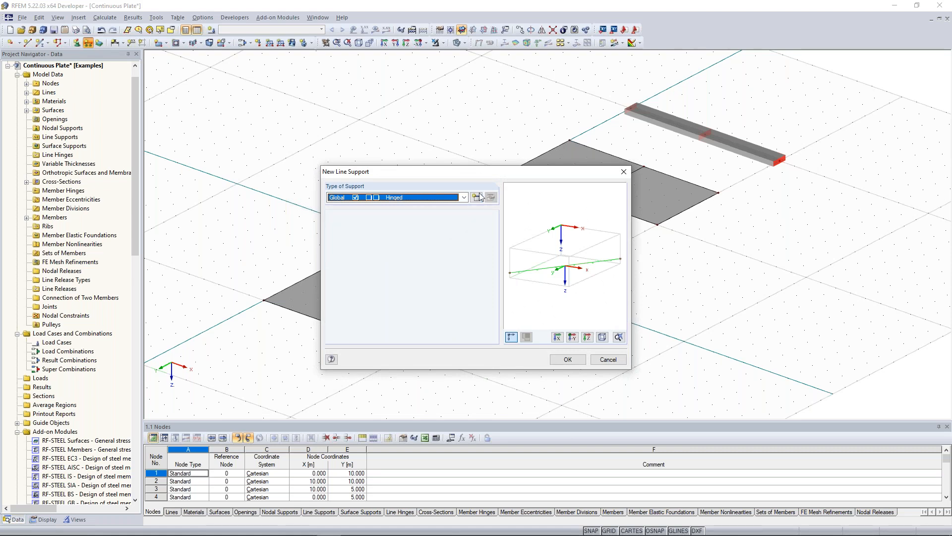
pyautogui.moveTo(480, 170); pyautogui.dragTo(580, 111)
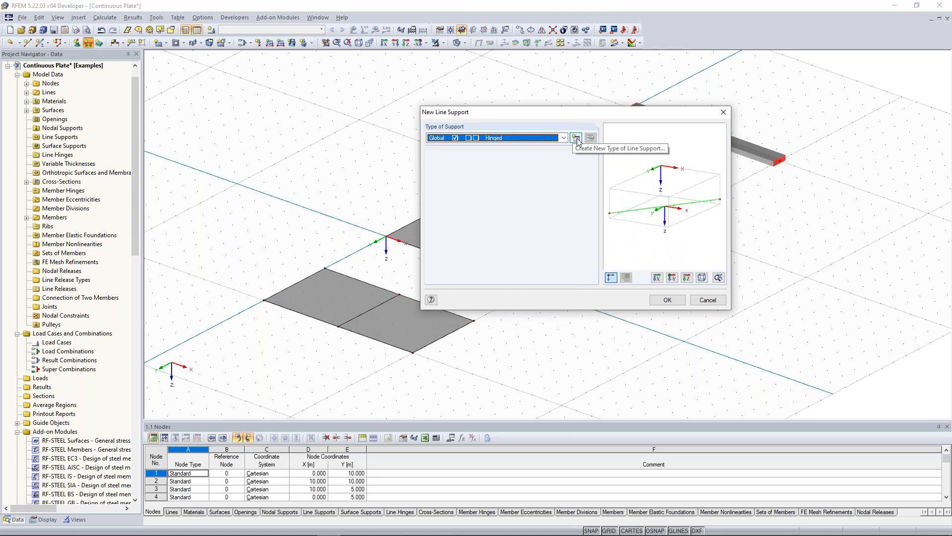
pyautogui.click(576, 139)
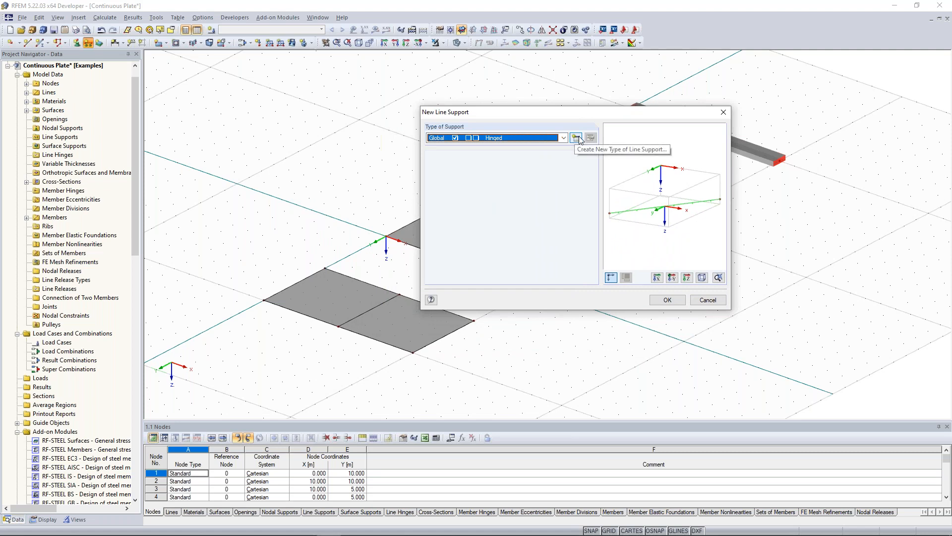
pyautogui.click(576, 139)
pyautogui.click(577, 139)
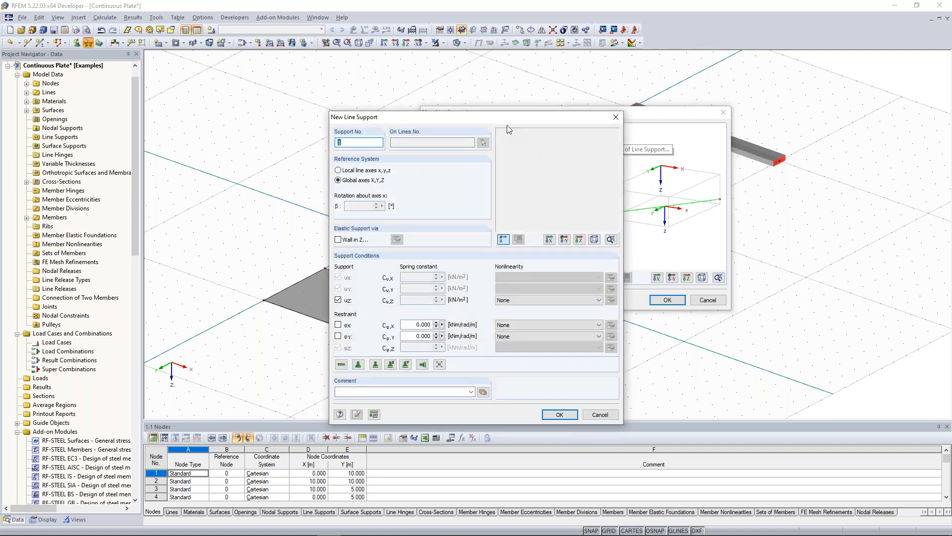
pyautogui.moveTo(507, 117); pyautogui.dragTo(647, 76)
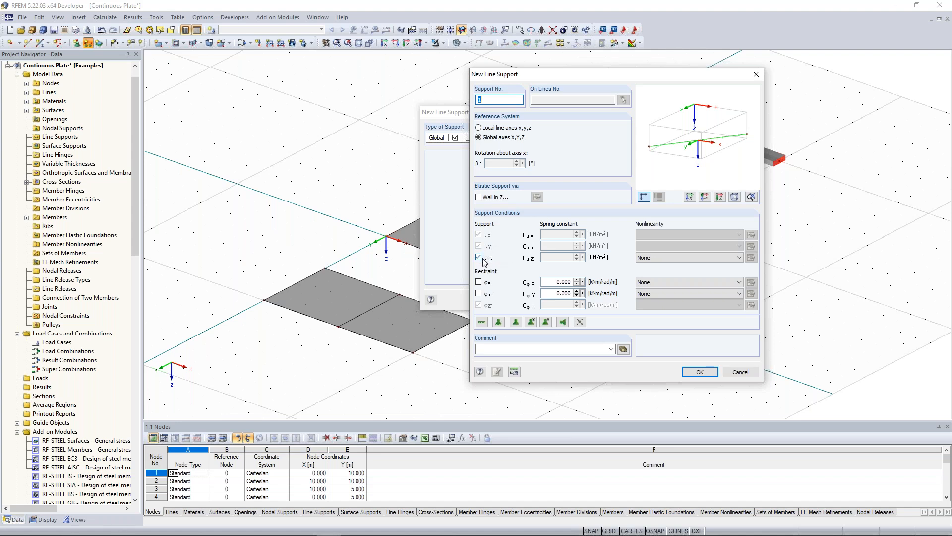
pyautogui.click(699, 372)
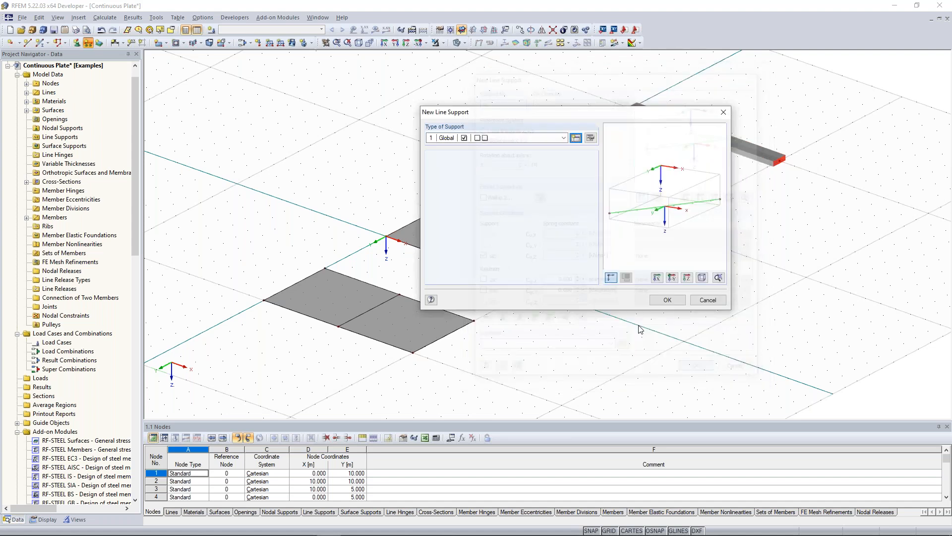
# Assign line support type 1 to the two short edges and the middle dividing line of all three surfaces
pyautogui.click(546, 138)
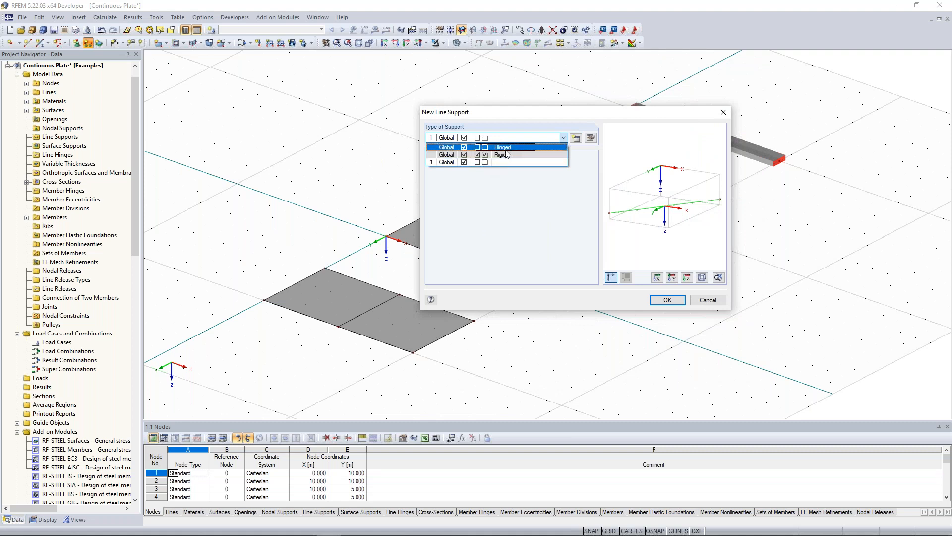
pyautogui.click(453, 161)
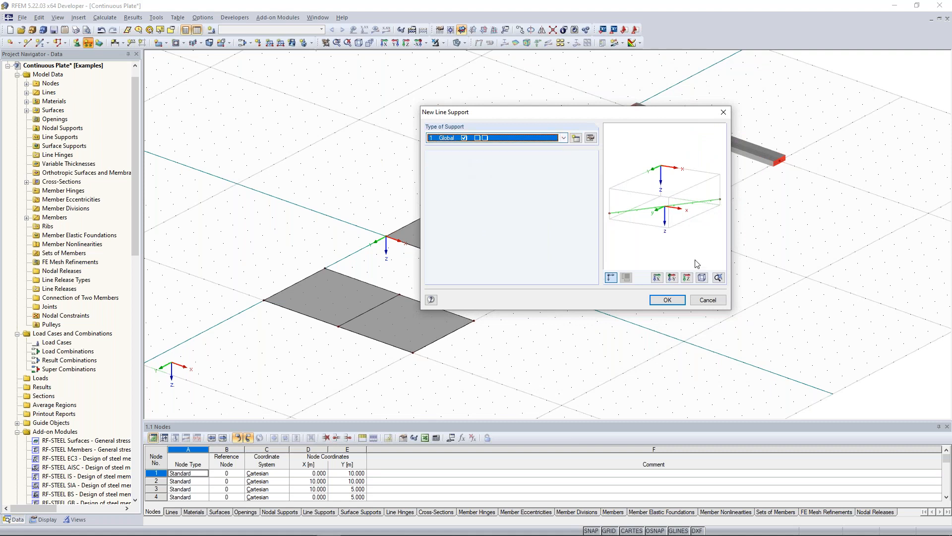
pyautogui.click(563, 138)
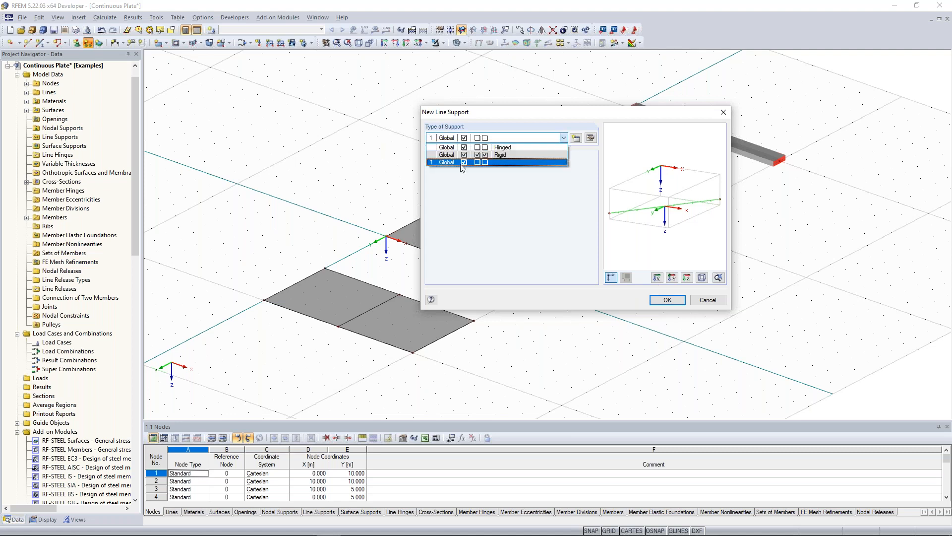
pyautogui.click(529, 201)
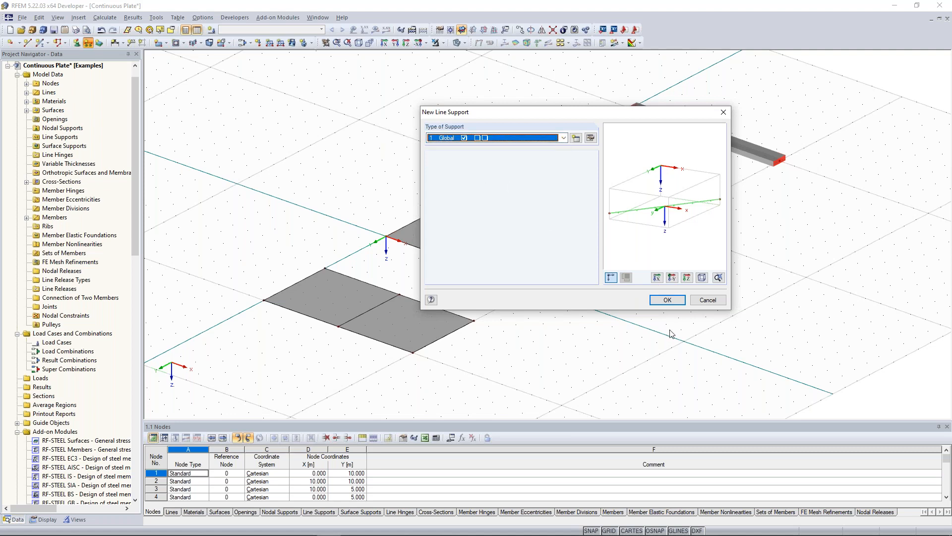
pyautogui.click(674, 304)
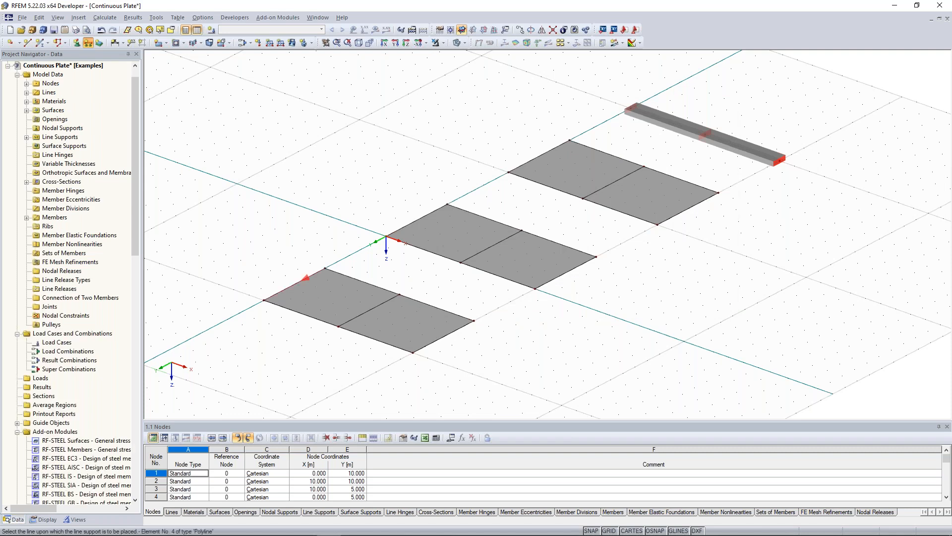
pyautogui.click(369, 315)
pyautogui.click(451, 333)
pyautogui.click(427, 216)
pyautogui.click(479, 253)
pyautogui.click(560, 275)
pyautogui.click(540, 157)
pyautogui.click(602, 187)
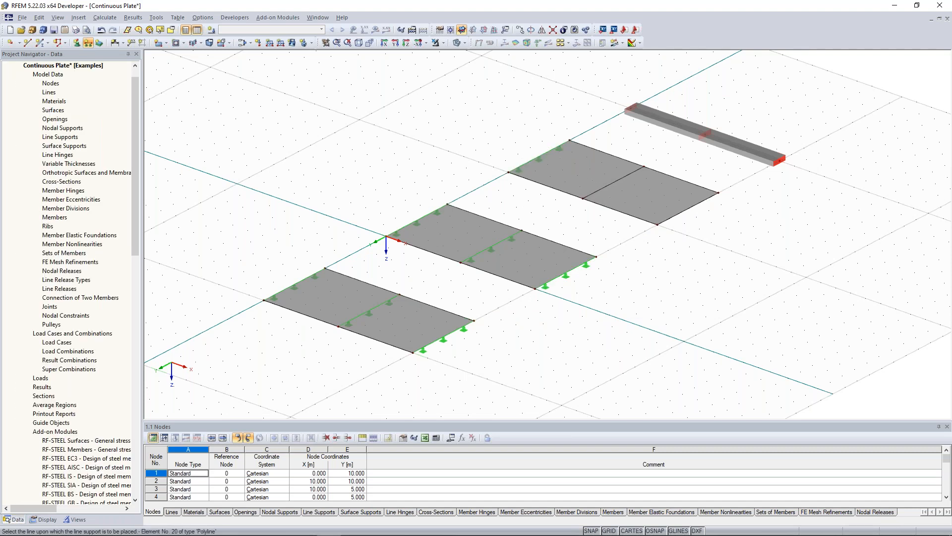
pyautogui.click(687, 210)
pyautogui.press('Escape')
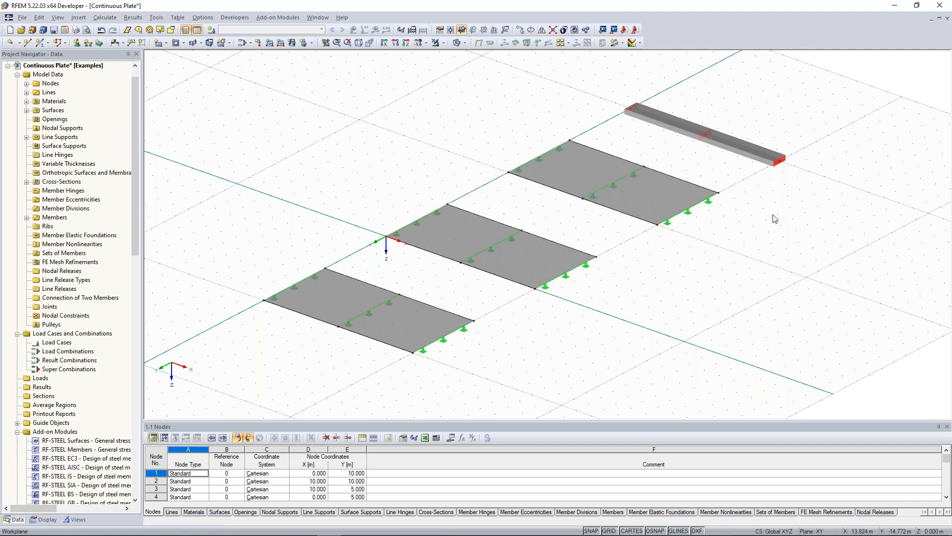
# Assign hinged nodal supports to the beam's intermediate node 21 and end node 14
pyautogui.keyDown('ctrl'); pyautogui.moveTo(769, 218); pyautogui.dragTo(714, 220, button='middle'); pyautogui.keyUp('ctrl')
pyautogui.moveTo(714, 220); pyautogui.dragTo(554, 259, button='middle')
pyautogui.scroll(1, 595, 240)
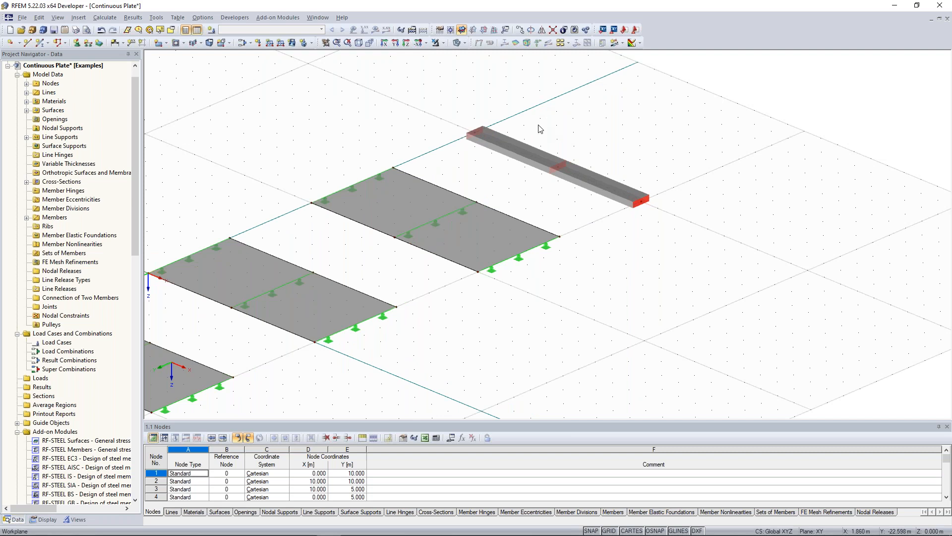
pyautogui.moveTo(537, 119); pyautogui.dragTo(682, 222)
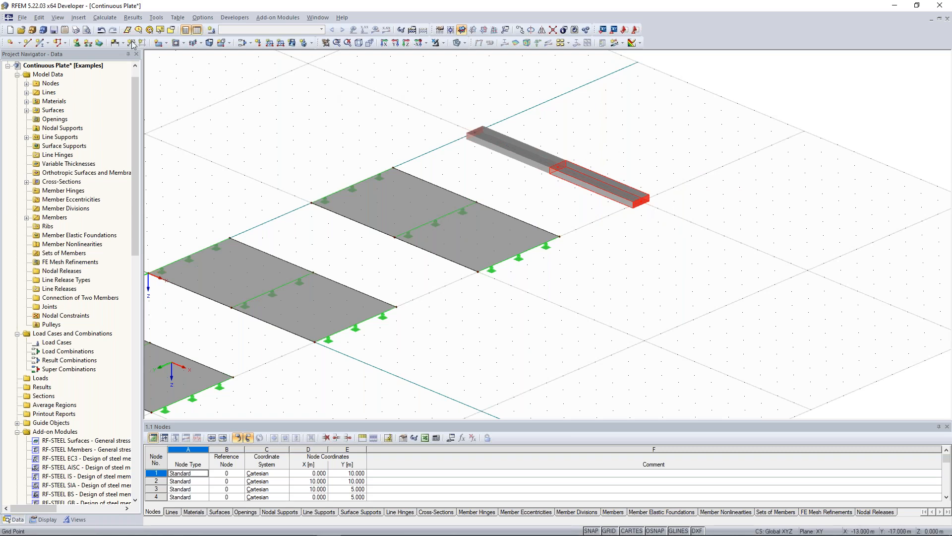
pyautogui.click(77, 43)
pyautogui.click(77, 43)
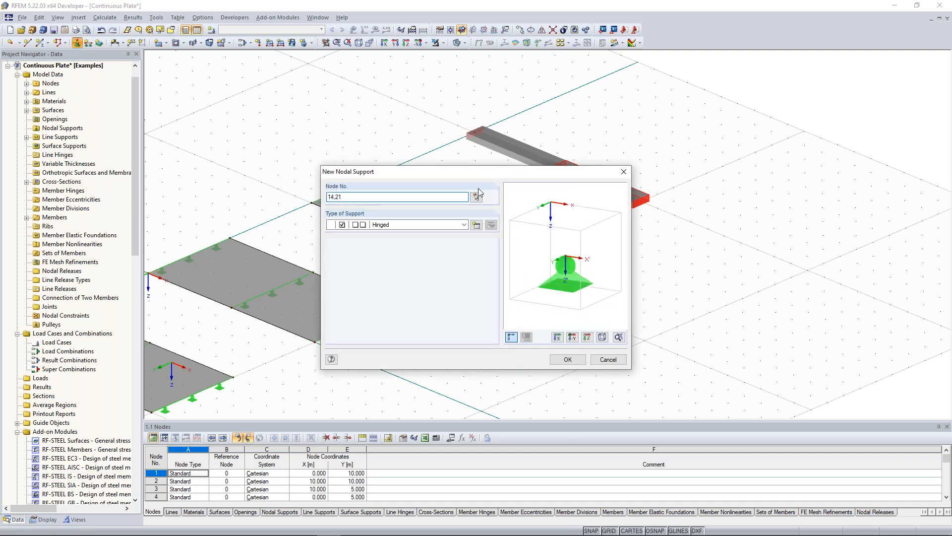
pyautogui.moveTo(461, 176); pyautogui.dragTo(683, 195)
pyautogui.click(686, 244)
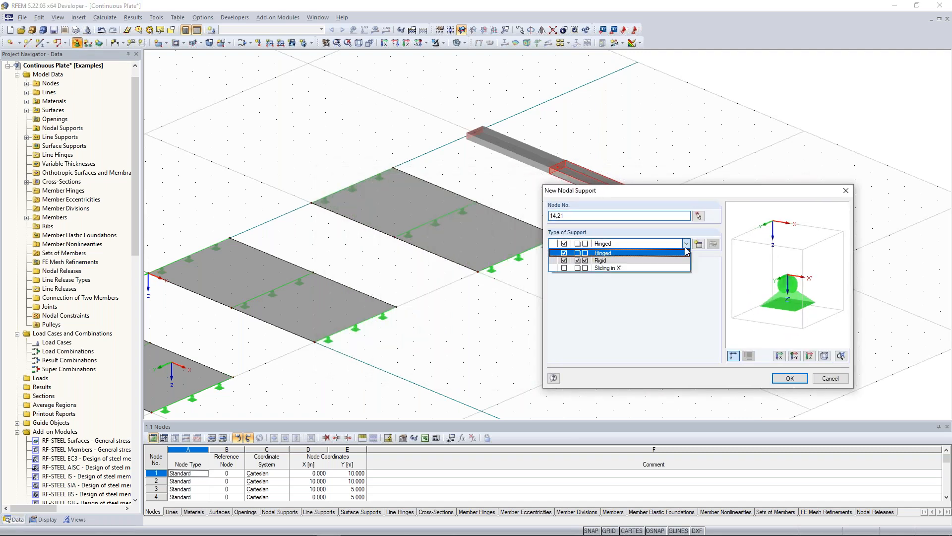
pyautogui.click(685, 252)
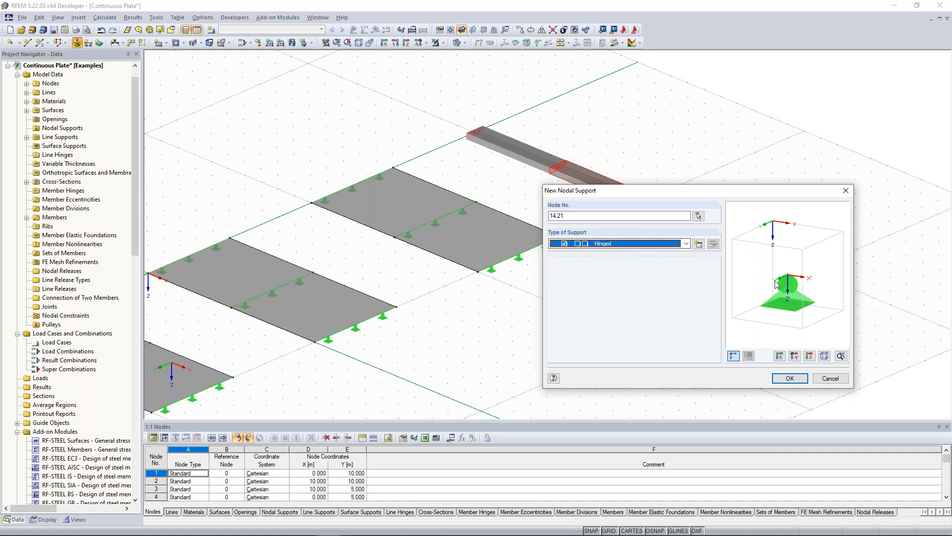
pyautogui.click(796, 378)
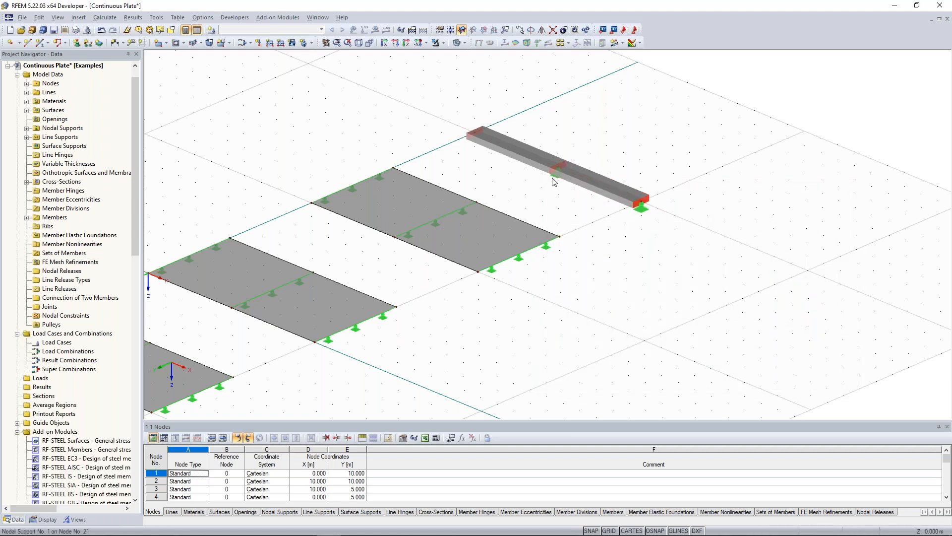
# Create a nodal support type with uZ and φX fixed and φY free, and assign it to the beam's start node 13
pyautogui.moveTo(440, 89); pyautogui.dragTo(511, 149)
pyautogui.scroll(3, 521, 106)
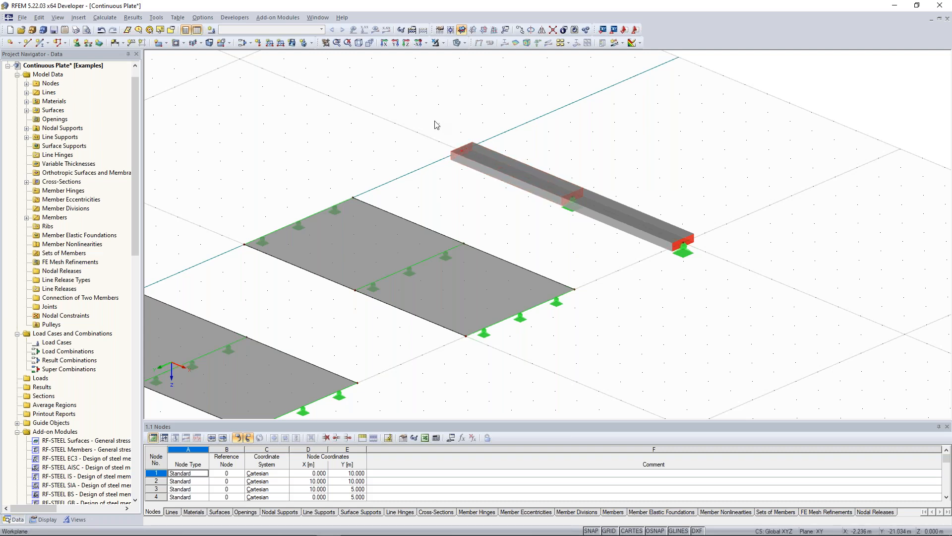
pyautogui.click(80, 45)
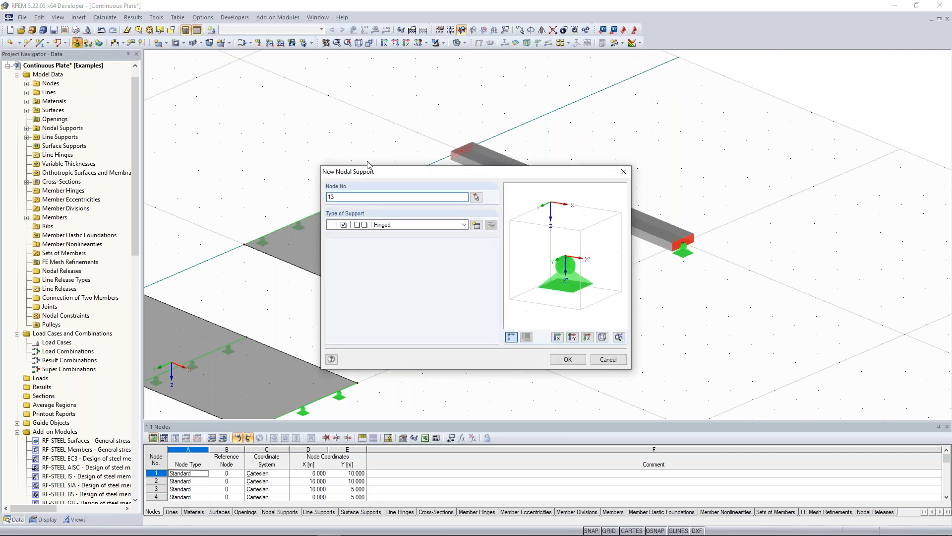
pyautogui.moveTo(408, 172); pyautogui.dragTo(230, 109)
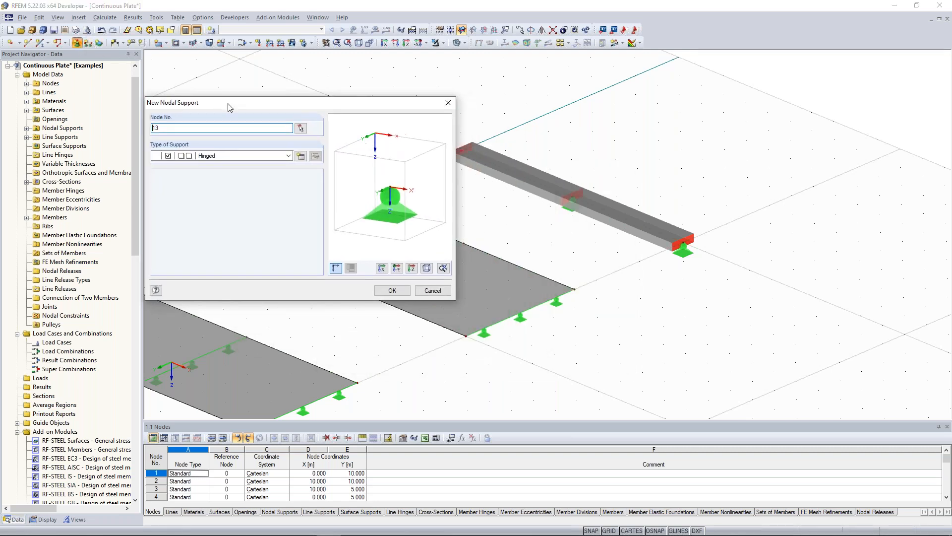
pyautogui.click(301, 157)
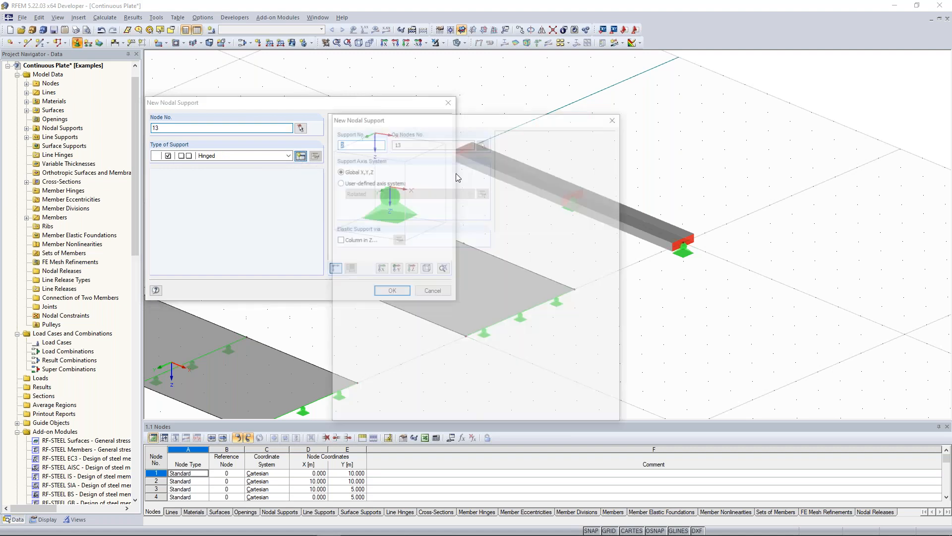
pyautogui.moveTo(437, 87); pyautogui.dragTo(264, 66)
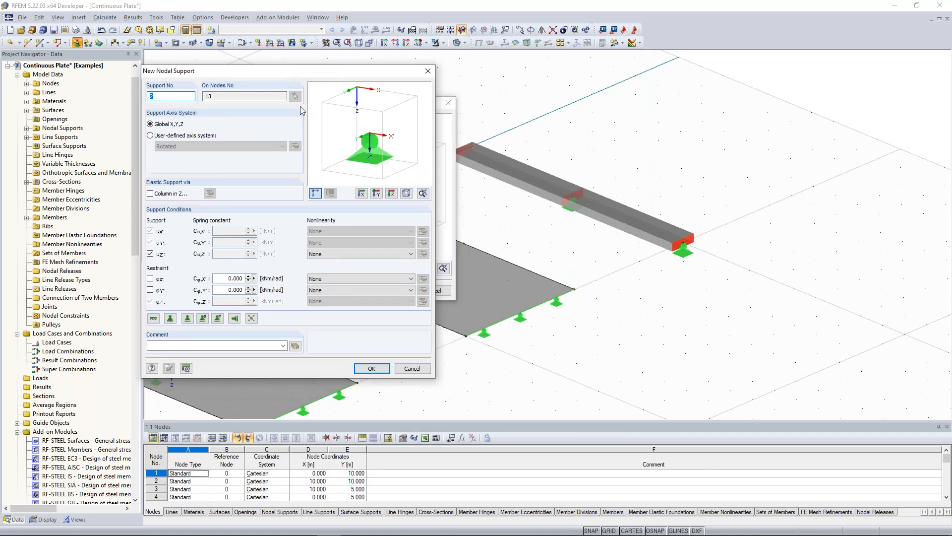
pyautogui.click(151, 279)
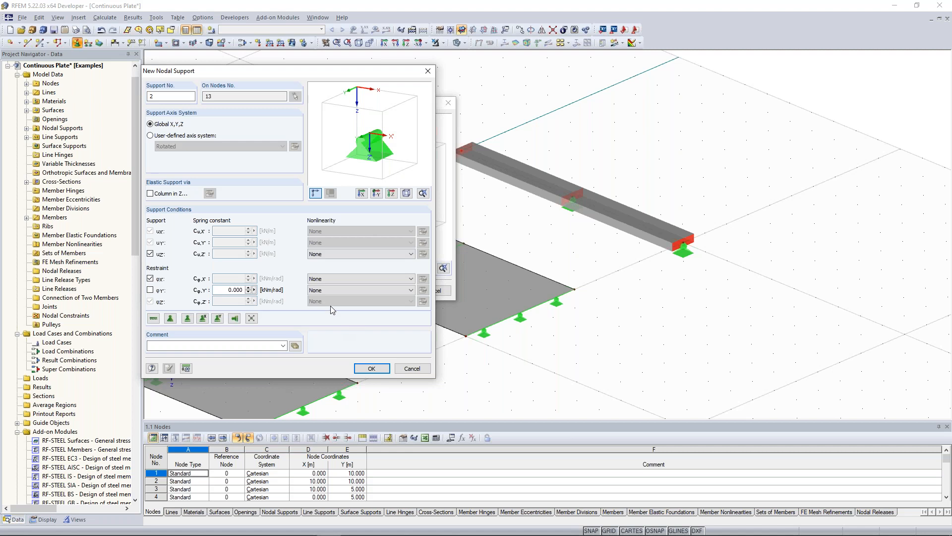
pyautogui.click(372, 369)
pyautogui.click(392, 290)
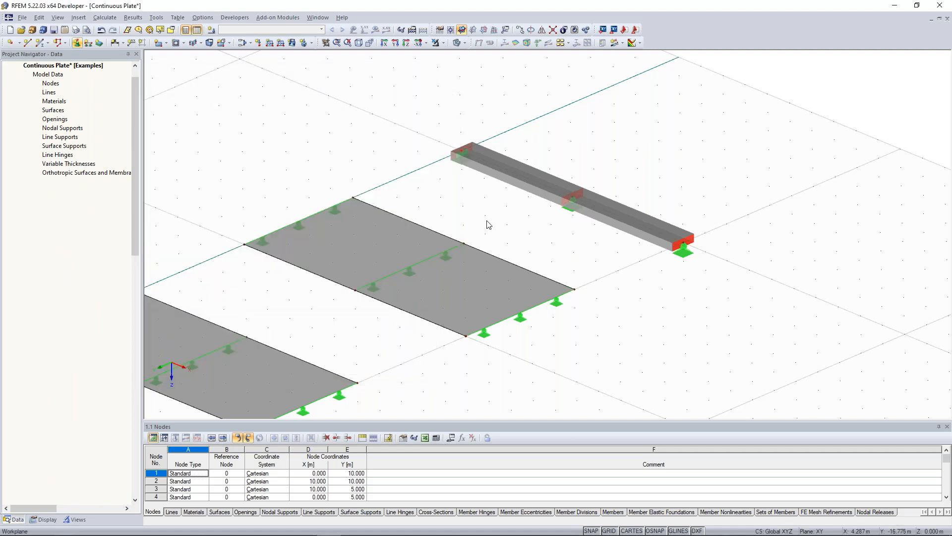
# Create load case LC1 with the description test, action category Permanent and self-weight deactivated
pyautogui.scroll(-2, 369, 220)
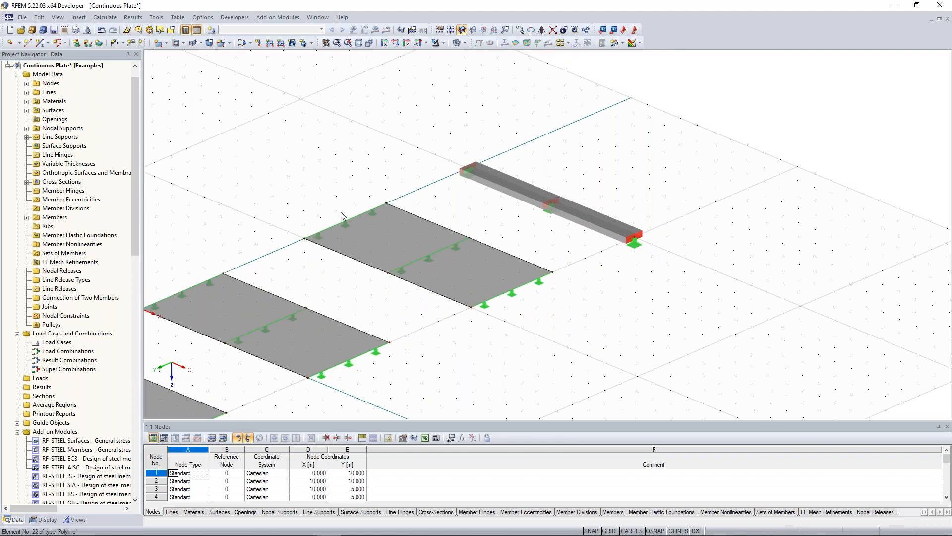
pyautogui.moveTo(378, 168); pyautogui.dragTo(536, 119, button='middle')
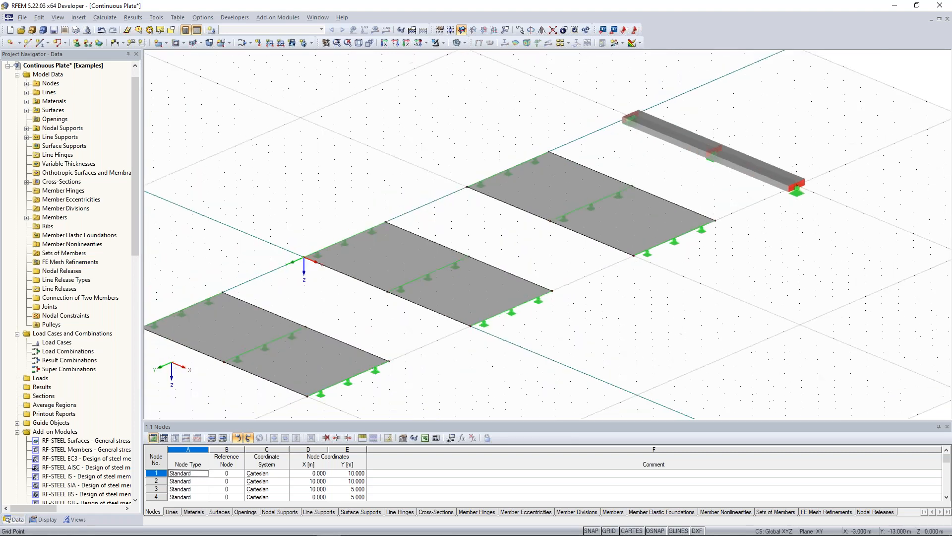
pyautogui.scroll(-1, 536, 119)
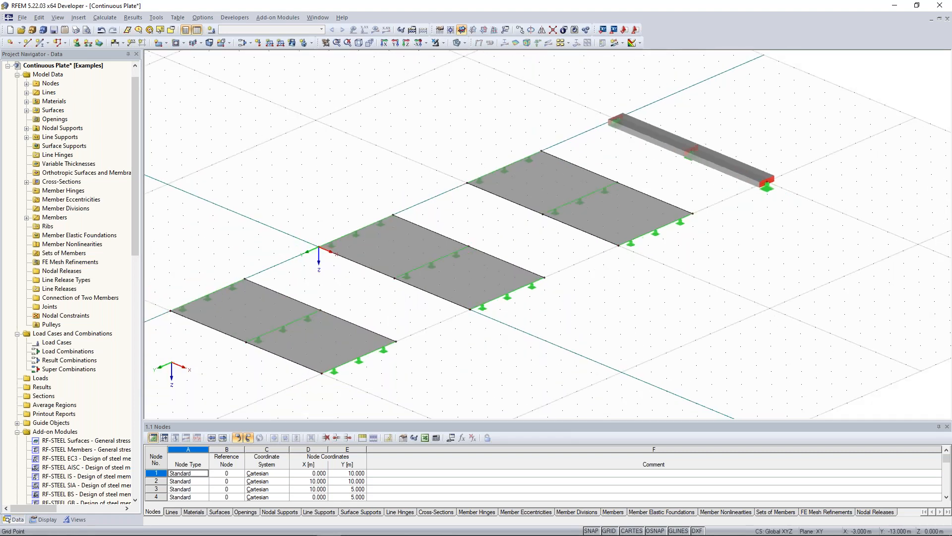
pyautogui.scroll(-2, 466, 143)
pyautogui.moveTo(394, 148); pyautogui.dragTo(495, 144, button='middle')
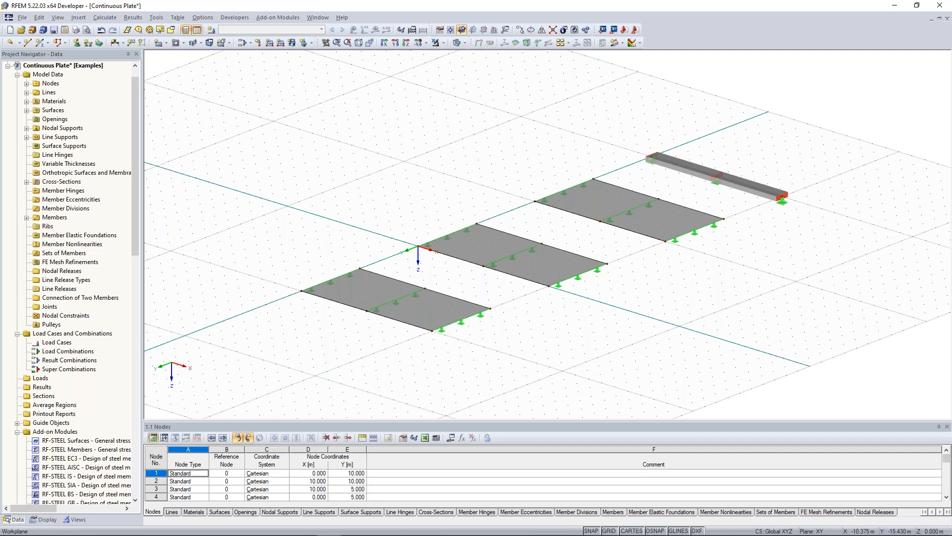
pyautogui.moveTo(468, 134); pyautogui.dragTo(431, 140, button='middle')
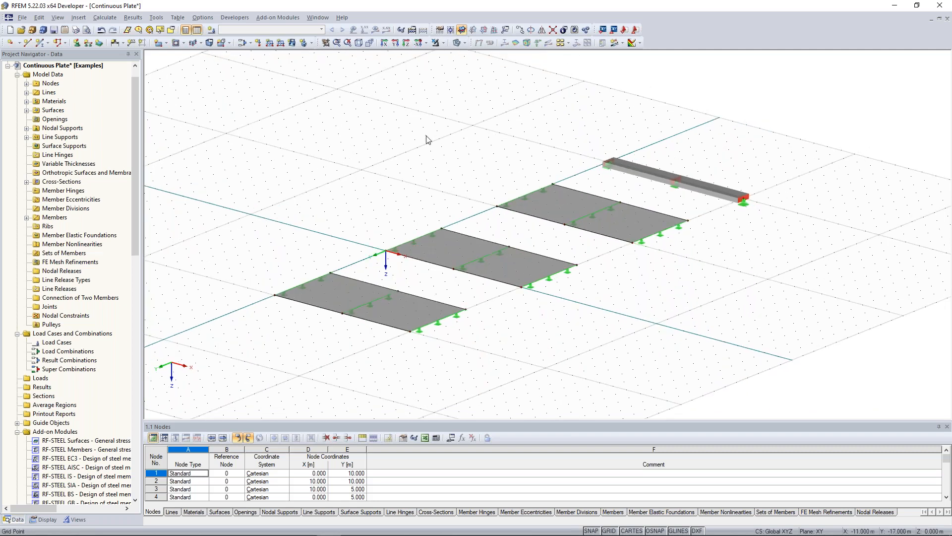
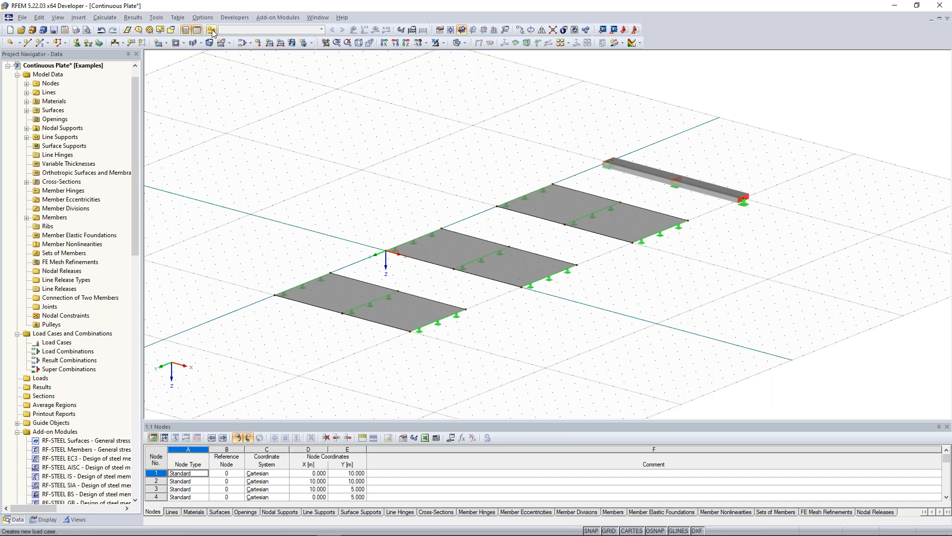
pyautogui.click(213, 31)
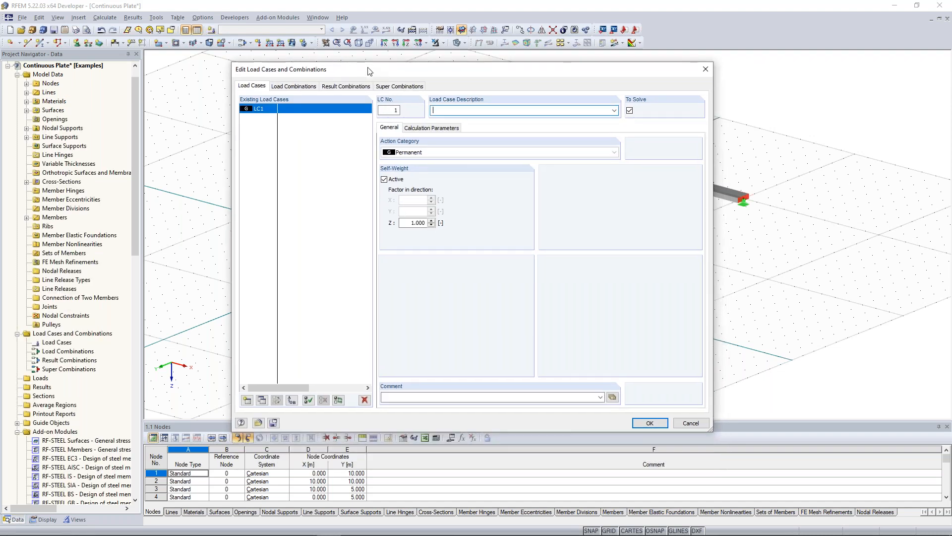
pyautogui.click(467, 100)
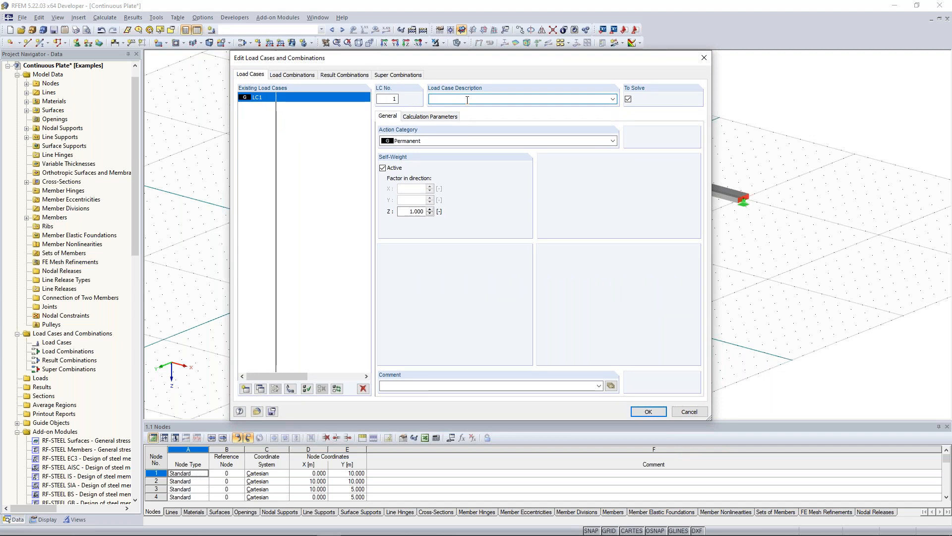
pyautogui.write('test')
pyautogui.click(385, 168)
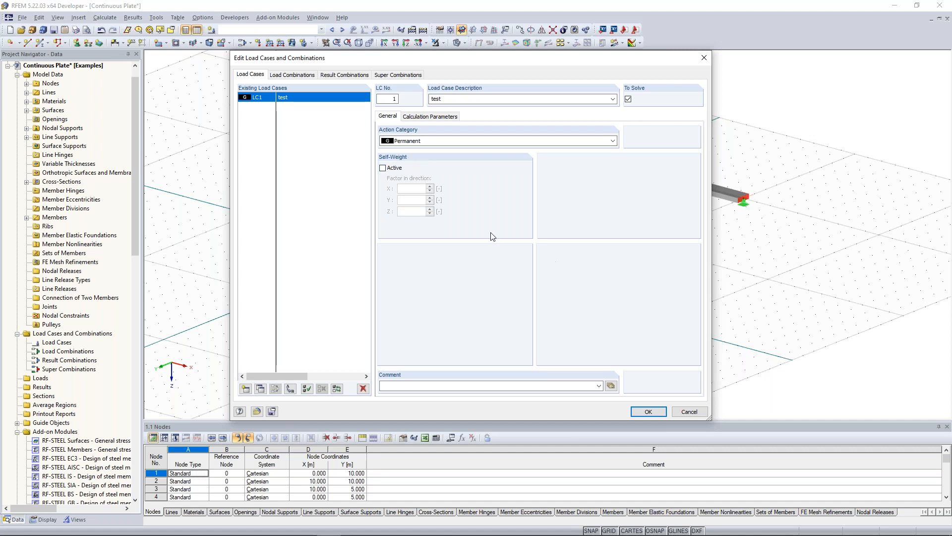
pyautogui.click(649, 413)
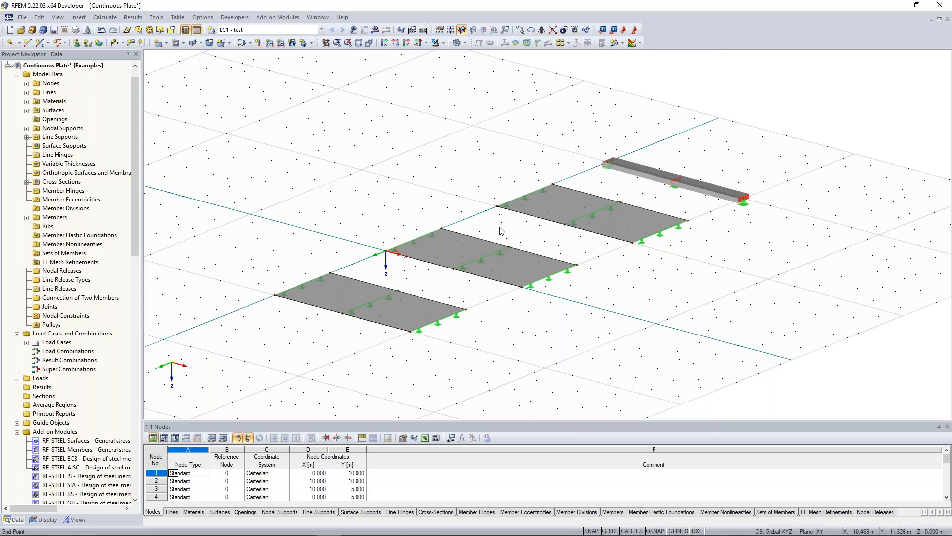
# Define a new surface load as a uniform force in global ZL direction with a magnitude of 10 kN/m²
pyautogui.click(351, 295)
pyautogui.click(292, 43)
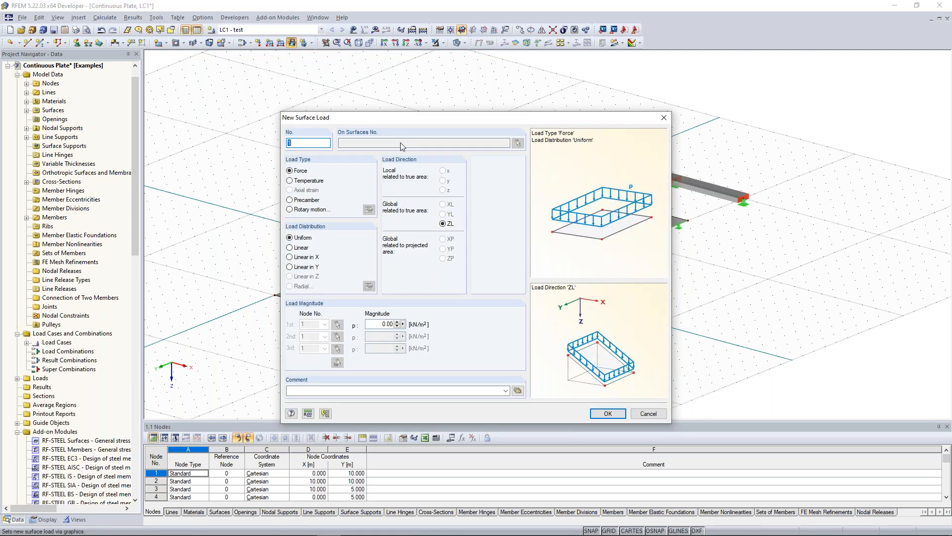
pyautogui.moveTo(394, 92); pyautogui.dragTo(390, 85)
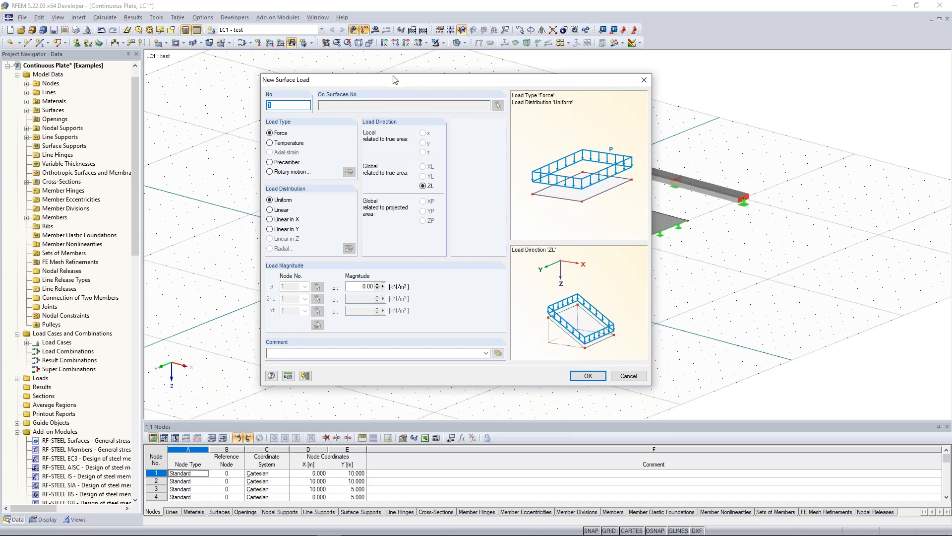
pyautogui.click(276, 132)
pyautogui.click(273, 203)
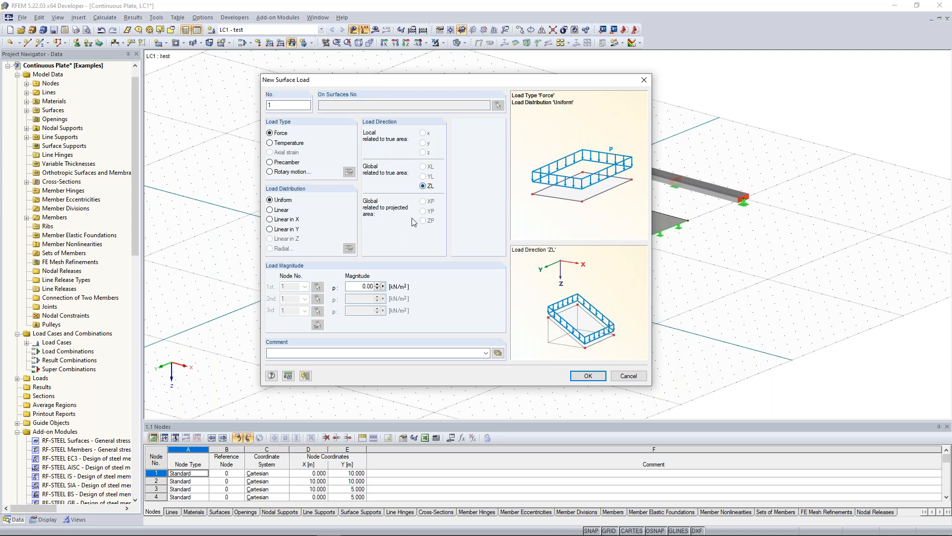
pyautogui.doubleClick(366, 286)
pyautogui.write('10')
pyautogui.click(583, 374)
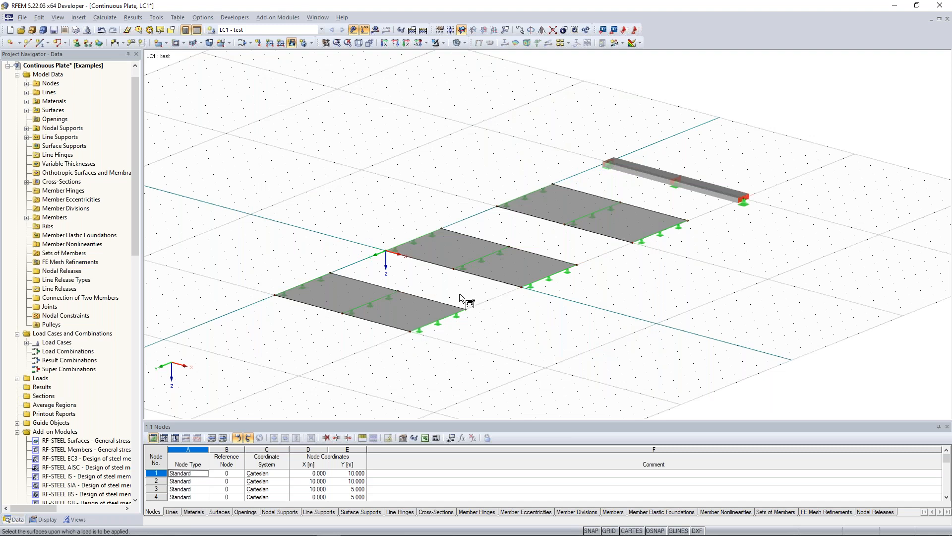
# Apply the defined surface load to all three plate surfaces and finish placing surface loads
pyautogui.click(429, 304)
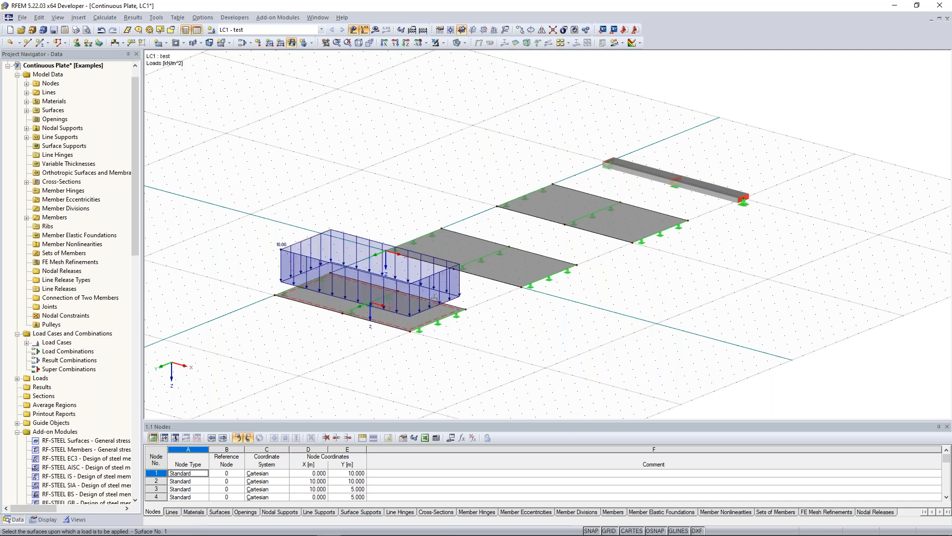
pyautogui.click(515, 257)
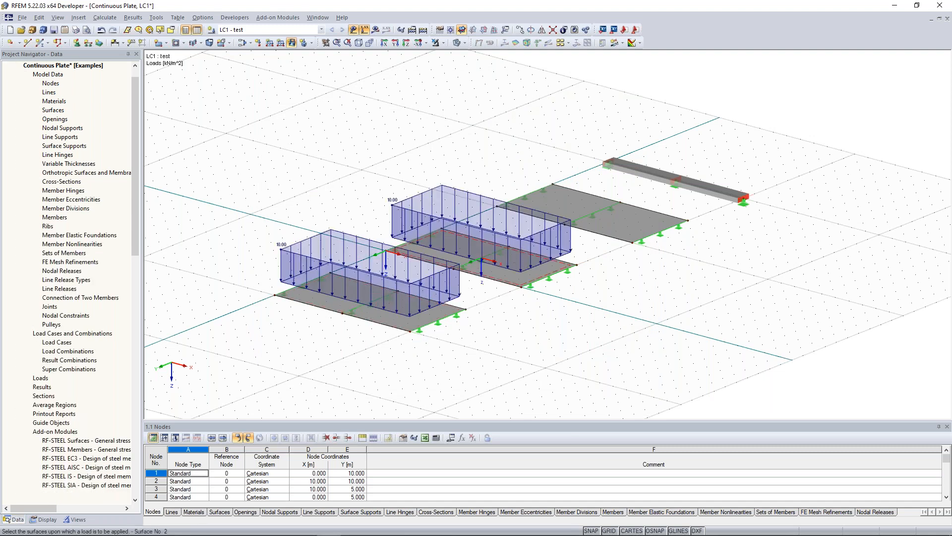
pyautogui.click(627, 217)
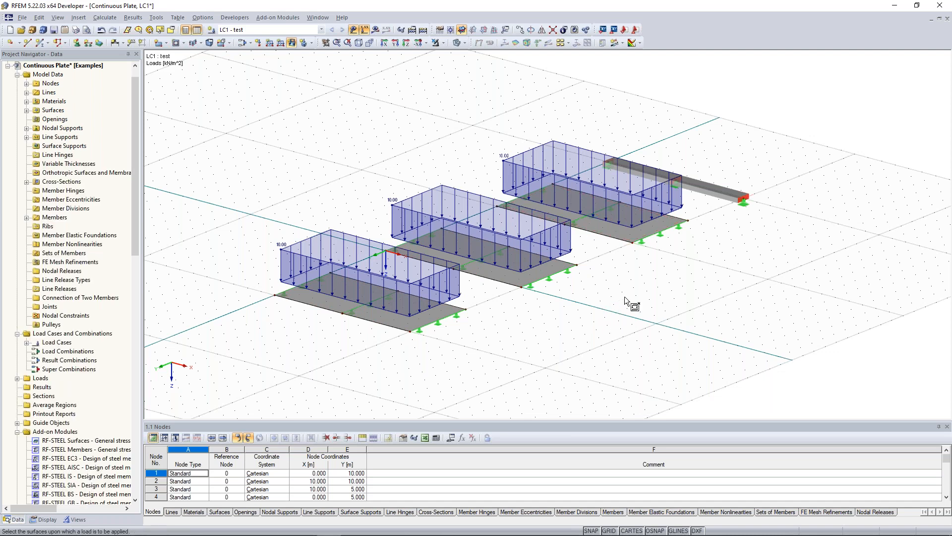
pyautogui.press('Escape')
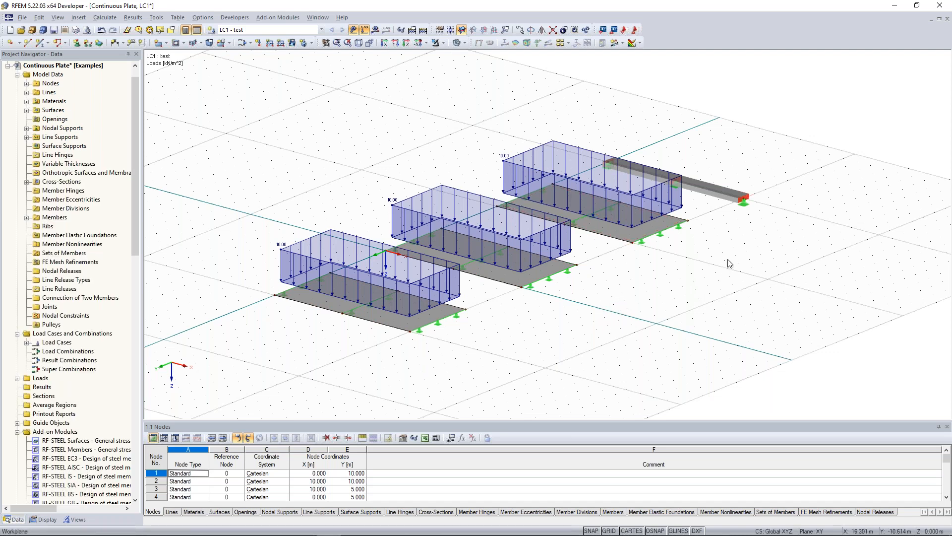
# Define a new member load as a uniform force in global ZL direction with p set to 10 kN/m
pyautogui.keyDown('ctrl'); pyautogui.moveTo(722, 263); pyautogui.dragTo(660, 271, button='middle'); pyautogui.keyUp('ctrl')
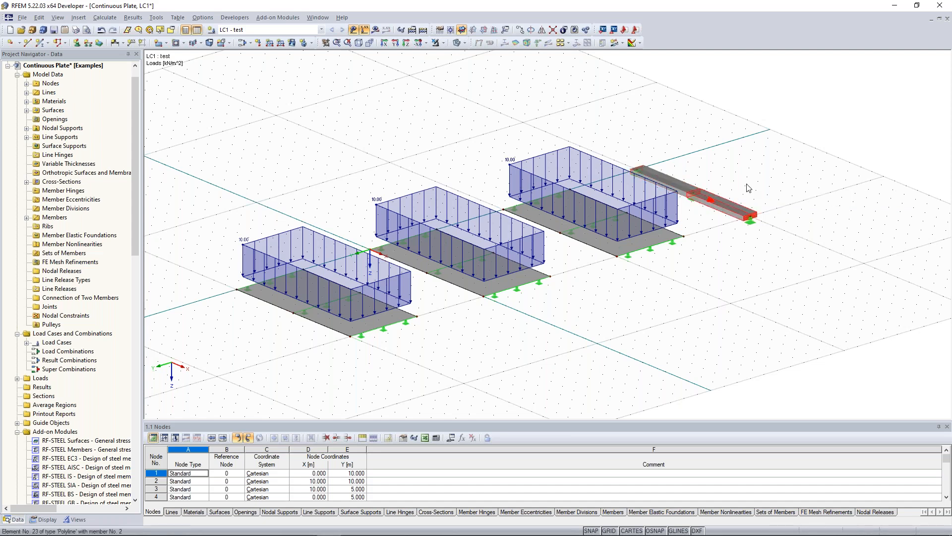
pyautogui.moveTo(753, 180); pyautogui.dragTo(720, 184, button='middle')
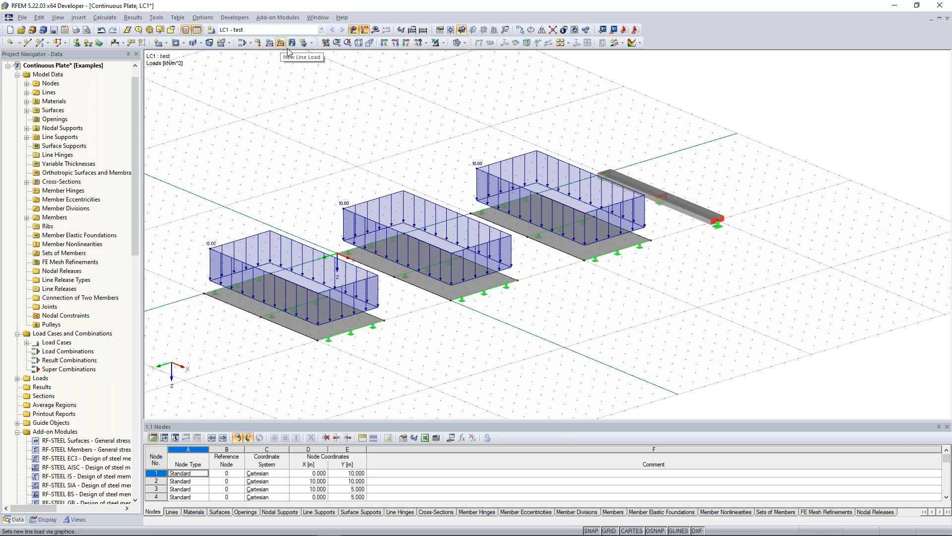
pyautogui.moveTo(646, 169); pyautogui.dragTo(504, 179, button='middle')
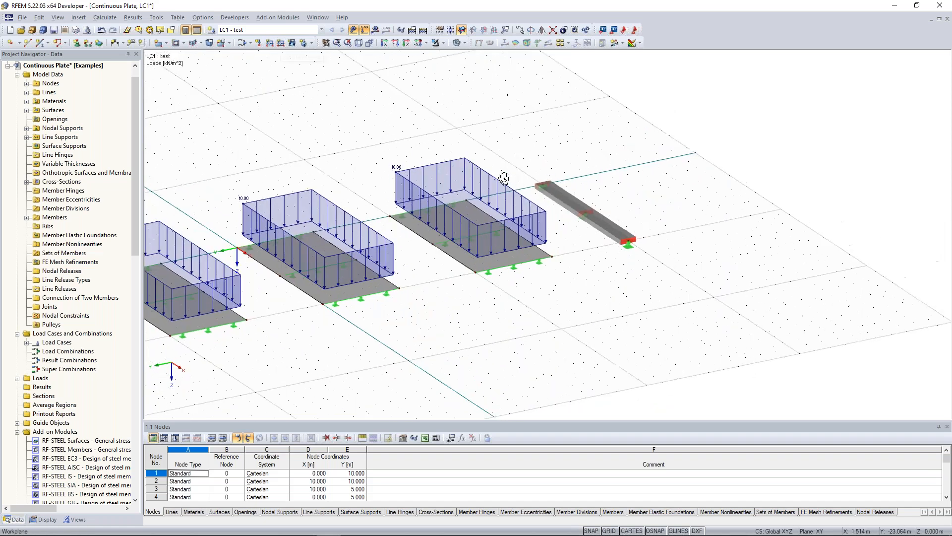
pyautogui.scroll(2, 579, 209)
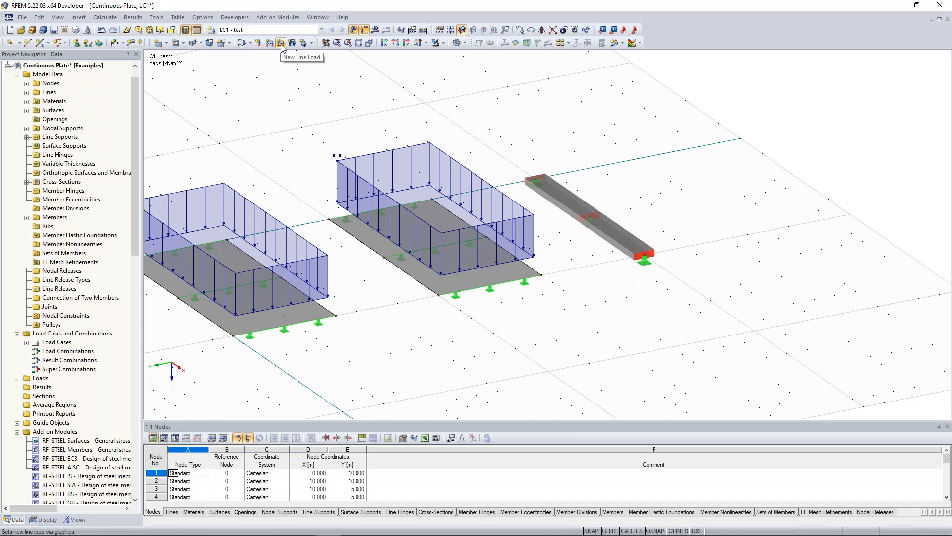
pyautogui.moveTo(346, 114); pyautogui.dragTo(597, 90, button='middle')
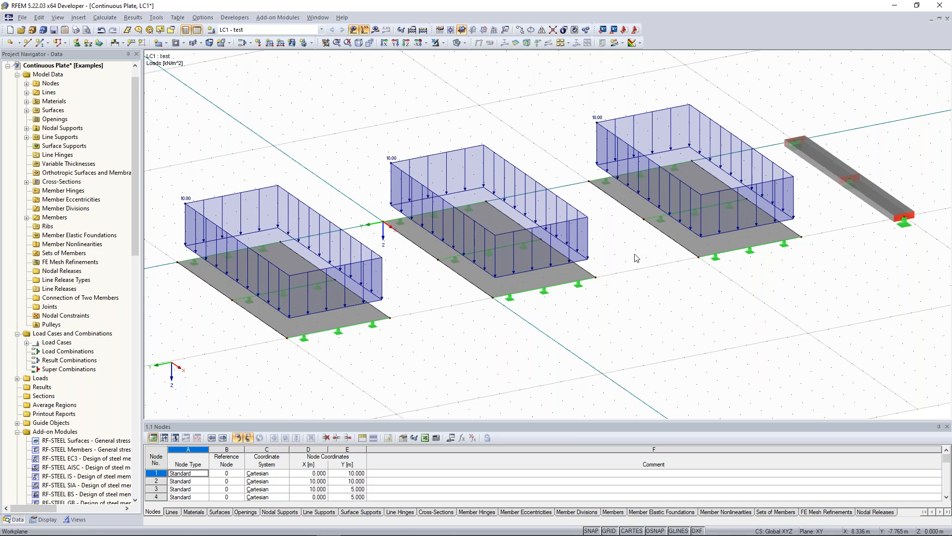
pyautogui.moveTo(644, 252); pyautogui.dragTo(598, 242, button='middle')
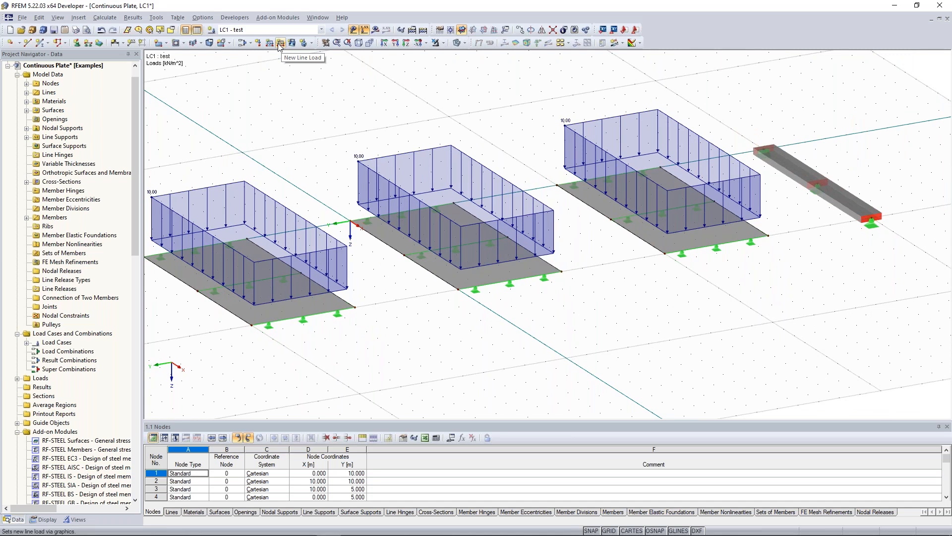
pyautogui.moveTo(354, 113); pyautogui.dragTo(178, 135, button='middle')
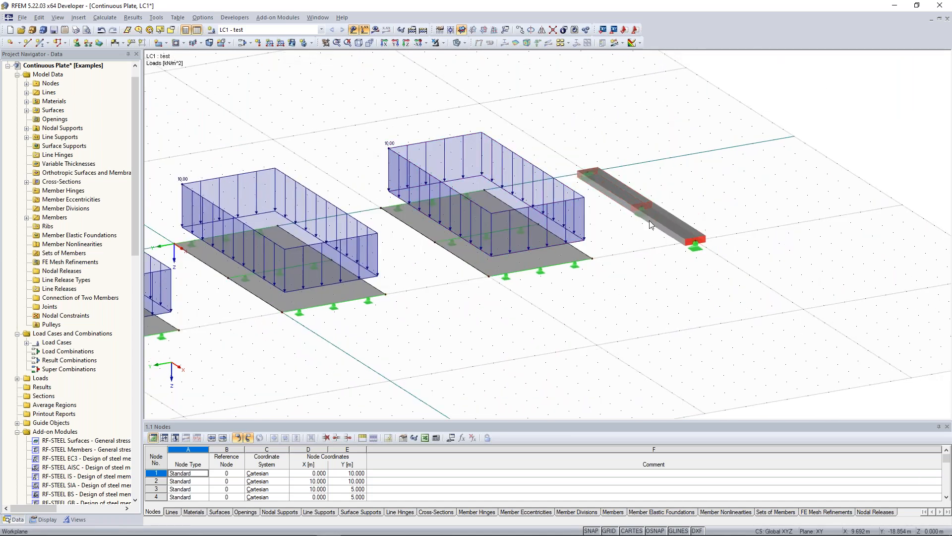
pyautogui.click(268, 43)
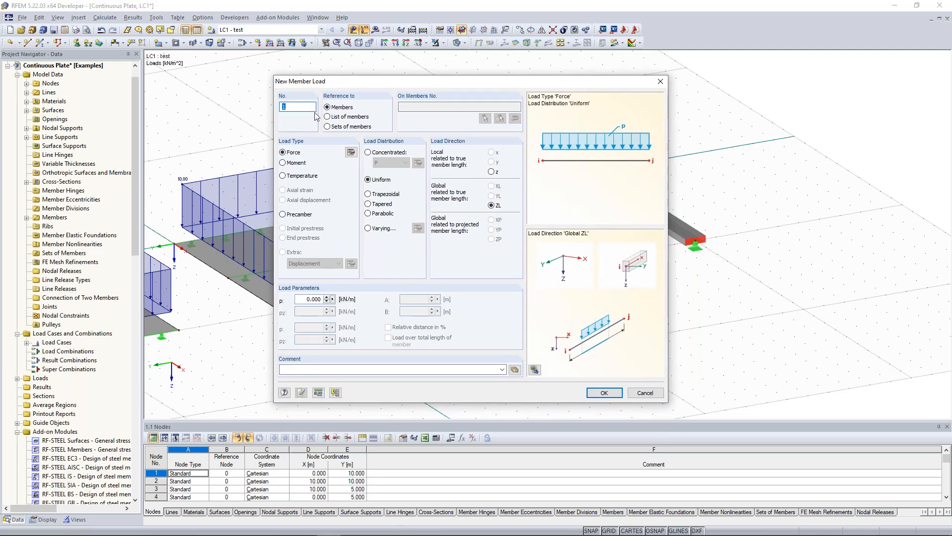
pyautogui.click(309, 299)
pyautogui.write('10')
pyautogui.click(606, 396)
# Apply the defined member load to both members of the beam and finish placing member loads
pyautogui.click(617, 190)
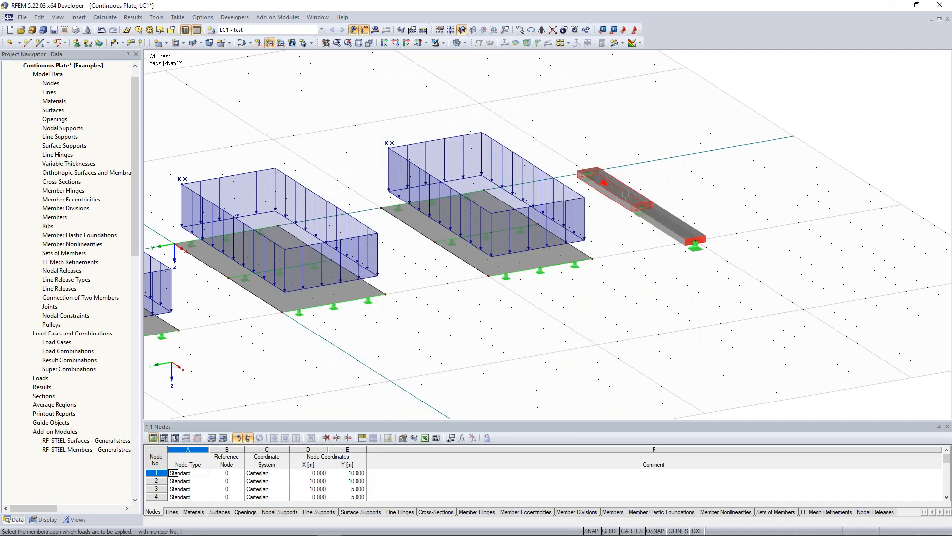
pyautogui.click(671, 224)
pyautogui.press('Escape')
pyautogui.scroll(-3, 547, 342)
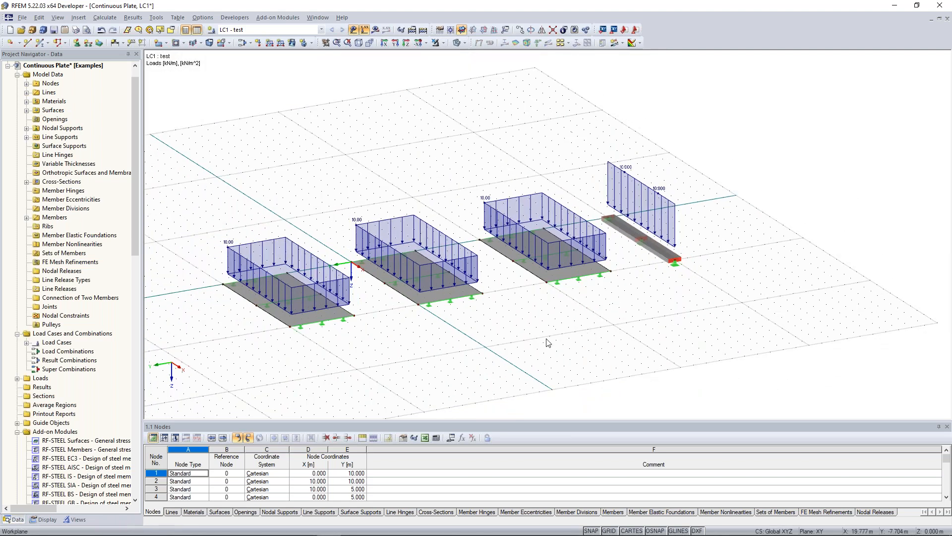
pyautogui.keyDown('ctrl'); pyautogui.moveTo(510, 347); pyautogui.dragTo(588, 345, button='middle'); pyautogui.keyUp('ctrl')
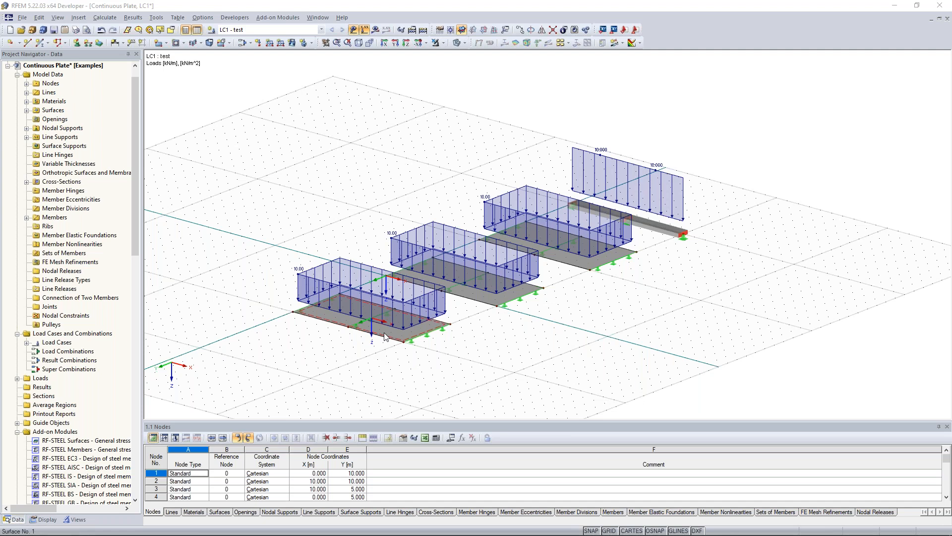
# Open the frontmost plate surface for editing and examine its available geometry types, keeping Plane
pyautogui.click(343, 224)
pyautogui.moveTo(345, 222); pyautogui.dragTo(366, 212, button='middle')
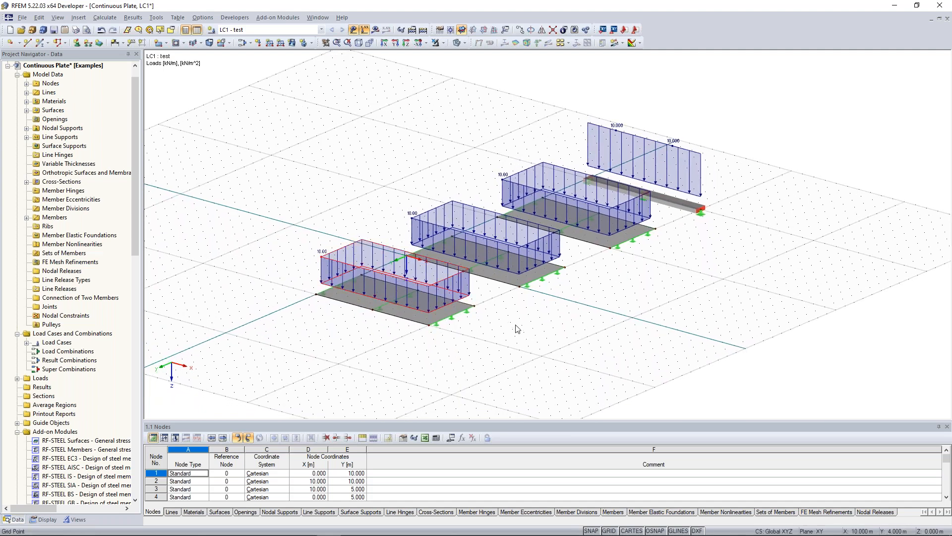
pyautogui.rightClick(420, 320)
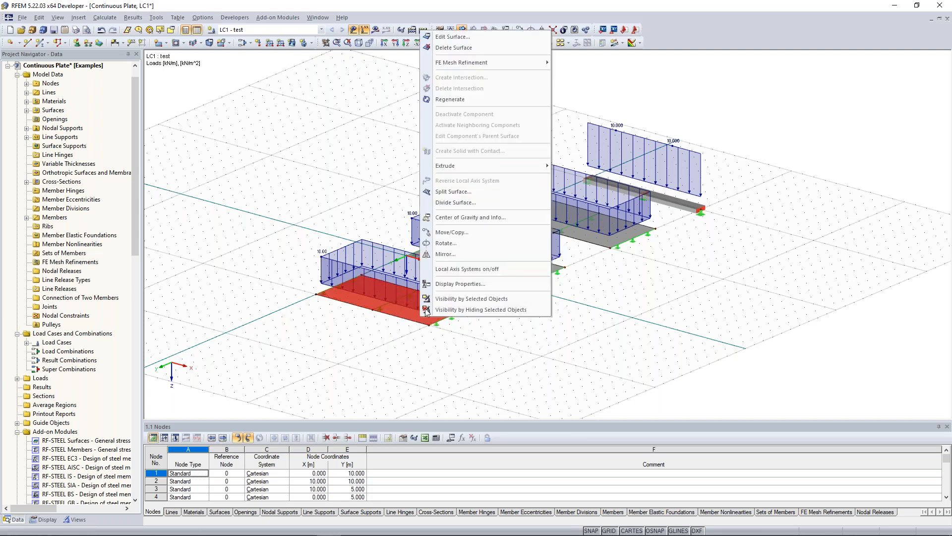
pyautogui.click(496, 37)
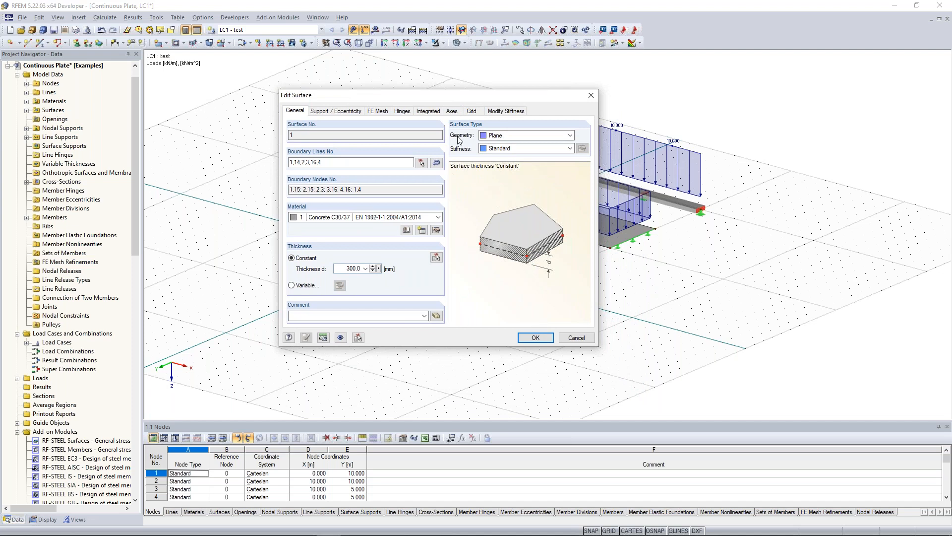
pyautogui.click(533, 136)
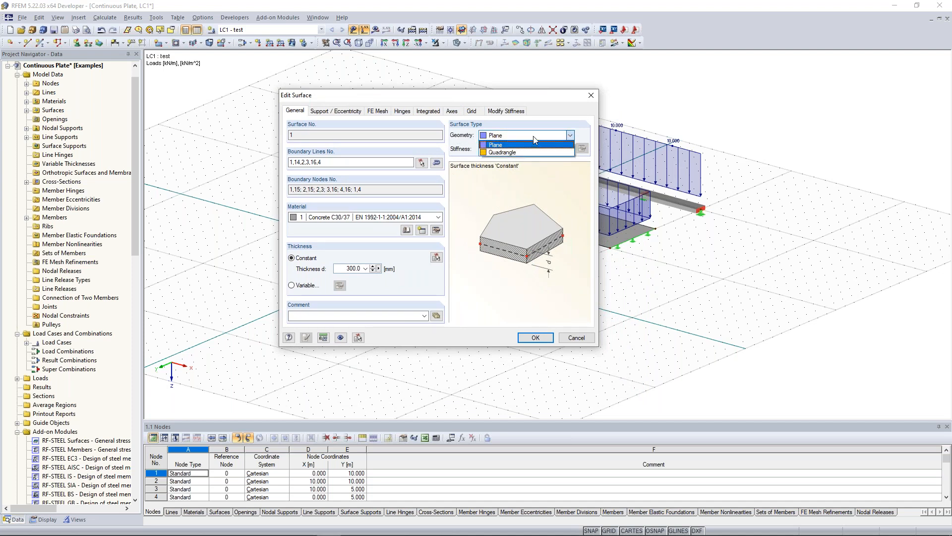
pyautogui.click(534, 136)
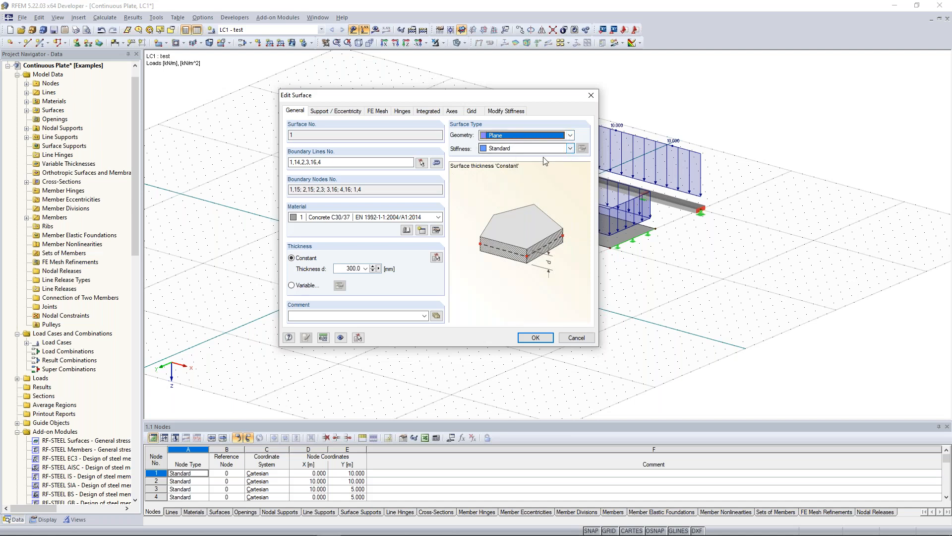
# Set the surface's stiffness type to Orthotropic and open its orthotropic stiffness parameters
pyautogui.click(569, 149)
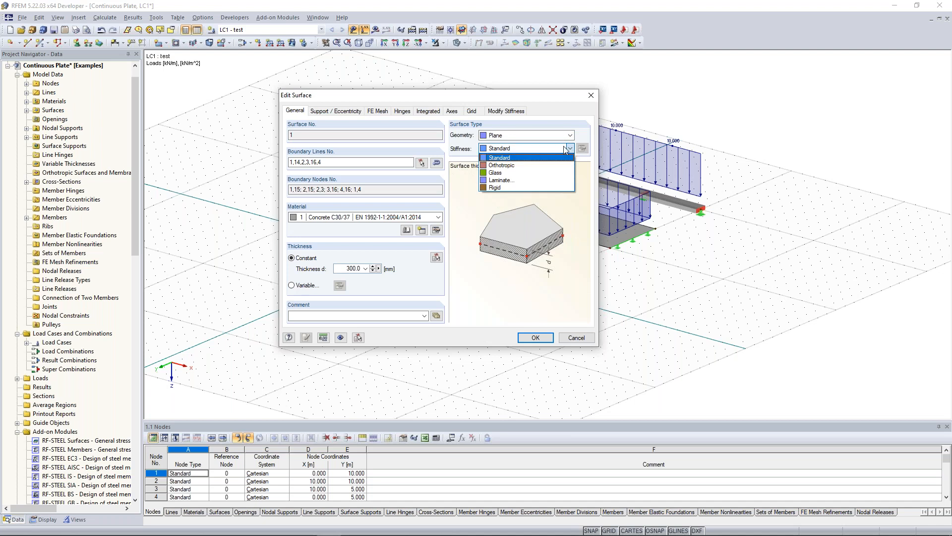
pyautogui.click(535, 166)
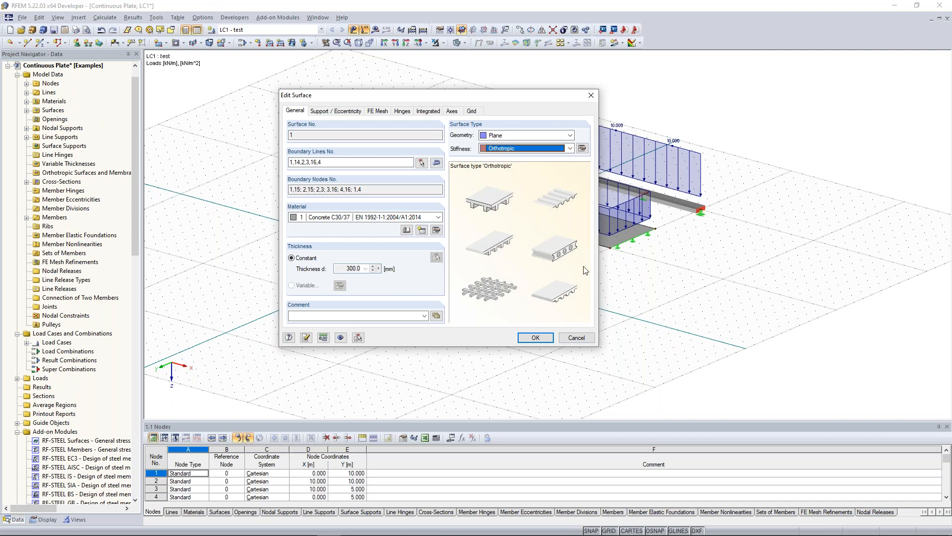
pyautogui.click(583, 149)
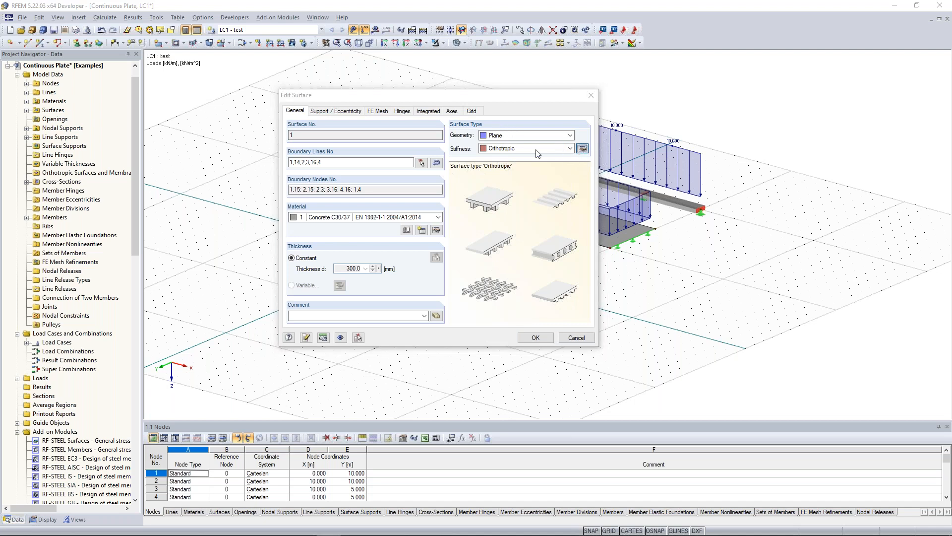
pyautogui.moveTo(423, 129); pyautogui.dragTo(480, 83)
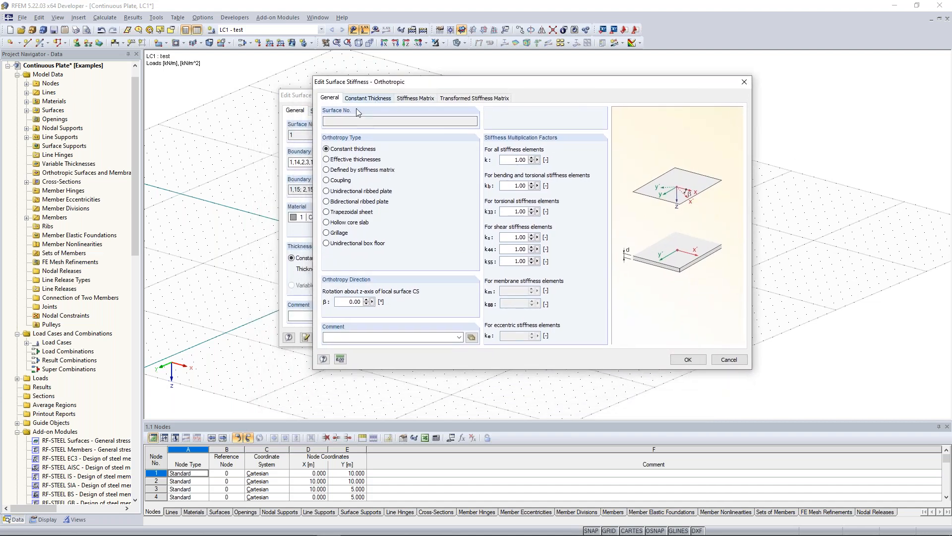
# Try the Effective thicknesses and Hollow core slab orthotropy types, inspect the stiffness multiplication factors, and return to Constant thickness
pyautogui.click(331, 160)
pyautogui.click(328, 150)
pyautogui.click(327, 203)
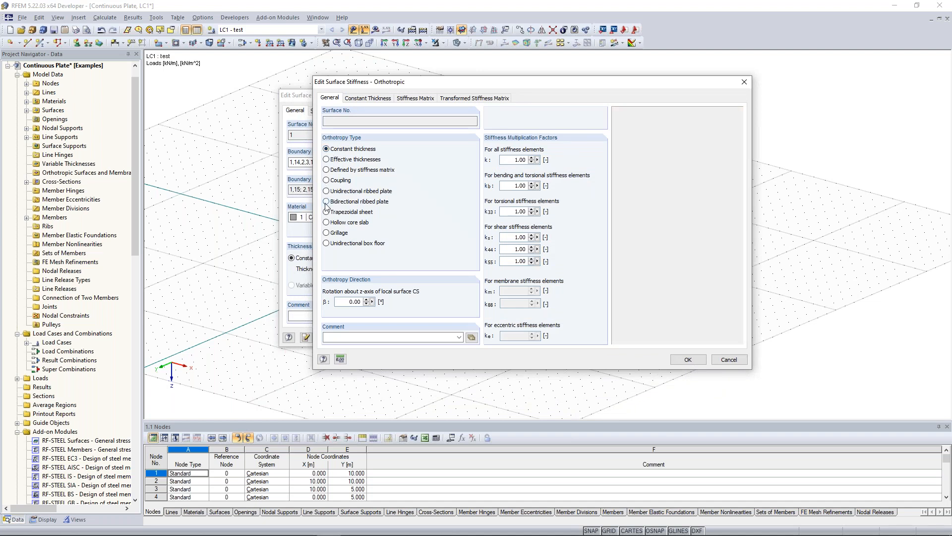
pyautogui.click(326, 150)
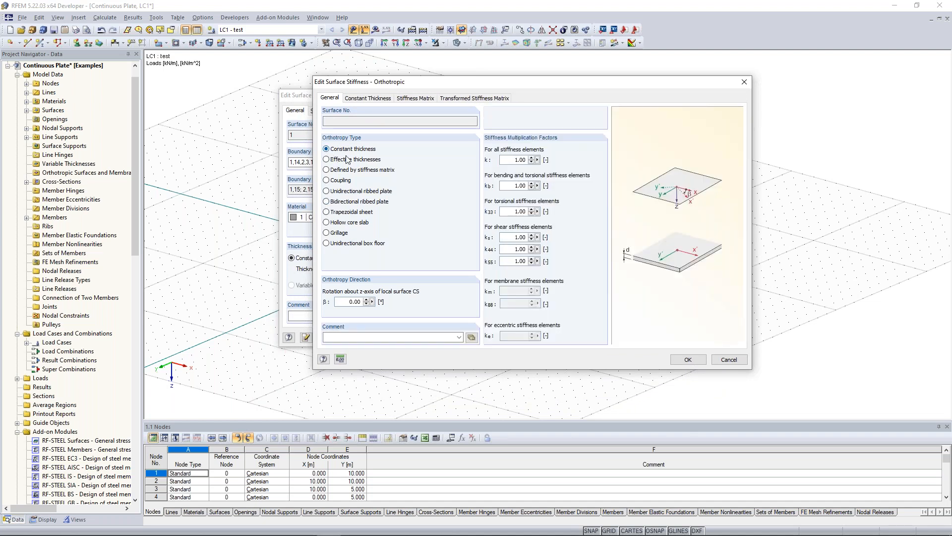
pyautogui.click(327, 160)
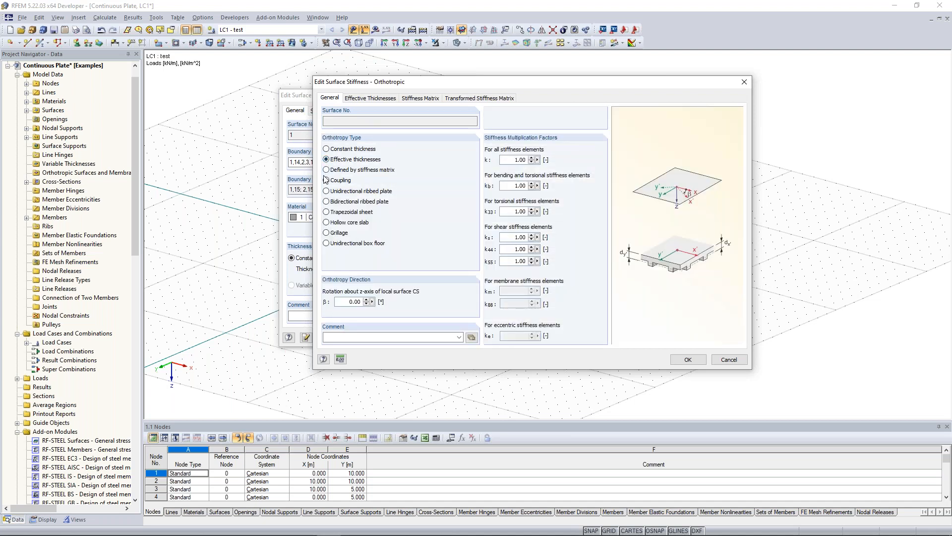
pyautogui.click(326, 222)
pyautogui.moveTo(511, 159); pyautogui.dragTo(528, 160)
pyautogui.click(504, 160)
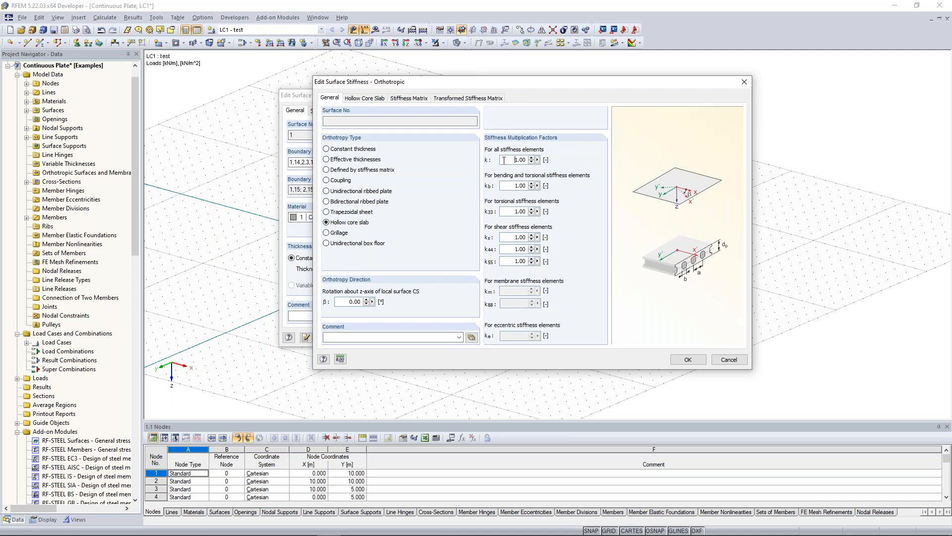
pyautogui.doubleClick(509, 212)
pyautogui.click(509, 211)
pyautogui.click(359, 149)
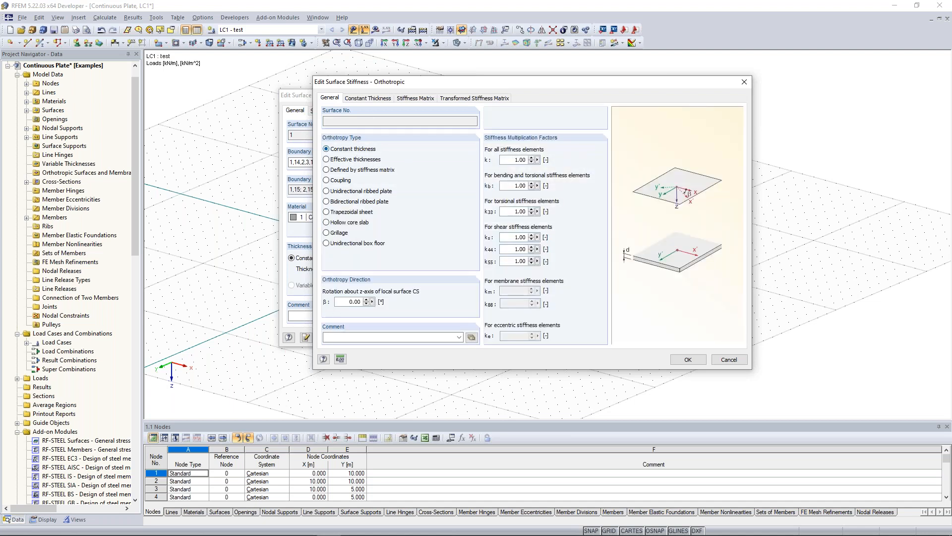
# Review the constant-thickness material properties and both the stiffness and transformed stiffness matrices, closing the orthotropic settings without applying
pyautogui.click(380, 99)
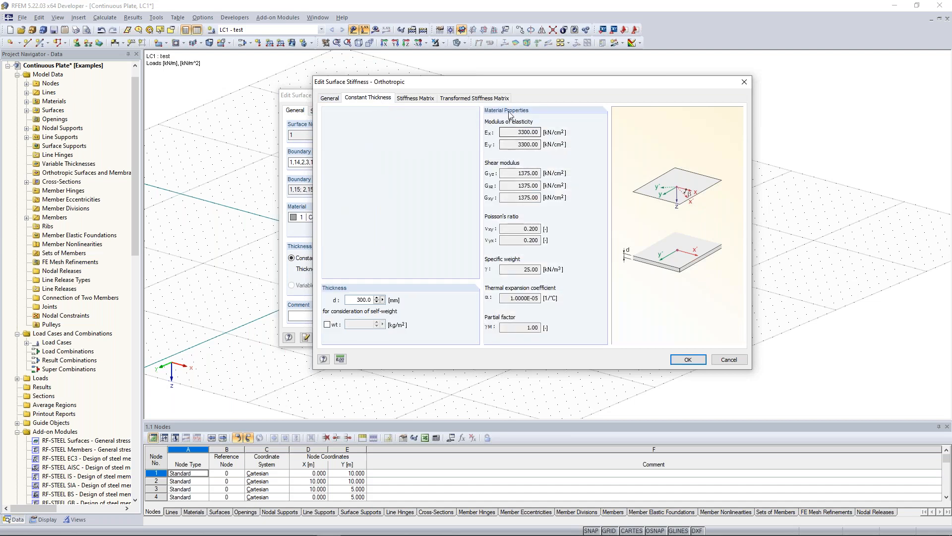
pyautogui.click(416, 99)
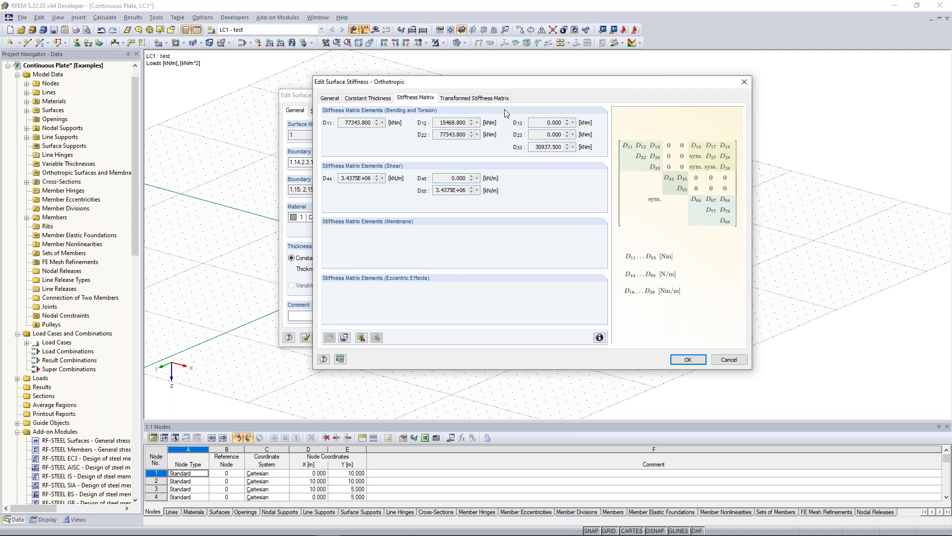
pyautogui.click(491, 98)
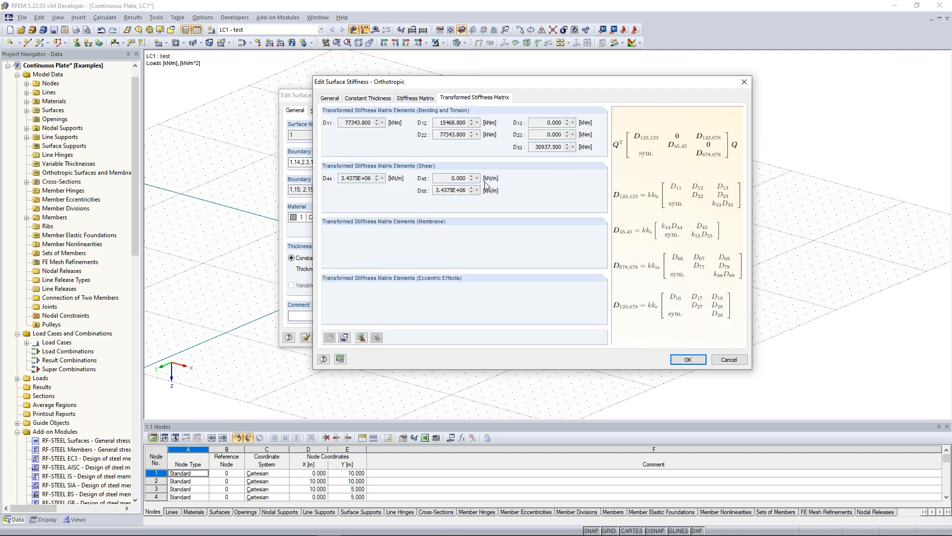
pyautogui.click(415, 99)
pyautogui.click(331, 98)
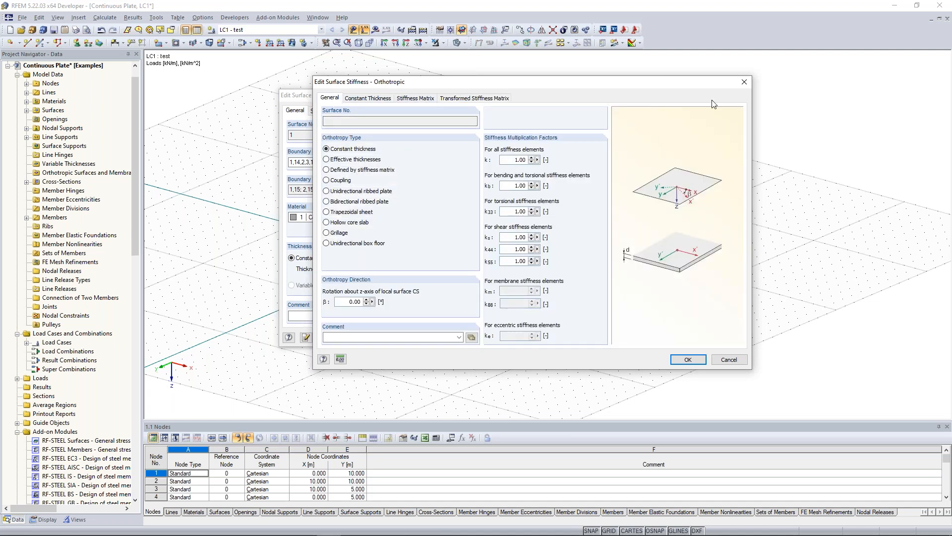
pyautogui.click(745, 82)
# Try the Glass and Laminate stiffness types for the surface and examine the laminate stiffness matrix elements without applying them
pyautogui.click(569, 148)
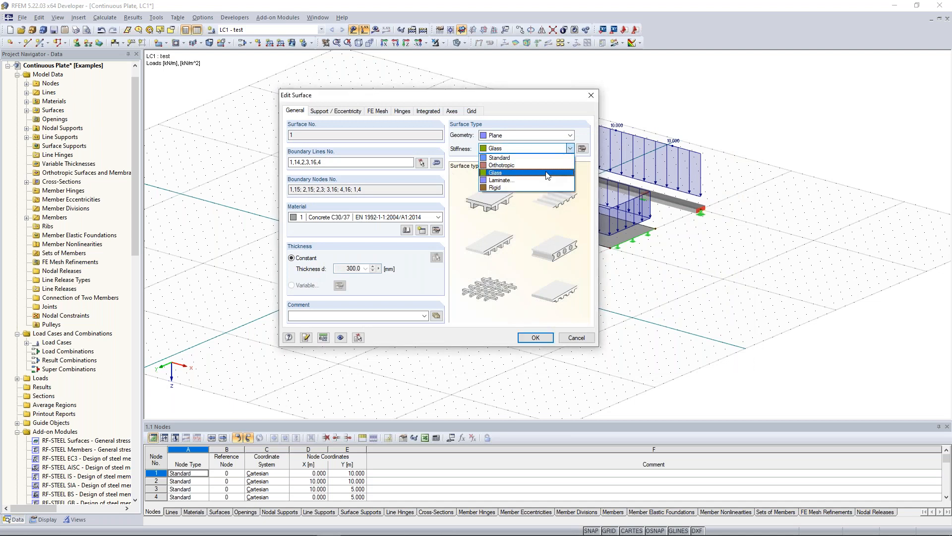
pyautogui.click(546, 173)
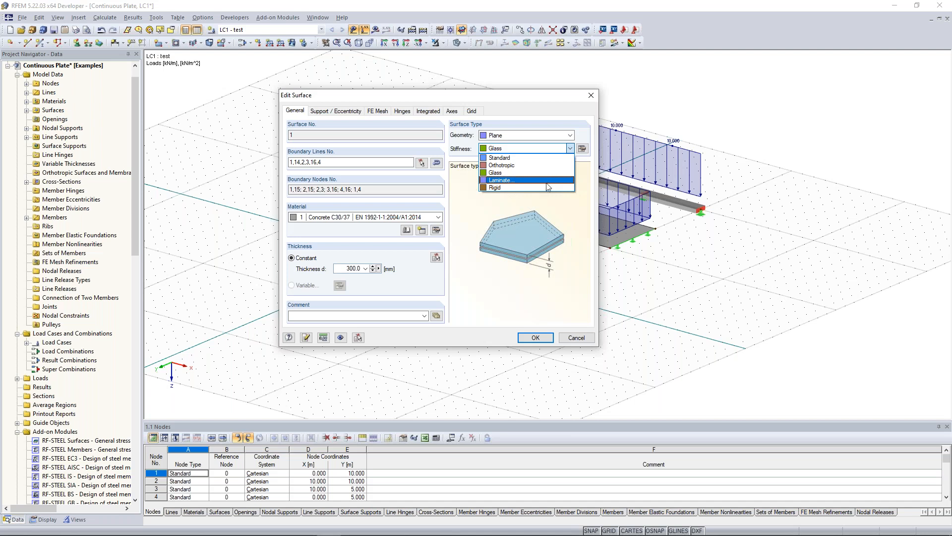
pyautogui.click(530, 181)
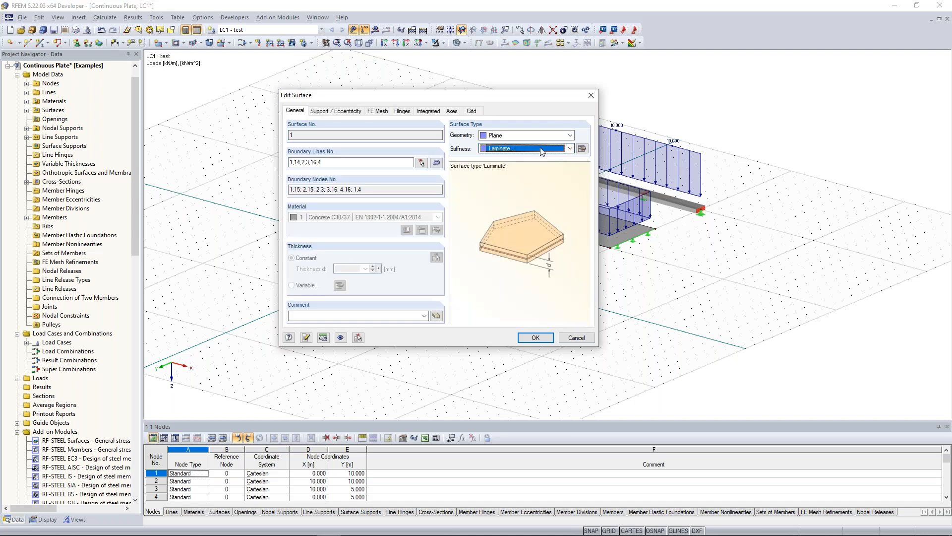
pyautogui.click(582, 150)
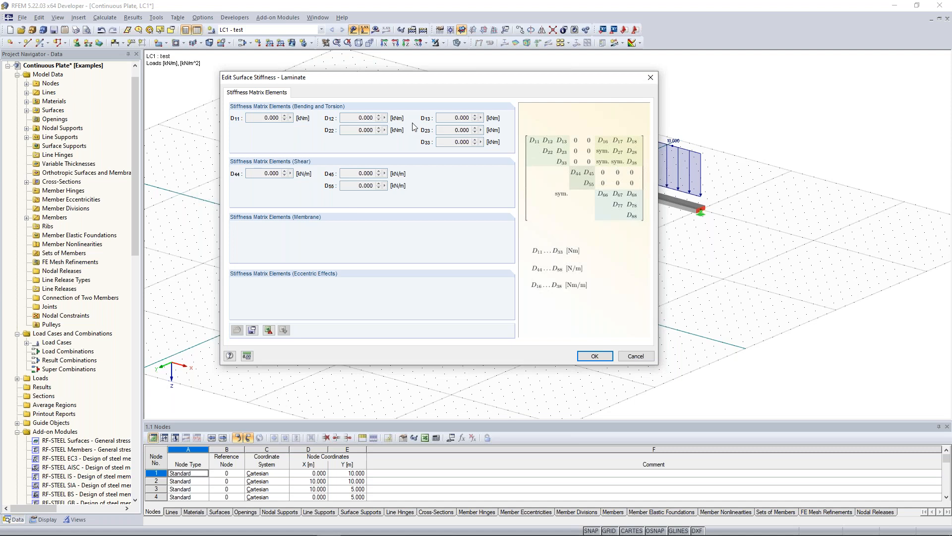
pyautogui.moveTo(288, 118); pyautogui.dragTo(291, 118)
pyautogui.click(263, 117)
pyautogui.click(651, 77)
# Try the Rigid stiffness type, return the surface to Standard, and close the surface editing without applying changes
pyautogui.click(569, 149)
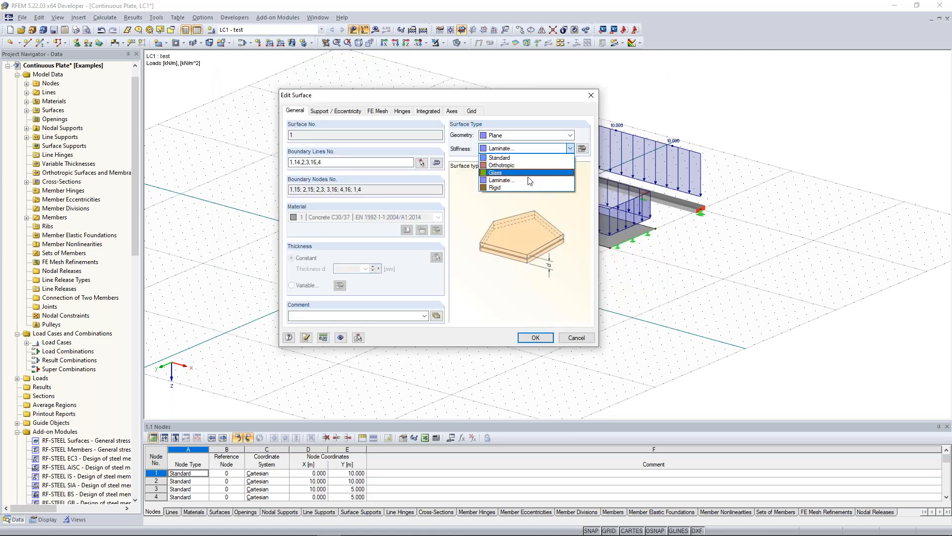
pyautogui.click(524, 188)
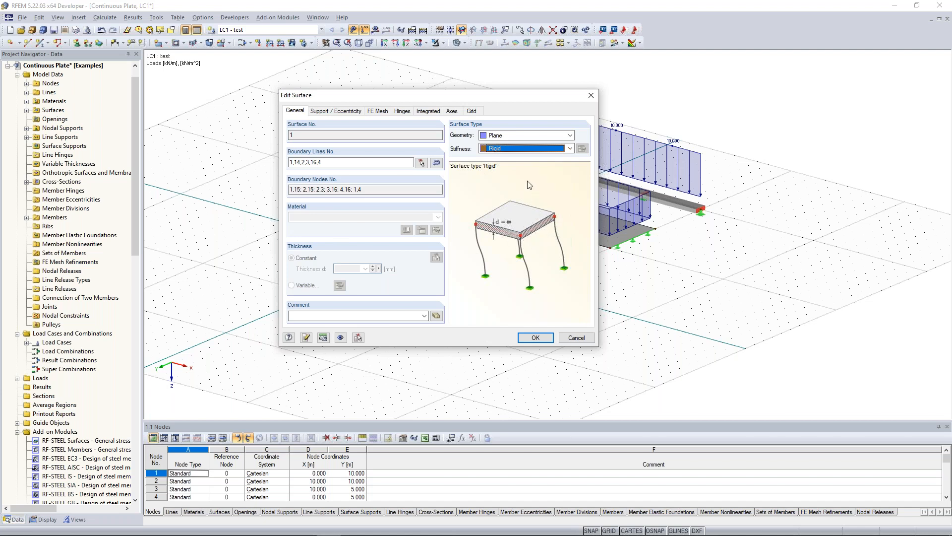
pyautogui.click(570, 149)
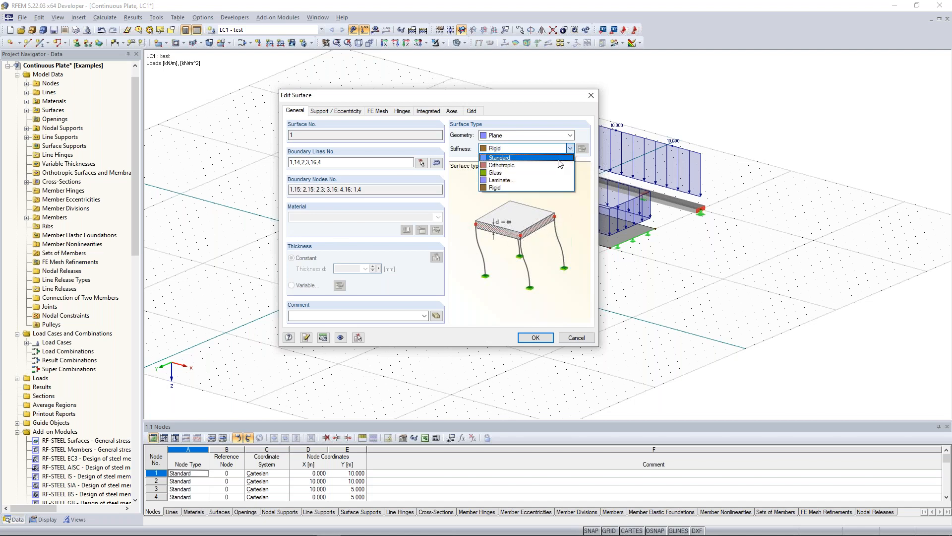
pyautogui.click(557, 158)
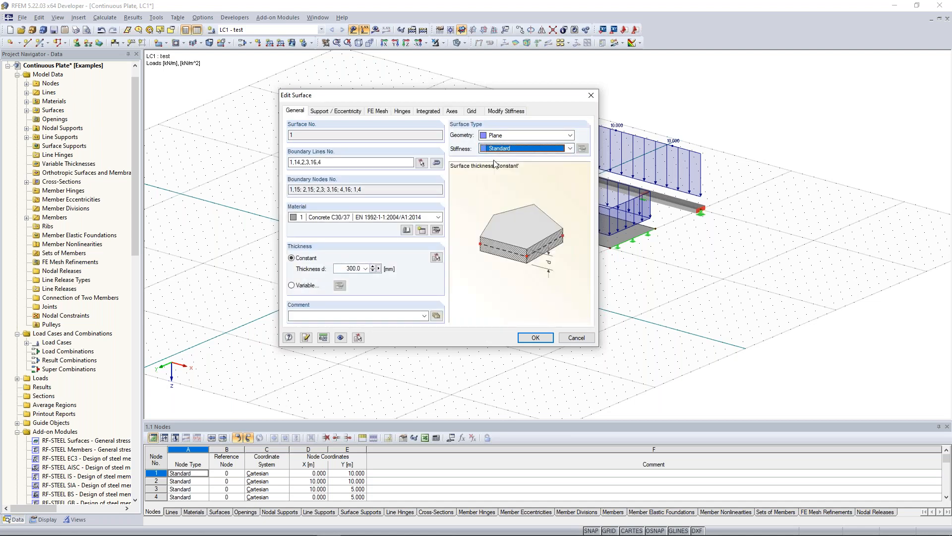
pyautogui.click(590, 96)
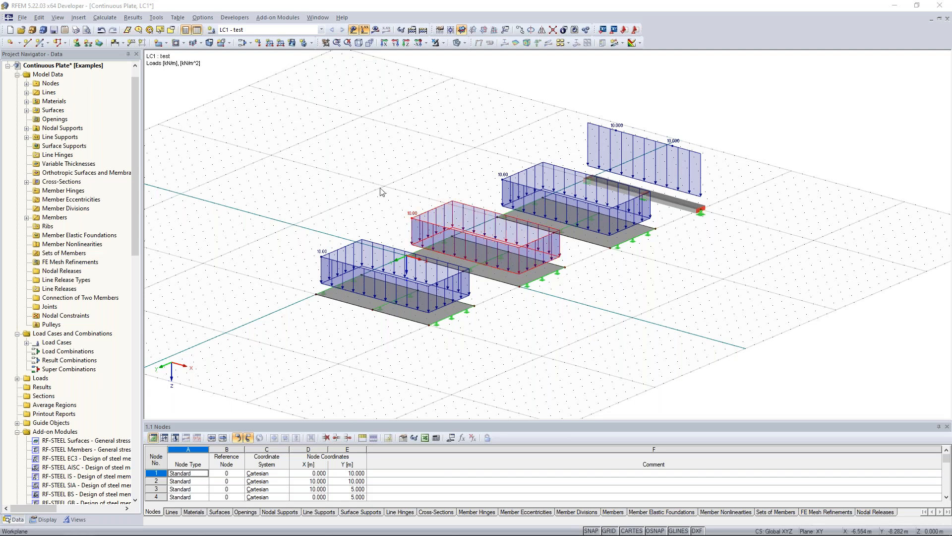
# Hide the load display so only the three plates and the beam with their supports are shown
pyautogui.keyDown('ctrl'); pyautogui.moveTo(373, 179); pyautogui.dragTo(353, 200, button='middle'); pyautogui.keyUp('ctrl')
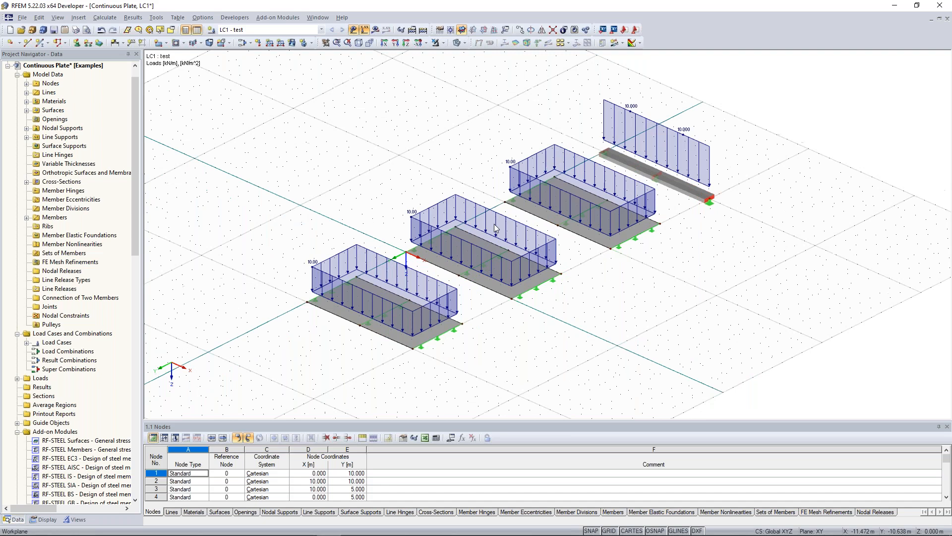
pyautogui.click(353, 29)
pyautogui.moveTo(517, 148); pyautogui.dragTo(393, 187, button='middle')
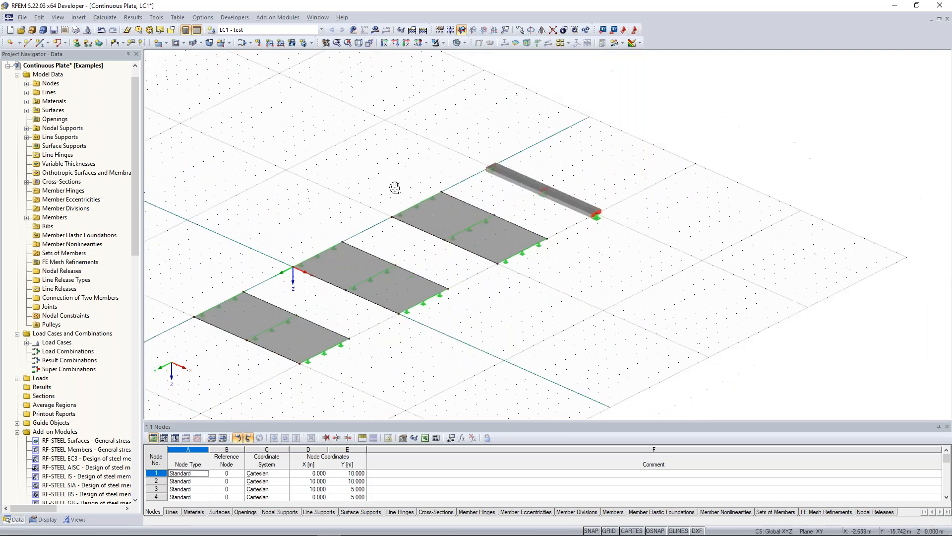
# Examine the two-span beam's members and nodal supports, and compare the beam with the three line-supported plates
pyautogui.scroll(3, 522, 200)
pyautogui.scroll(1, 522, 202)
pyautogui.scroll(3, 464, 255)
pyautogui.moveTo(490, 235); pyautogui.dragTo(515, 230, button='middle')
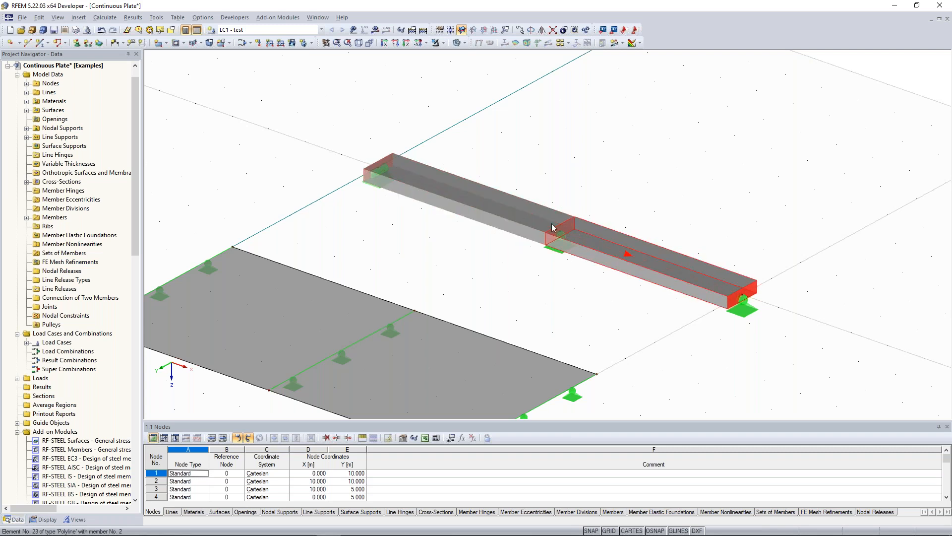
pyautogui.scroll(-4, 588, 187)
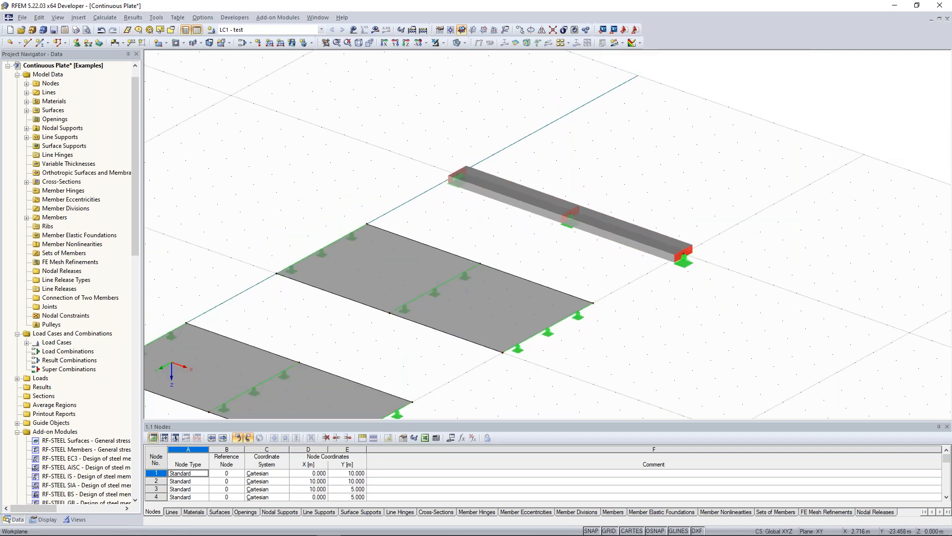
pyautogui.scroll(4, 579, 208)
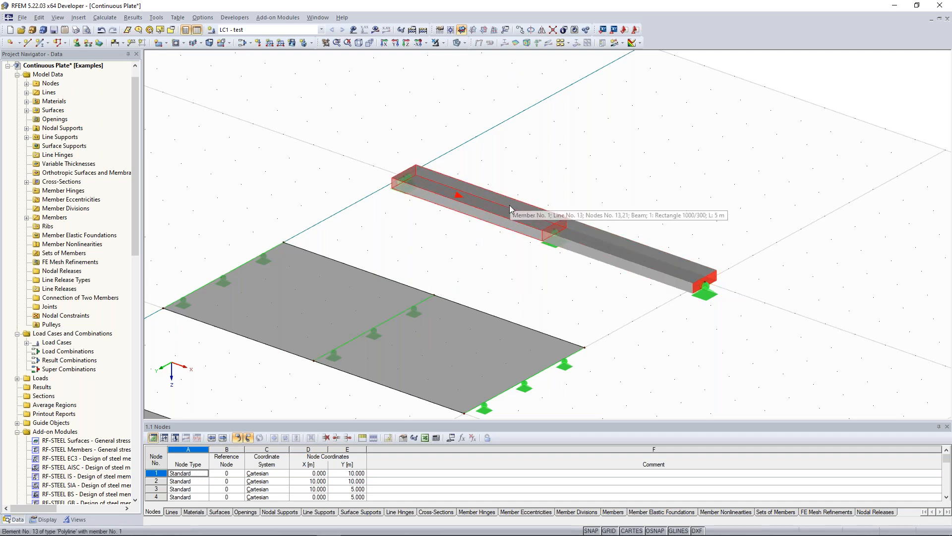
pyautogui.scroll(-3, 577, 203)
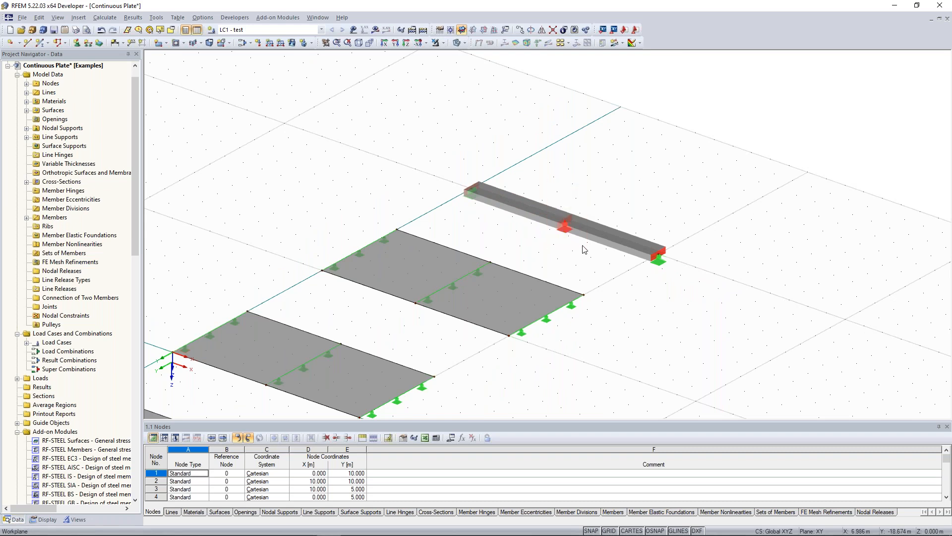
pyautogui.scroll(1, 575, 204)
pyautogui.moveTo(575, 205); pyautogui.dragTo(558, 177, button='middle')
pyautogui.scroll(-4, 556, 178)
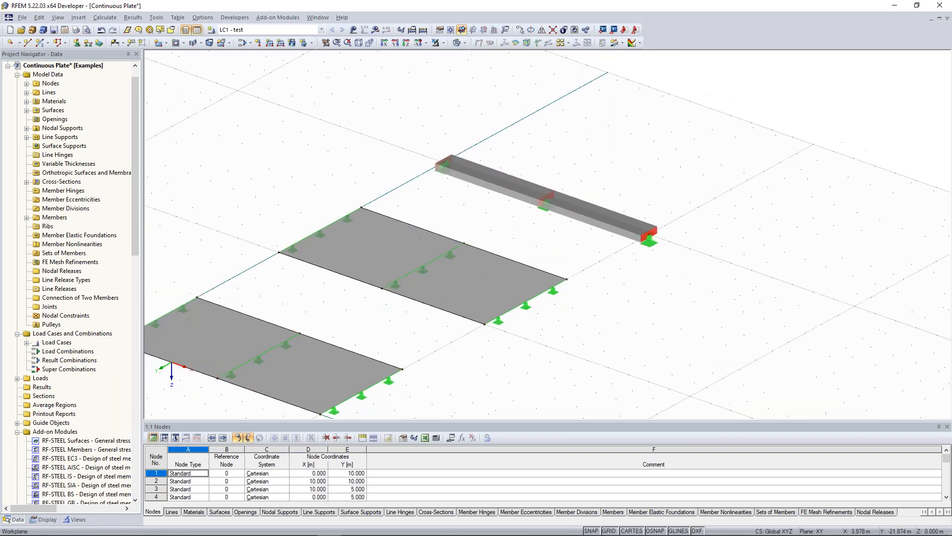
pyautogui.moveTo(367, 193); pyautogui.dragTo(544, 158, button='middle')
pyautogui.moveTo(430, 201); pyautogui.dragTo(490, 206, button='middle')
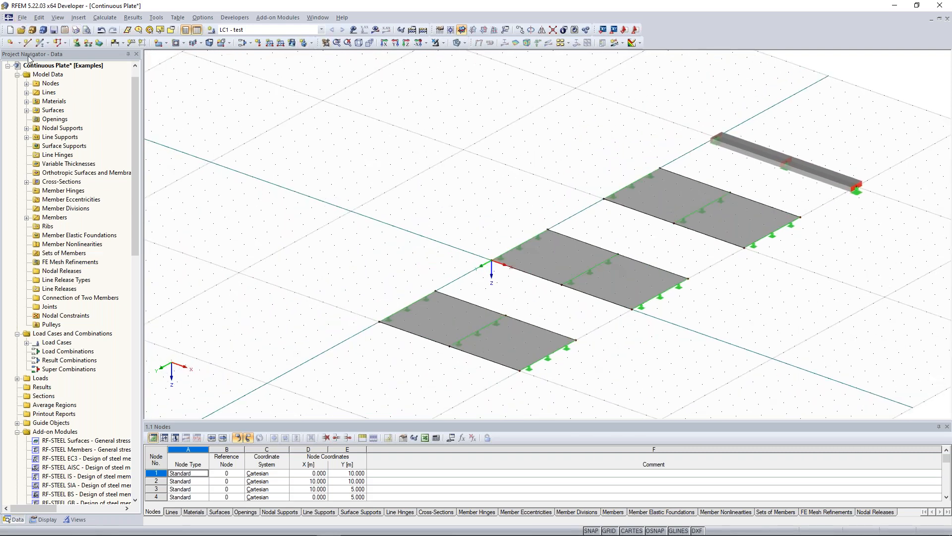
# Create a new 2D - XZ model named test1234 in the Downloads project
pyautogui.click(14, 31)
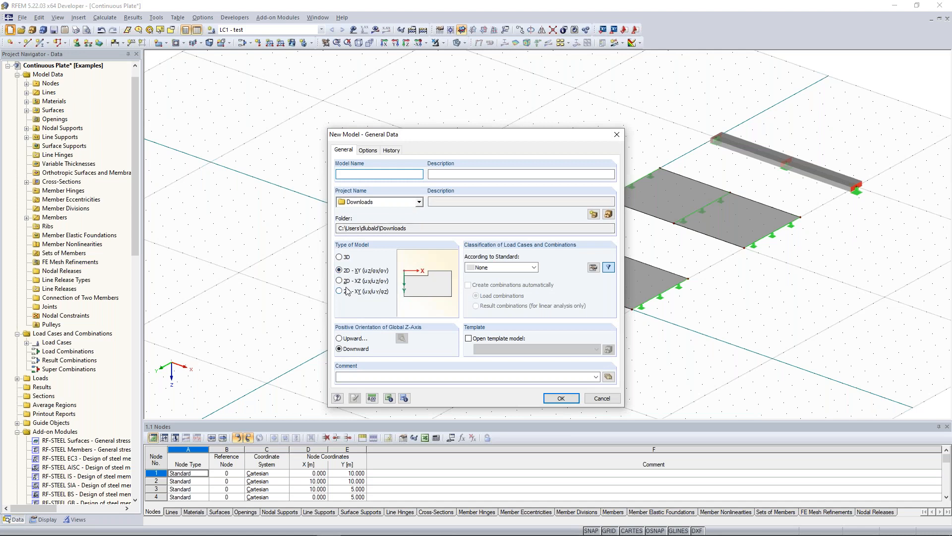
pyautogui.click(339, 281)
pyautogui.click(370, 176)
pyautogui.write('test')
pyautogui.click(552, 399)
pyautogui.click(493, 293)
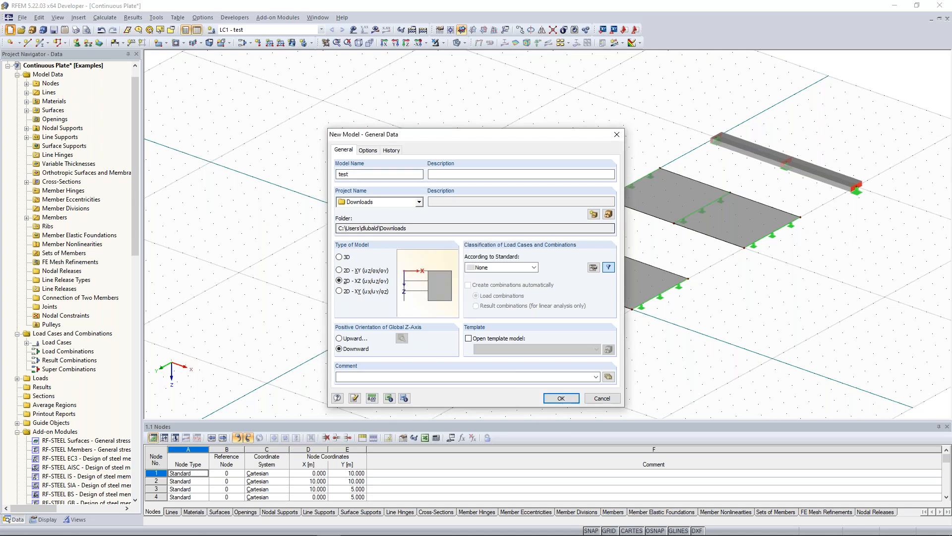
pyautogui.click(554, 399)
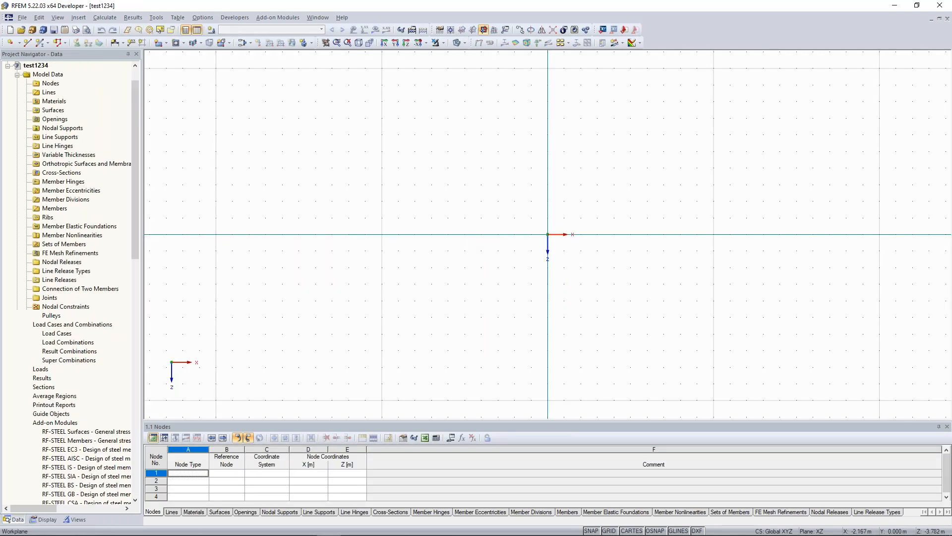
# Draw two crossing lines: from the origin to X 7, Z -6 m, and from about X -0.52, Z -7.16 m to X 7, Z 0
pyautogui.click(27, 43)
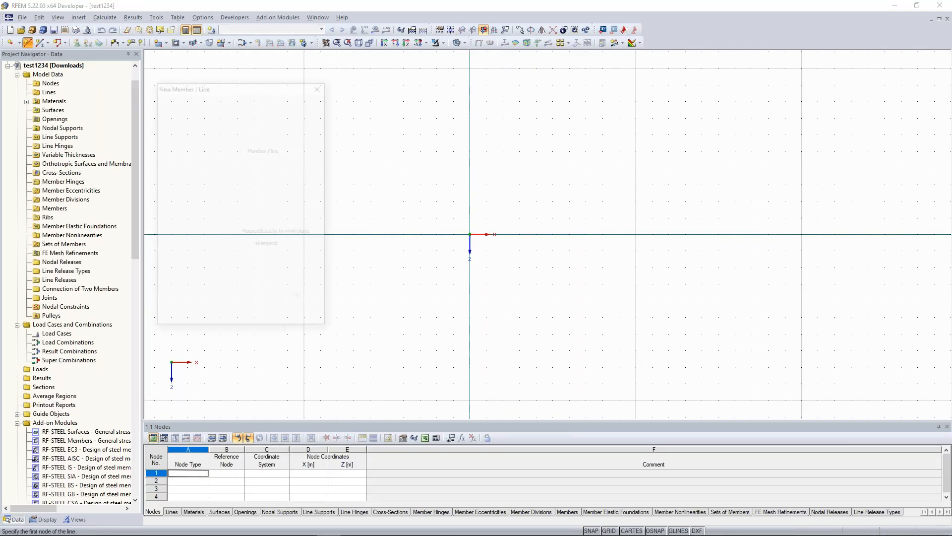
pyautogui.click(469, 234)
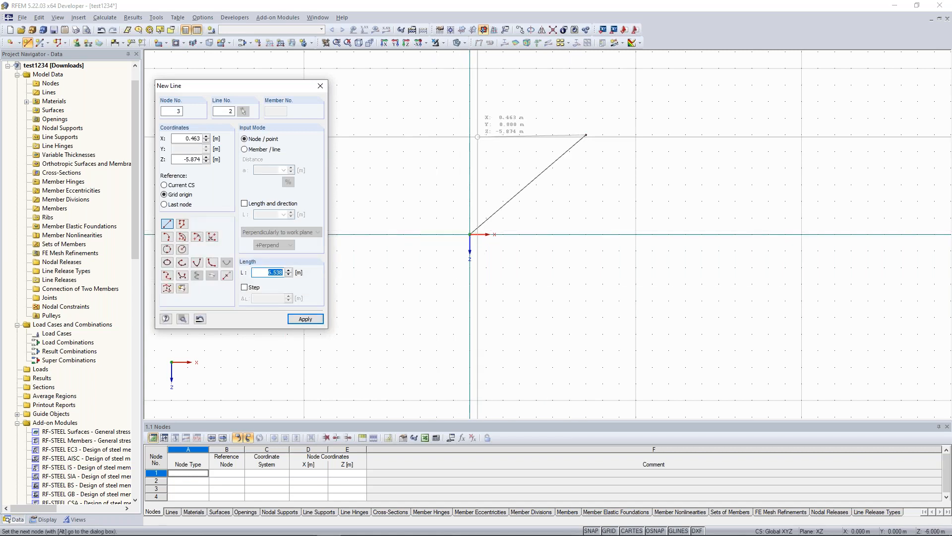
pyautogui.click(585, 135)
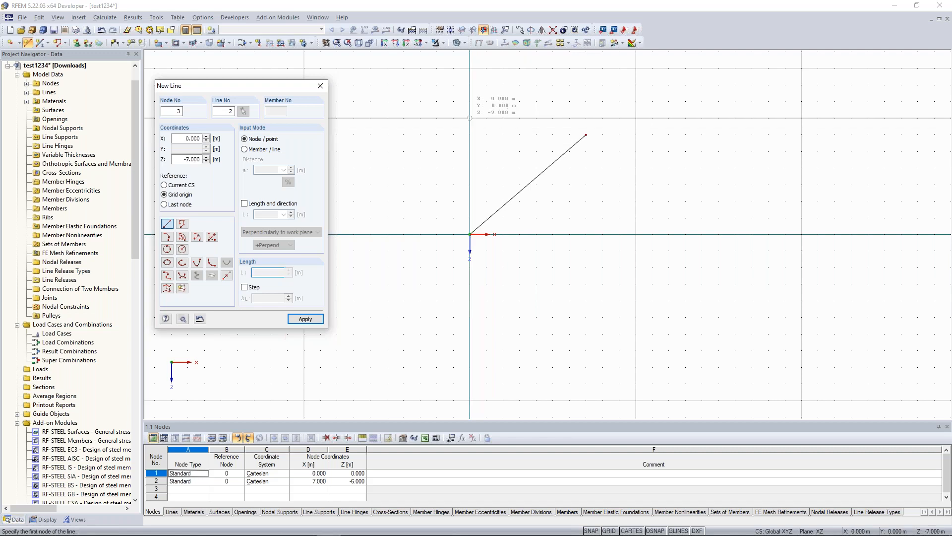
pyautogui.click(462, 115)
pyautogui.click(585, 233)
pyautogui.press('Escape')
pyautogui.scroll(4, 591, 154)
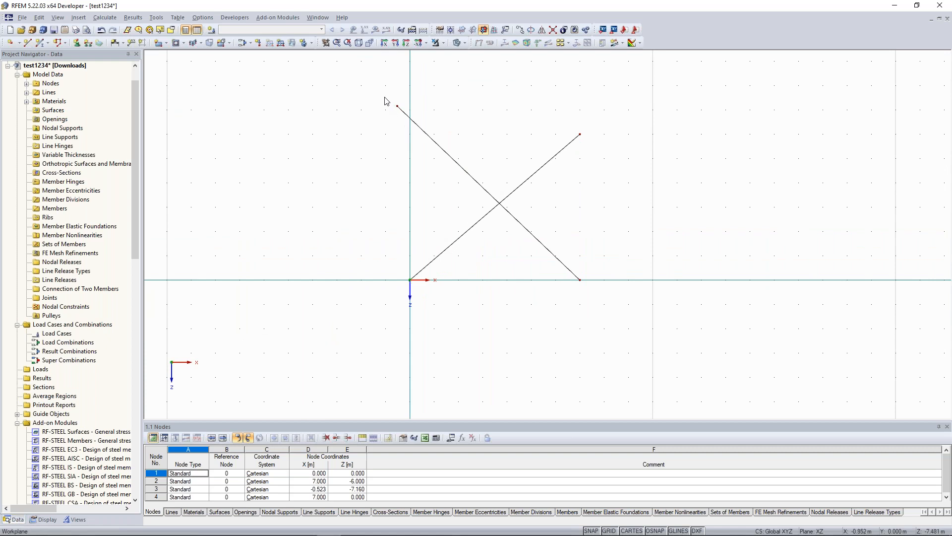
pyautogui.moveTo(463, 121); pyautogui.dragTo(420, 118, button='middle')
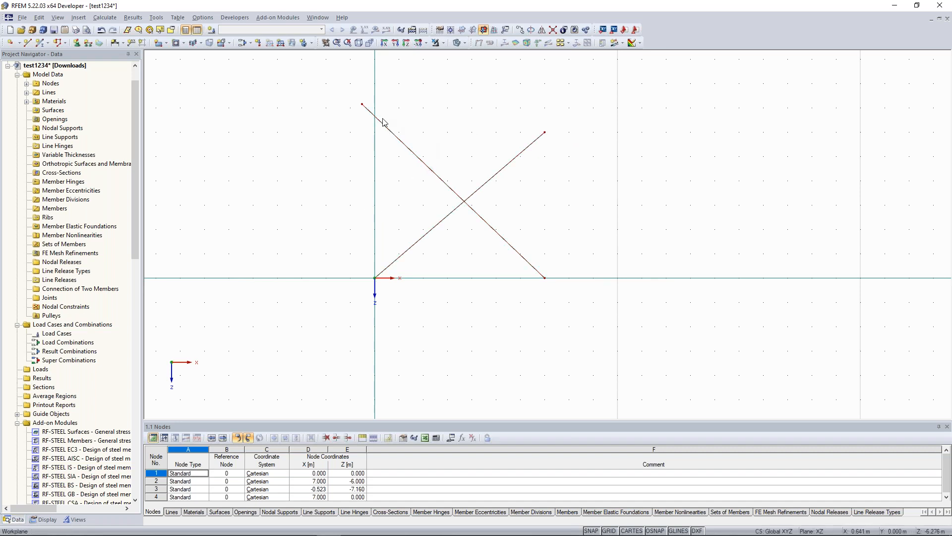
# Try to connect the two crossing lines at their intersection, and undo the connection
pyautogui.moveTo(441, 147); pyautogui.dragTo(491, 228)
pyautogui.moveTo(446, 144); pyautogui.dragTo(488, 218)
pyautogui.moveTo(386, 186); pyautogui.dragTo(384, 201, button='middle')
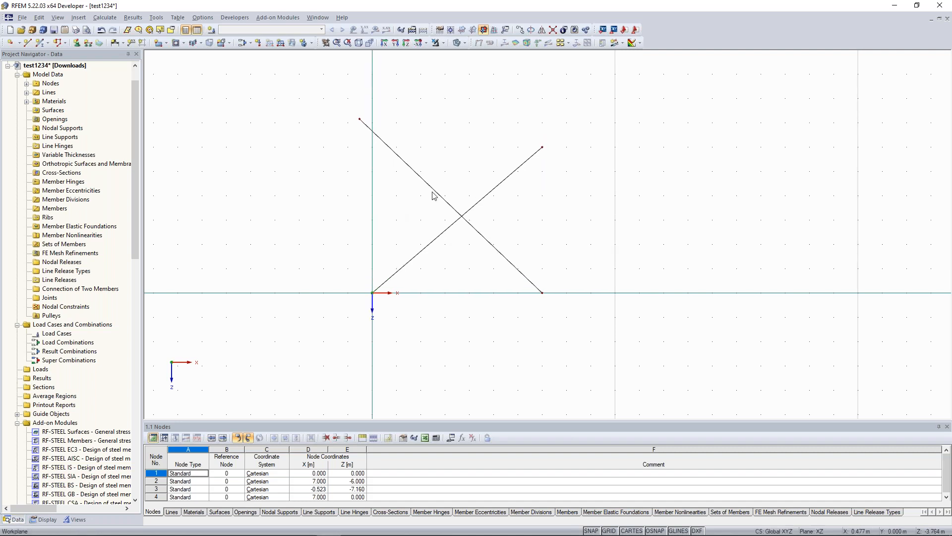
pyautogui.click(553, 31)
pyautogui.moveTo(310, 77); pyautogui.dragTo(592, 311)
pyautogui.press('Escape')
pyautogui.hotkey('ctrl', 'z')
pyautogui.moveTo(390, 230); pyautogui.dragTo(367, 254, button='middle')
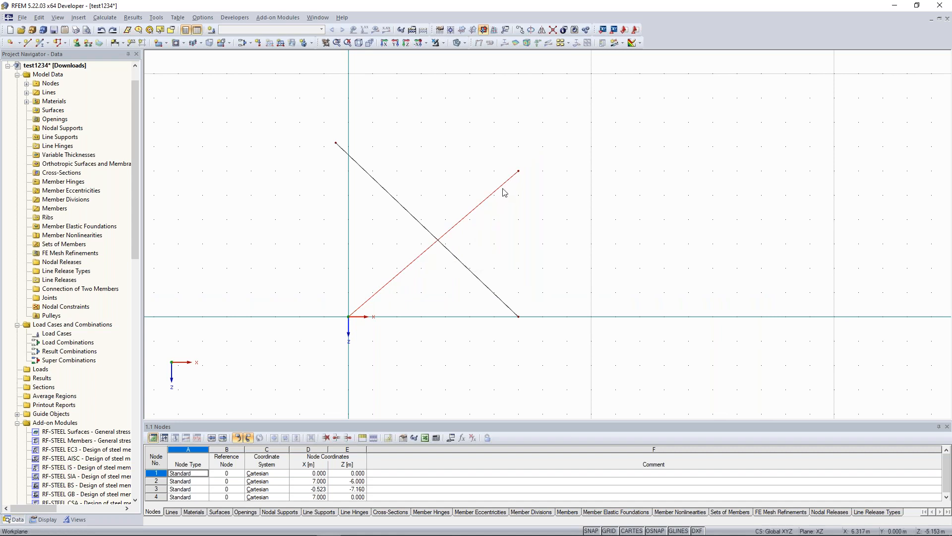
pyautogui.moveTo(420, 184); pyautogui.dragTo(465, 263)
pyautogui.moveTo(412, 185); pyautogui.dragTo(485, 283)
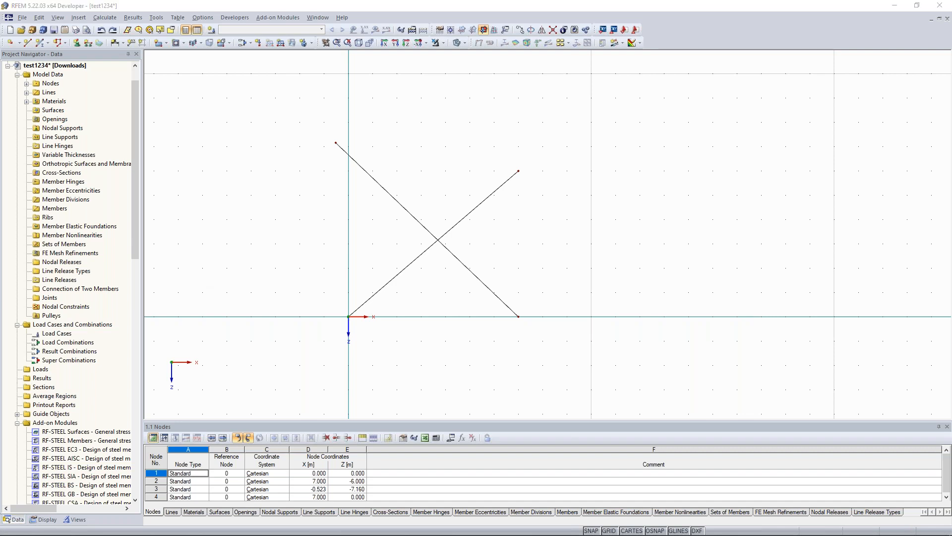
pyautogui.click(367, 253)
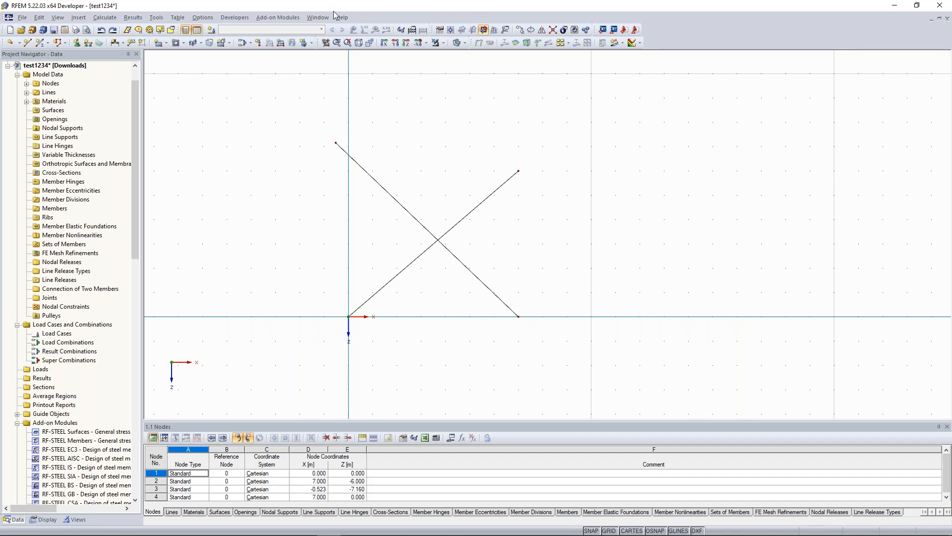
# Switch back to the Continuous Plate model and display its LC1 loads
pyautogui.click(318, 18)
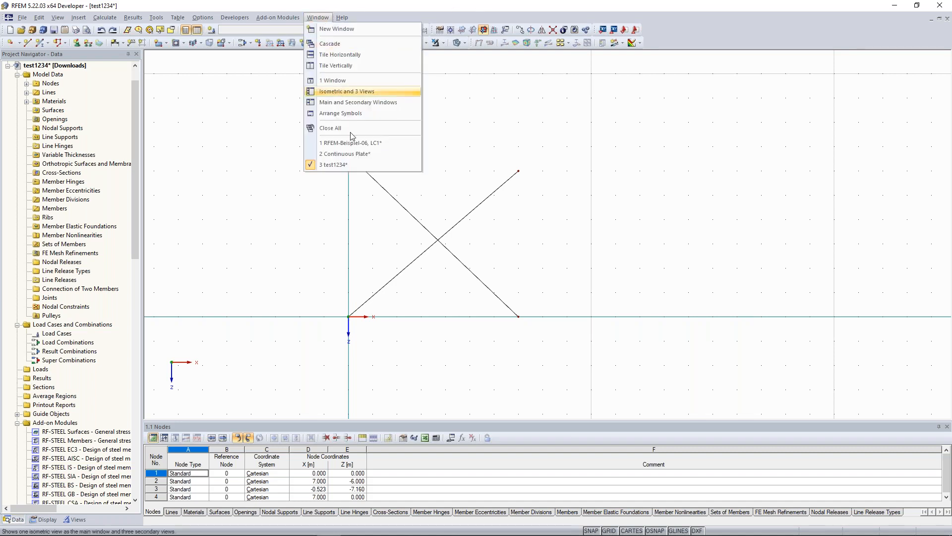
pyautogui.click(355, 161)
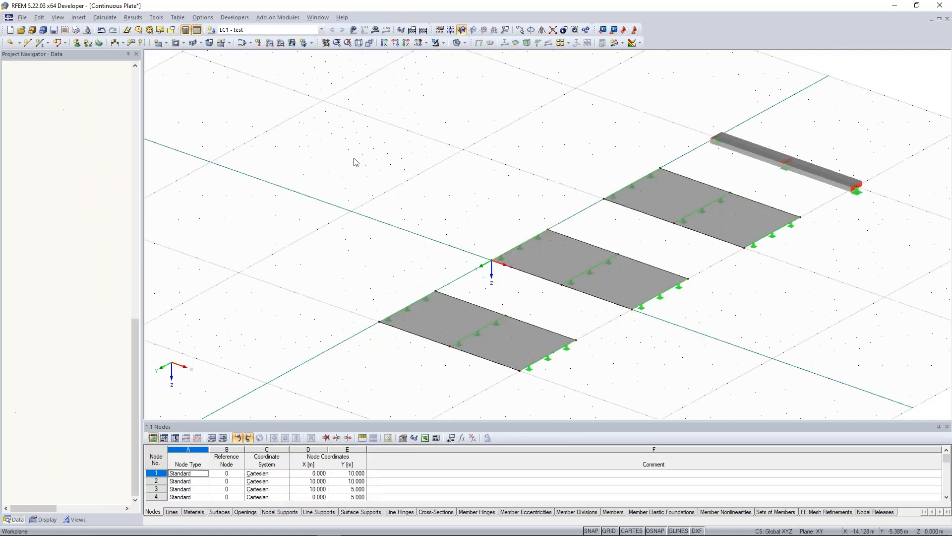
pyautogui.click(352, 30)
pyautogui.moveTo(492, 133); pyautogui.dragTo(409, 128, button='middle')
pyautogui.scroll(-2, 419, 116)
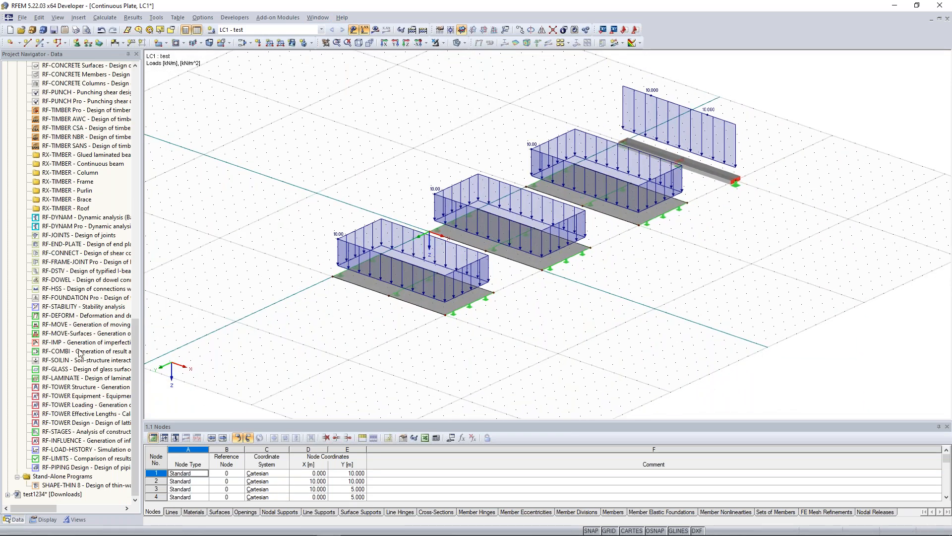
# Return to the start of the project navigator's model data and hide the load display
pyautogui.scroll(15, 80, 353)
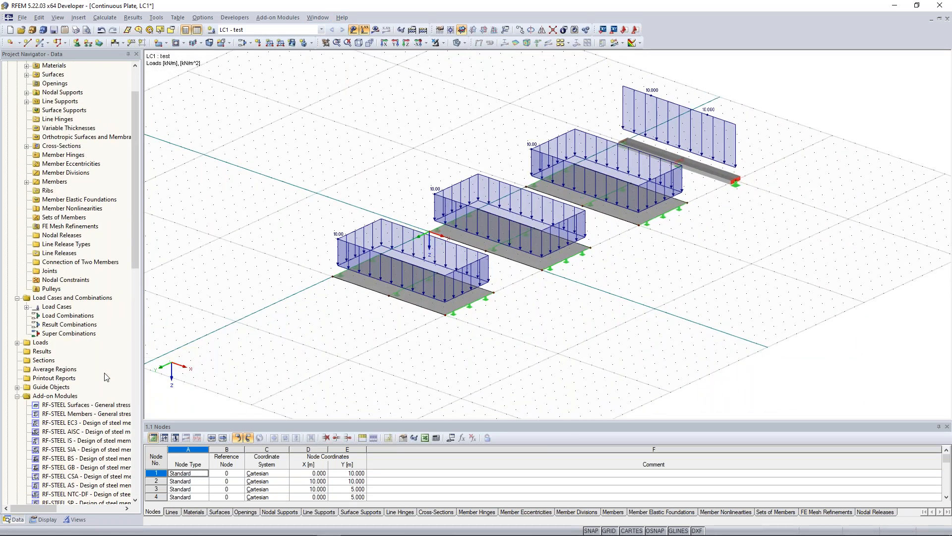
pyautogui.scroll(2, 138, 241)
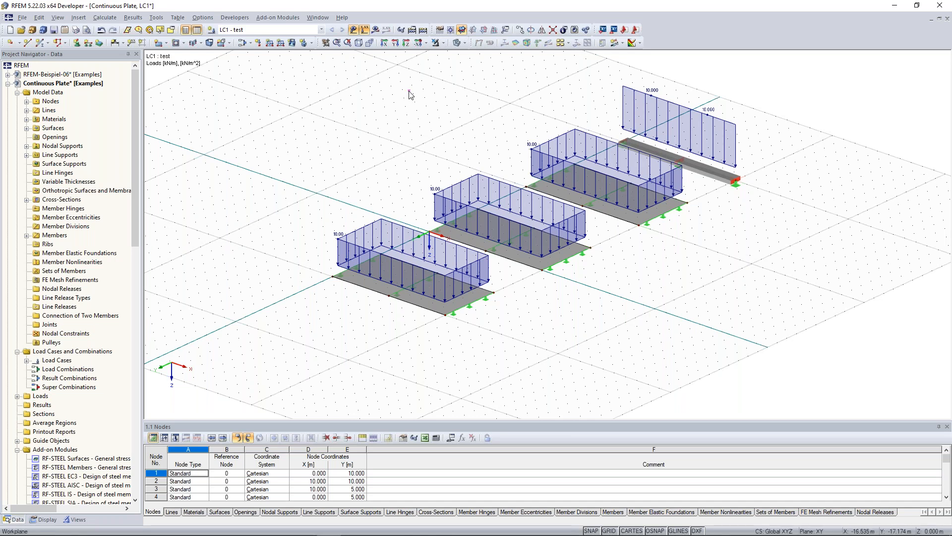
pyautogui.click(364, 30)
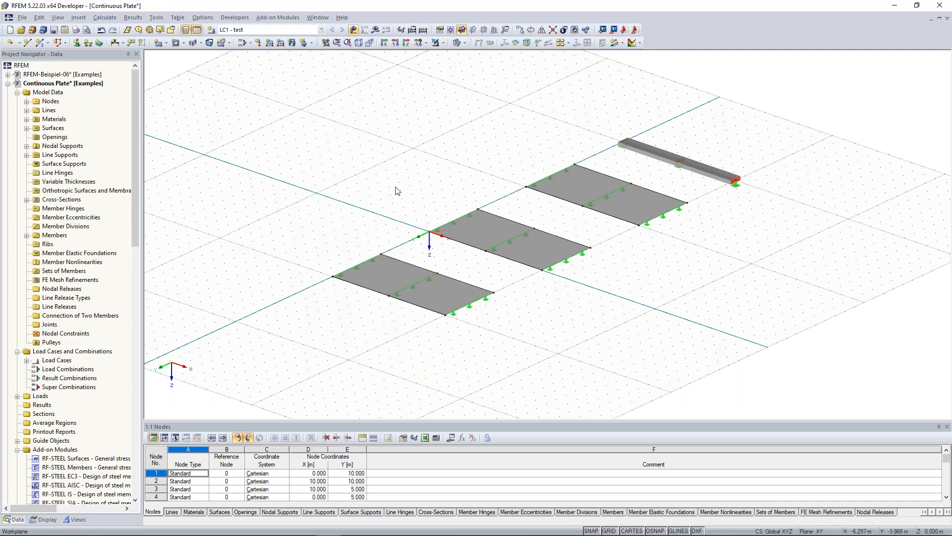
pyautogui.moveTo(385, 282); pyautogui.dragTo(352, 279, button='middle')
pyautogui.scroll(1, 352, 278)
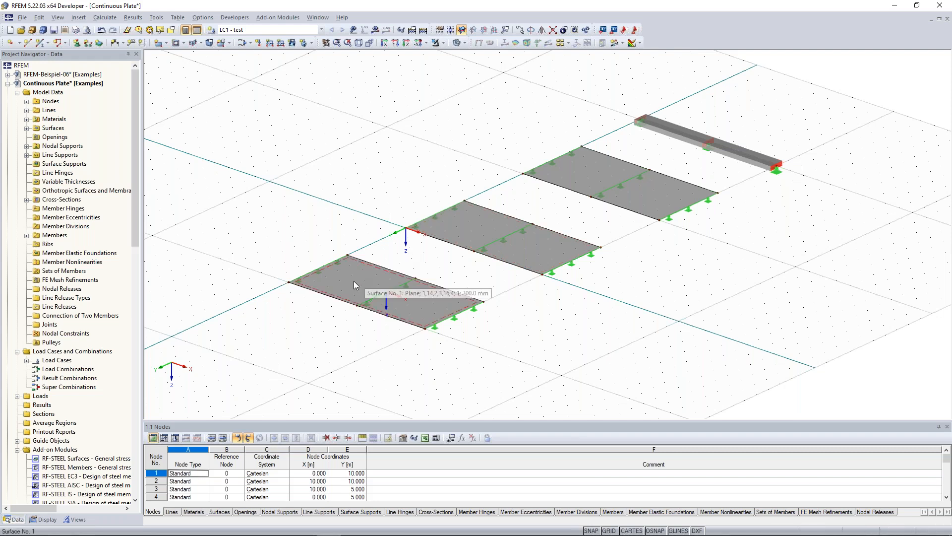
pyautogui.scroll(1, 351, 278)
pyautogui.moveTo(350, 278); pyautogui.dragTo(334, 283, button='middle')
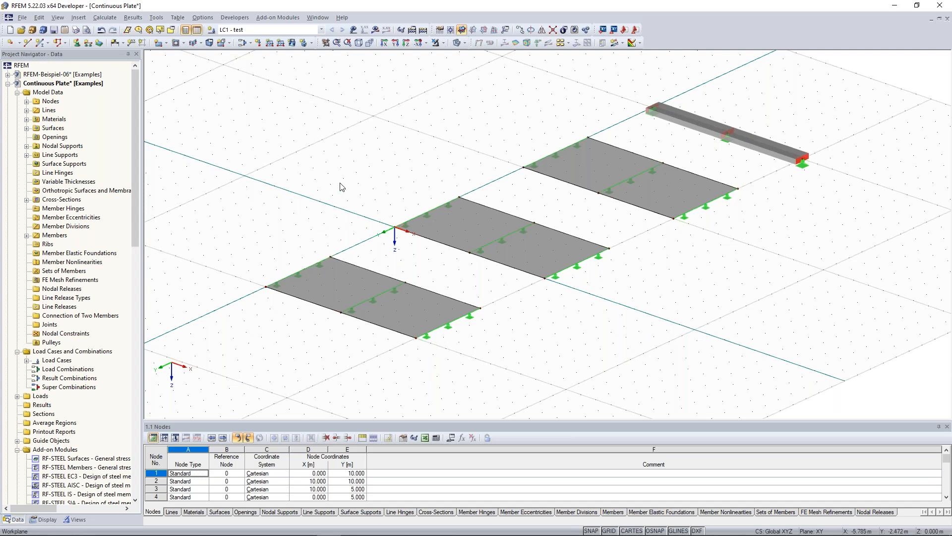
pyautogui.scroll(3, 386, 151)
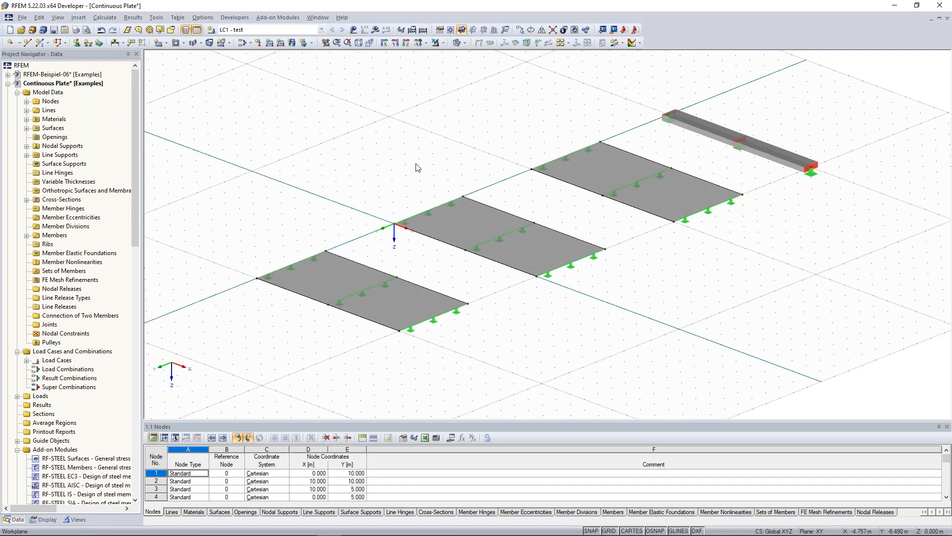
pyautogui.keyDown('ctrl'); pyautogui.moveTo(406, 169); pyautogui.dragTo(435, 144, button='middle'); pyautogui.keyUp('ctrl')
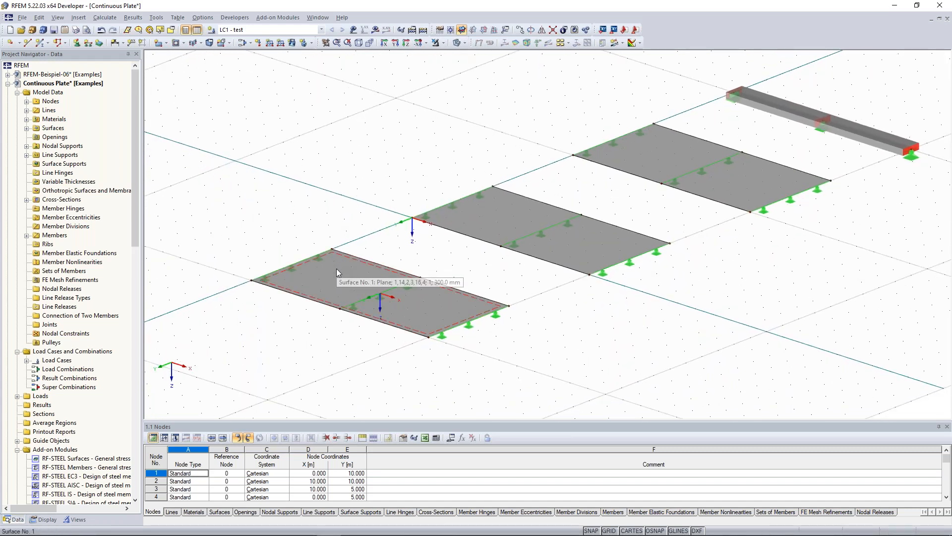
# Add a new surface FE mesh refinement with a target FE length of 0.100 m to surface 1
pyautogui.click(336, 269)
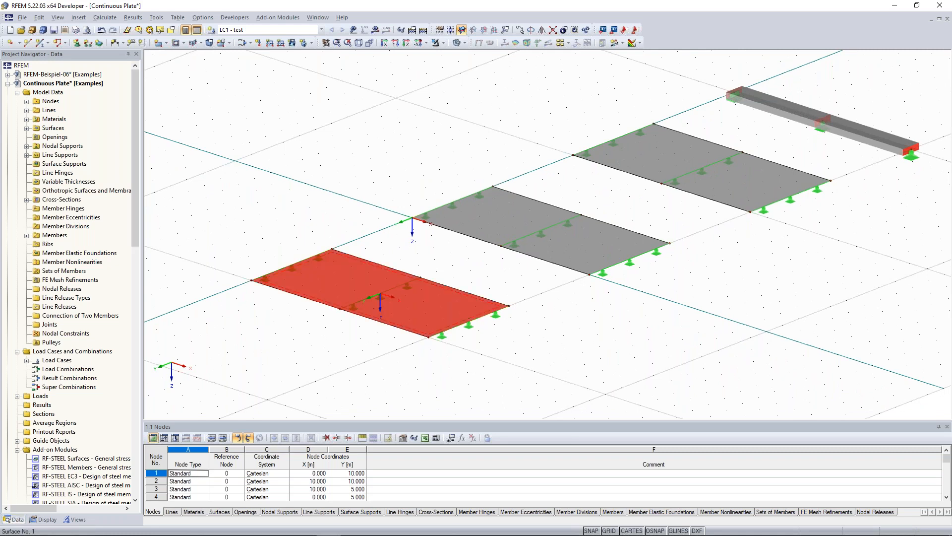
pyautogui.rightClick(336, 272)
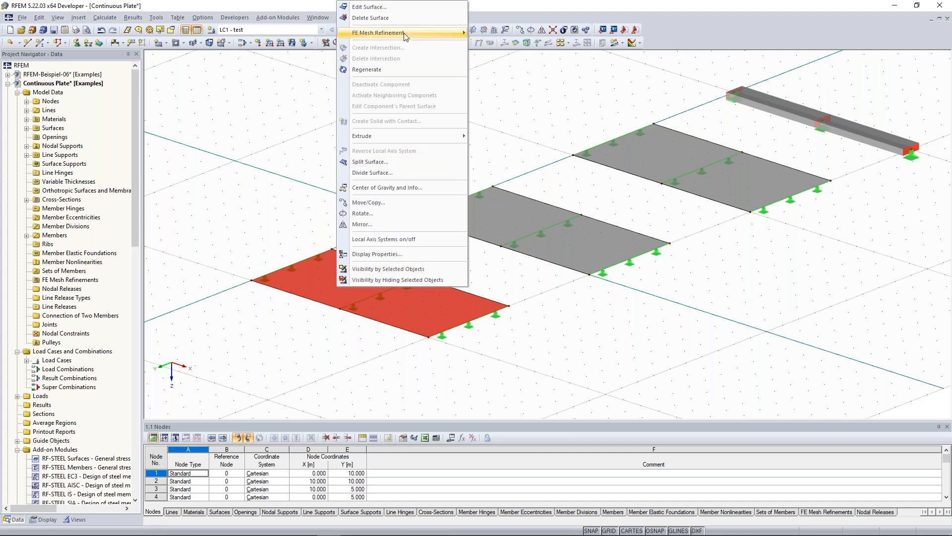
pyautogui.moveTo(405, 34)
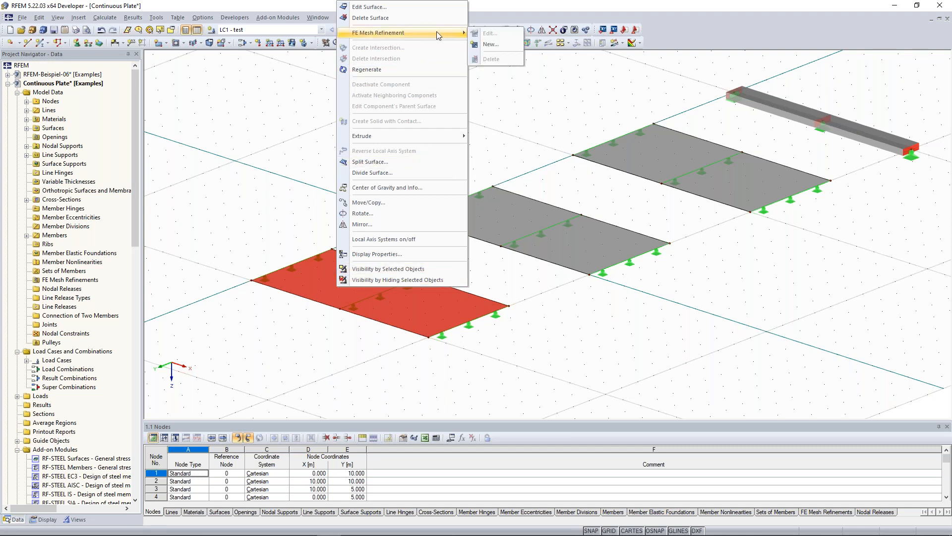
pyautogui.click(489, 45)
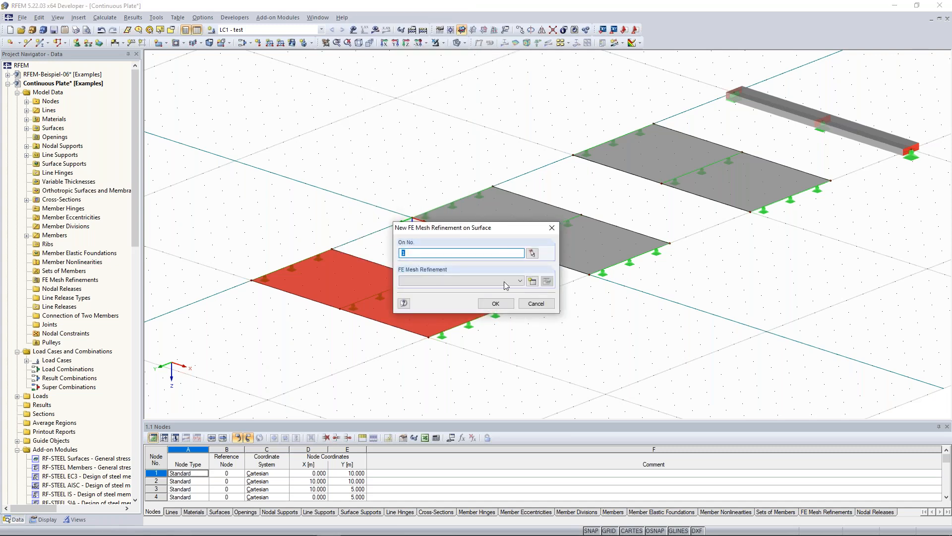
pyautogui.moveTo(490, 231); pyautogui.dragTo(486, 197)
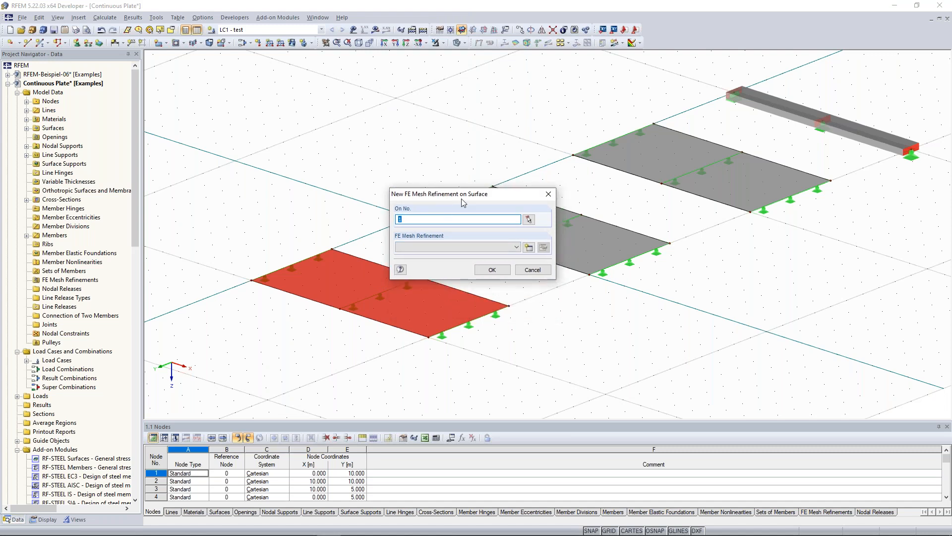
pyautogui.click(529, 247)
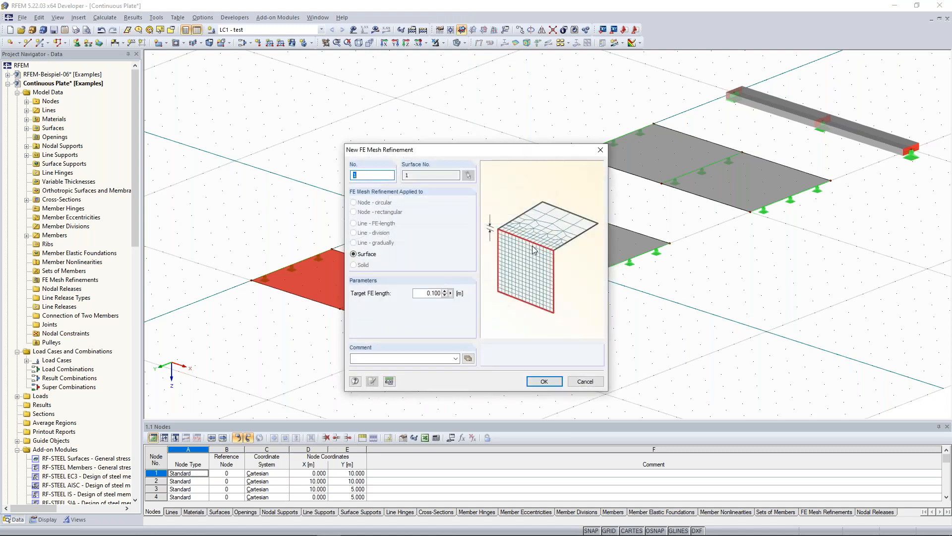
pyautogui.moveTo(516, 150); pyautogui.dragTo(615, 120)
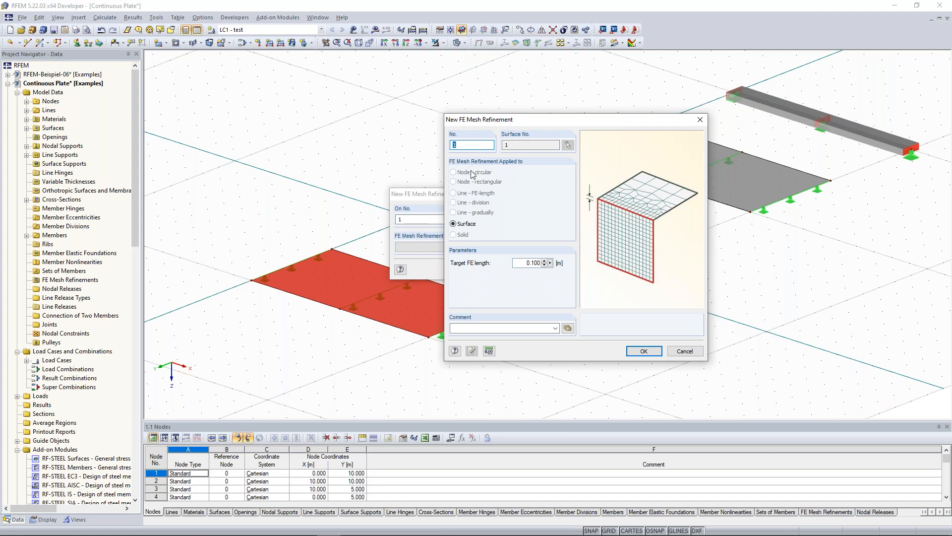
pyautogui.doubleClick(523, 263)
pyautogui.click(643, 351)
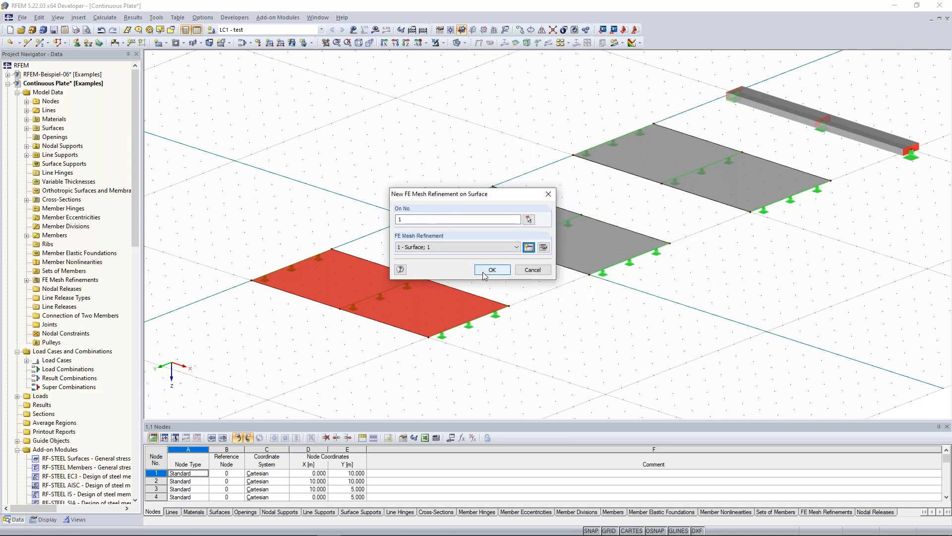
pyautogui.click(491, 271)
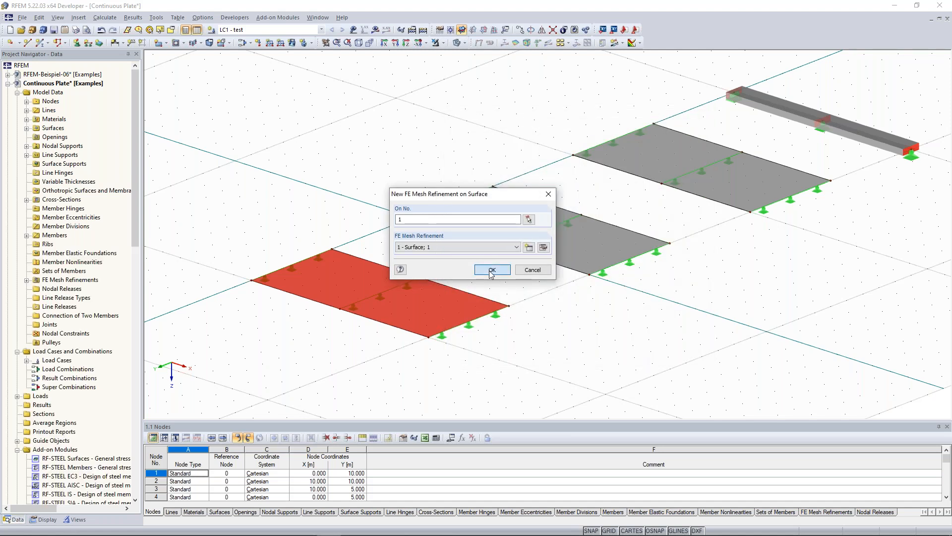
# Add a new surface FE mesh refinement with a target FE length of 0.5 m to surface 2, the middle plate
pyautogui.scroll(5, 246, 300)
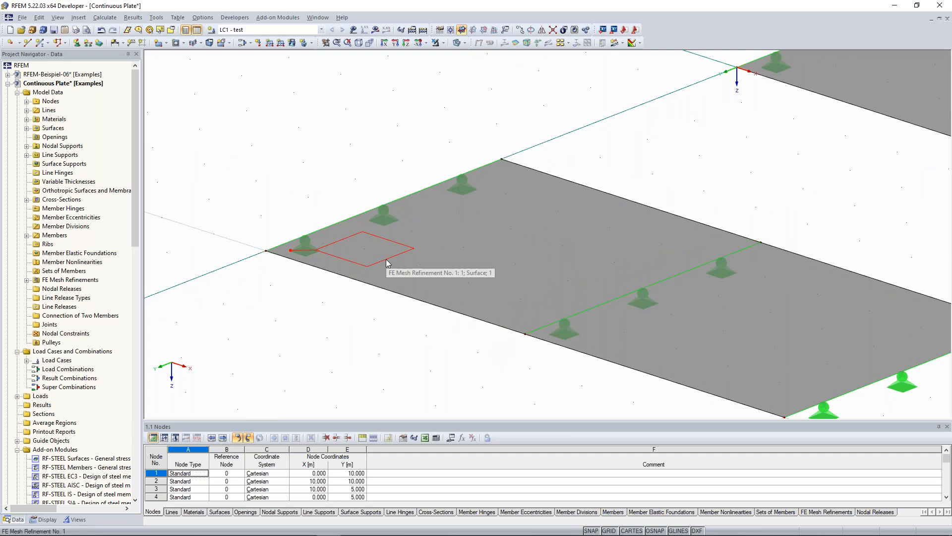
pyautogui.scroll(-2, 388, 263)
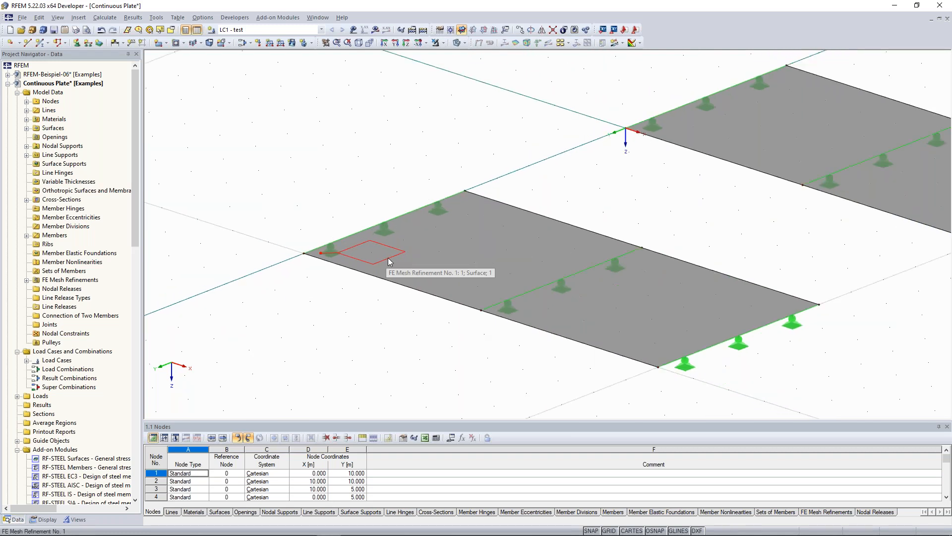
pyautogui.scroll(-1, 574, 158)
pyautogui.moveTo(595, 155); pyautogui.dragTo(410, 186, button='middle')
pyautogui.scroll(-1, 410, 185)
pyautogui.moveTo(409, 120); pyautogui.dragTo(420, 154, button='middle')
pyautogui.scroll(-2, 420, 155)
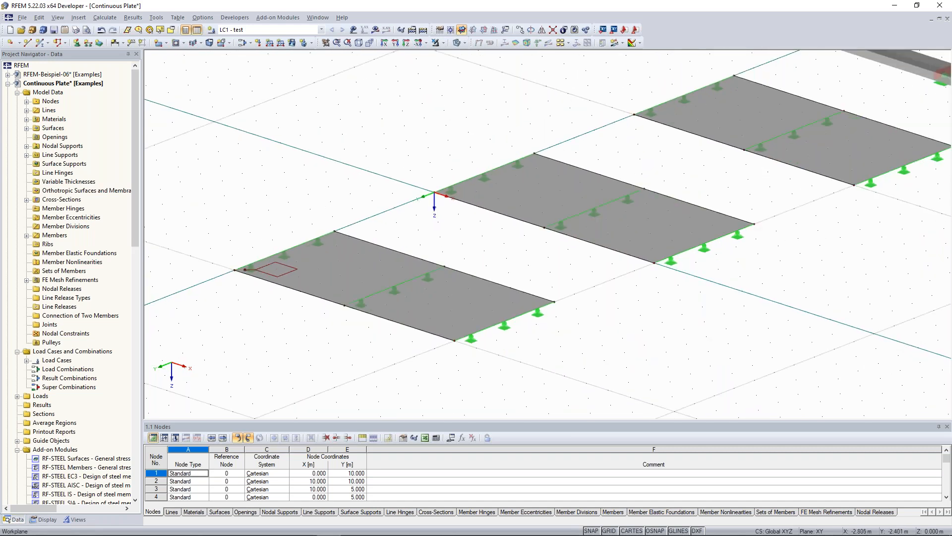
pyautogui.click(521, 189)
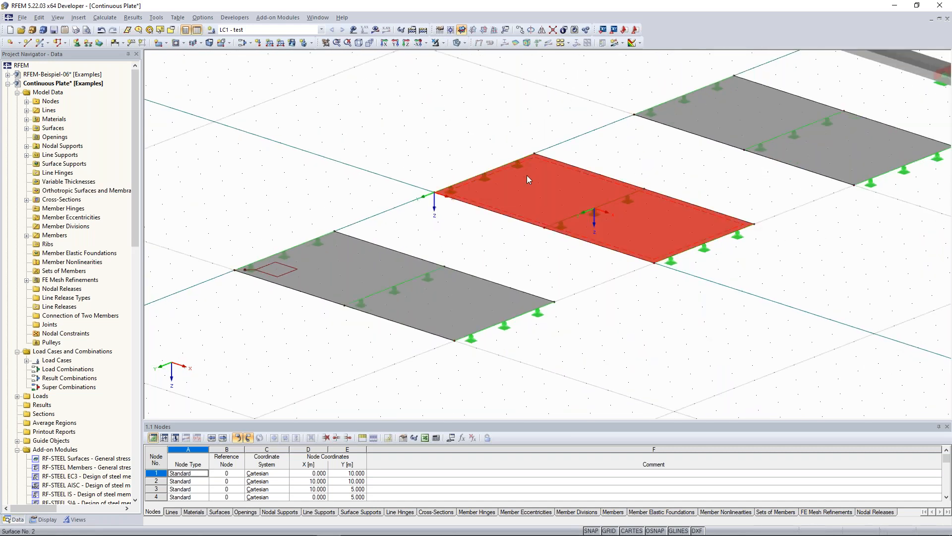
pyautogui.rightClick(526, 174)
pyautogui.moveTo(558, 215)
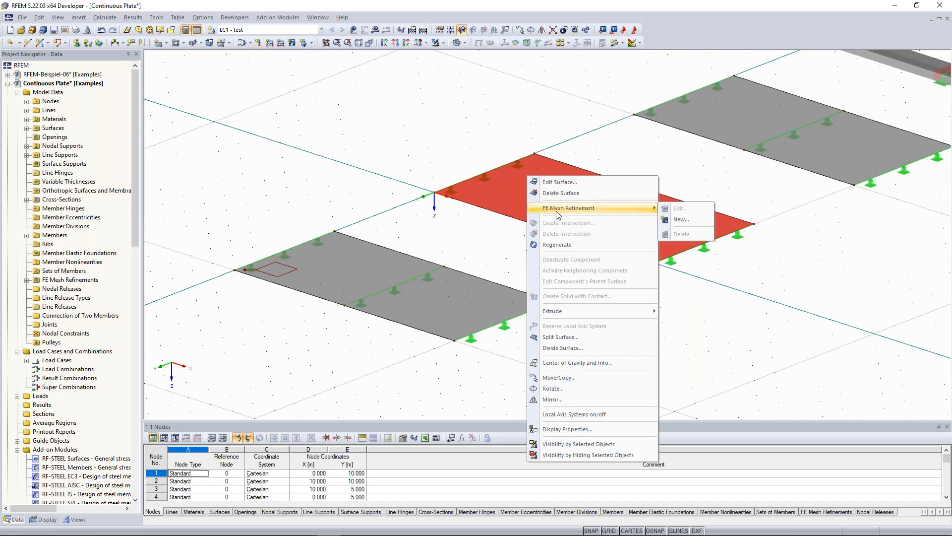
pyautogui.click(687, 220)
pyautogui.click(535, 284)
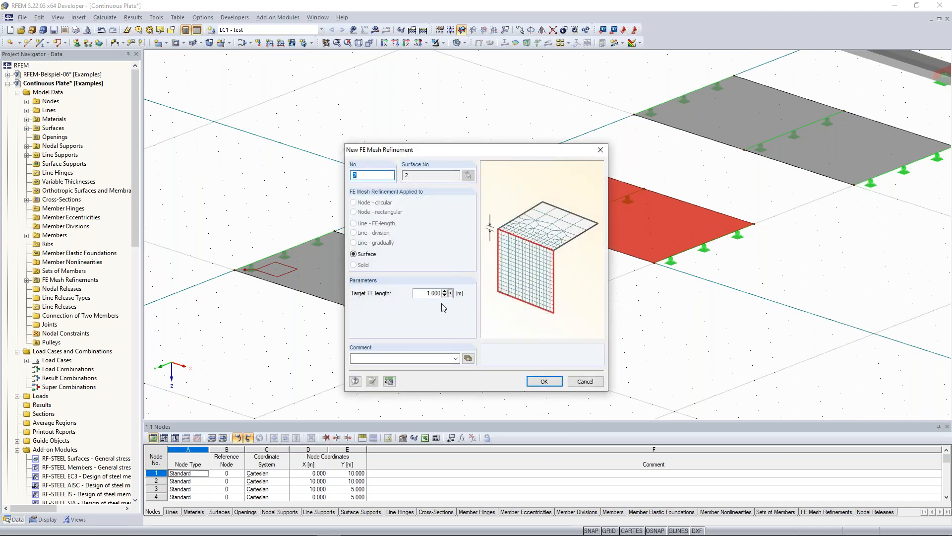
pyautogui.doubleClick(431, 294)
pyautogui.write('0,5')
pyautogui.click(538, 382)
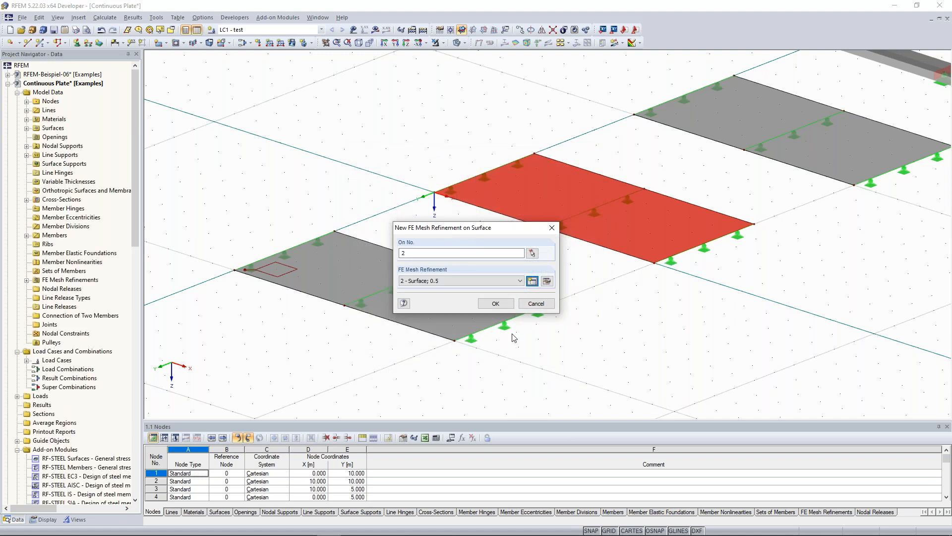
pyautogui.click(507, 304)
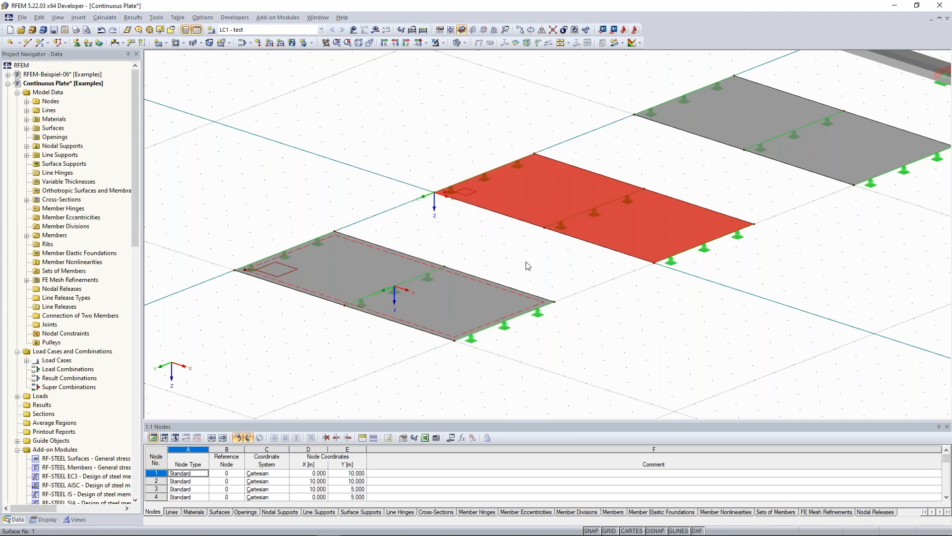
# Expand the FE mesh refinements in the project navigator and review the entries for surfaces 1 and 2
pyautogui.moveTo(608, 131); pyautogui.dragTo(494, 151, button='middle')
pyautogui.scroll(-1, 486, 149)
pyautogui.moveTo(437, 133); pyautogui.dragTo(459, 138, button='middle')
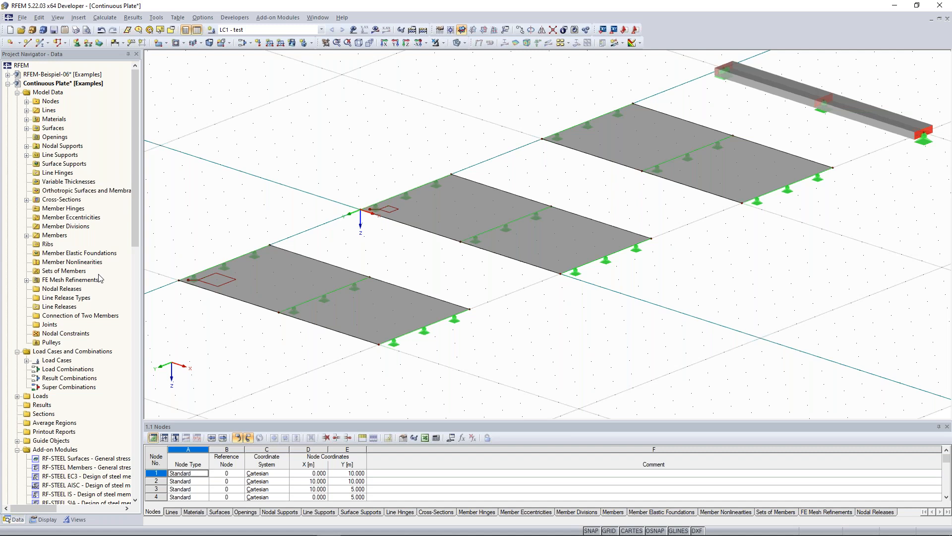
pyautogui.click(28, 281)
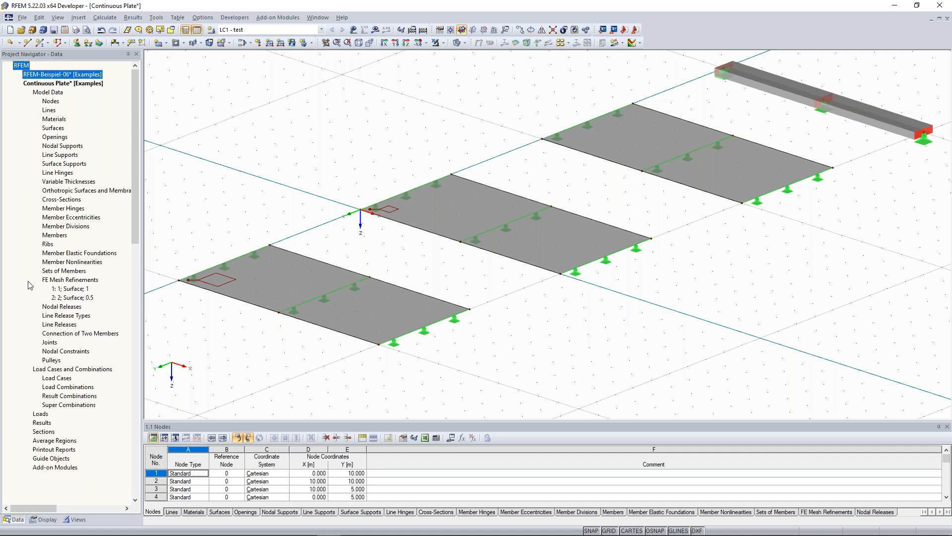
pyautogui.click(69, 297)
pyautogui.click(72, 289)
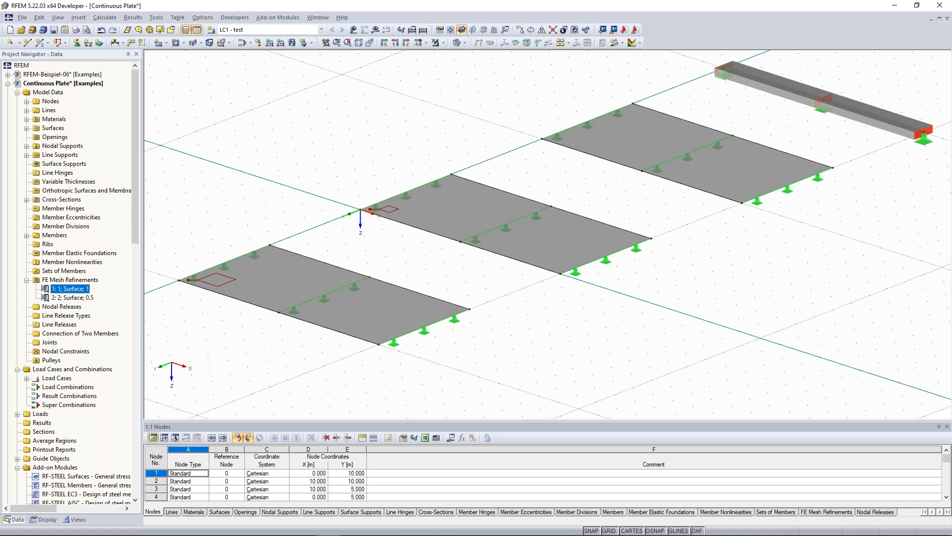
# Create a third FE mesh refinement from the project navigator and assign it to surface 3 with a target FE length of 0.1 m
pyautogui.click(79, 281)
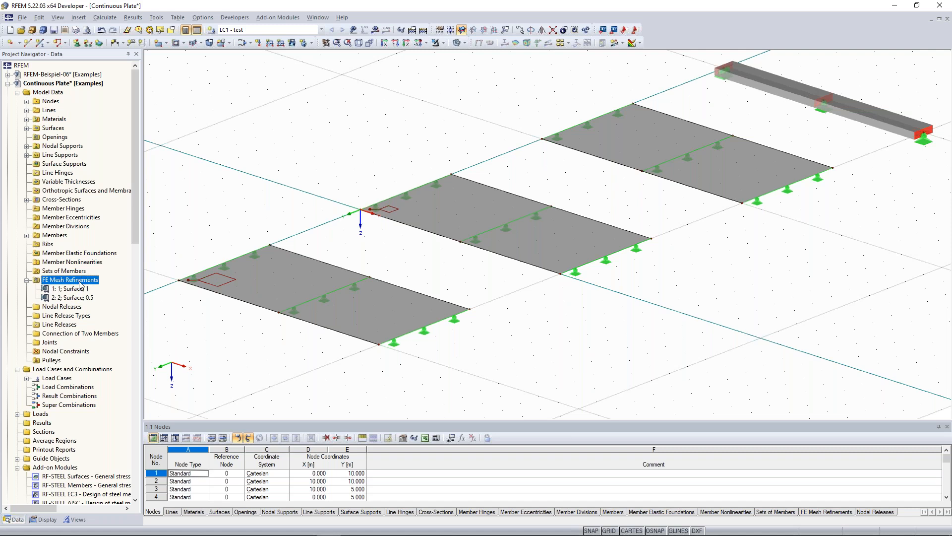
pyautogui.rightClick(80, 282)
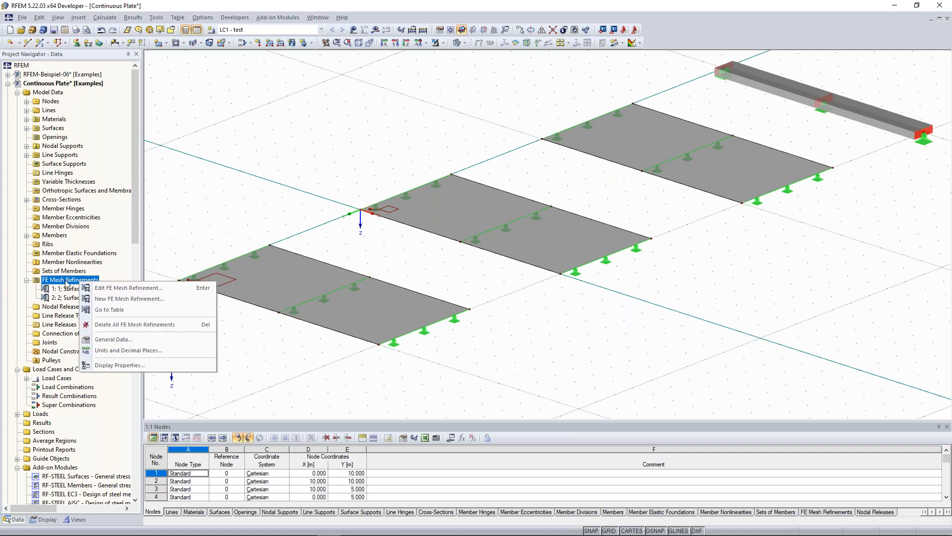
pyautogui.click(124, 299)
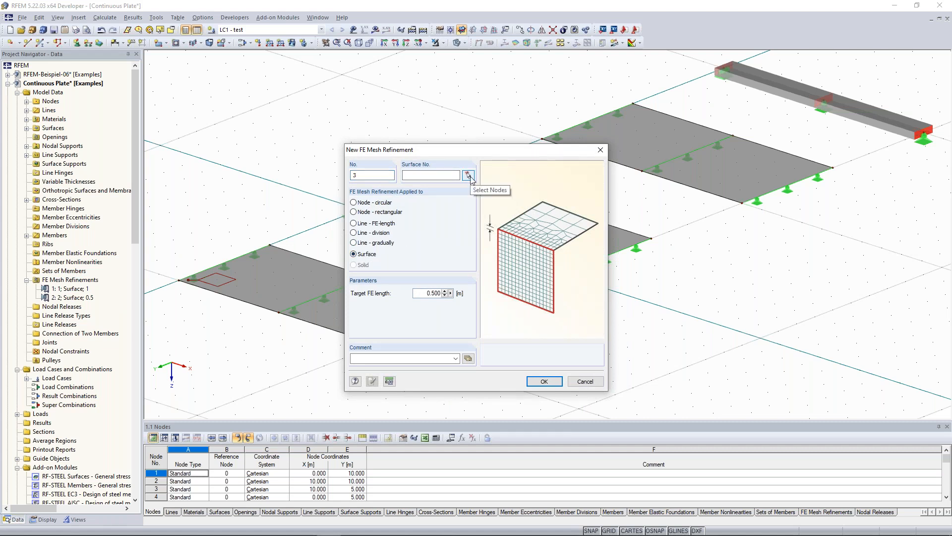
pyautogui.click(469, 175)
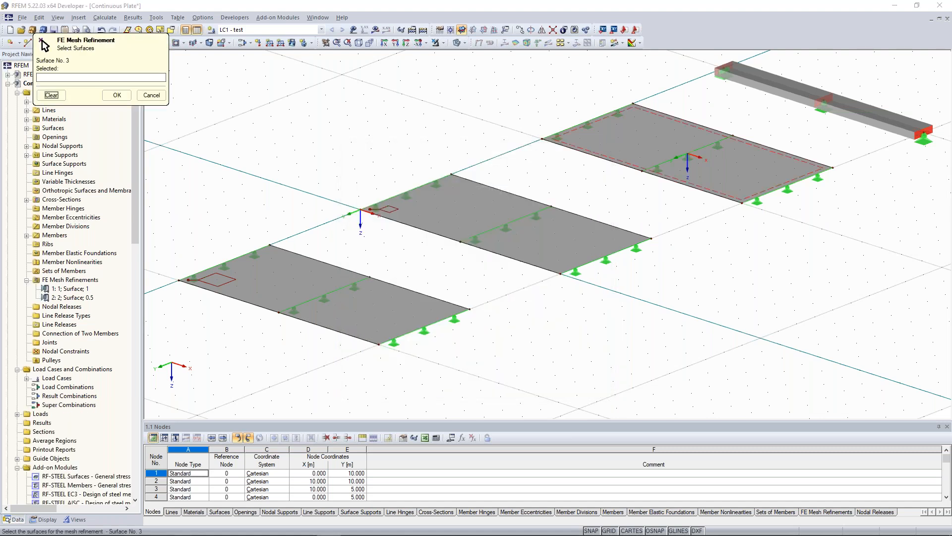
pyautogui.click(117, 95)
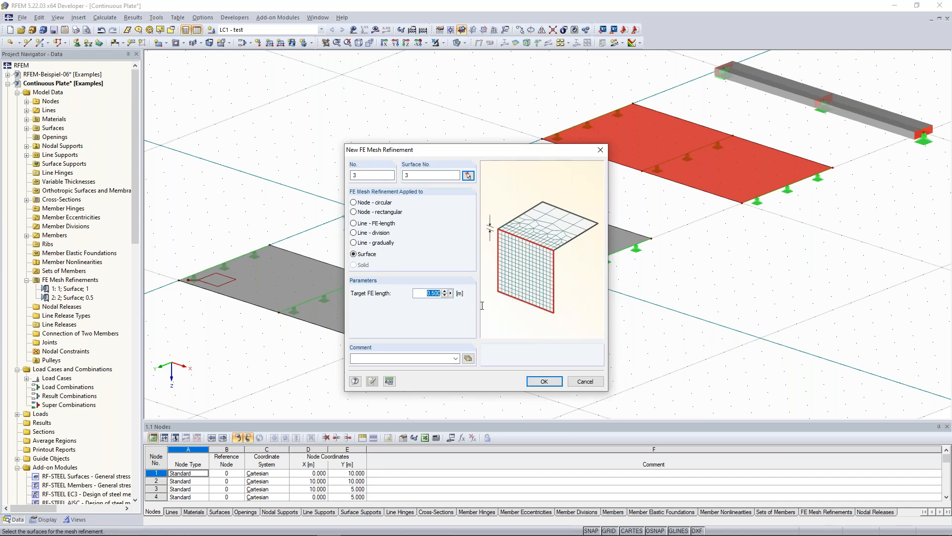
pyautogui.write('0,1')
pyautogui.click(532, 380)
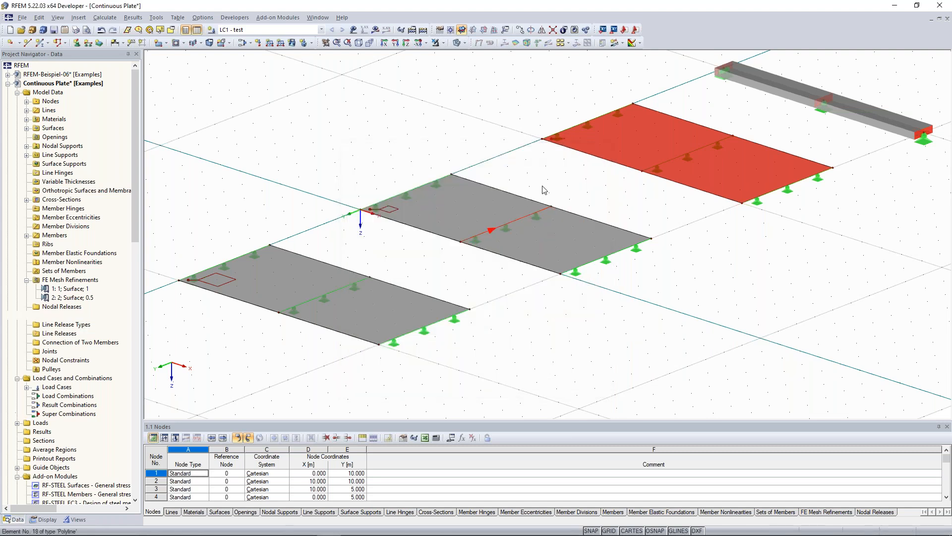
# Start a new section named 1-1 from the project navigator and restrict it to surface 1
pyautogui.scroll(-2, 548, 187)
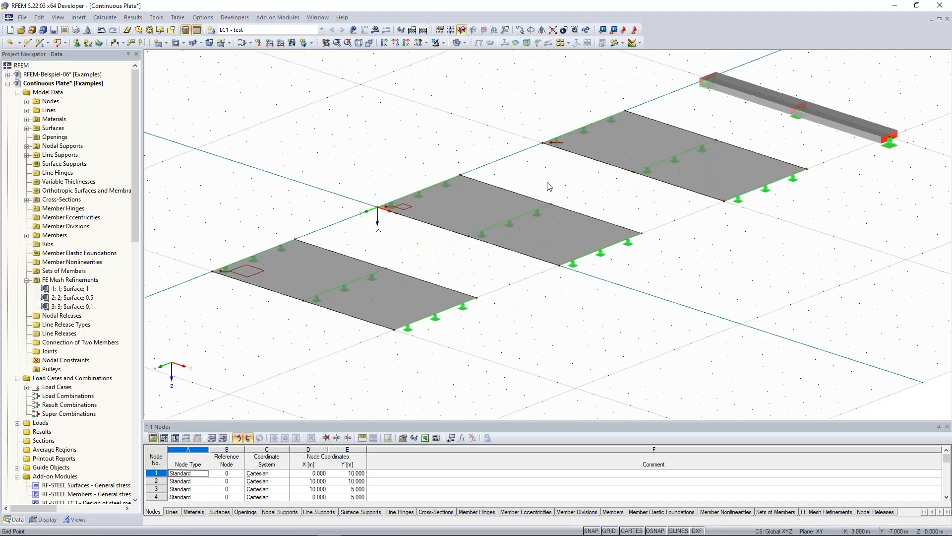
pyautogui.moveTo(266, 192); pyautogui.dragTo(320, 191, button='middle')
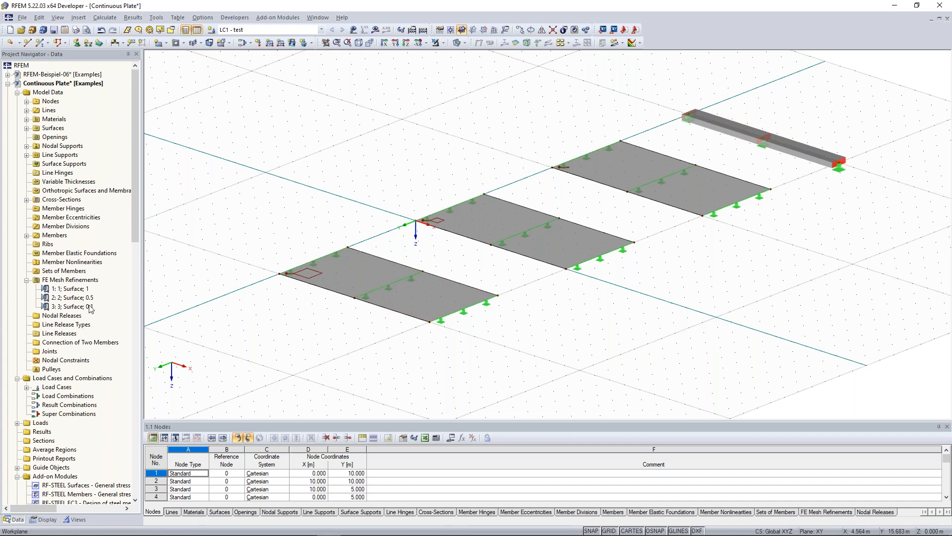
pyautogui.moveTo(135, 225); pyautogui.dragTo(138, 239)
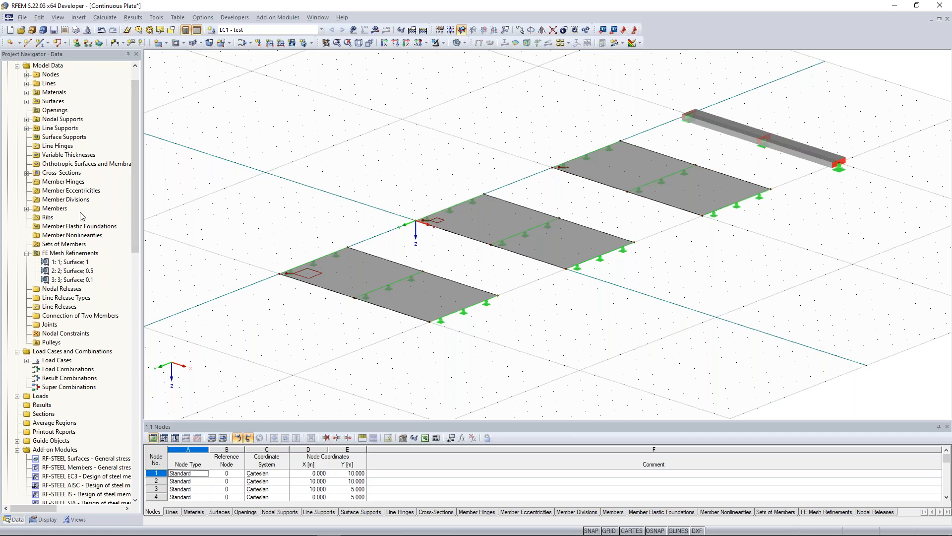
pyautogui.click(44, 414)
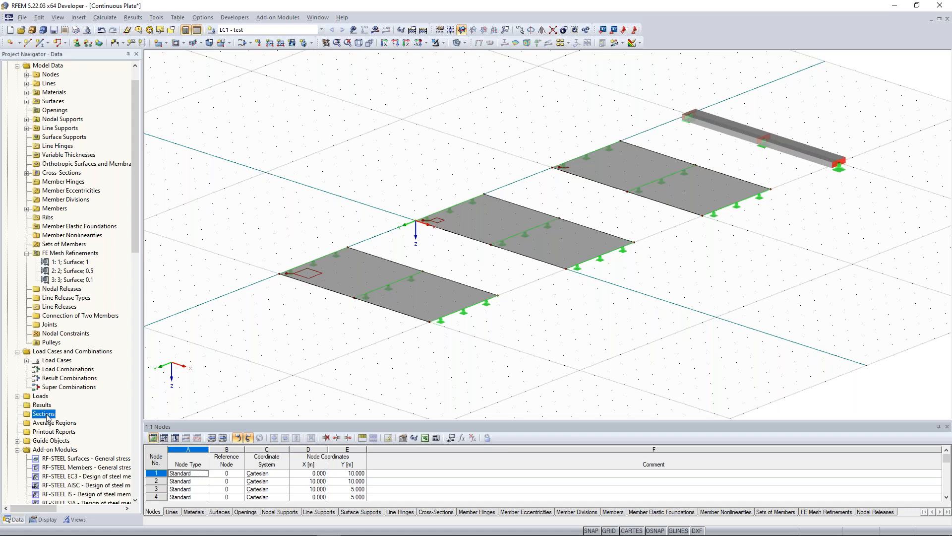
pyautogui.rightClick(49, 417)
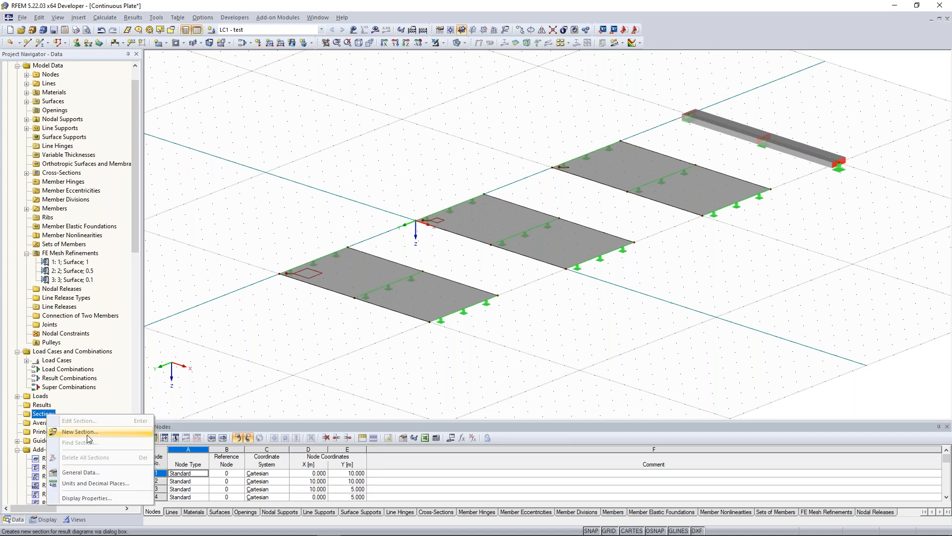
pyautogui.click(88, 431)
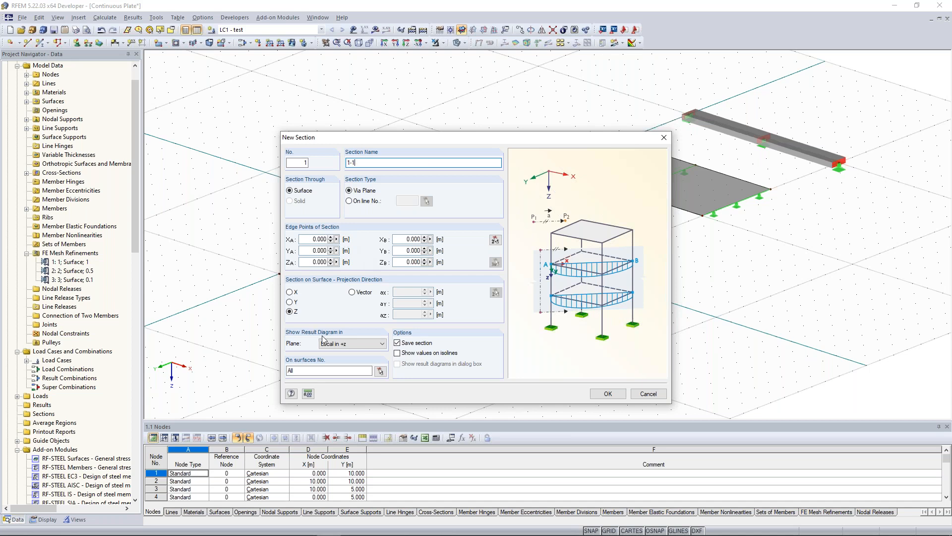
pyautogui.click(380, 370)
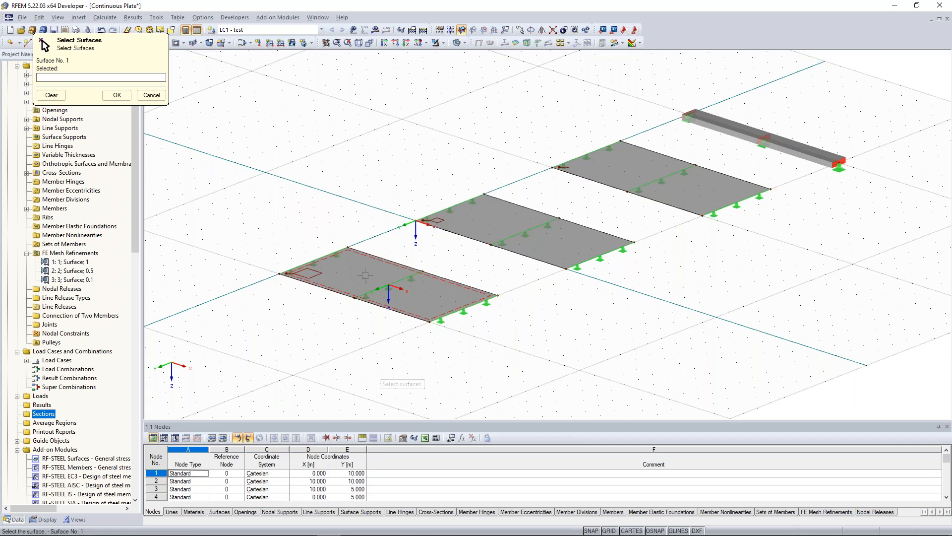
pyautogui.click(365, 270)
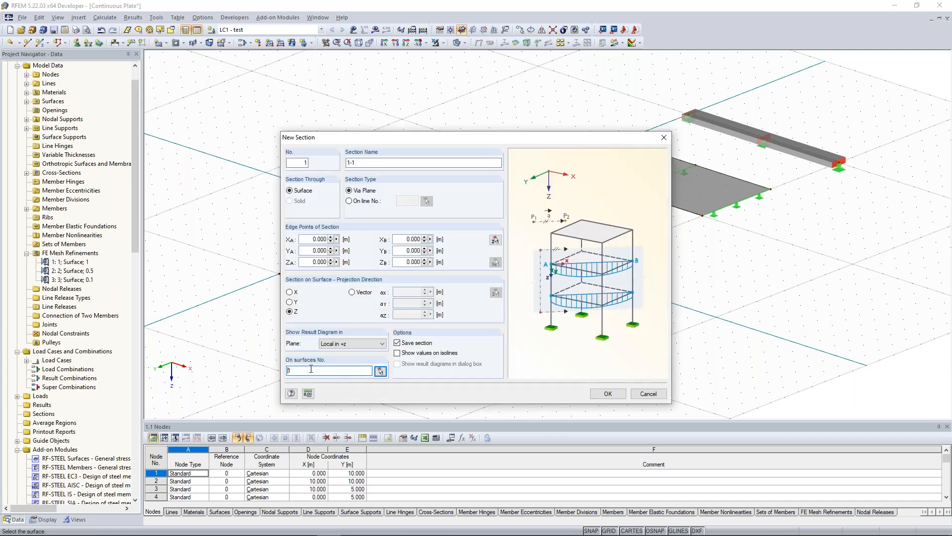
pyautogui.moveTo(480, 139); pyautogui.dragTo(600, 130)
pyautogui.moveTo(484, 130); pyautogui.dragTo(334, 112)
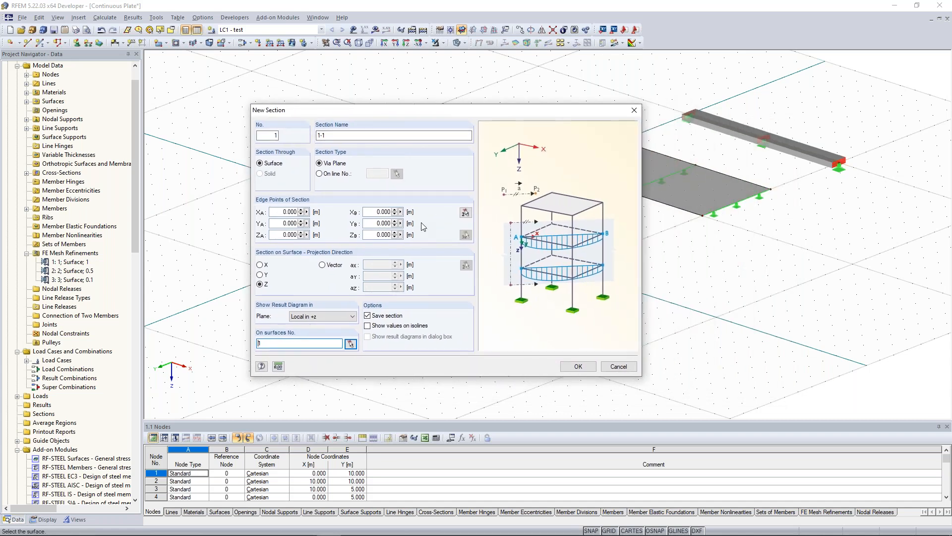
# Define section 1-1 lengthwise through surface 1 from (0, 7.5, 0) to (10, 7.5, 0) m with projection direction Z, and create it
pyautogui.click(465, 212)
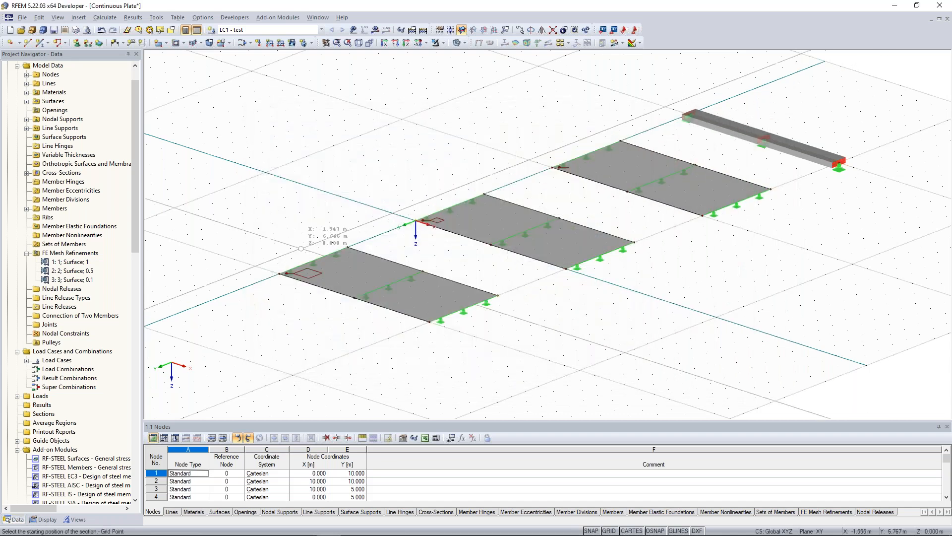
pyautogui.click(313, 260)
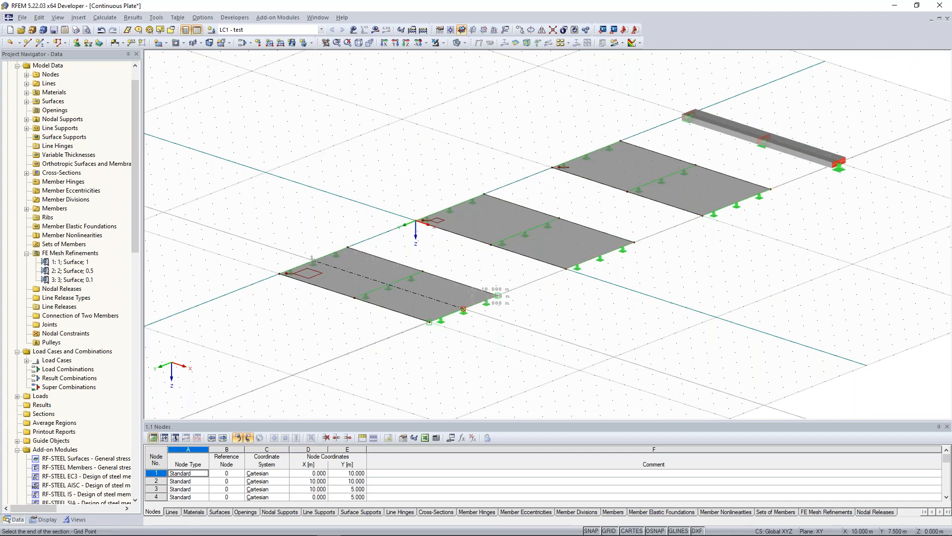
pyautogui.click(463, 309)
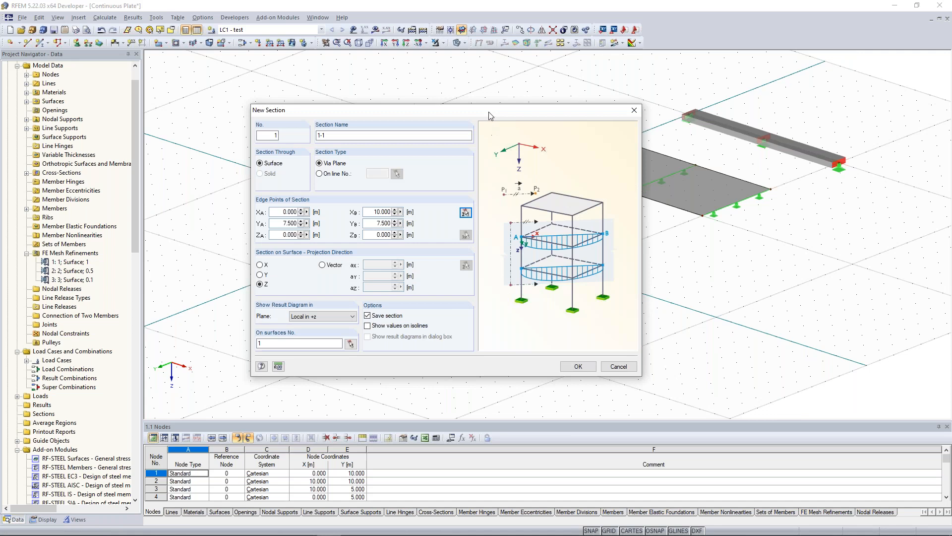
pyautogui.moveTo(488, 114); pyautogui.dragTo(740, 86)
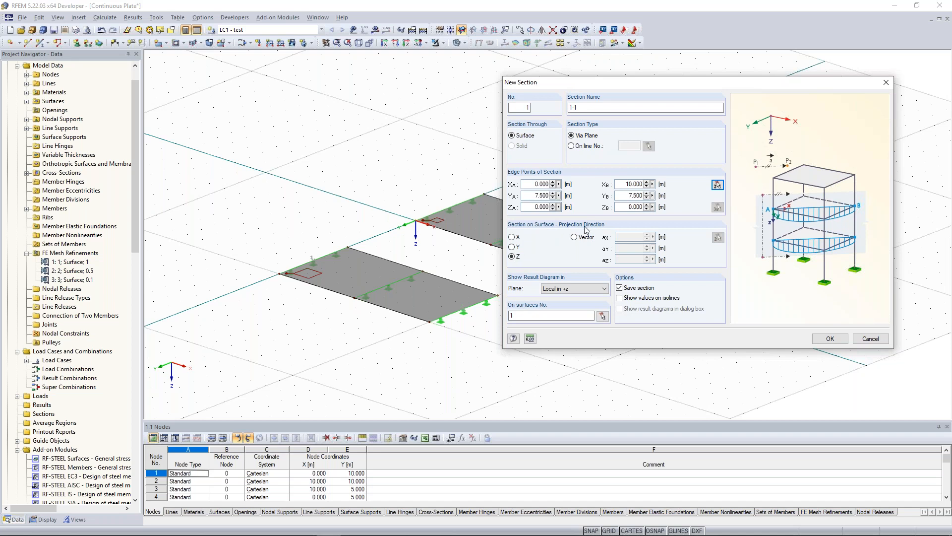
pyautogui.click(512, 257)
pyautogui.click(826, 341)
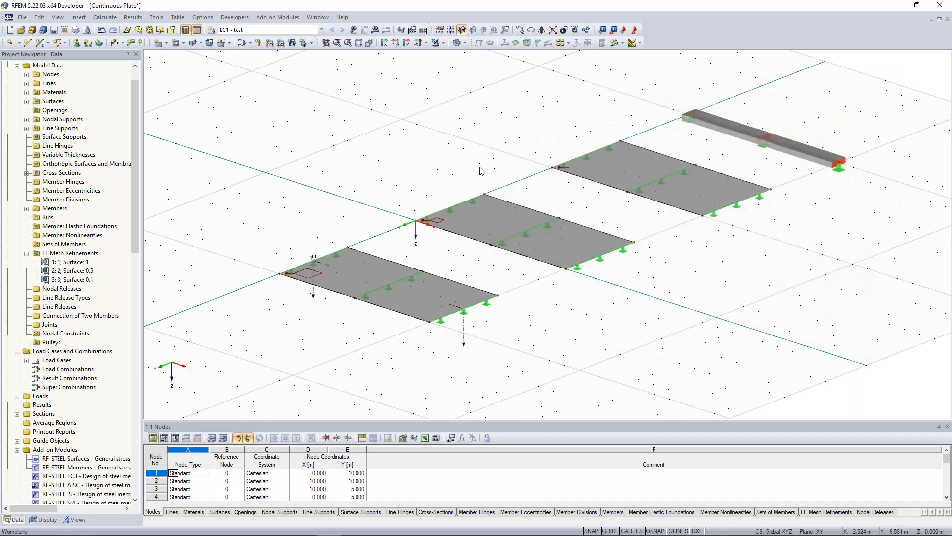
# Start a new section named 2-2 running lengthwise through surface 2 from (0, -2.5, 0) to (10, -2.5, 0) m
pyautogui.moveTo(478, 159); pyautogui.dragTo(430, 167, button='middle')
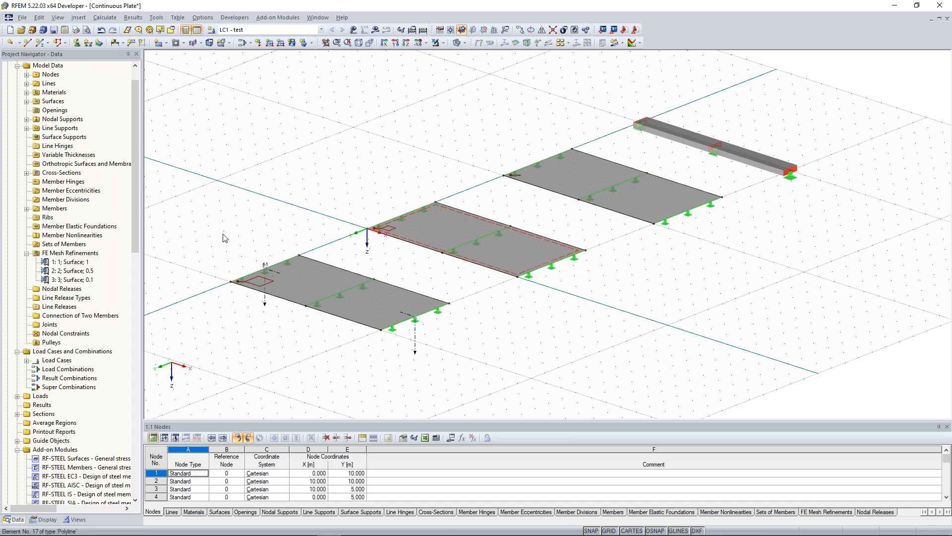
pyautogui.rightClick(49, 417)
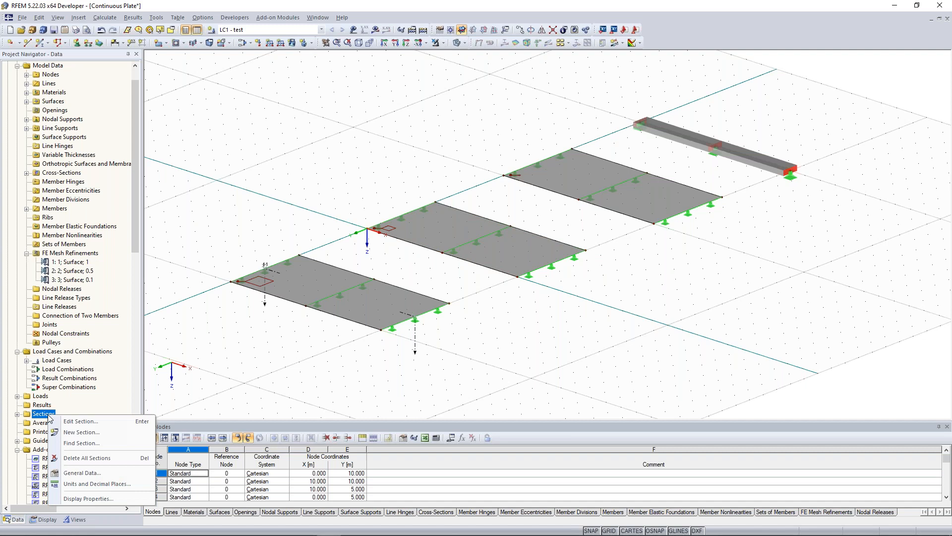
pyautogui.click(83, 433)
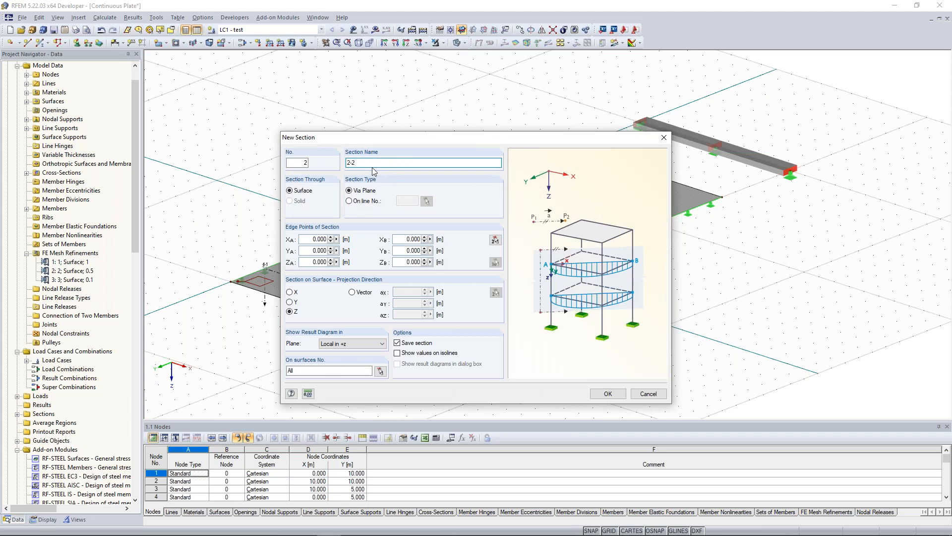
pyautogui.click(495, 241)
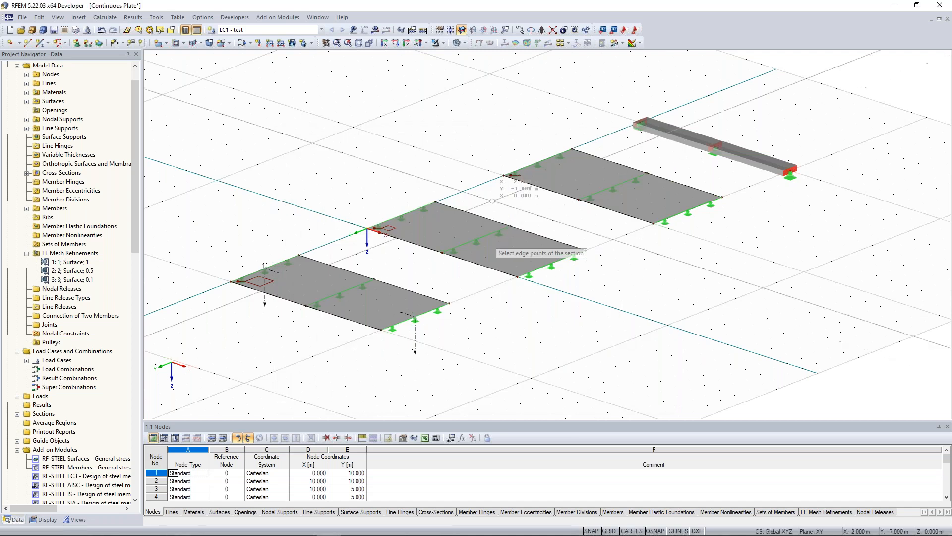
pyautogui.click(401, 215)
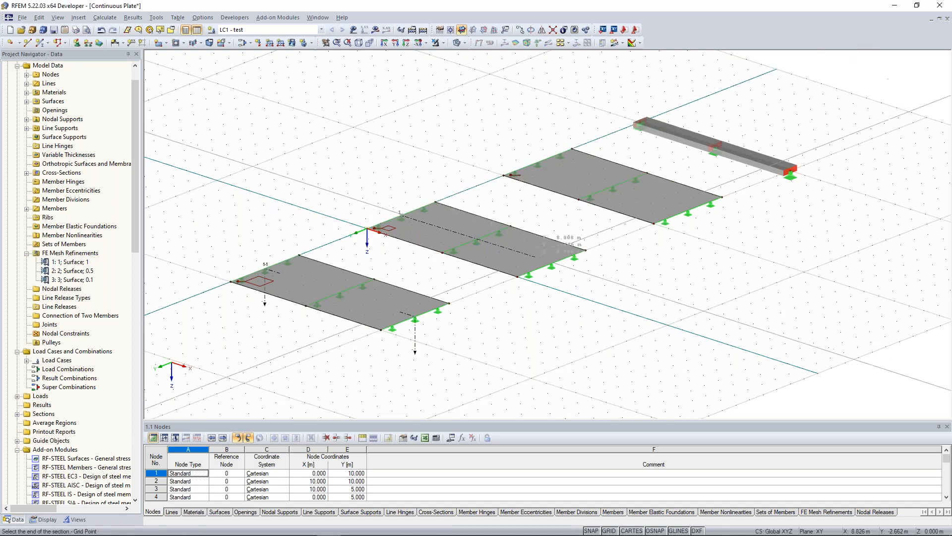
pyautogui.click(552, 268)
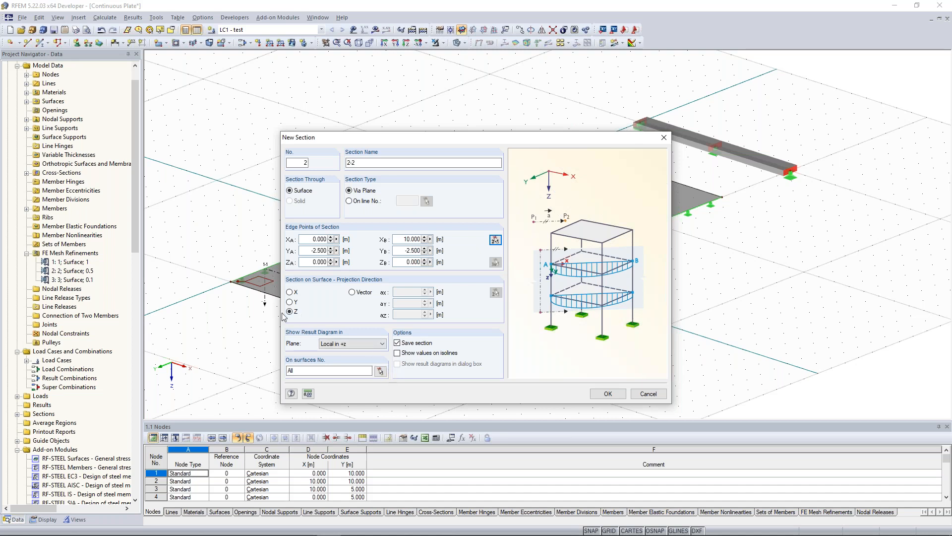
# Restrict section 2-2 to surface 2 and create it with projection direction Z
pyautogui.click(380, 371)
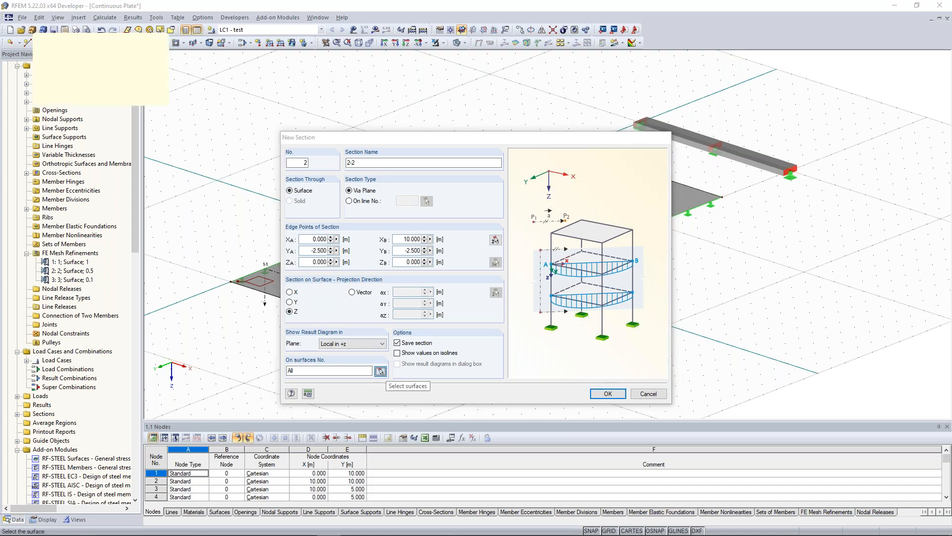
pyautogui.click(461, 238)
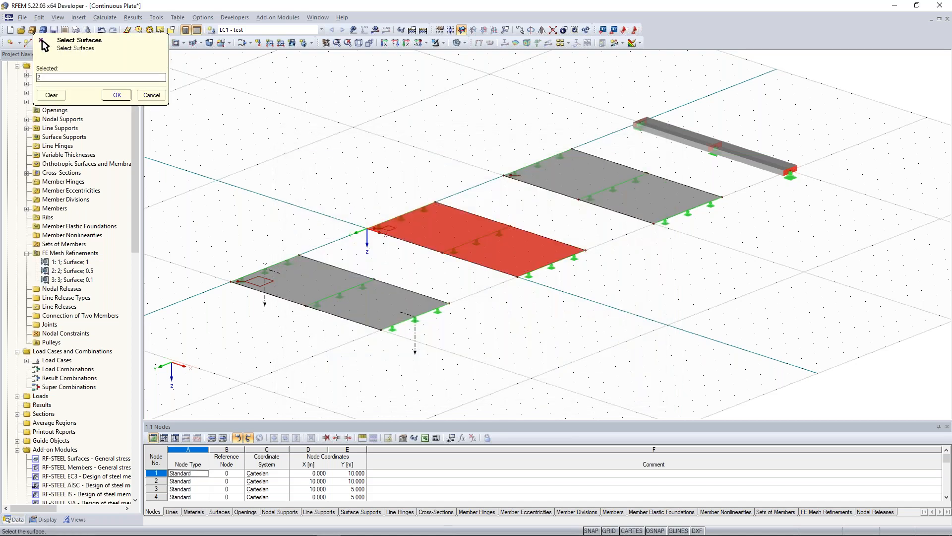
pyautogui.press('Return')
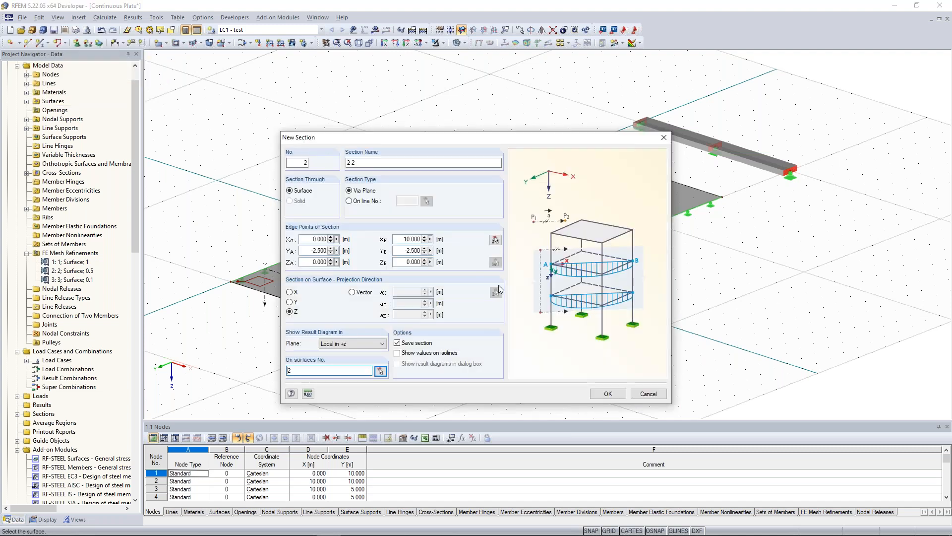
pyautogui.click(614, 397)
# Start a new section named 3-3 running lengthwise through surface 3 from (0, -12.5, 0) to (10, -12.5, 0) m
pyautogui.moveTo(714, 227); pyautogui.dragTo(628, 251, button='middle')
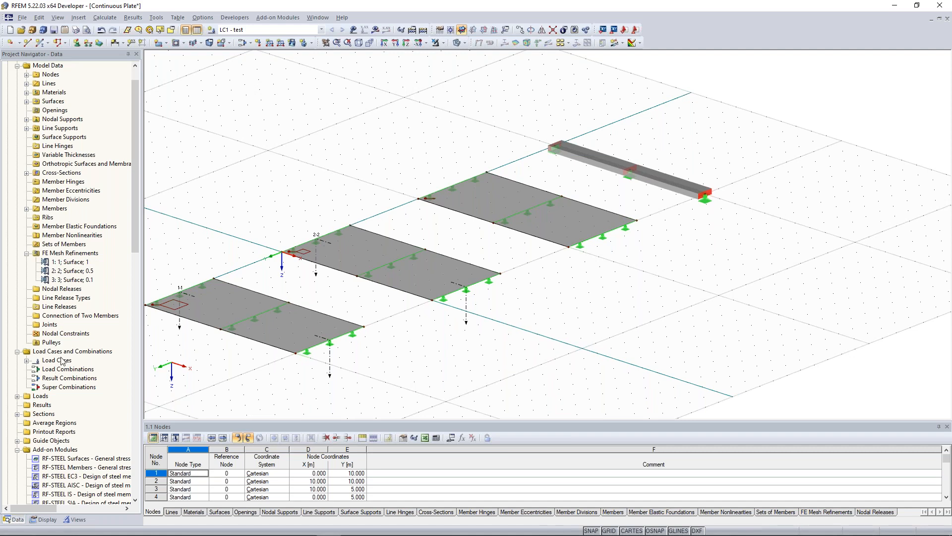
pyautogui.rightClick(46, 415)
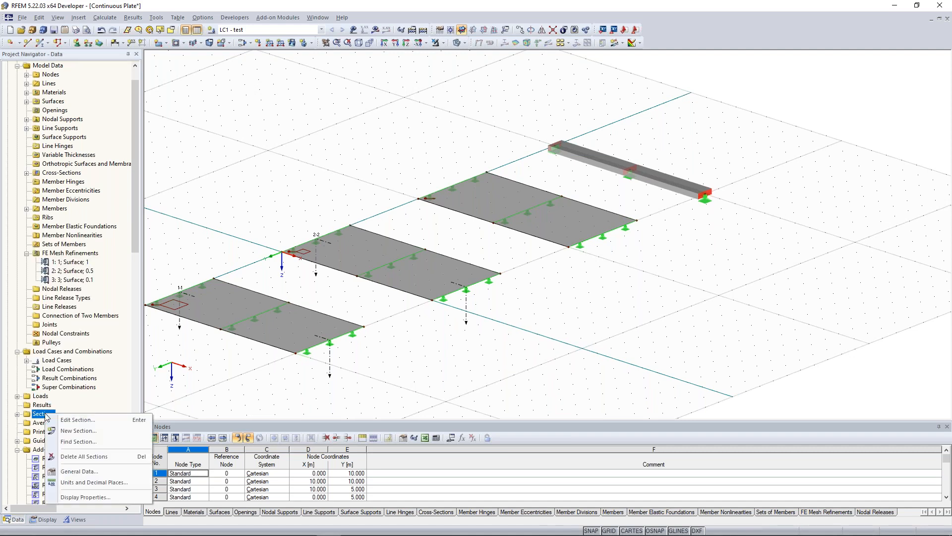
pyautogui.click(78, 430)
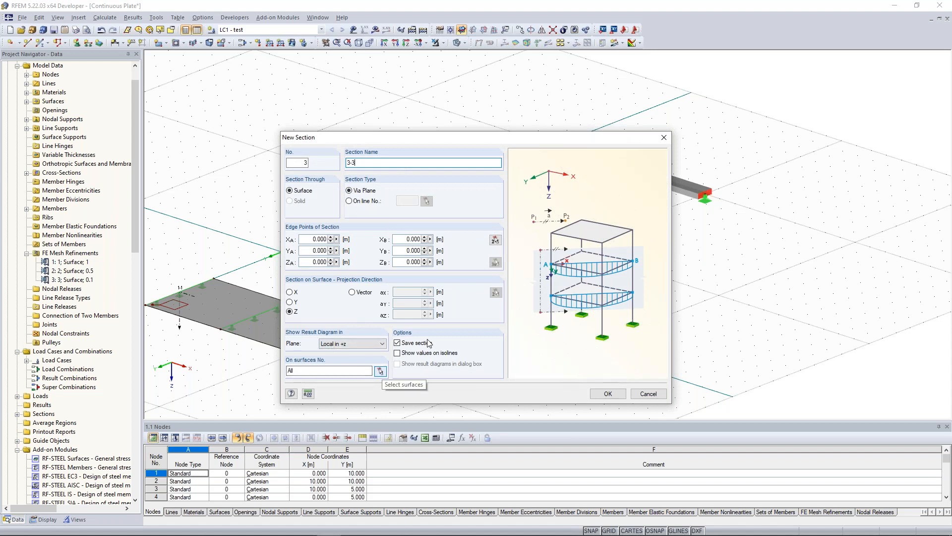
pyautogui.click(495, 240)
pyautogui.click(452, 187)
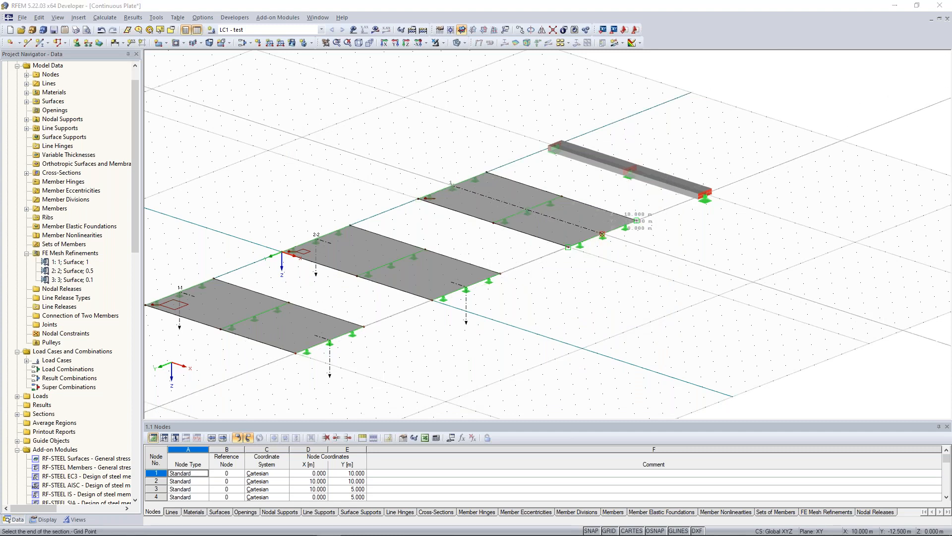
pyautogui.click(603, 233)
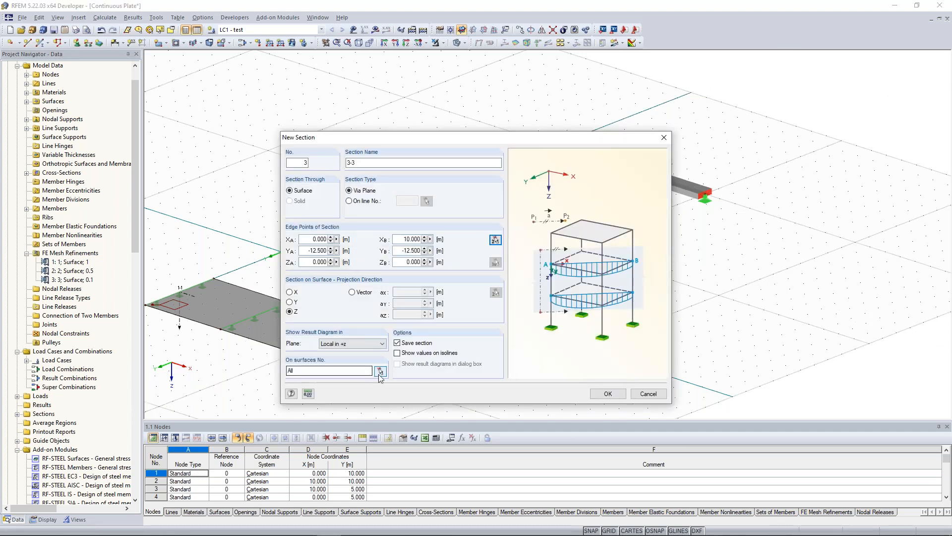
# Restrict section 3-3 to surface 3 and create it with projection direction Z
pyautogui.click(383, 373)
pyautogui.click(521, 209)
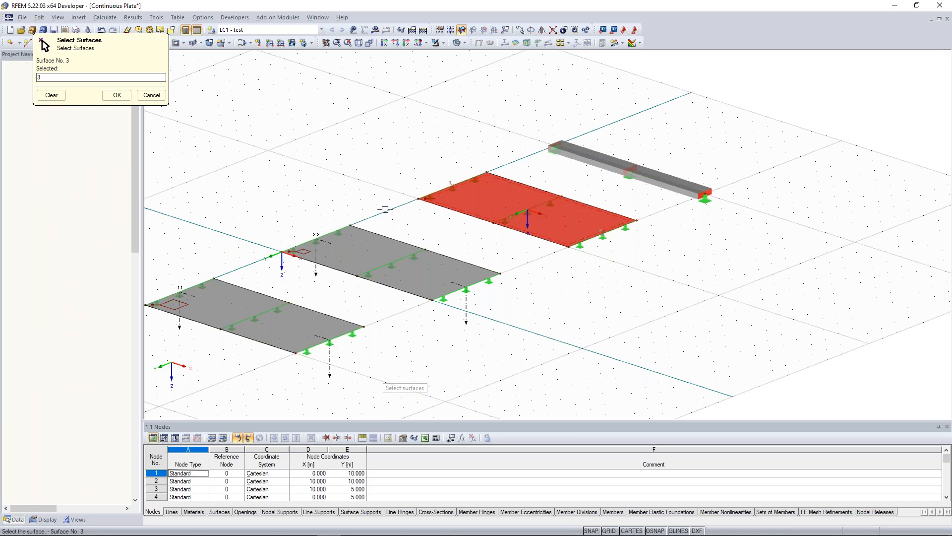
pyautogui.click(117, 94)
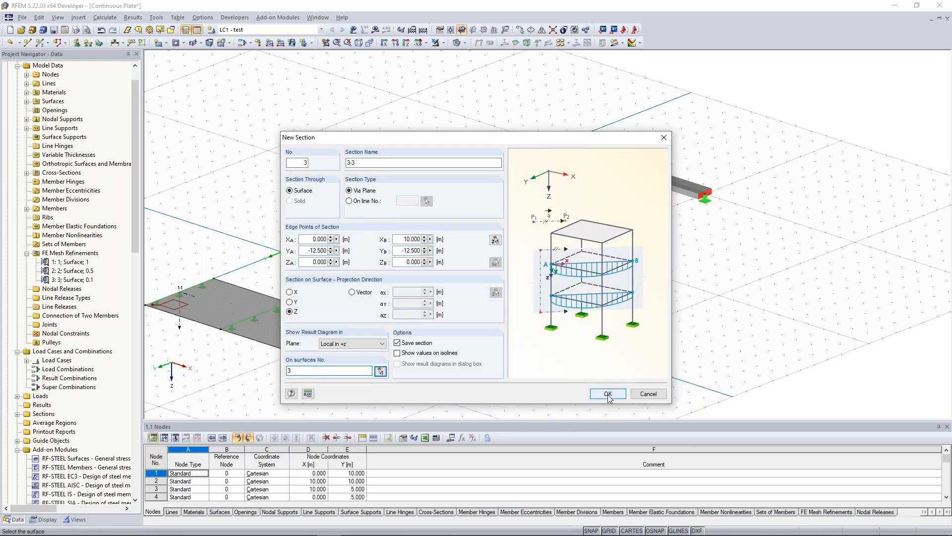
pyautogui.click(608, 394)
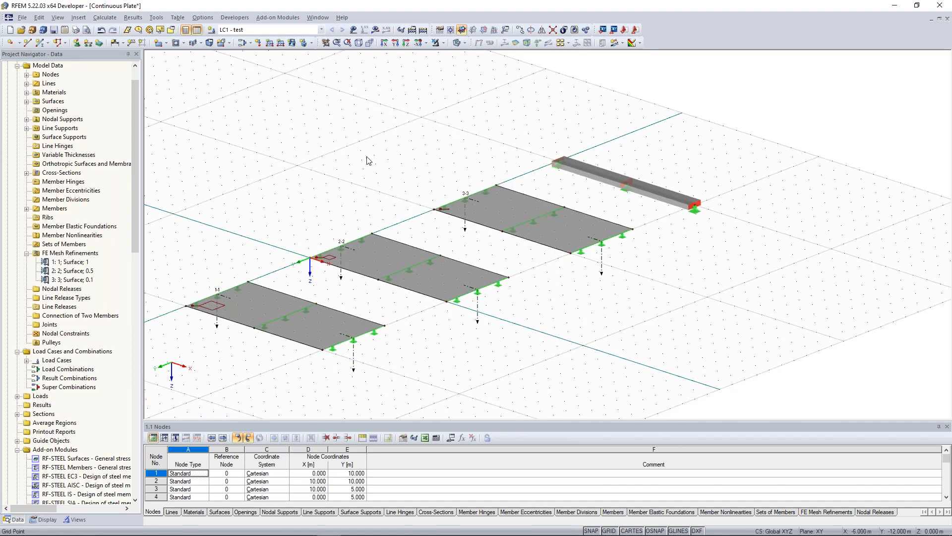
pyautogui.moveTo(364, 155); pyautogui.dragTo(407, 124, button='middle')
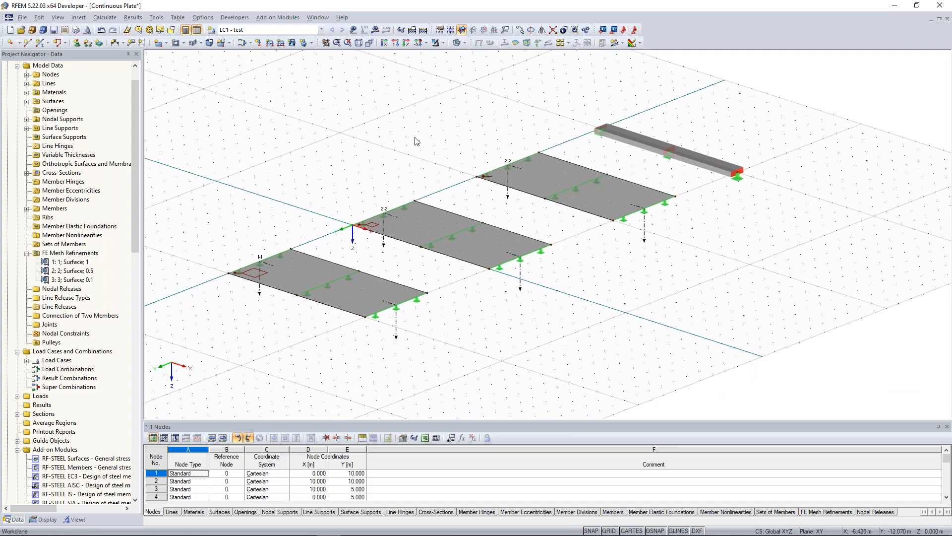
pyautogui.keyDown('ctrl'); pyautogui.moveTo(389, 120); pyautogui.dragTo(352, 125, button='middle'); pyautogui.keyUp('ctrl')
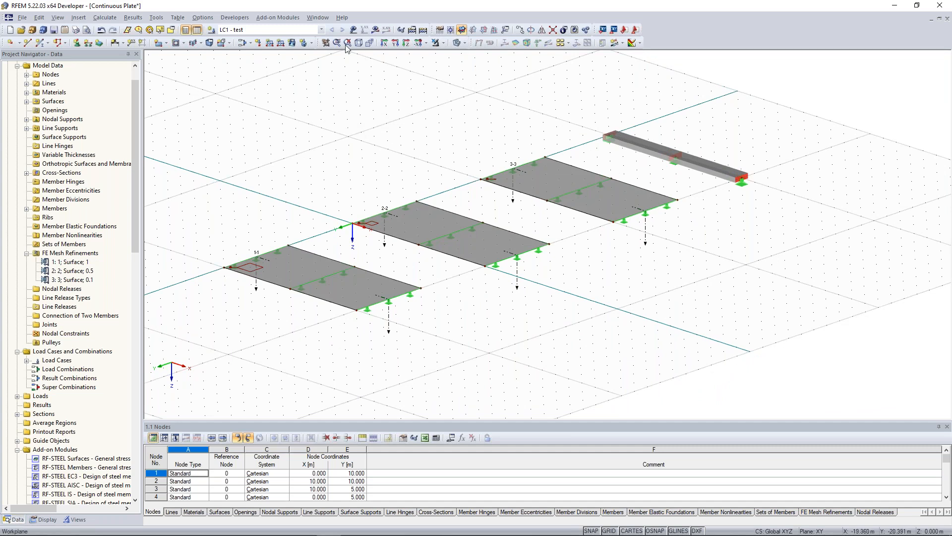
pyautogui.click(109, 19)
pyautogui.press('Right')
pyautogui.moveTo(105, 20)
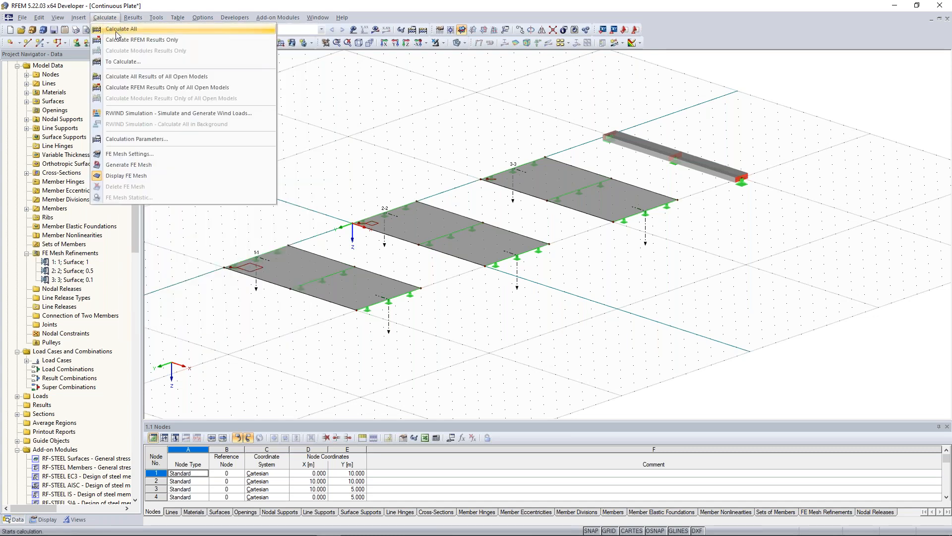
pyautogui.click(136, 62)
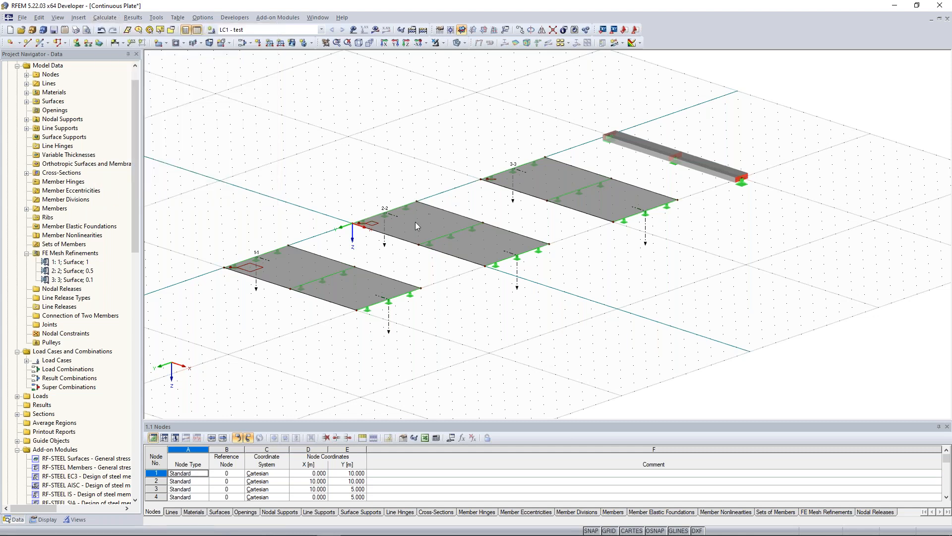
pyautogui.click(318, 169)
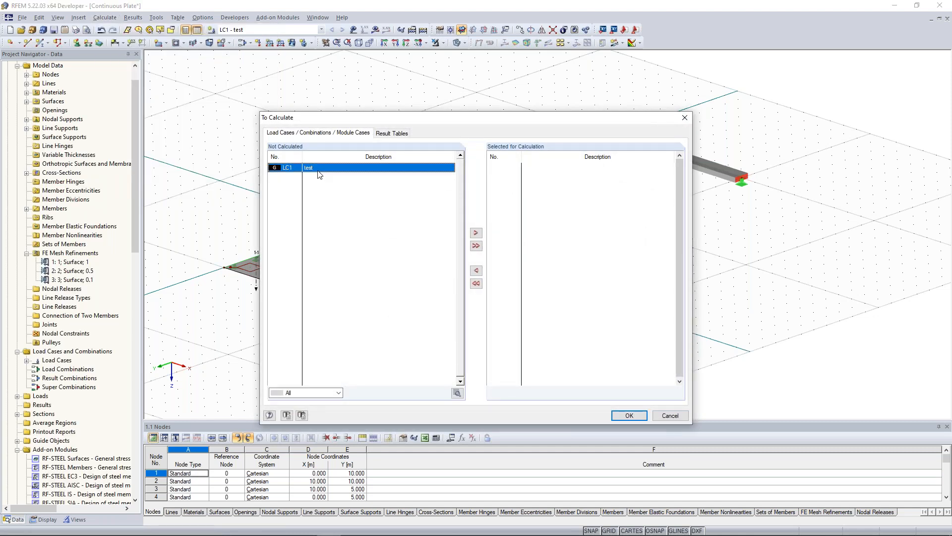
pyautogui.click(684, 118)
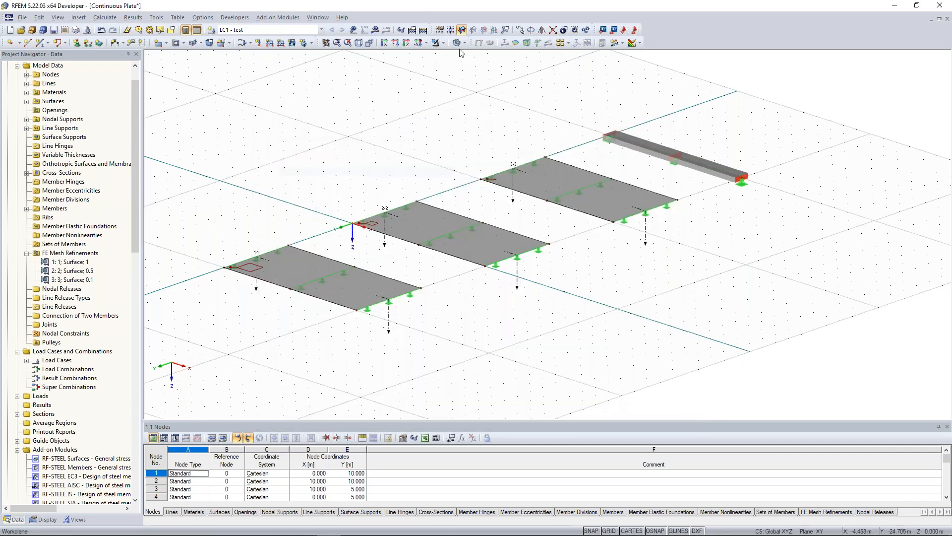
# Calculate load case LC1 and examine the global deformations u of the three plates and the beam
pyautogui.click(422, 30)
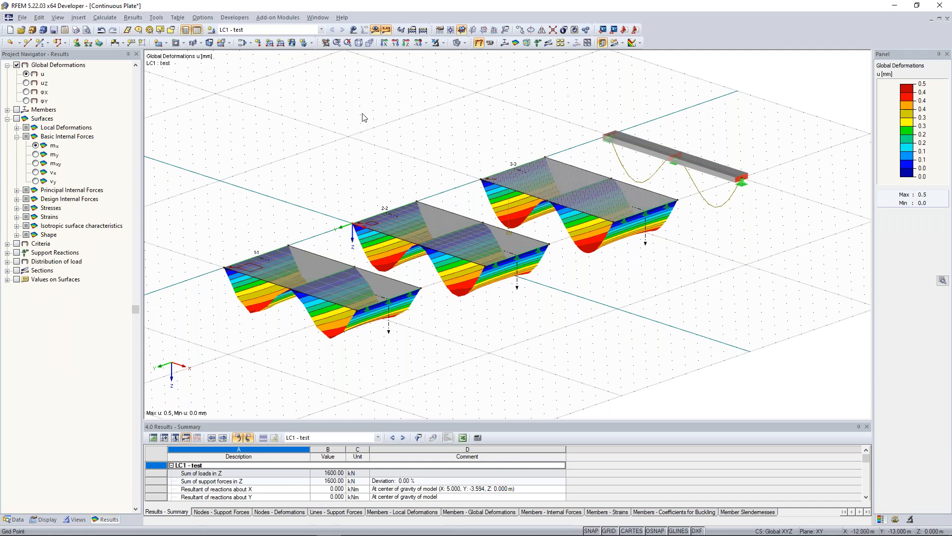
pyautogui.scroll(-1, 362, 118)
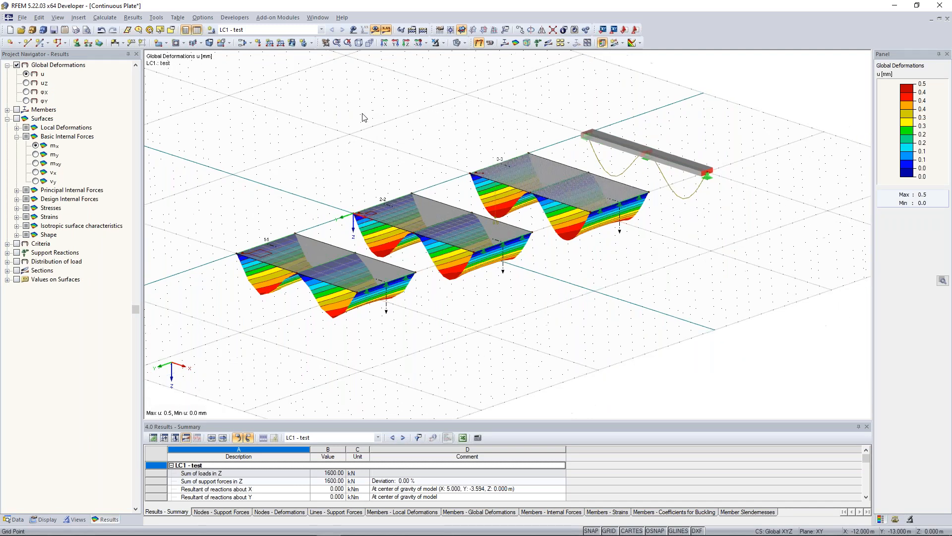
pyautogui.keyDown('ctrl'); pyautogui.moveTo(357, 122); pyautogui.dragTo(390, 133, button='middle'); pyautogui.keyUp('ctrl')
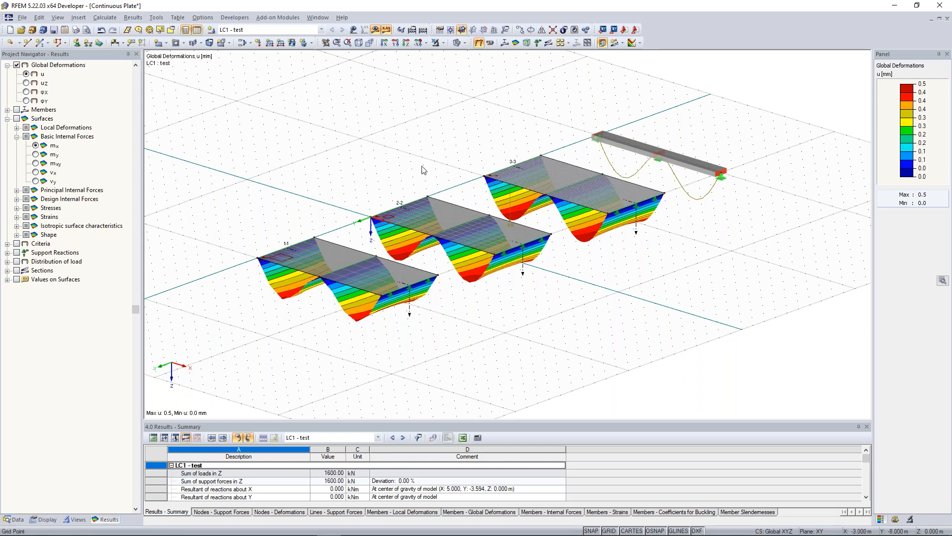
pyautogui.moveTo(417, 166); pyautogui.dragTo(410, 174, button='middle')
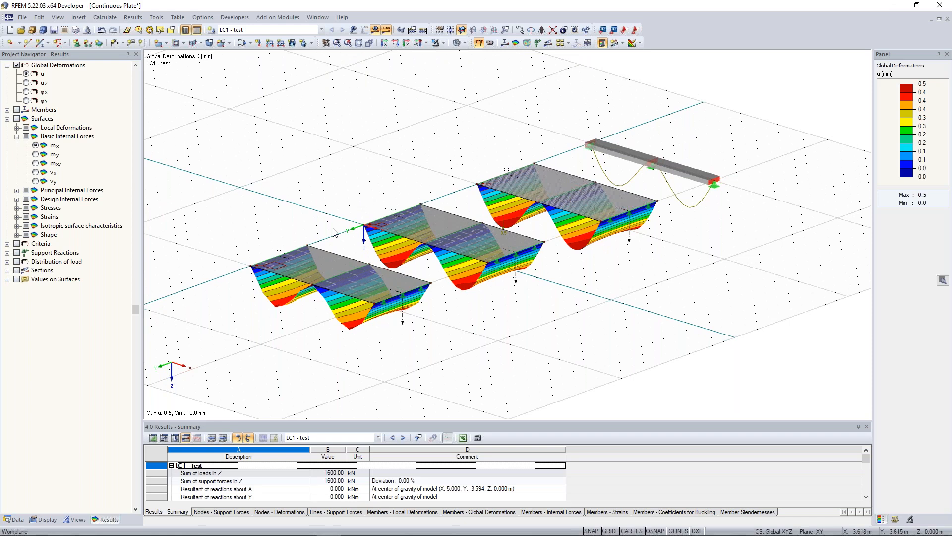
pyautogui.moveTo(284, 219)
pyautogui.keyDown('ctrl'); pyautogui.mouseDown(button='middle')
pyautogui.moveTo(347, 193)
pyautogui.moveTo(305, 220)
pyautogui.moveTo(291, 213)
pyautogui.moveTo(300, 212)
pyautogui.mouseUp(button='middle'); pyautogui.keyUp('ctrl')
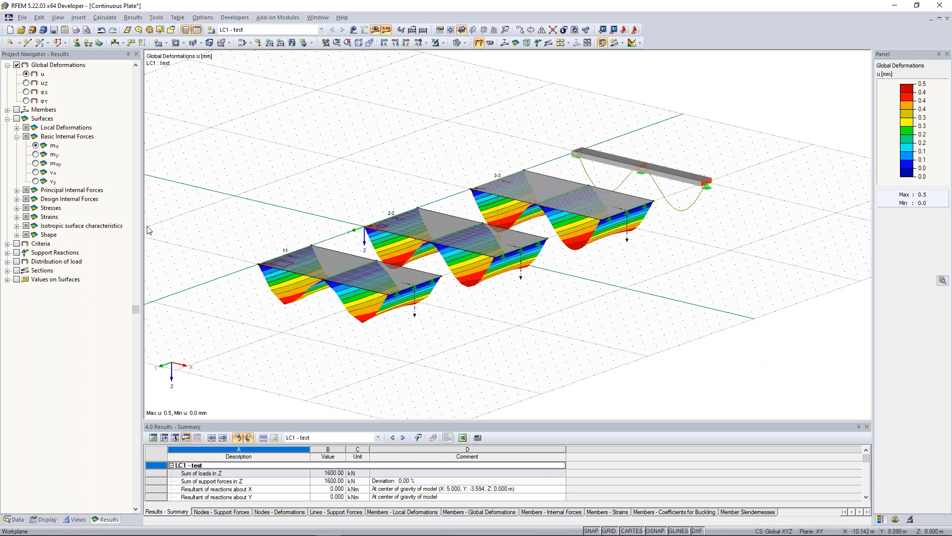
# Switch the results display to the member internal forces My together with the basic internal forces mx of the surfaces
pyautogui.click(8, 110)
pyautogui.click(17, 110)
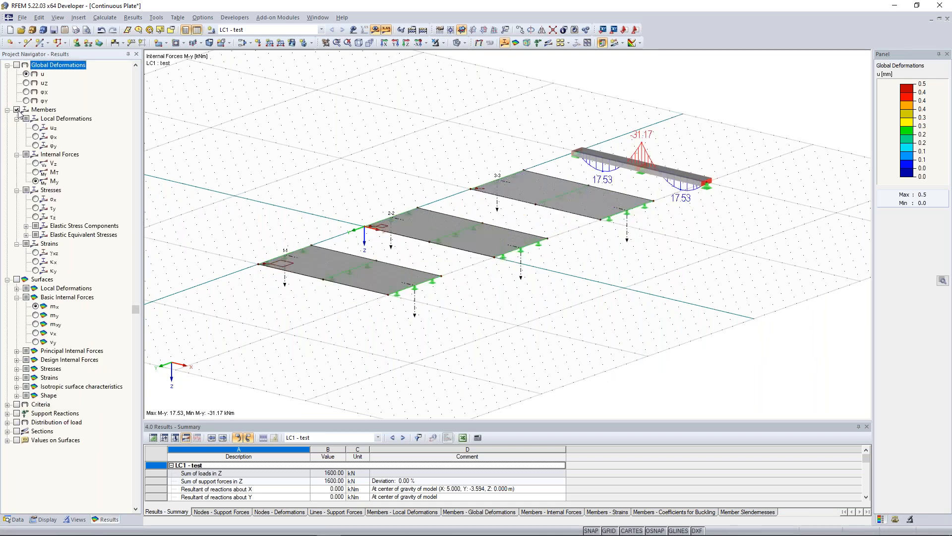
pyautogui.keyDown('ctrl'); pyautogui.moveTo(373, 166); pyautogui.dragTo(388, 183, button='middle'); pyautogui.keyUp('ctrl')
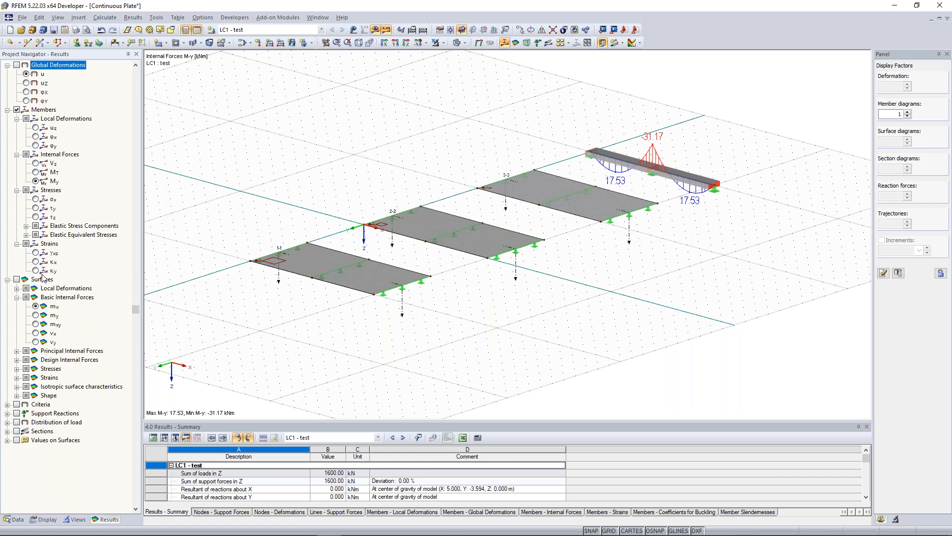
pyautogui.click(17, 280)
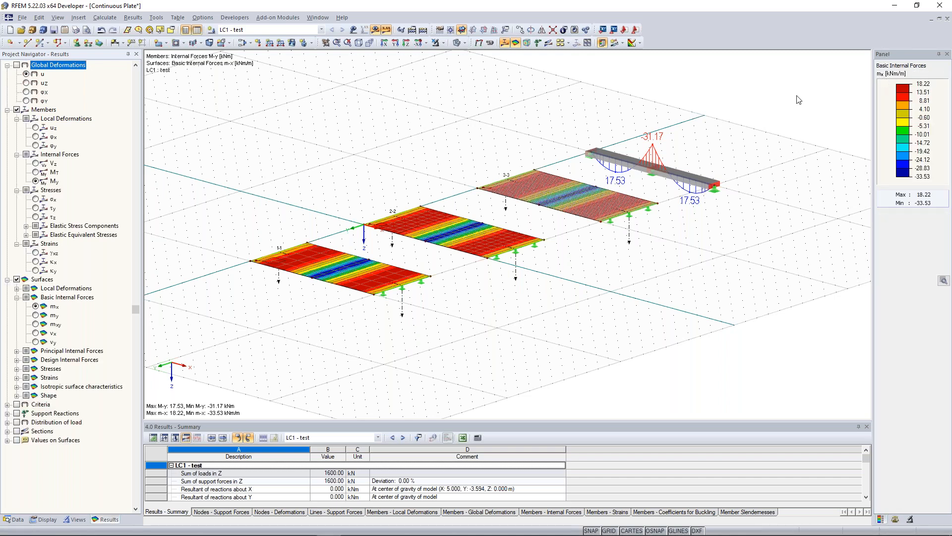
# Turn on the local axis systems of the surfaces, starting from surface 1
pyautogui.scroll(1, 322, 280)
pyautogui.scroll(1, 323, 281)
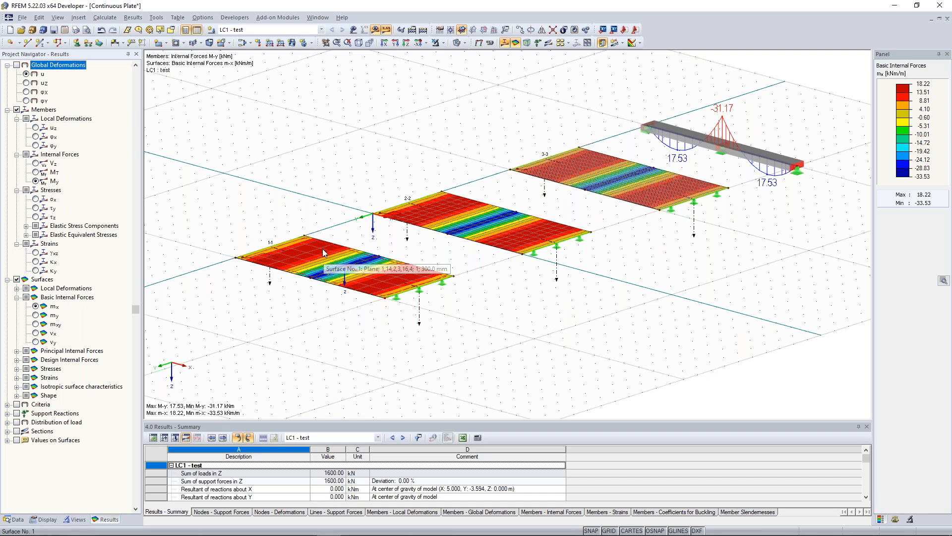
pyautogui.click(323, 248)
pyautogui.rightClick(322, 249)
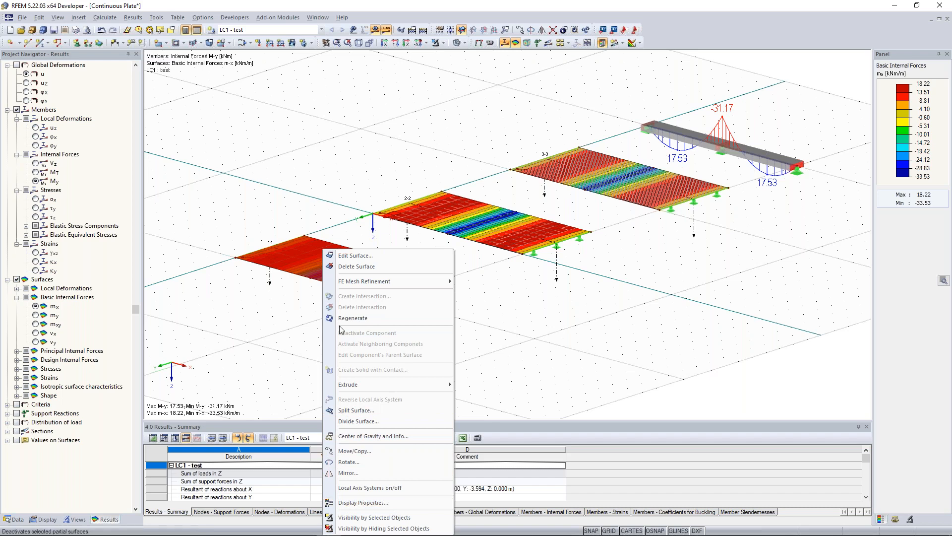
pyautogui.click(390, 487)
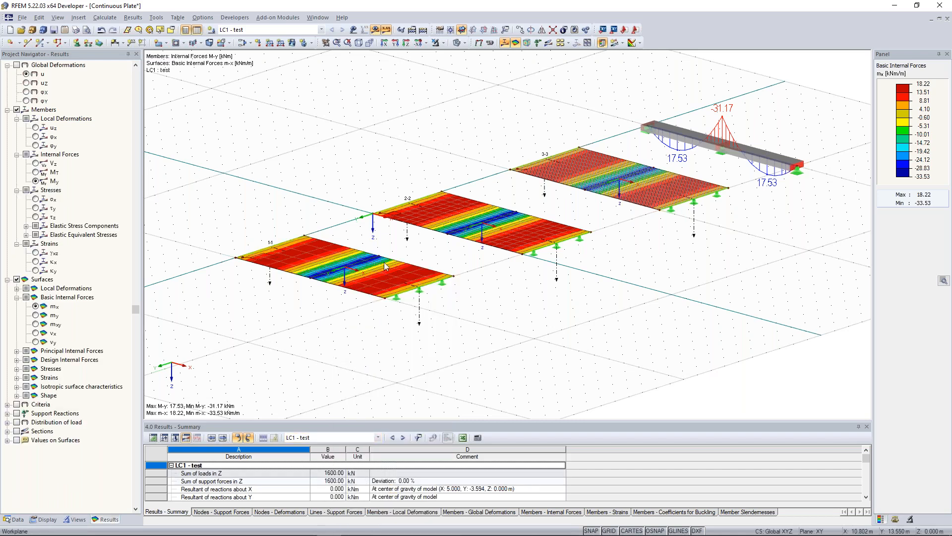
pyautogui.keyDown('ctrl'); pyautogui.moveTo(383, 143); pyautogui.dragTo(400, 143, button='middle'); pyautogui.keyUp('ctrl')
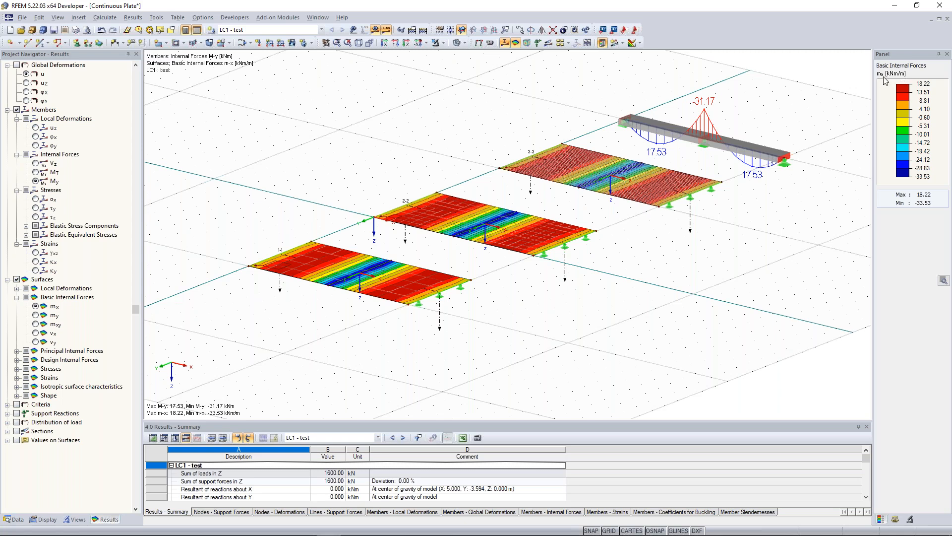
# Display the section diagrams of 1-1, 2-2 and 3-3 on the three plates alongside the mx results
pyautogui.keyDown('ctrl'); pyautogui.moveTo(421, 272); pyautogui.dragTo(403, 278, button='middle'); pyautogui.keyUp('ctrl')
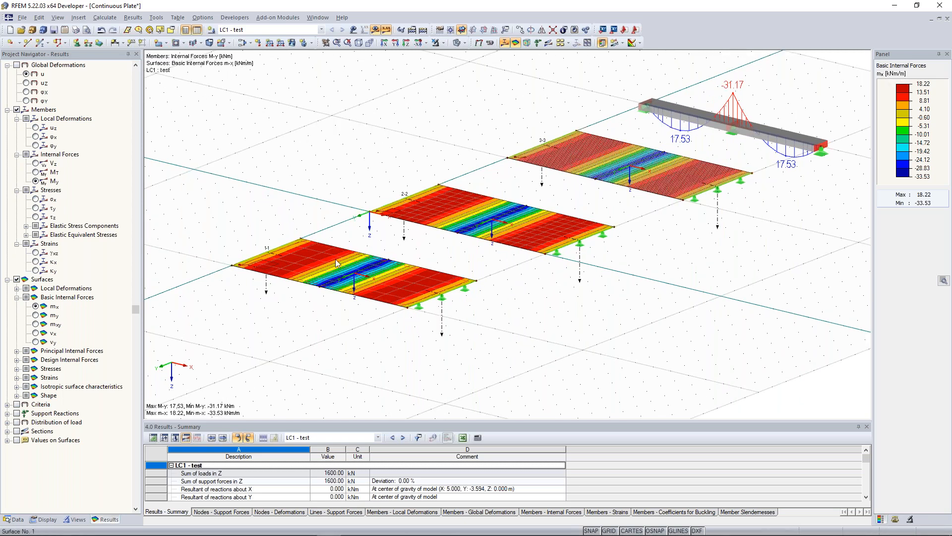
pyautogui.scroll(1, 307, 257)
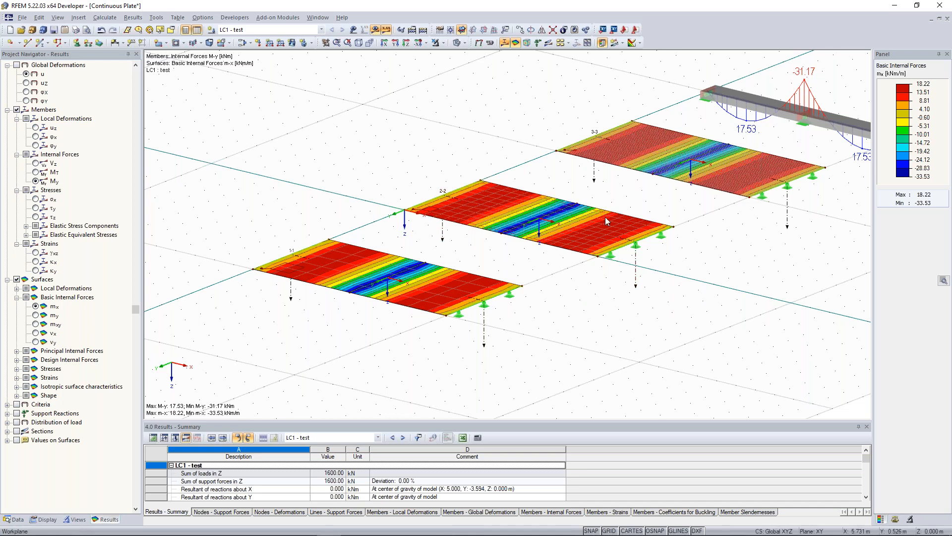
pyautogui.moveTo(764, 158); pyautogui.dragTo(708, 164, button='middle')
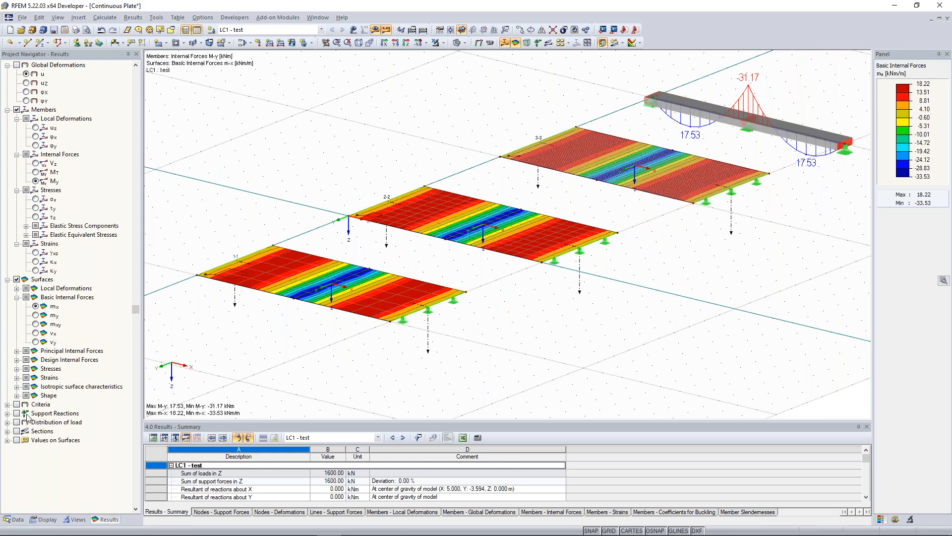
pyautogui.click(8, 431)
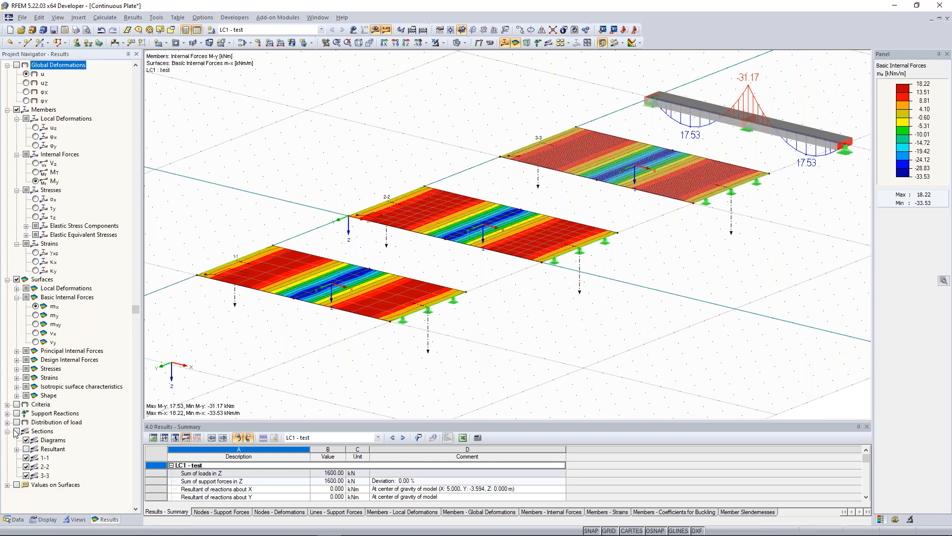
pyautogui.click(17, 431)
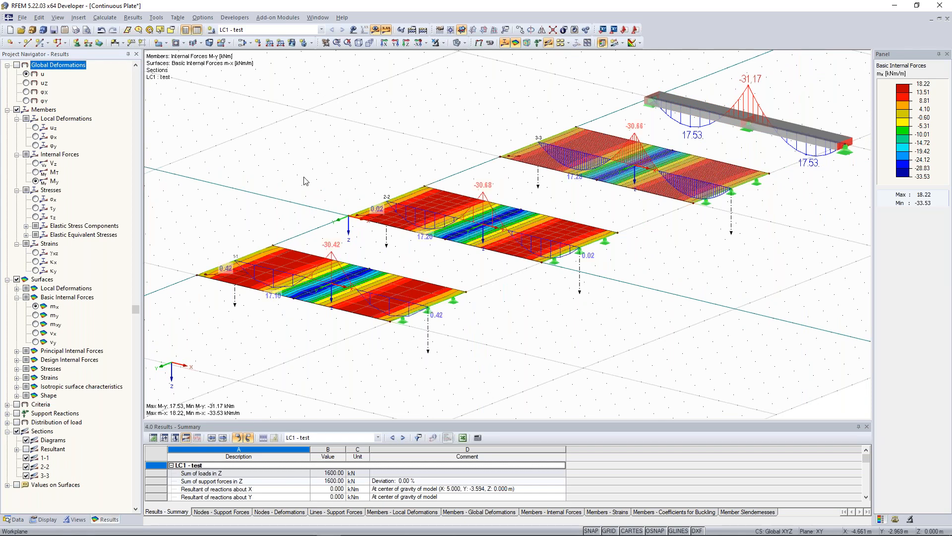
# Compare the mx section diagrams of the three differently meshed plates with the My diagram of the beam
pyautogui.moveTo(338, 155); pyautogui.dragTo(386, 173, button='middle')
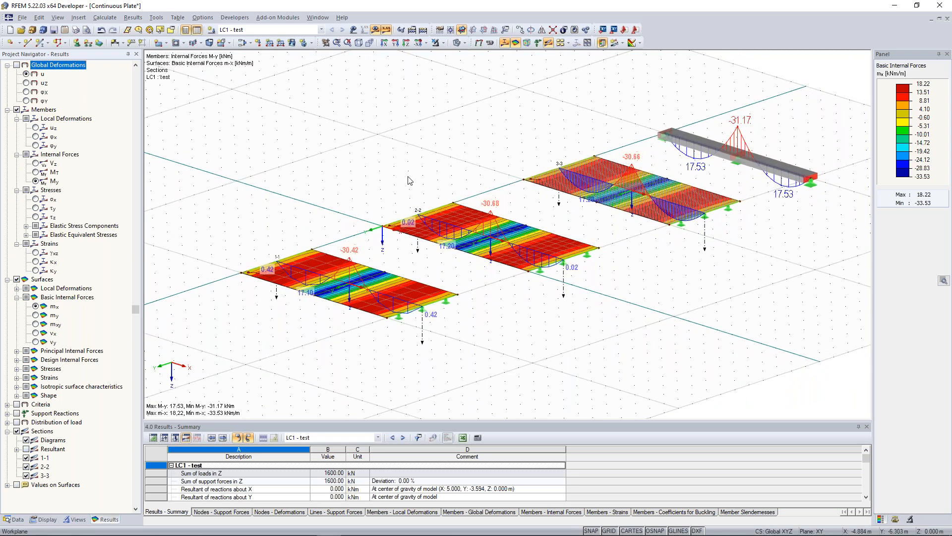
pyautogui.keyDown('ctrl'); pyautogui.moveTo(409, 180); pyautogui.dragTo(370, 187, button='middle'); pyautogui.keyUp('ctrl')
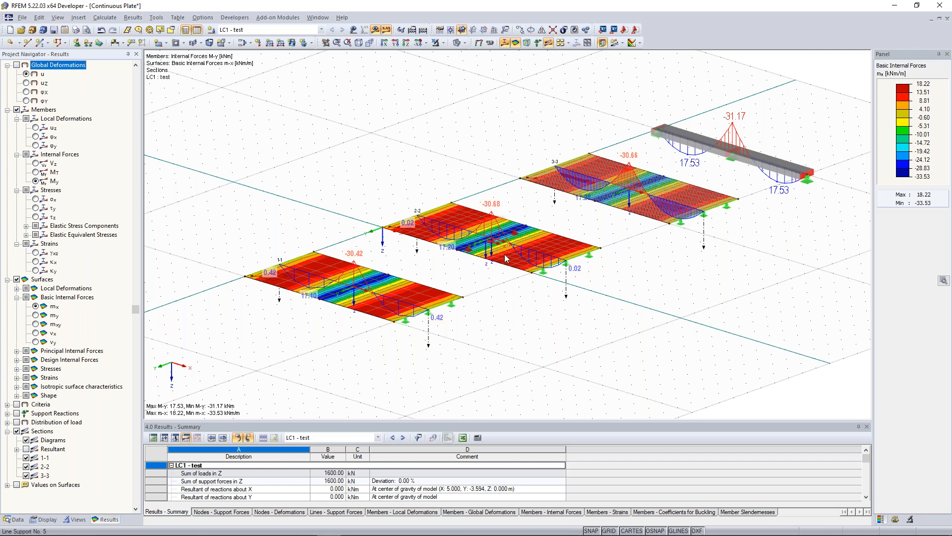
pyautogui.scroll(3, 268, 287)
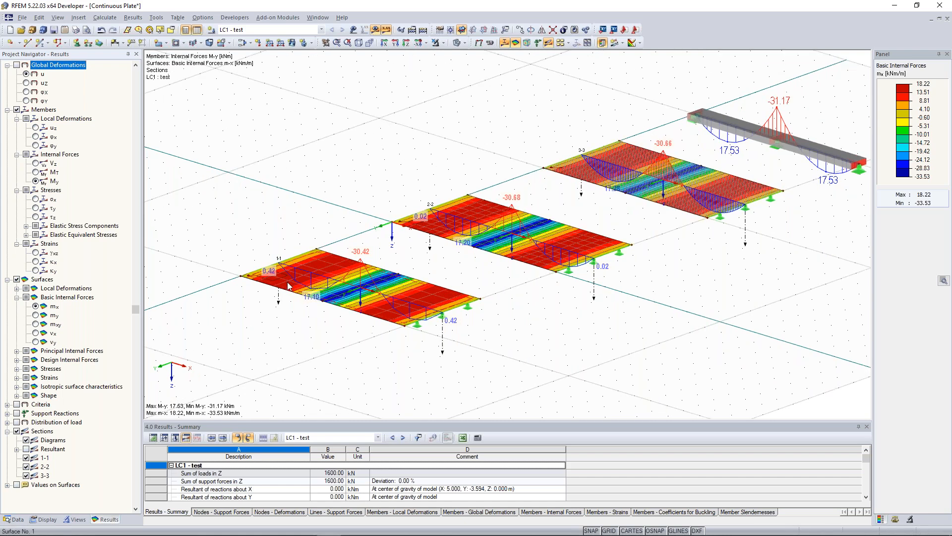
pyautogui.scroll(4, 335, 240)
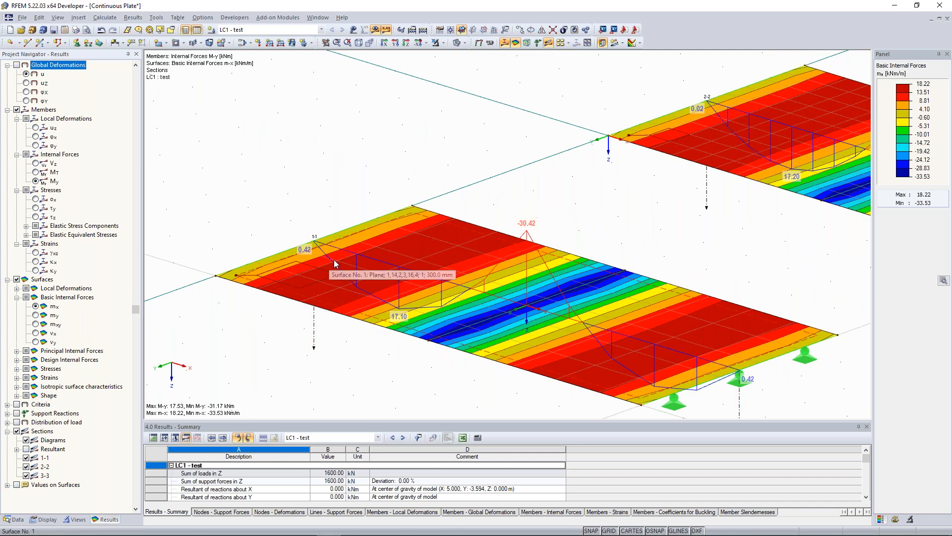
pyautogui.scroll(2, 329, 263)
pyautogui.scroll(1, 329, 263)
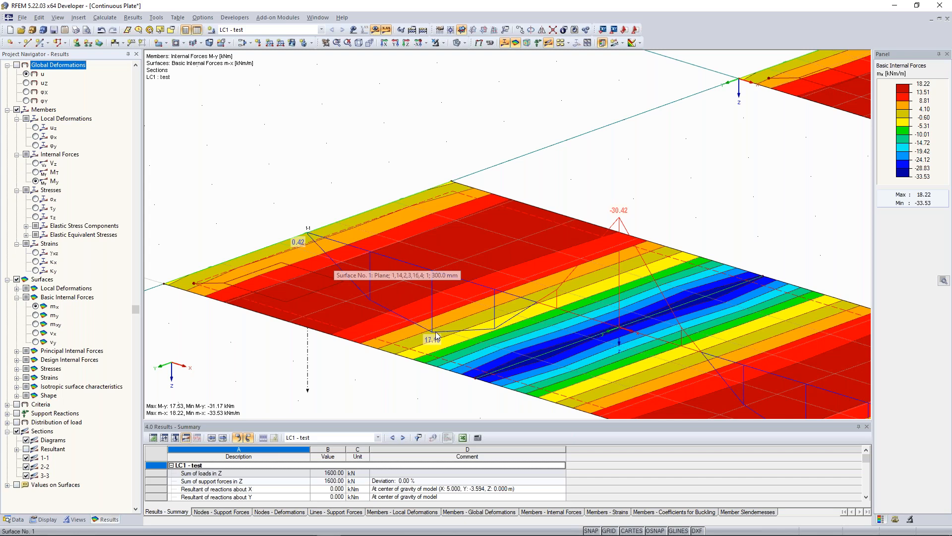
pyautogui.scroll(-3, 570, 268)
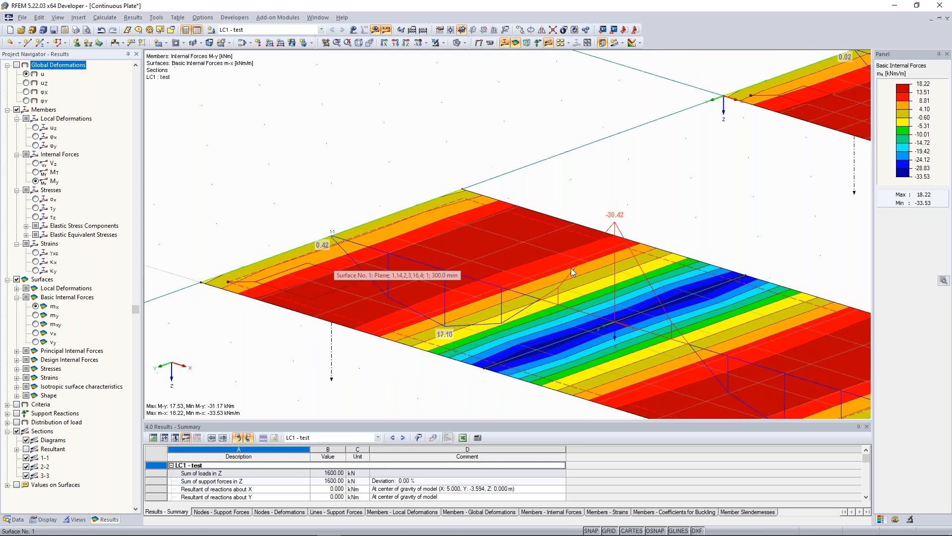
pyautogui.moveTo(570, 268); pyautogui.dragTo(301, 339, button='middle')
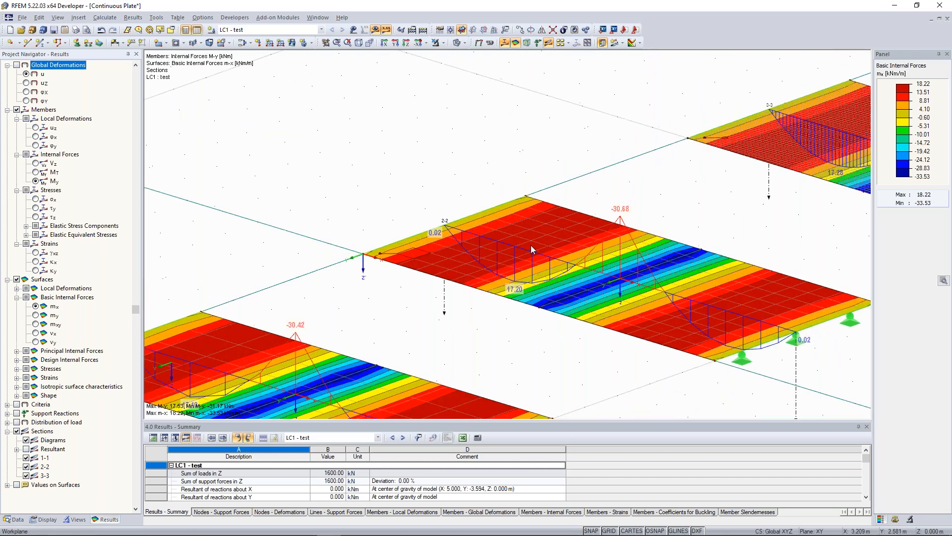
pyautogui.moveTo(579, 227); pyautogui.dragTo(255, 341, button='middle')
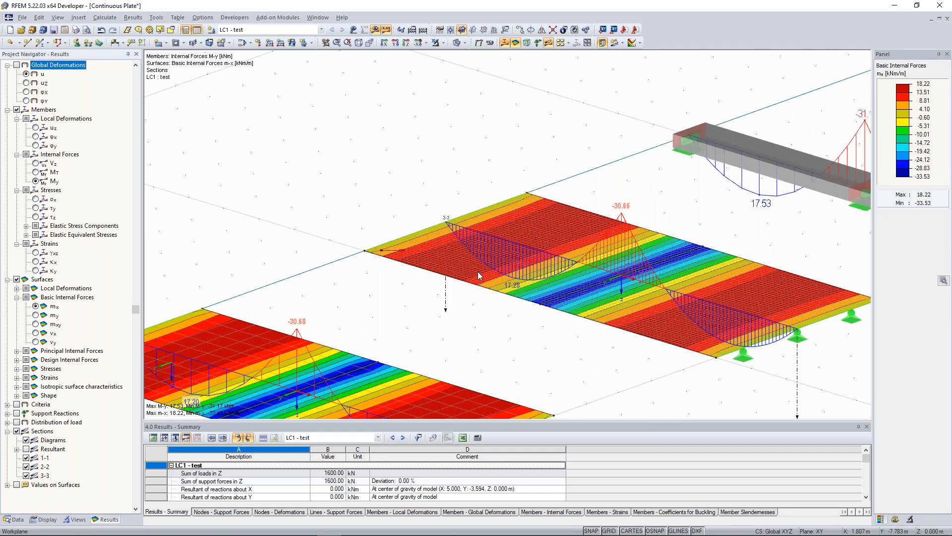
pyautogui.scroll(-5, 479, 275)
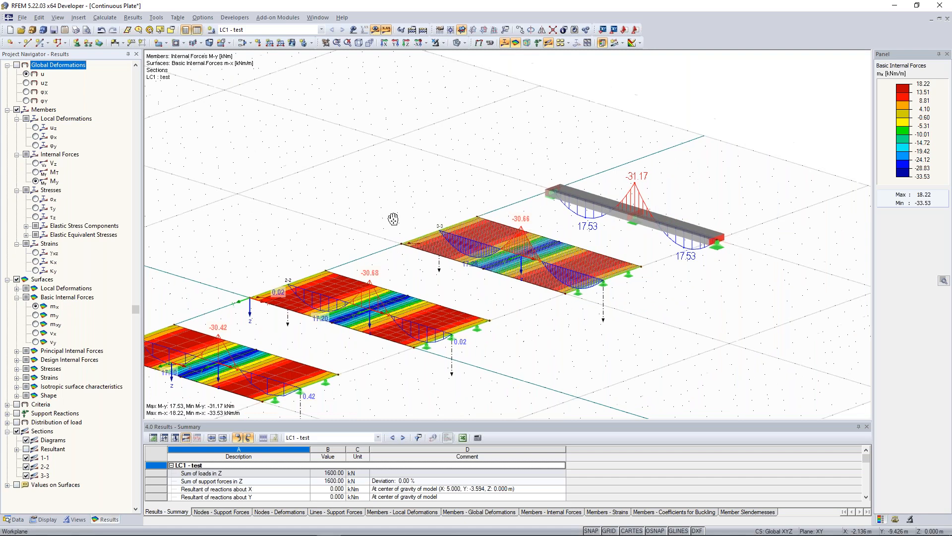
pyautogui.scroll(-1, 425, 199)
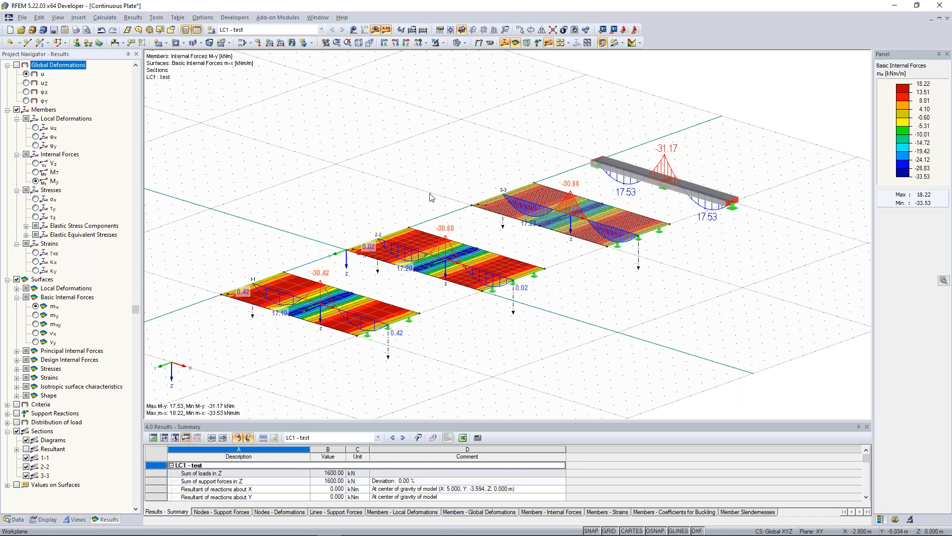
pyautogui.keyDown('ctrl'); pyautogui.moveTo(431, 159); pyautogui.dragTo(477, 152, button='middle'); pyautogui.keyUp('ctrl')
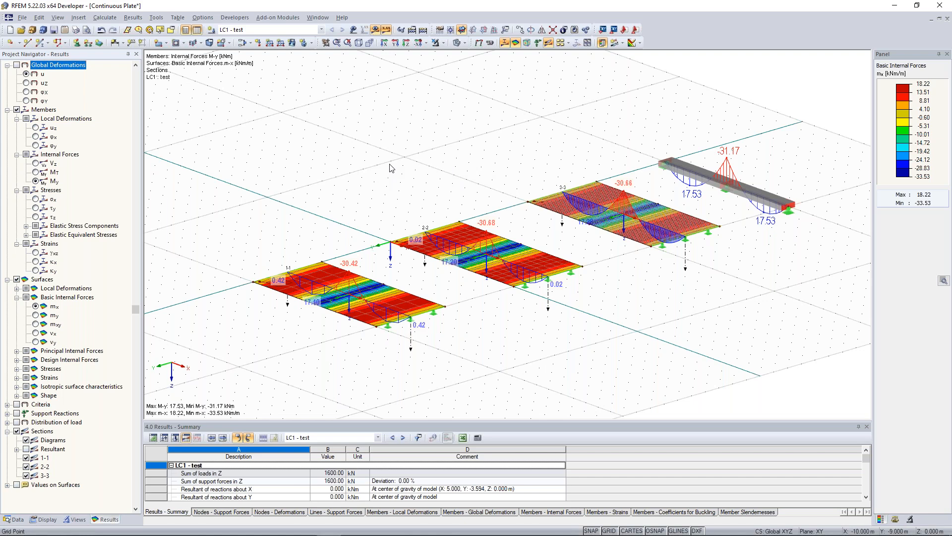
pyautogui.keyDown('ctrl'); pyautogui.moveTo(390, 164); pyautogui.dragTo(398, 159, button='middle'); pyautogui.keyUp('ctrl')
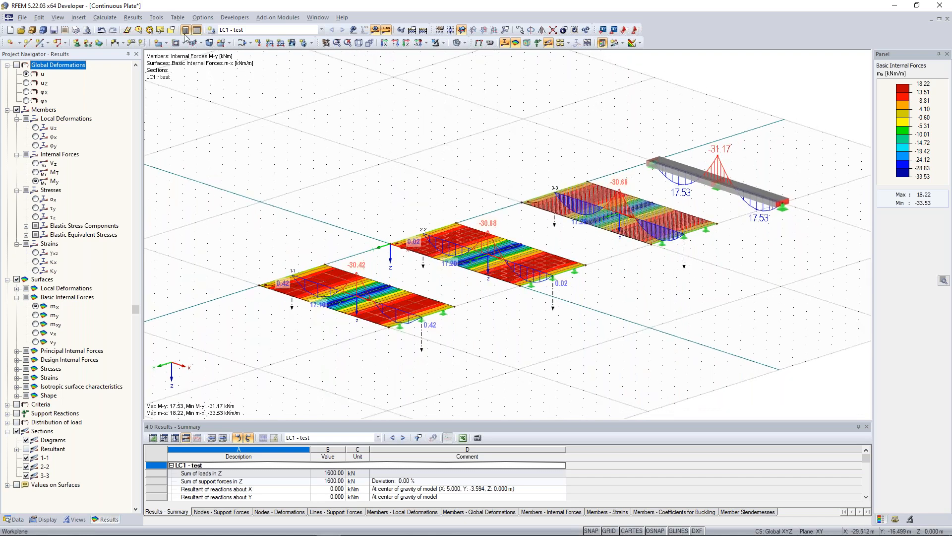
# Deactivate the shear stiffness of members in the global calculation parameters and recalculate load case LC1
pyautogui.click(112, 21)
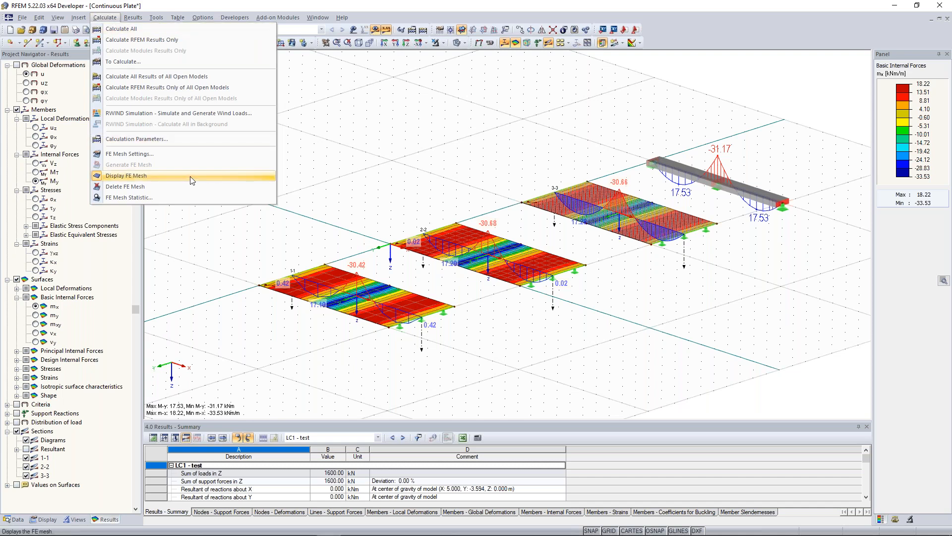
pyautogui.click(173, 141)
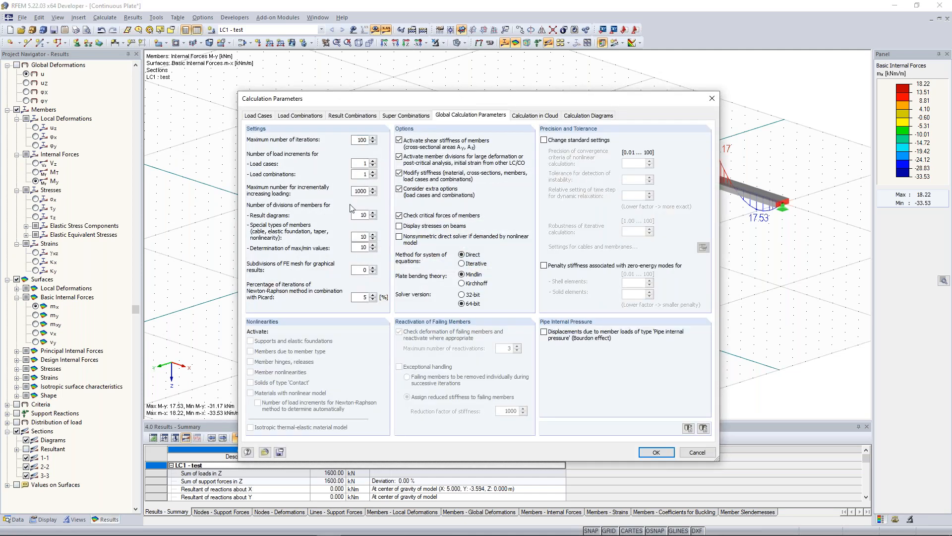
pyautogui.moveTo(454, 101); pyautogui.dragTo(432, 75)
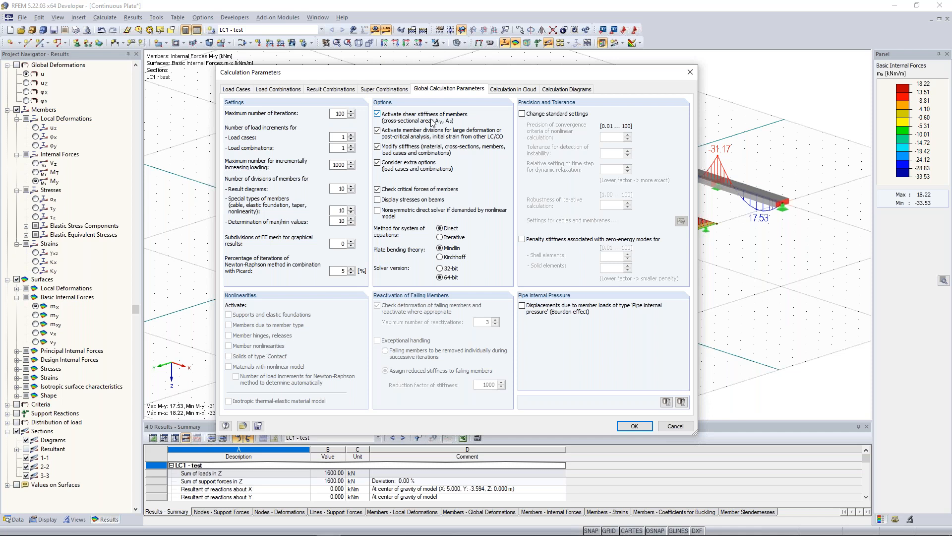
pyautogui.click(378, 114)
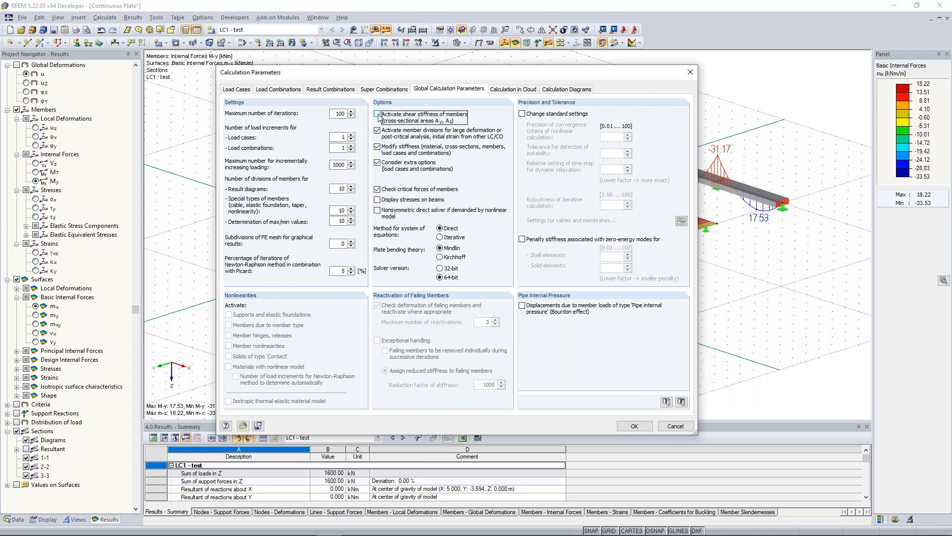
pyautogui.click(633, 426)
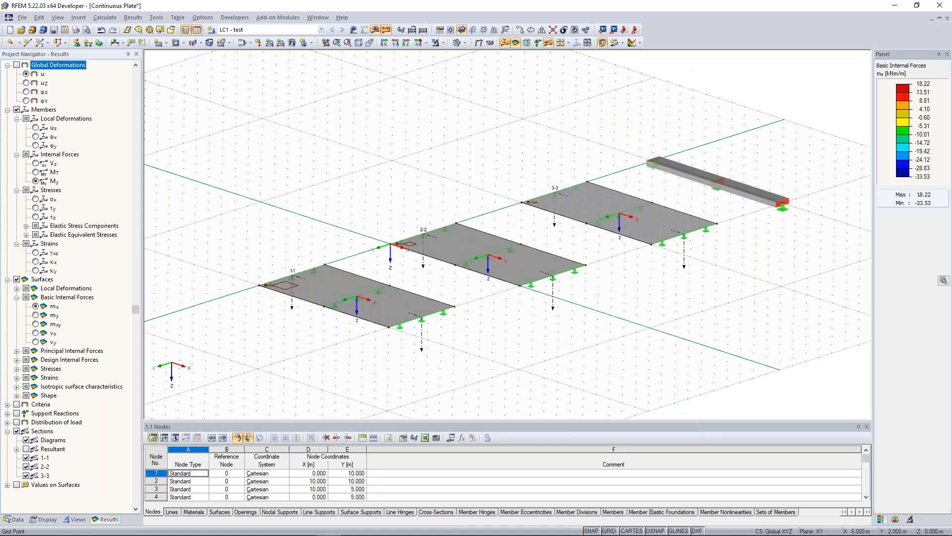
pyautogui.moveTo(494, 164); pyautogui.dragTo(469, 159, button='middle')
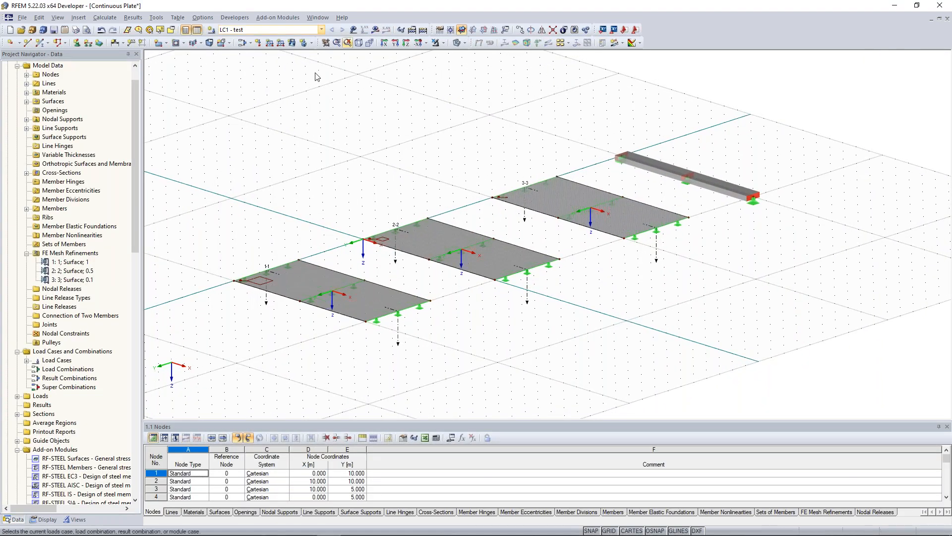
pyautogui.click(423, 29)
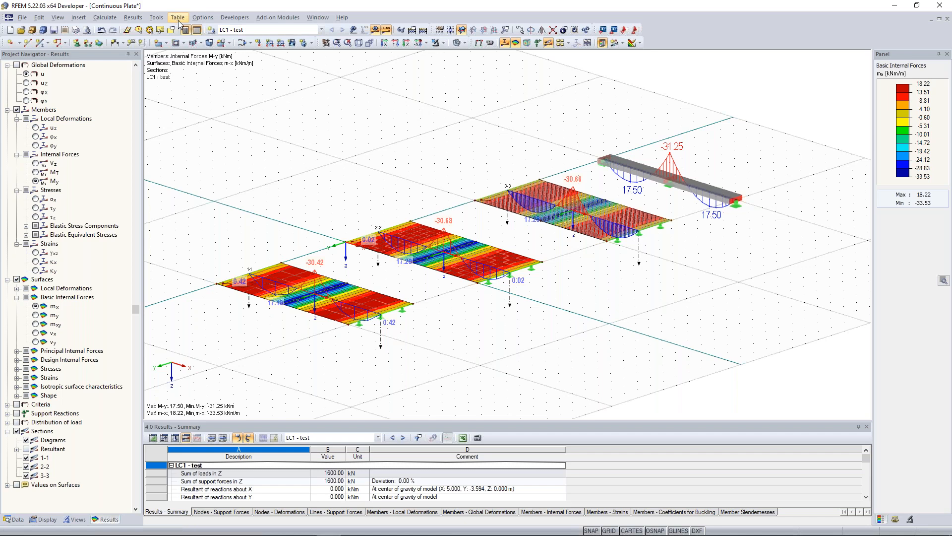
# Review the global calculation parameters, including the member shear stiffness option and the plate bending theory
pyautogui.click(203, 19)
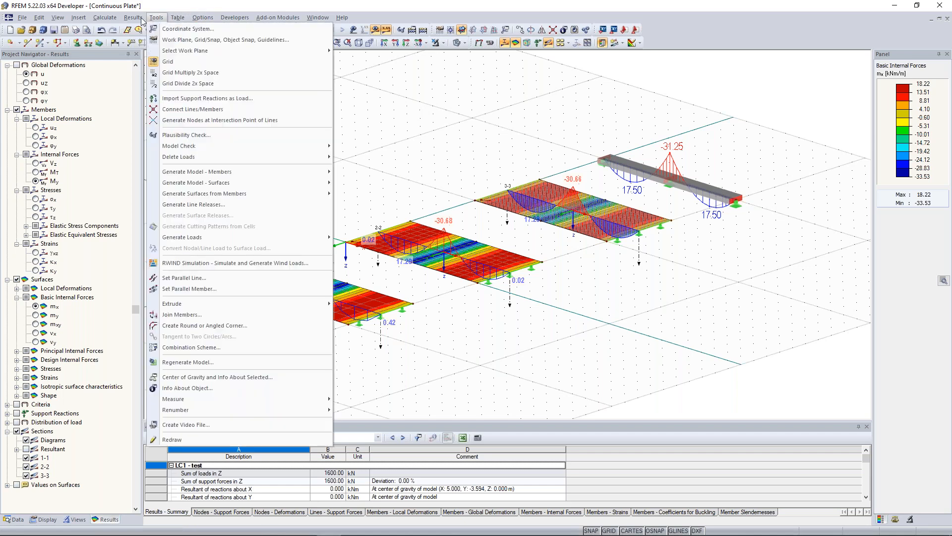
pyautogui.moveTo(105, 18)
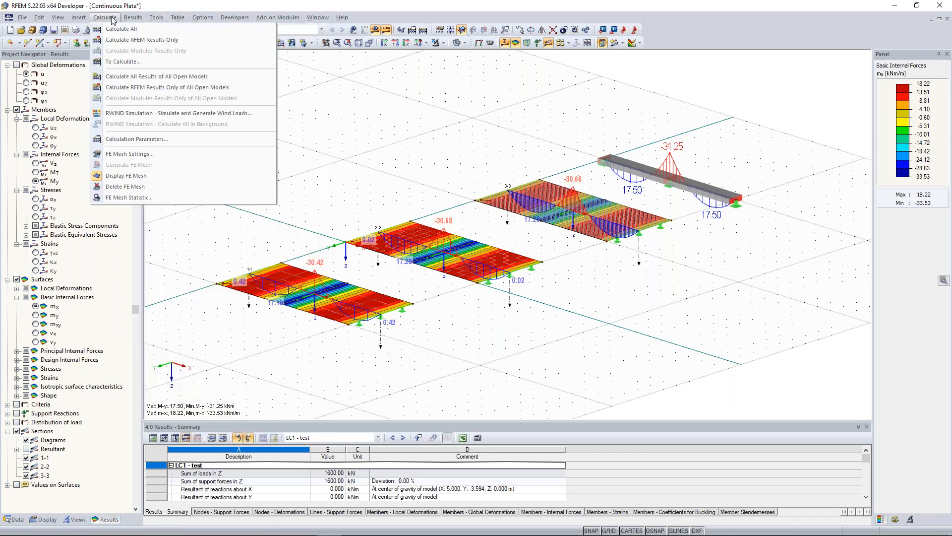
pyautogui.click(152, 138)
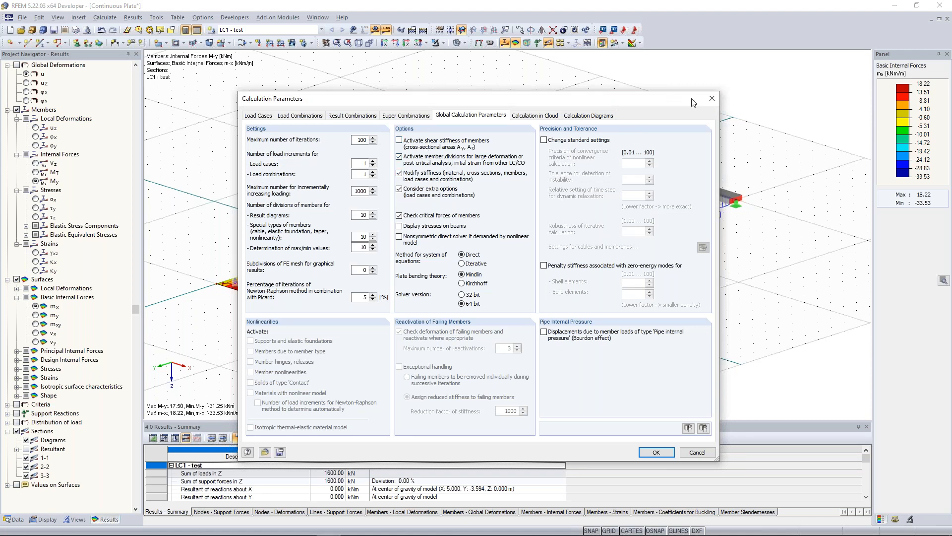
pyautogui.click(707, 101)
pyautogui.scroll(-1, 456, 149)
pyautogui.moveTo(456, 150); pyautogui.dragTo(526, 128, button='middle')
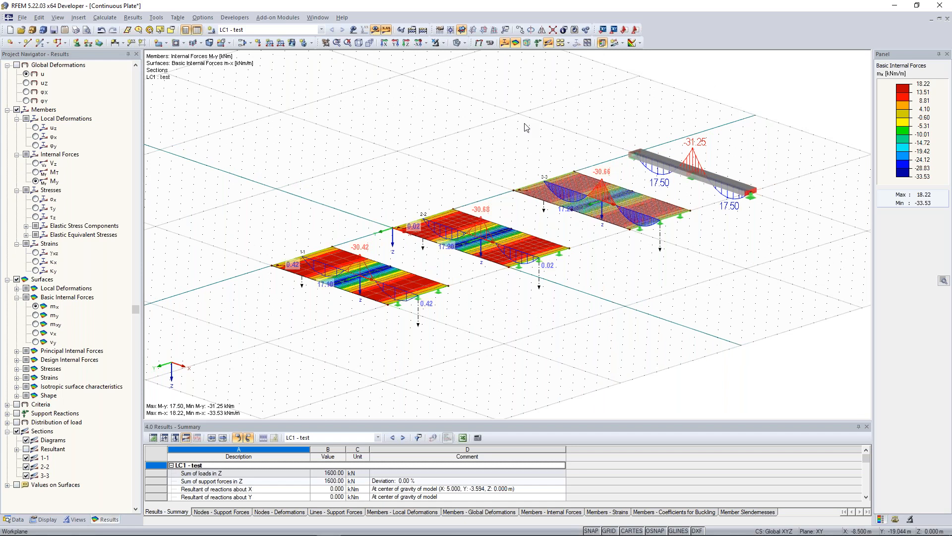
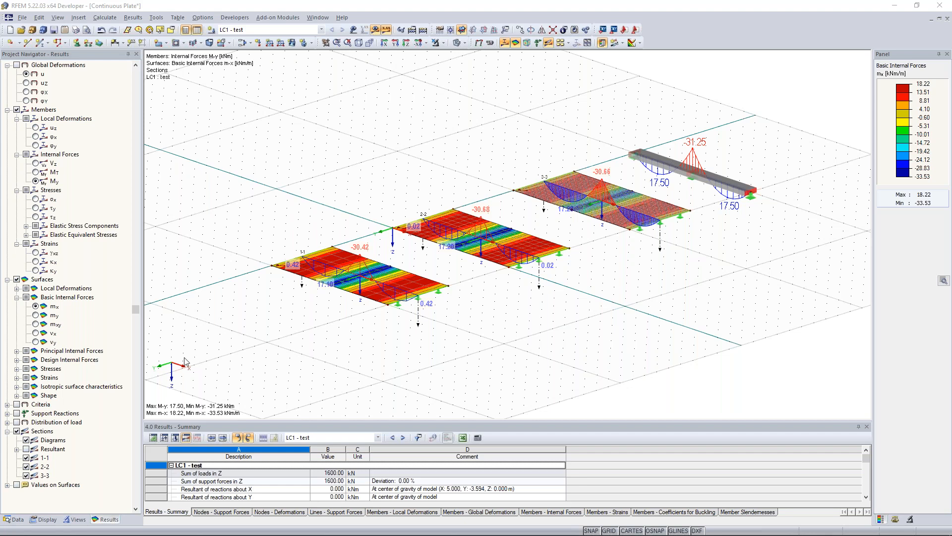
pyautogui.click(443, 341)
pyautogui.keyDown('ctrl'); pyautogui.moveTo(516, 321); pyautogui.dragTo(631, 304, button='middle'); pyautogui.keyUp('ctrl')
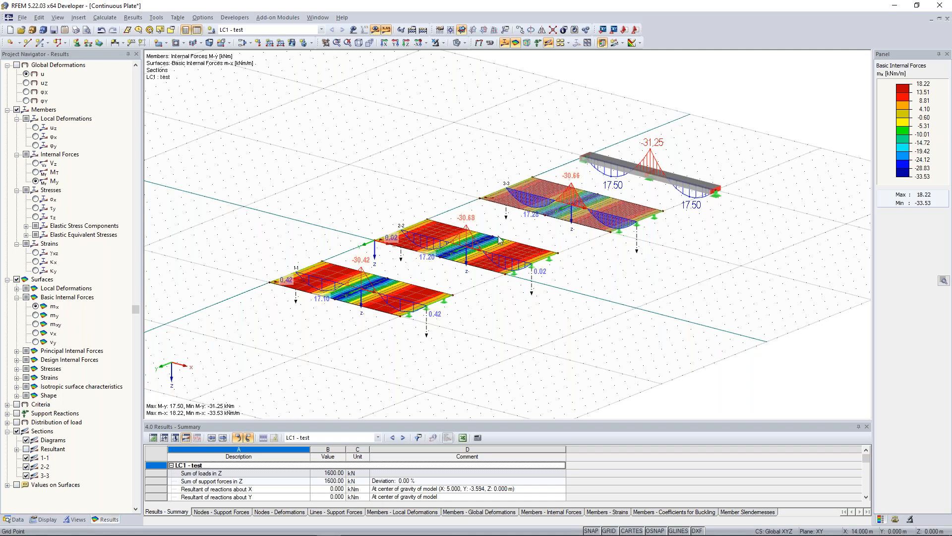
pyautogui.moveTo(350, 142); pyautogui.dragTo(385, 168, button='middle')
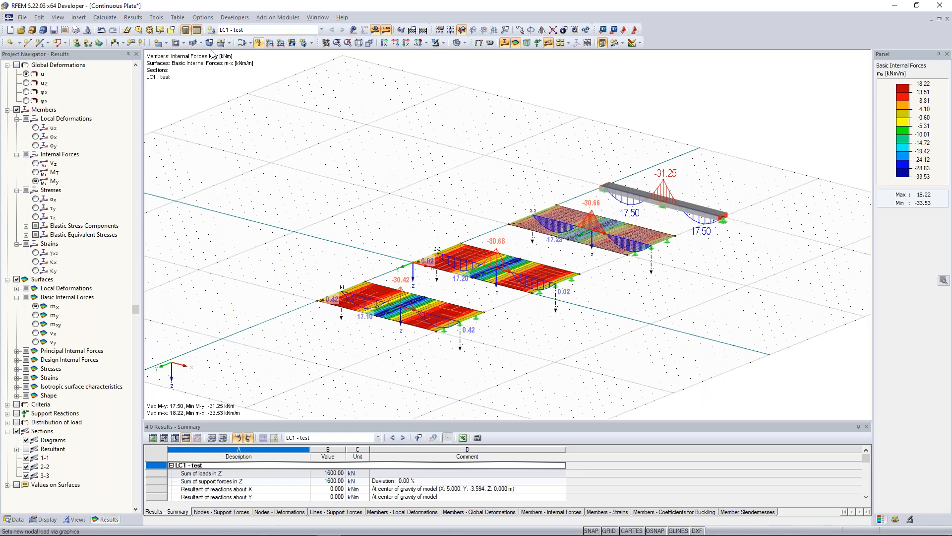
# Switch to the open model test1234 and delete its two crossing lines together with their nodes
pyautogui.click(317, 18)
pyautogui.click(347, 166)
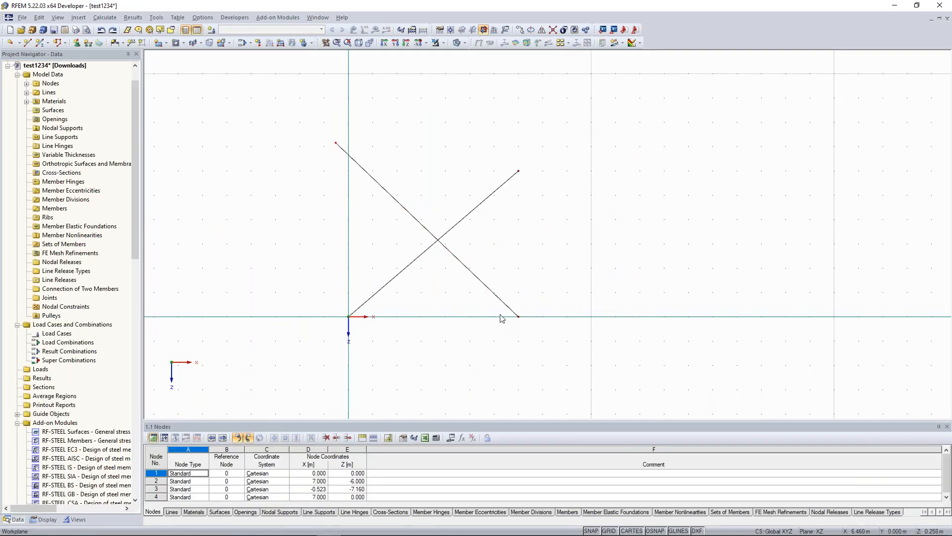
pyautogui.moveTo(328, 141); pyautogui.dragTo(644, 395)
pyautogui.press('Delete')
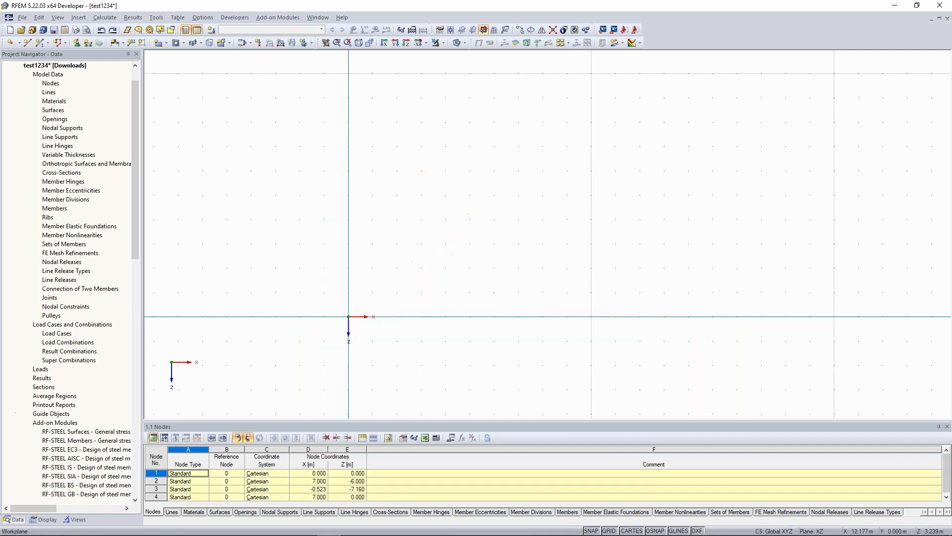
# Draw a horizontal line from the grid origin to the point X 10.000 m, Z 0.000 m
pyautogui.click(29, 43)
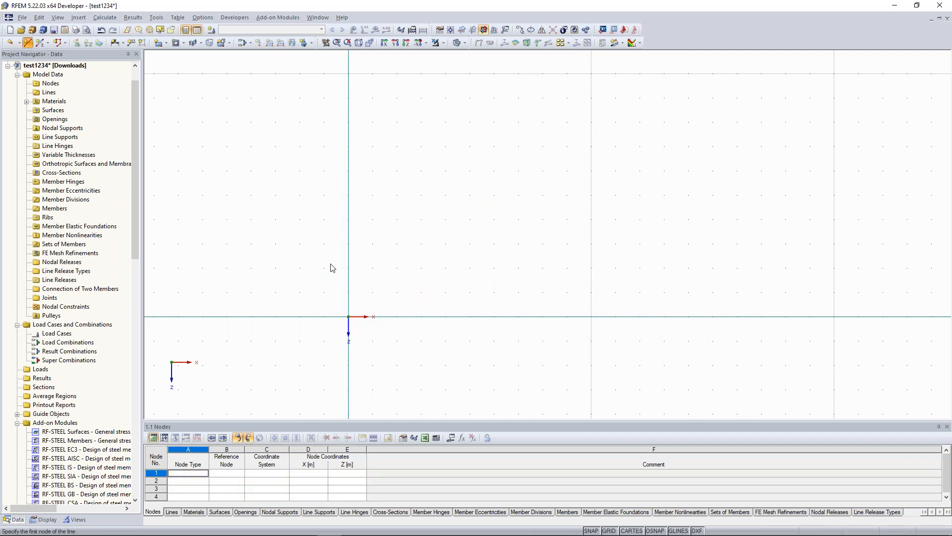
pyautogui.click(349, 316)
pyautogui.click(591, 316)
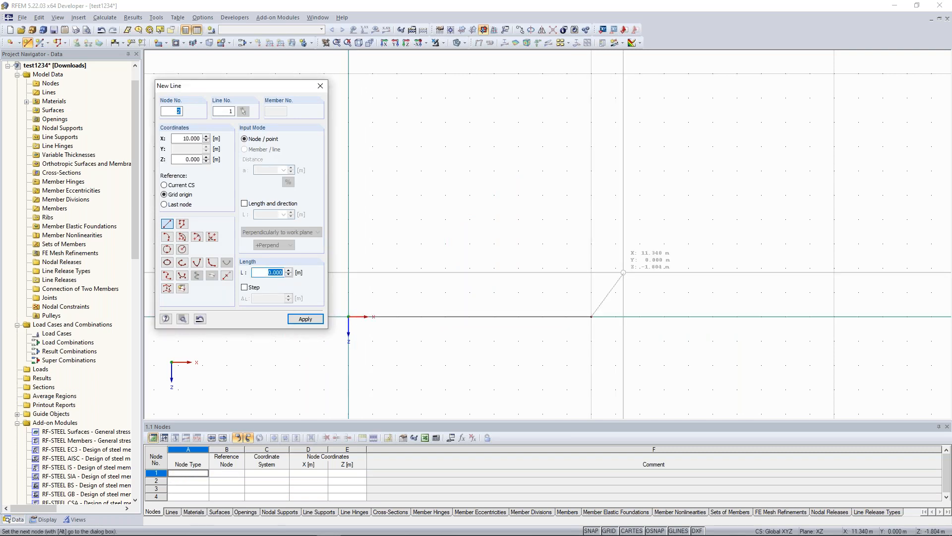
# Place 1 intermediate node on the 10 m horizontal line without dividing it
pyautogui.press('Escape')
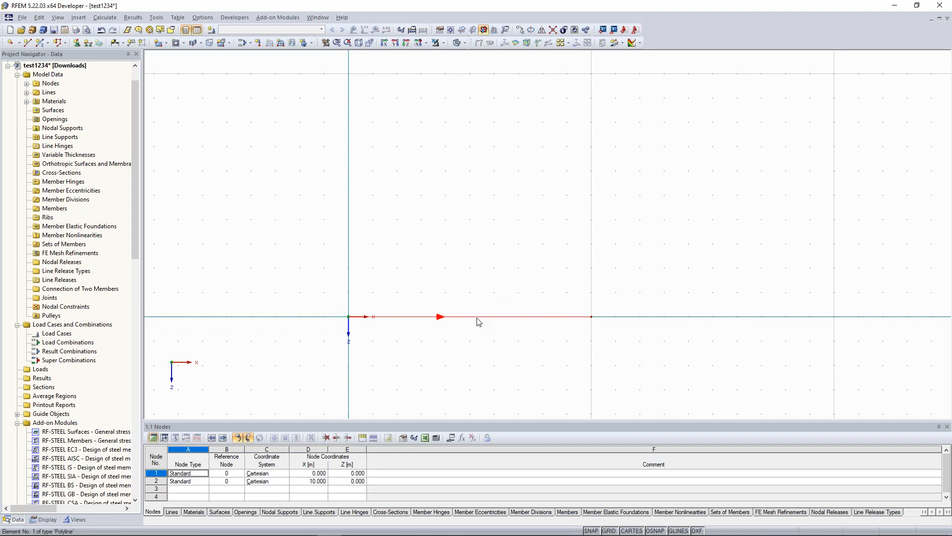
pyautogui.rightClick(479, 322)
pyautogui.moveTo(545, 105)
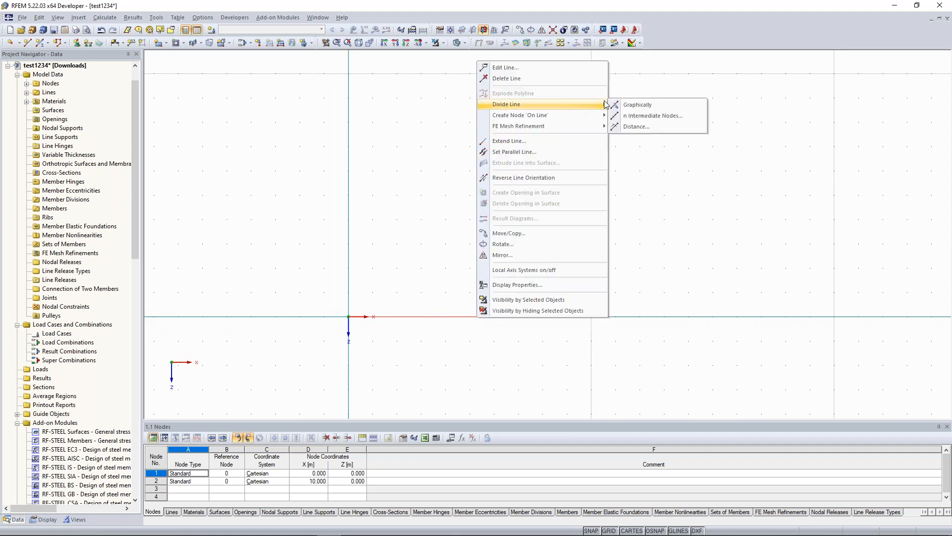
pyautogui.click(656, 119)
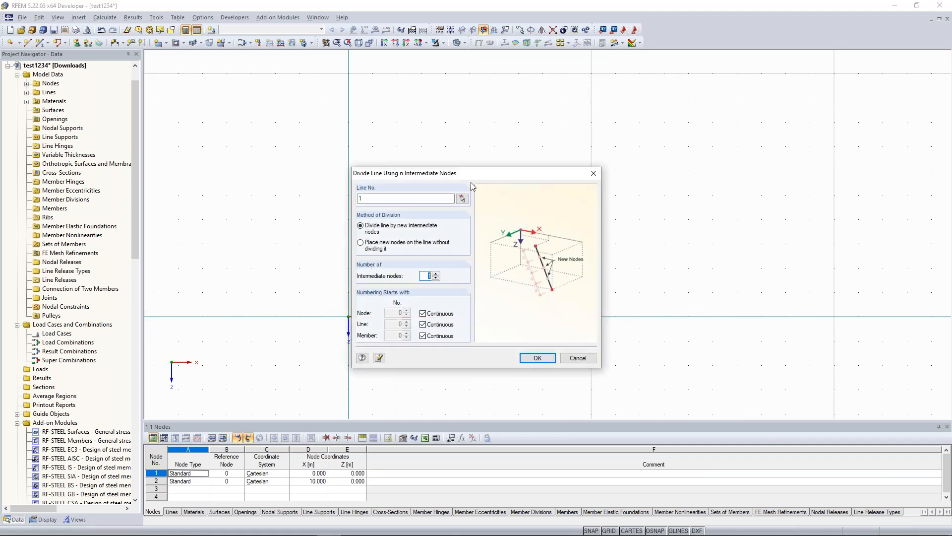
pyautogui.moveTo(461, 173); pyautogui.dragTo(686, 82)
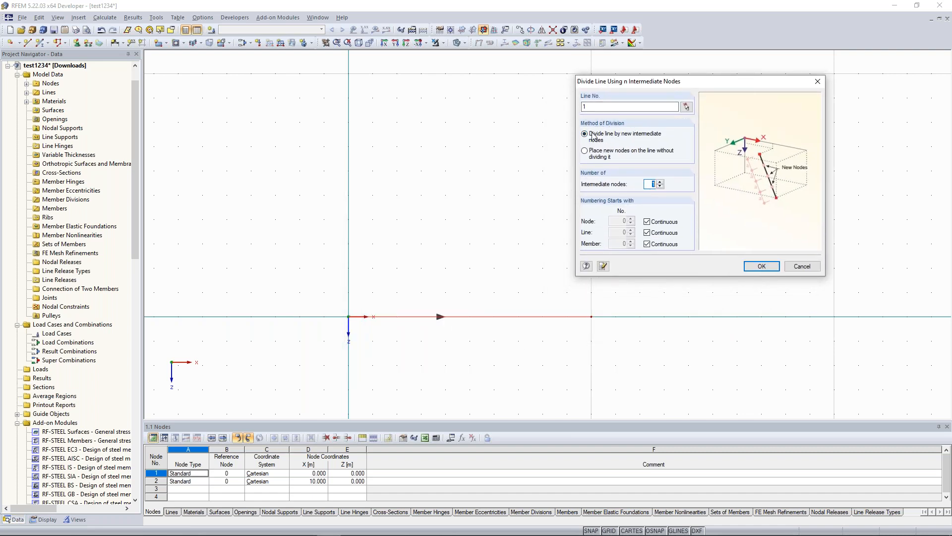
pyautogui.click(586, 154)
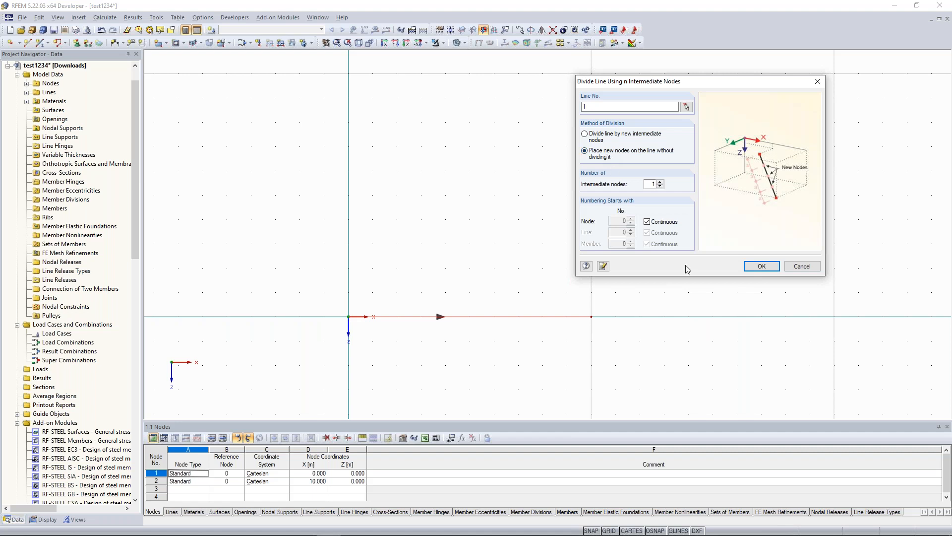
pyautogui.doubleClick(650, 184)
pyautogui.click(762, 266)
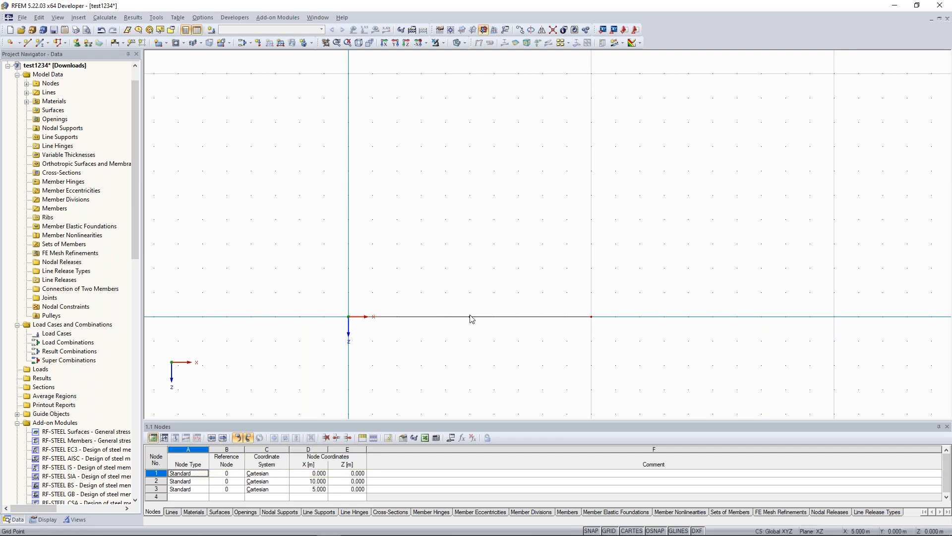
# Draw a vertical line from the horizontal line's middle node up to the point X 5.000 m, Z -6.000 m
pyautogui.click(30, 46)
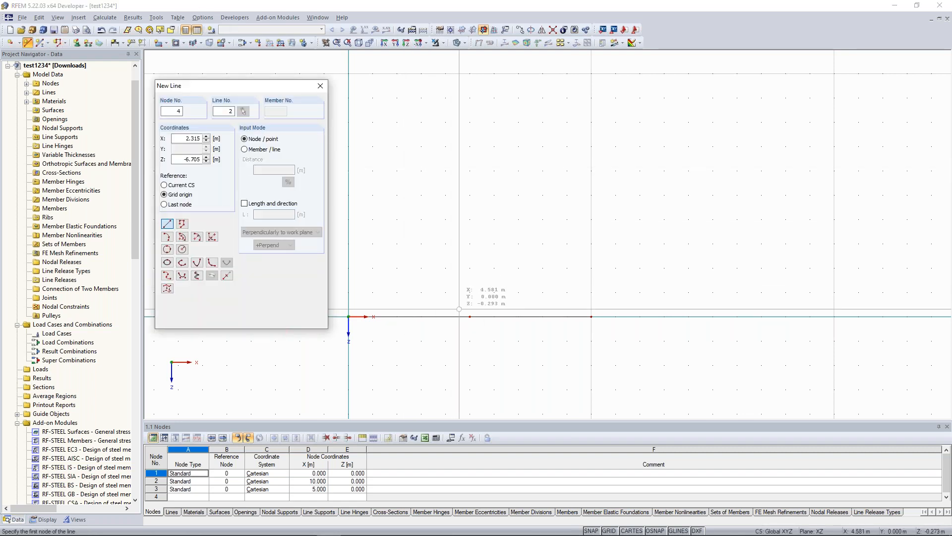
pyautogui.click(470, 316)
pyautogui.click(471, 171)
pyautogui.press('Escape')
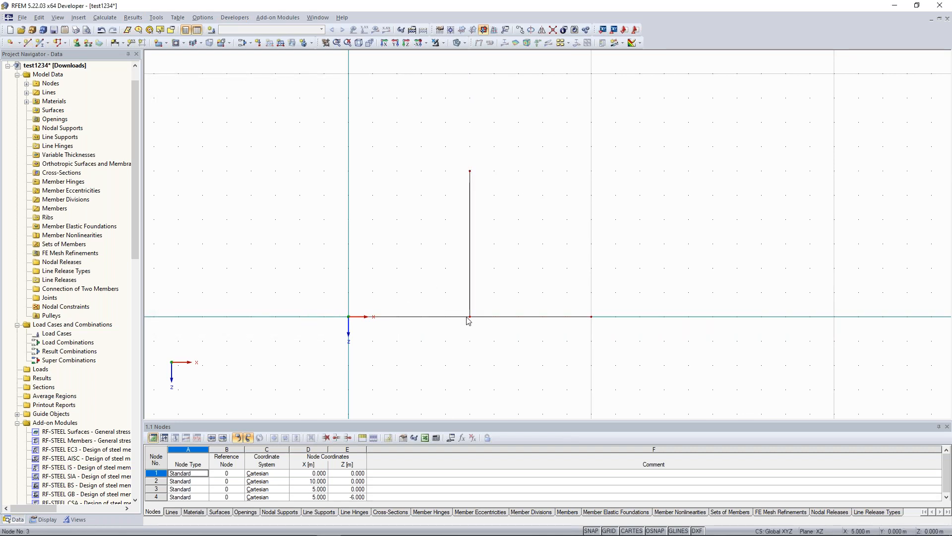
pyautogui.scroll(1, 469, 317)
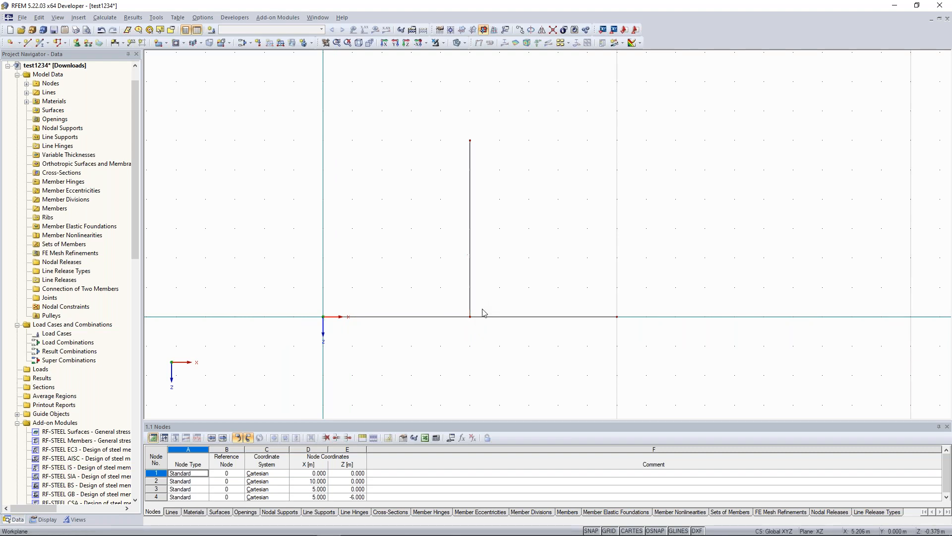
# Draw a 4 m vertical line straight down from the horizontal line's middle node
pyautogui.click(27, 42)
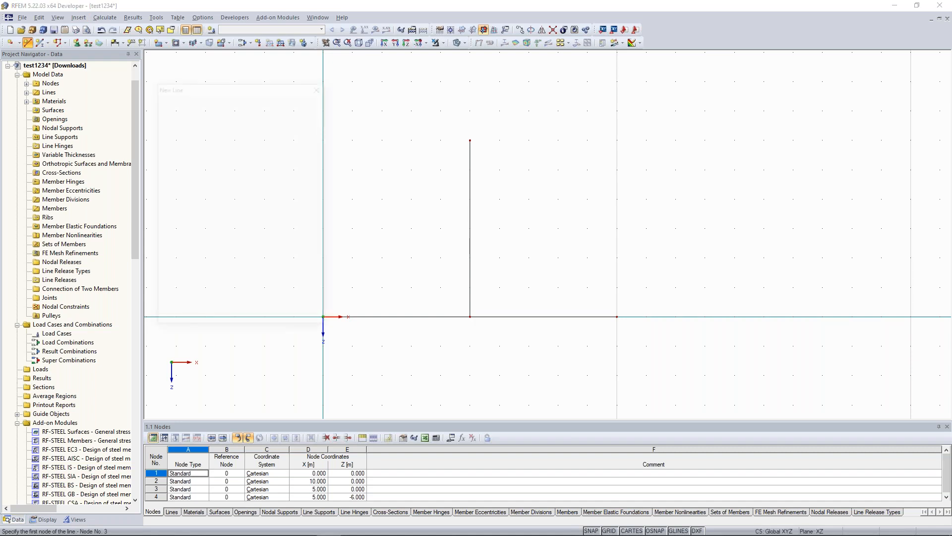
pyautogui.click(470, 317)
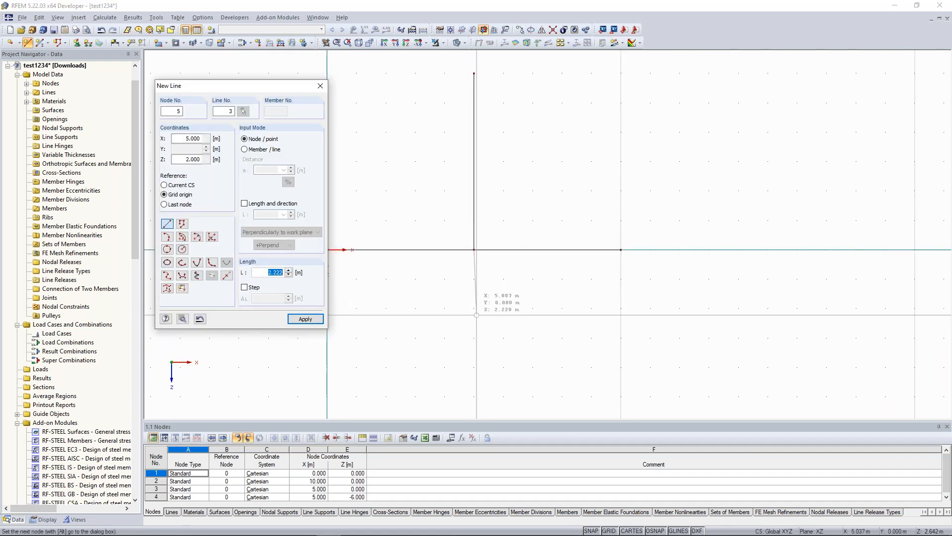
pyautogui.click(474, 367)
pyautogui.press('Escape')
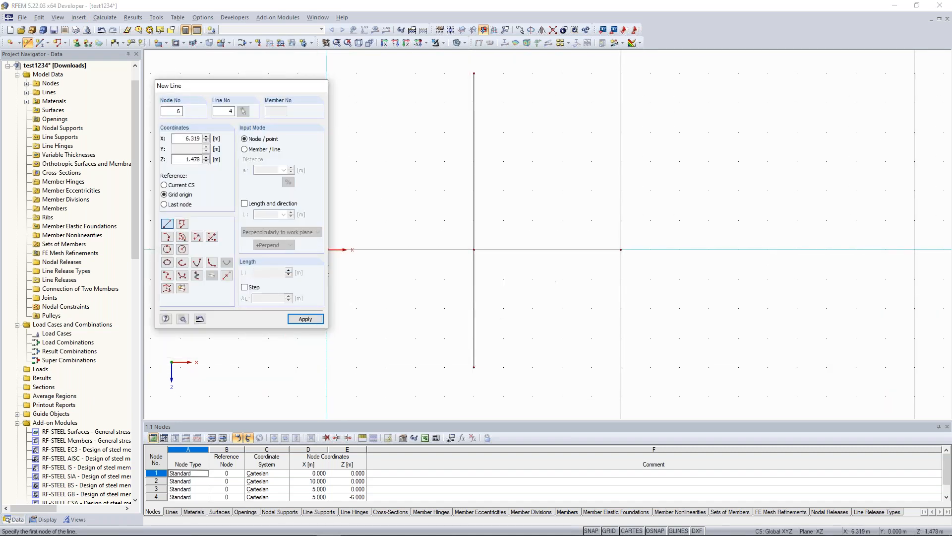
pyautogui.scroll(-1, 506, 283)
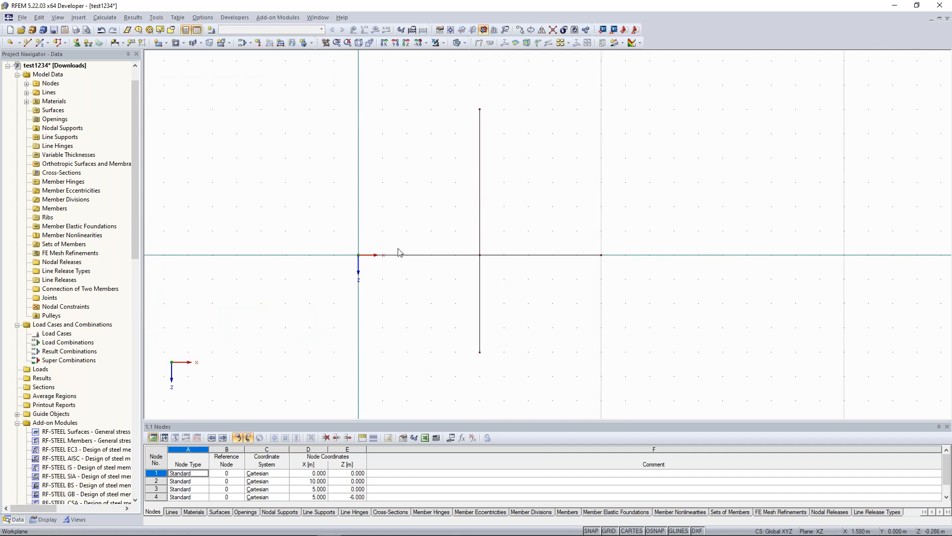
pyautogui.moveTo(449, 95); pyautogui.dragTo(503, 122)
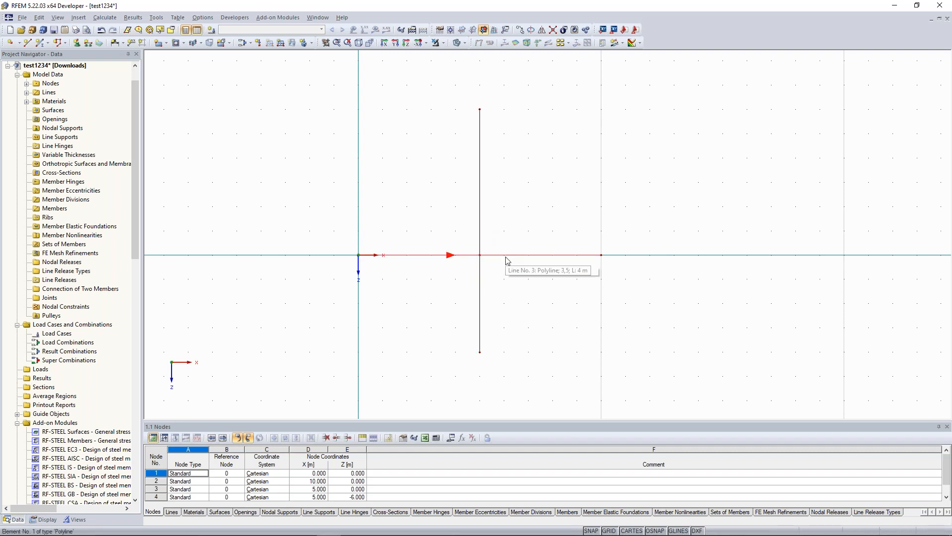
pyautogui.scroll(-1, 542, 210)
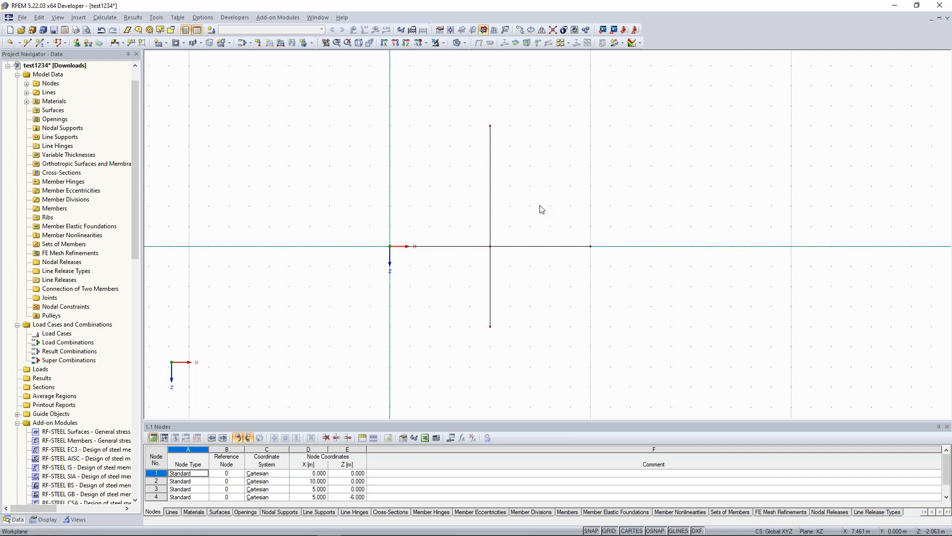
# Return to the model test1234 and delete all its lines together with their nodes
pyautogui.moveTo(377, 532)
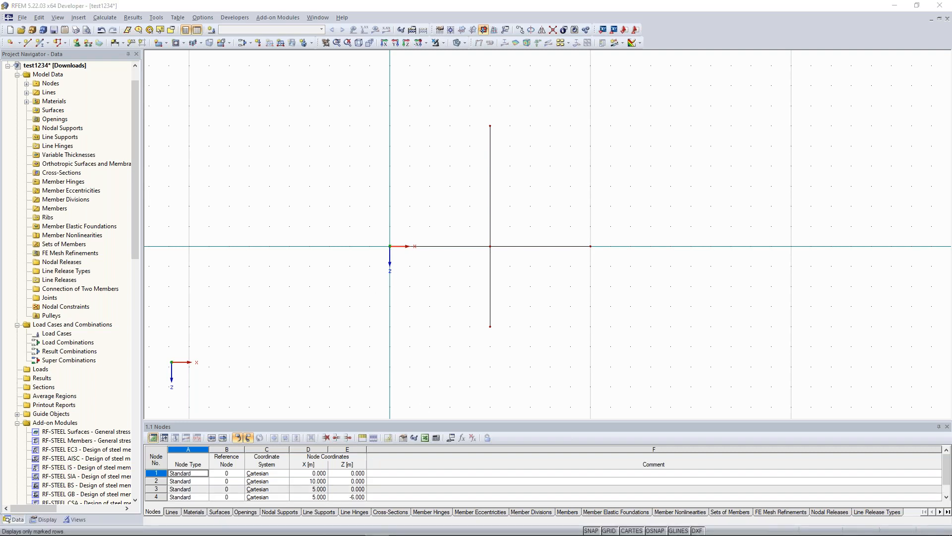
pyautogui.click(318, 18)
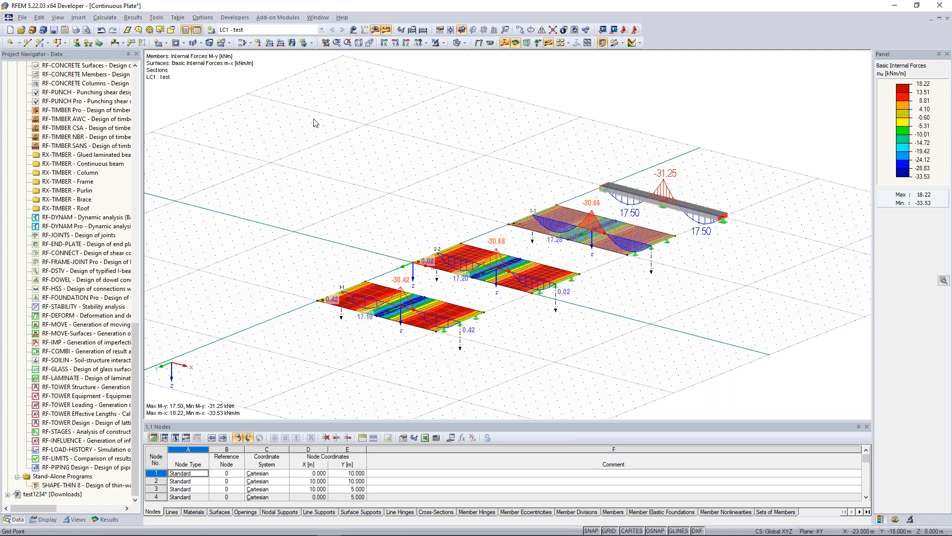
pyautogui.click(317, 17)
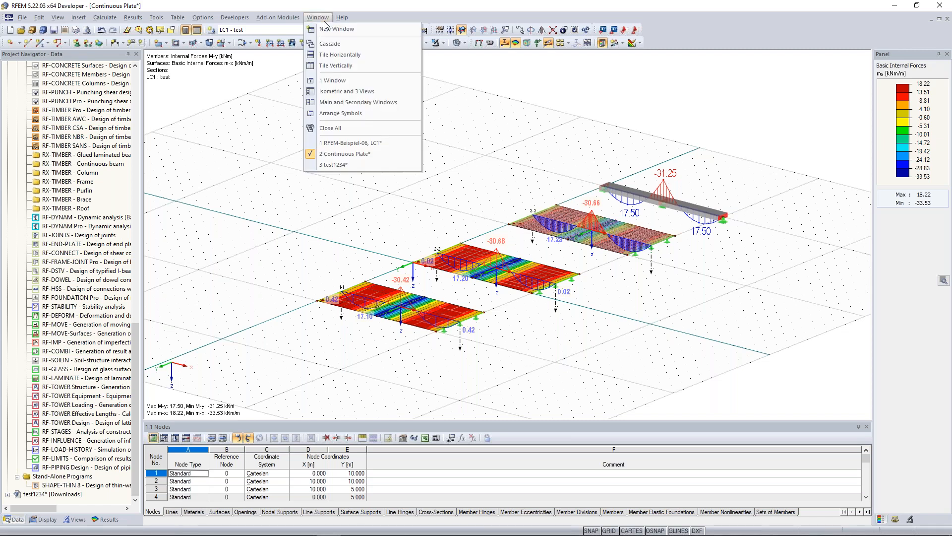
pyautogui.click(347, 165)
pyautogui.moveTo(339, 104); pyautogui.dragTo(708, 356)
pyautogui.press('Delete')
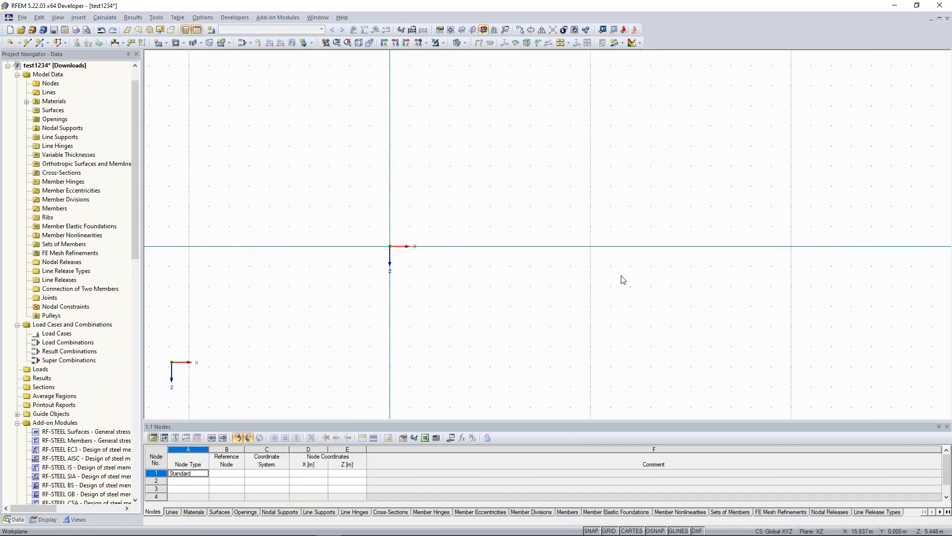
# Define a new beam member with the rolled cross-section IPE 180 in Steel S 235
pyautogui.click(40, 44)
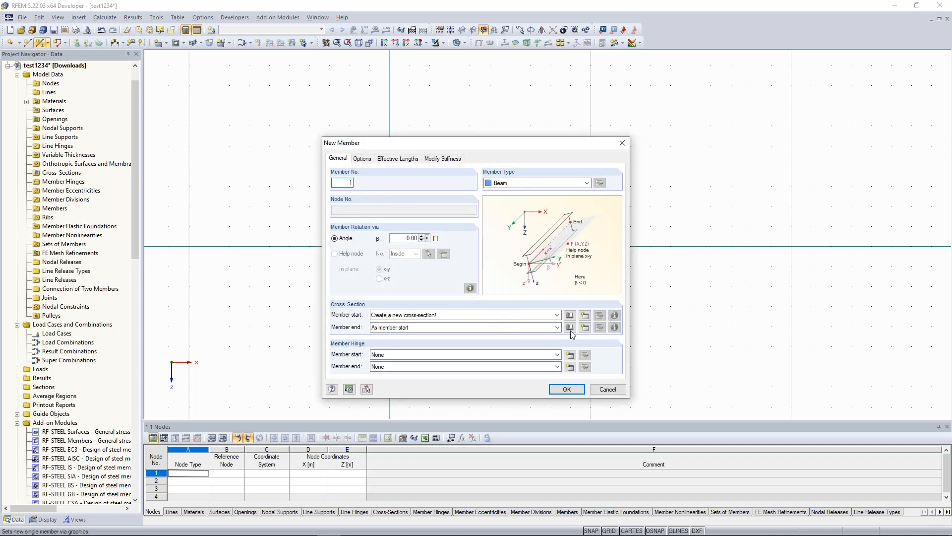
pyautogui.click(585, 316)
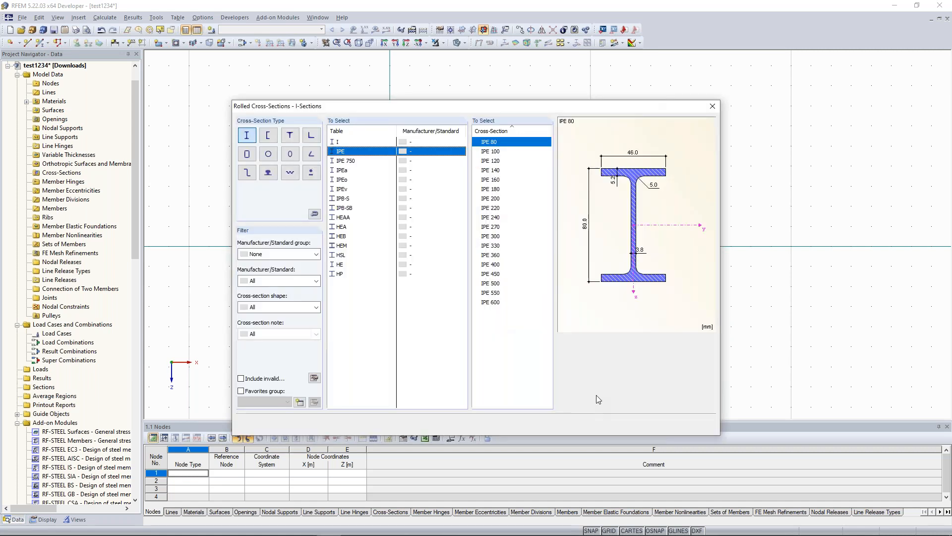
pyautogui.click(502, 190)
pyautogui.click(654, 425)
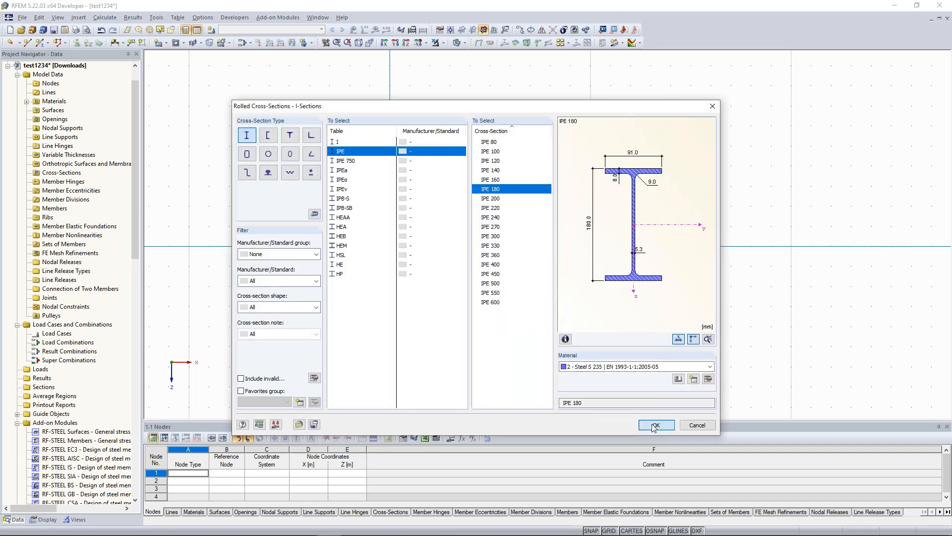
pyautogui.click(592, 404)
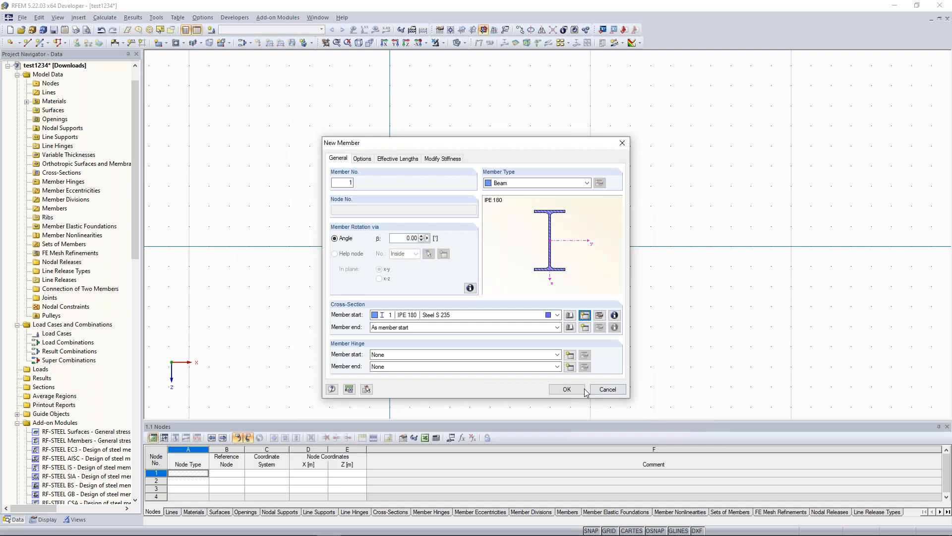
pyautogui.press('Return')
# Place the beam member horizontally from the grid origin to X 10.000 m, Z 0.000 m
pyautogui.click(403, 254)
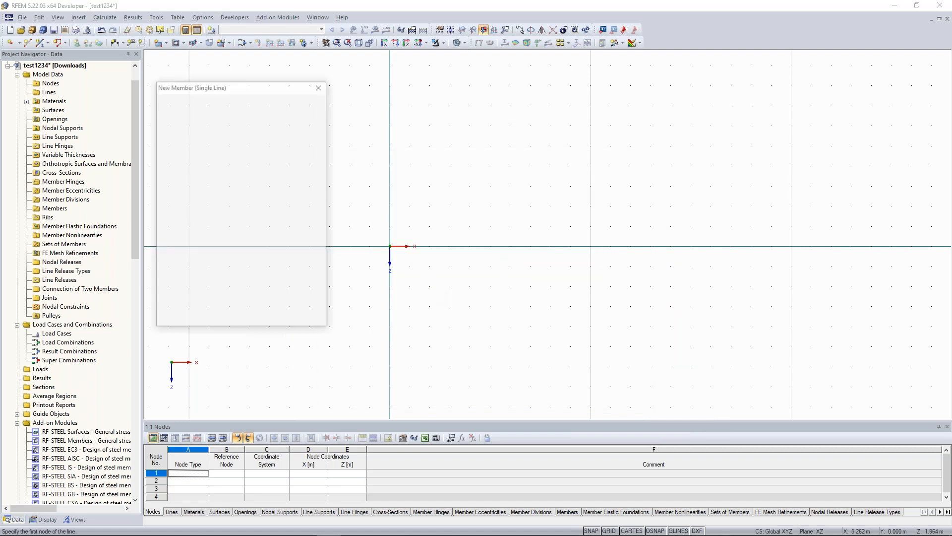
pyautogui.write('10')
pyautogui.press('Return')
pyautogui.press('Escape')
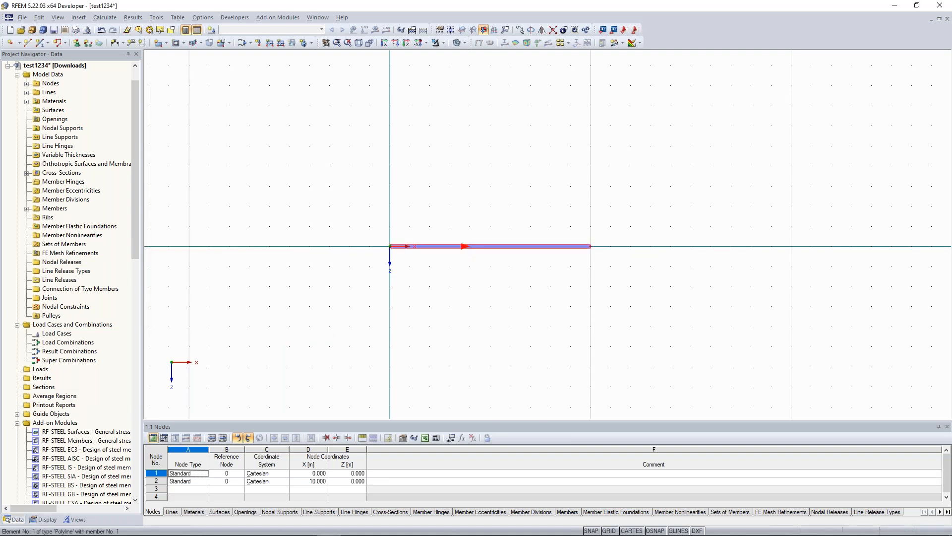
# Change the beam member's cross-section to IPE 400
pyautogui.rightClick(476, 246)
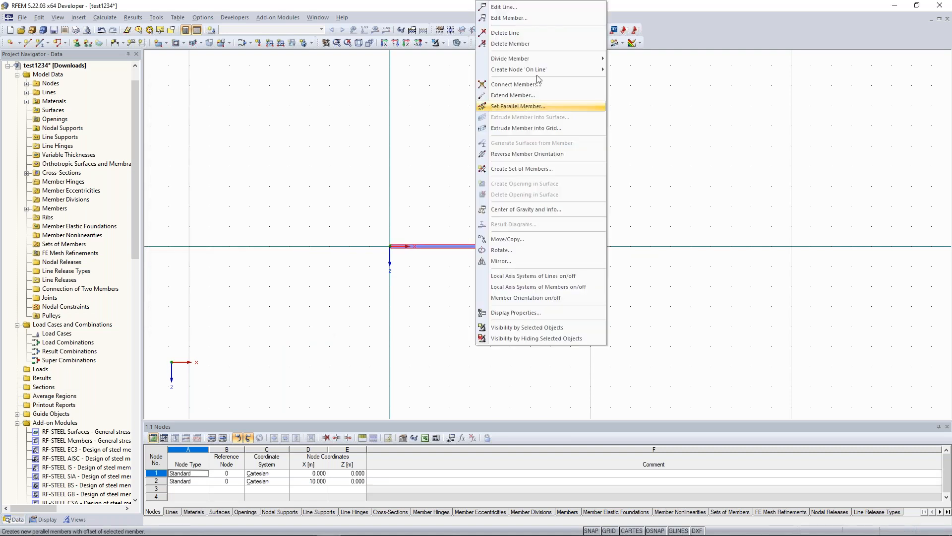
pyautogui.click(528, 18)
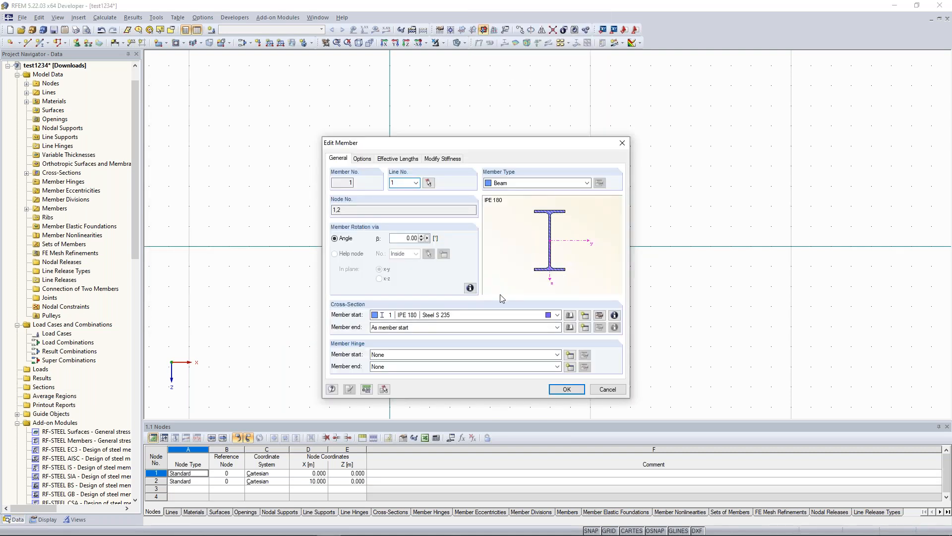
pyautogui.click(600, 315)
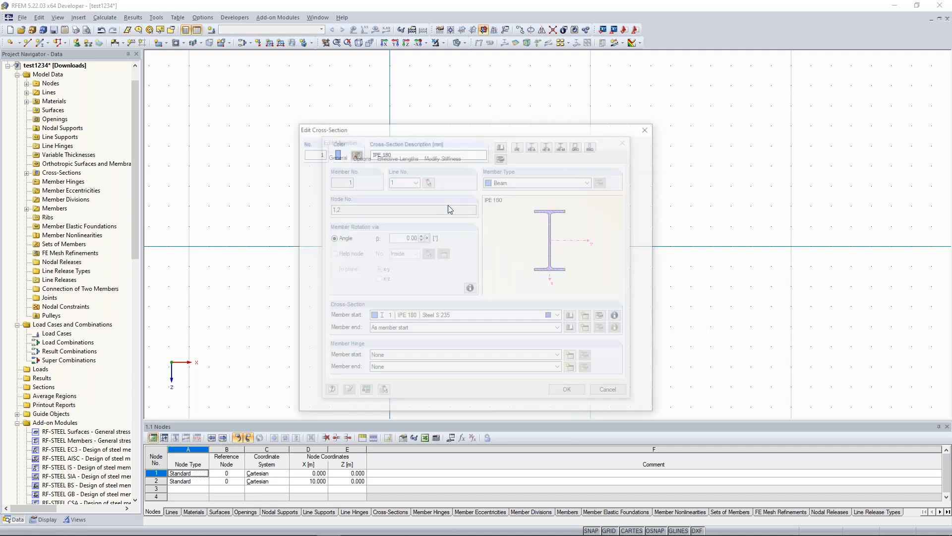
pyautogui.moveTo(384, 154); pyautogui.dragTo(431, 155)
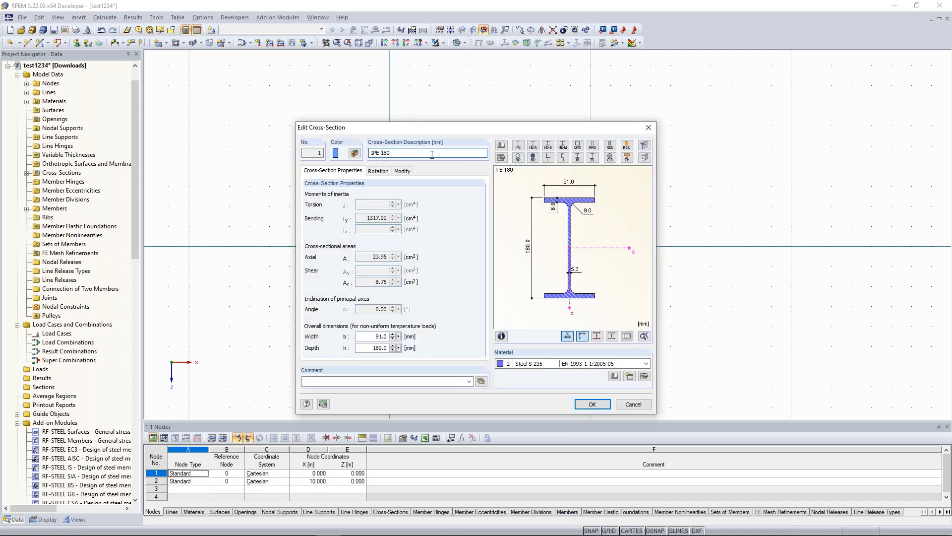
pyautogui.doubleClick(432, 155)
pyautogui.write('400')
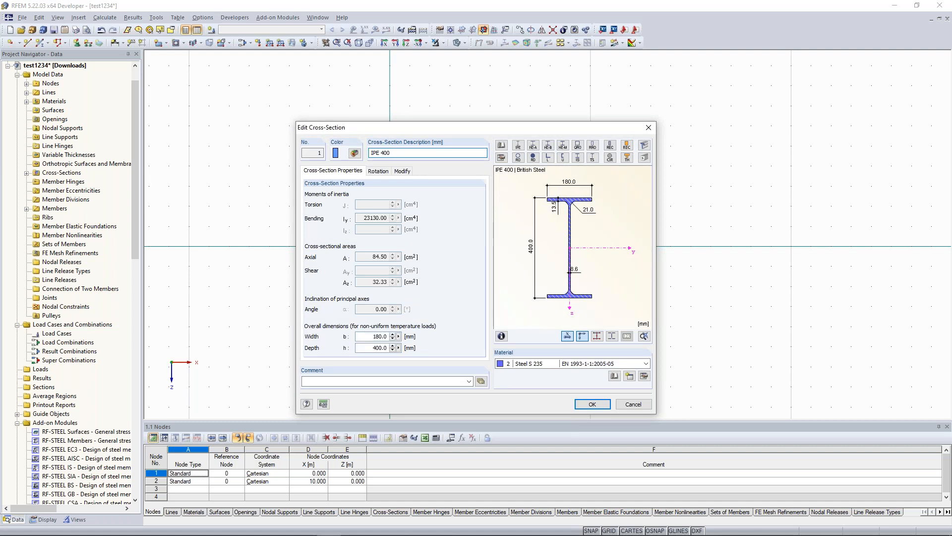
pyautogui.press('Return')
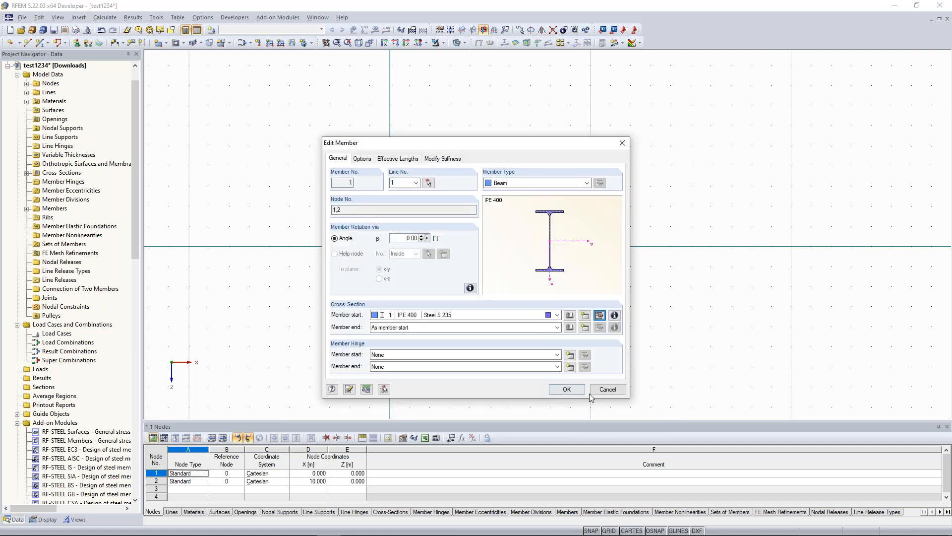
pyautogui.press('Return')
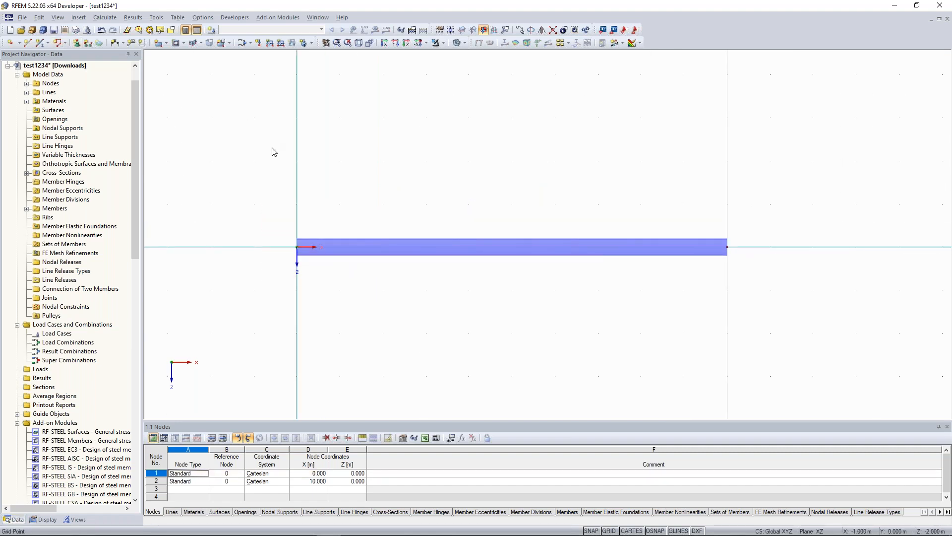
# Place a new node on the beam member 5.000 m from its start, without dividing the line
pyautogui.rightClick(487, 253)
pyautogui.moveTo(570, 59)
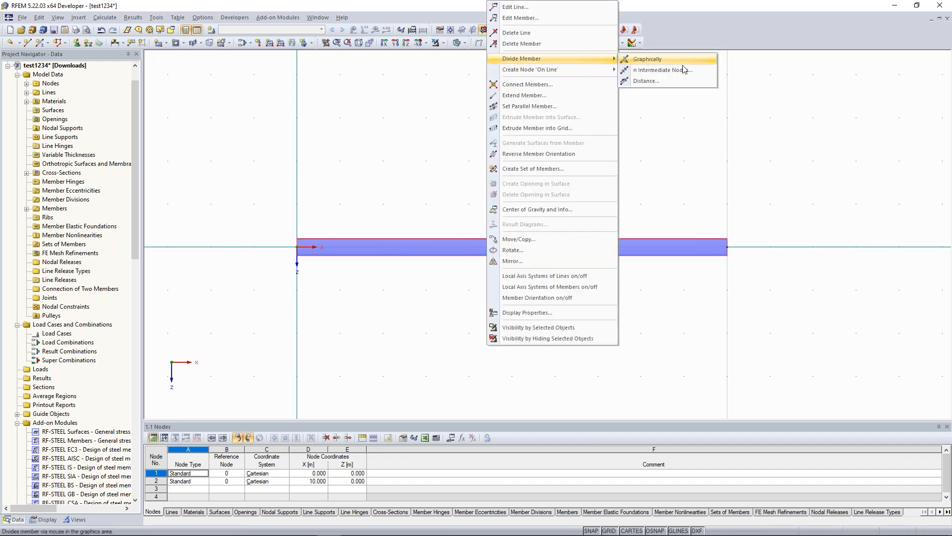
pyautogui.click(682, 82)
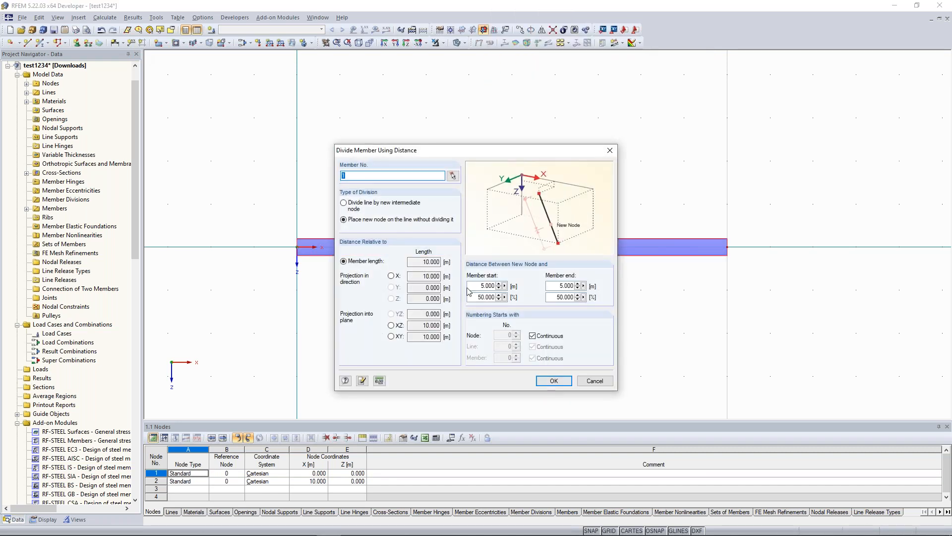
pyautogui.press('Return')
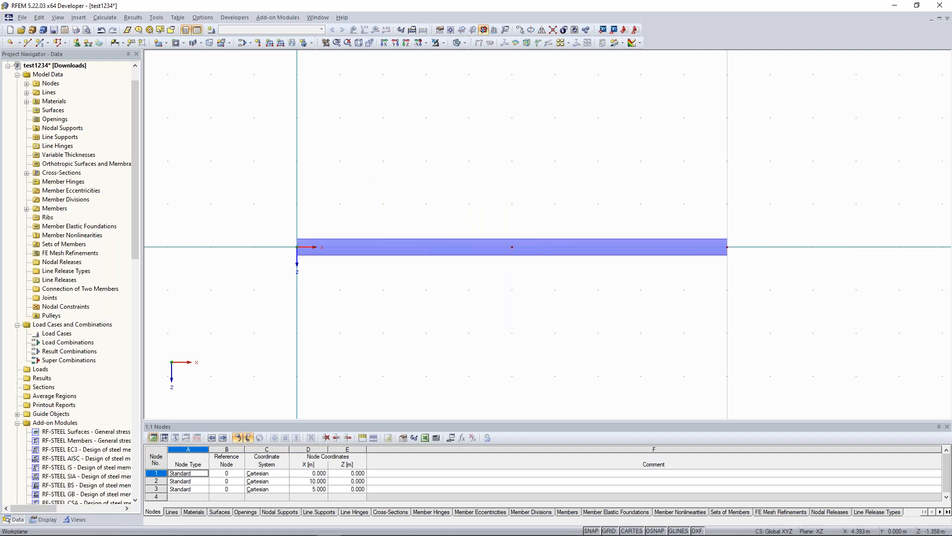
# Place a hinged nodal support on the start node of the beam
pyautogui.click(77, 42)
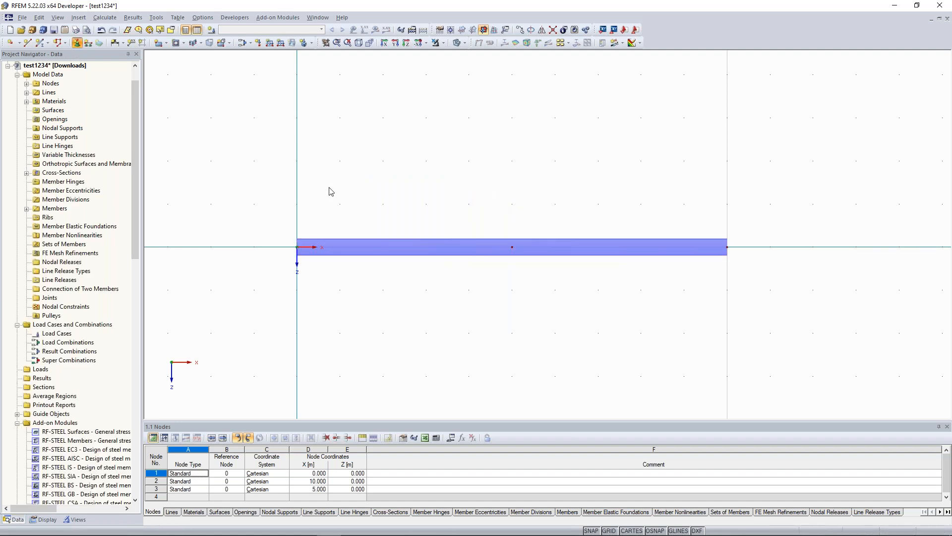
pyautogui.click(567, 357)
pyautogui.click(297, 247)
# Place nodal supports of type Sliding in X' on the beam's middle and end nodes
pyautogui.click(79, 44)
pyautogui.click(464, 198)
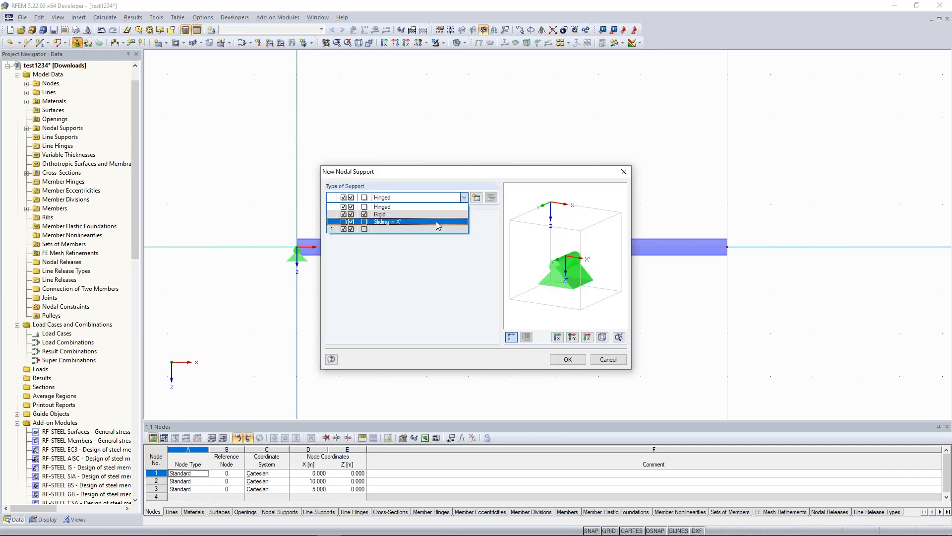
pyautogui.click(438, 224)
pyautogui.click(565, 361)
pyautogui.moveTo(773, 209); pyautogui.dragTo(490, 314)
pyautogui.press('Escape')
pyautogui.moveTo(570, 201); pyautogui.dragTo(527, 198, button='middle')
pyautogui.scroll(2, 366, 249)
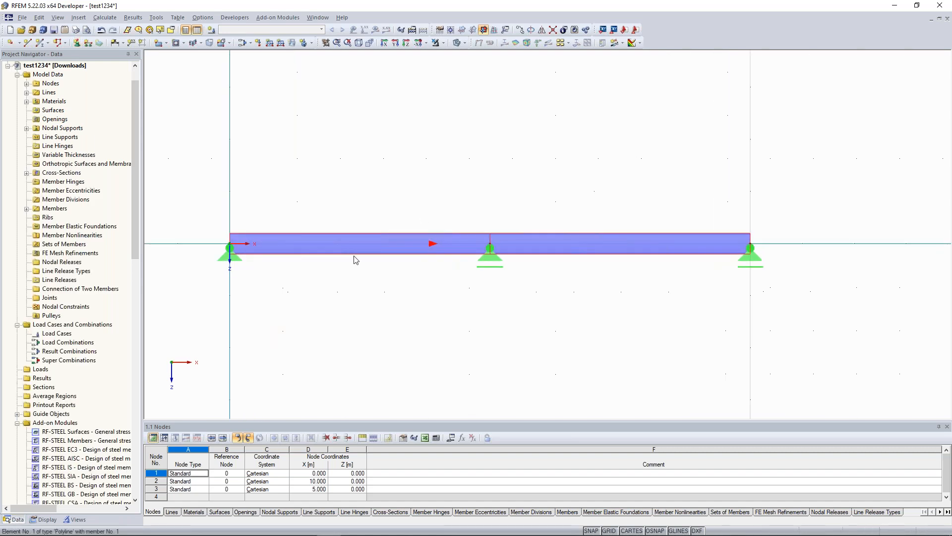
# Divide the beam member graphically at a spacing of 2.000 m from its start
pyautogui.rightClick(378, 247)
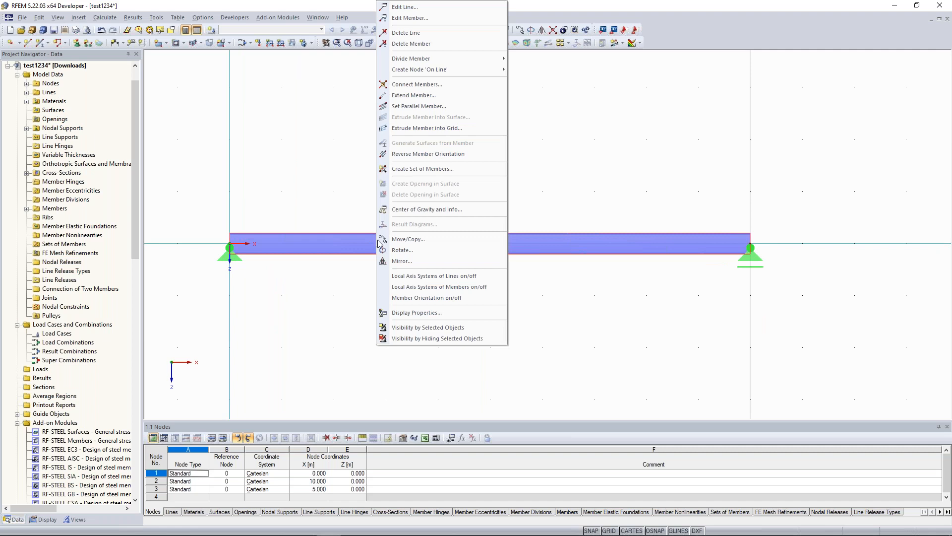
pyautogui.moveTo(443, 62)
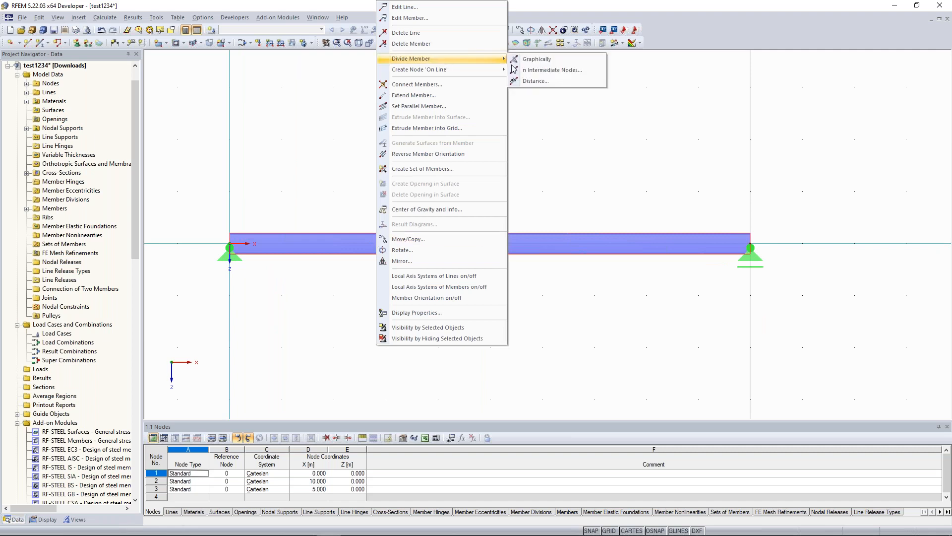
pyautogui.click(559, 64)
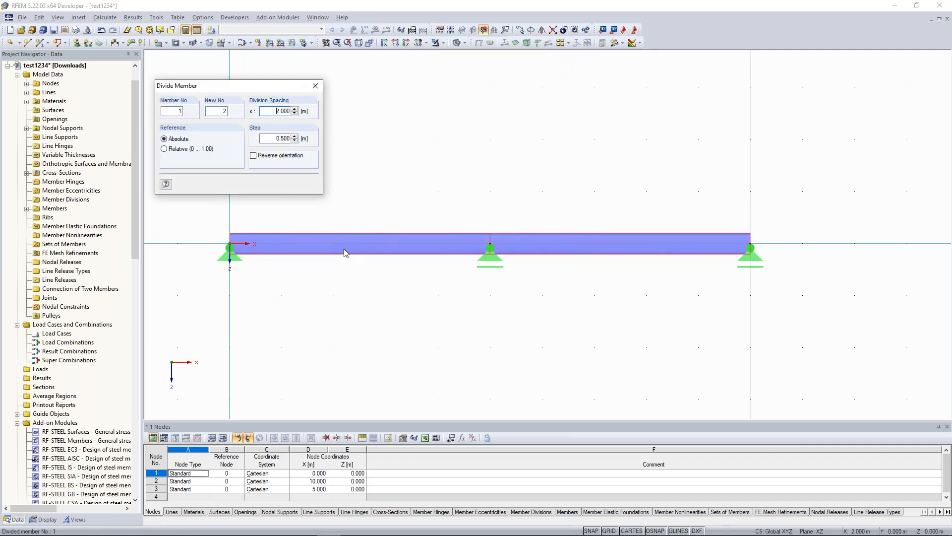
pyautogui.click(299, 183)
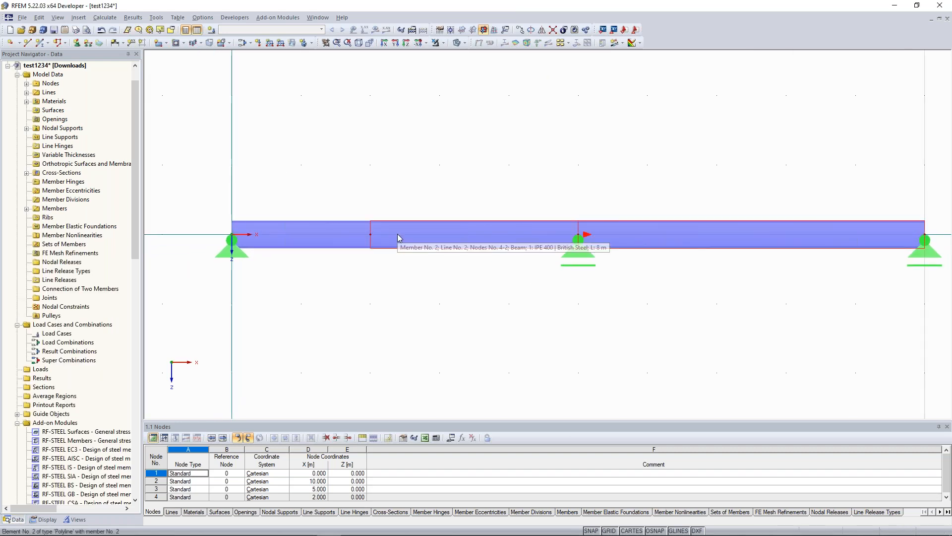
pyautogui.scroll(1, 134, 221)
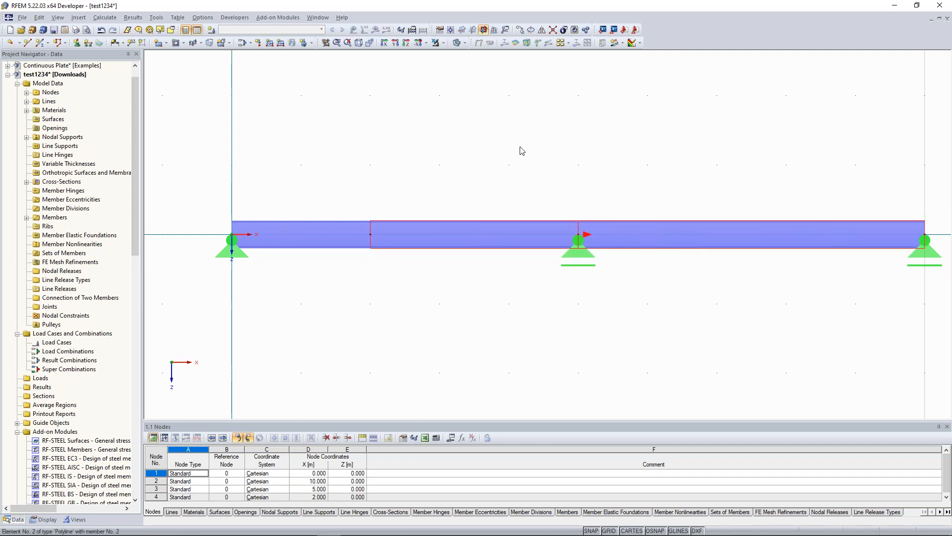
# Try moving the longer member segment with its supports away from the shorter one, and undo the move
pyautogui.click(553, 30)
pyautogui.press('Escape')
pyautogui.moveTo(648, 202); pyautogui.dragTo(717, 132)
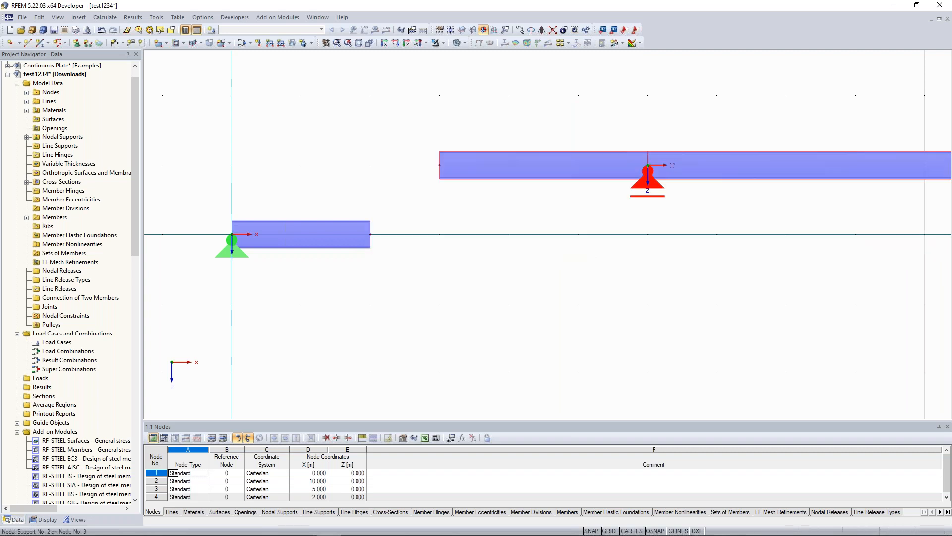
pyautogui.hotkey('ctrl', 'z')
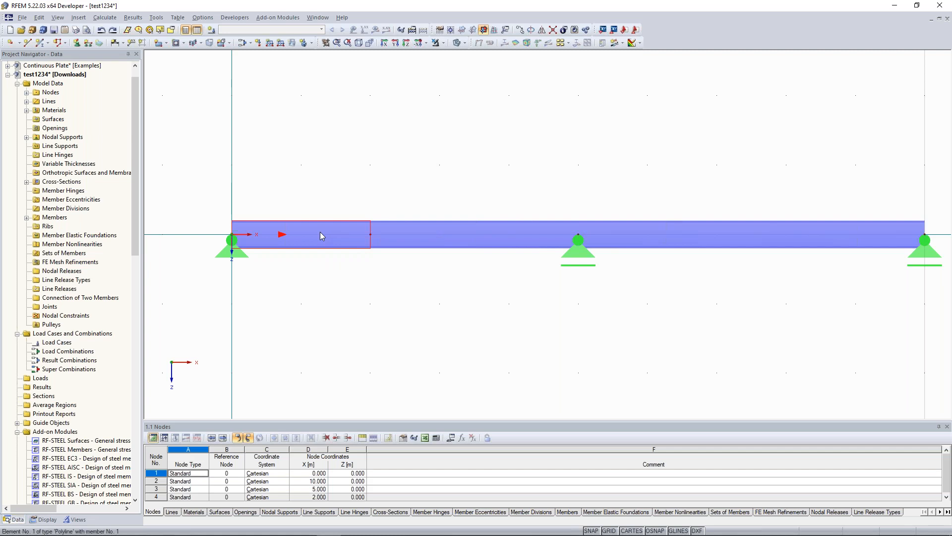
# Create a member hinge with rotational release My in local member axes and assign it to the end of member 1
pyautogui.rightClick(320, 234)
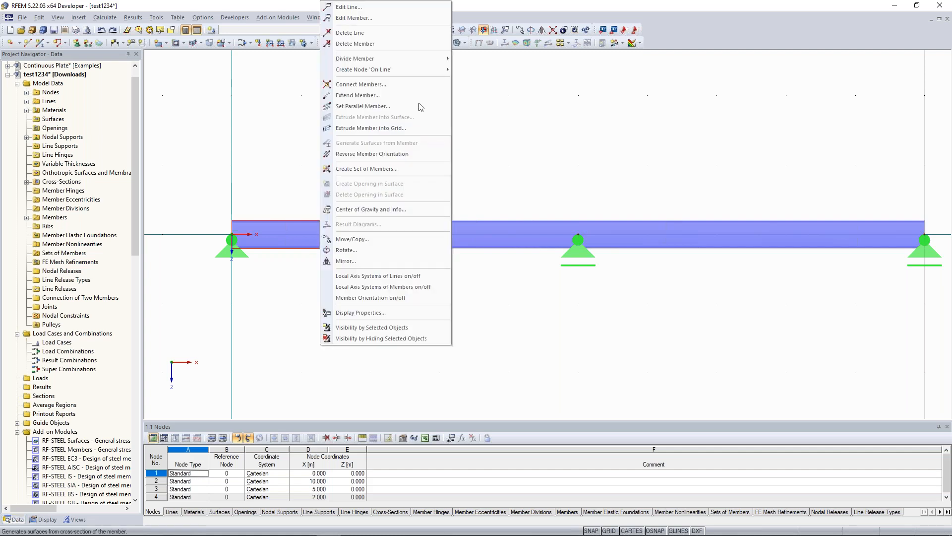
pyautogui.click(412, 19)
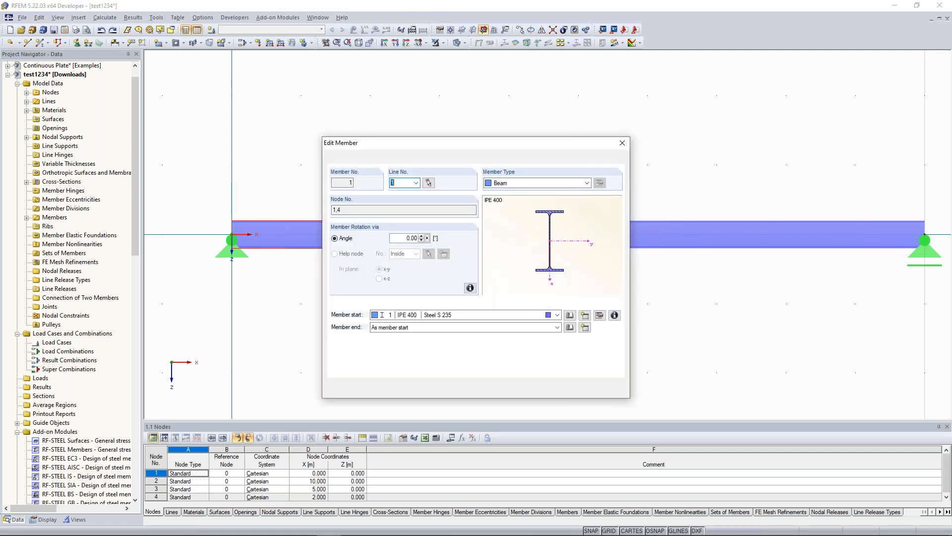
pyautogui.moveTo(438, 130); pyautogui.dragTo(570, 89)
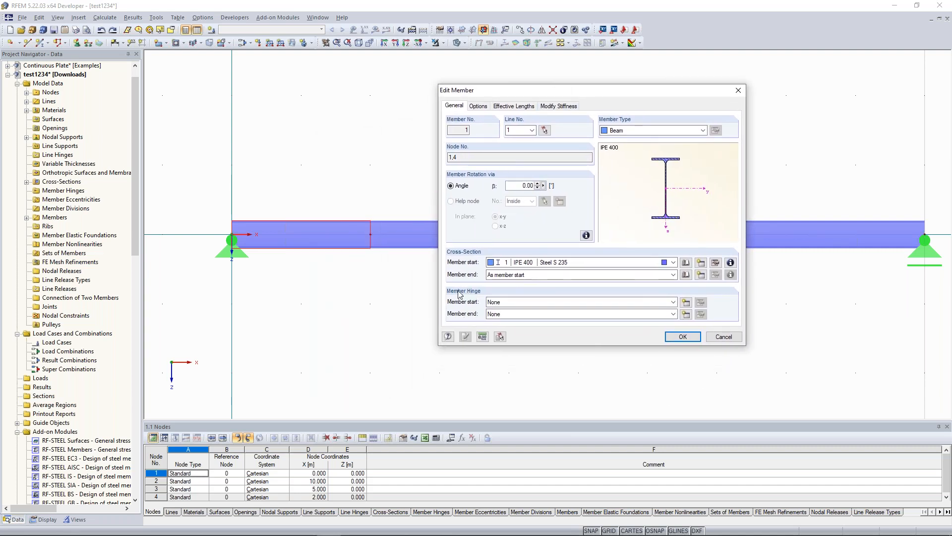
pyautogui.click(688, 319)
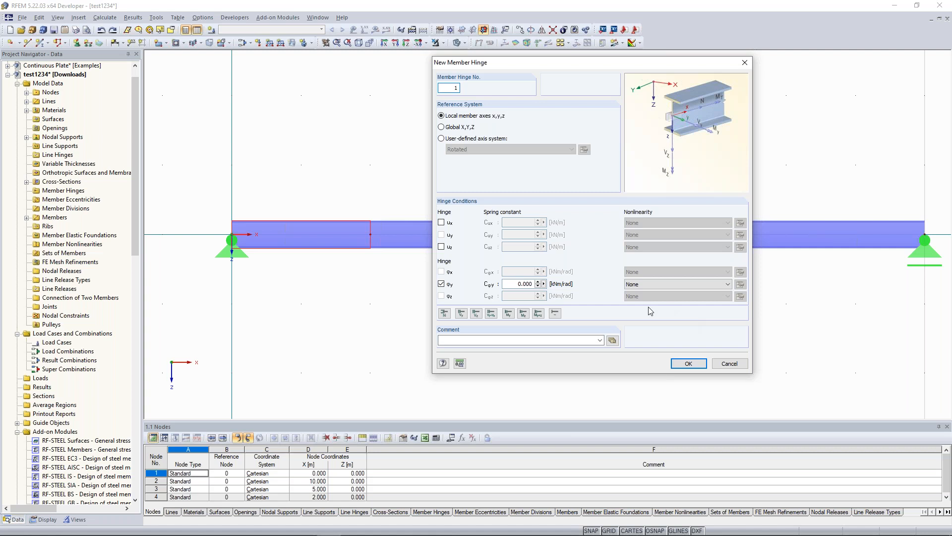
pyautogui.click(509, 314)
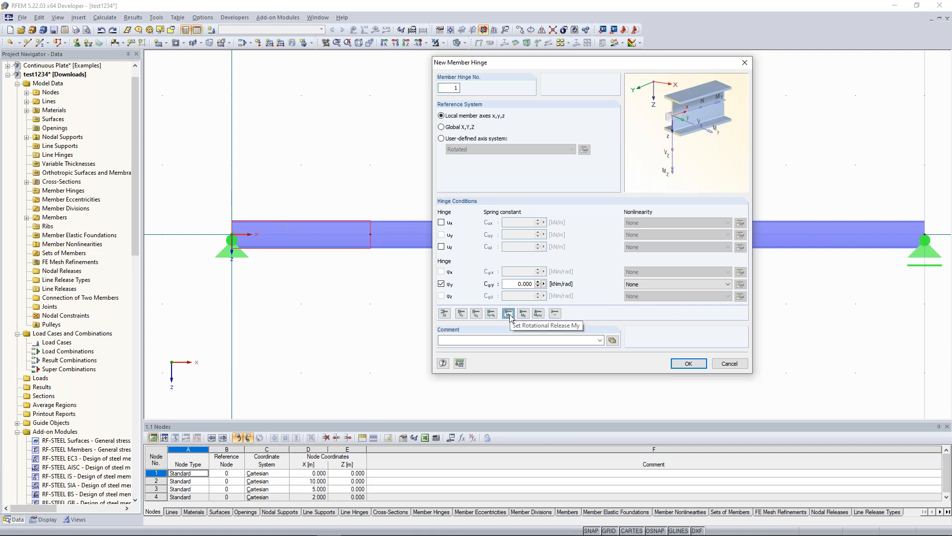
pyautogui.click(685, 364)
pyautogui.press('Return')
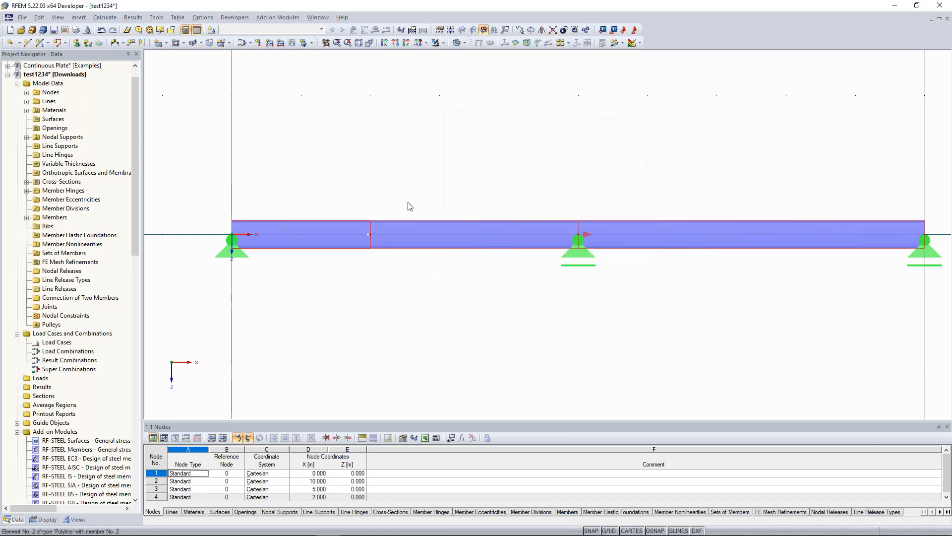
# Assign the existing local member hinge 1 to the start of member 2 as well
pyautogui.moveTo(384, 252); pyautogui.dragTo(389, 272)
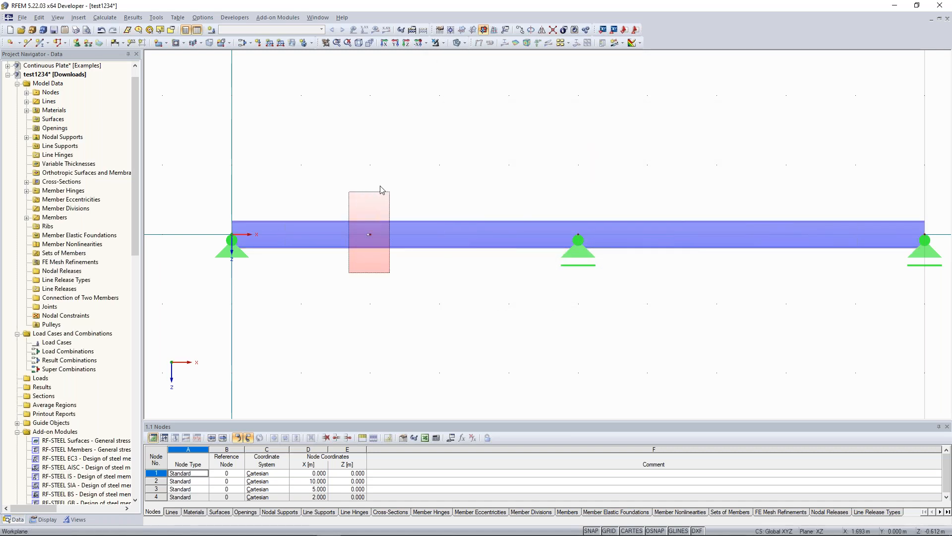
pyautogui.scroll(-2, 389, 263)
pyautogui.moveTo(440, 192); pyautogui.dragTo(440, 205, button='middle')
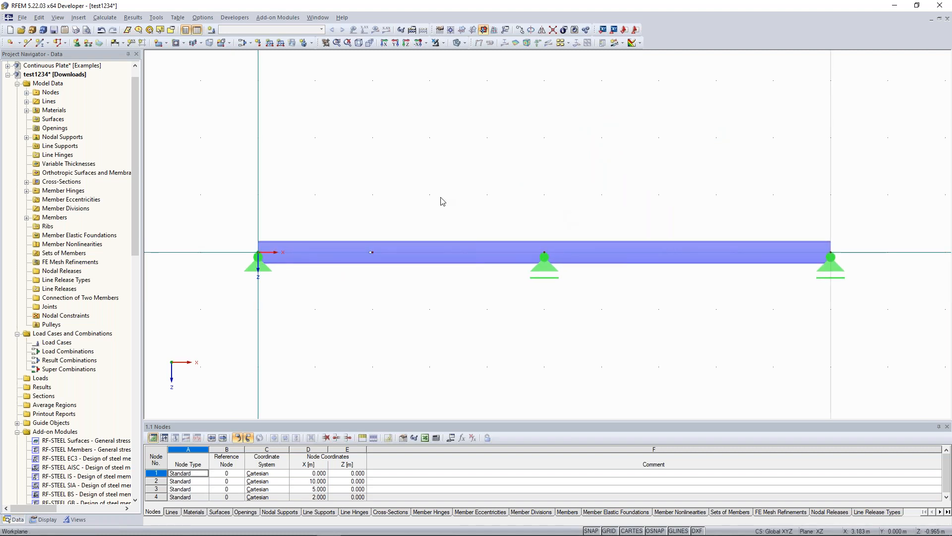
pyautogui.moveTo(447, 206); pyautogui.dragTo(460, 225, button='middle')
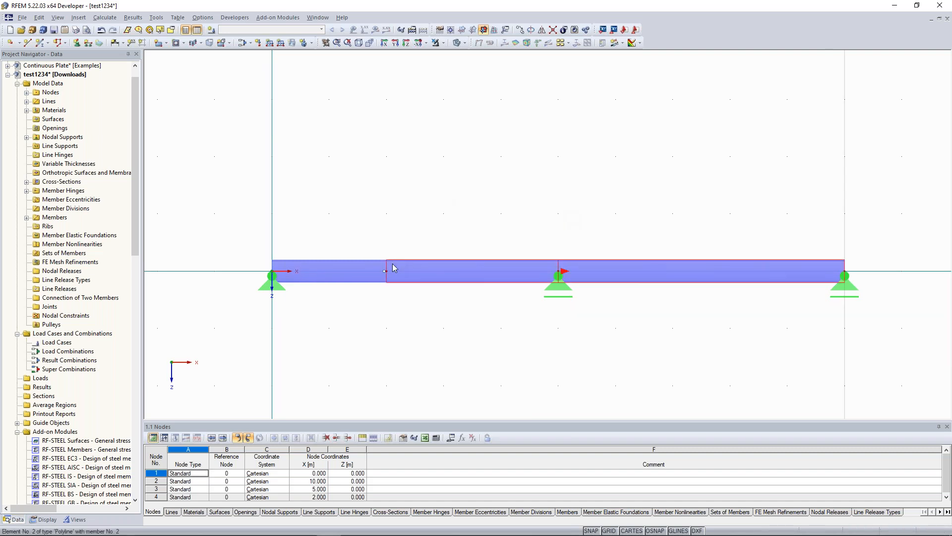
pyautogui.scroll(1, 392, 277)
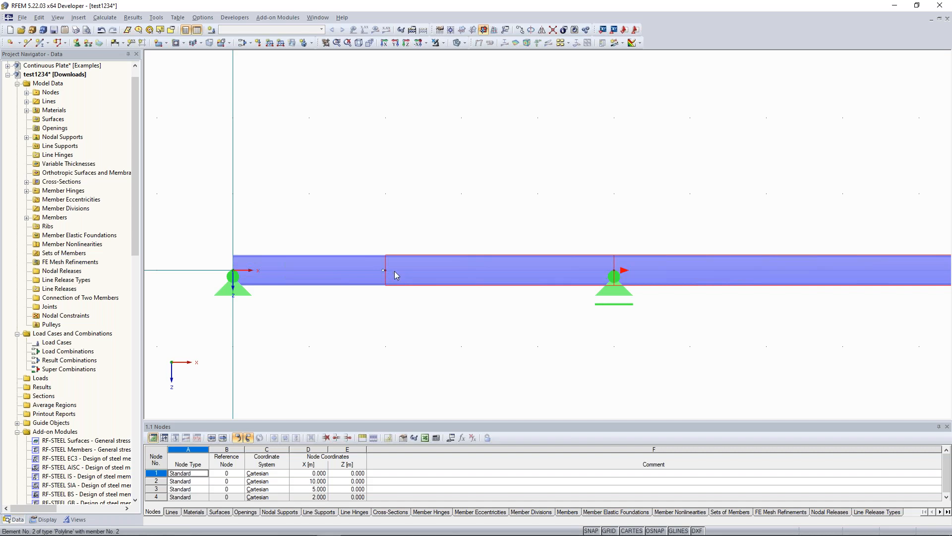
pyautogui.rightClick(394, 271)
pyautogui.click(479, 21)
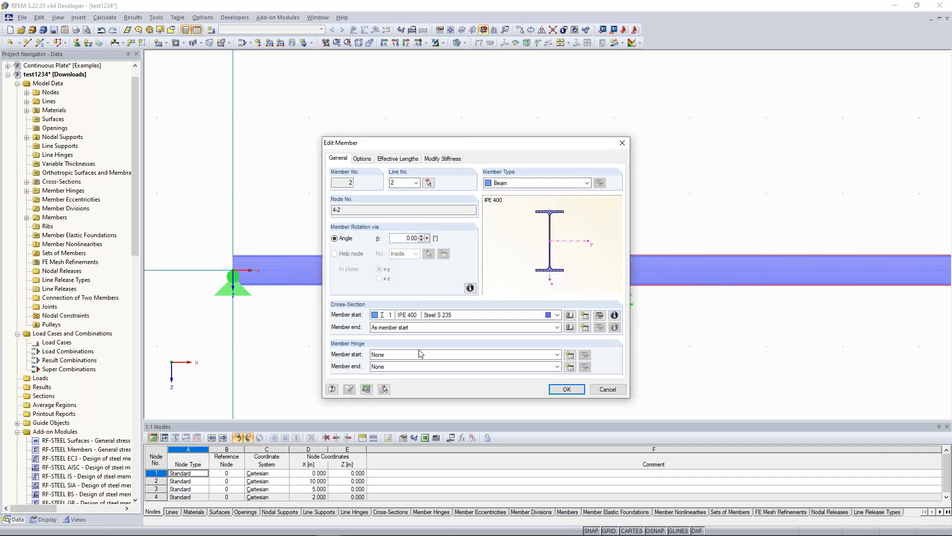
pyautogui.click(410, 355)
pyautogui.click(397, 371)
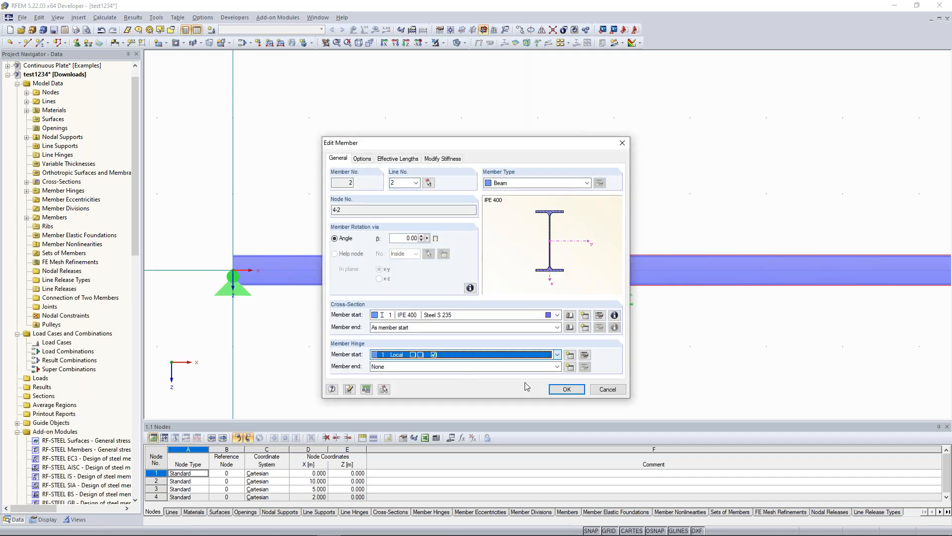
pyautogui.click(565, 389)
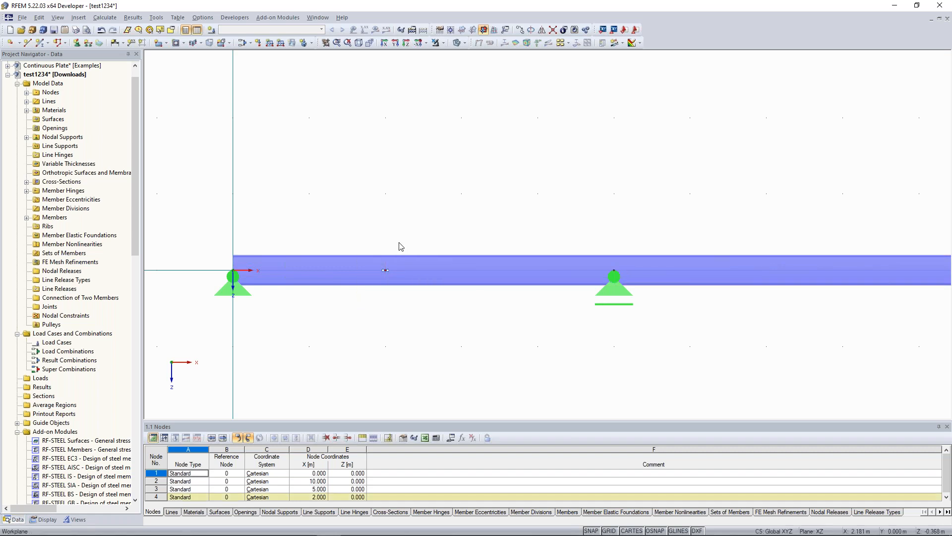
# Examine the two member hinges meeting at the division node 2.000 m from the beam's start
pyautogui.click(391, 264)
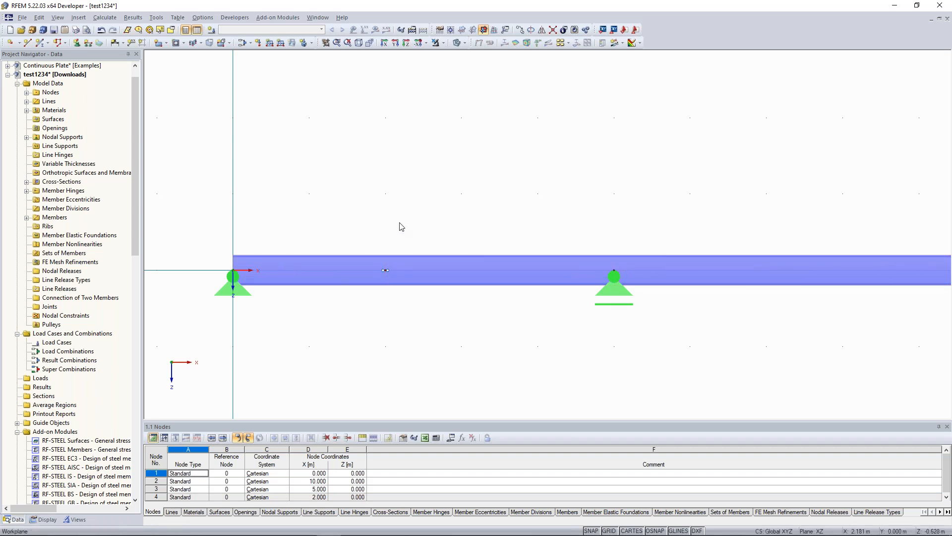
pyautogui.click(418, 269)
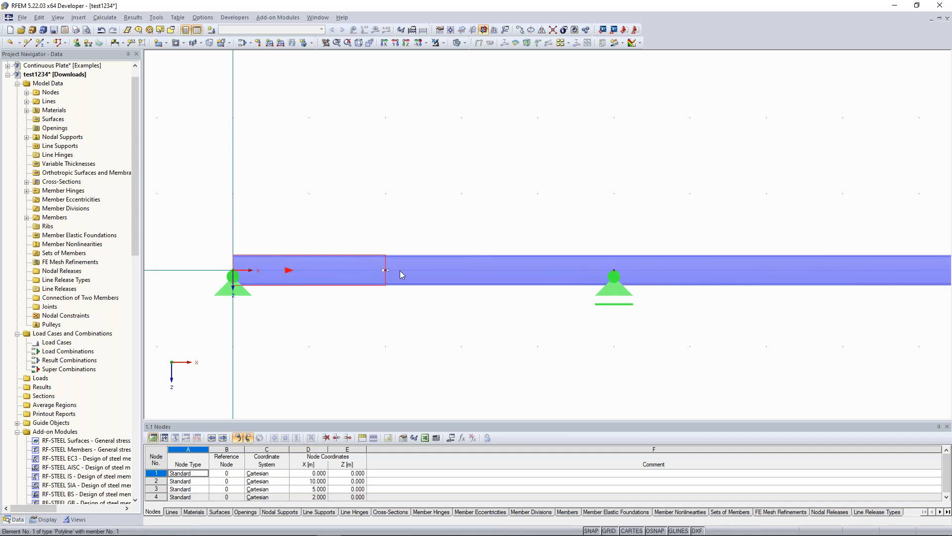
pyautogui.click(386, 245)
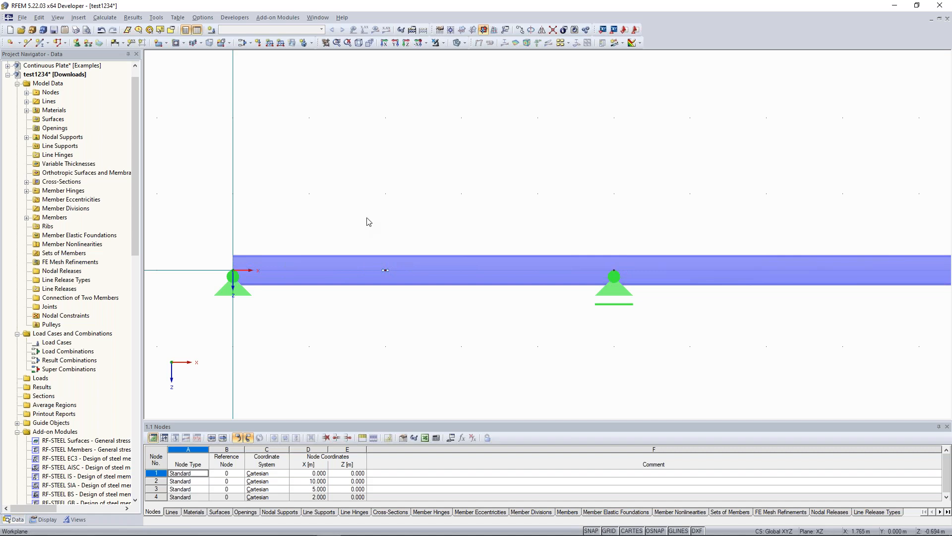
pyautogui.moveTo(388, 268); pyautogui.dragTo(405, 318)
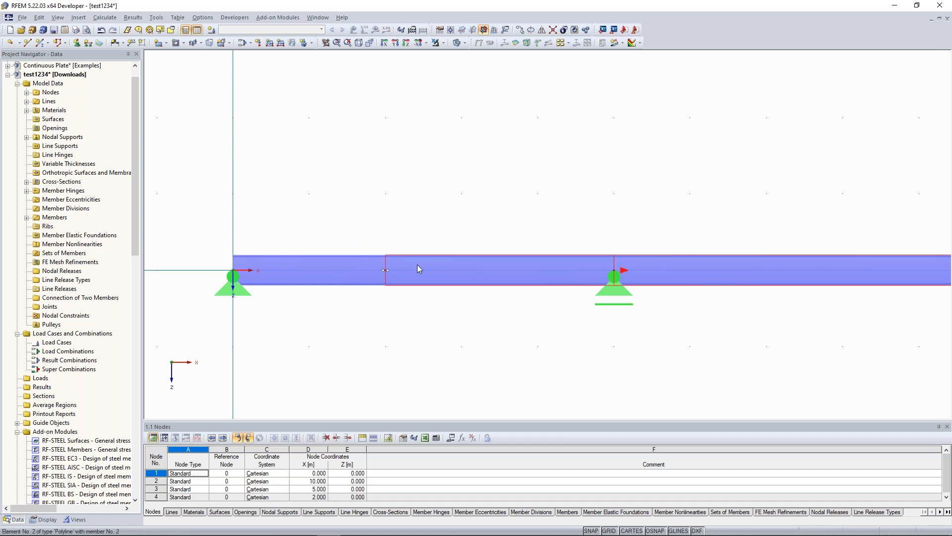
pyautogui.click(382, 245)
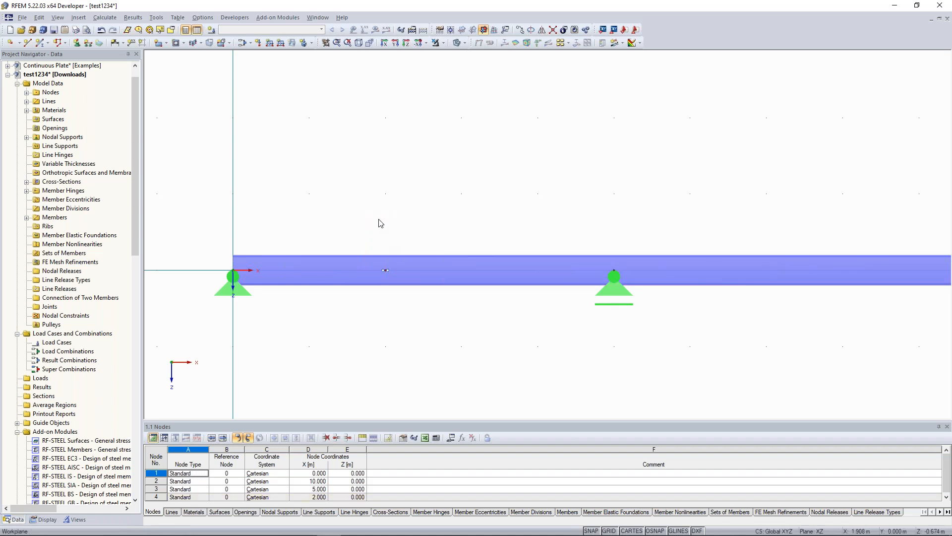
pyautogui.moveTo(363, 205); pyautogui.dragTo(408, 307)
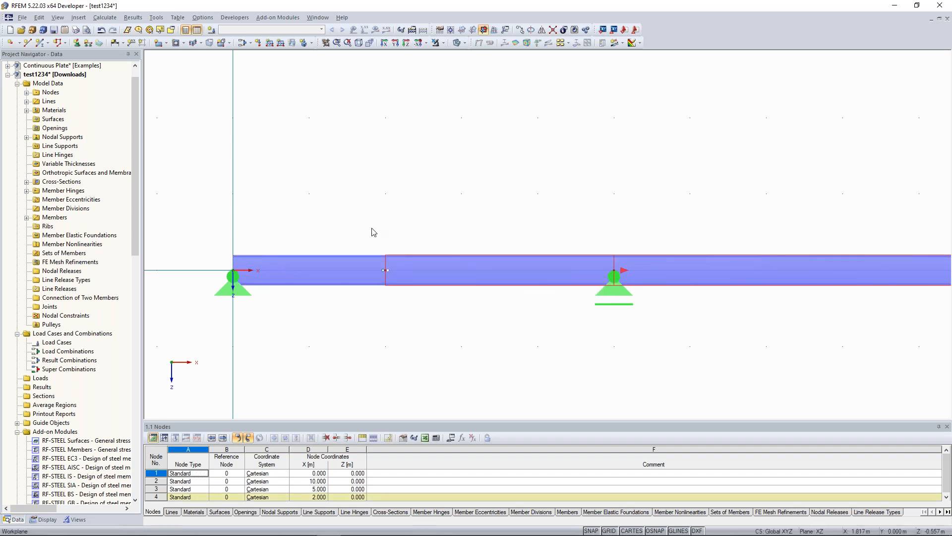
pyautogui.moveTo(369, 219); pyautogui.dragTo(402, 312)
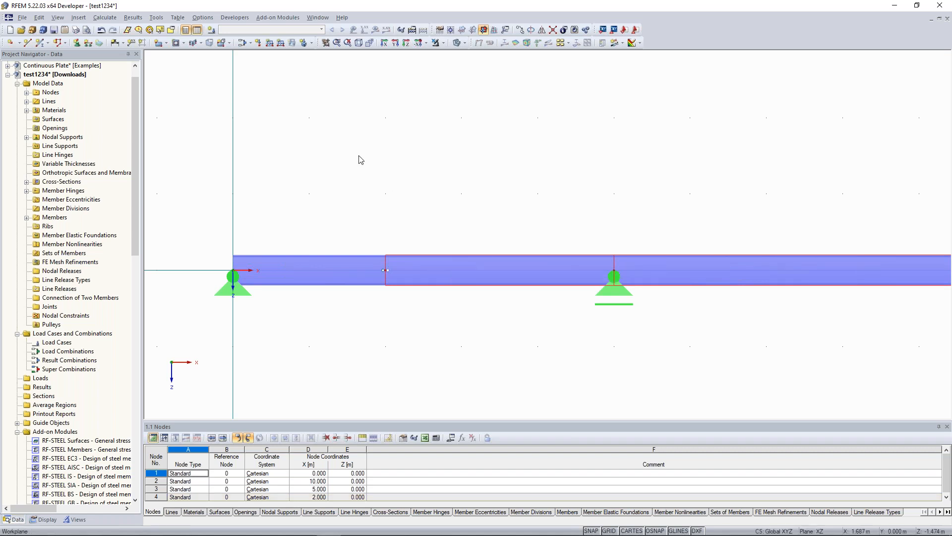
# Set the start hinge of member 2 to None and apply the change
pyautogui.scroll(-1, 439, 277)
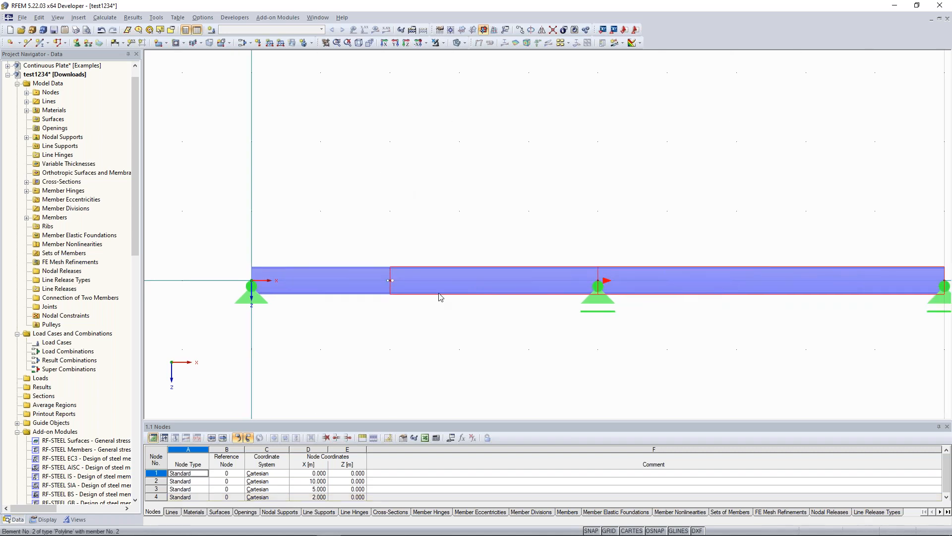
pyautogui.rightClick(443, 289)
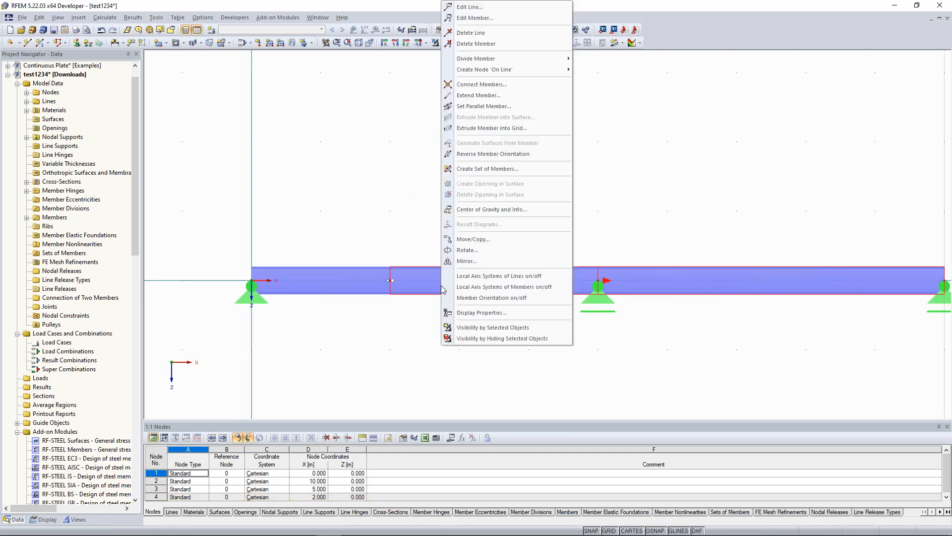
pyautogui.click(518, 30)
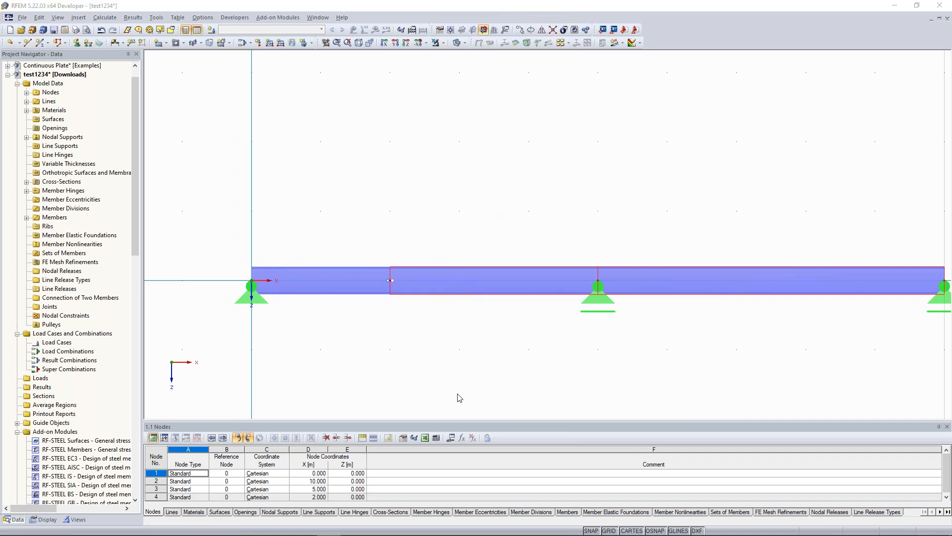
pyautogui.click(448, 354)
pyautogui.click(451, 366)
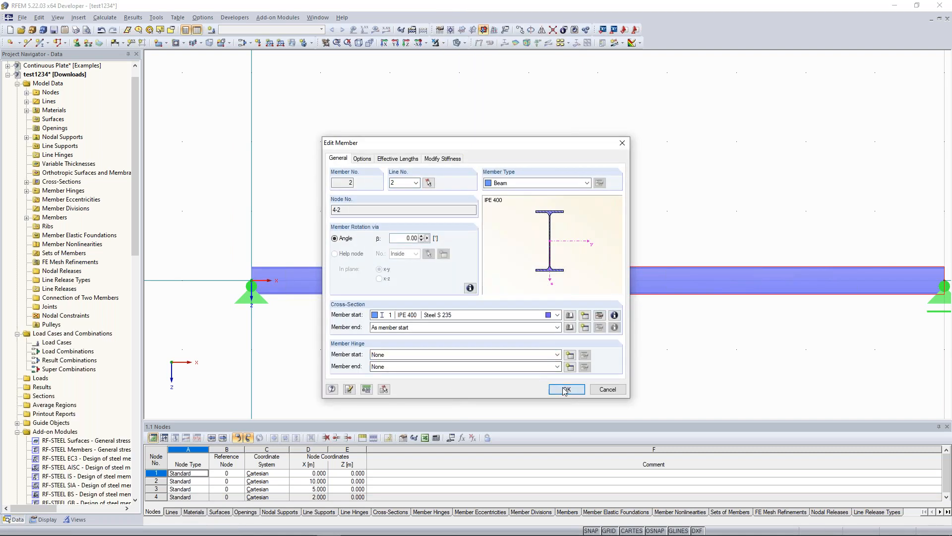
pyautogui.press('Return')
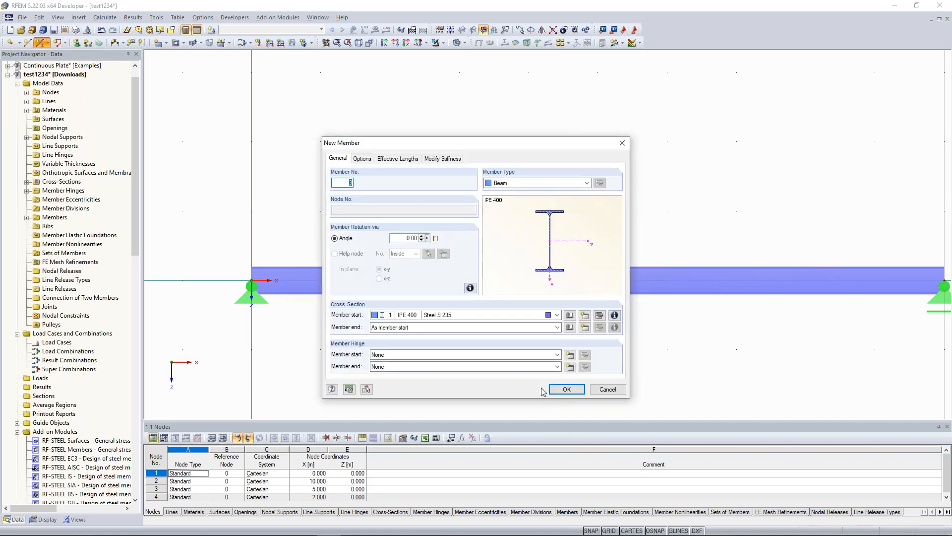
# Add a vertical IPE 400 beam member from the division node at X 2.000 m up to Z -2.000 m
pyautogui.click(565, 390)
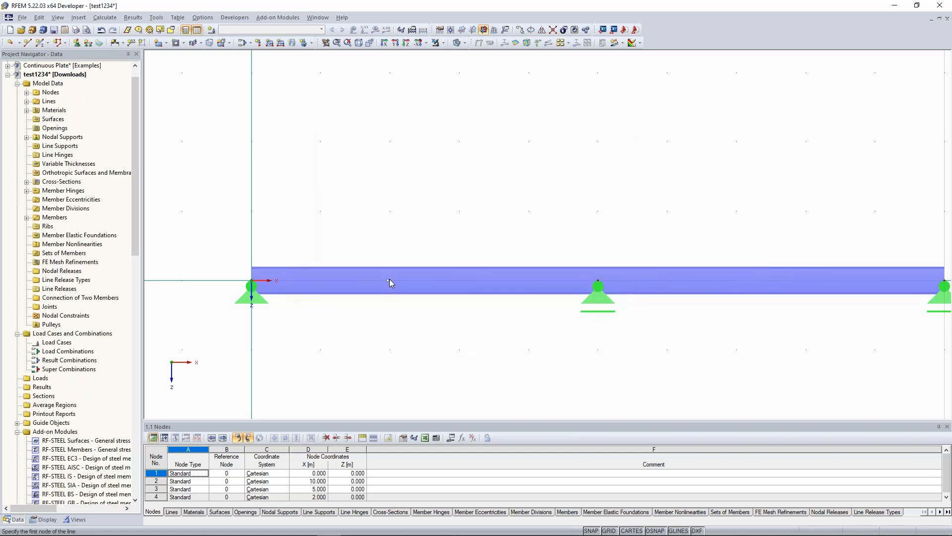
pyautogui.click(390, 280)
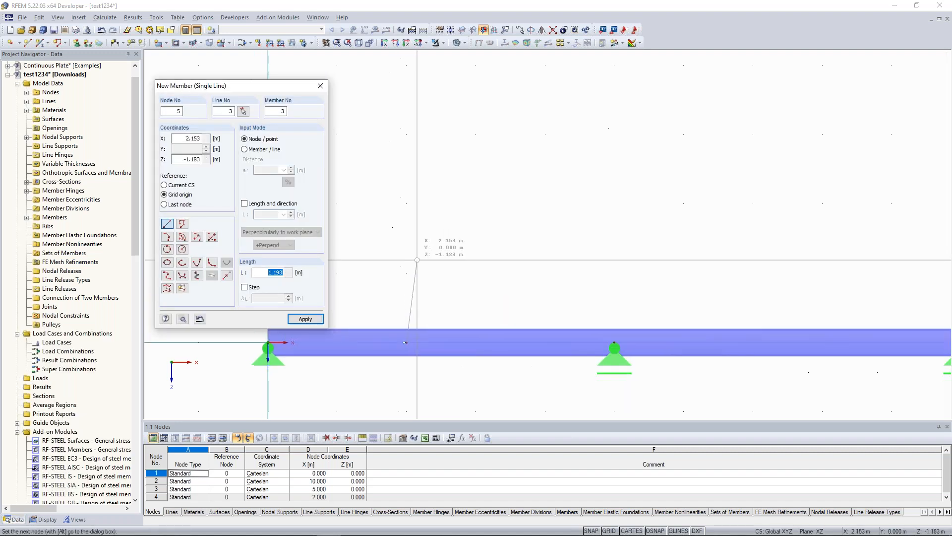
pyautogui.click(406, 204)
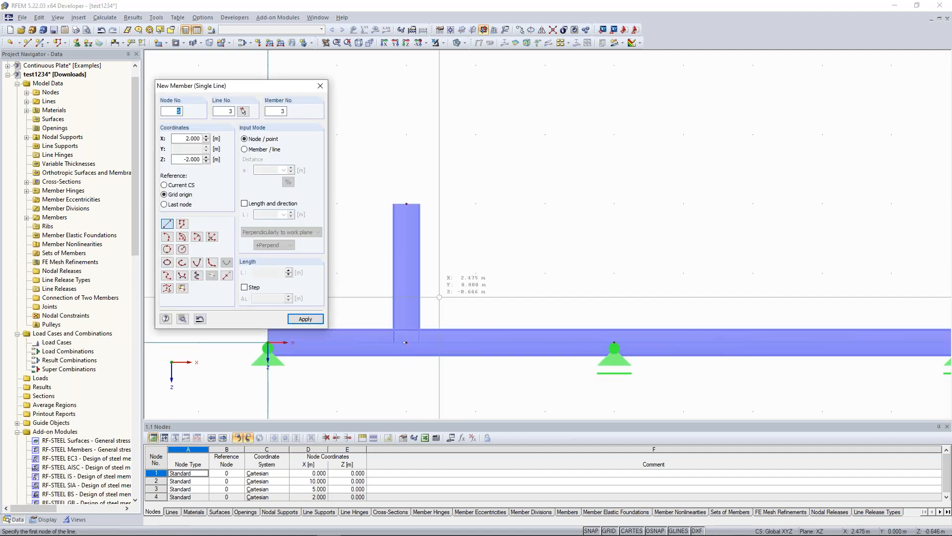
pyautogui.press('Escape')
# Assign the existing local member hinge 1 to the start of the vertical member and apply the change
pyautogui.scroll(3, 405, 343)
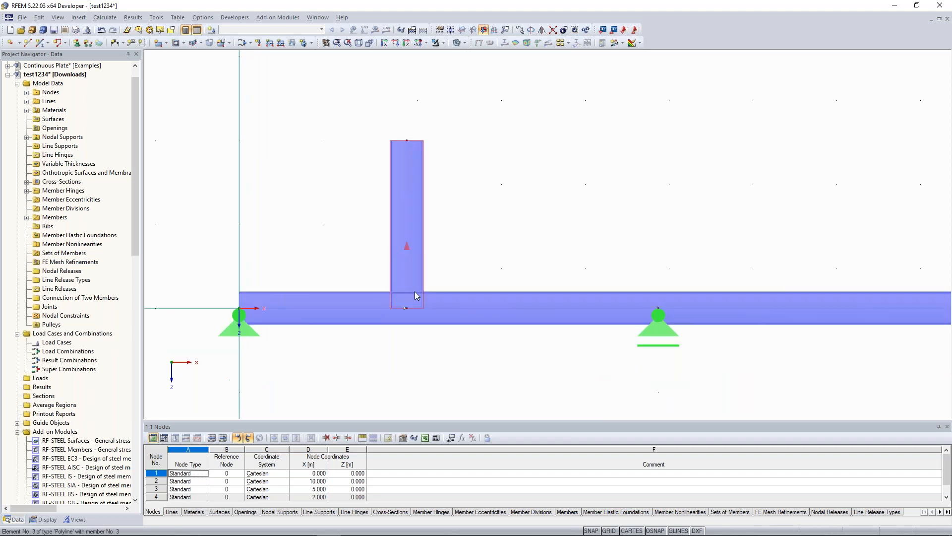
pyautogui.scroll(1, 406, 293)
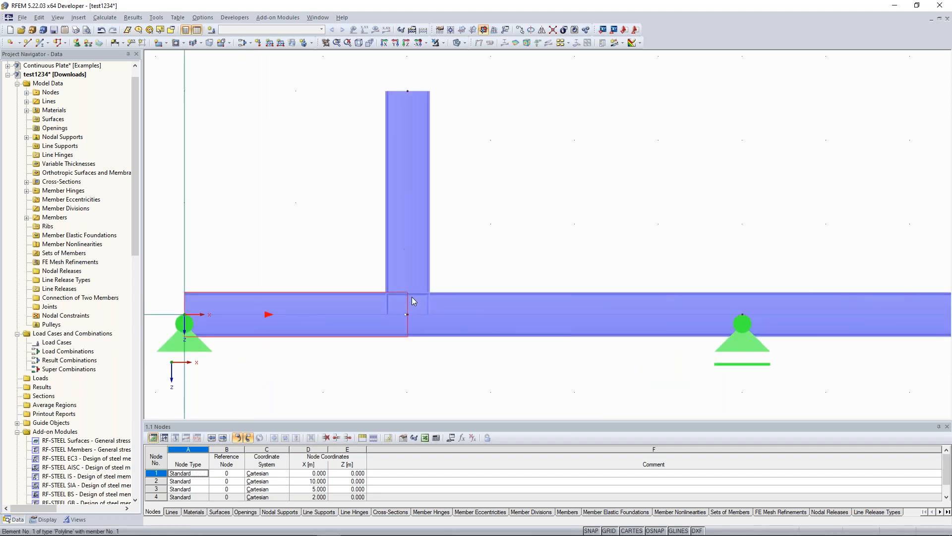
pyautogui.rightClick(406, 267)
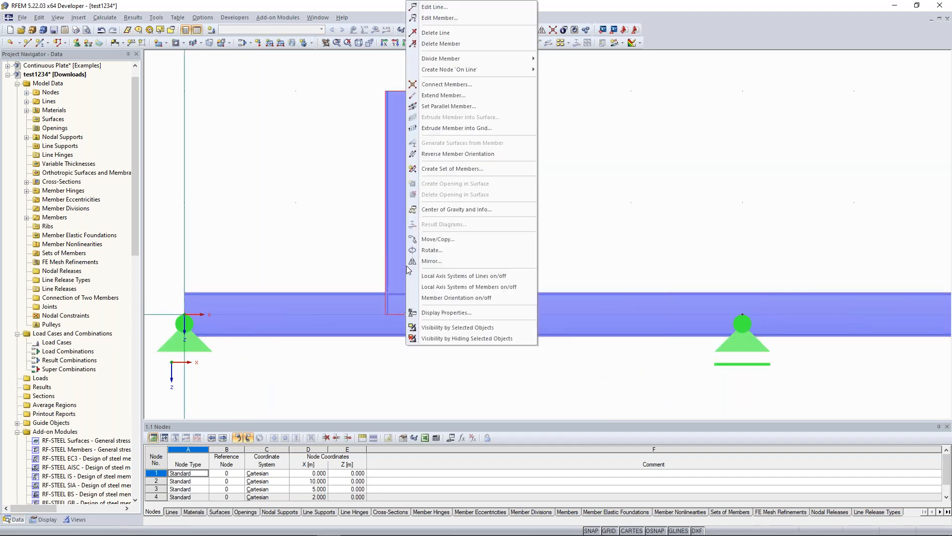
pyautogui.click(489, 18)
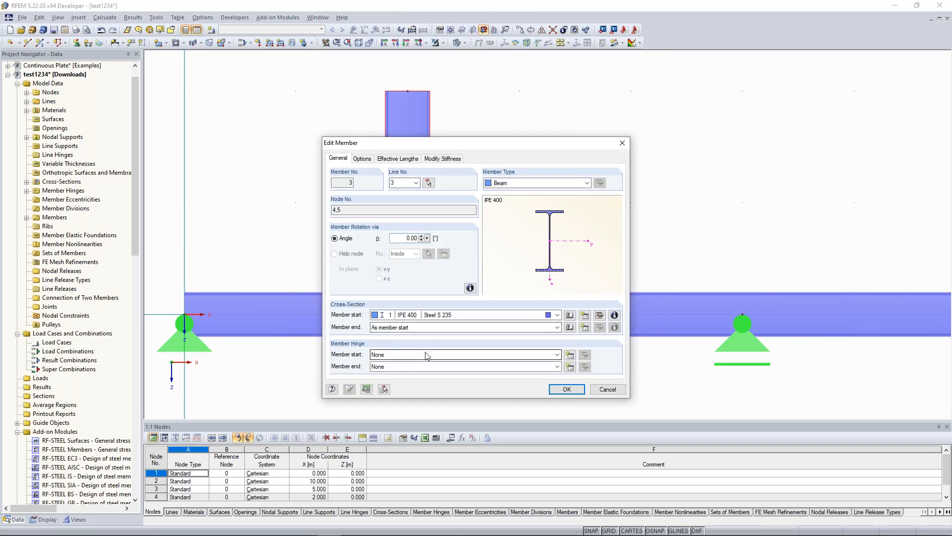
pyautogui.click(425, 354)
pyautogui.click(422, 371)
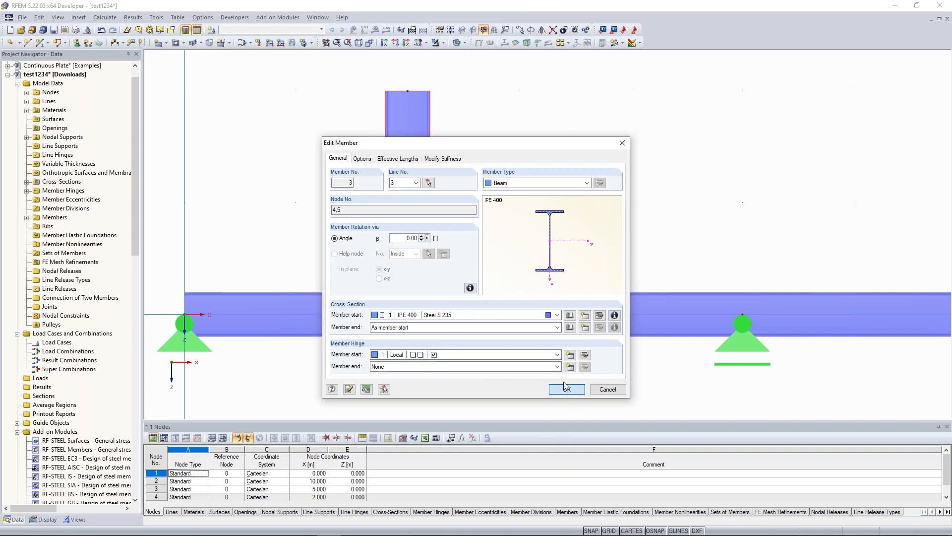
pyautogui.press('Return')
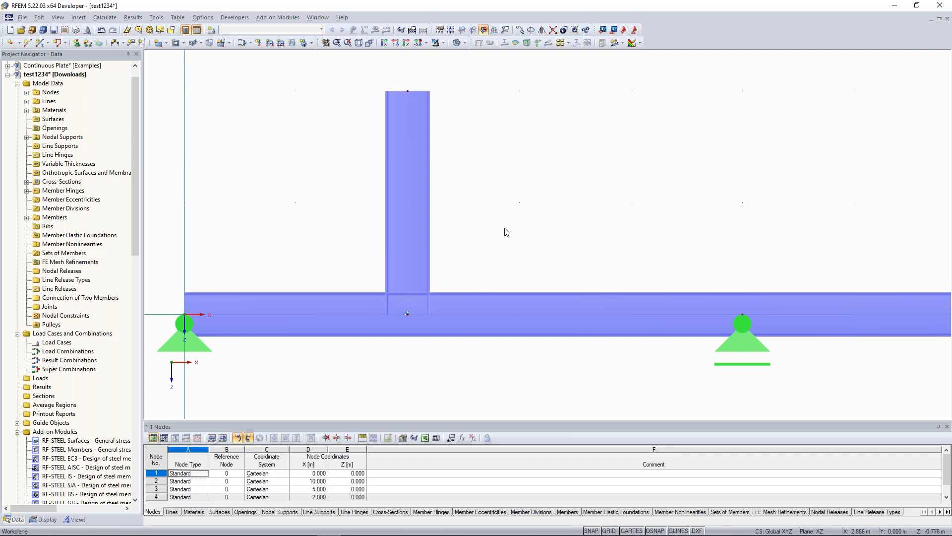
# Examine the hinged connection of the vertical member and the supports along the continuous beam
pyautogui.scroll(-1, 505, 233)
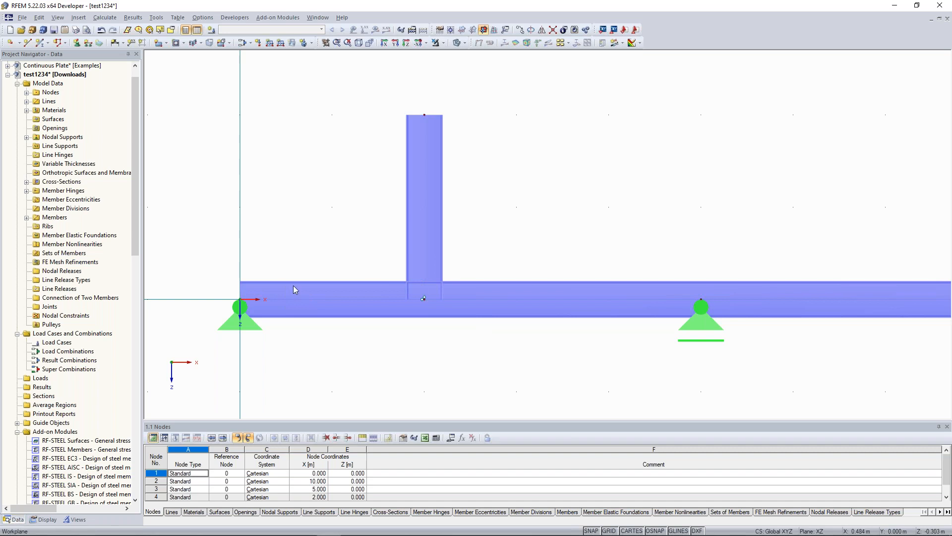
pyautogui.click(692, 307)
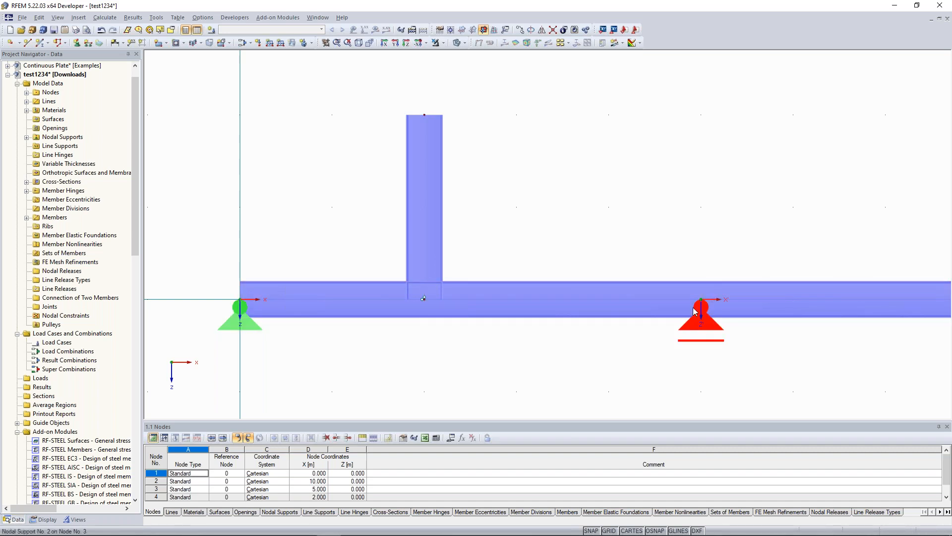
pyautogui.moveTo(664, 233); pyautogui.dragTo(510, 193, button='middle')
pyautogui.scroll(-1, 510, 194)
pyautogui.scroll(-1, 493, 194)
pyautogui.moveTo(600, 218); pyautogui.dragTo(496, 234, button='middle')
pyautogui.moveTo(264, 227); pyautogui.dragTo(494, 232, button='middle')
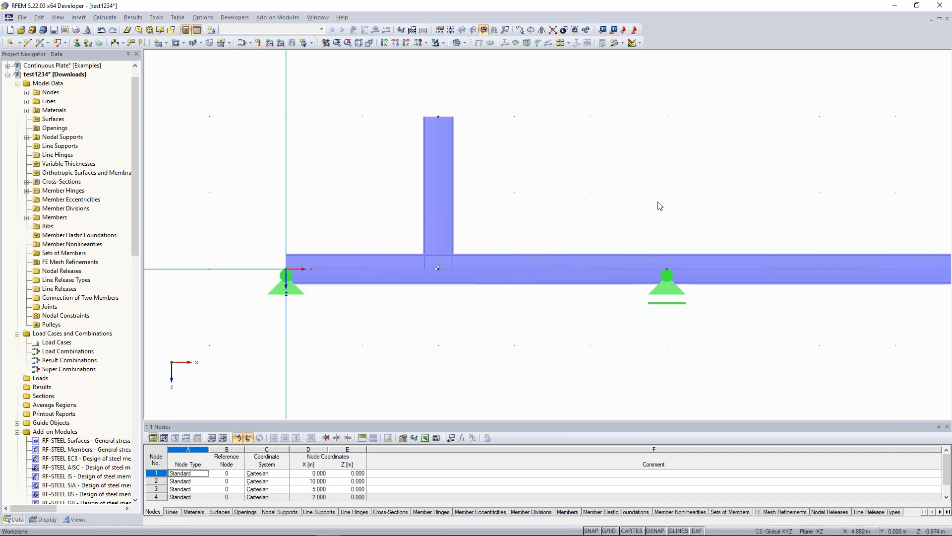
pyautogui.moveTo(654, 207); pyautogui.dragTo(569, 213, button='middle')
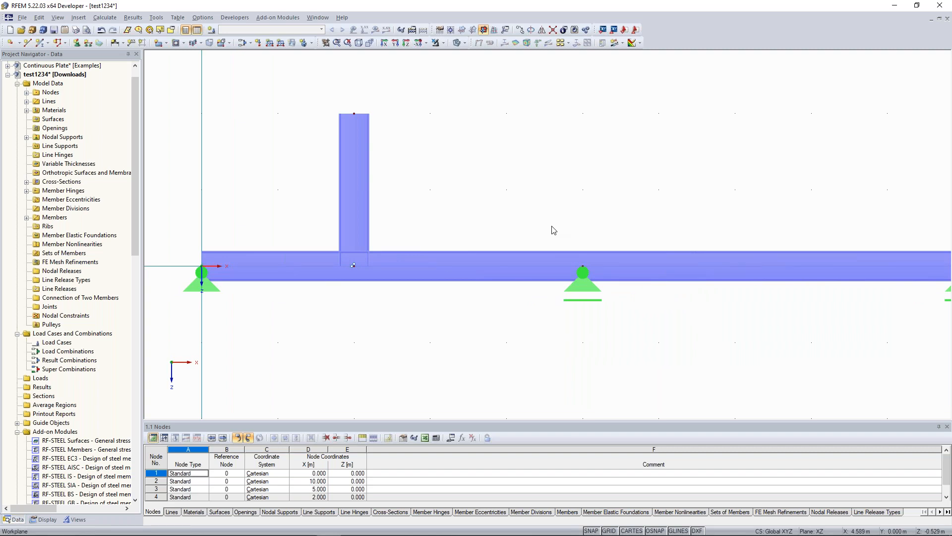
pyautogui.scroll(-1, 471, 221)
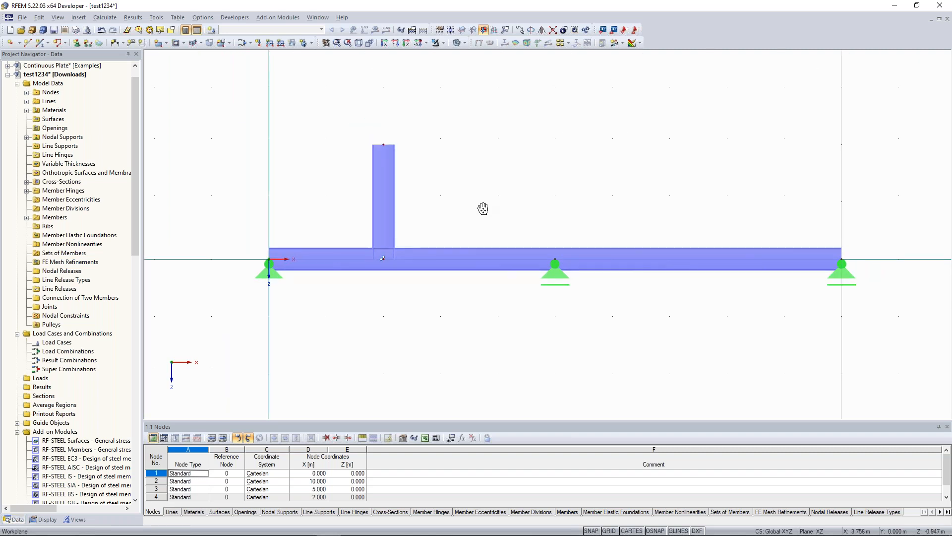
# Switch to the Continuous Plate model and bring its three plates and comparison beam into view
pyautogui.click(318, 17)
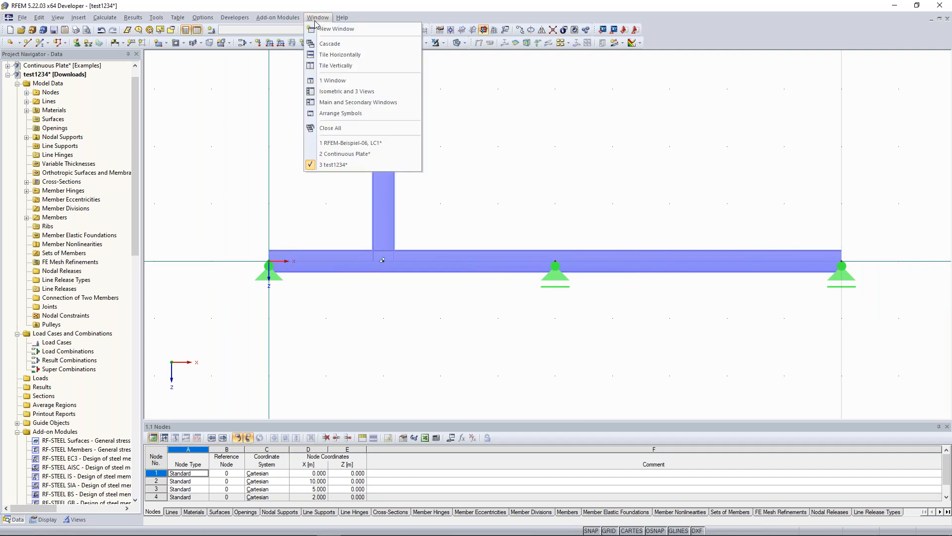
pyautogui.click(347, 153)
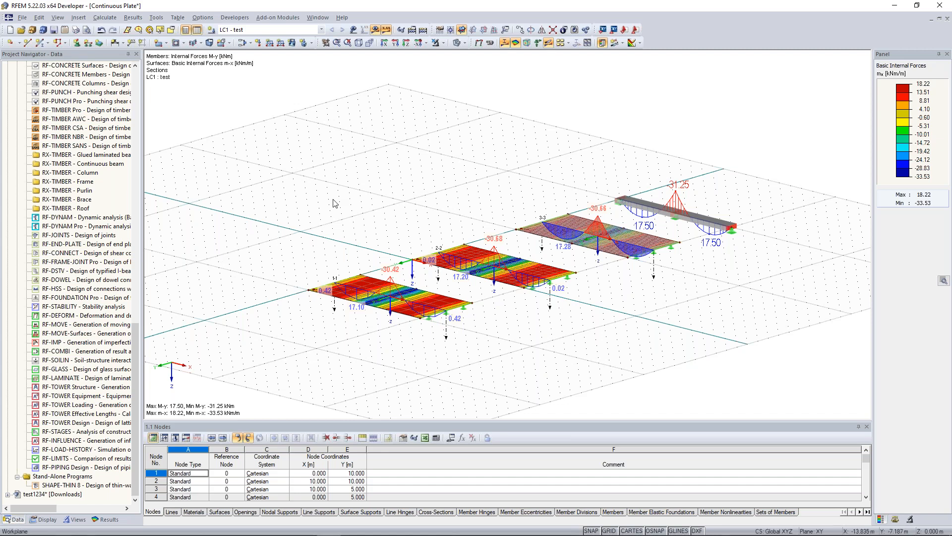
pyautogui.keyDown('ctrl'); pyautogui.moveTo(360, 208); pyautogui.dragTo(333, 207, button='middle'); pyautogui.keyUp('ctrl')
pyautogui.keyDown('ctrl'); pyautogui.moveTo(378, 171); pyautogui.dragTo(360, 191, button='middle'); pyautogui.keyUp('ctrl')
pyautogui.moveTo(280, 148); pyautogui.dragTo(755, 367)
pyautogui.click(751, 349)
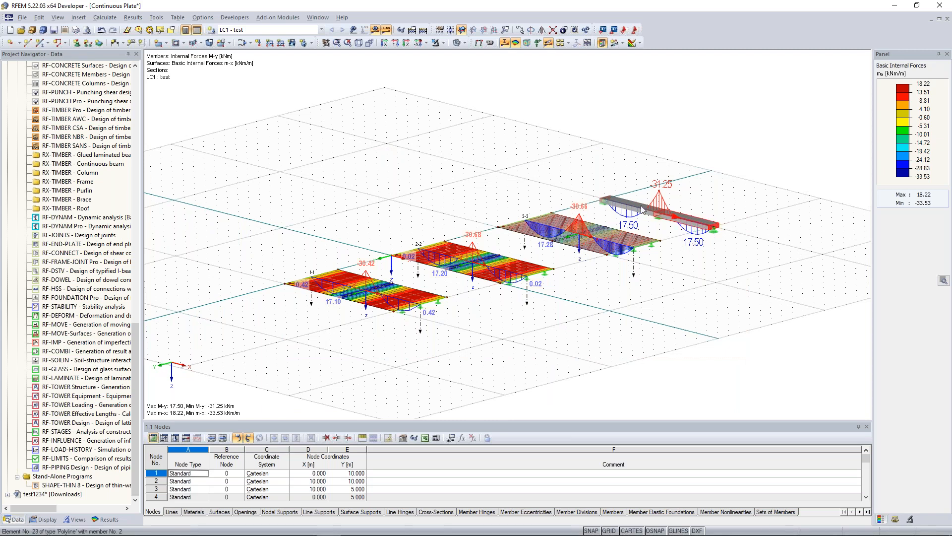
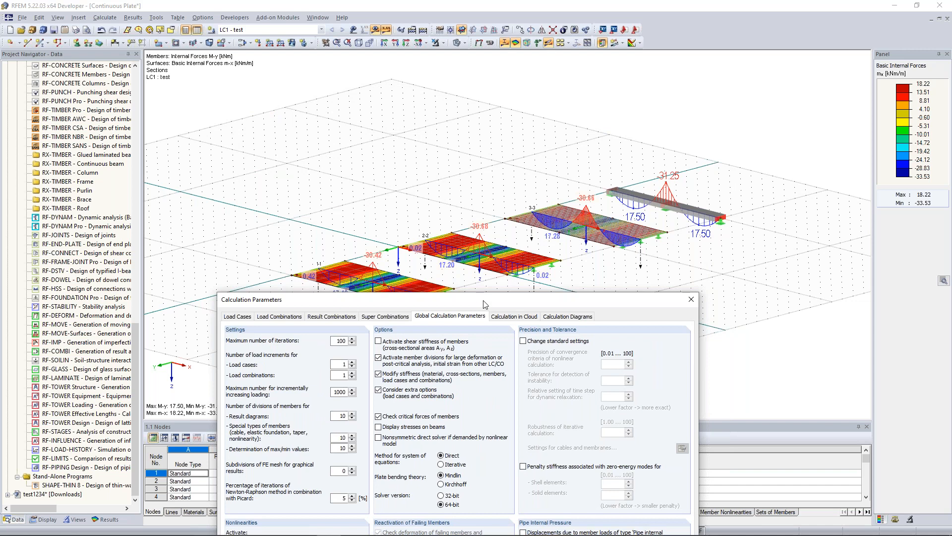
# Set the plate bending theory to Kirchhoff in the global calculation parameters and recalculate the results
pyautogui.moveTo(485, 300); pyautogui.dragTo(465, 106)
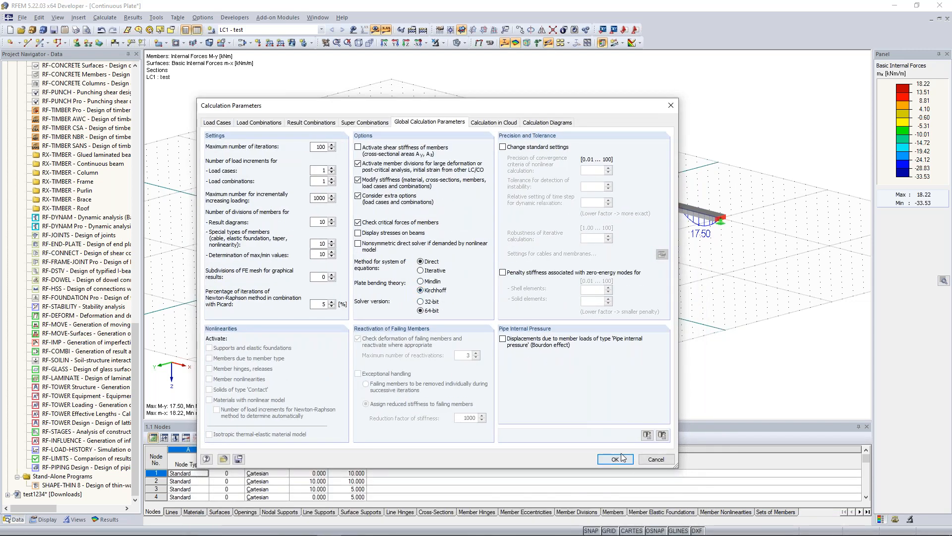
pyautogui.click(616, 460)
pyautogui.click(420, 308)
pyautogui.click(423, 31)
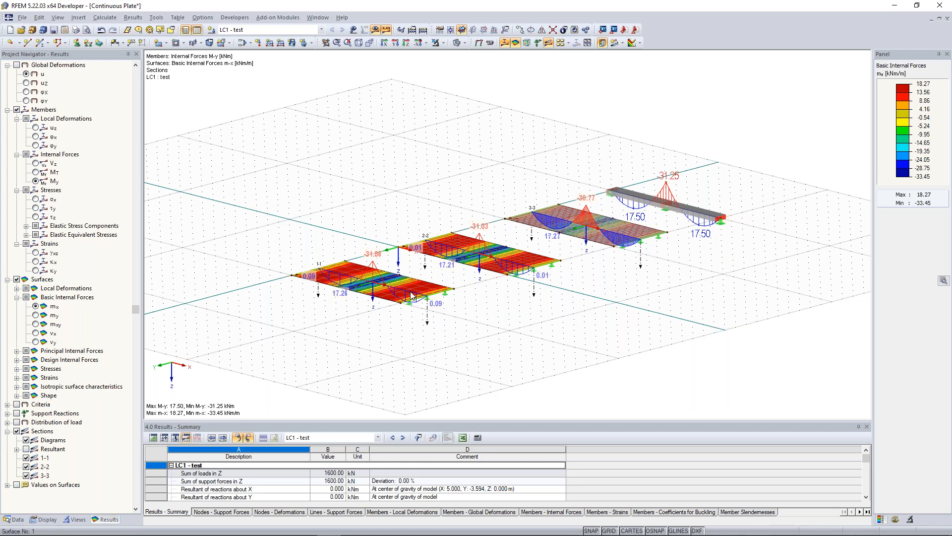
# Compare the m-x moments along sections 1-1, 2-2 and 3-3 of the plates with the beam's M-y diagram
pyautogui.scroll(2, 411, 295)
pyautogui.scroll(1, 411, 295)
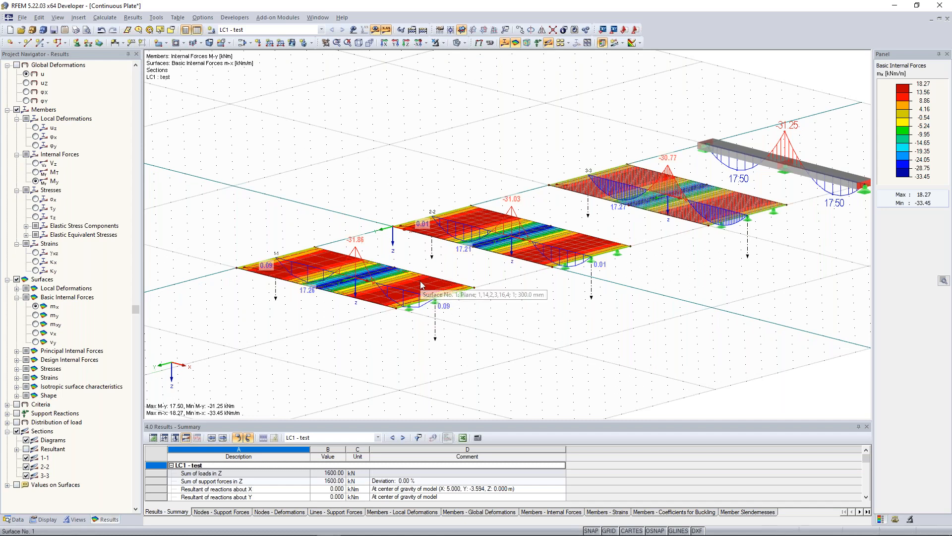
pyautogui.doubleClick(420, 282)
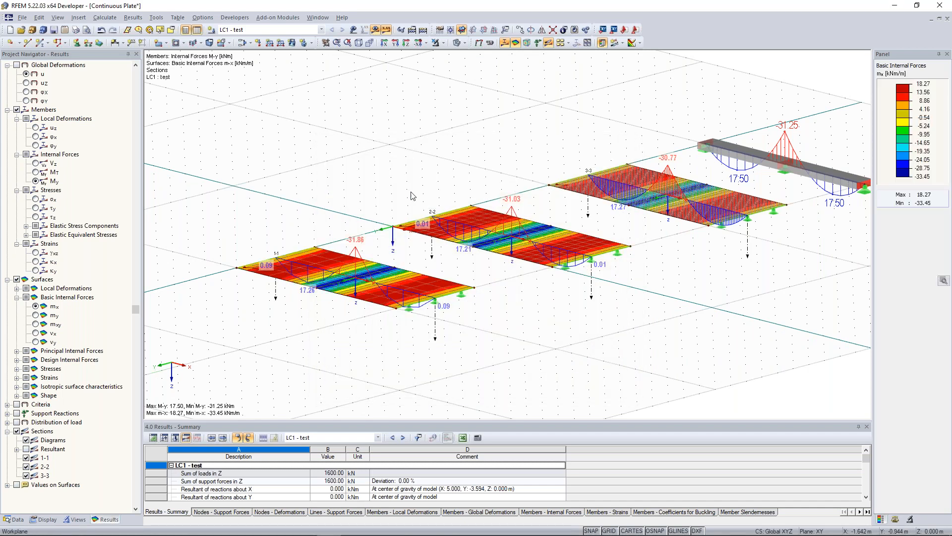
pyautogui.moveTo(429, 165); pyautogui.dragTo(403, 181, button='middle')
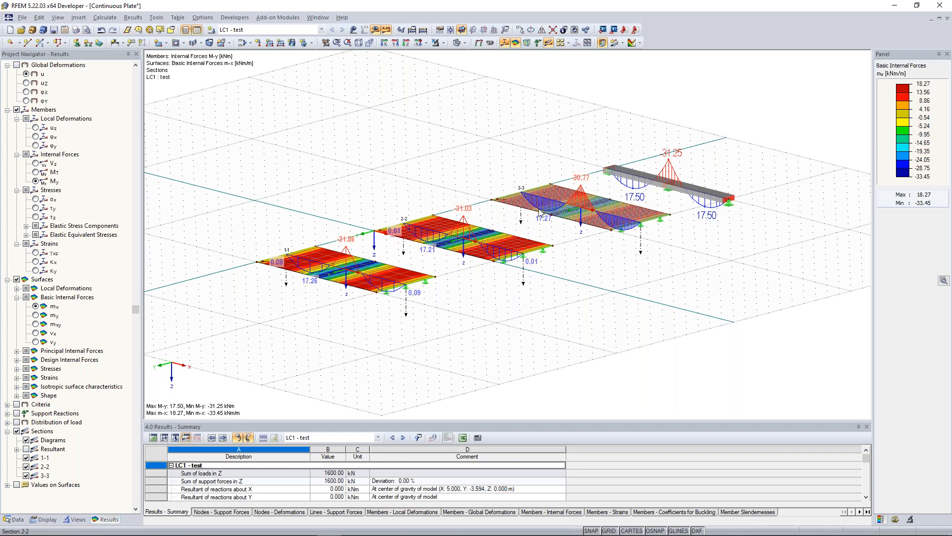
pyautogui.moveTo(531, 151); pyautogui.dragTo(593, 147, button='middle')
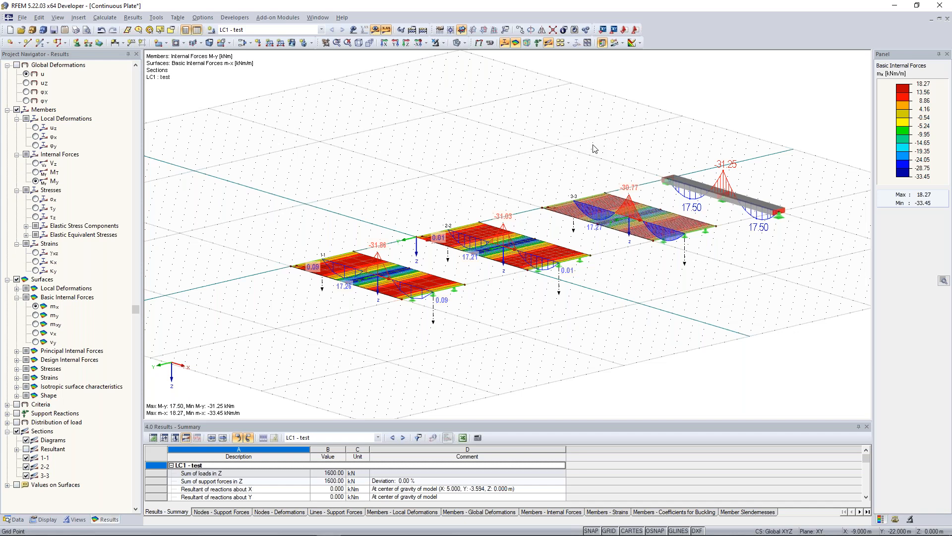
pyautogui.keyDown('ctrl'); pyautogui.moveTo(416, 208); pyautogui.dragTo(420, 173, button='middle'); pyautogui.keyUp('ctrl')
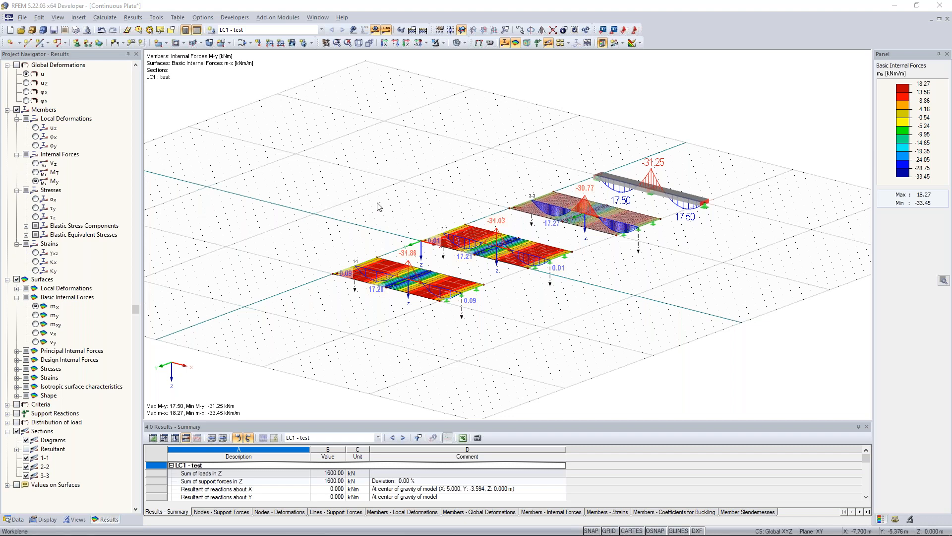
pyautogui.scroll(5, 404, 214)
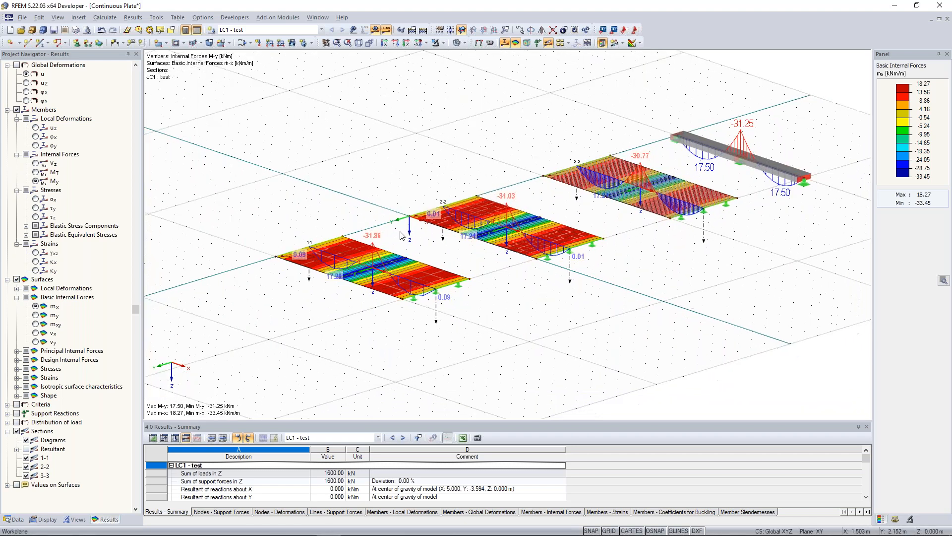
pyautogui.moveTo(404, 214); pyautogui.dragTo(376, 212, button='middle')
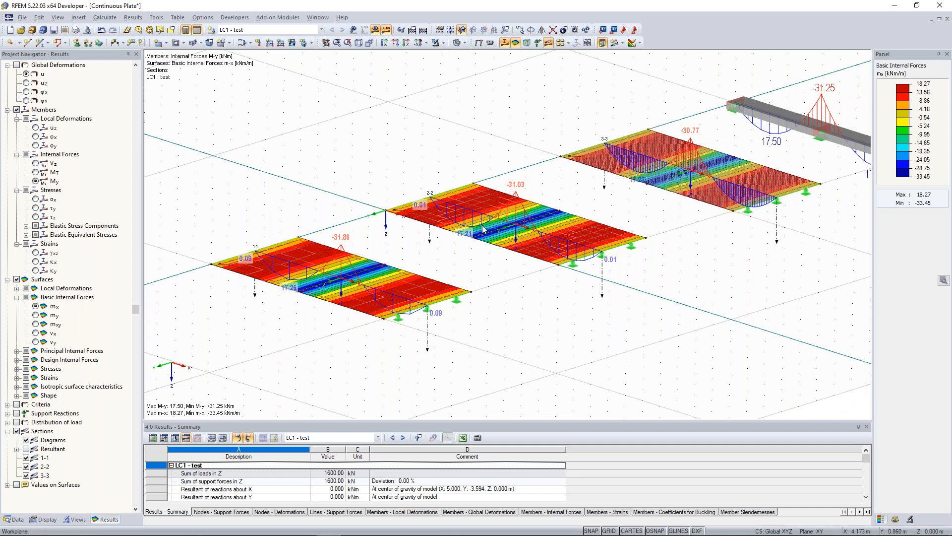
pyautogui.moveTo(530, 151); pyautogui.dragTo(516, 154, button='middle')
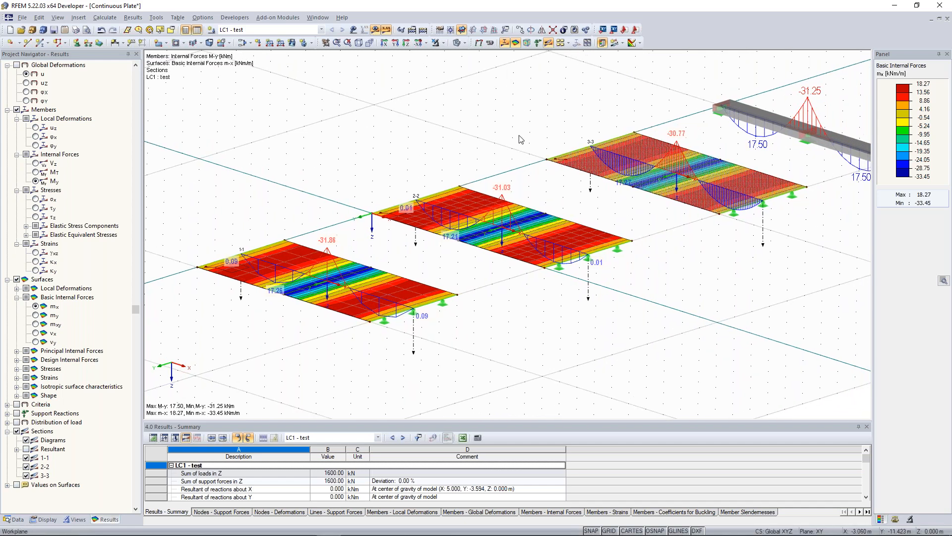
pyautogui.keyDown('ctrl'); pyautogui.moveTo(507, 140); pyautogui.dragTo(499, 142, button='middle'); pyautogui.keyUp('ctrl')
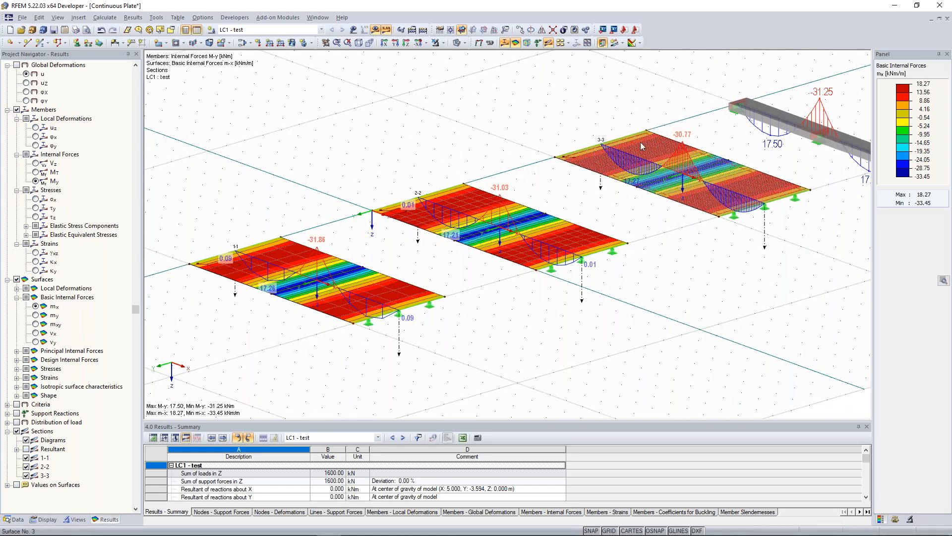
pyautogui.moveTo(638, 147); pyautogui.dragTo(630, 173, button='middle')
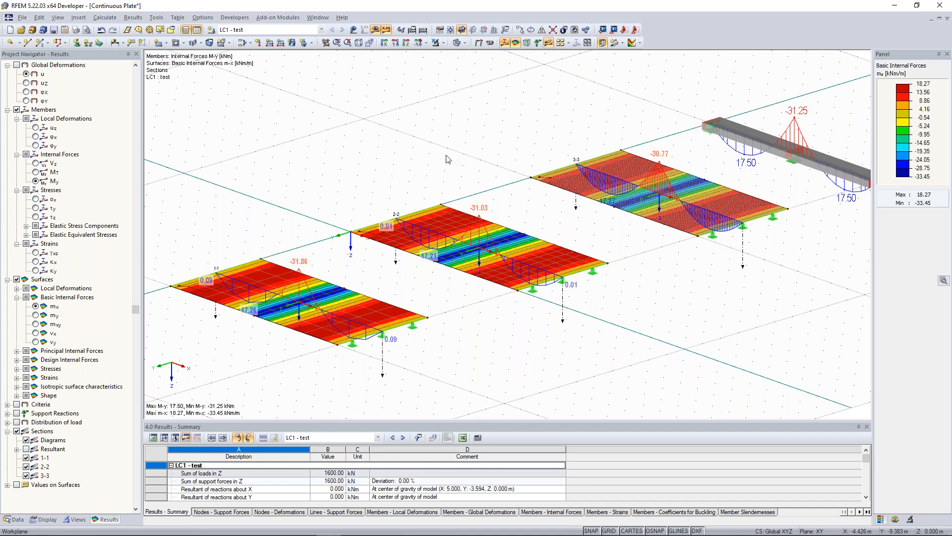
pyautogui.scroll(-2, 446, 155)
pyautogui.moveTo(409, 147); pyautogui.dragTo(433, 161, button='middle')
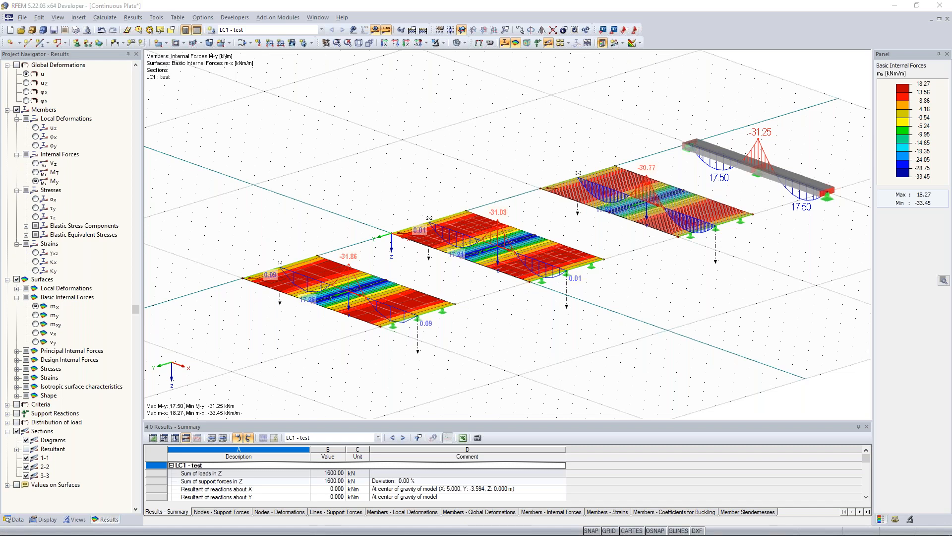
pyautogui.scroll(-1, 385, 243)
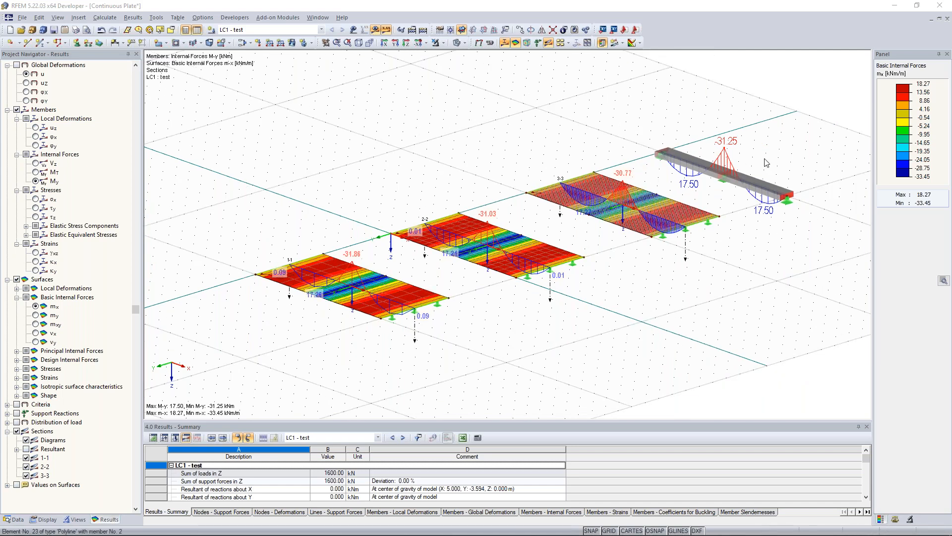
pyautogui.moveTo(514, 166); pyautogui.dragTo(505, 172, button='middle')
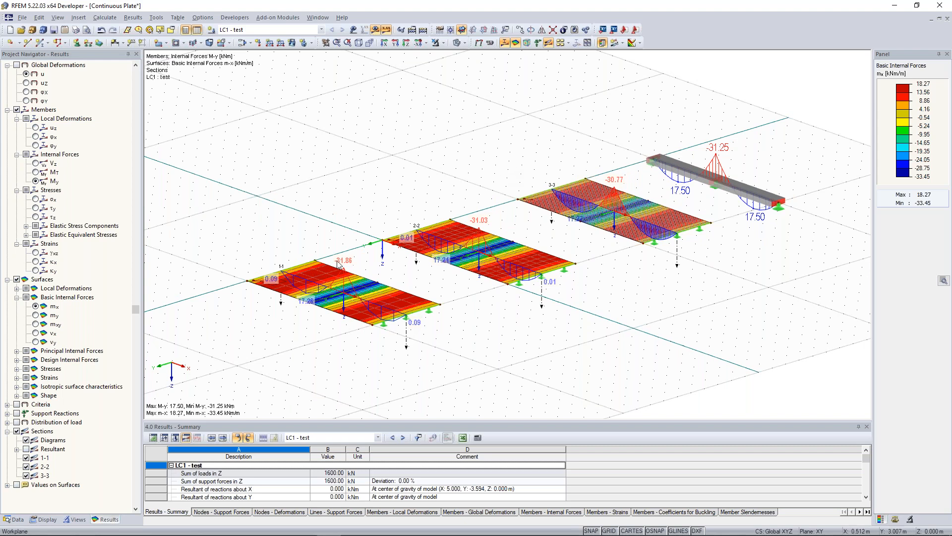
pyautogui.click(358, 43)
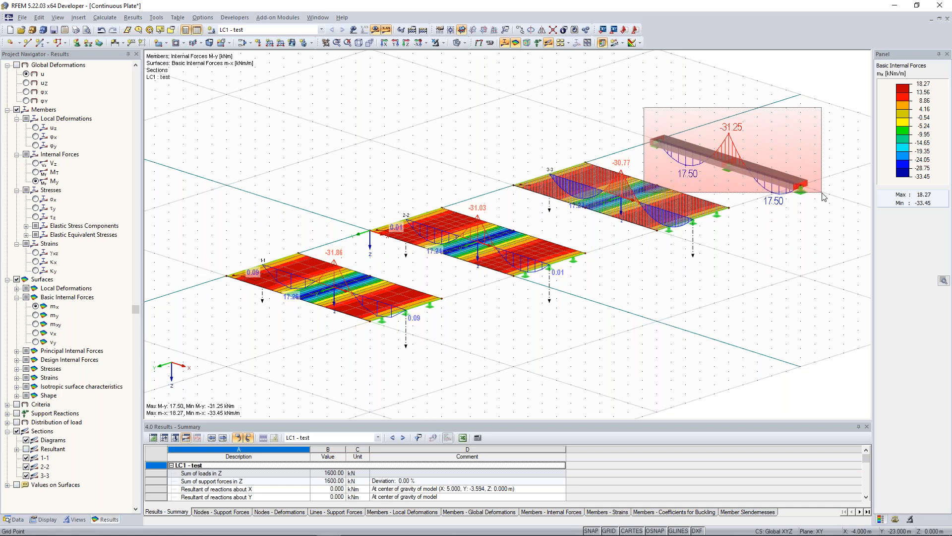
pyautogui.keyDown('ctrl'); pyautogui.moveTo(835, 153); pyautogui.dragTo(638, 147, button='middle'); pyautogui.keyUp('ctrl')
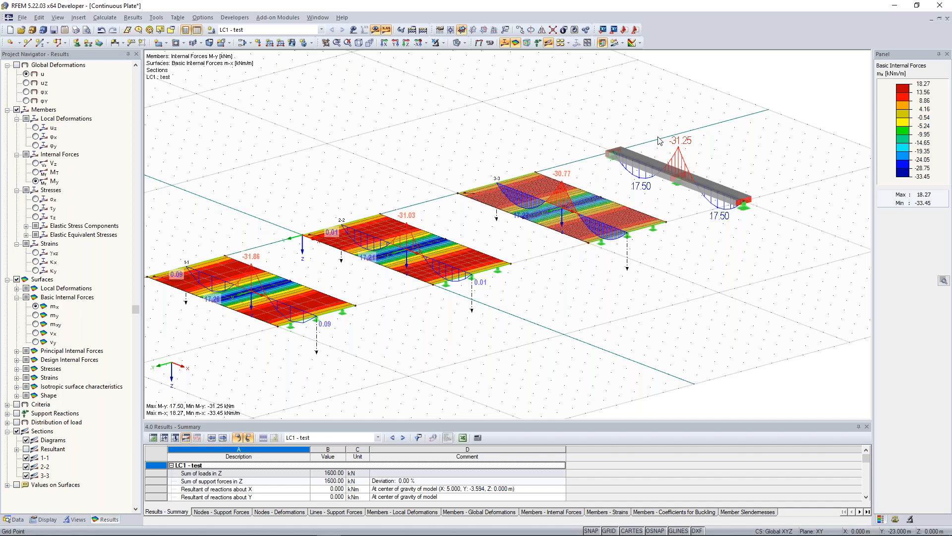
pyautogui.keyDown('ctrl'); pyautogui.moveTo(744, 168); pyautogui.dragTo(560, 159, button='middle'); pyautogui.keyUp('ctrl')
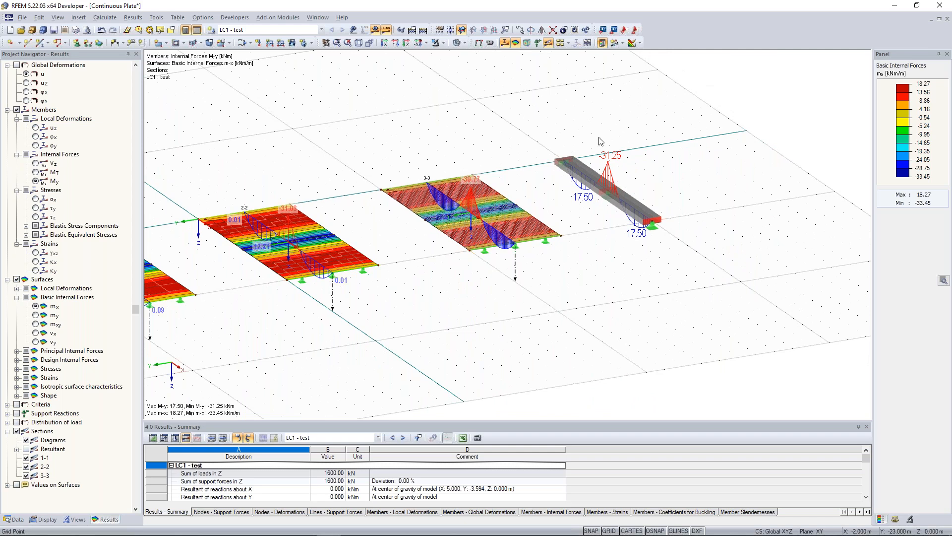
pyautogui.moveTo(557, 139); pyautogui.dragTo(684, 123, button='middle')
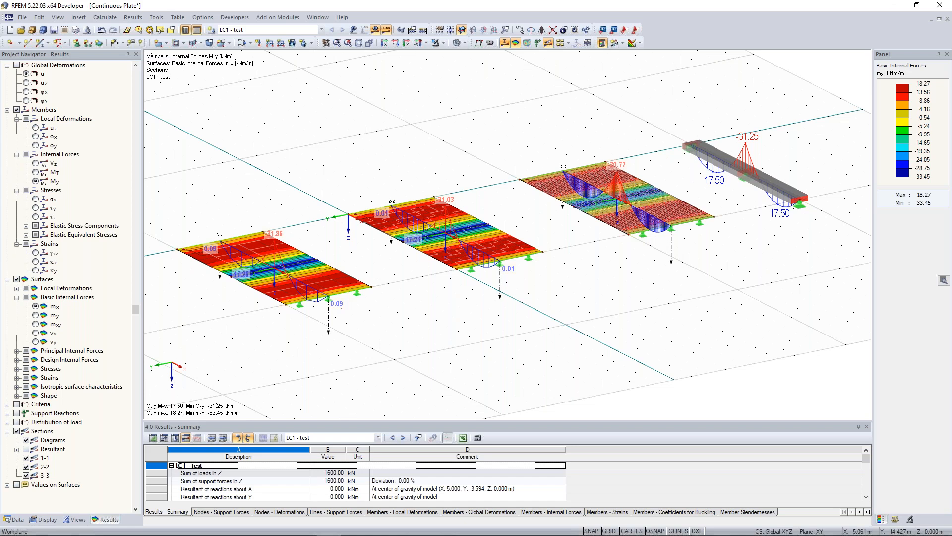
pyautogui.keyDown('ctrl'); pyautogui.moveTo(294, 179); pyautogui.dragTo(278, 208, button='middle'); pyautogui.keyUp('ctrl')
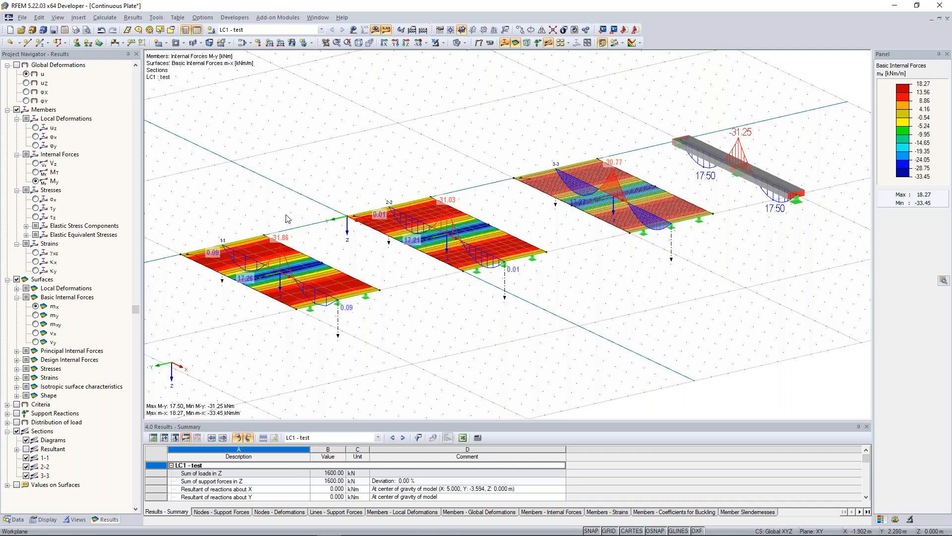
pyautogui.keyDown('ctrl'); pyautogui.moveTo(347, 195); pyautogui.dragTo(358, 191, button='middle'); pyautogui.keyUp('ctrl')
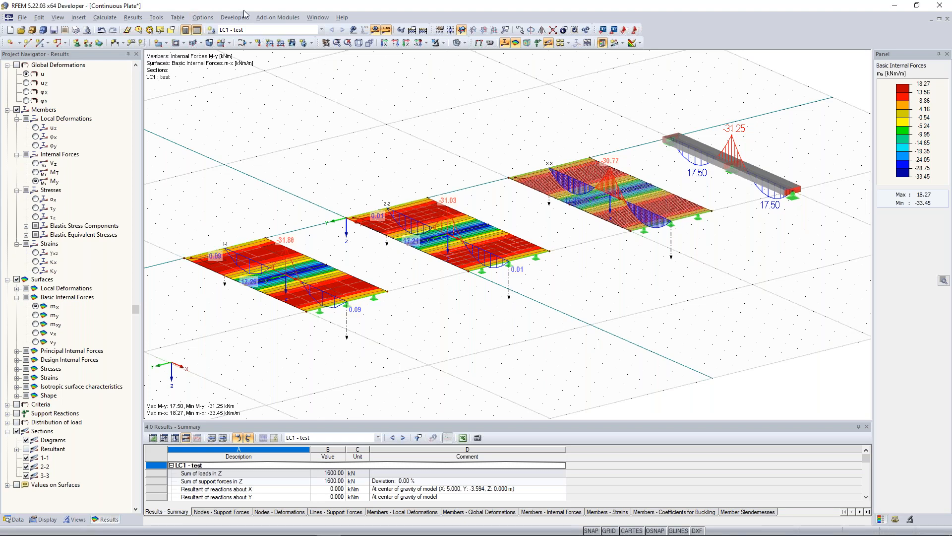
# Examine the FE mesh settings for the target length of finite elements and the maximum ratio of rectangle diagonals
pyautogui.click(106, 18)
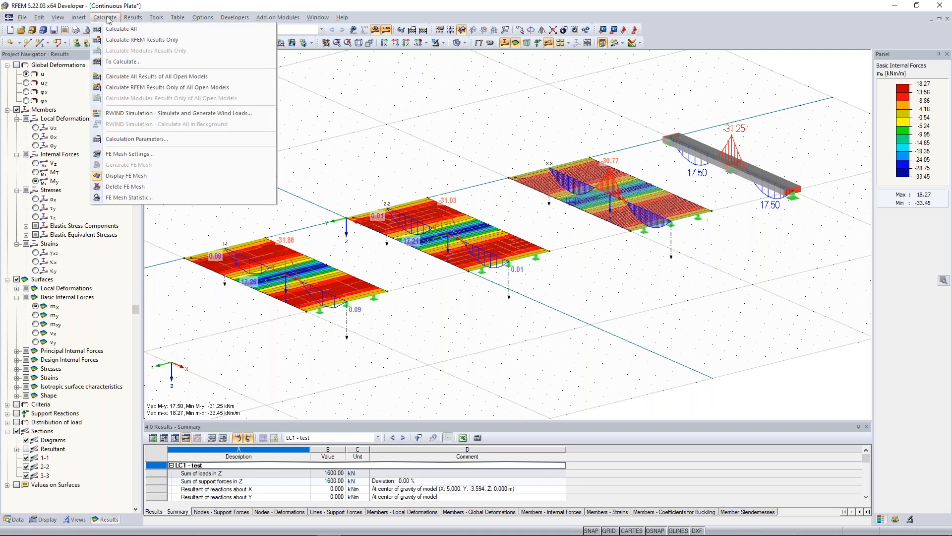
pyautogui.click(154, 157)
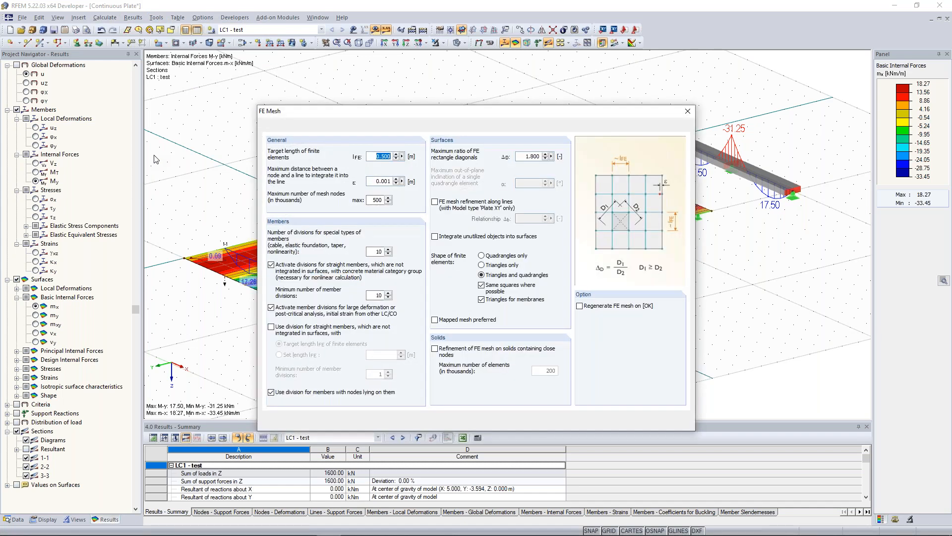
pyautogui.moveTo(438, 106); pyautogui.dragTo(395, 83)
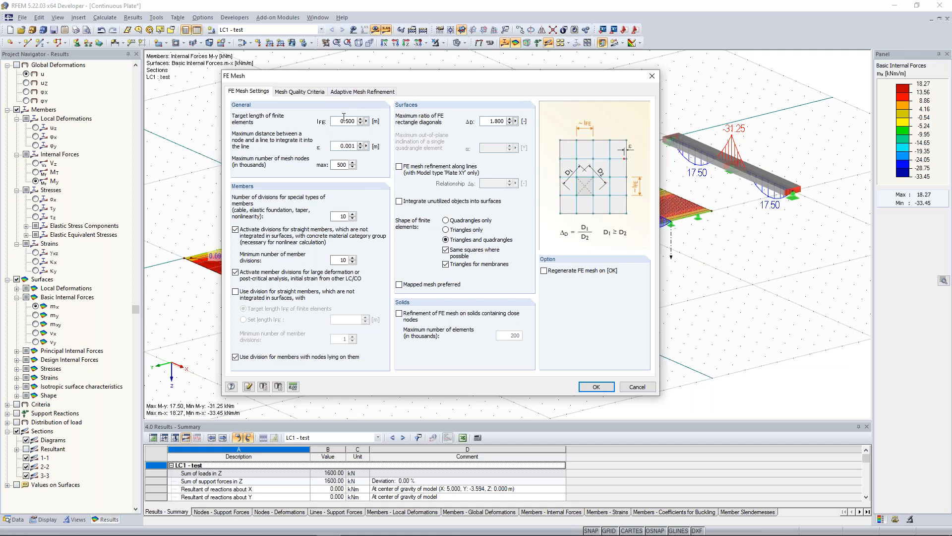
pyautogui.moveTo(401, 79); pyautogui.dragTo(424, 272)
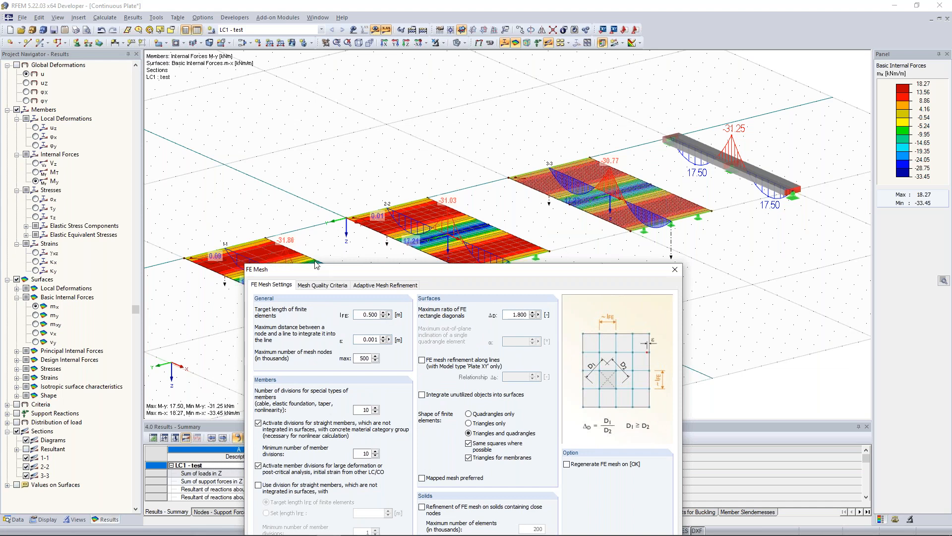
pyautogui.moveTo(340, 274); pyautogui.dragTo(348, 85)
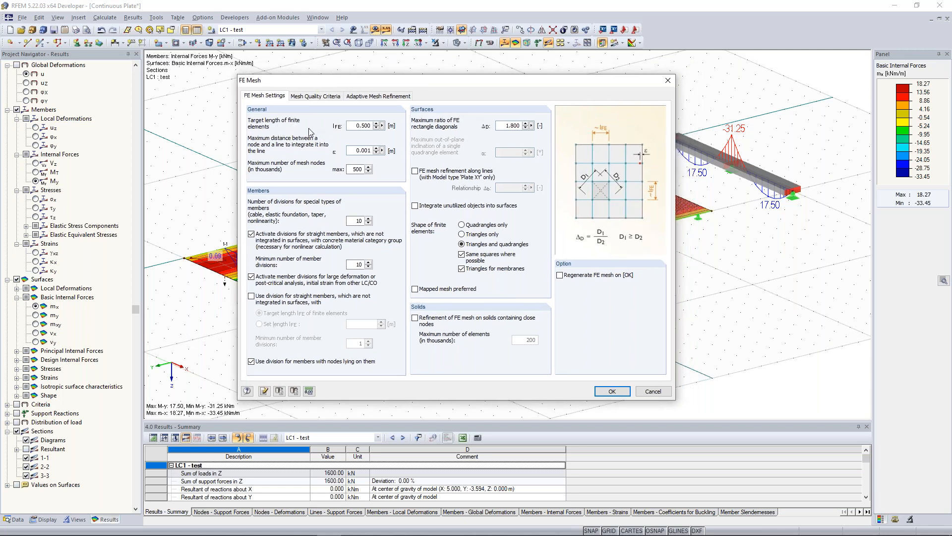
pyautogui.doubleClick(358, 125)
pyautogui.click(502, 128)
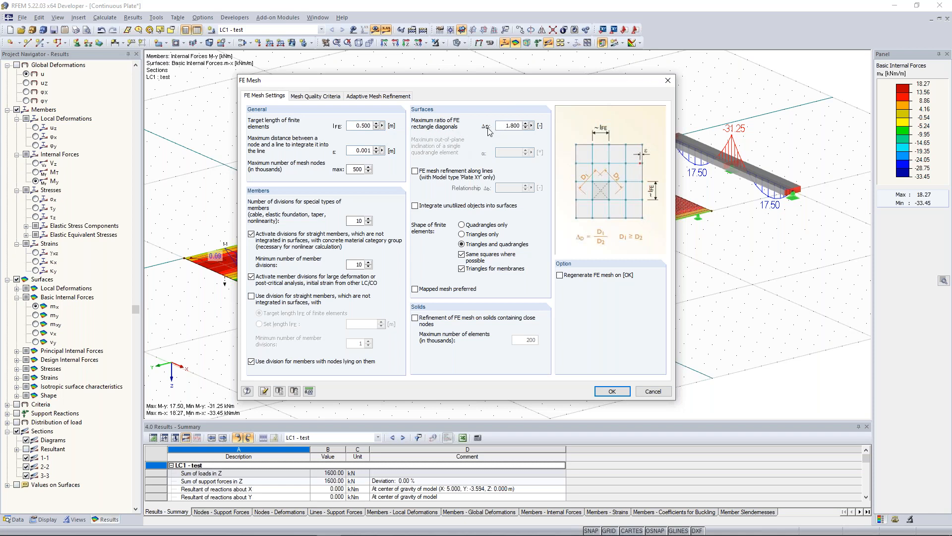
pyautogui.doubleClick(513, 127)
# Compare the previews of the triangles-only and triangles-and-quadrangles element shapes, and leave the FE mesh settings without applying changes
pyautogui.click(464, 236)
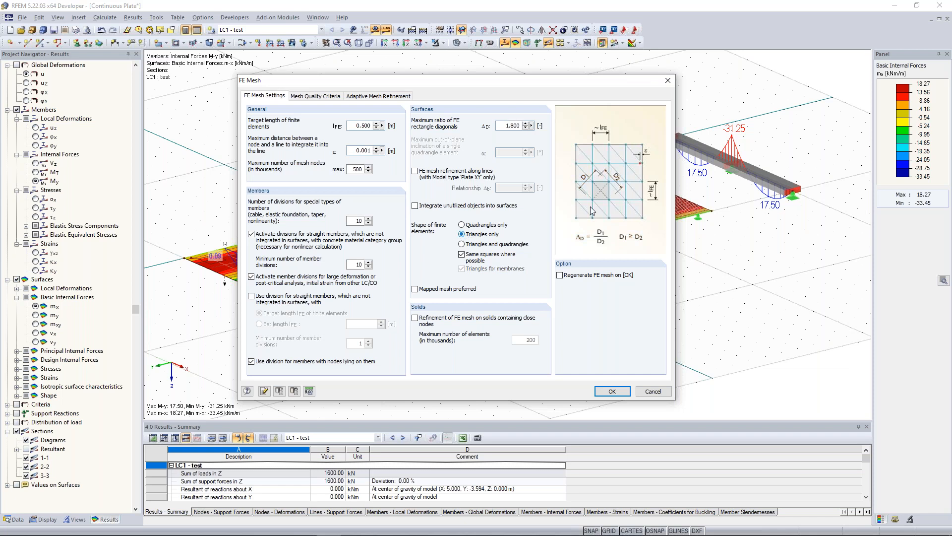
pyautogui.click(462, 244)
pyautogui.click(462, 235)
pyautogui.click(461, 243)
pyautogui.click(667, 81)
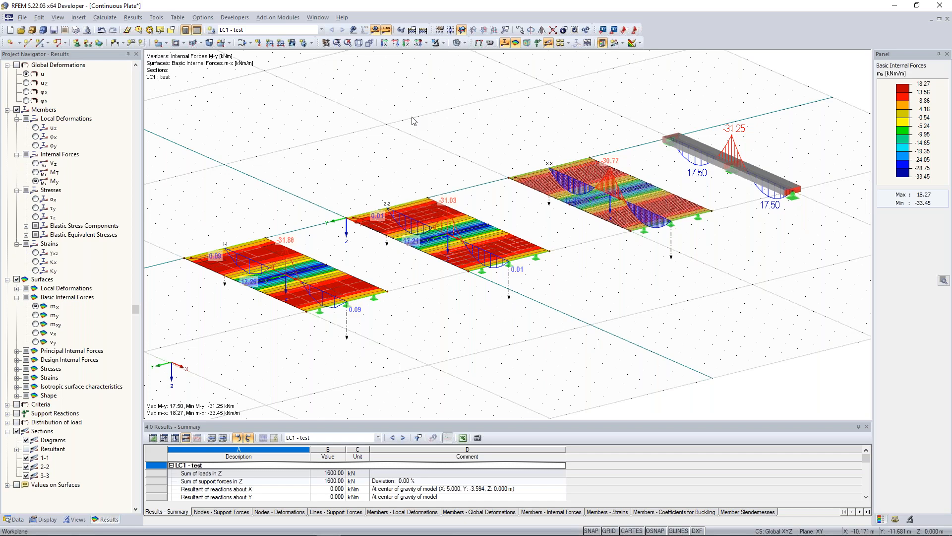
pyautogui.keyDown('ctrl'); pyautogui.moveTo(412, 117); pyautogui.dragTo(309, 94, button='middle'); pyautogui.keyUp('ctrl')
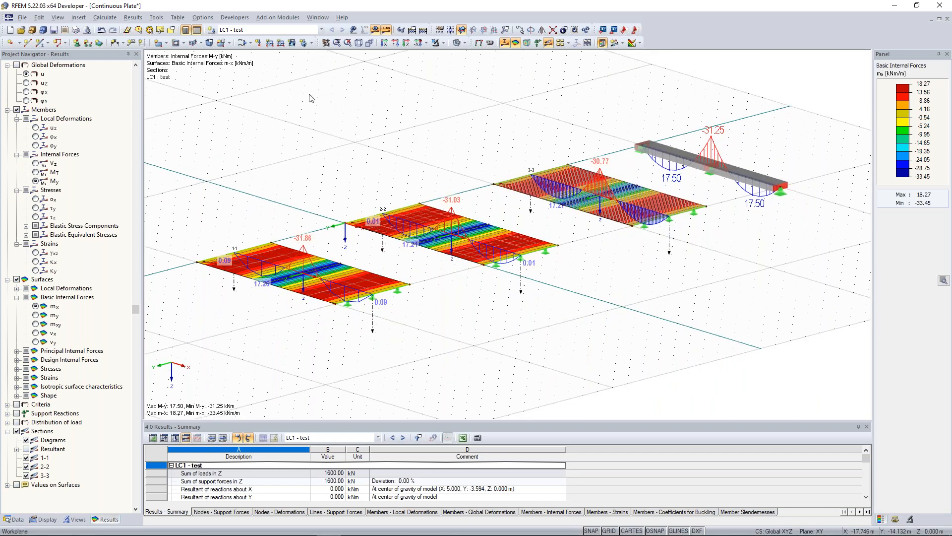
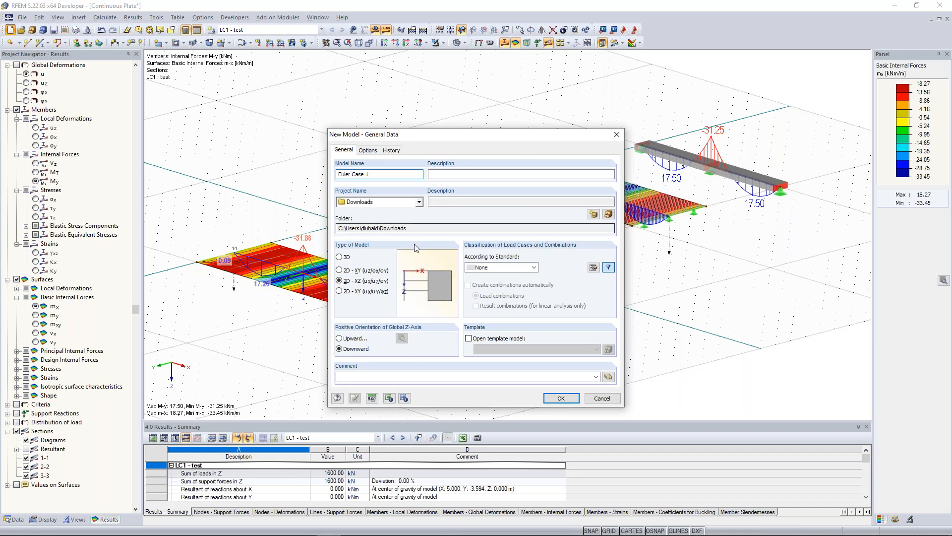
# Create a new 3D model named Euler Case 1 in the Examples project
pyautogui.click(419, 202)
pyautogui.click(384, 215)
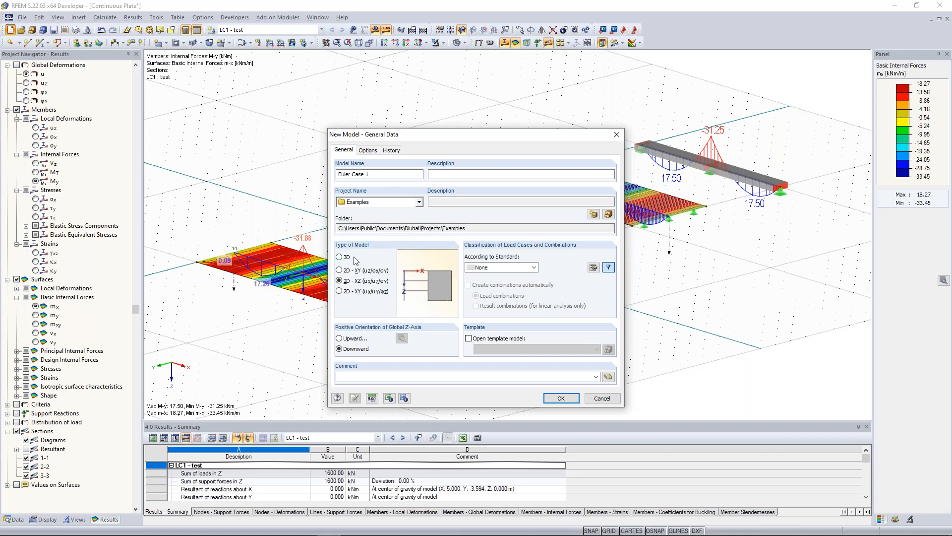
pyautogui.click(340, 257)
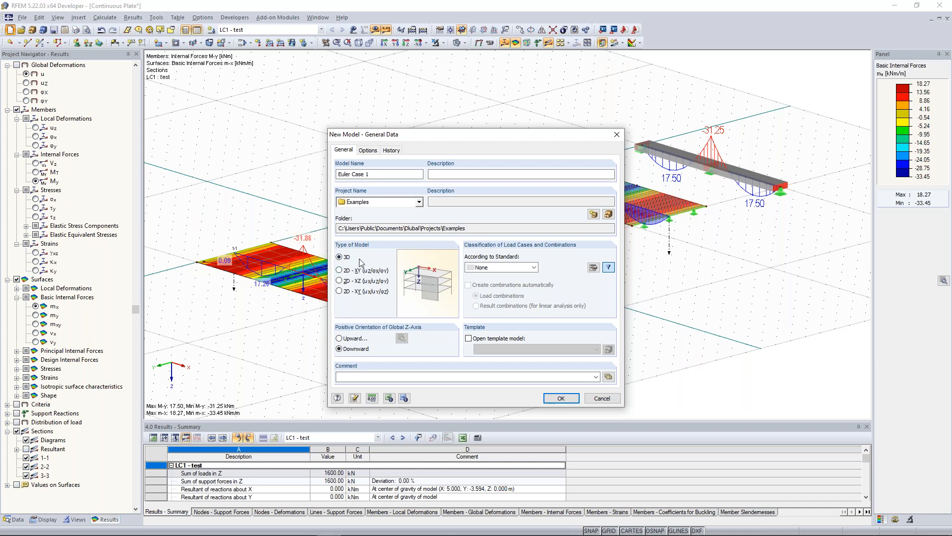
pyautogui.click(560, 400)
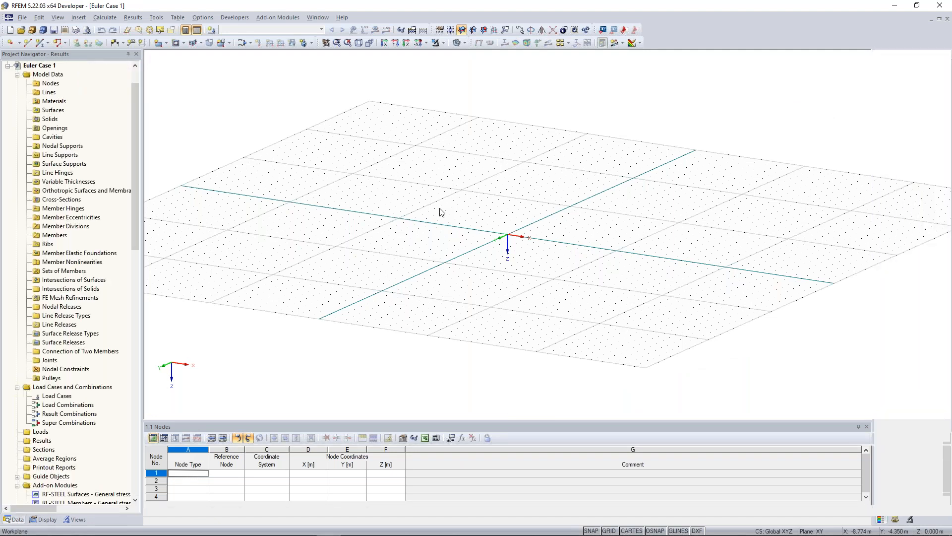
# Start a new beam member and open the library of rolled I-sections for its start cross-section
pyautogui.keyDown('ctrl'); pyautogui.moveTo(440, 208); pyautogui.dragTo(521, 233, button='middle'); pyautogui.keyUp('ctrl')
pyautogui.scroll(6, 504, 215)
pyautogui.scroll(-2, 521, 218)
pyautogui.scroll(-1, 531, 231)
pyautogui.moveTo(569, 210); pyautogui.dragTo(512, 215, button='middle')
pyautogui.scroll(-1, 544, 224)
pyautogui.scroll(-1, 534, 223)
pyautogui.scroll(-1, 534, 223)
pyautogui.moveTo(513, 215); pyautogui.dragTo(508, 219, button='middle')
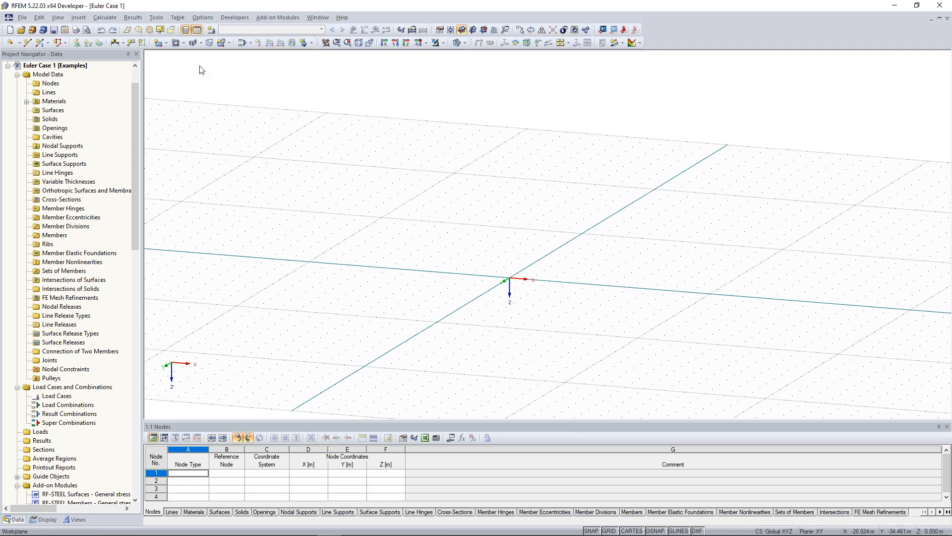
pyautogui.click(40, 43)
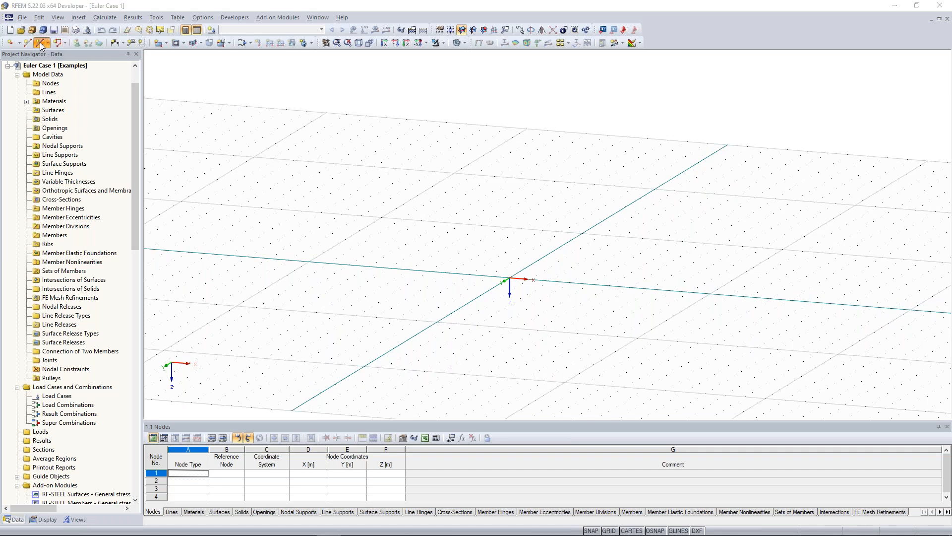
pyautogui.click(40, 42)
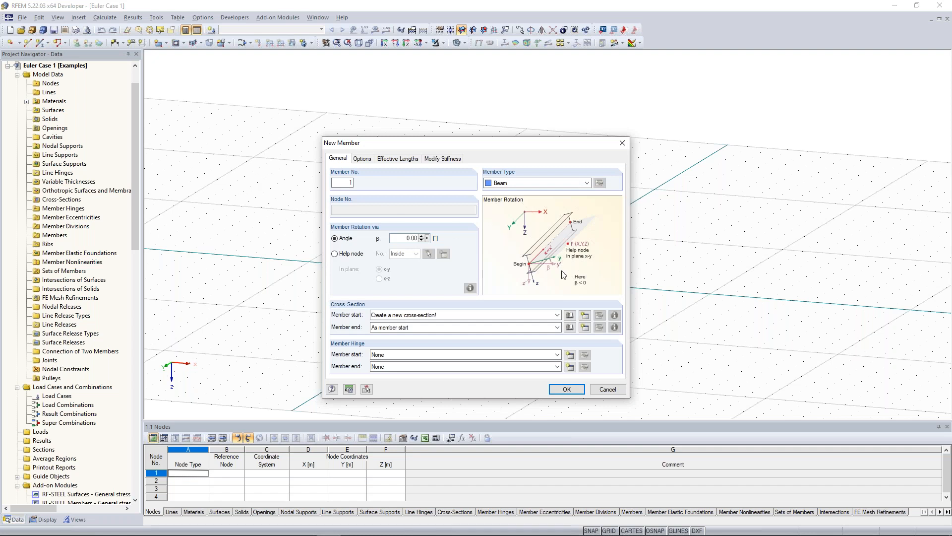
pyautogui.click(585, 316)
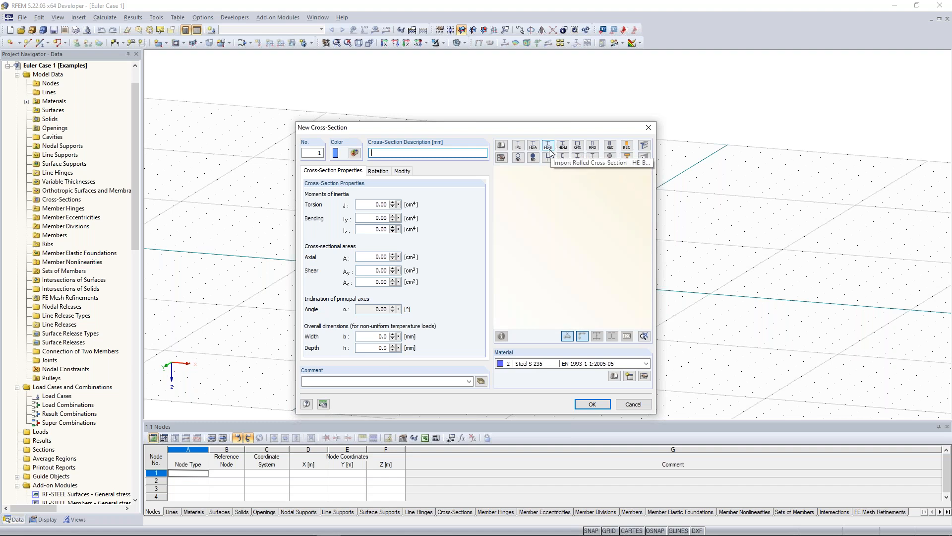
pyautogui.click(502, 146)
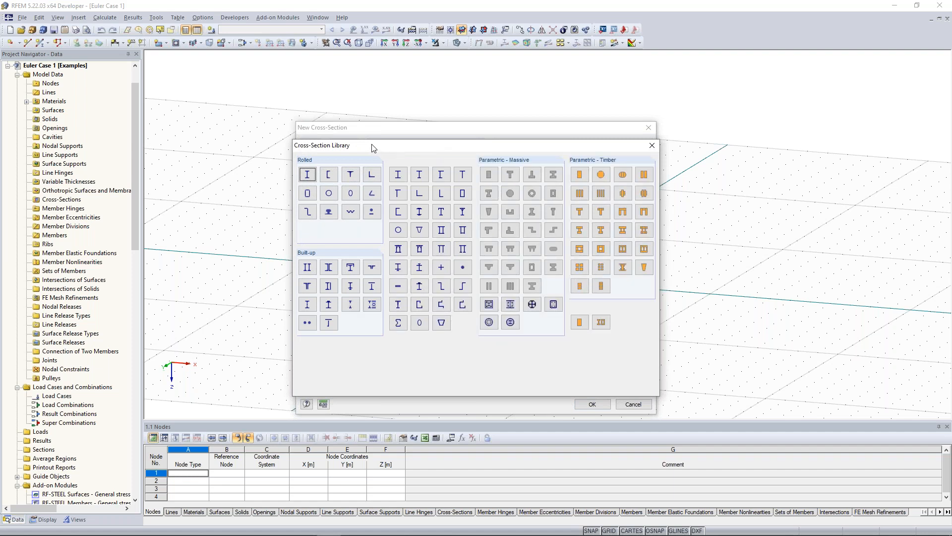
pyautogui.moveTo(403, 143); pyautogui.dragTo(325, 132)
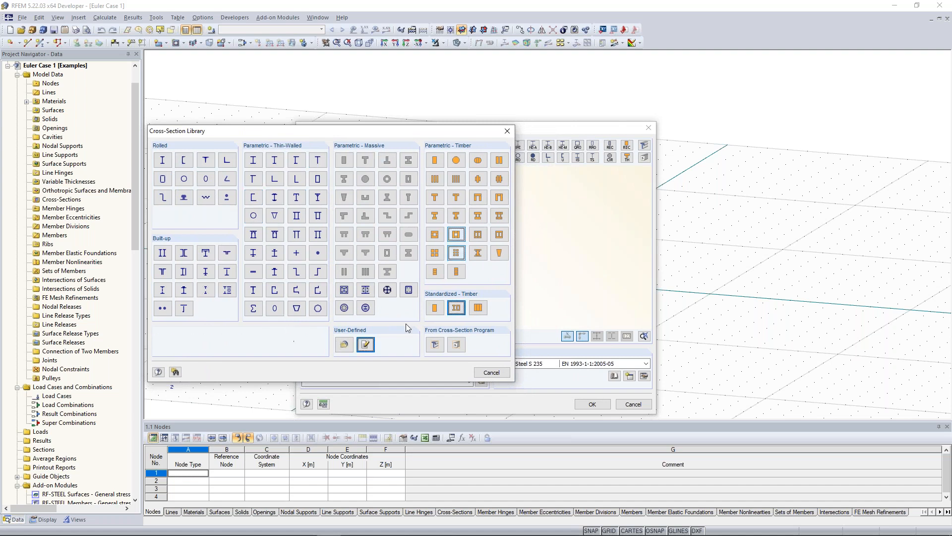
pyautogui.click(166, 165)
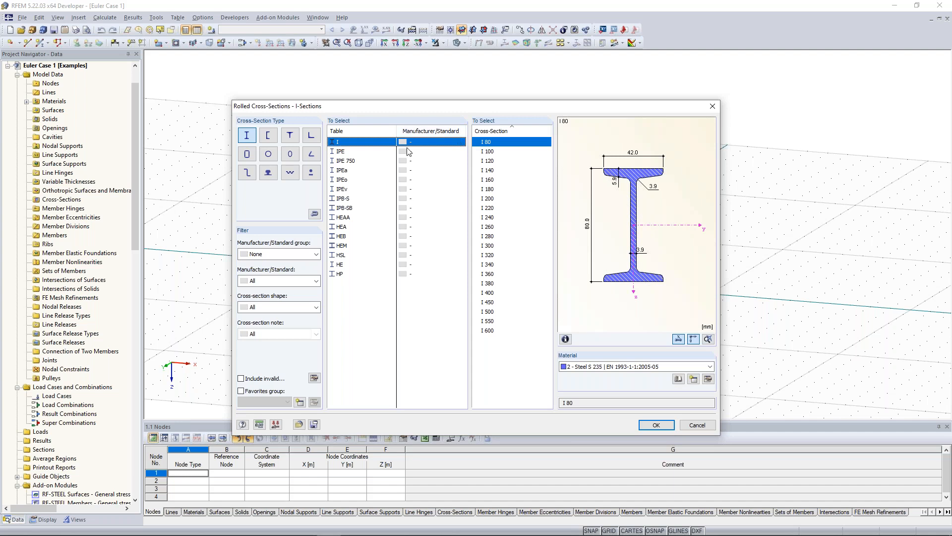
# Look through the manufacturer/standard and cross-section shape filter options for the rolled I-sections
pyautogui.click(316, 254)
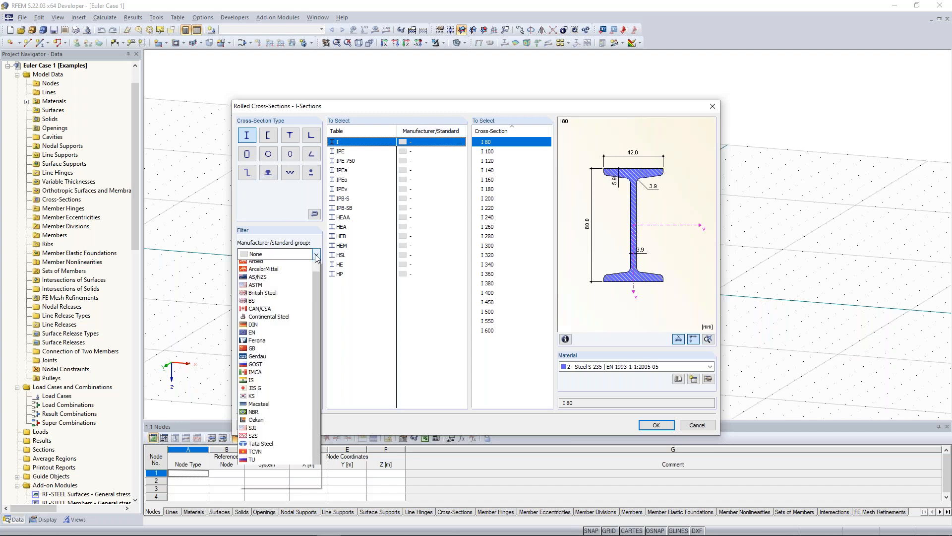
pyautogui.click(274, 231)
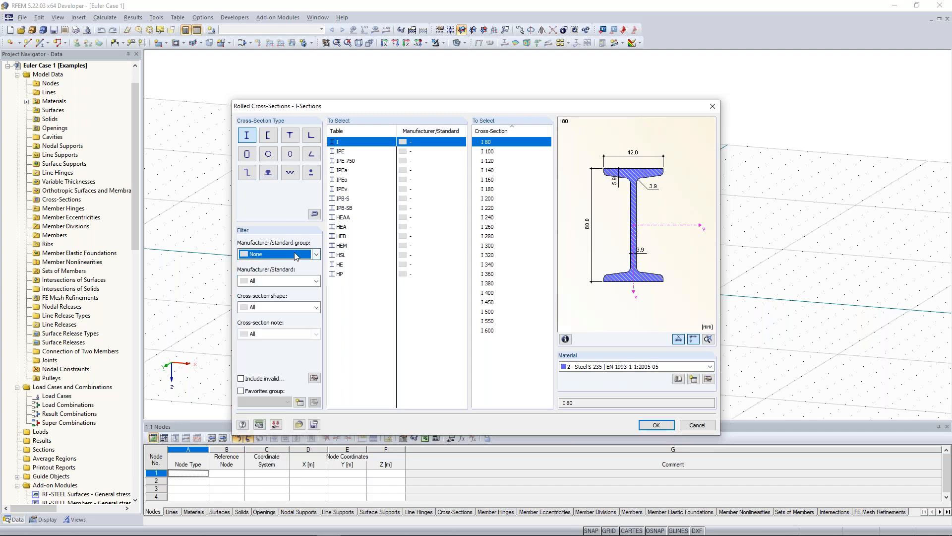
pyautogui.click(316, 254)
pyautogui.click(316, 254)
pyautogui.click(316, 281)
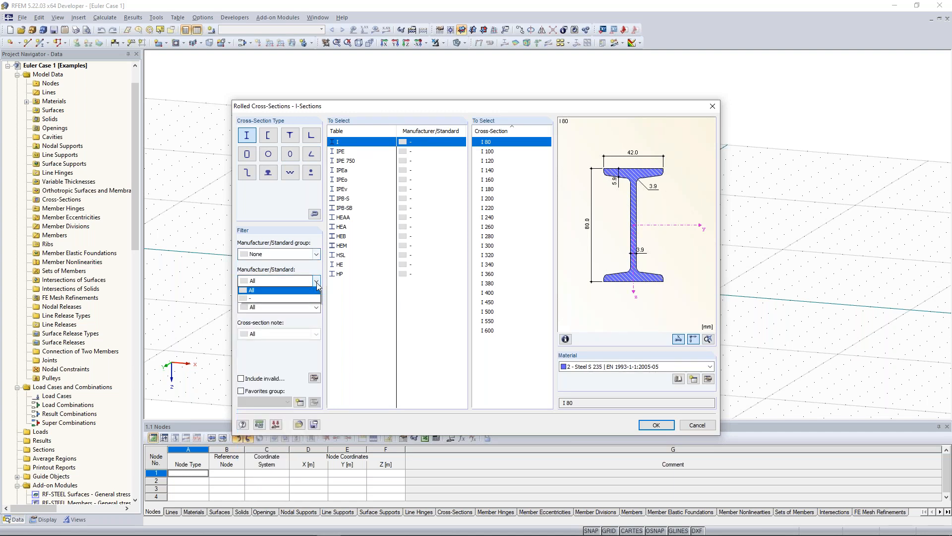
pyautogui.click(316, 281)
pyautogui.click(316, 307)
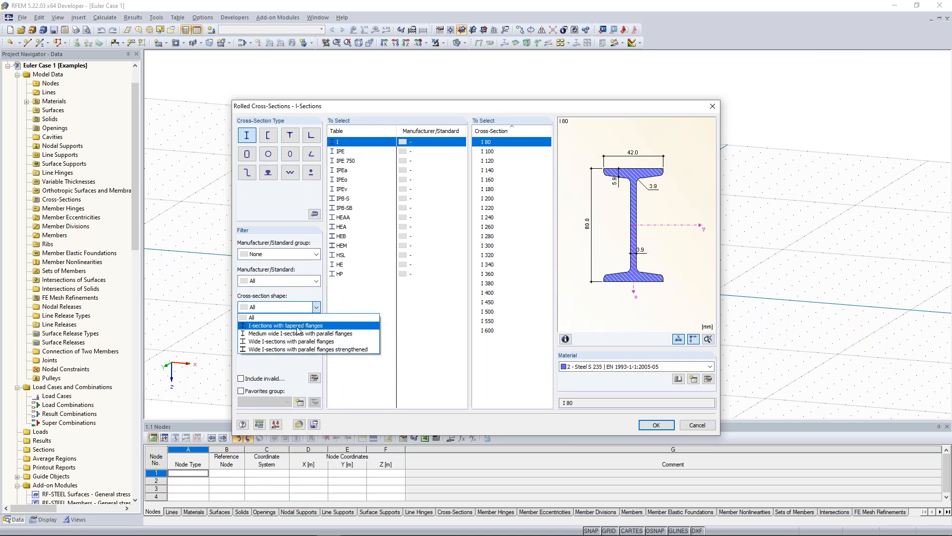
pyautogui.click(317, 308)
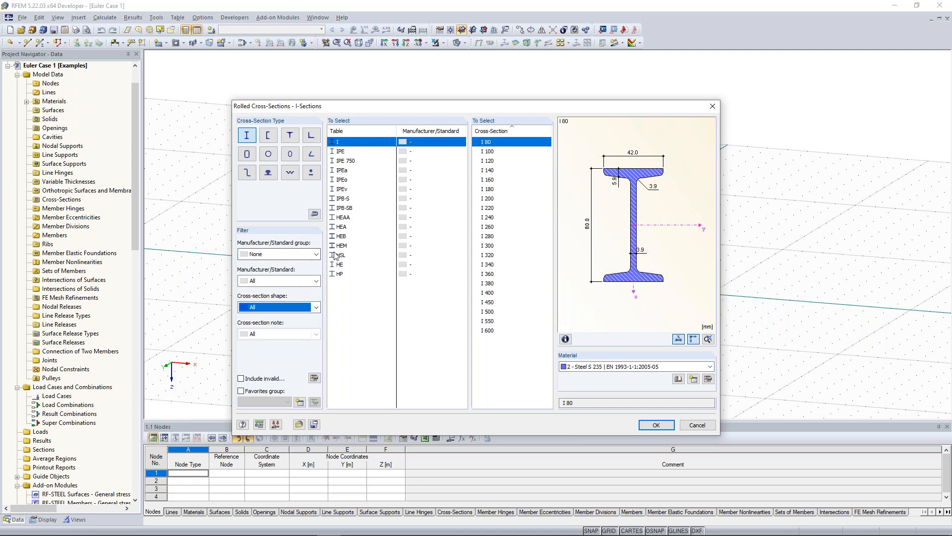
# Assign the rolled HEB 300 cross-section to the new beam member and accept the member settings for placement
pyautogui.click(350, 153)
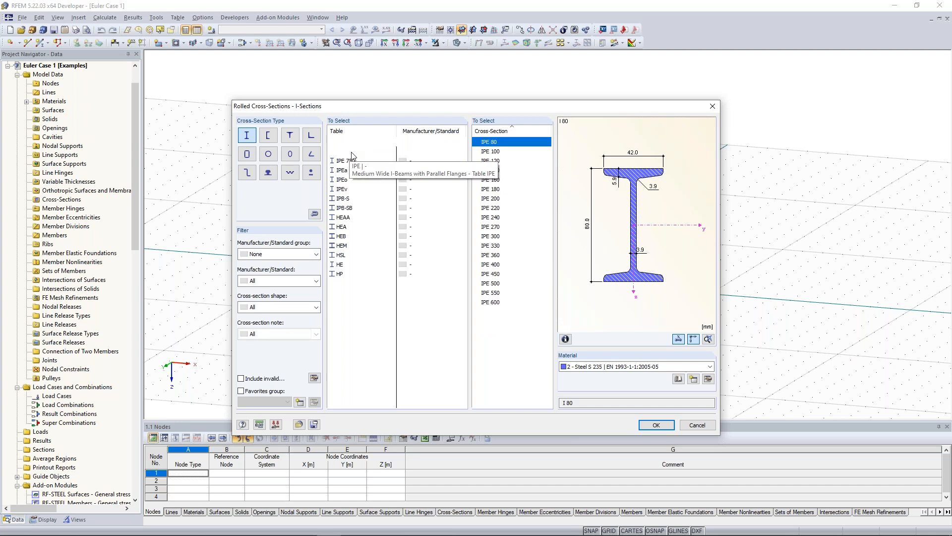
pyautogui.click(353, 238)
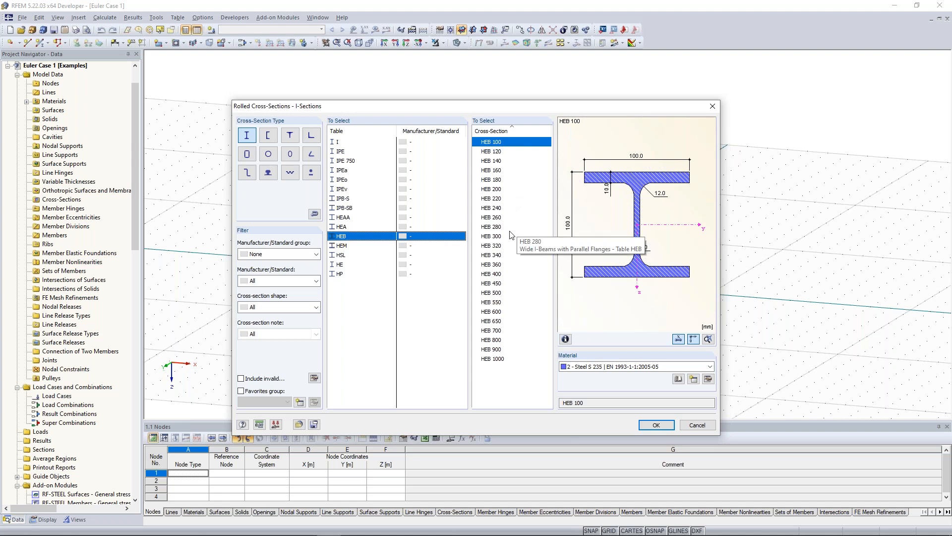
pyautogui.click(497, 238)
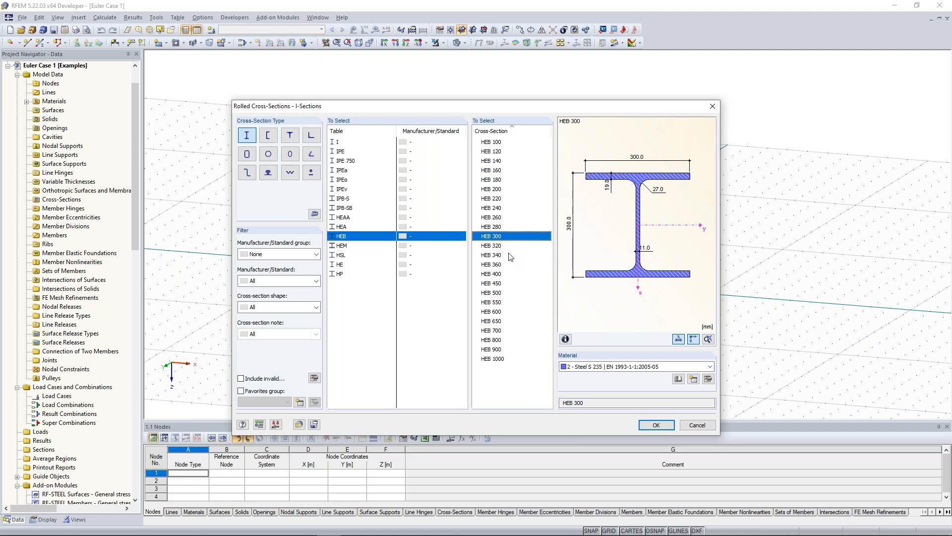
pyautogui.click(659, 425)
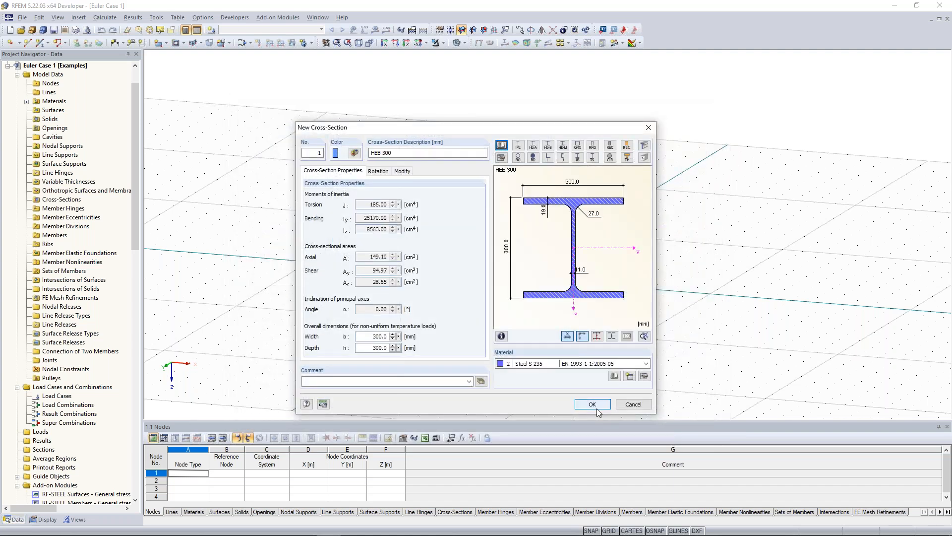
pyautogui.click(597, 407)
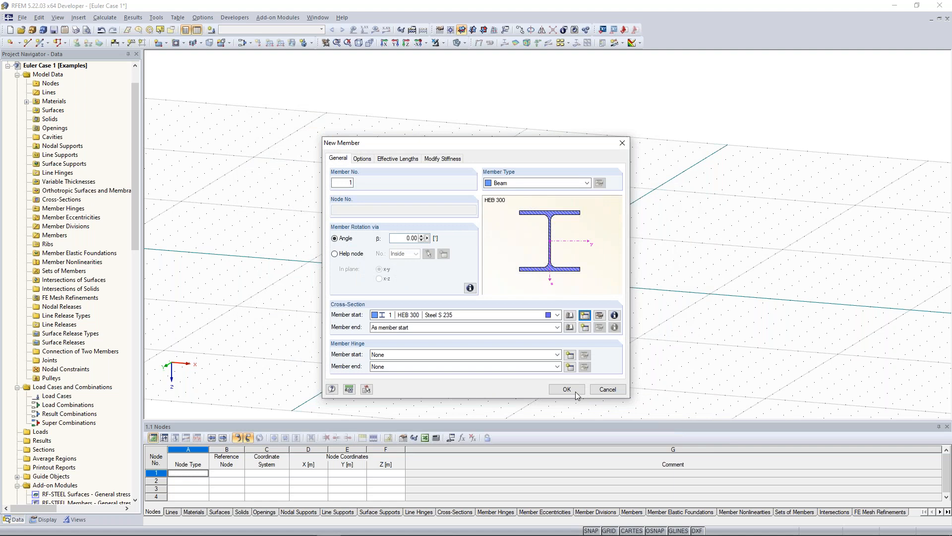
pyautogui.click(577, 391)
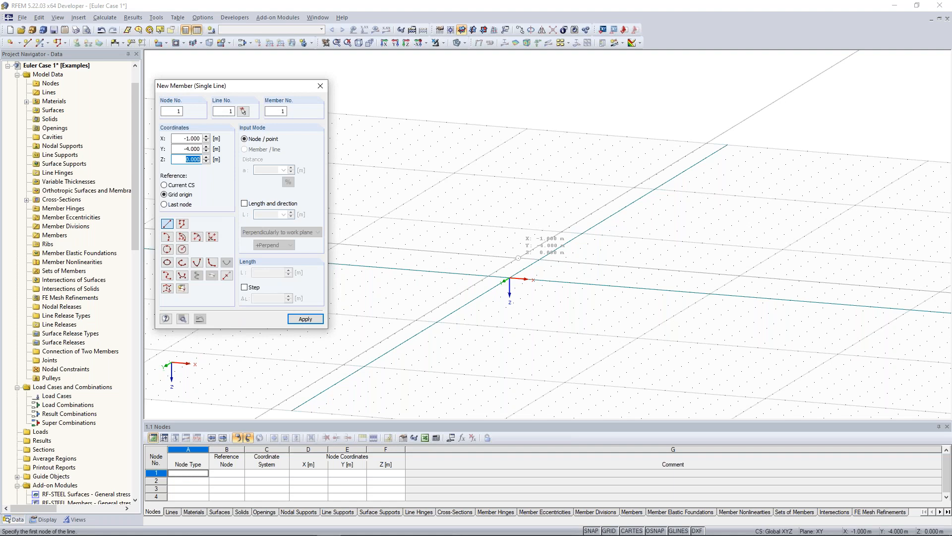
# Draw three HEB 300 beam members on the XY work plane, the first from the origin to (-6, -12, 0) m
pyautogui.keyDown('ctrl'); pyautogui.moveTo(476, 174); pyautogui.dragTo(465, 197, button='middle'); pyautogui.keyUp('ctrl')
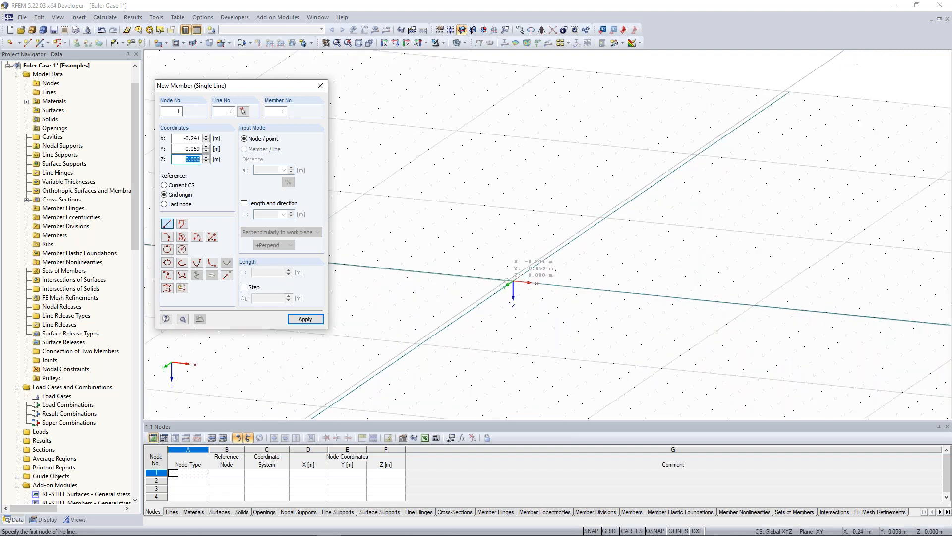
pyautogui.click(513, 283)
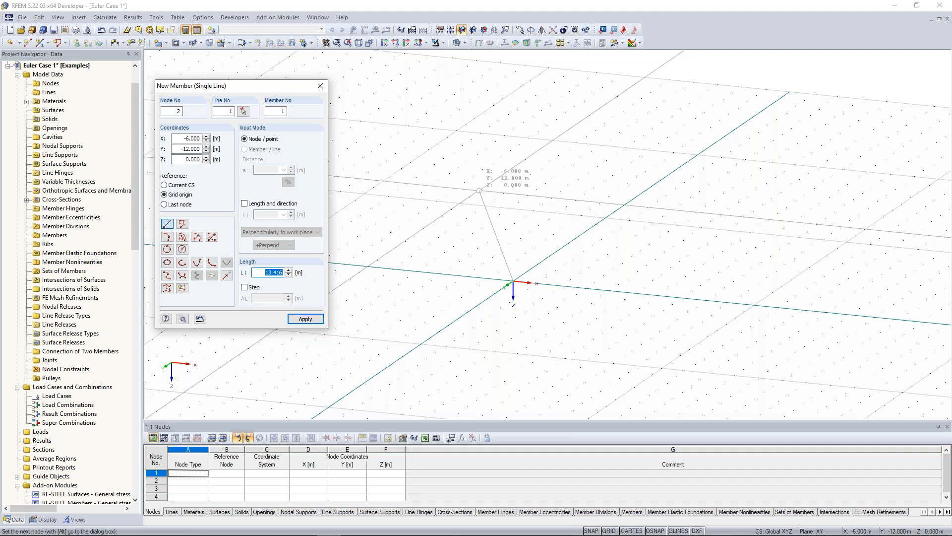
pyautogui.click(479, 190)
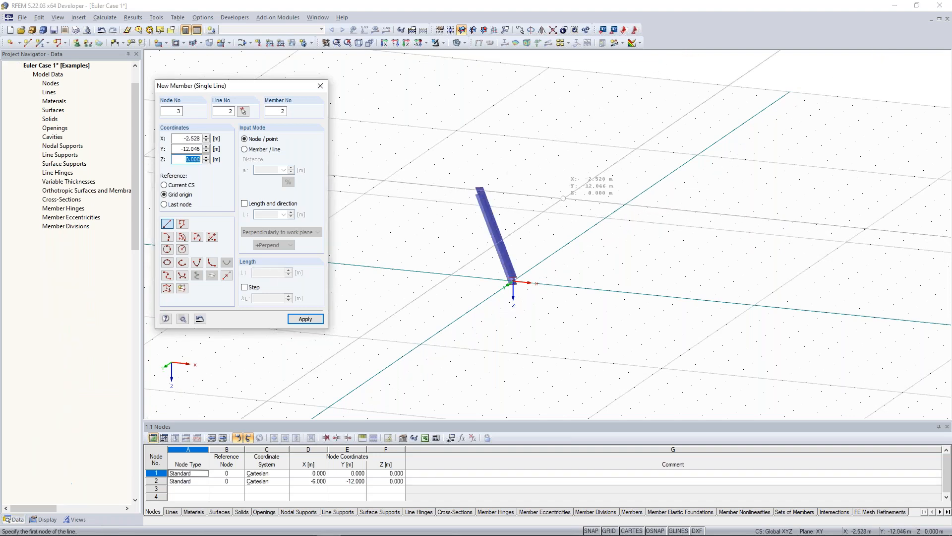
pyautogui.click(575, 199)
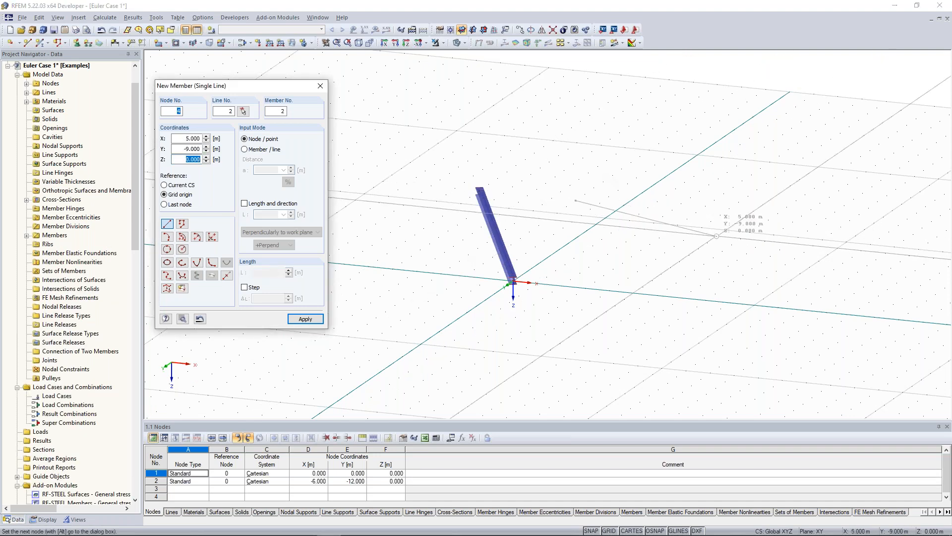
pyautogui.click(716, 235)
pyautogui.click(673, 303)
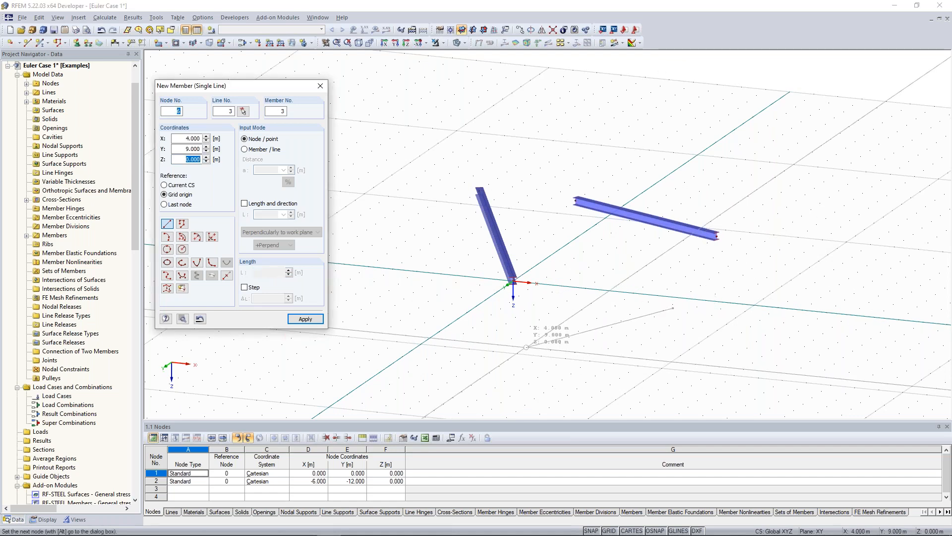
pyautogui.click(526, 346)
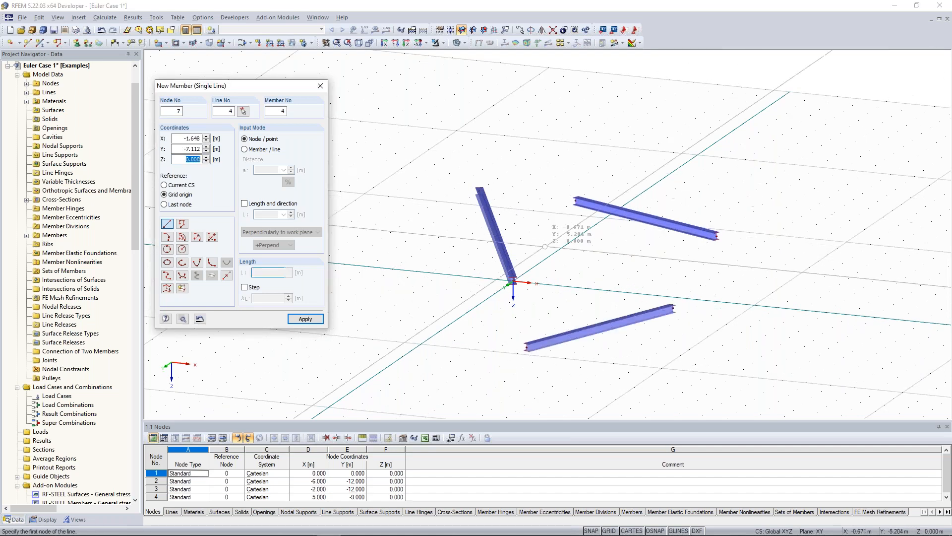
# End member placement and delete the three members lying on the XY work plane
pyautogui.keyDown('ctrl'); pyautogui.moveTo(568, 206); pyautogui.dragTo(579, 185, button='middle'); pyautogui.keyUp('ctrl')
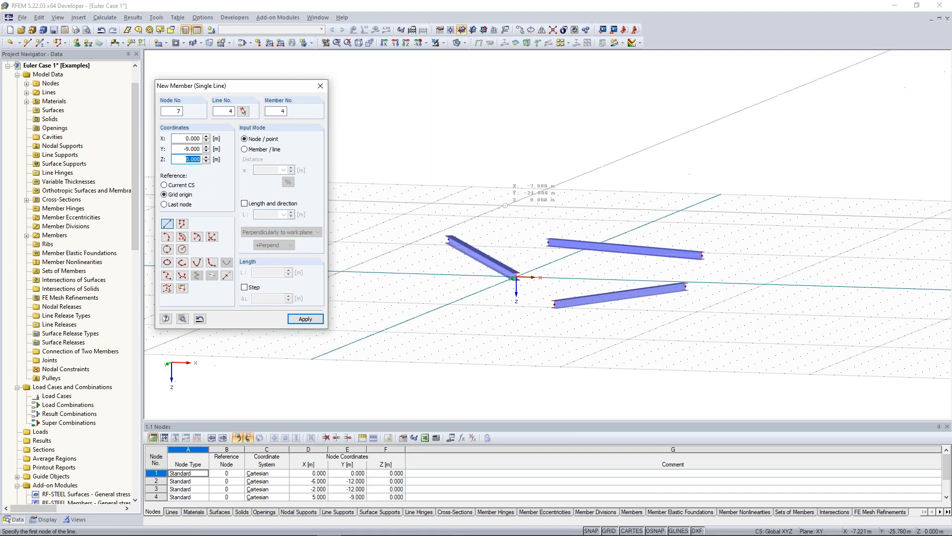
pyautogui.press('Escape')
pyautogui.moveTo(414, 187); pyautogui.dragTo(736, 338)
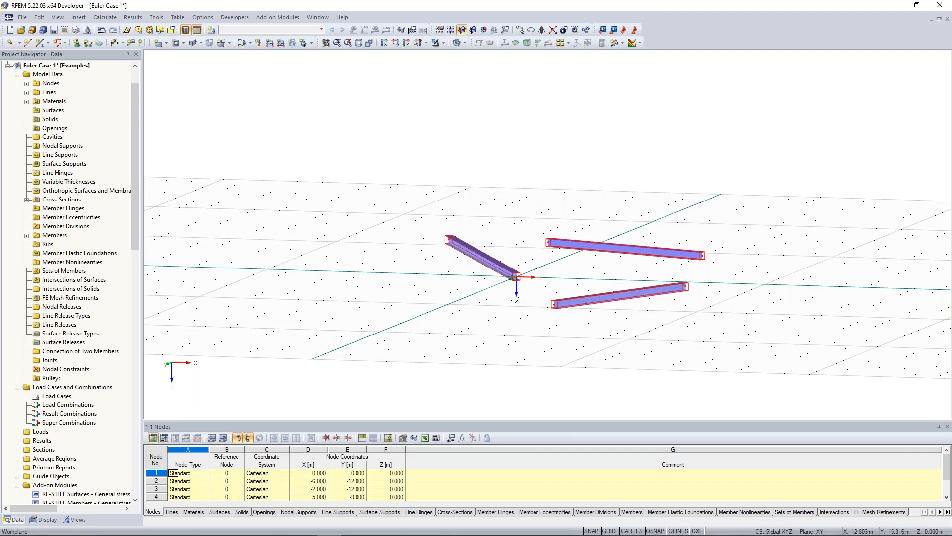
pyautogui.press('Delete')
# Draw a vertical HEB 300 beam member upward from the origin using the XZ work plane
pyautogui.keyDown('ctrl'); pyautogui.moveTo(448, 174); pyautogui.dragTo(424, 182, button='middle'); pyautogui.keyUp('ctrl')
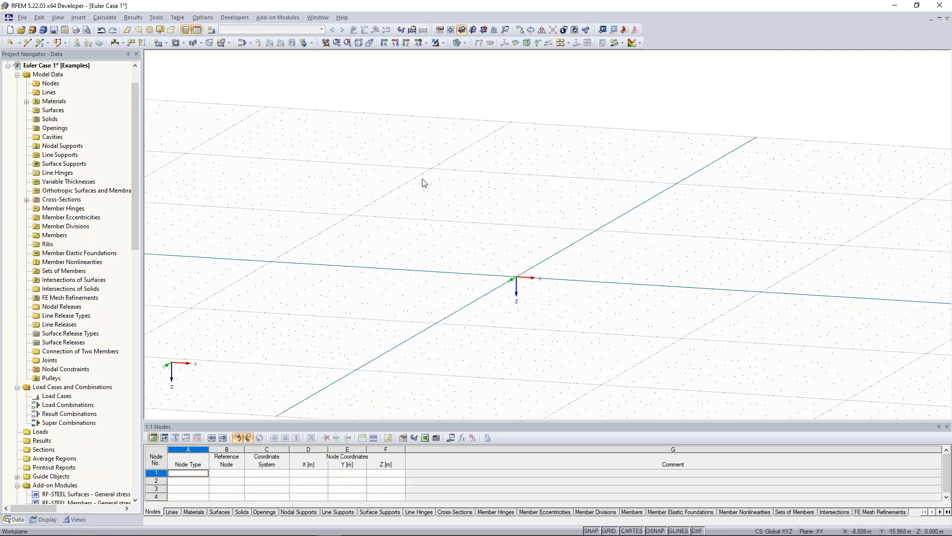
pyautogui.click(41, 43)
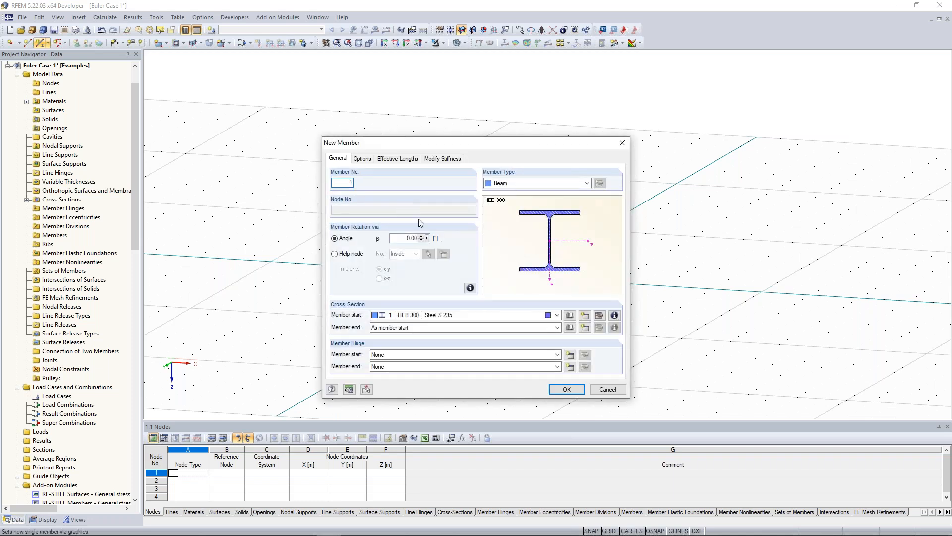
pyautogui.press('Return')
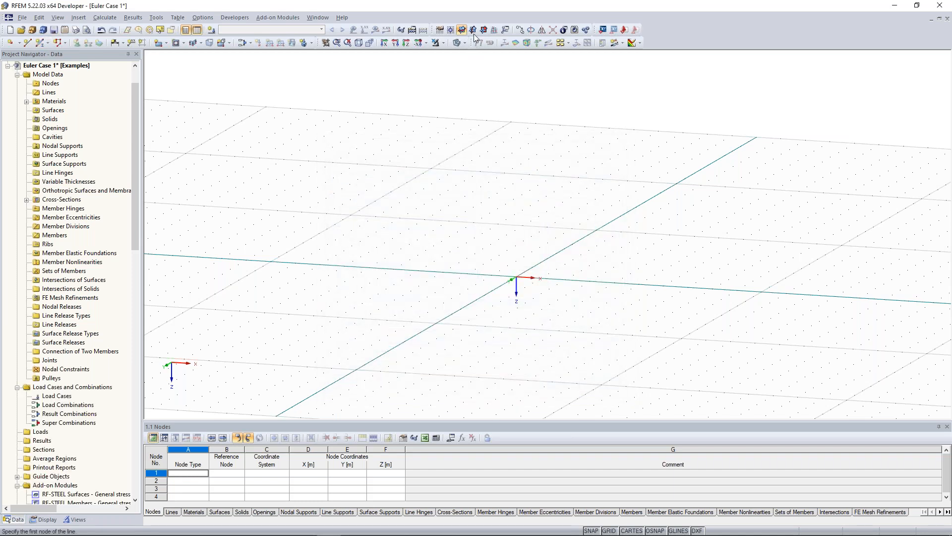
pyautogui.click(484, 31)
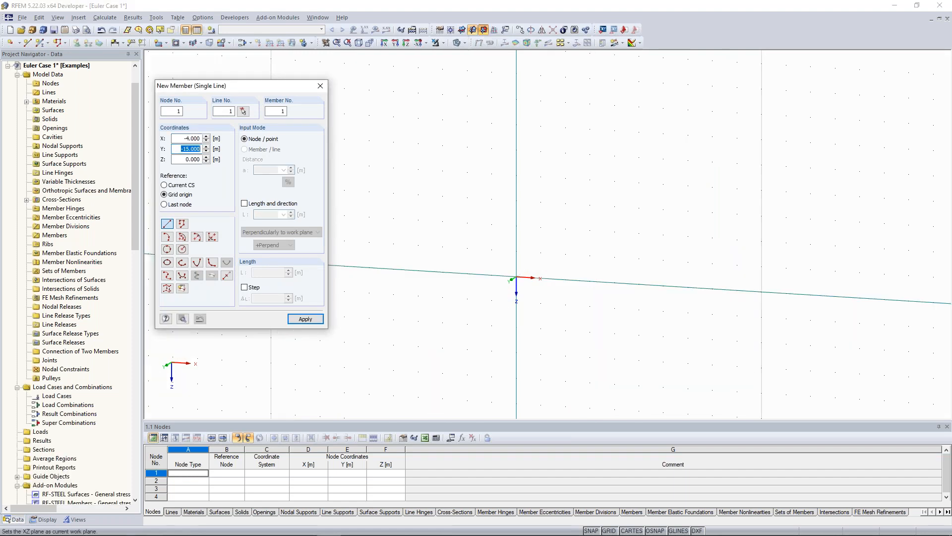
pyautogui.click(517, 277)
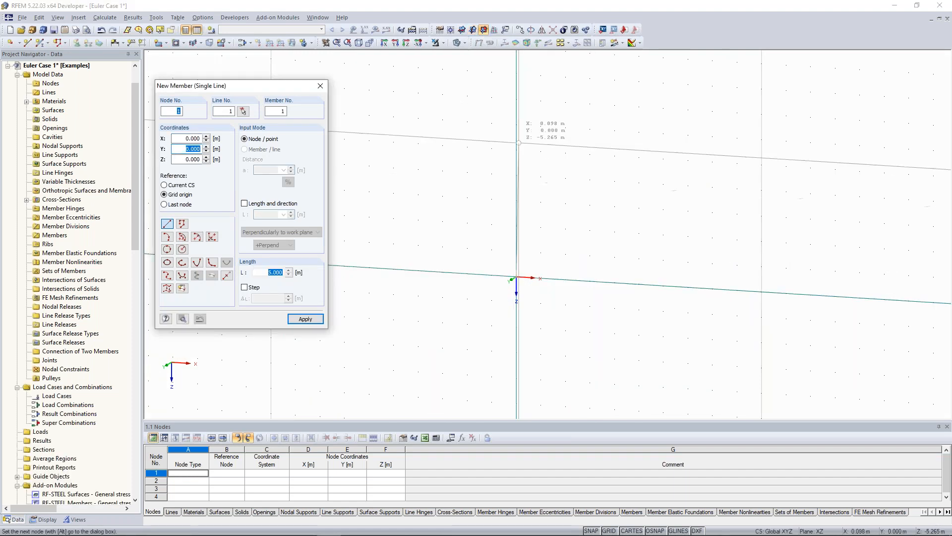
pyautogui.click(516, 124)
pyautogui.keyDown('ctrl'); pyautogui.moveTo(583, 199); pyautogui.dragTo(680, 196, button='middle'); pyautogui.keyUp('ctrl')
pyautogui.keyDown('ctrl'); pyautogui.moveTo(717, 194); pyautogui.dragTo(576, 198, button='middle'); pyautogui.keyUp('ctrl')
# Delete the vertical member and make XY the current work plane again
pyautogui.press('Escape')
pyautogui.moveTo(467, 104); pyautogui.dragTo(603, 305)
pyautogui.press('Delete')
pyautogui.click(462, 30)
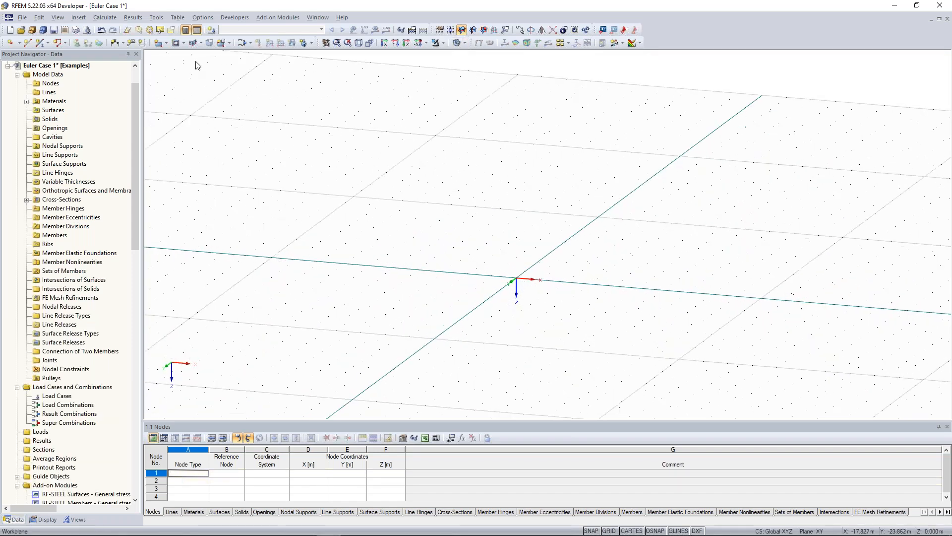
# Start a new HEB 300 beam member defined by length and direction, perpendicular to the work plane and 10 m long
pyautogui.click(39, 43)
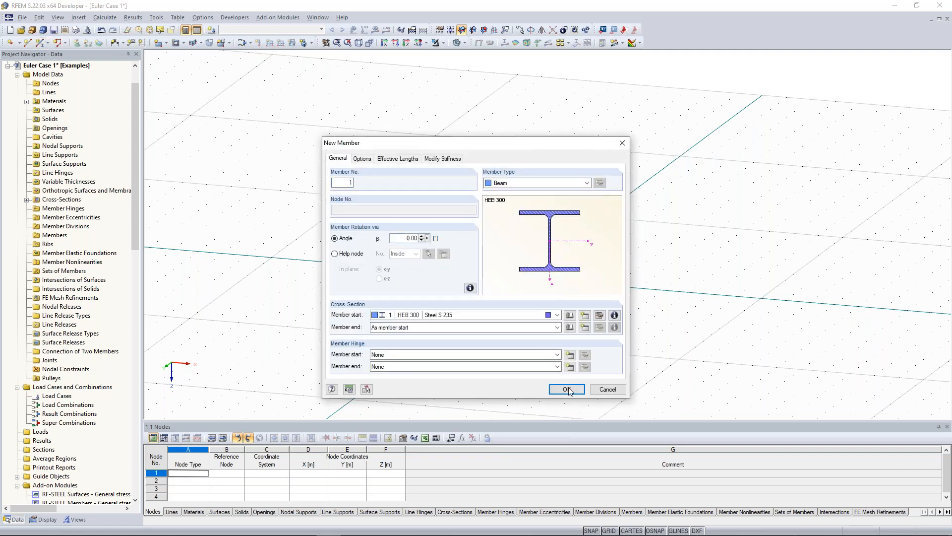
pyautogui.click(567, 389)
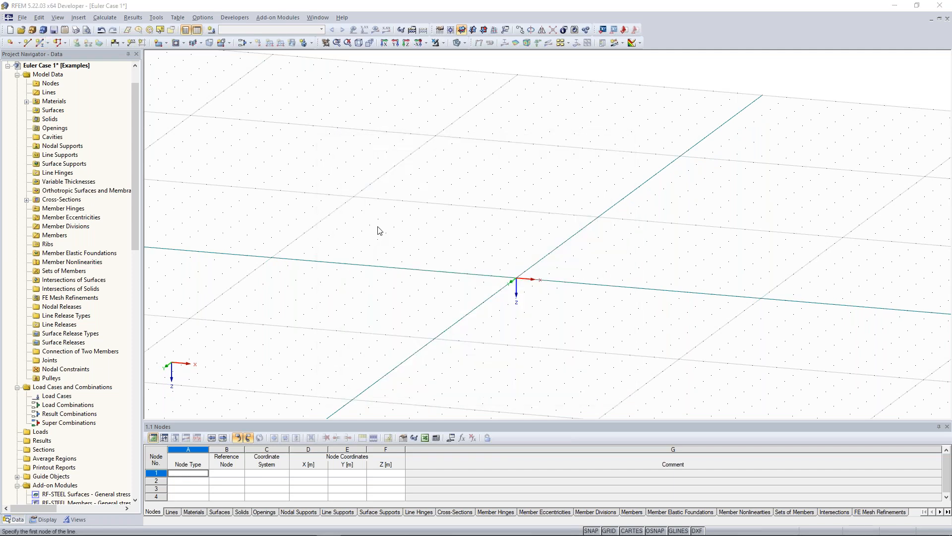
pyautogui.click(271, 204)
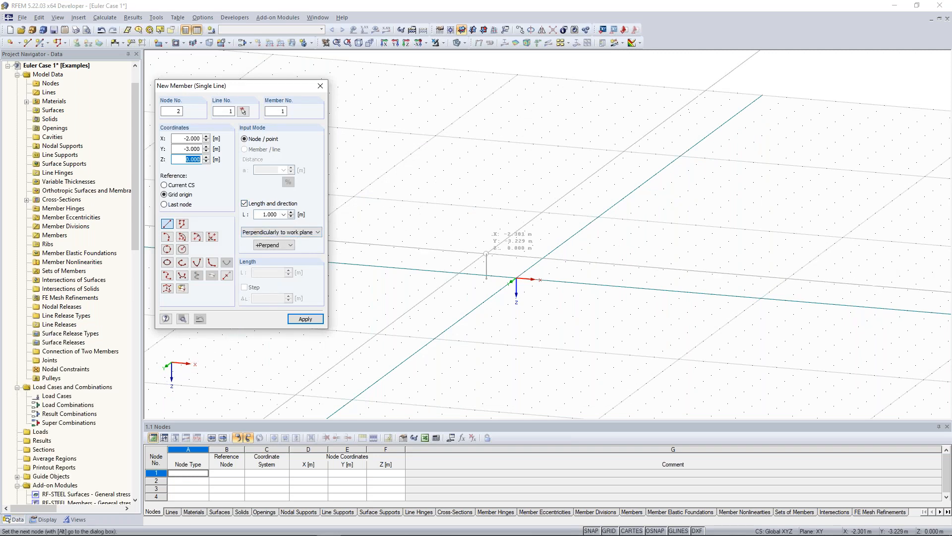
pyautogui.click(308, 235)
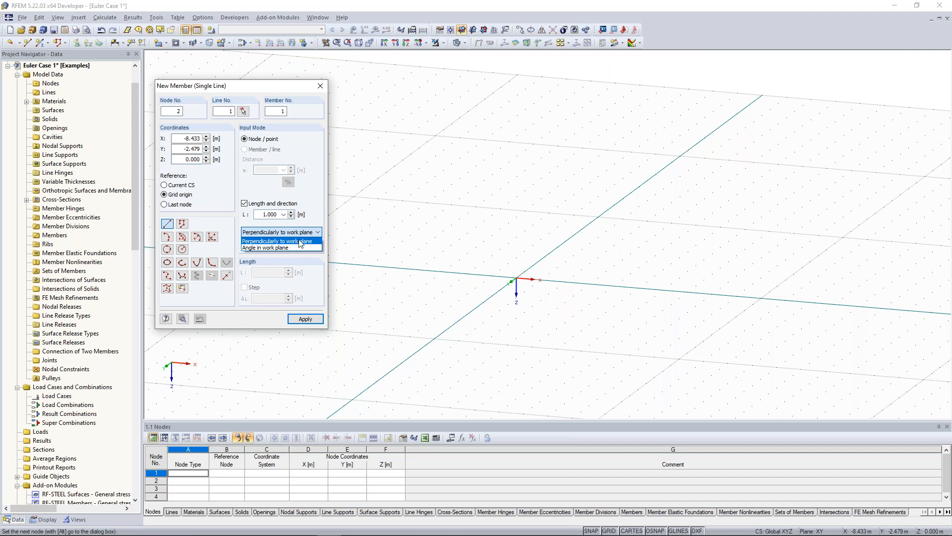
pyautogui.click(303, 242)
pyautogui.write('10')
pyautogui.click(269, 215)
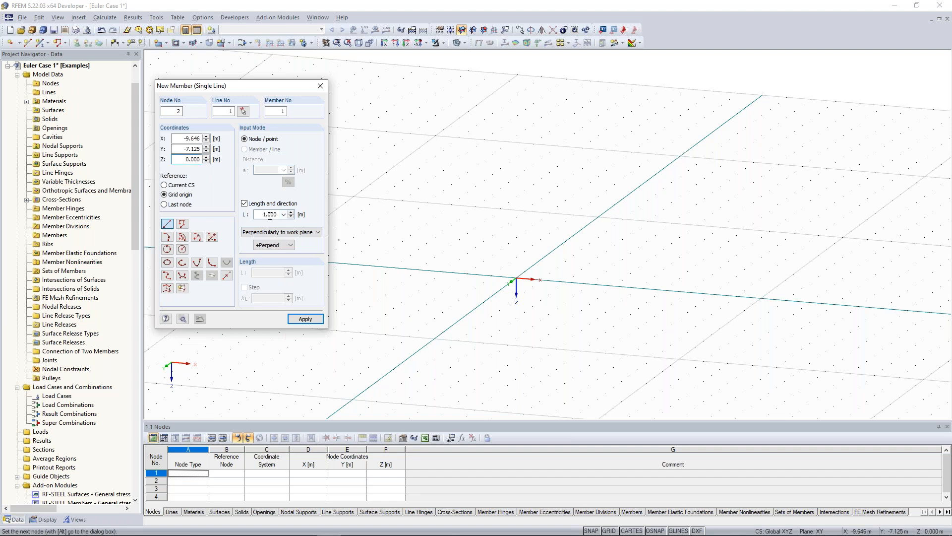
pyautogui.doubleClick(261, 215)
pyautogui.write('1')
pyautogui.scroll(-3, 502, 226)
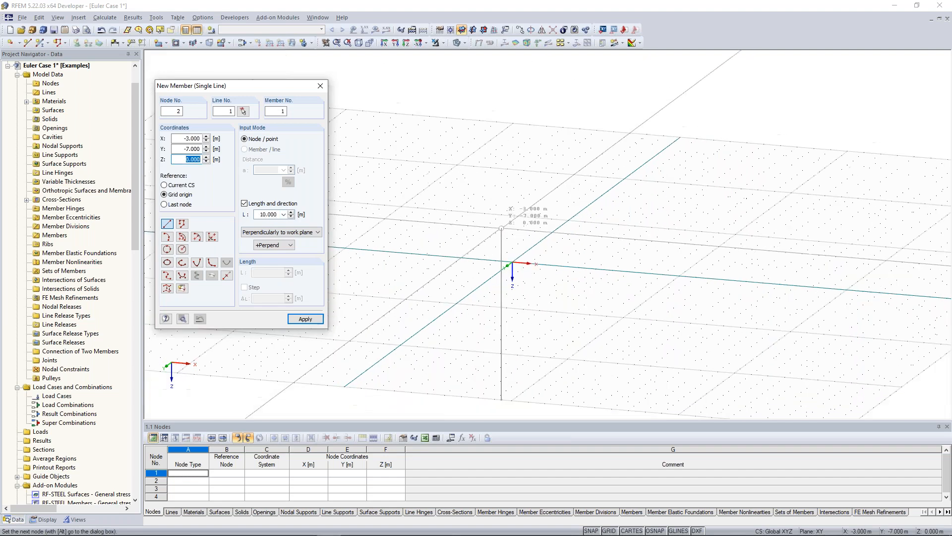
pyautogui.scroll(3, 513, 250)
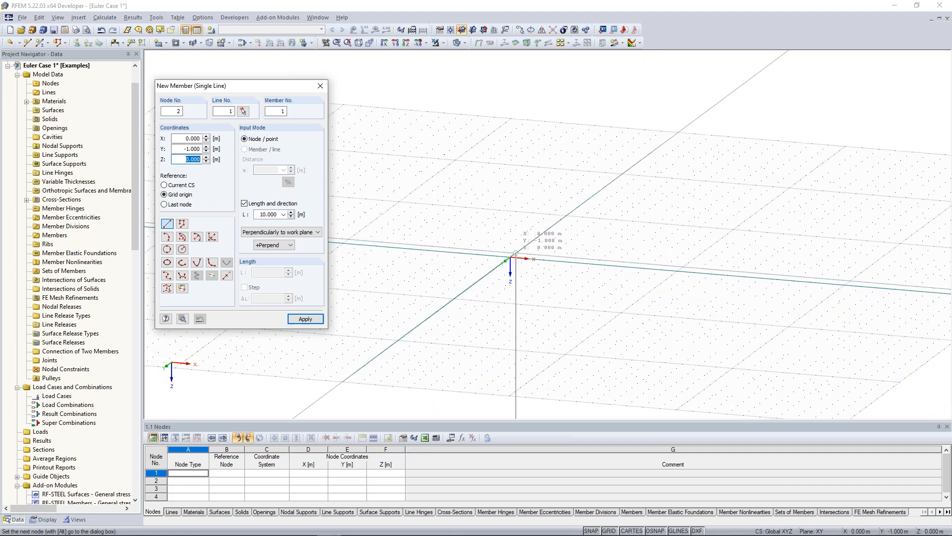
# Set the member direction to -Perpend and place the member at the origin, ending member placement
pyautogui.click(285, 245)
pyautogui.click(282, 261)
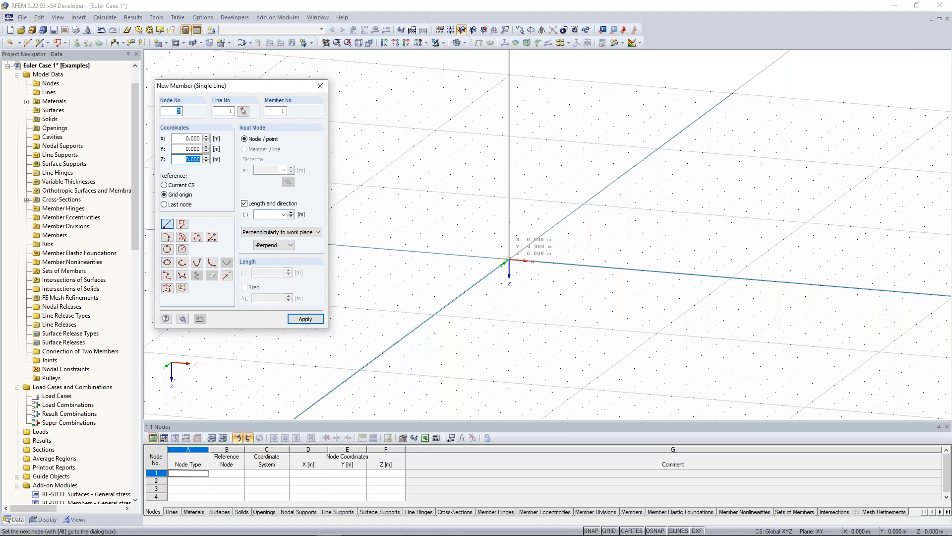
pyautogui.click(509, 259)
pyautogui.press('Escape')
# Assign a rigid nodal support to the column's base node at the origin
pyautogui.scroll(-4, 571, 173)
pyautogui.keyDown('ctrl'); pyautogui.moveTo(579, 216); pyautogui.dragTo(542, 221, button='middle'); pyautogui.keyUp('ctrl')
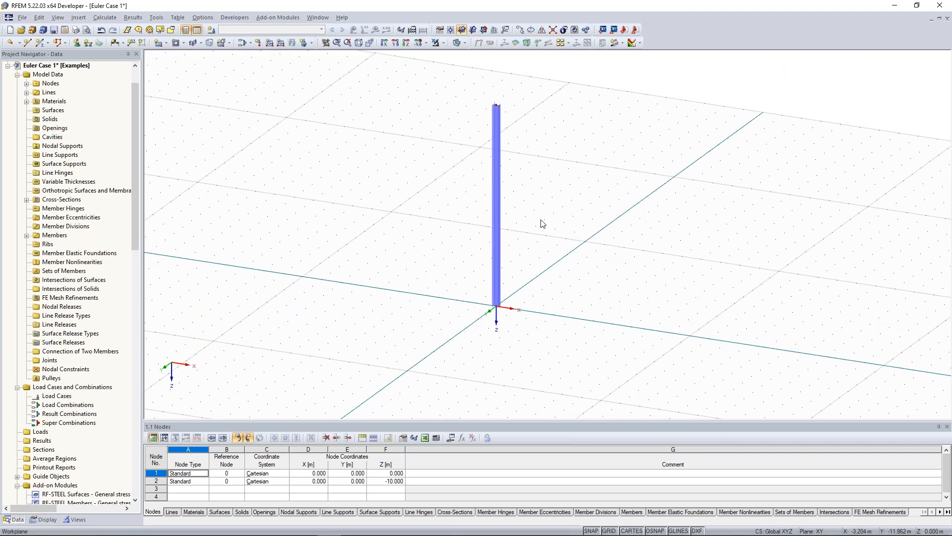
pyautogui.keyDown('ctrl'); pyautogui.moveTo(590, 240); pyautogui.dragTo(599, 219, button='middle'); pyautogui.keyUp('ctrl')
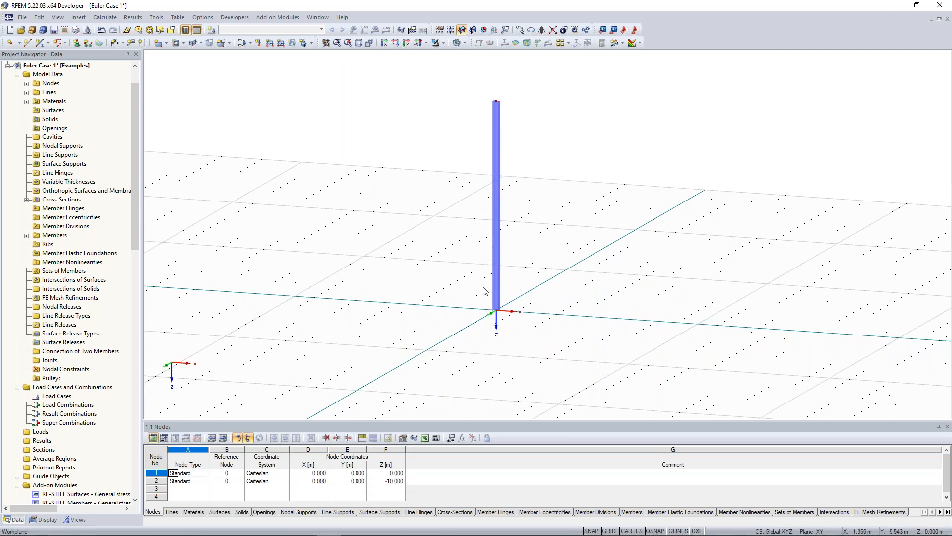
pyautogui.keyDown('ctrl'); pyautogui.moveTo(463, 298); pyautogui.dragTo(429, 283, button='middle'); pyautogui.keyUp('ctrl')
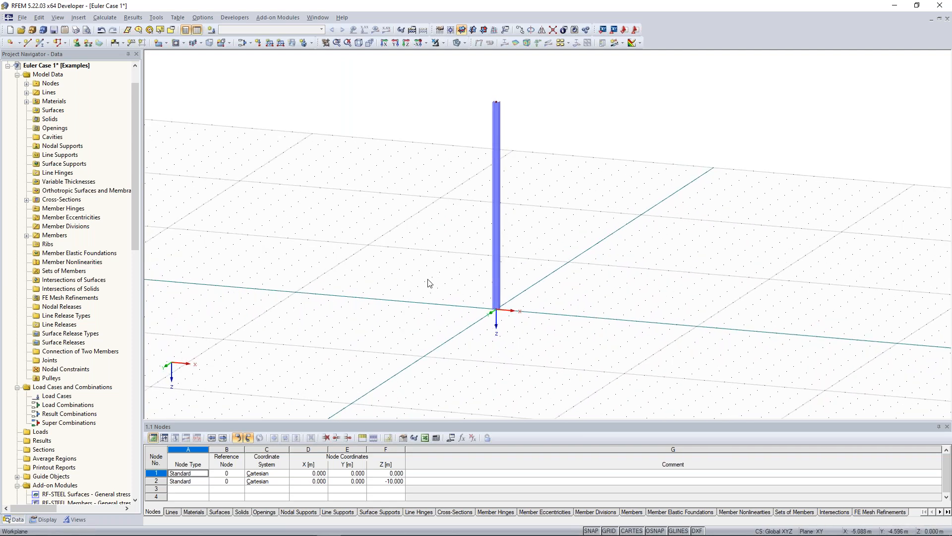
pyautogui.moveTo(434, 275); pyautogui.dragTo(548, 340)
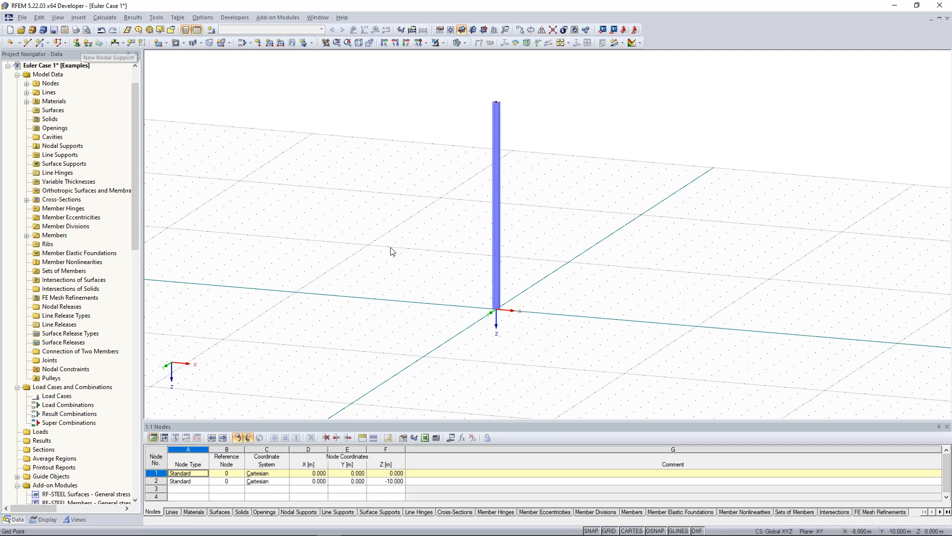
pyautogui.moveTo(382, 232); pyautogui.dragTo(604, 353)
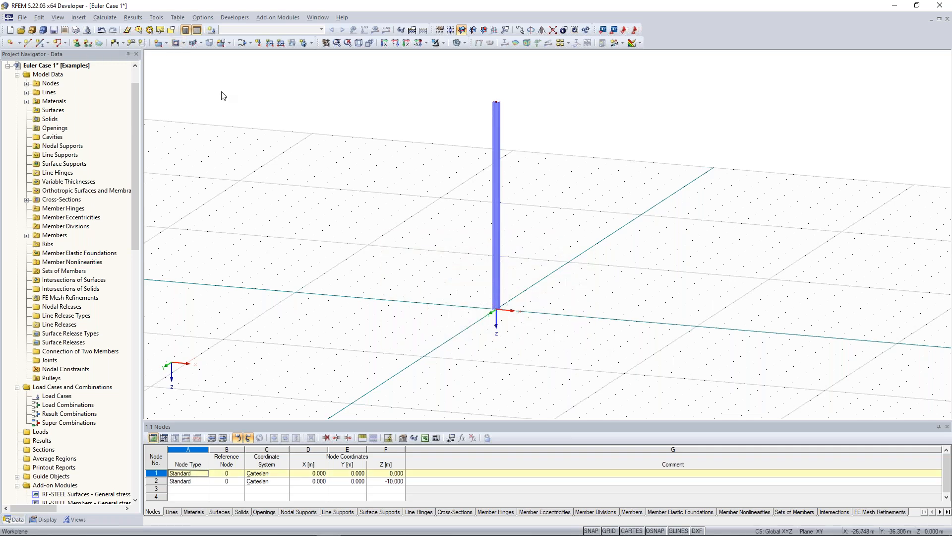
pyautogui.click(77, 43)
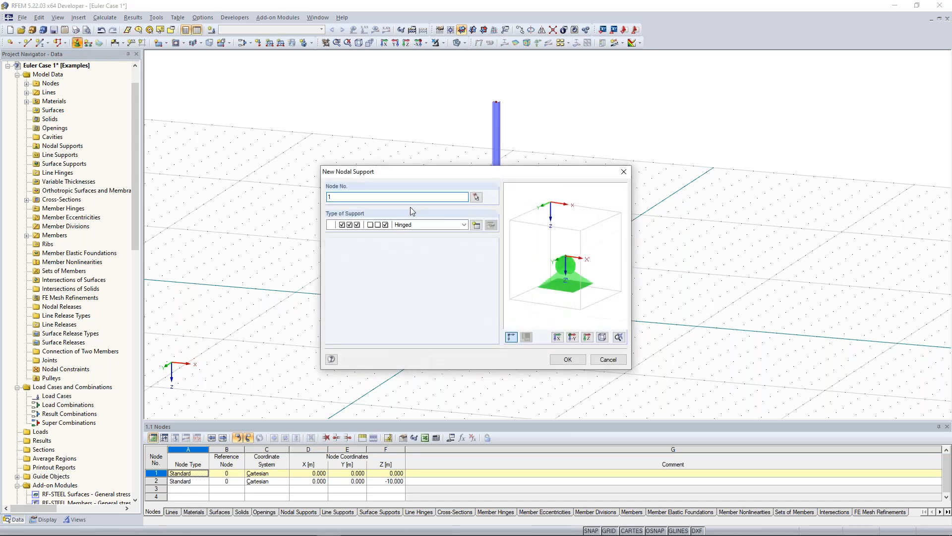
pyautogui.click(462, 227)
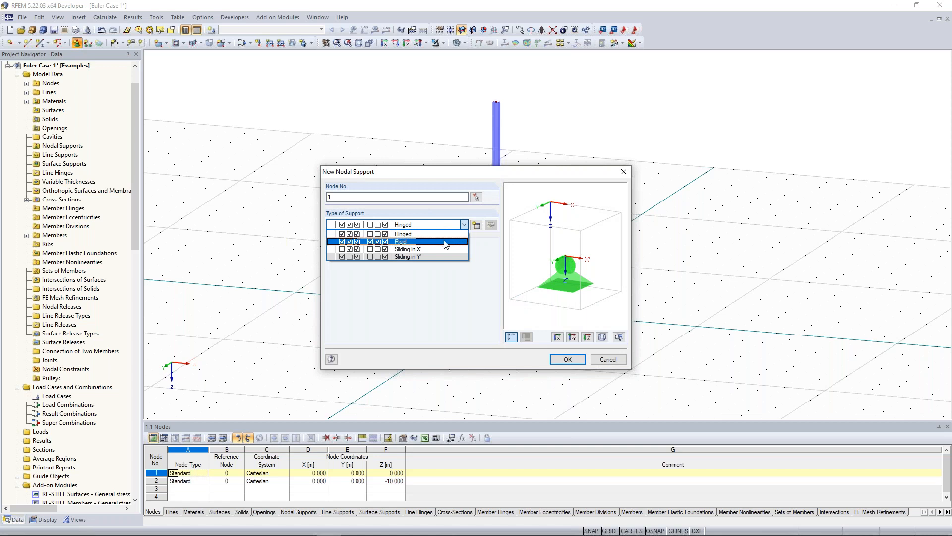
pyautogui.click(445, 242)
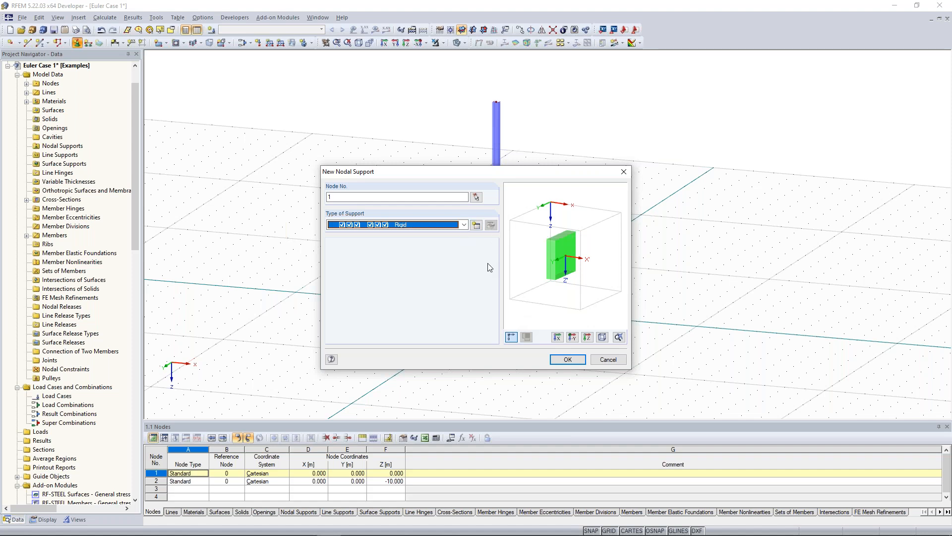
pyautogui.click(568, 361)
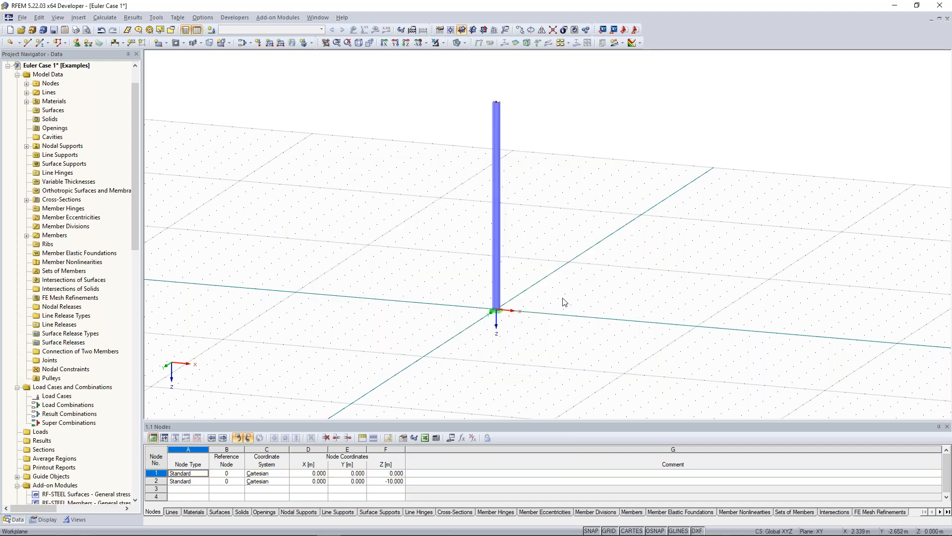
pyautogui.keyDown('ctrl'); pyautogui.moveTo(562, 298); pyautogui.dragTo(544, 309, button='middle'); pyautogui.keyUp('ctrl')
pyautogui.scroll(1, 450, 250)
pyautogui.scroll(-1, 450, 247)
pyautogui.moveTo(451, 252); pyautogui.dragTo(442, 263, button='middle')
pyautogui.moveTo(427, 227); pyautogui.dragTo(427, 239, button='middle')
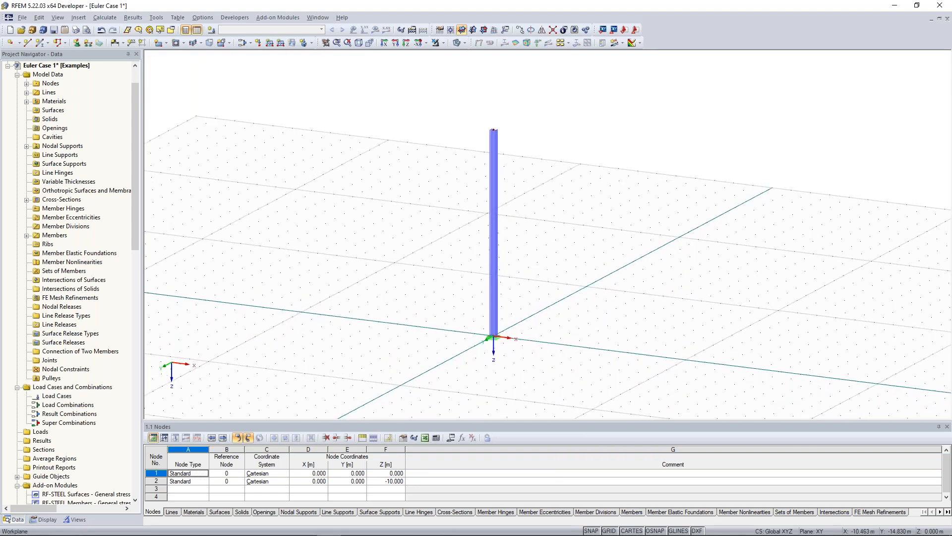
pyautogui.moveTo(425, 188); pyautogui.dragTo(420, 195, button='middle')
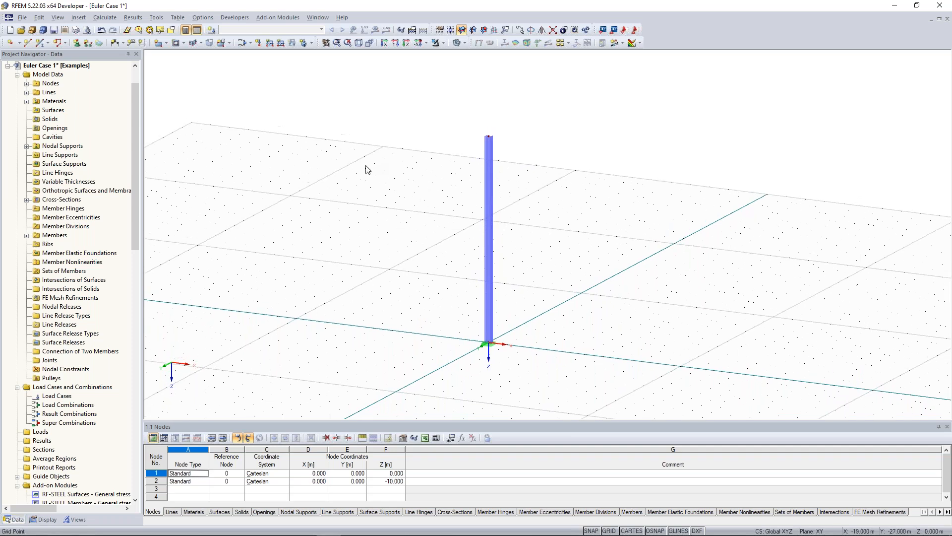
pyautogui.moveTo(432, 93); pyautogui.dragTo(547, 152)
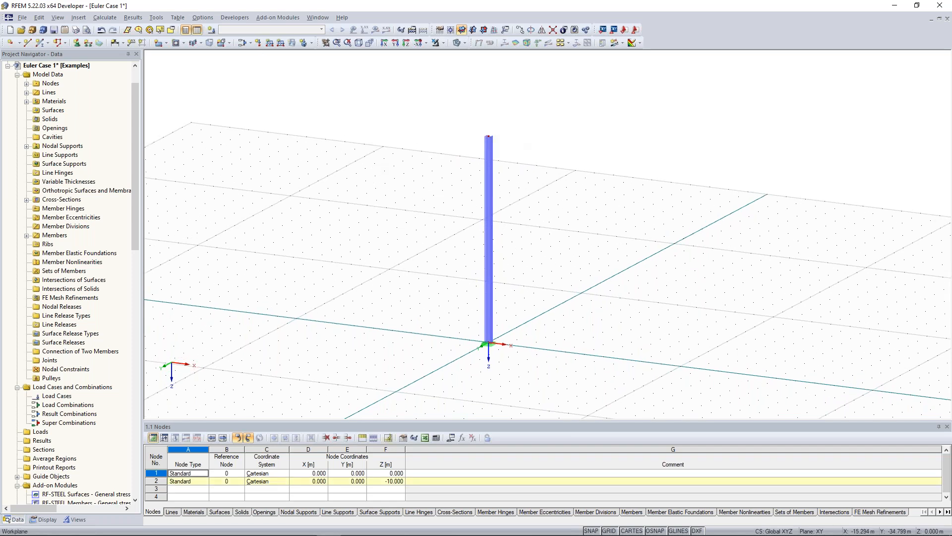
# Create a permanent load case LC1 with the description "test" and its self-weight deactivated
pyautogui.click(215, 34)
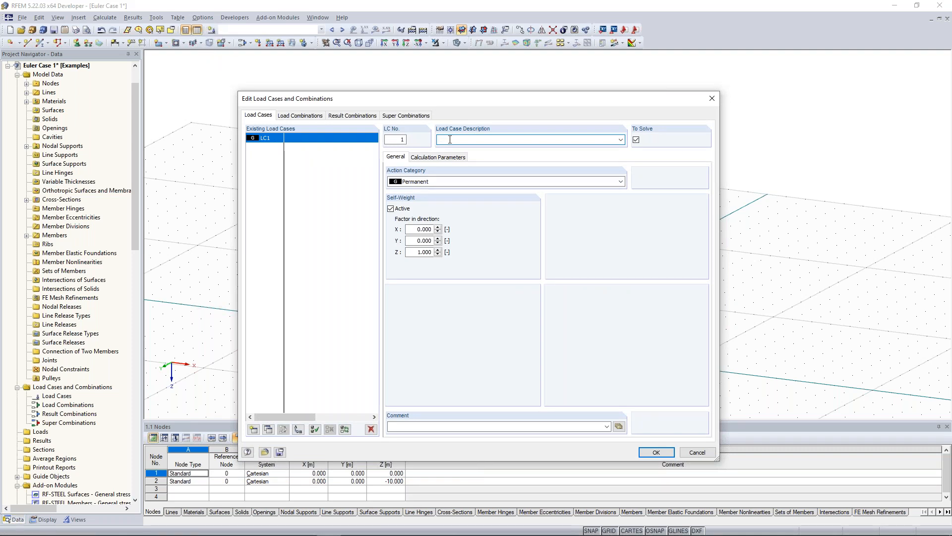
pyautogui.write('test')
pyautogui.click(403, 211)
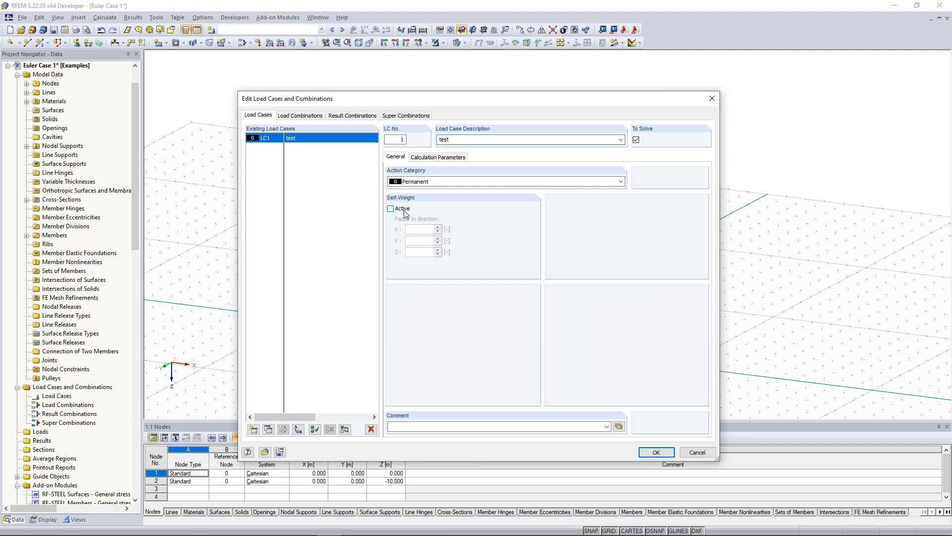
pyautogui.doubleClick(445, 139)
pyautogui.click(658, 452)
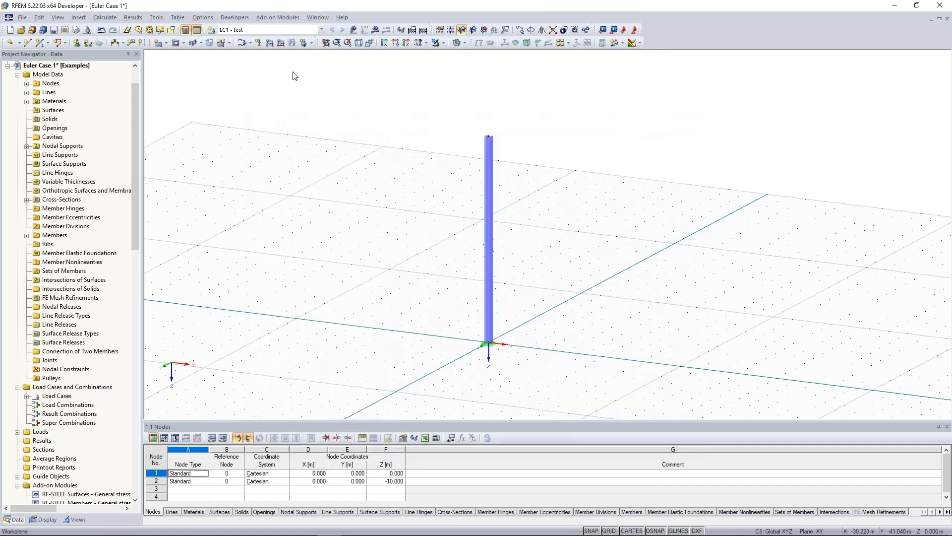
# Apply a nodal load with force components PX 20 kN and PZ 100 kN to the column's top node
pyautogui.scroll(2, 440, 178)
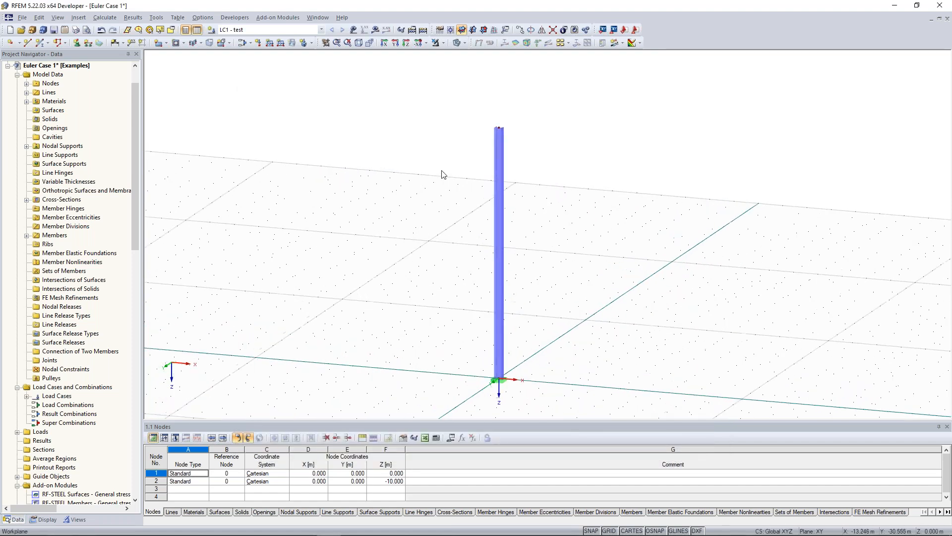
pyautogui.click(258, 43)
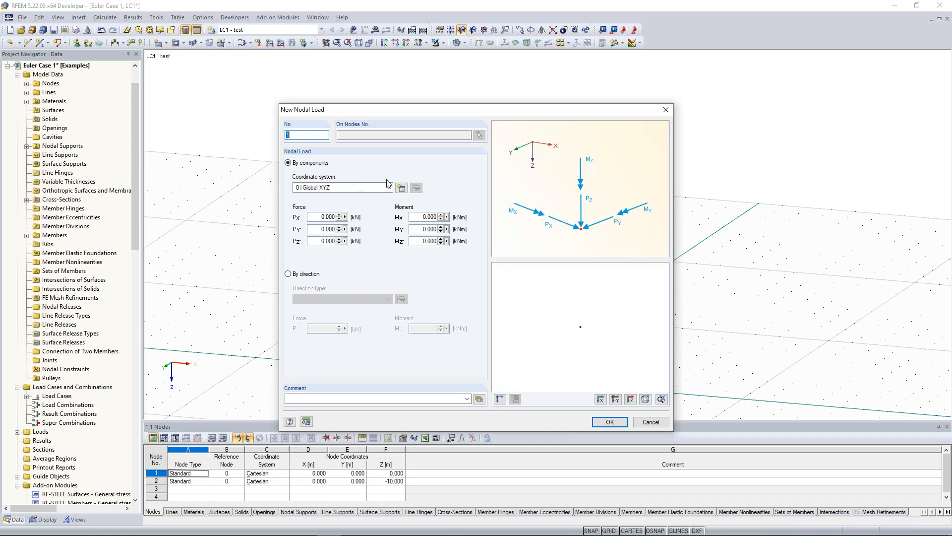
pyautogui.click(327, 241)
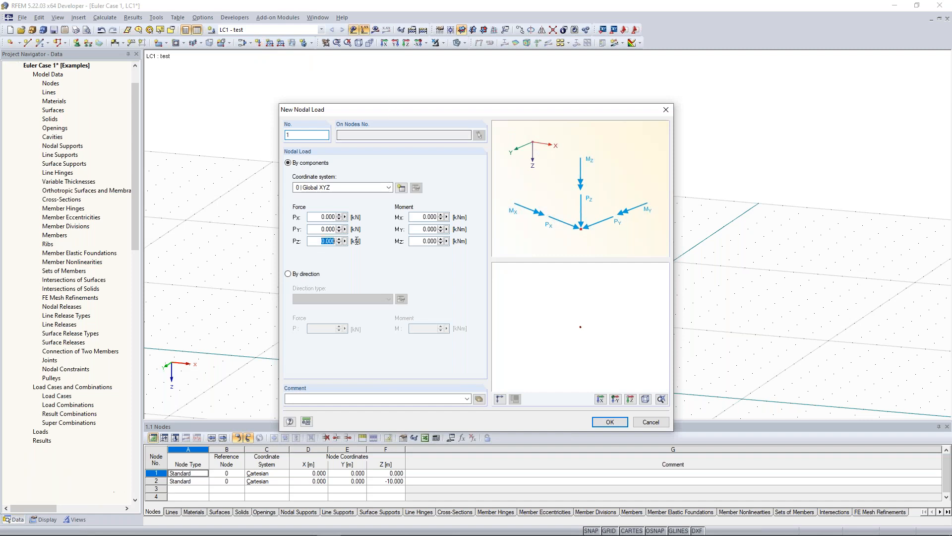
pyautogui.write('100')
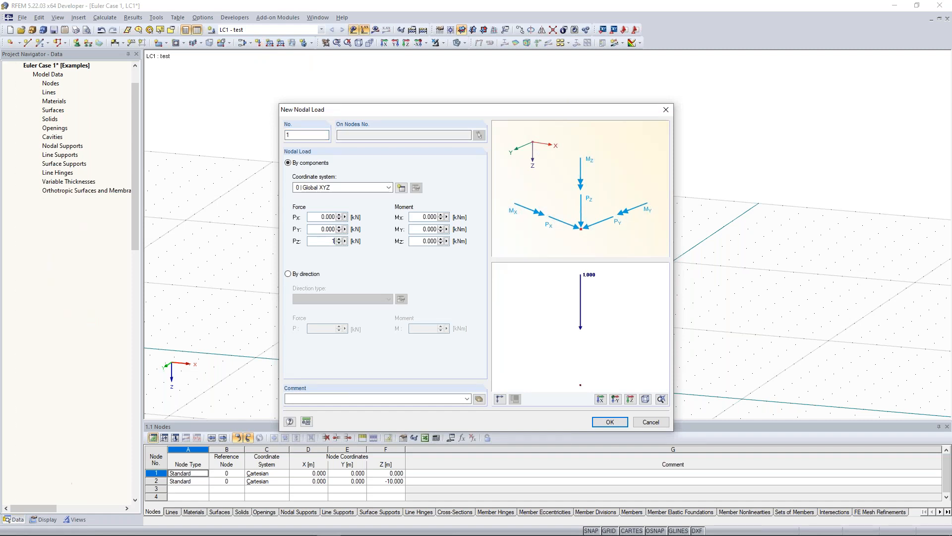
pyautogui.click(321, 217)
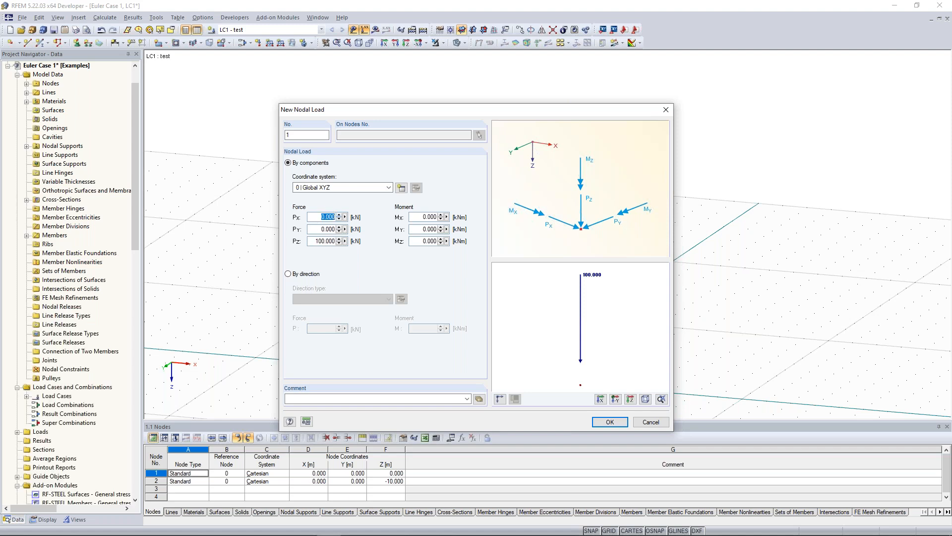
pyautogui.write('20')
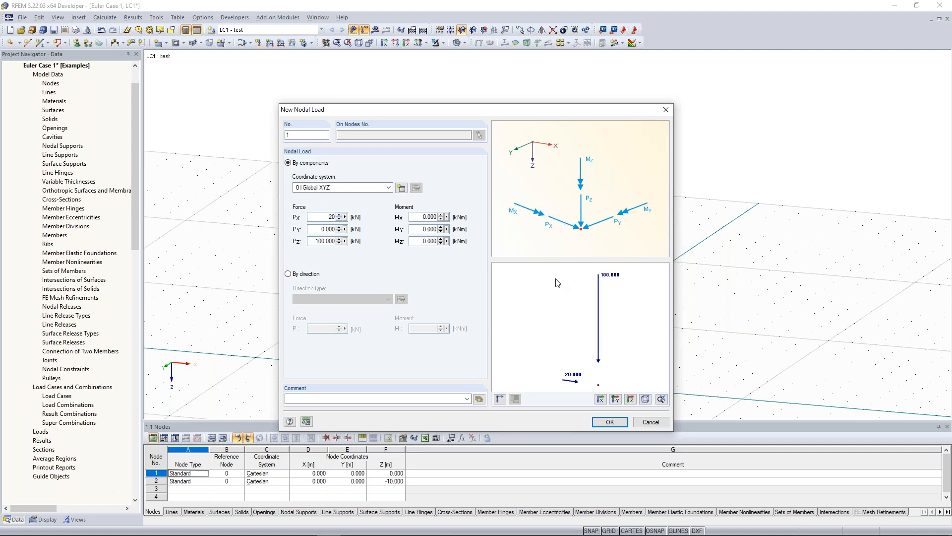
pyautogui.scroll(-1, 597, 331)
pyautogui.scroll(1, 596, 333)
pyautogui.moveTo(593, 337); pyautogui.dragTo(581, 321, button='middle')
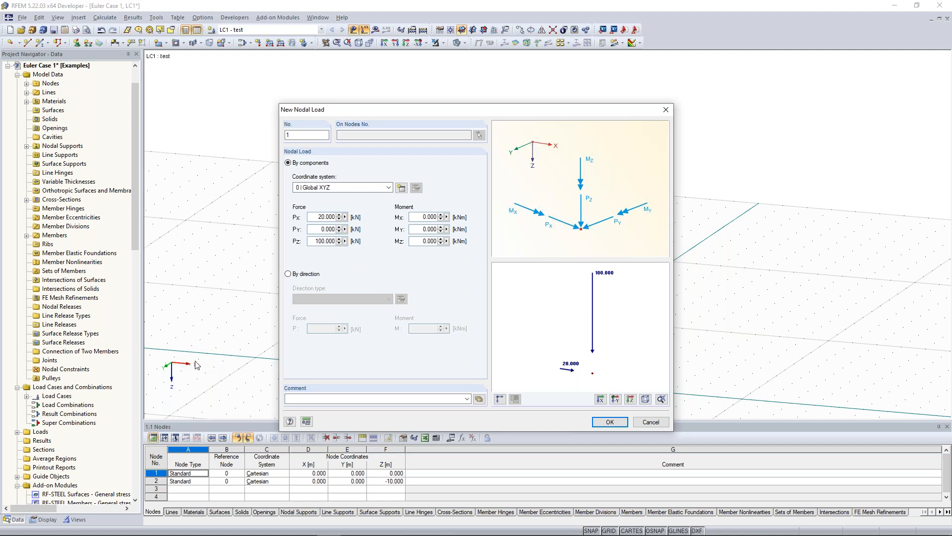
pyautogui.click(610, 422)
pyautogui.moveTo(464, 92); pyautogui.dragTo(538, 143)
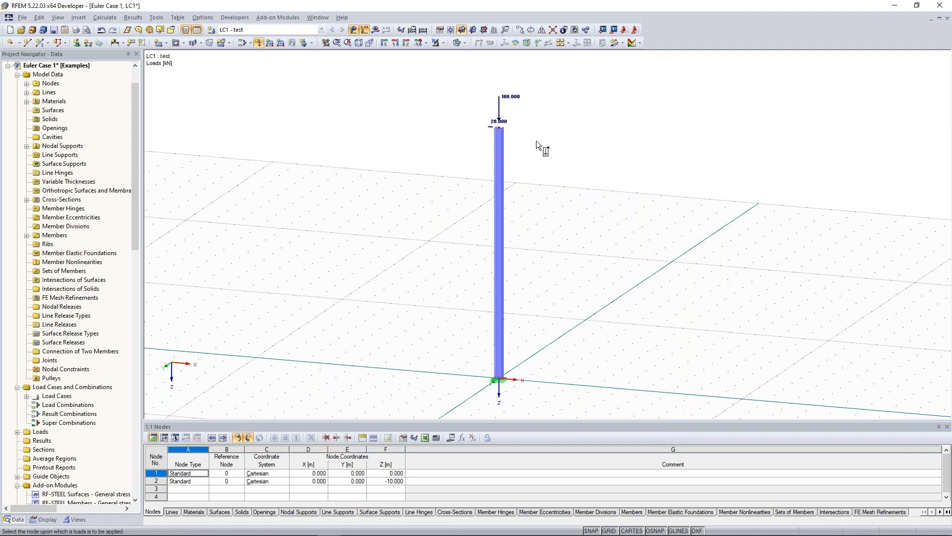
# Show the column in the reverse Y-direction and calculate load case LC1 to display its global deformations
pyautogui.keyDown('ctrl'); pyautogui.moveTo(566, 155); pyautogui.dragTo(591, 147, button='middle'); pyautogui.keyUp('ctrl')
pyautogui.scroll(1, 542, 171)
pyautogui.scroll(1, 543, 174)
pyautogui.moveTo(526, 170); pyautogui.dragTo(526, 93, button='middle')
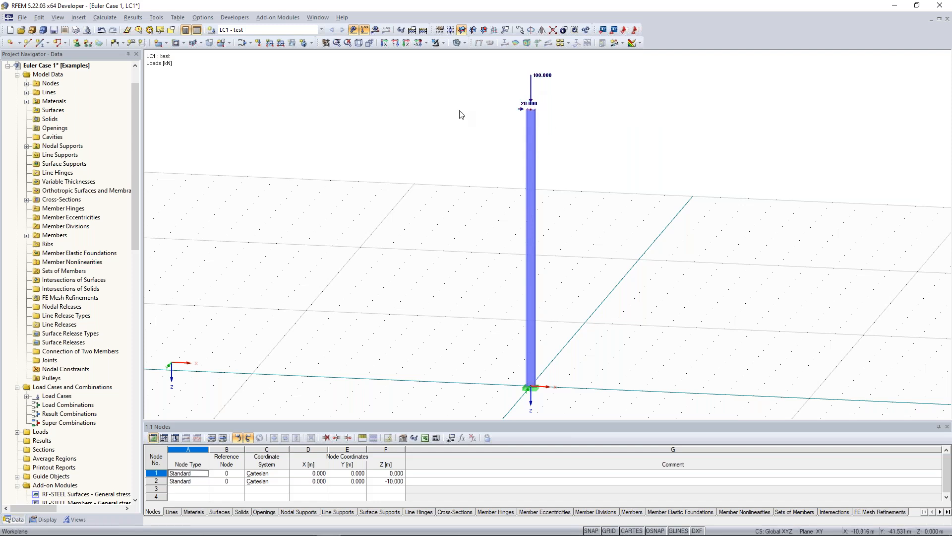
pyautogui.click(426, 44)
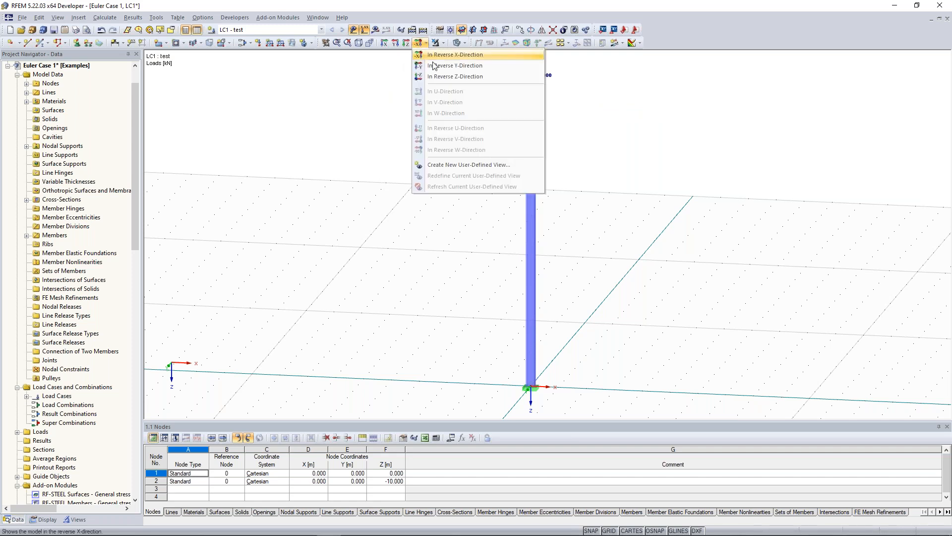
pyautogui.click(435, 66)
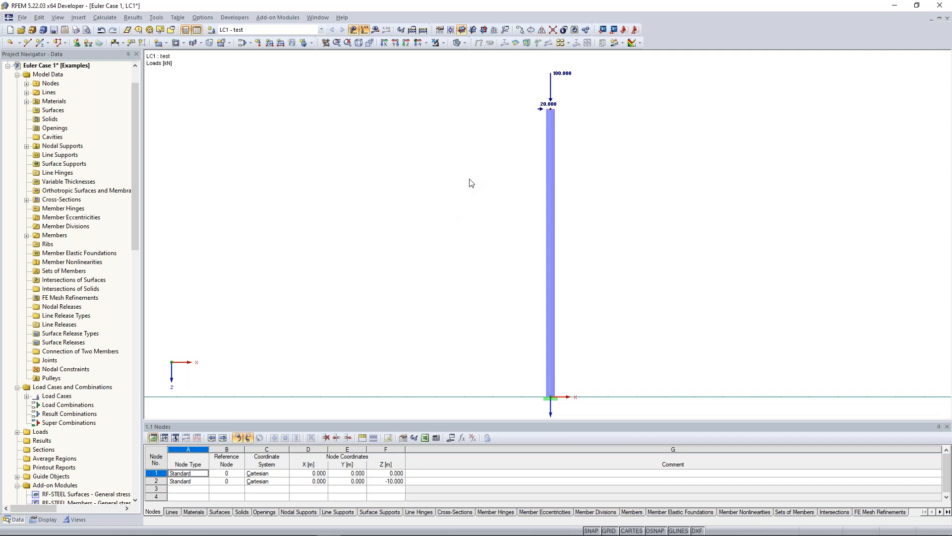
pyautogui.moveTo(468, 174); pyautogui.dragTo(435, 174, button='middle')
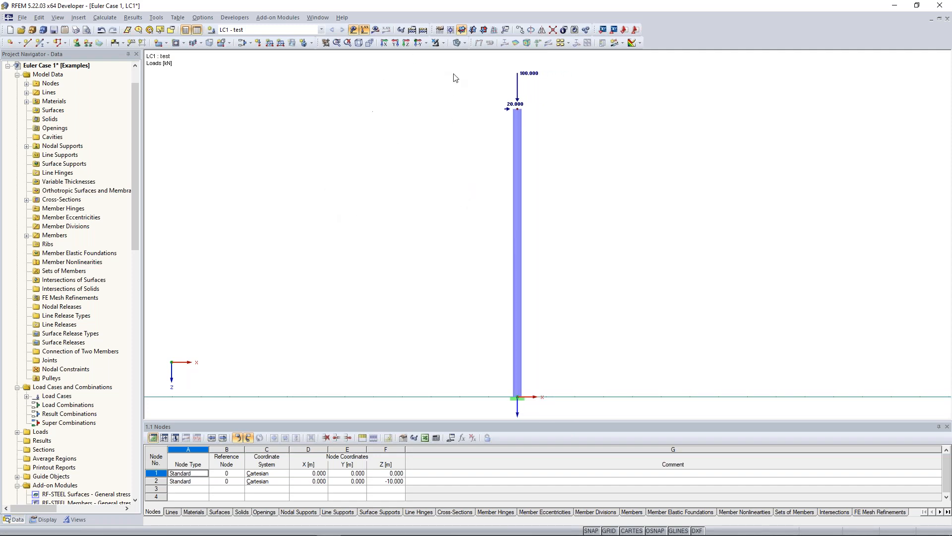
pyautogui.click(423, 31)
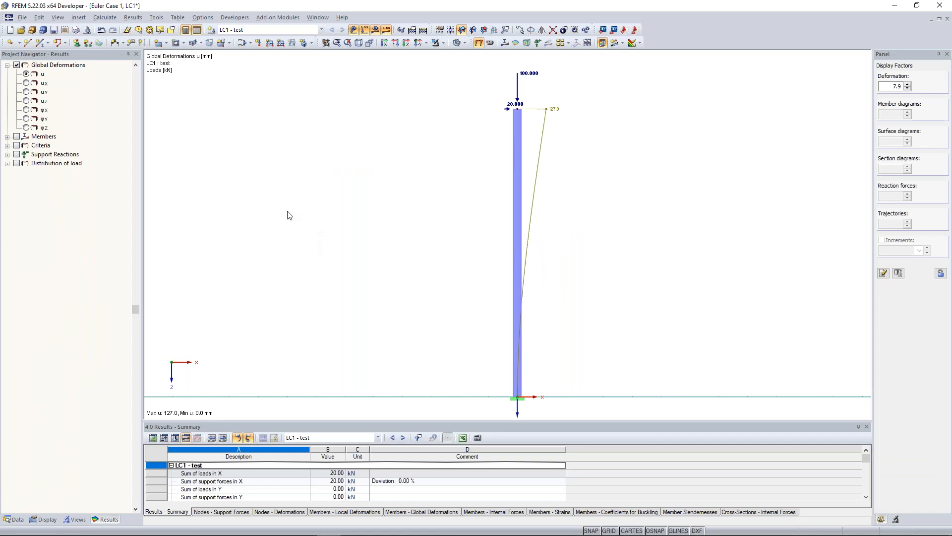
pyautogui.moveTo(354, 199); pyautogui.dragTo(326, 197, button='middle')
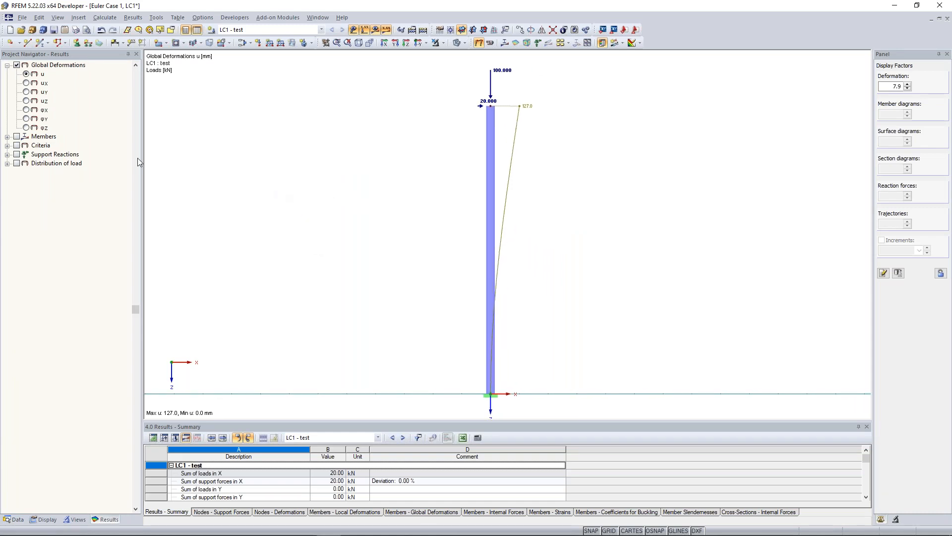
# Examine the column's internal forces My, N and Vz, followed by its global deformation uX
pyautogui.click(16, 136)
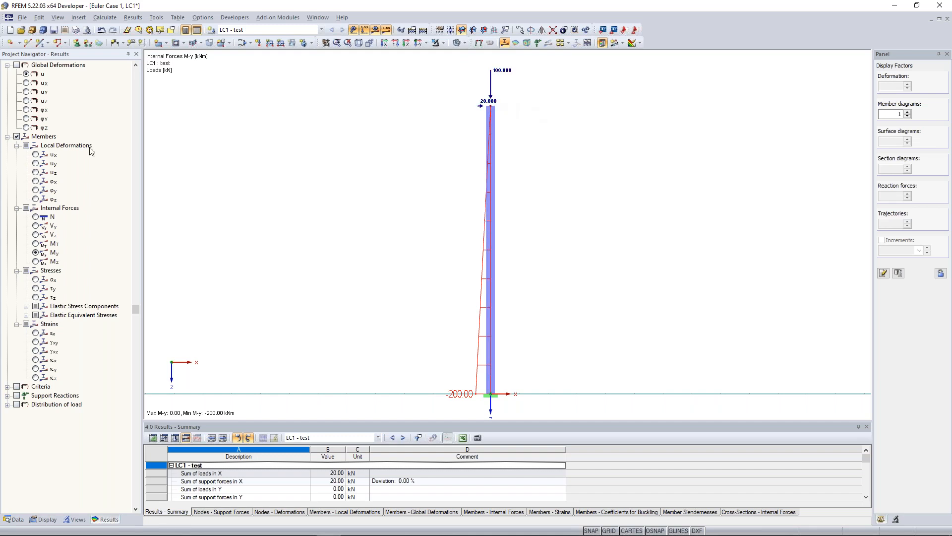
pyautogui.scroll(-1, 375, 198)
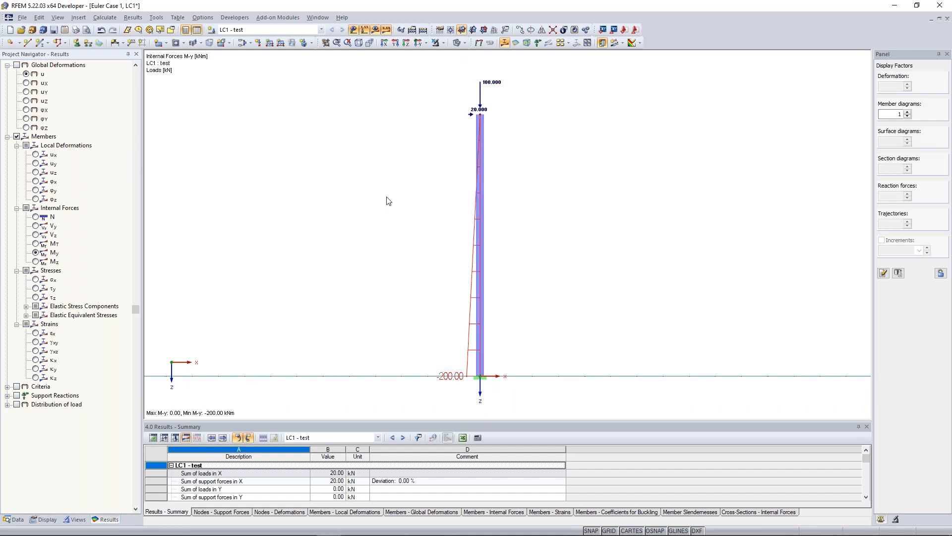
pyautogui.moveTo(386, 199); pyautogui.dragTo(388, 196, button='middle')
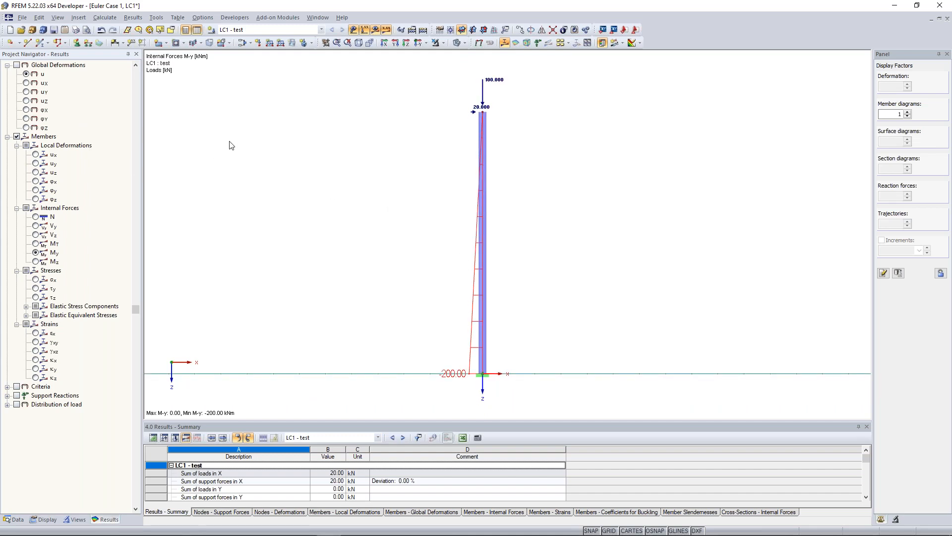
pyautogui.scroll(1, 466, 245)
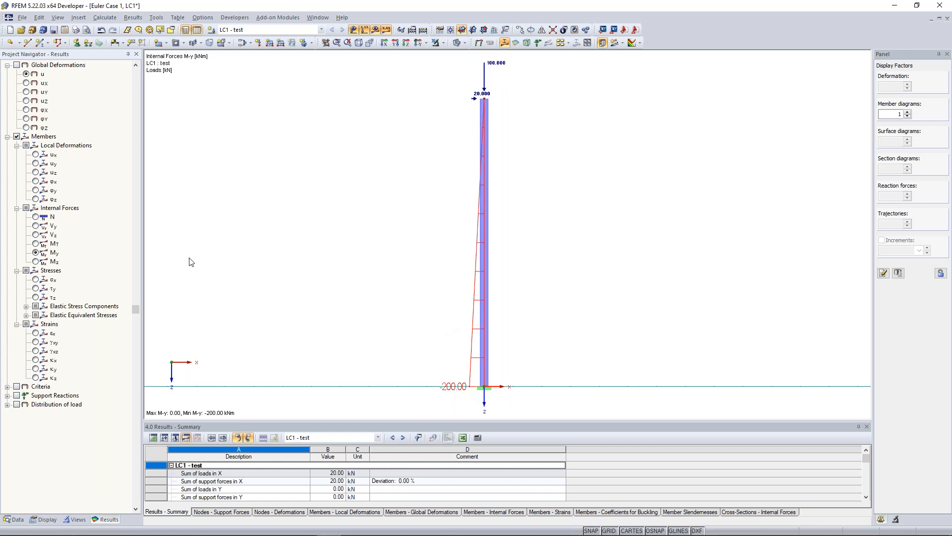
pyautogui.click(35, 216)
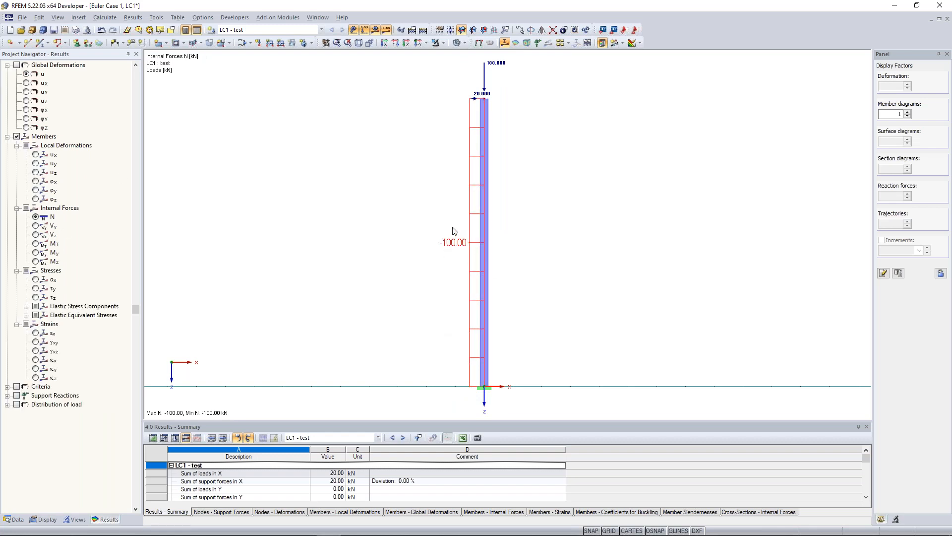
pyautogui.click(35, 235)
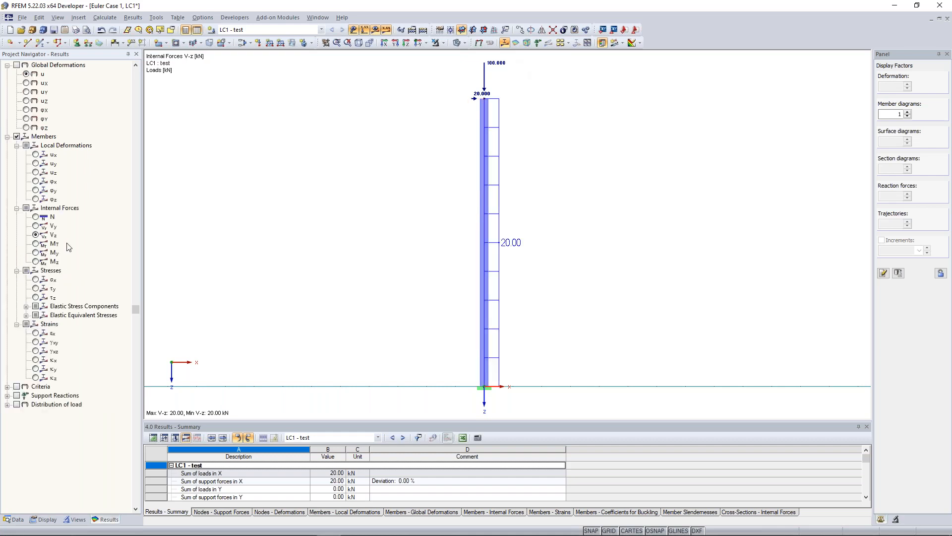
pyautogui.click(27, 83)
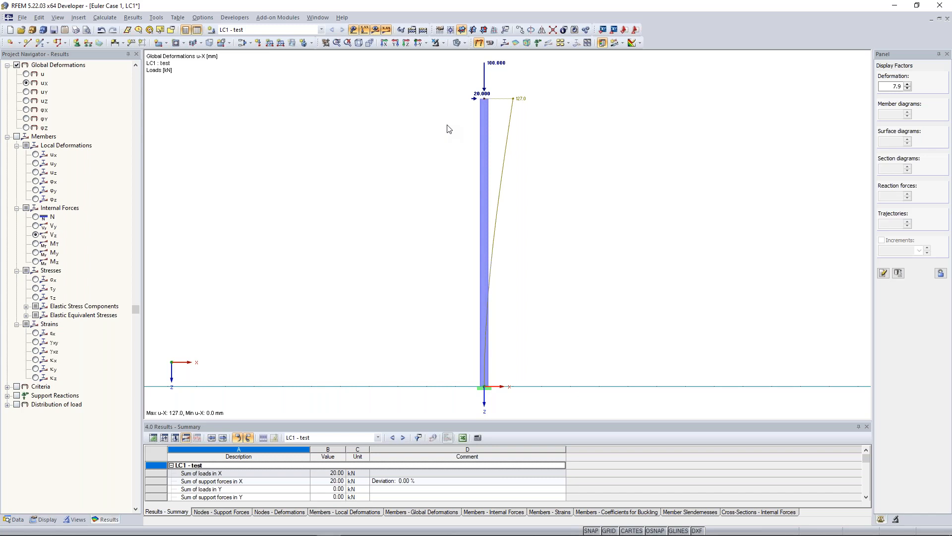
# Open the calculation parameters of load case LC1 in the load cases and combinations settings
pyautogui.click(251, 44)
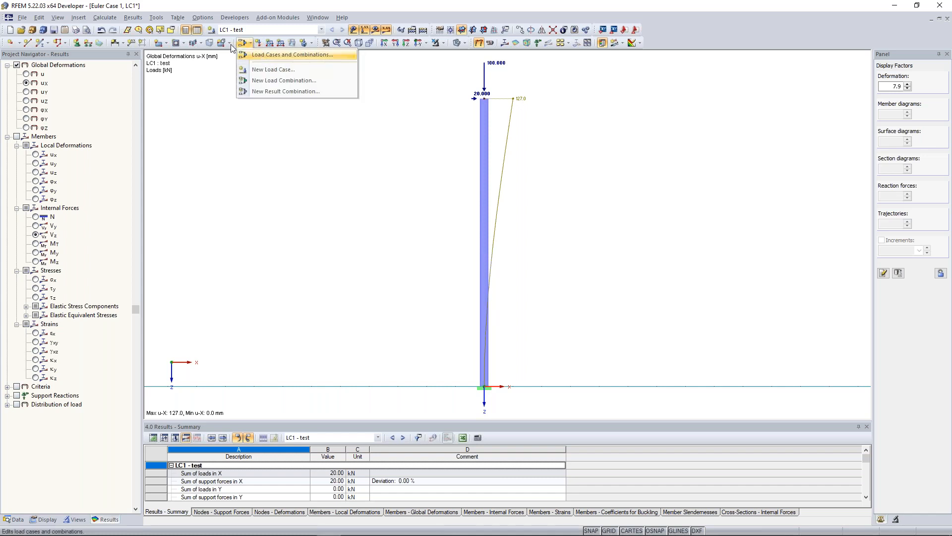
pyautogui.click(252, 47)
pyautogui.click(252, 46)
pyautogui.click(254, 48)
pyautogui.click(252, 45)
pyautogui.click(259, 57)
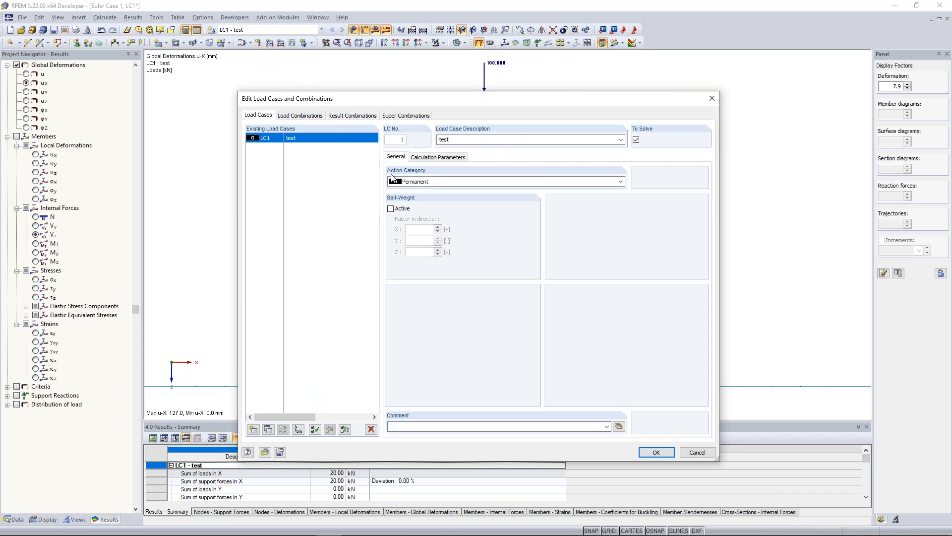
pyautogui.click(437, 157)
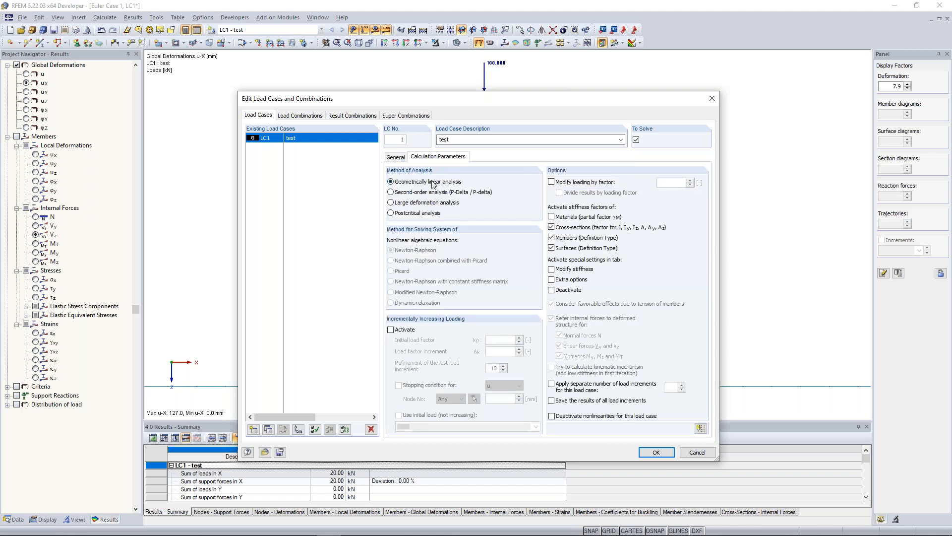
# Set load case LC1 to second-order analysis (P-Delta) and recalculate its results
pyautogui.moveTo(477, 103); pyautogui.dragTo(473, 174)
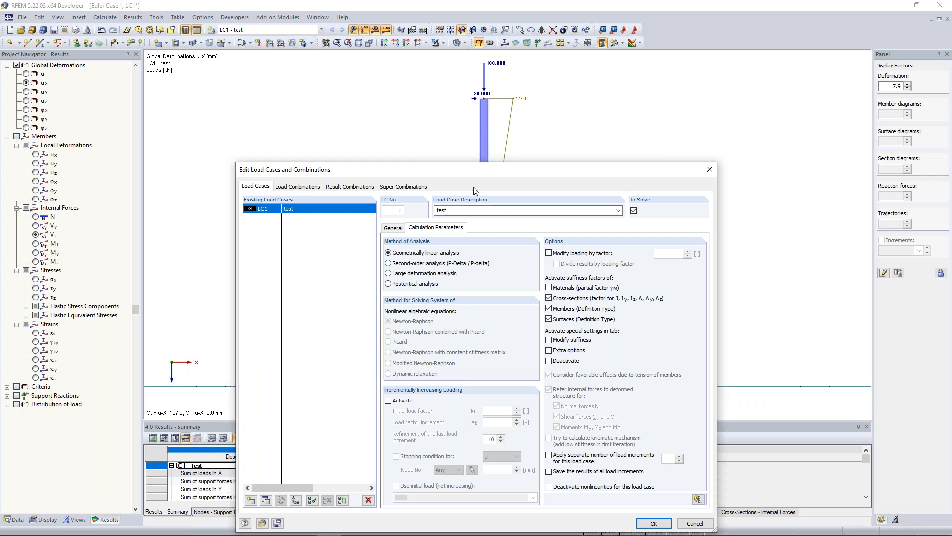
pyautogui.click(425, 264)
pyautogui.click(654, 523)
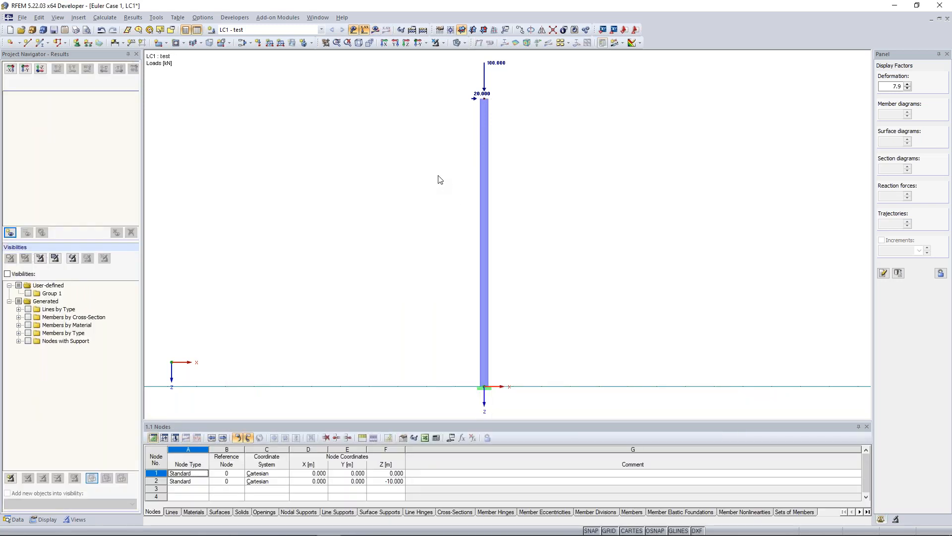
pyautogui.click(375, 30)
pyautogui.click(458, 288)
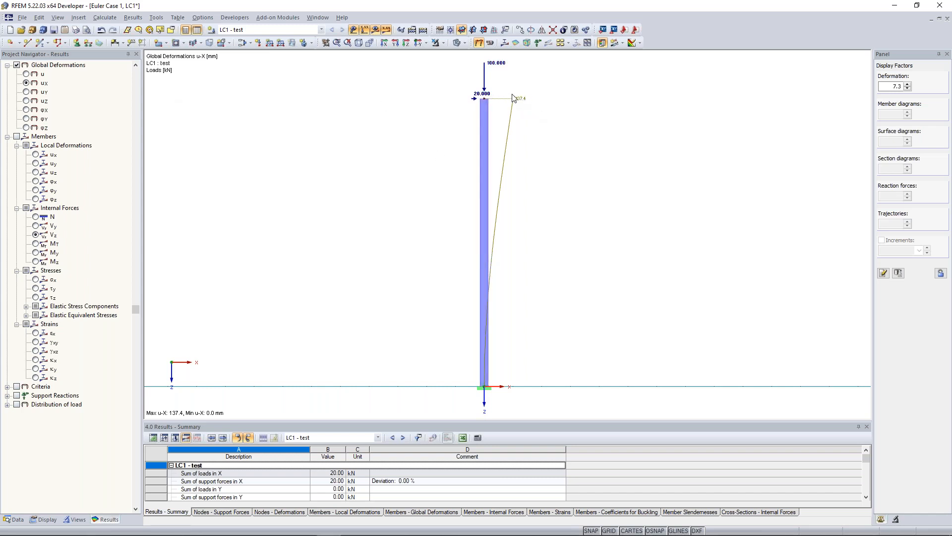
# Compare the column's global deformation u-X with its internal bending moment M-y for LC1
pyautogui.click(27, 83)
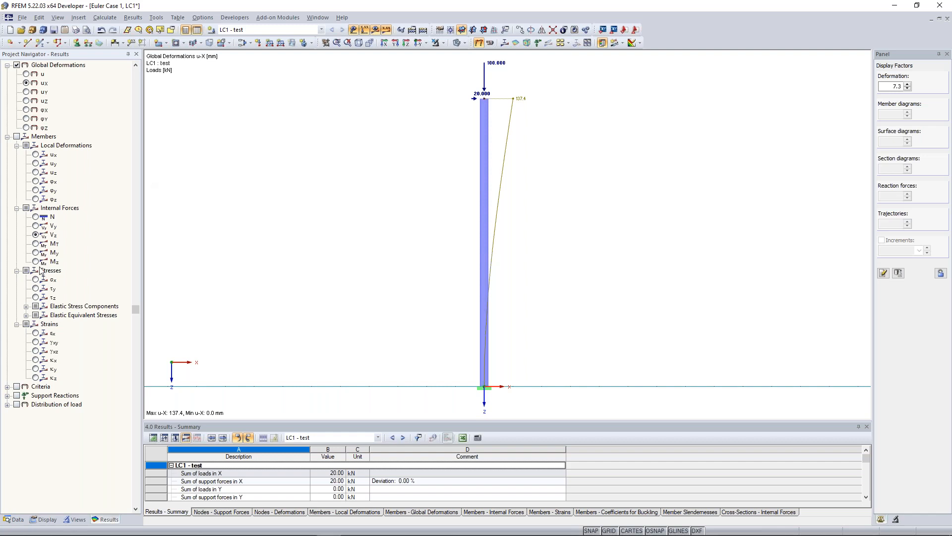
pyautogui.click(36, 253)
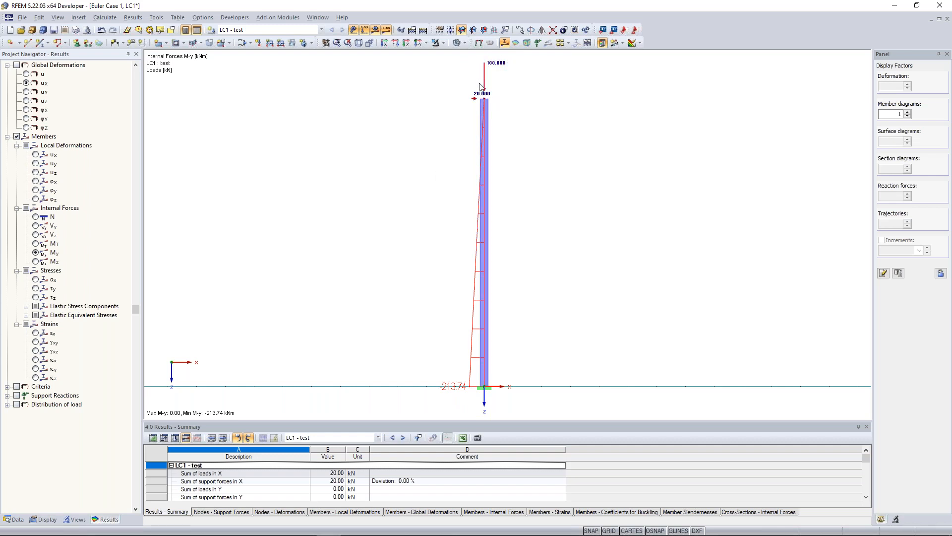
pyautogui.click(26, 82)
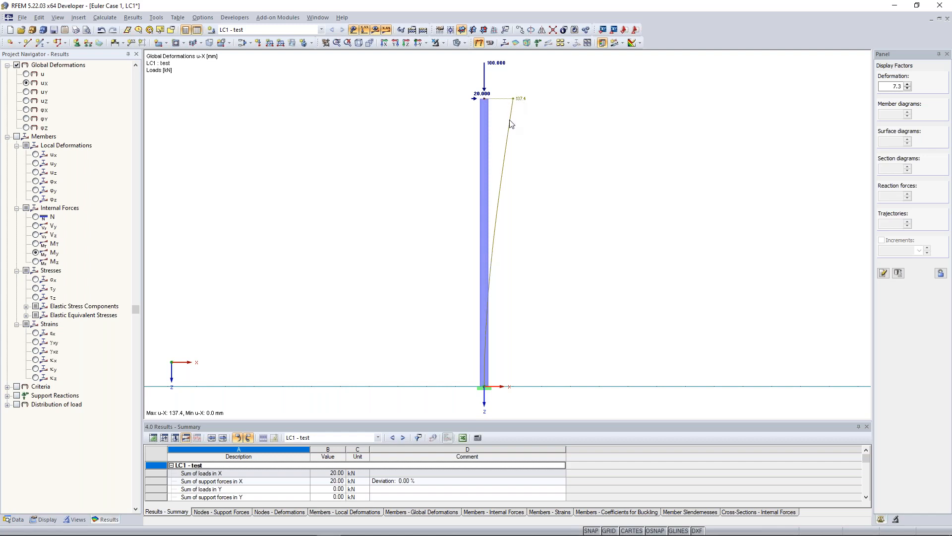
pyautogui.click(36, 253)
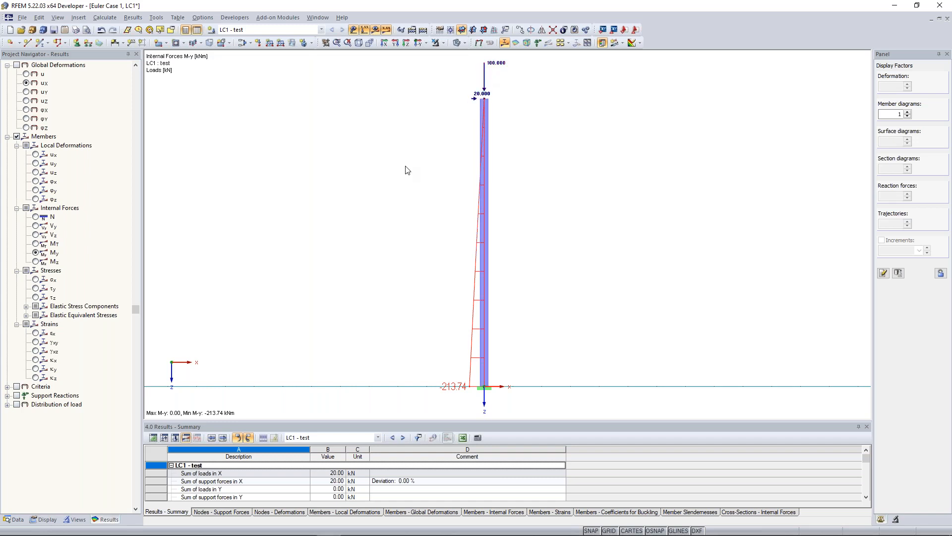
# Examine the member types available for the HEB 300 column, then close its settings without changes
pyautogui.scroll(-2, 394, 213)
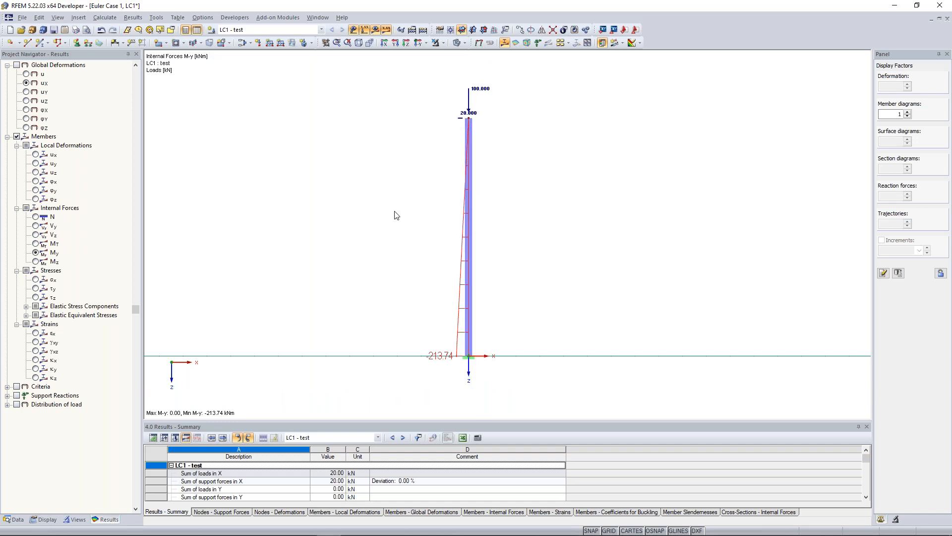
pyautogui.scroll(-2, 394, 215)
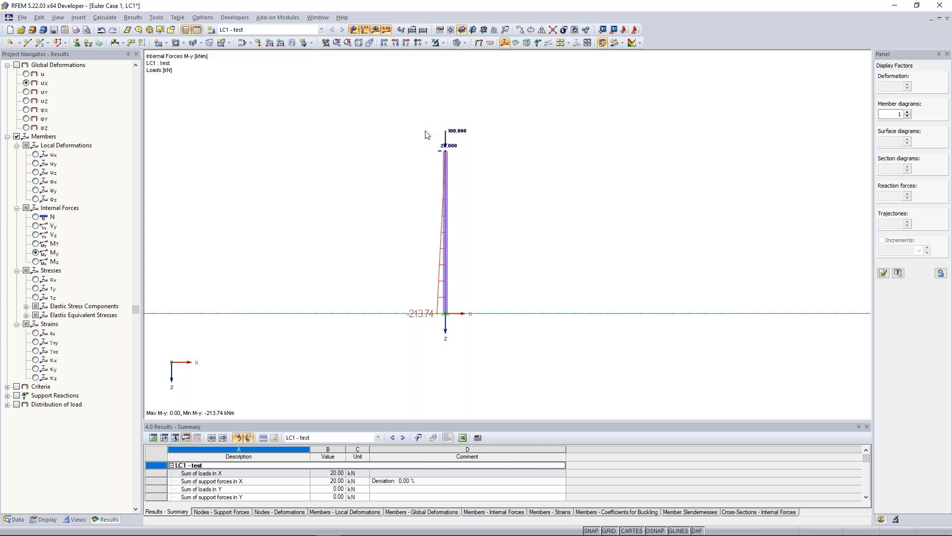
pyautogui.doubleClick(445, 180)
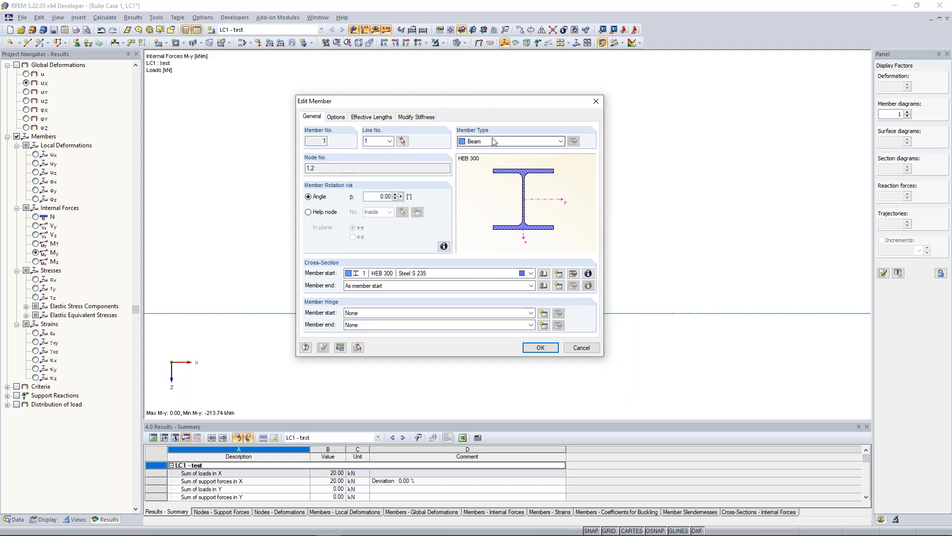
pyautogui.click(561, 143)
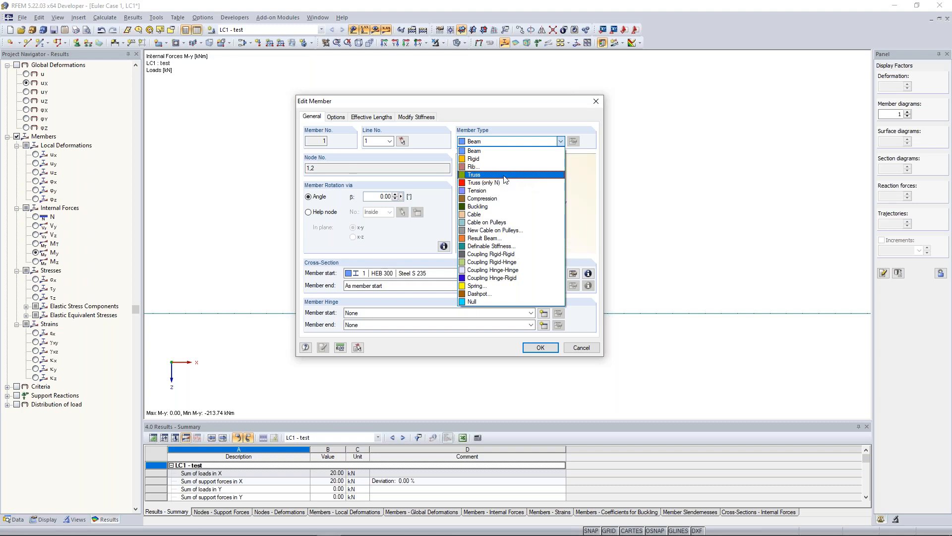
pyautogui.click(599, 104)
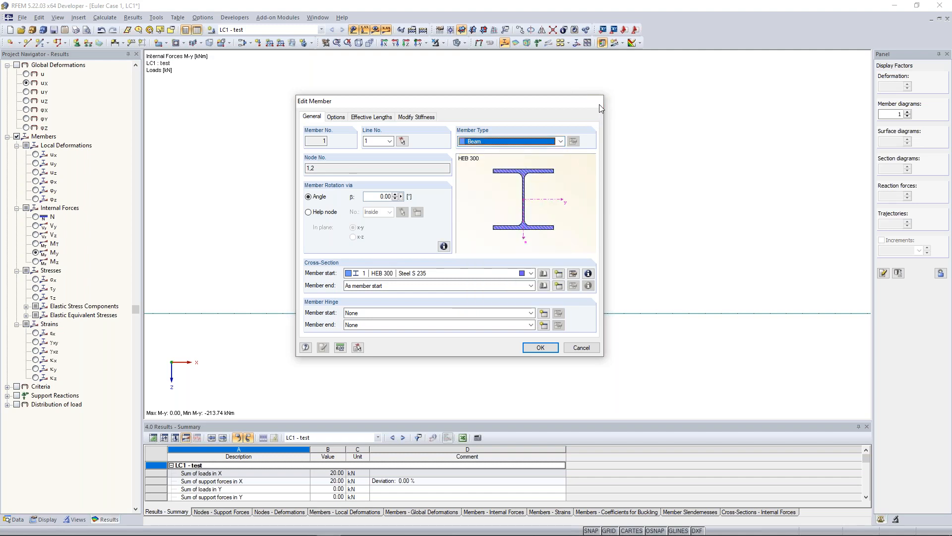
pyautogui.click(599, 104)
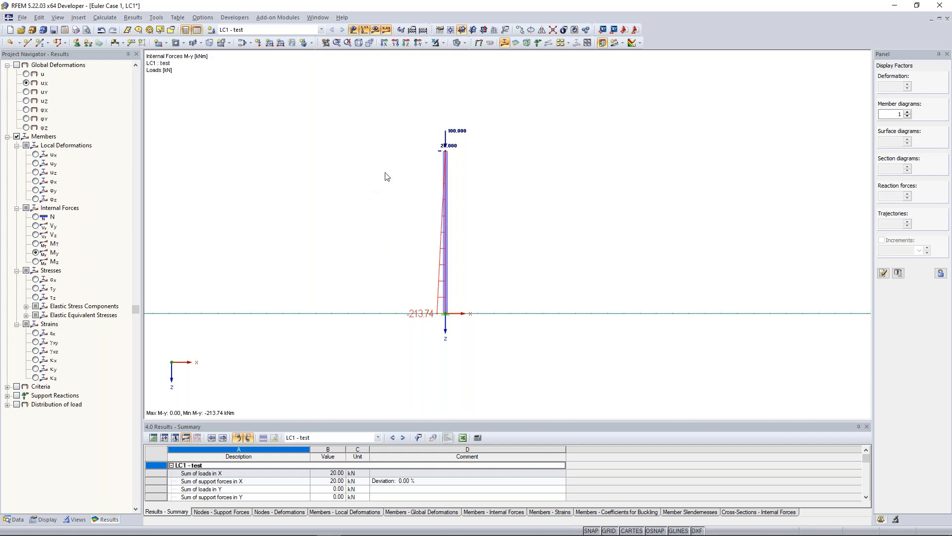
# Set the horizontal force PX of the nodal load at the column's top to 0 kN
pyautogui.scroll(1, 388, 176)
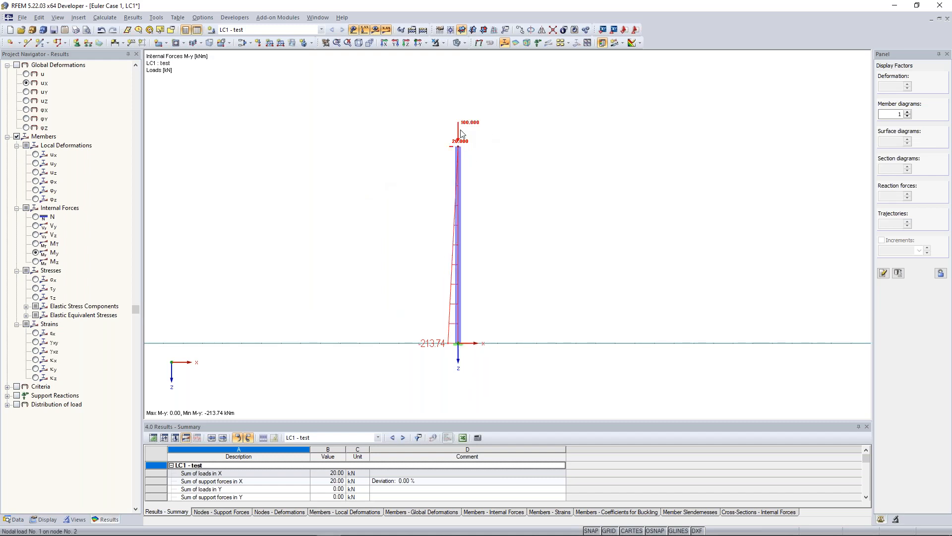
pyautogui.doubleClick(461, 130)
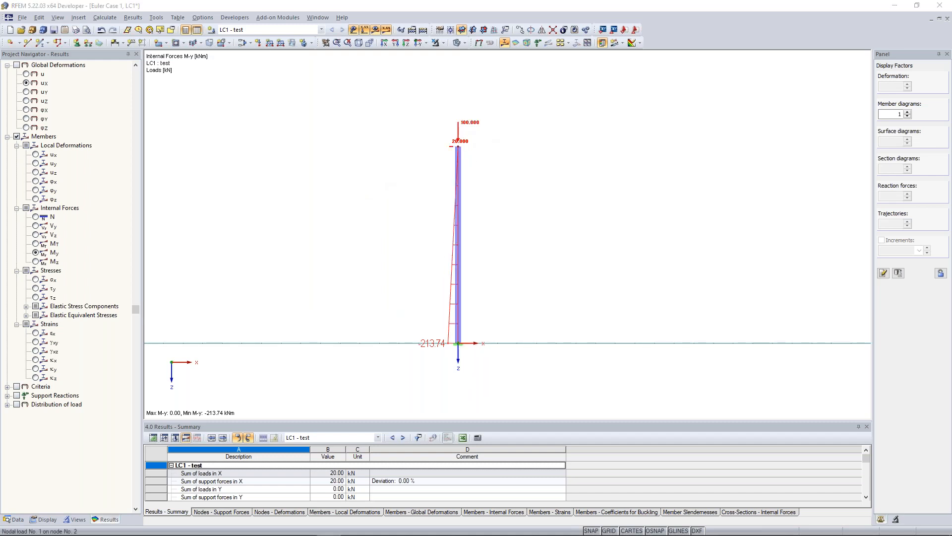
pyautogui.moveTo(461, 113); pyautogui.dragTo(457, 78)
pyautogui.moveTo(317, 181); pyautogui.dragTo(350, 177)
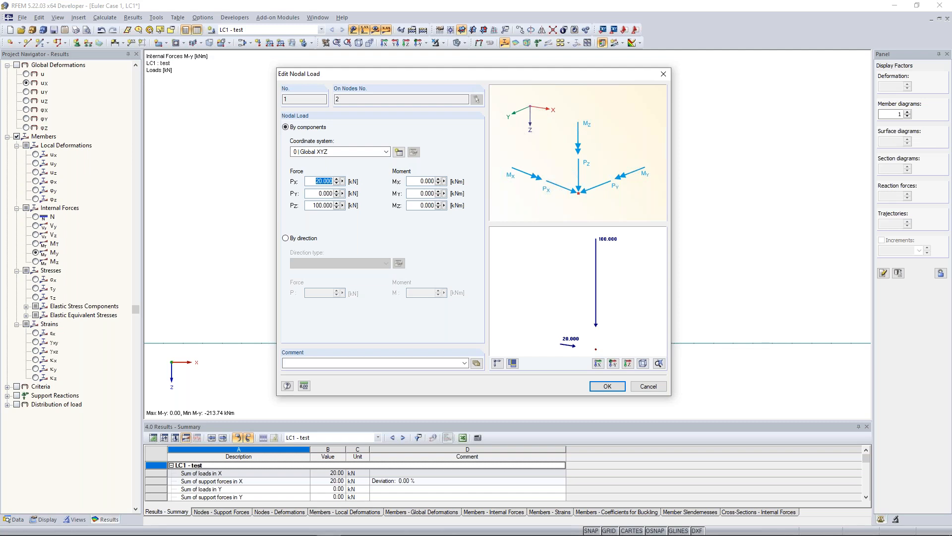
pyautogui.write('0')
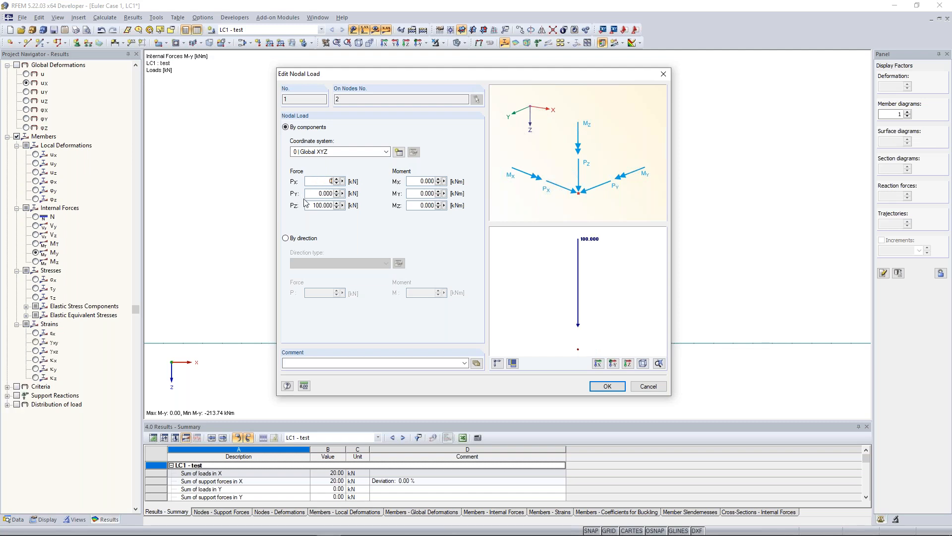
pyautogui.moveTo(312, 204); pyautogui.dragTo(336, 182)
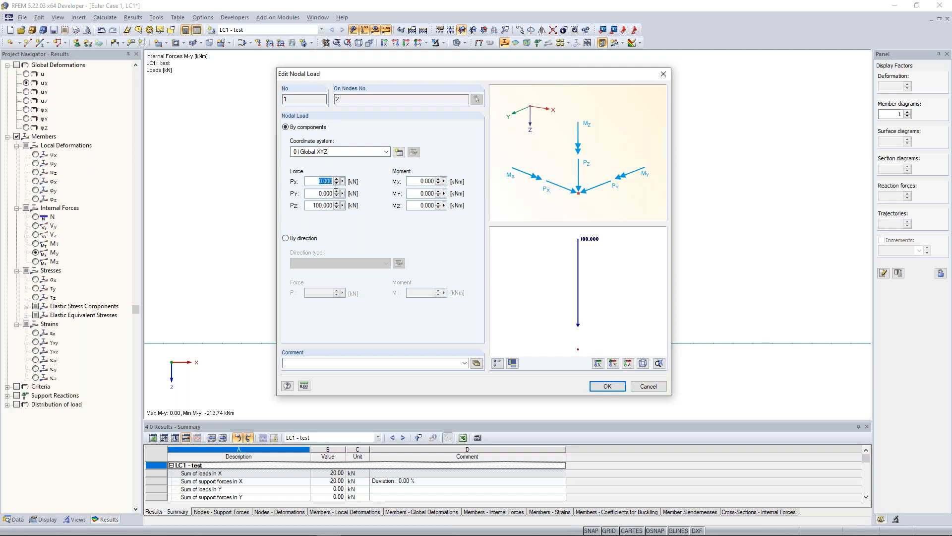
pyautogui.click(608, 386)
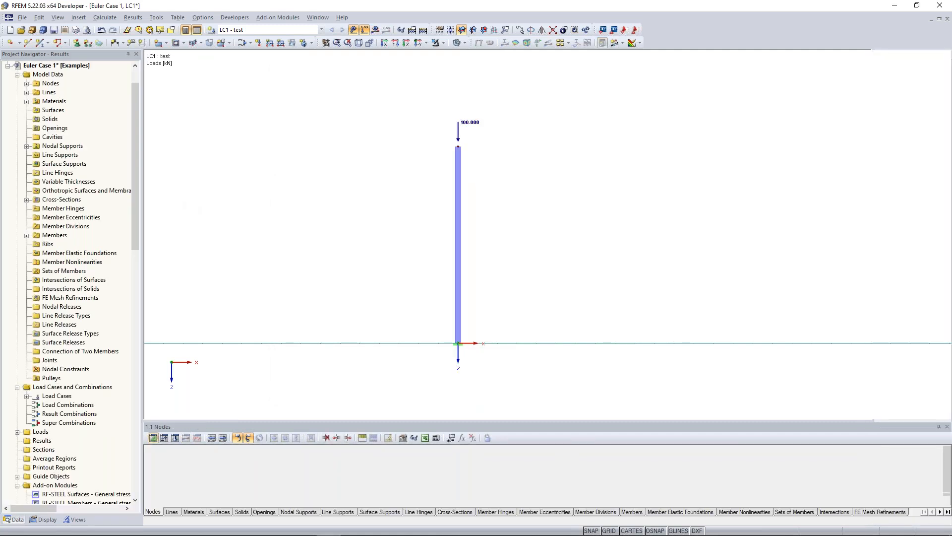
# Open the RF-STABILITY add-on module for the column model's stability analysis
pyautogui.moveTo(136, 180); pyautogui.dragTo(135, 342)
pyautogui.scroll(-4, 132, 277)
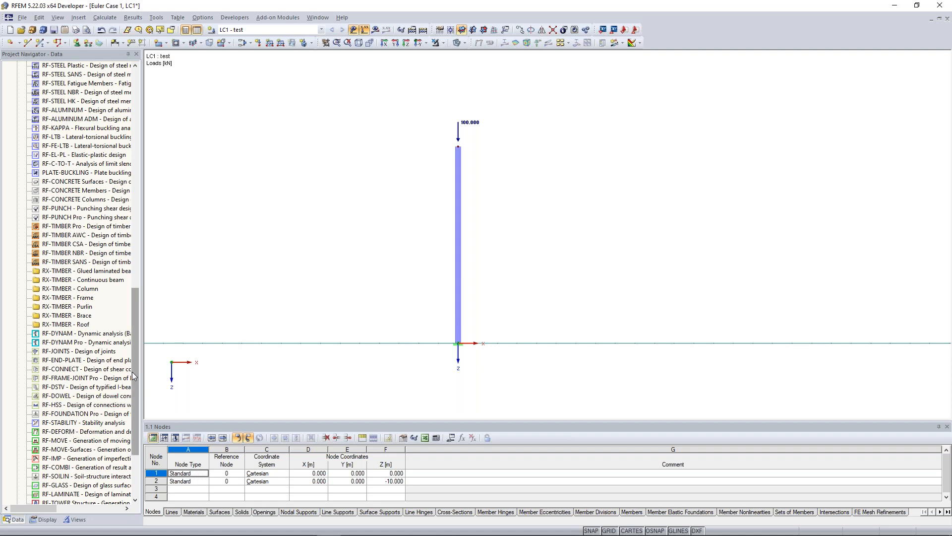
pyautogui.doubleClick(70, 425)
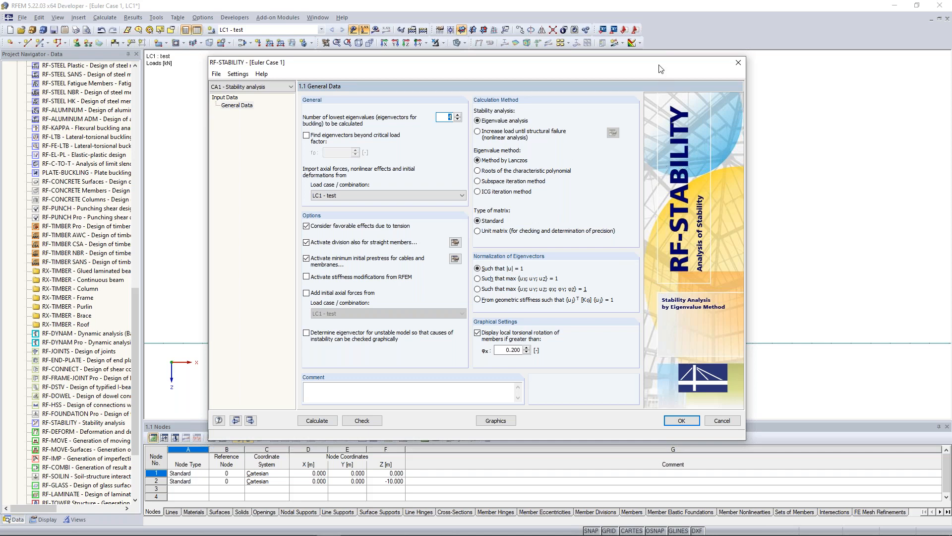
pyautogui.moveTo(667, 58); pyautogui.dragTo(689, 43)
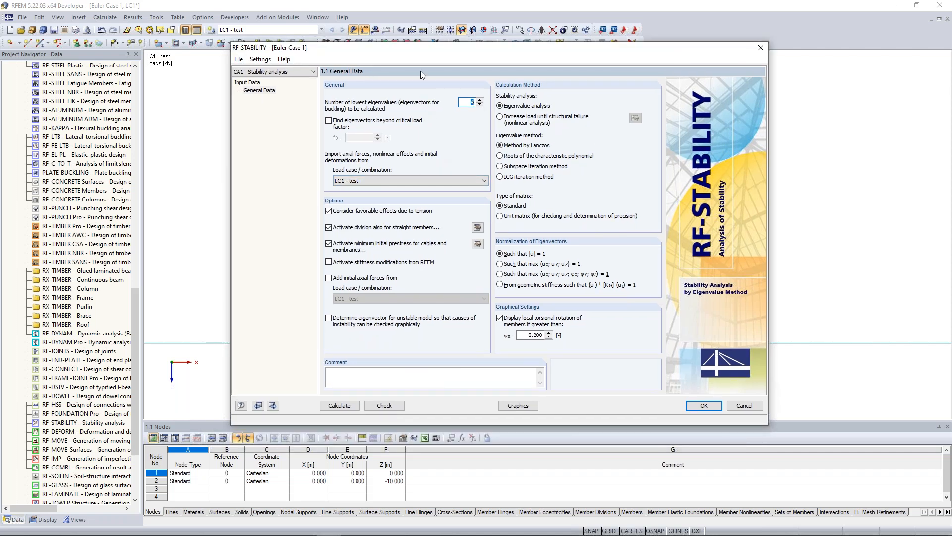
pyautogui.moveTo(410, 70); pyautogui.dragTo(378, 248)
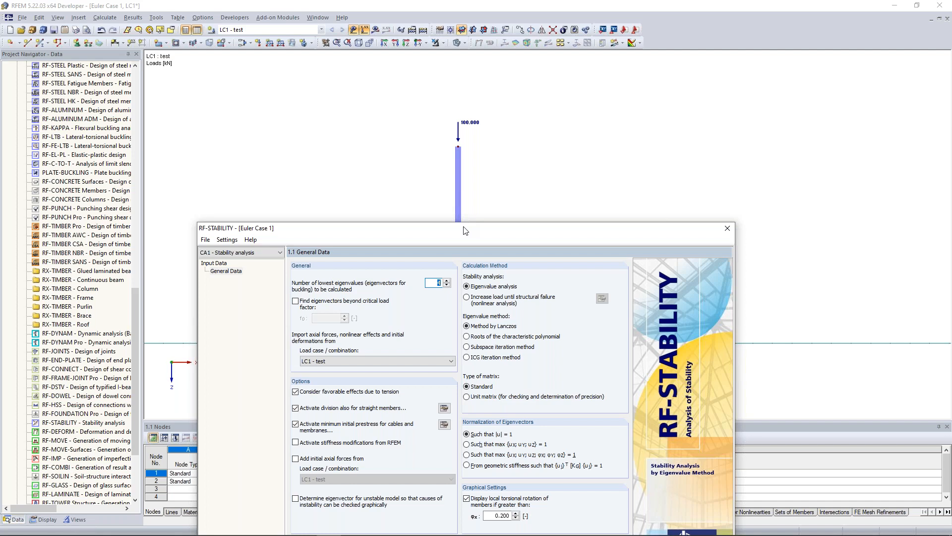
pyautogui.moveTo(464, 230); pyautogui.dragTo(466, 43)
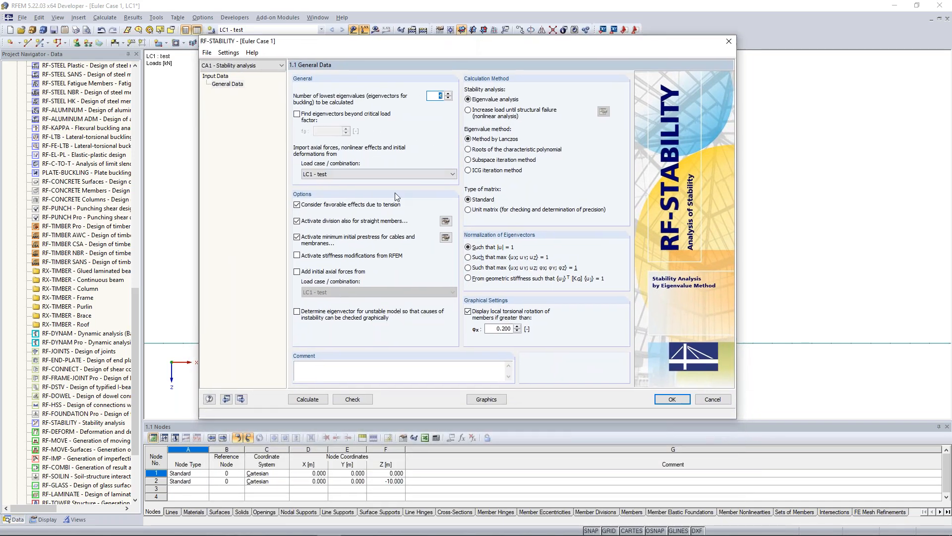
# Deactivate the favorable effects due to tension and the minimum initial prestress for cables and membranes in the stability analysis
pyautogui.click(311, 244)
pyautogui.click(338, 207)
pyautogui.moveTo(494, 45); pyautogui.dragTo(470, 65)
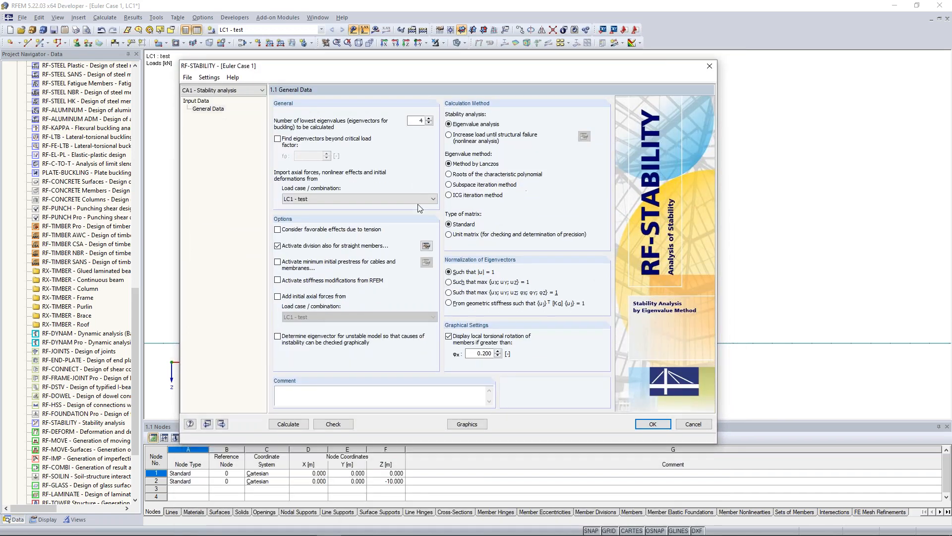
# Set the minimum number of member divisions for straight members not integrated in surfaces to 10, using the target FE length option
pyautogui.click(429, 247)
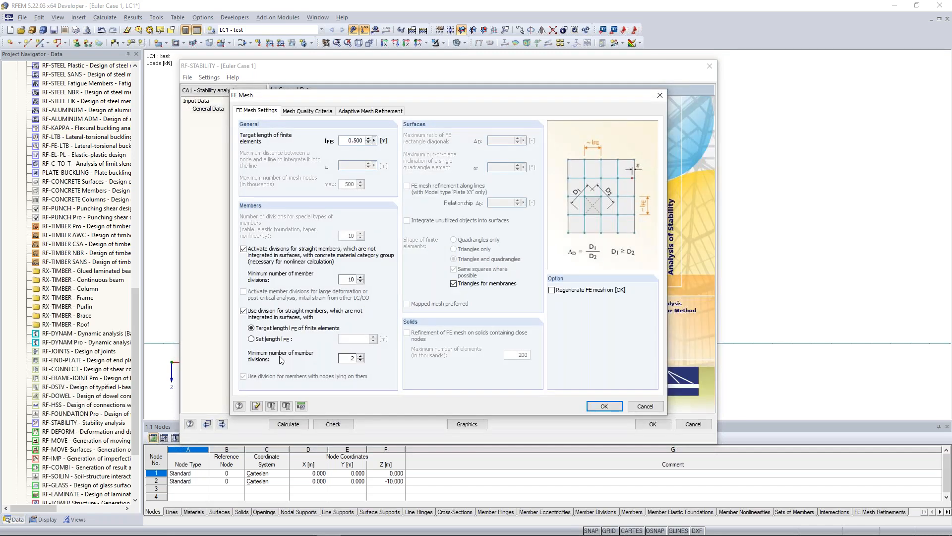
pyautogui.doubleClick(346, 359)
pyautogui.write('10')
pyautogui.click(603, 406)
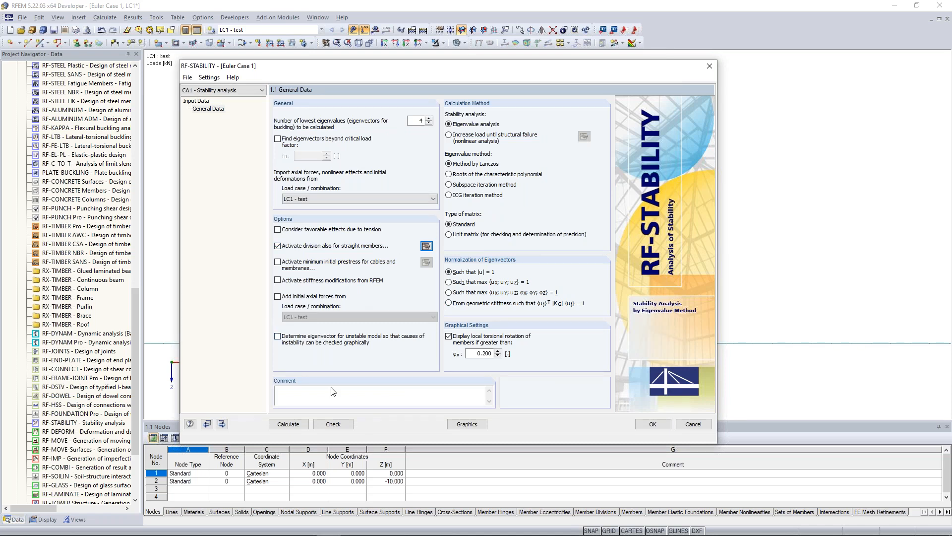
# Calculate the stability analysis and review the critical load factors alongside the column's first eigenvector
pyautogui.click(289, 425)
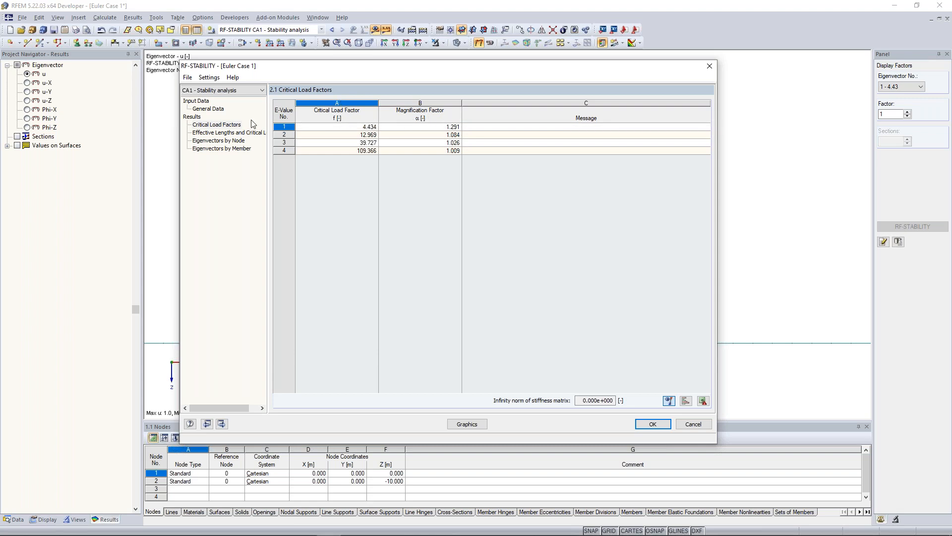
pyautogui.click(363, 127)
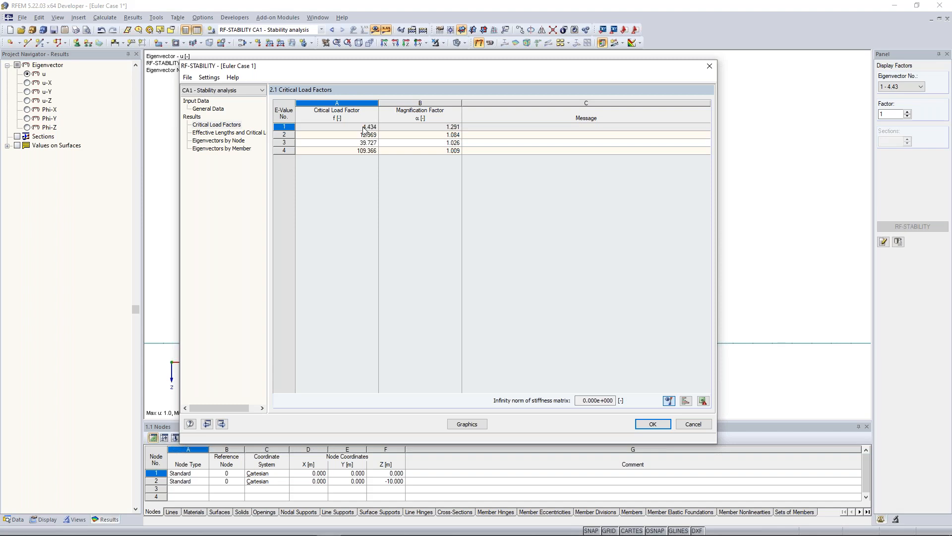
pyautogui.moveTo(381, 66); pyautogui.dragTo(390, 228)
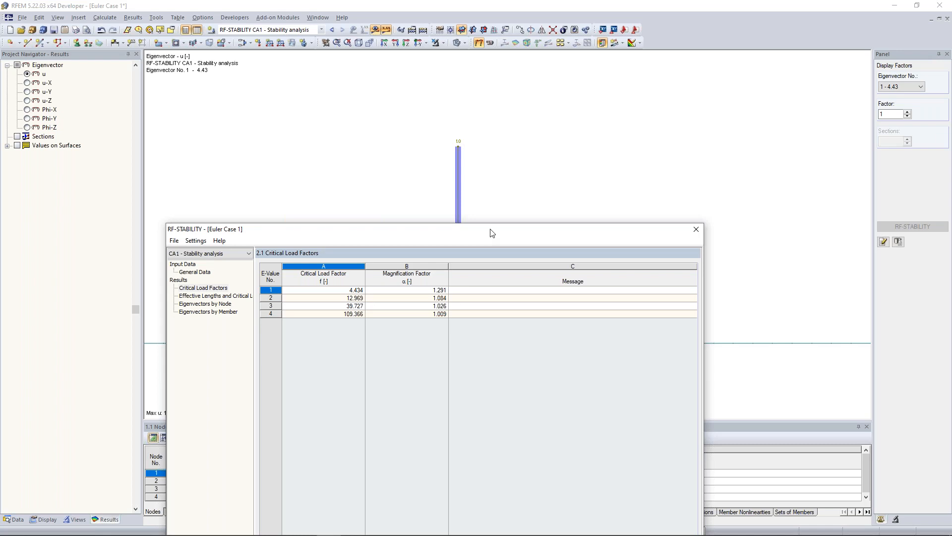
pyautogui.moveTo(492, 233); pyautogui.dragTo(491, 214)
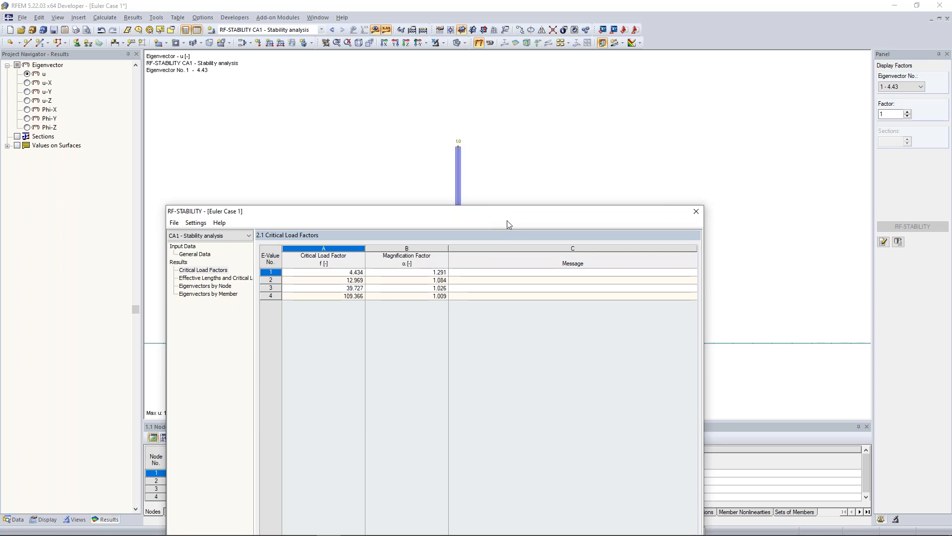
pyautogui.moveTo(503, 208); pyautogui.dragTo(503, 147)
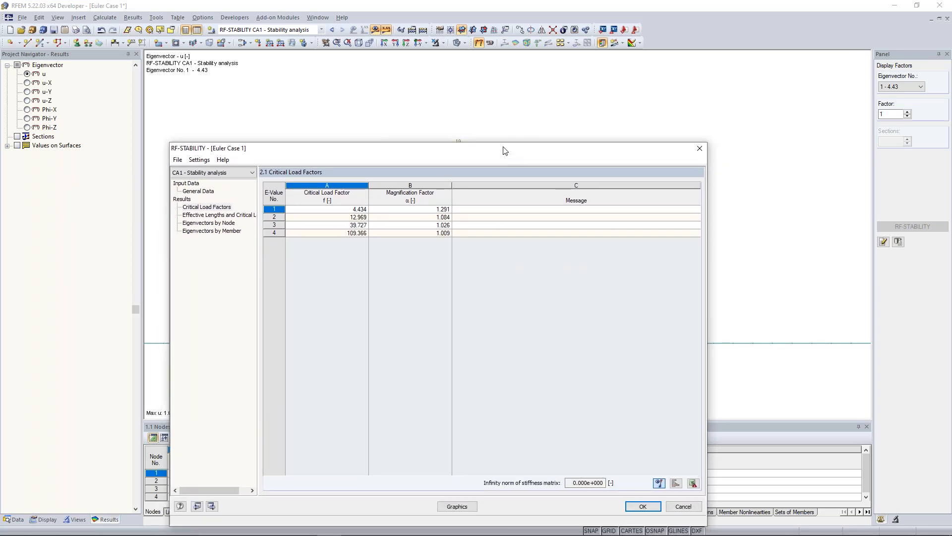
pyautogui.moveTo(504, 150); pyautogui.dragTo(510, 211)
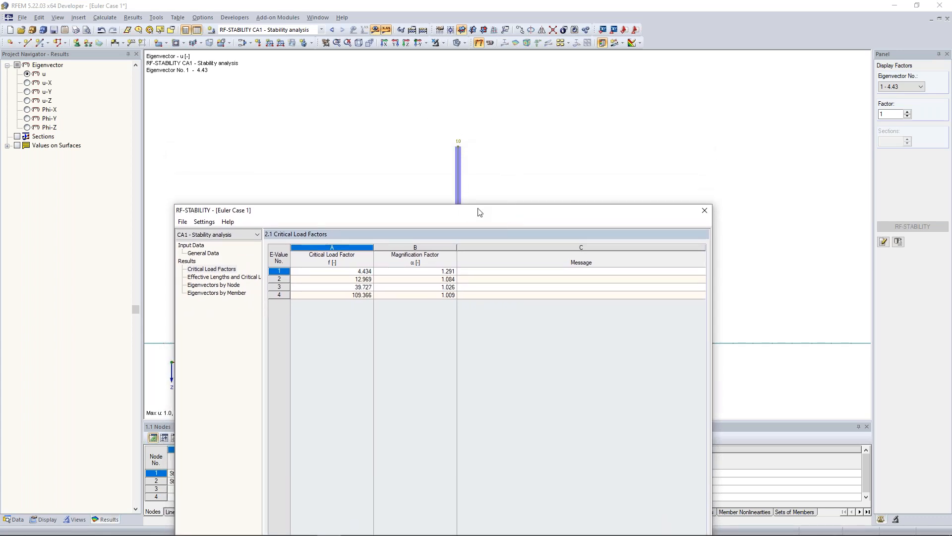
pyautogui.moveTo(478, 208); pyautogui.dragTo(476, 205)
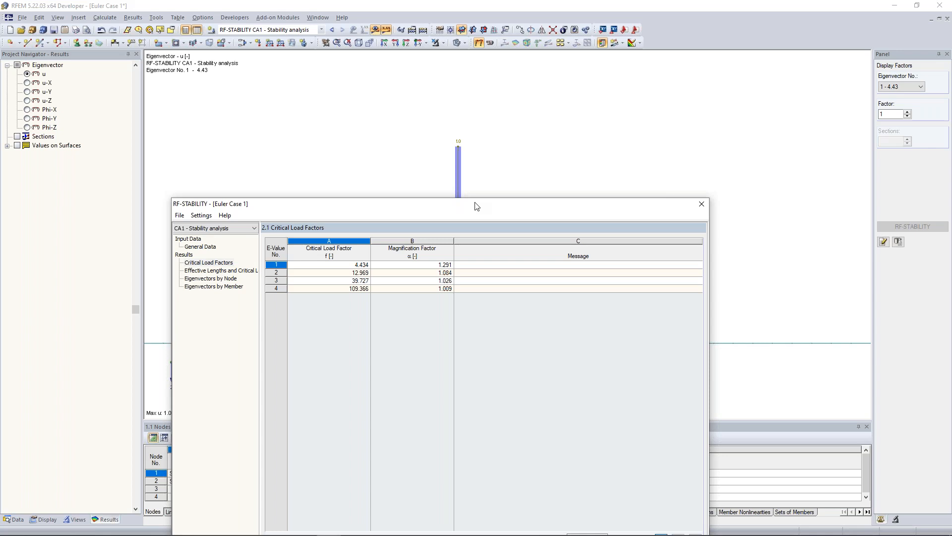
pyautogui.moveTo(475, 205); pyautogui.dragTo(484, 92)
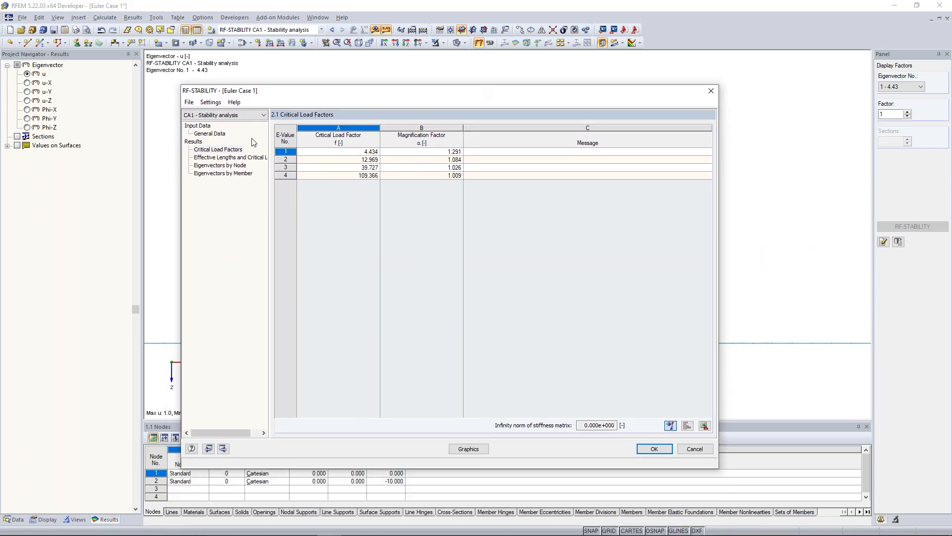
# Review the effective lengths, effective length factors and critical loads calculated for the column's eigenvectors
pyautogui.click(240, 157)
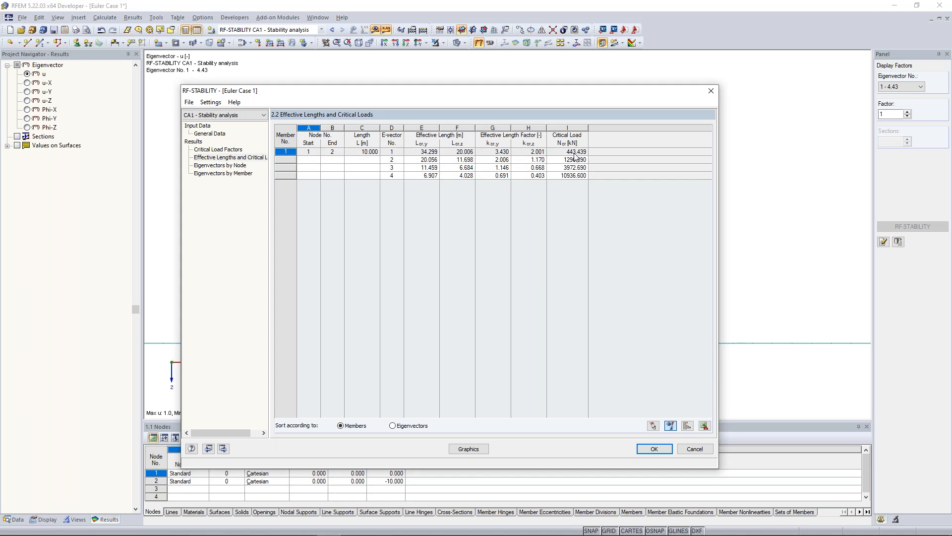
pyautogui.moveTo(578, 97); pyautogui.dragTo(528, 130)
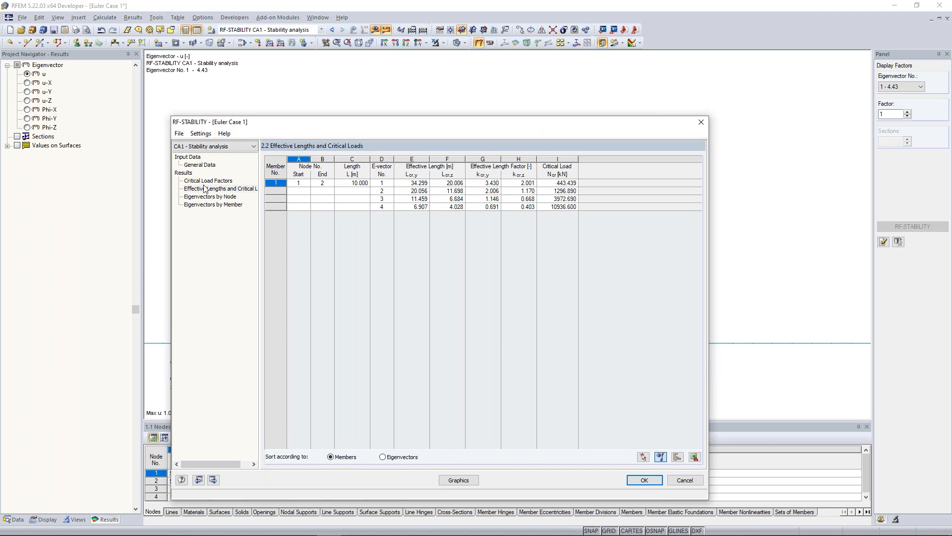
pyautogui.moveTo(554, 134); pyautogui.dragTo(544, 162)
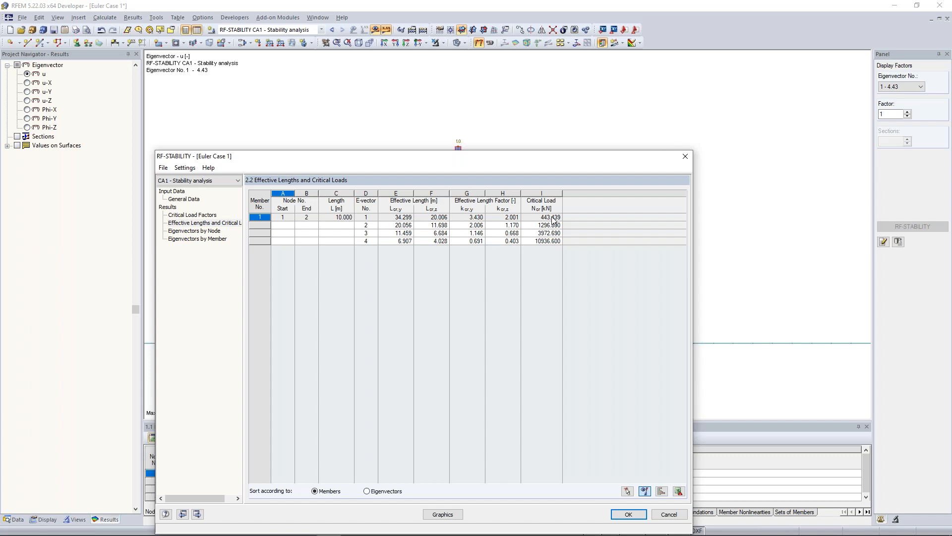
pyautogui.moveTo(459, 160); pyautogui.dragTo(470, 83)
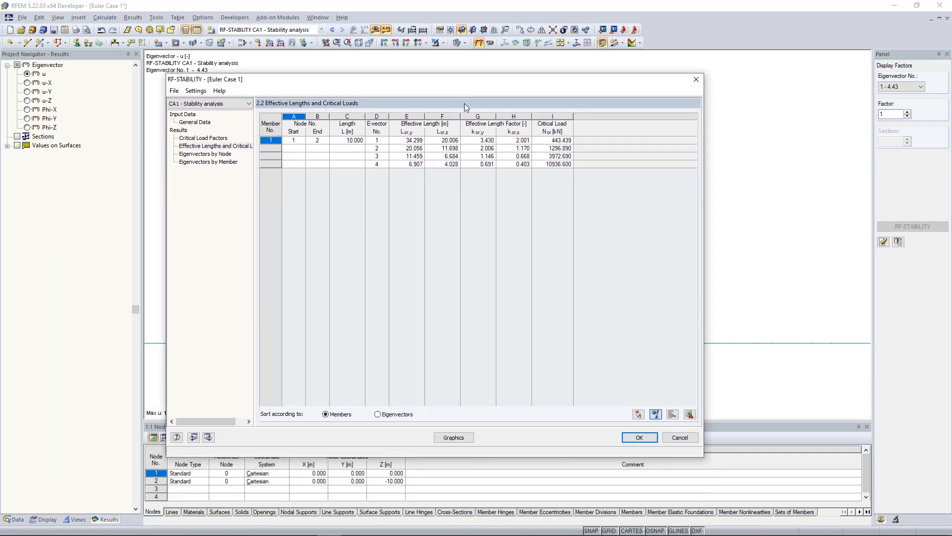
# Show the first eigenvector graphically on the column model and inspect its buckling direction in 3D
pyautogui.click(461, 440)
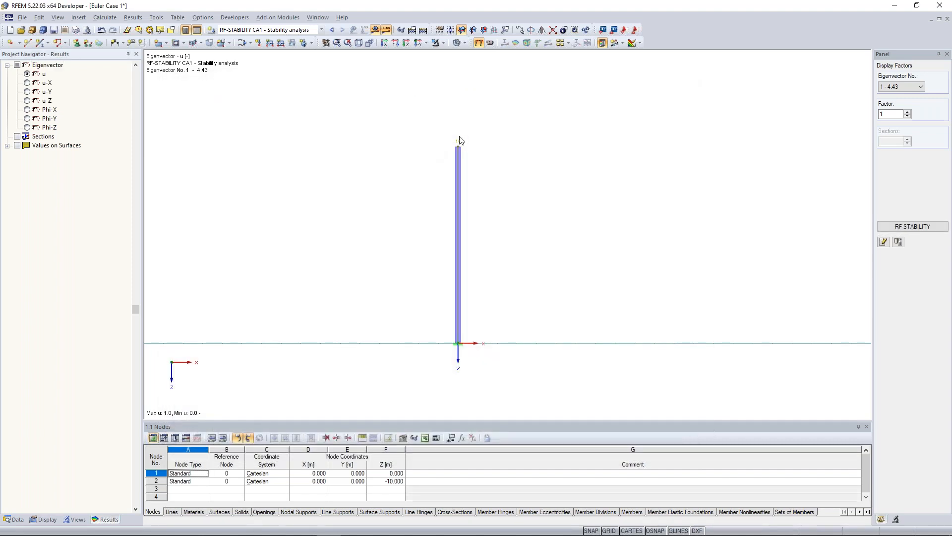
pyautogui.moveTo(490, 138); pyautogui.dragTo(518, 156, button='middle')
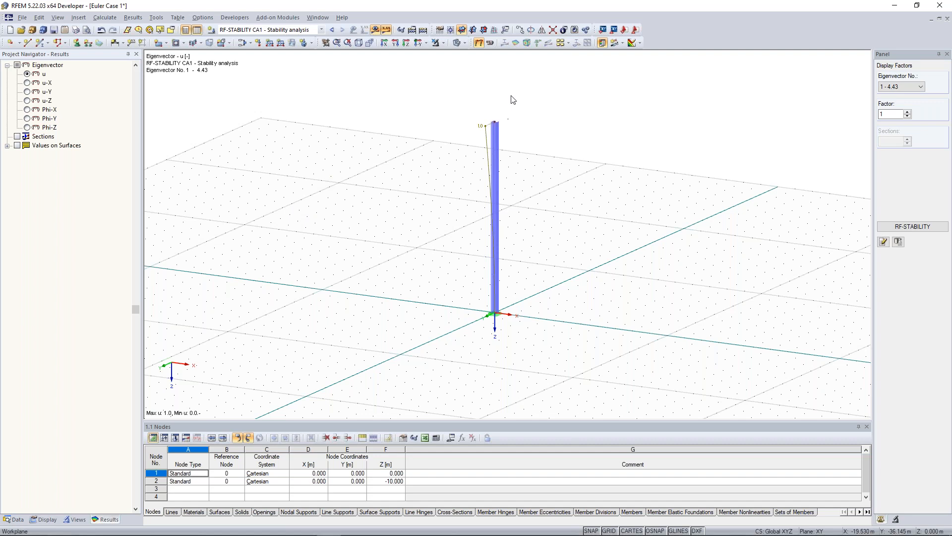
pyautogui.keyDown('ctrl'); pyautogui.moveTo(538, 143); pyautogui.dragTo(477, 126, button='middle'); pyautogui.keyUp('ctrl')
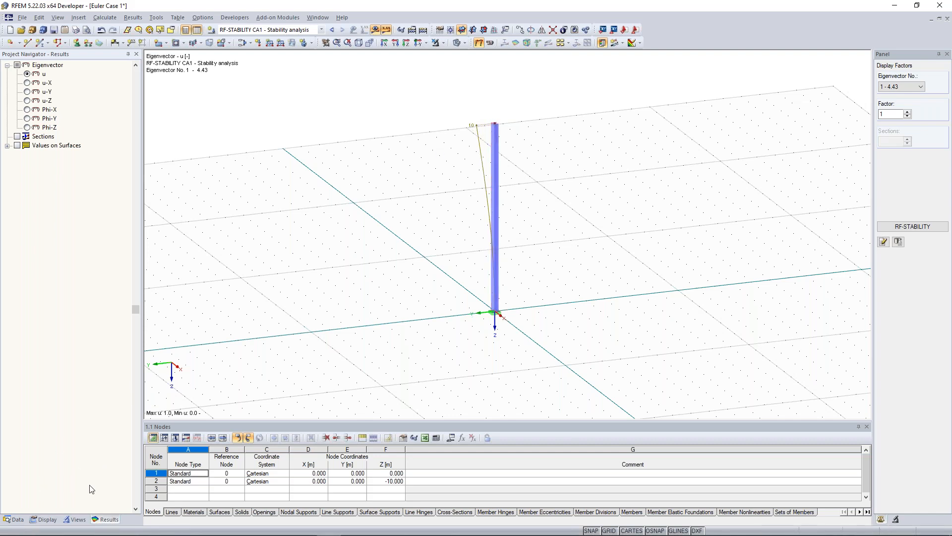
# Set the display of member deformations in the results to Cross-Sections Colored
pyautogui.click(50, 519)
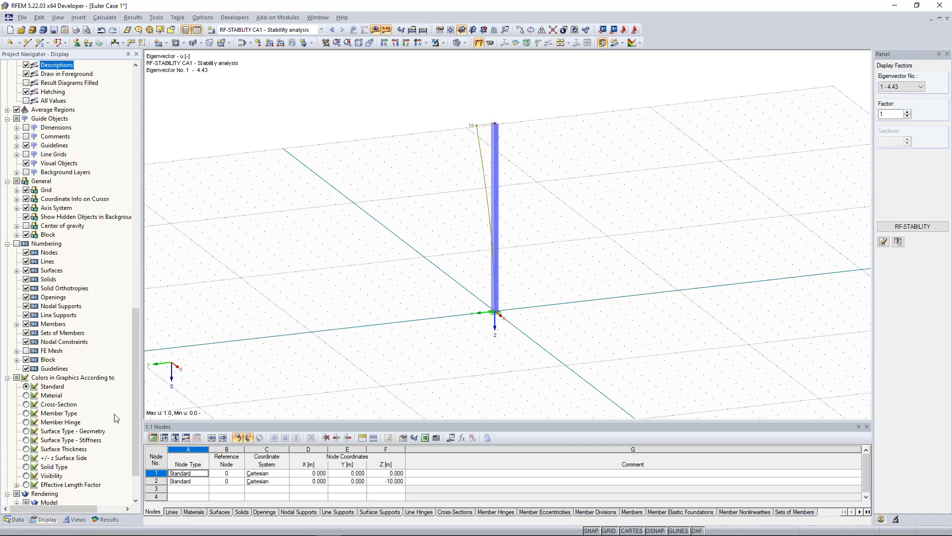
pyautogui.moveTo(132, 366); pyautogui.dragTo(136, 237)
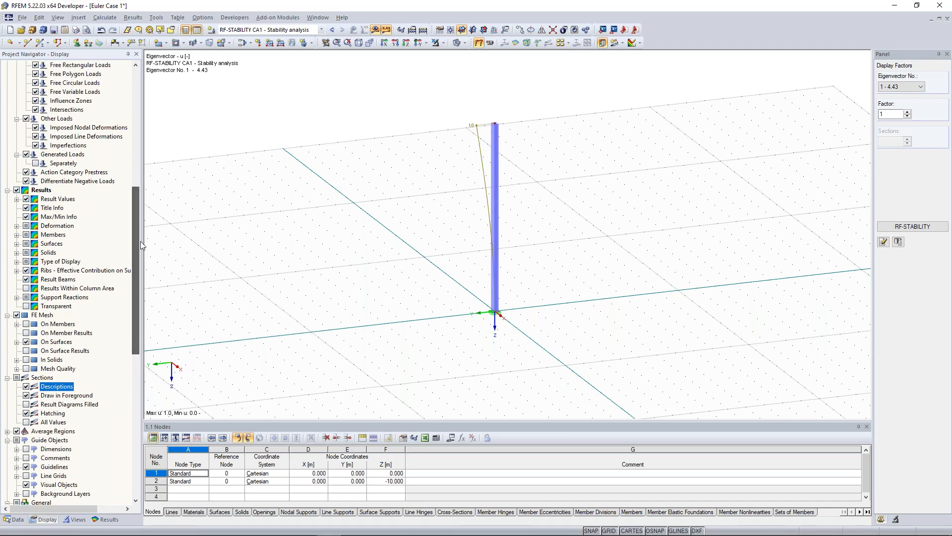
pyautogui.click(16, 225)
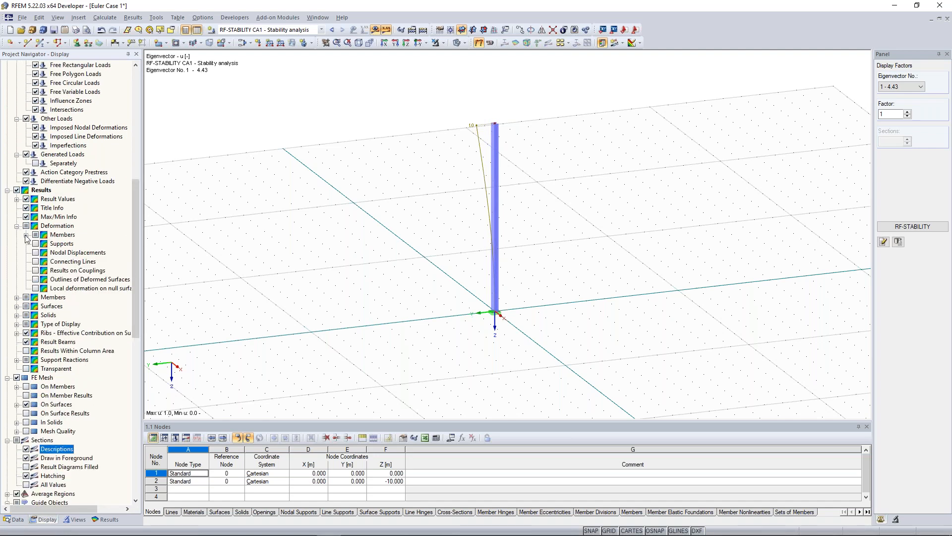
pyautogui.click(26, 234)
pyautogui.click(45, 262)
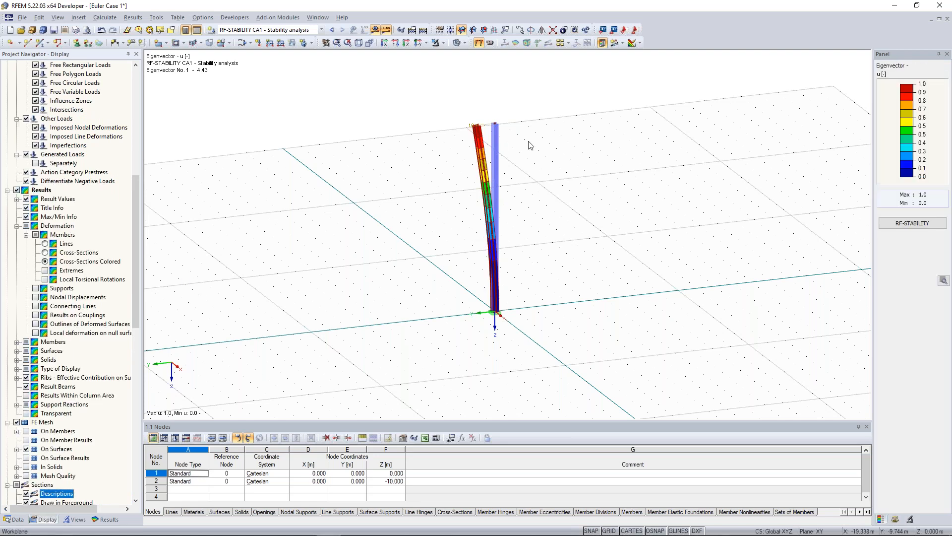
# Examine the column's coloured first buckling shape, comparing the deflected head with the undeformed HEB section
pyautogui.scroll(2, 537, 152)
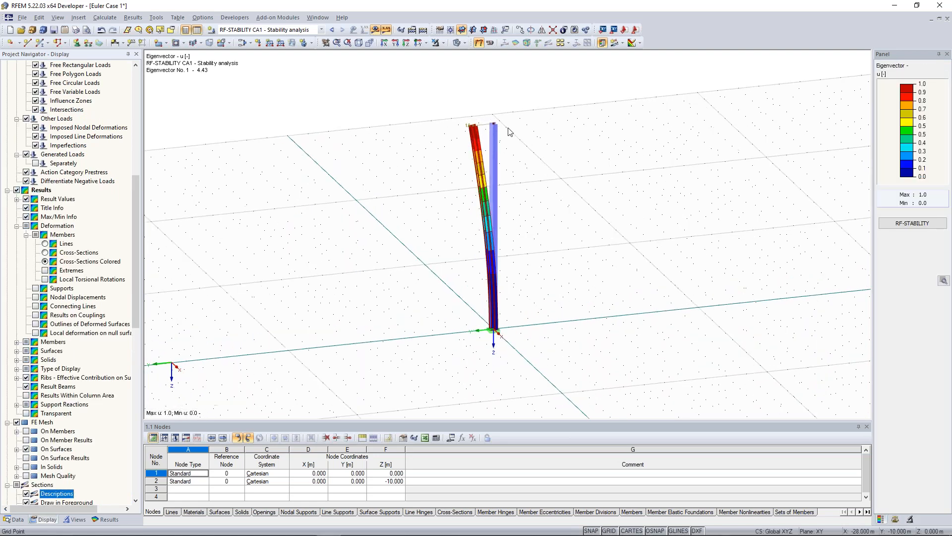
pyautogui.keyDown('ctrl'); pyautogui.moveTo(545, 155); pyautogui.dragTo(544, 163, button='middle'); pyautogui.keyUp('ctrl')
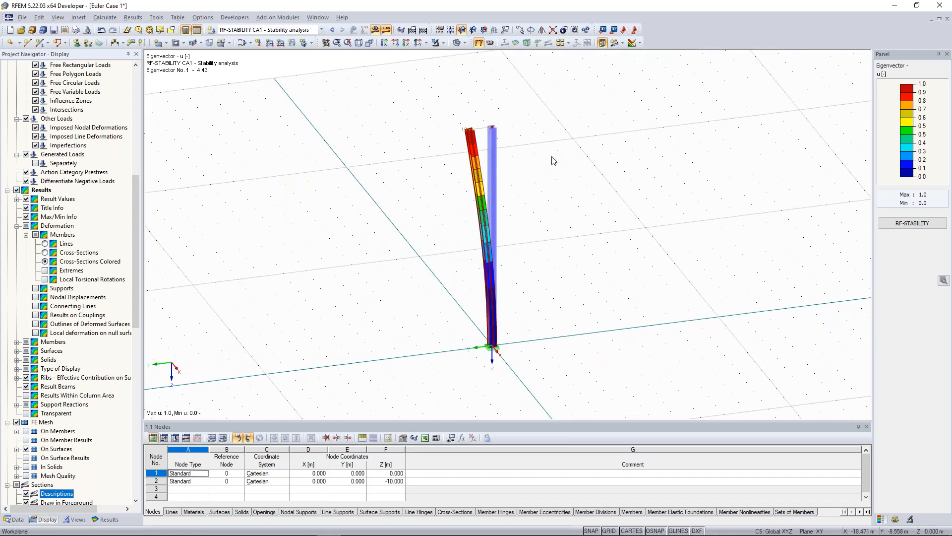
pyautogui.scroll(2, 545, 130)
pyautogui.scroll(4, 451, 109)
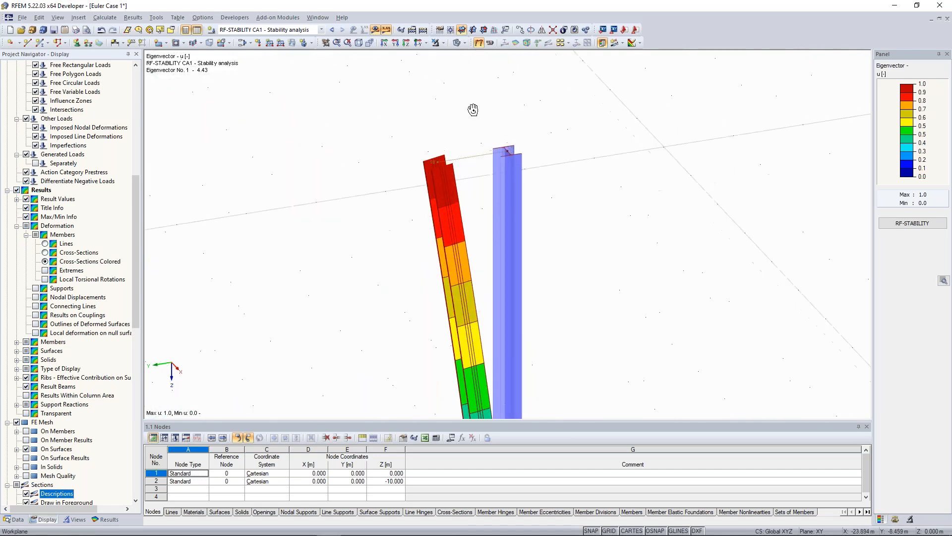
pyautogui.scroll(2, 476, 110)
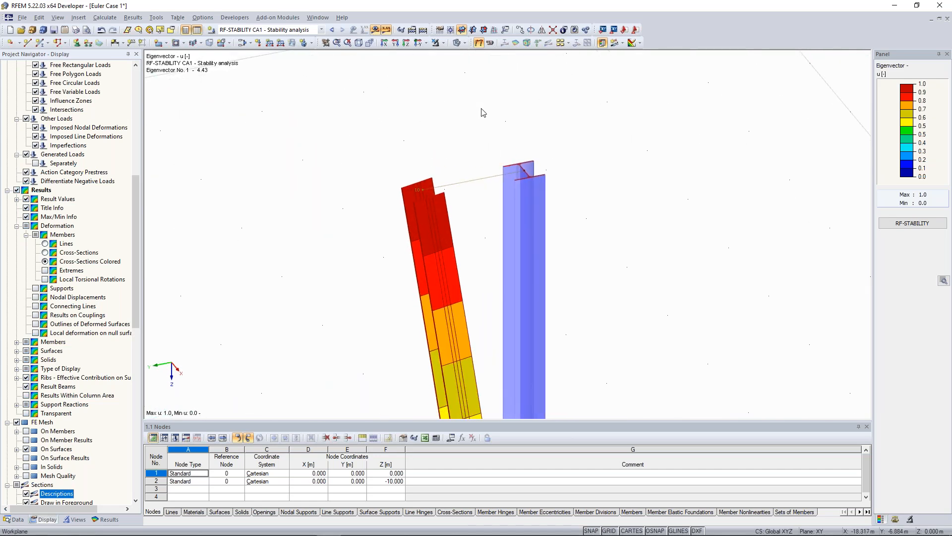
pyautogui.scroll(-8, 483, 112)
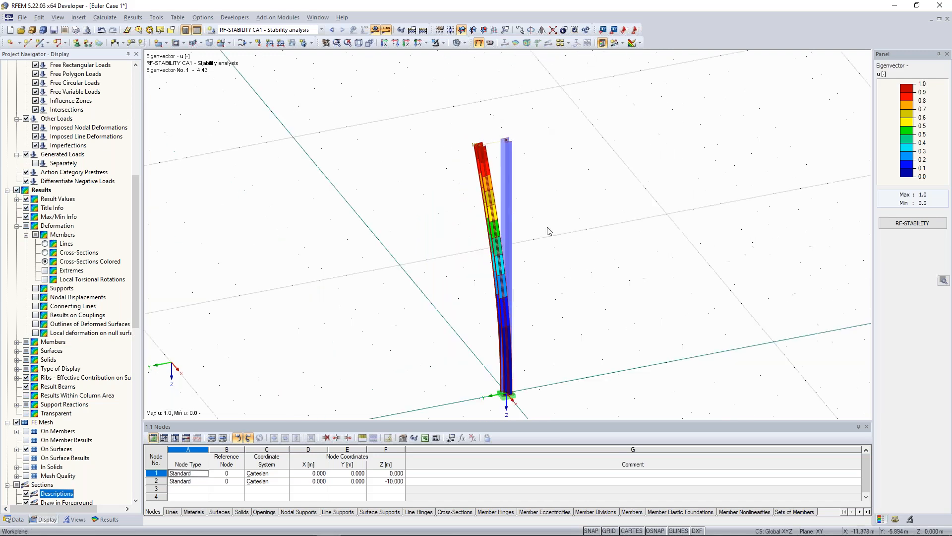
pyautogui.scroll(-3, 564, 279)
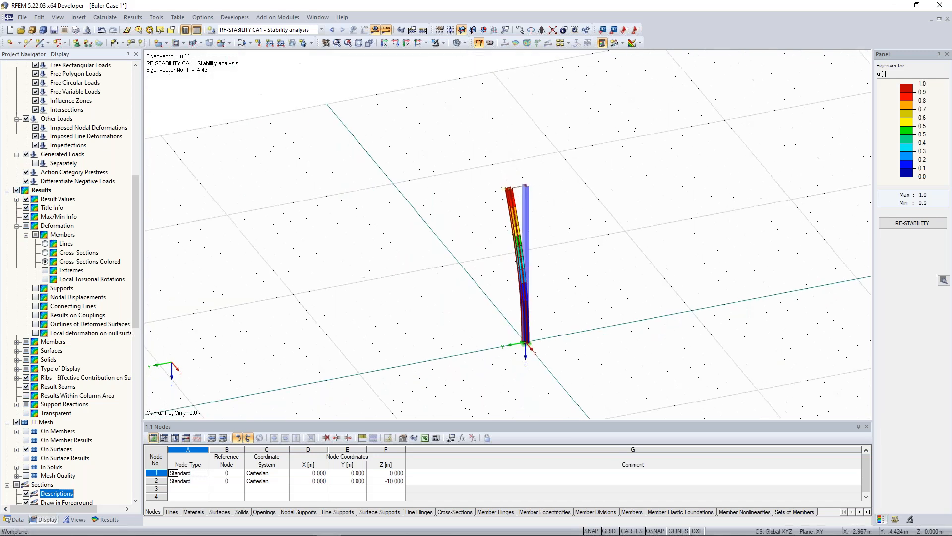
pyautogui.moveTo(517, 365); pyautogui.dragTo(520, 325, button='middle')
pyautogui.scroll(1, 520, 325)
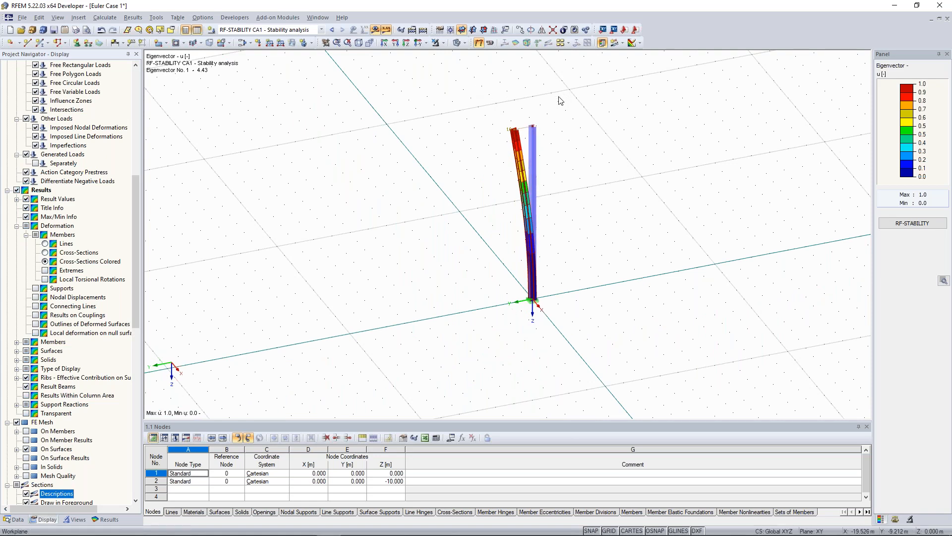
pyautogui.moveTo(549, 114); pyautogui.dragTo(544, 135, button='middle')
pyautogui.scroll(6, 544, 135)
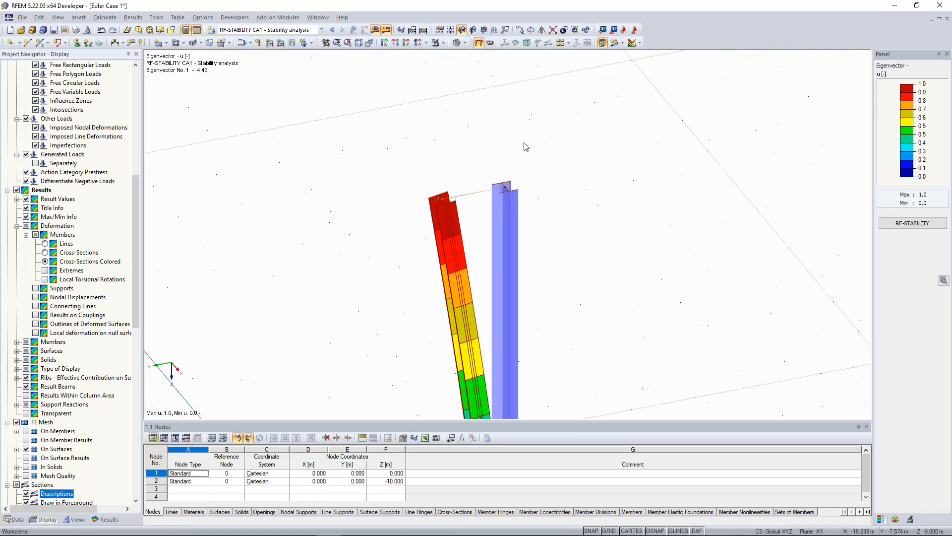
pyautogui.scroll(3, 544, 137)
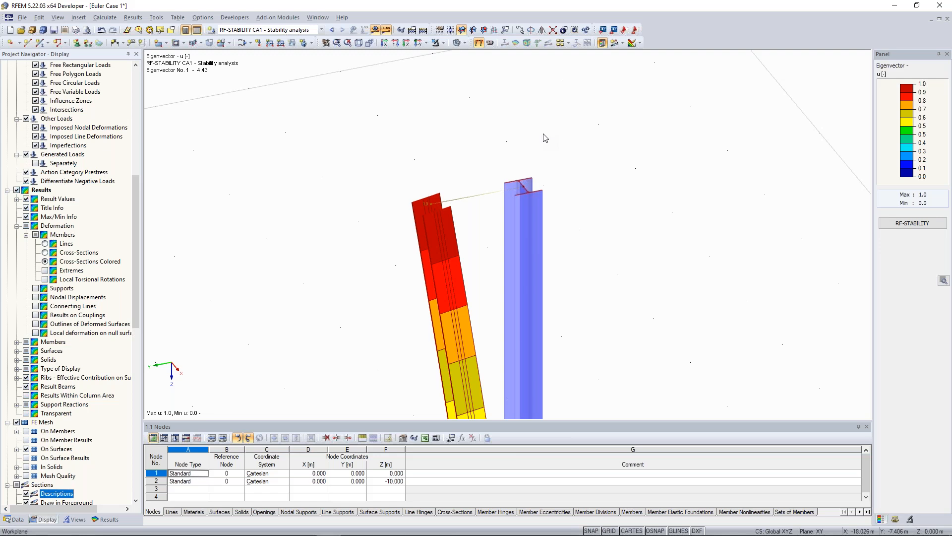
# Turn on the local axis system display for the column member and check the buckling direction against its axes
pyautogui.scroll(-3, 544, 133)
pyautogui.moveTo(560, 207); pyautogui.dragTo(560, 175, button='middle')
pyautogui.doubleClick(528, 190)
pyautogui.rightClick(529, 192)
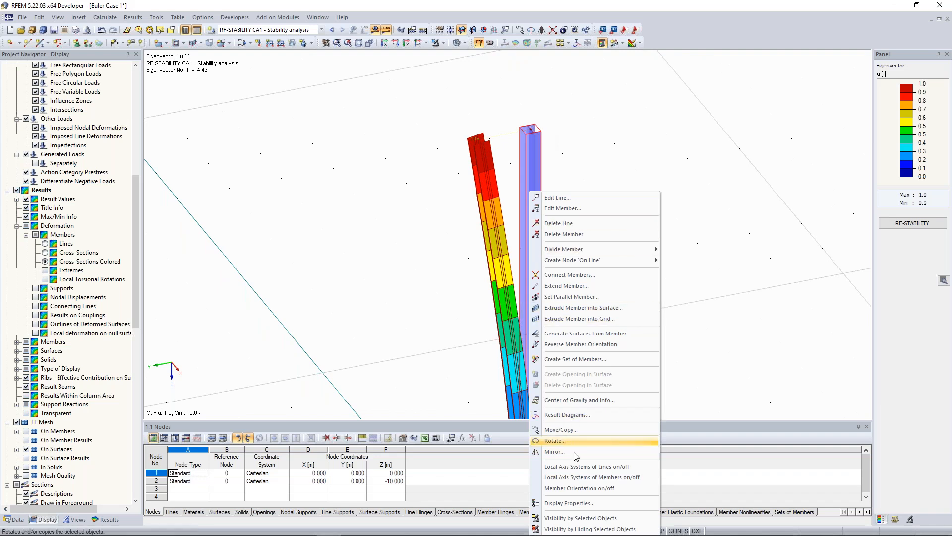
pyautogui.click(595, 478)
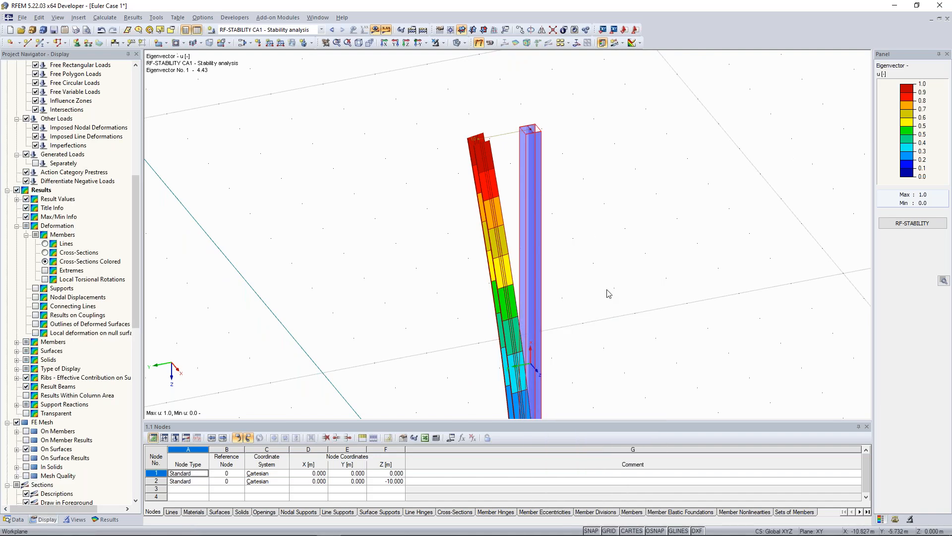
pyautogui.moveTo(606, 267); pyautogui.dragTo(606, 224, button='middle')
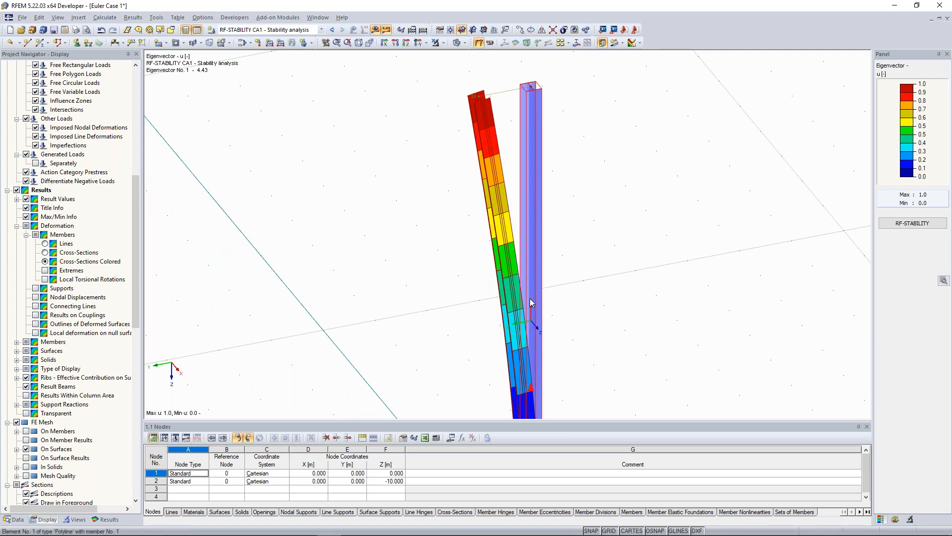
pyautogui.moveTo(570, 185); pyautogui.dragTo(562, 210, button='middle')
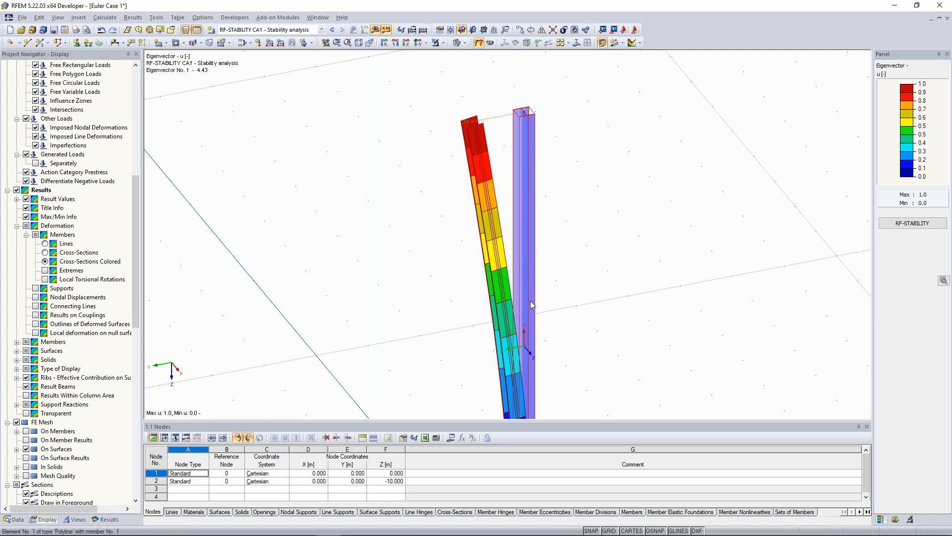
pyautogui.moveTo(533, 141)
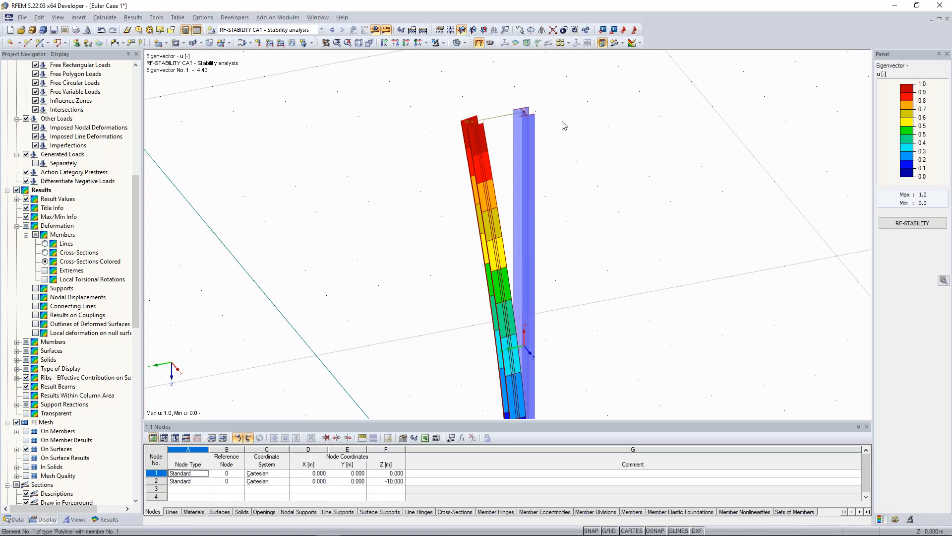
pyautogui.scroll(1, 524, 121)
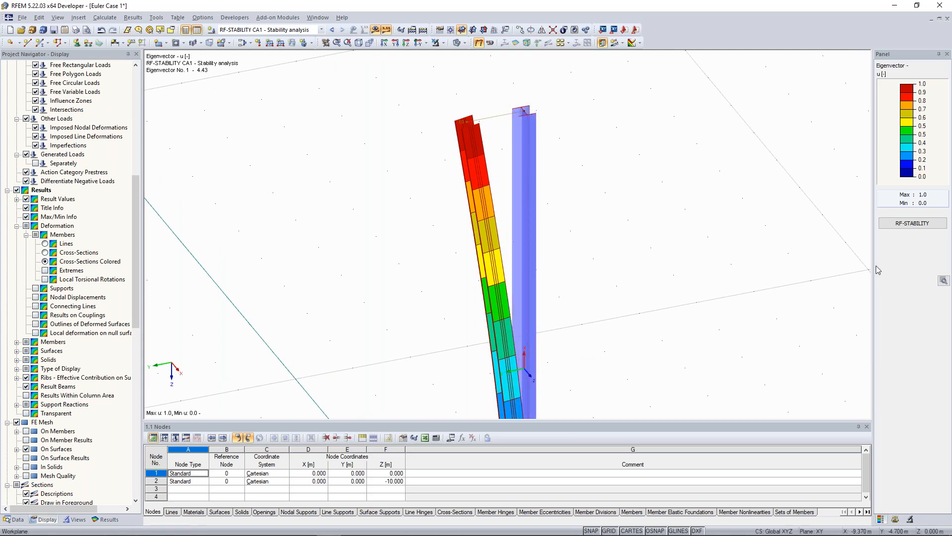
# Display eigenvector no. 2 (12.97) and examine its buckling direction relative to the column's local axes
pyautogui.click(895, 519)
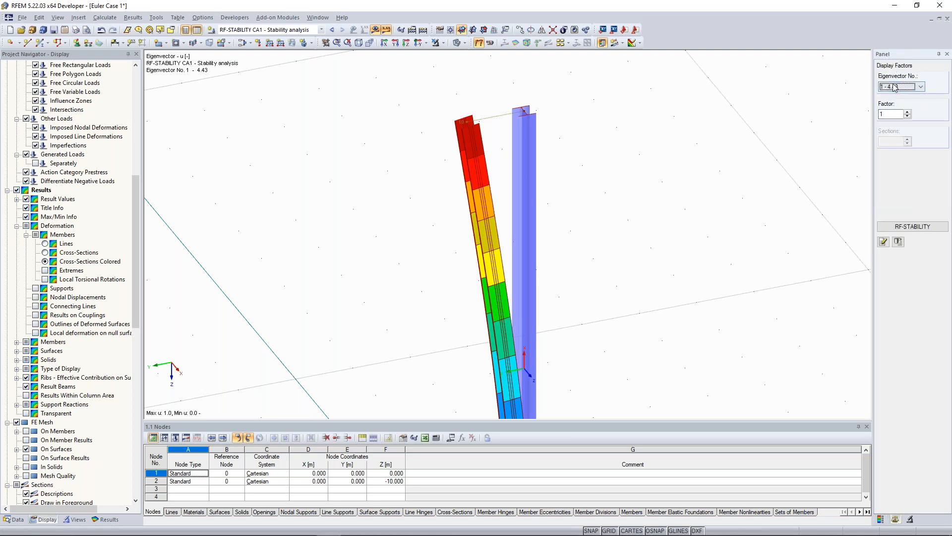
pyautogui.click(898, 87)
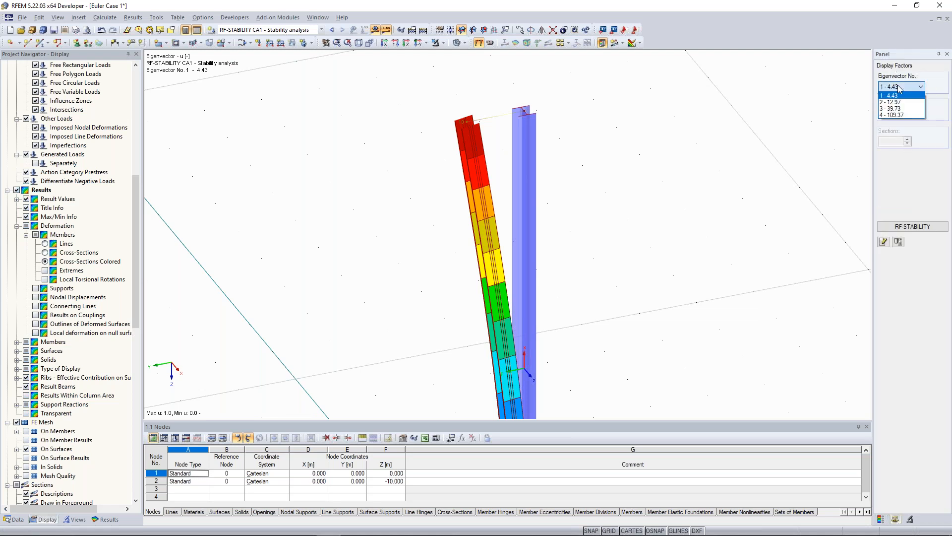
pyautogui.click(897, 102)
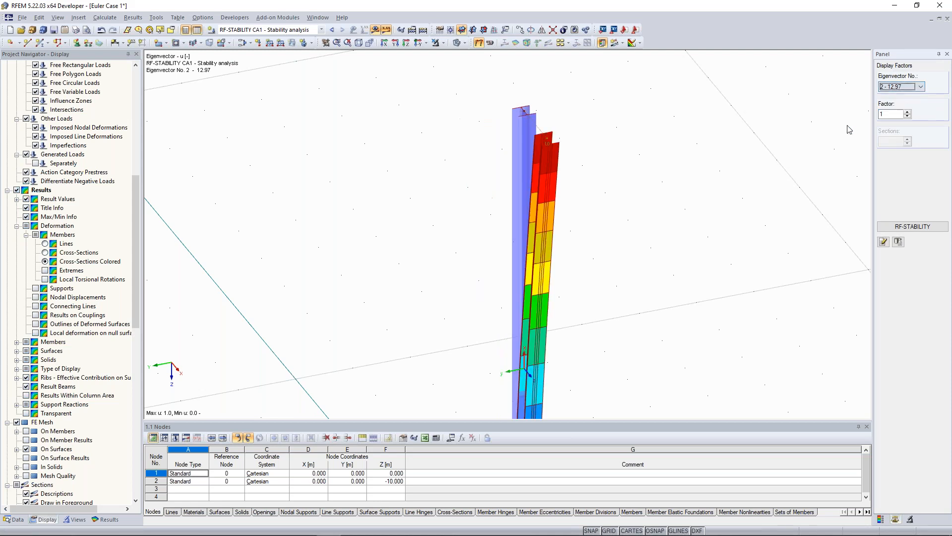
pyautogui.keyDown('ctrl'); pyautogui.moveTo(417, 251); pyautogui.dragTo(719, 273, button='middle'); pyautogui.keyUp('ctrl')
pyautogui.scroll(-2, 666, 234)
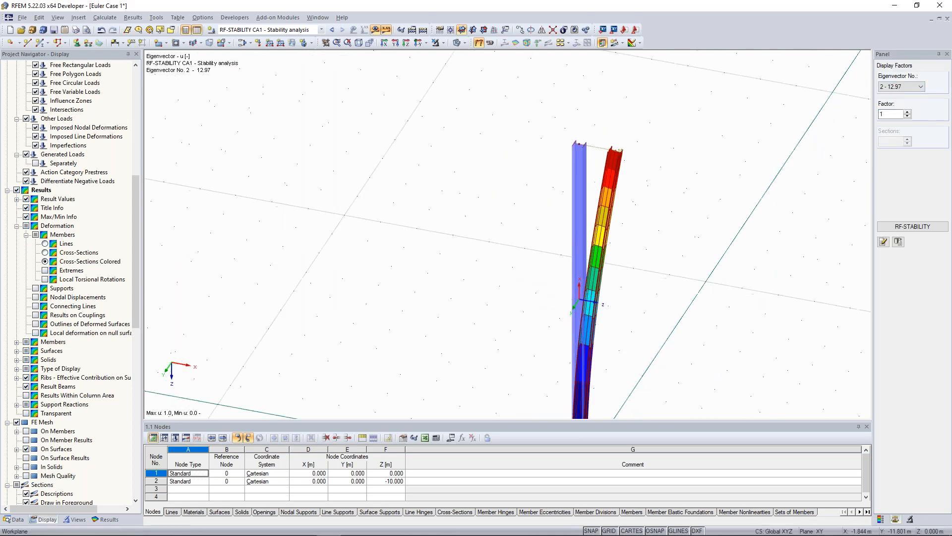
pyautogui.keyDown('ctrl'); pyautogui.moveTo(667, 234); pyautogui.dragTo(602, 221, button='middle'); pyautogui.keyUp('ctrl')
pyautogui.scroll(-1, 663, 210)
pyautogui.scroll(-2, 640, 189)
pyautogui.scroll(2, 602, 222)
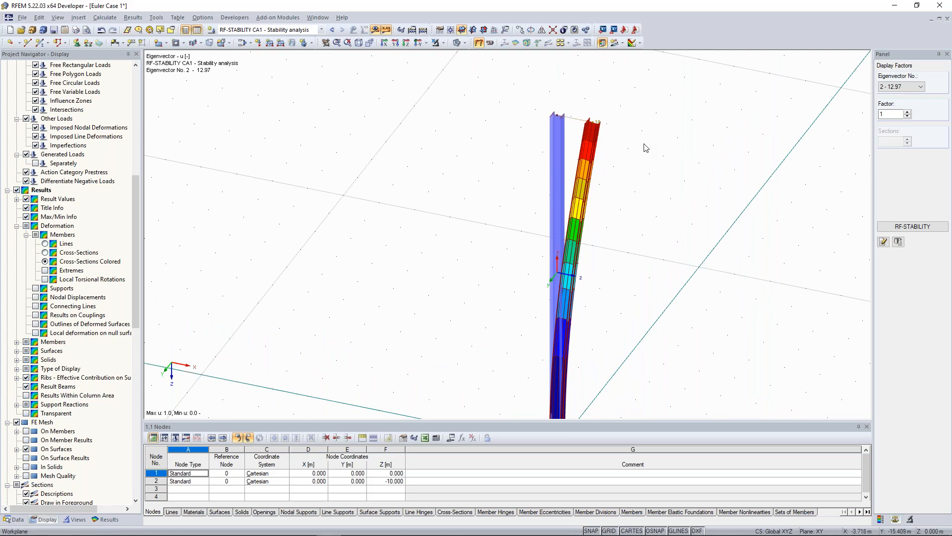
# Reopen the RF-STABILITY results and compare the effective length factors k cr,z for eigenvector 1 and k cr,y for eigenvector 2
pyautogui.click(912, 226)
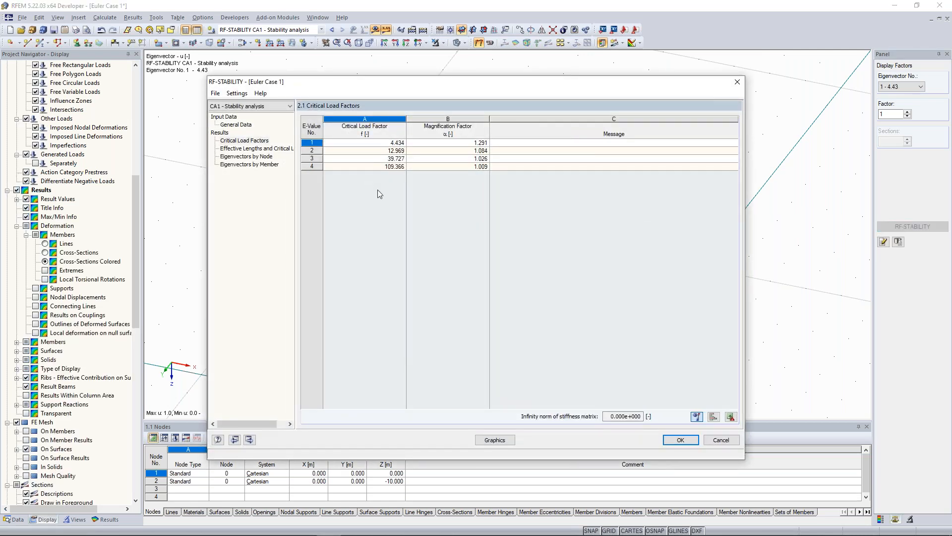
pyautogui.click(258, 148)
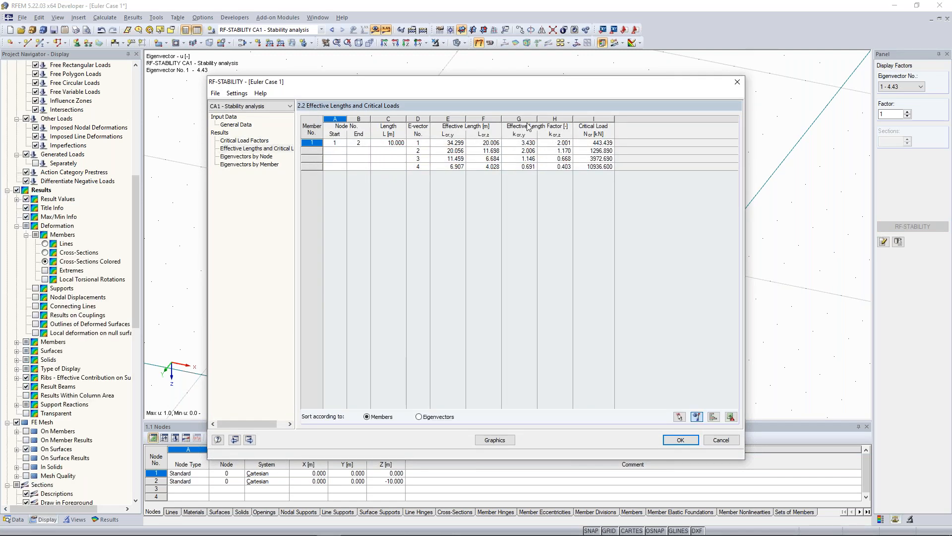
pyautogui.click(558, 143)
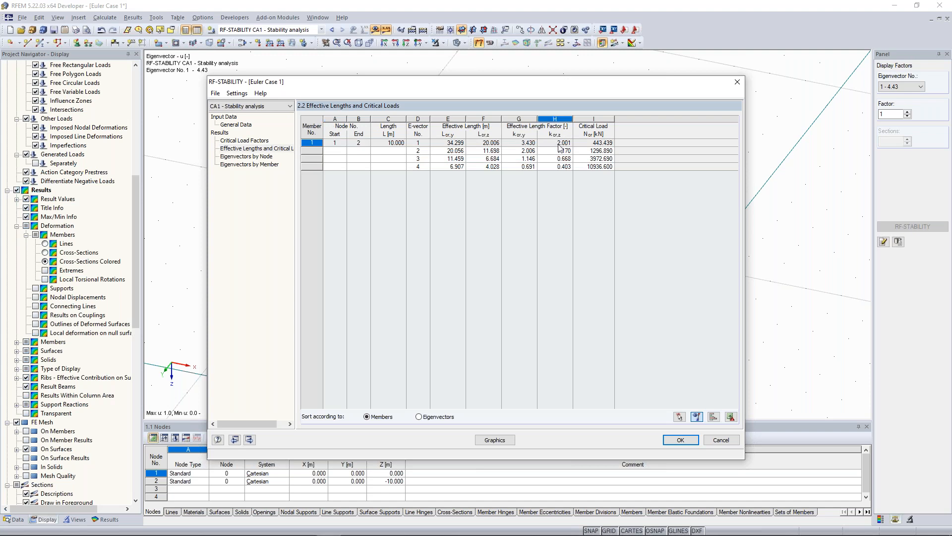
pyautogui.click(528, 151)
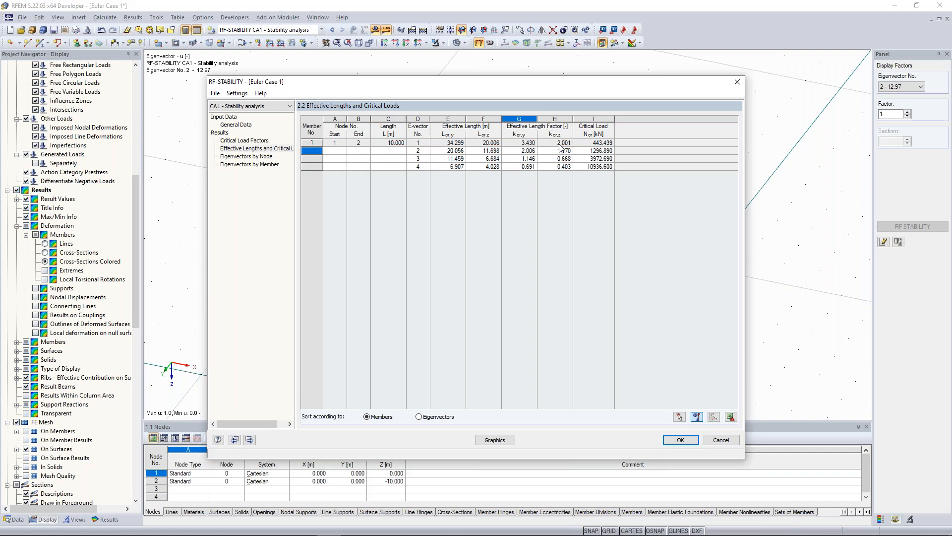
# Compare the effective length factors in the RF-STABILITY table with the buckling shape of eigenvector no. 2, and close the results
pyautogui.moveTo(548, 86); pyautogui.dragTo(484, 276)
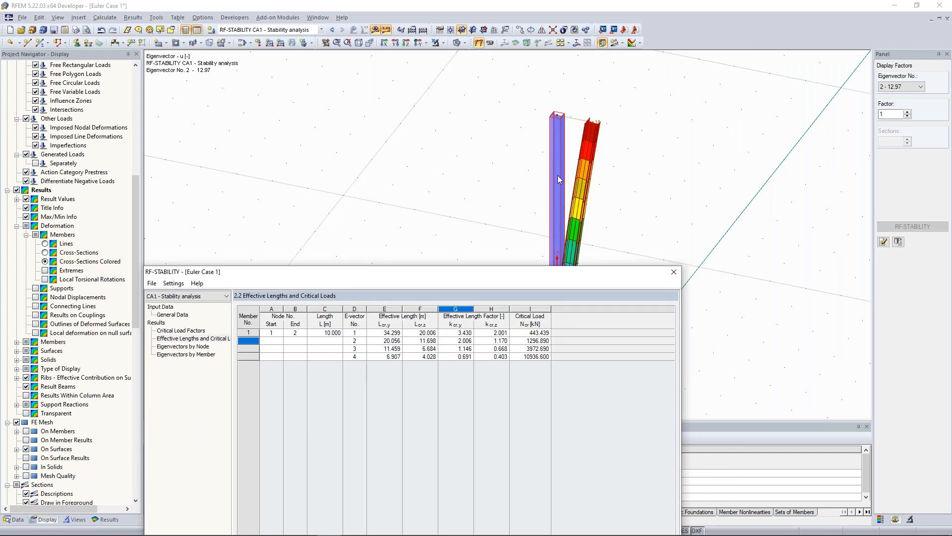
pyautogui.moveTo(538, 272); pyautogui.dragTo(546, 234)
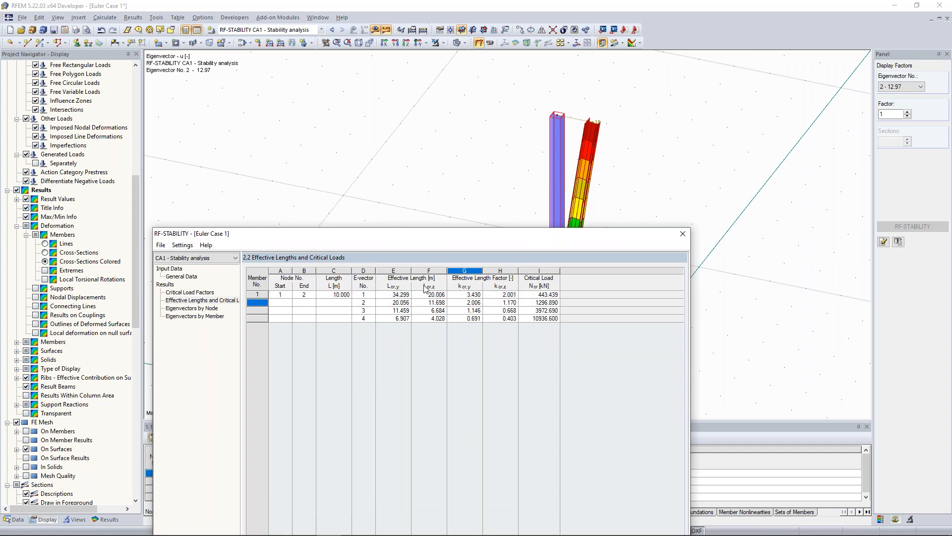
pyautogui.moveTo(450, 243); pyautogui.dragTo(506, 49)
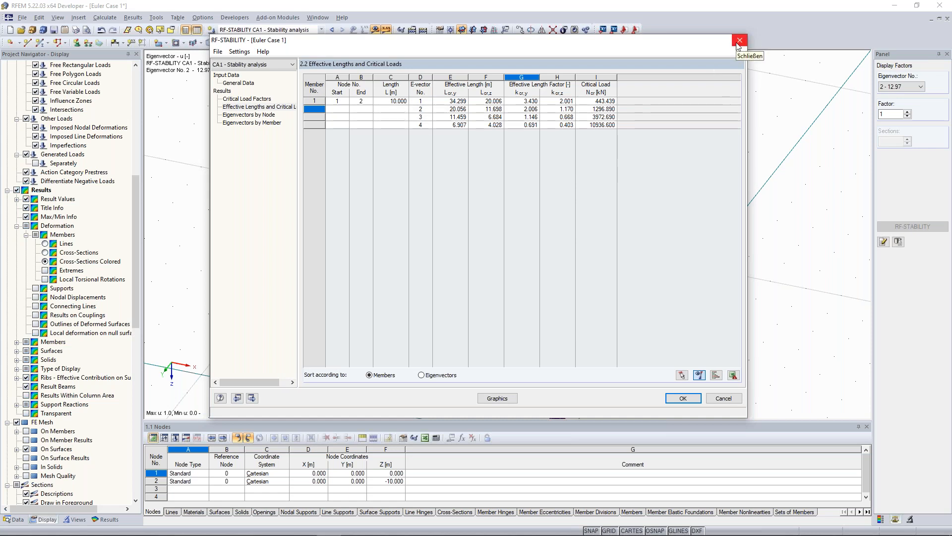
pyautogui.moveTo(687, 44); pyautogui.dragTo(673, 55)
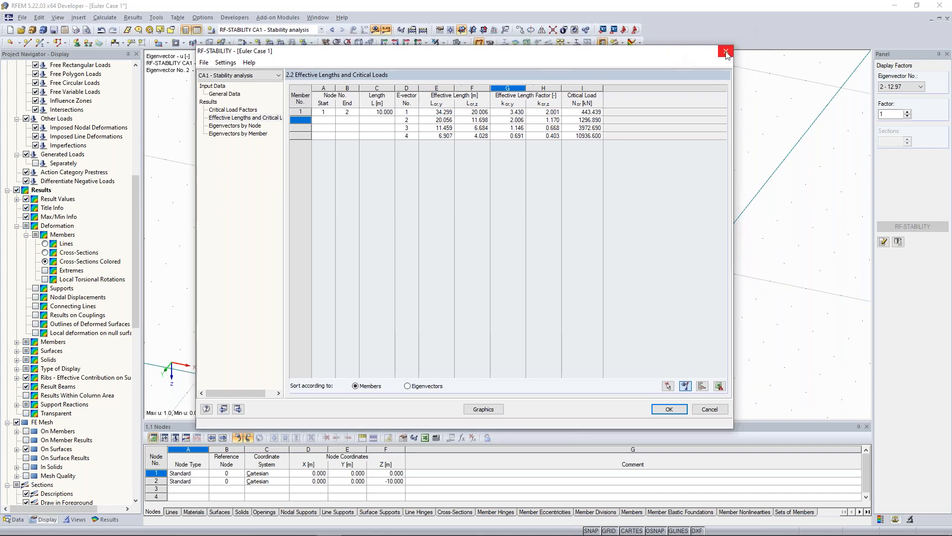
pyautogui.click(726, 50)
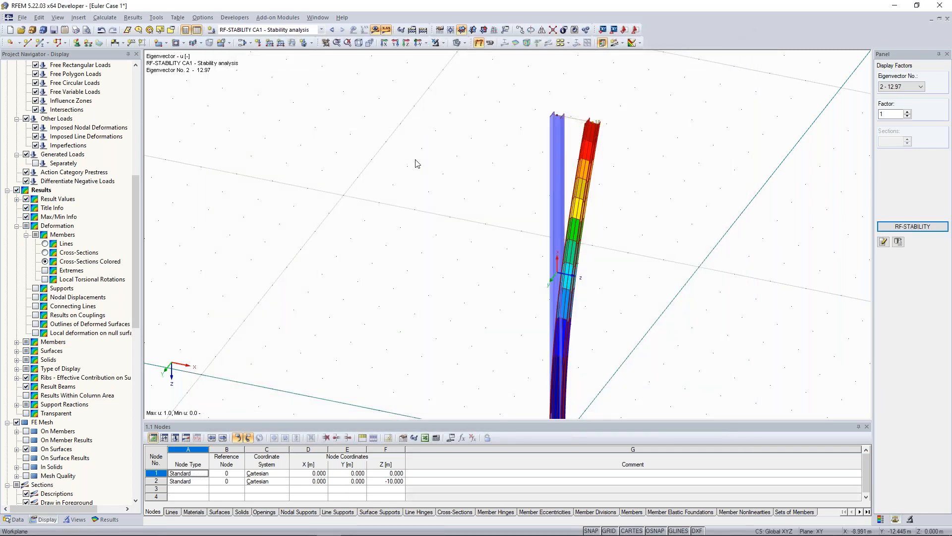
# Deactivate the shear stiffness of members in the global calculation parameters and accept the deletion of all results
pyautogui.scroll(-2, 416, 160)
pyautogui.moveTo(415, 161); pyautogui.dragTo(381, 148, button='middle')
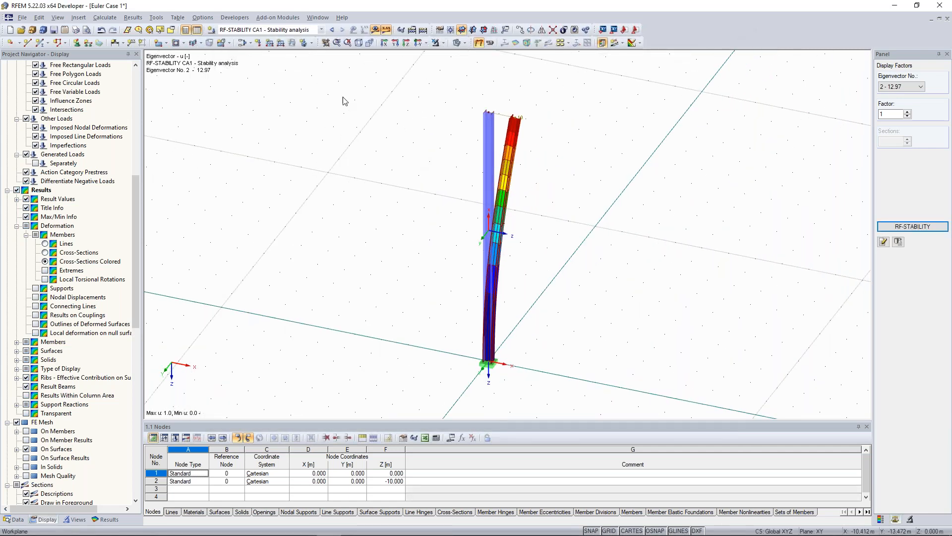
pyautogui.click(203, 18)
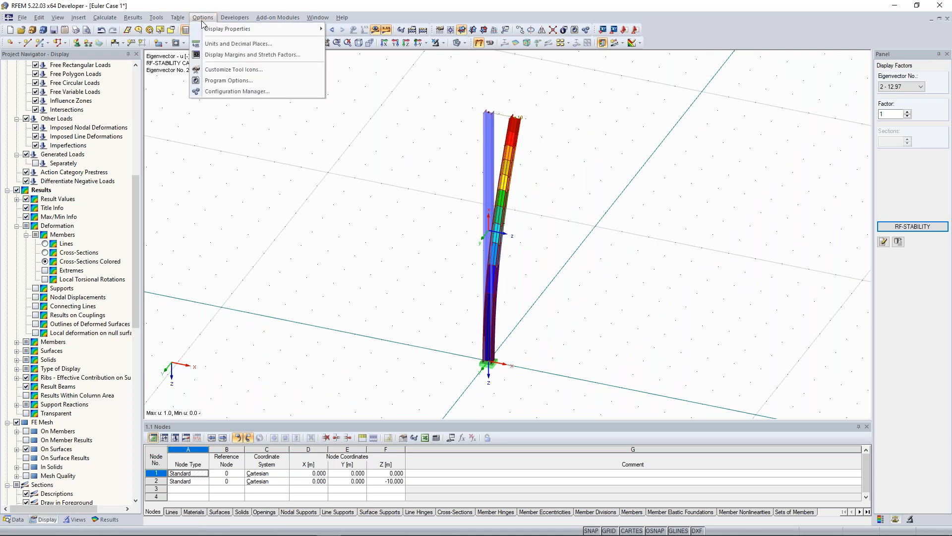
pyautogui.moveTo(105, 20)
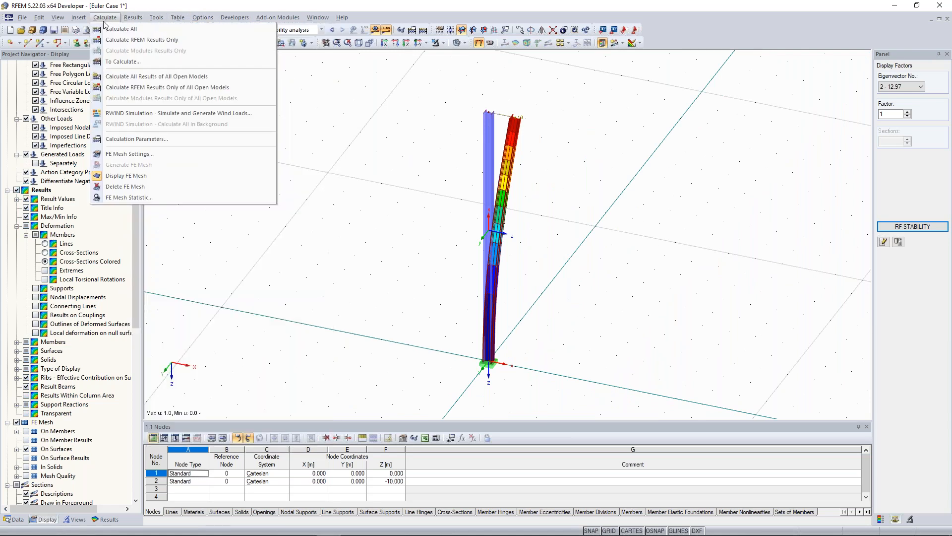
pyautogui.click(151, 139)
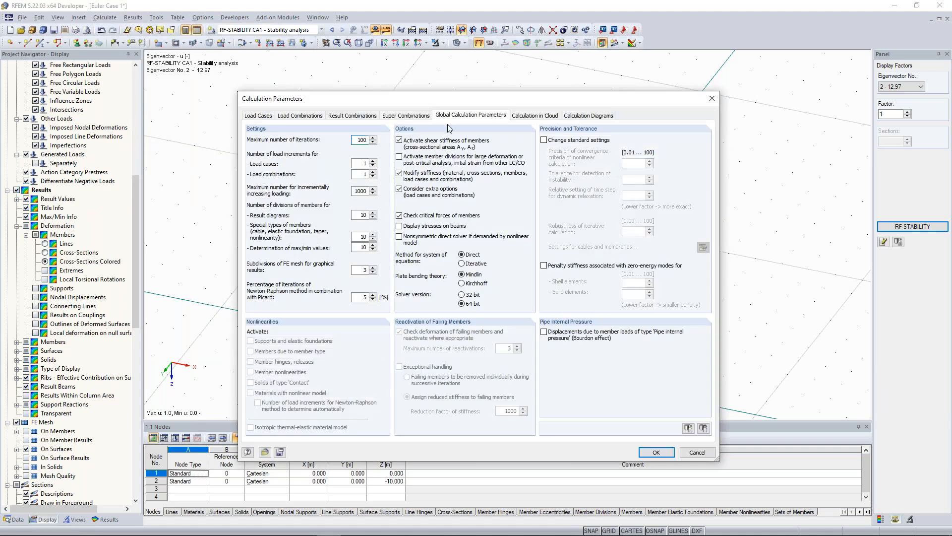
pyautogui.click(420, 146)
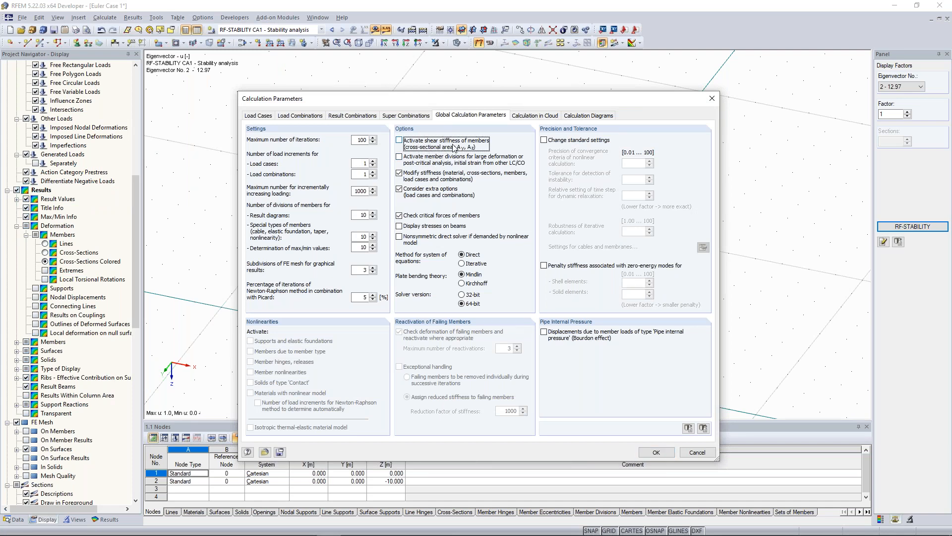
pyautogui.click(659, 452)
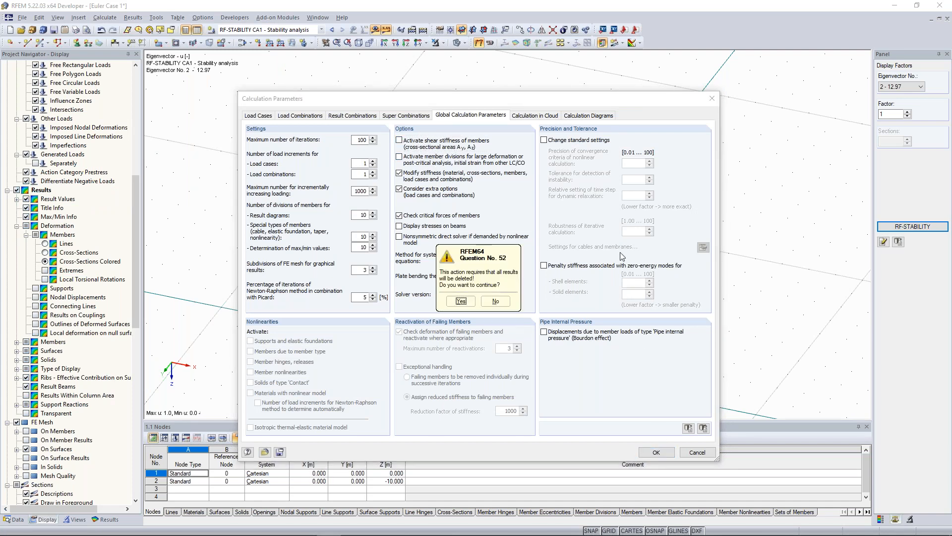
pyautogui.click(461, 301)
# Recalculate the stability analysis without shear stiffness, and review its critical load factors, effective lengths and critical loads
pyautogui.click(424, 29)
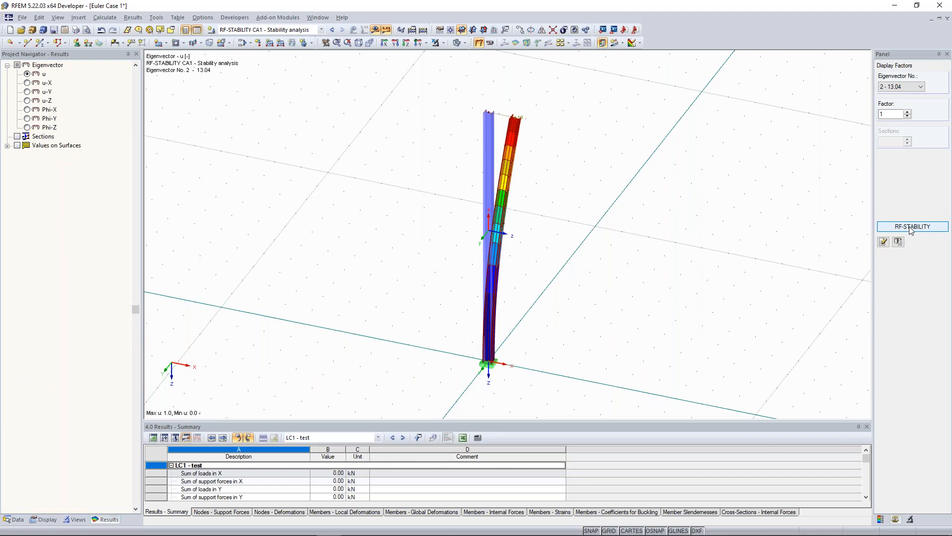
pyautogui.click(912, 229)
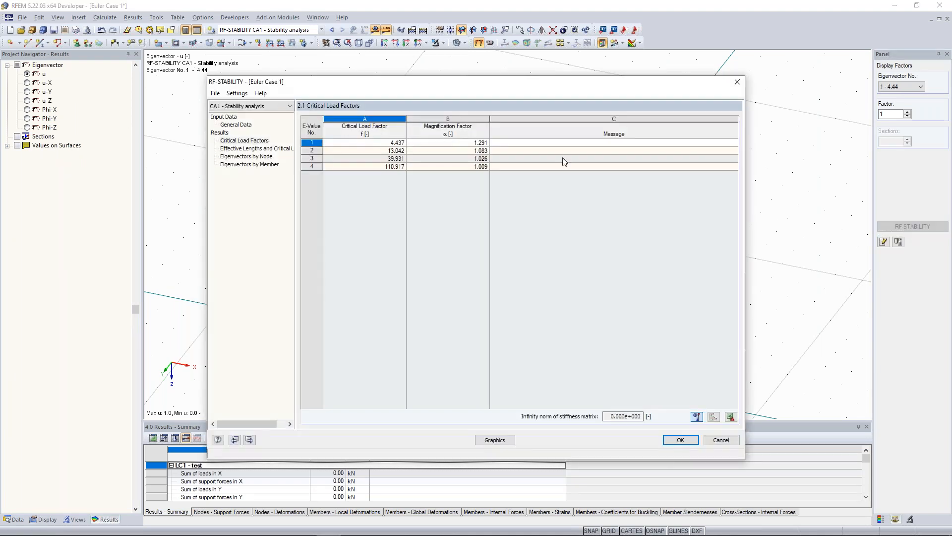
pyautogui.click(268, 148)
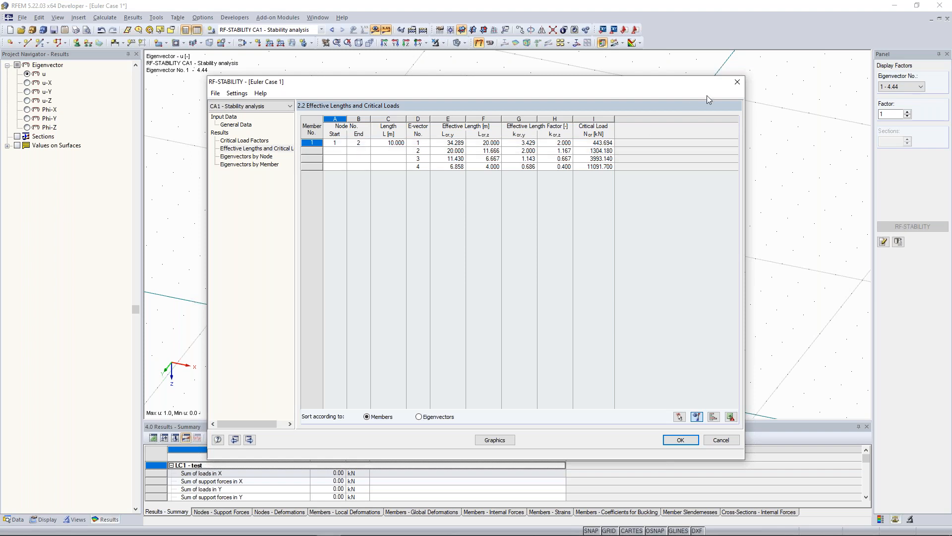
pyautogui.click(737, 82)
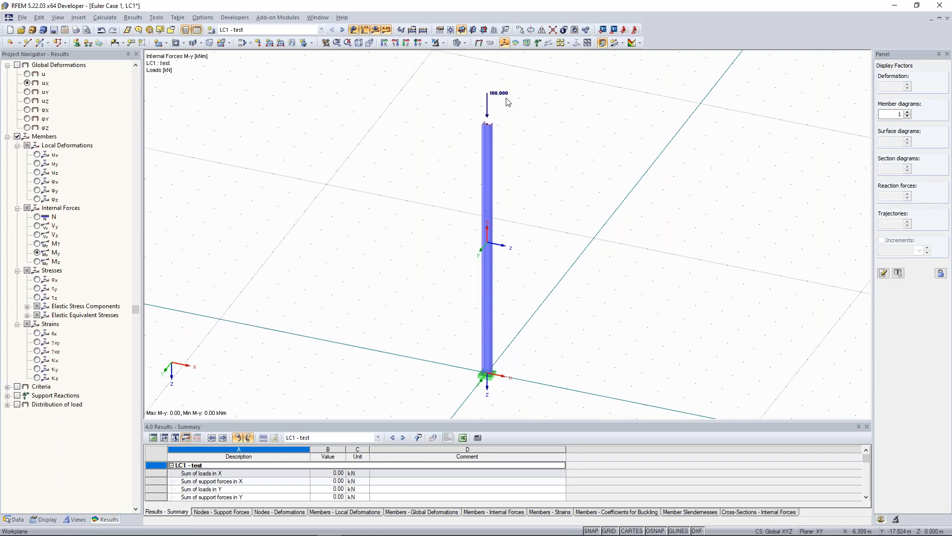
# Set the vertical nodal load PZ at the column's head to 444 kN
pyautogui.doubleClick(496, 96)
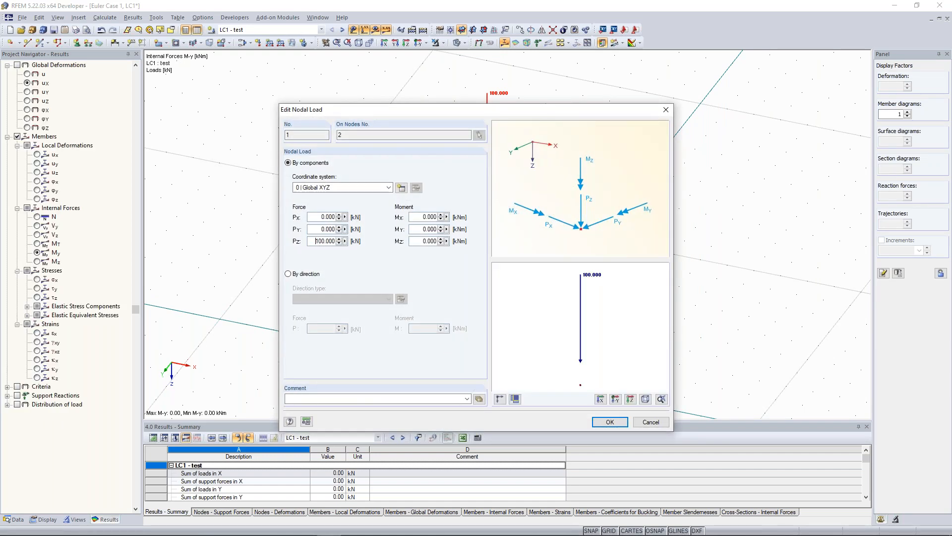
pyautogui.moveTo(317, 241); pyautogui.dragTo(373, 241)
pyautogui.write('444')
pyautogui.click(610, 422)
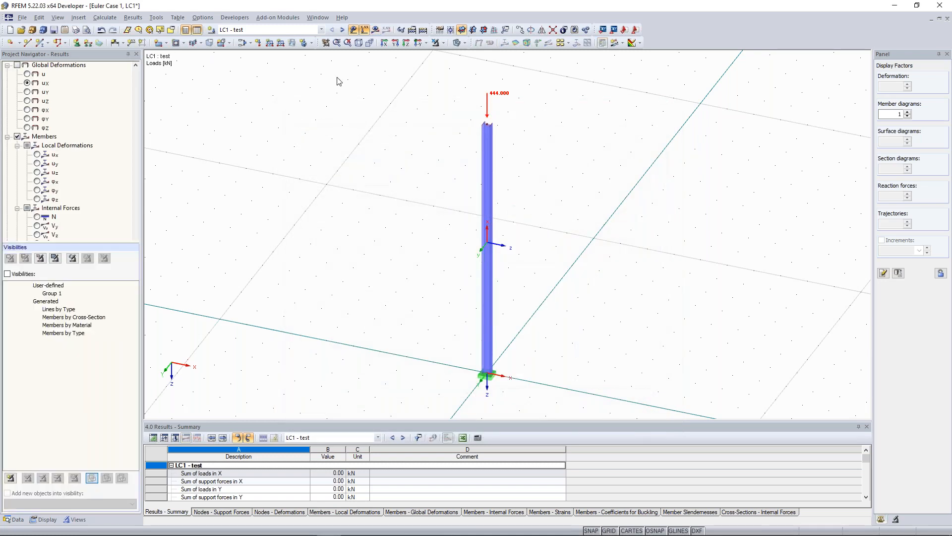
# Ensure load case LC1 uses second-order analysis (P-Delta / P-delta) in its calculation parameters
pyautogui.click(250, 44)
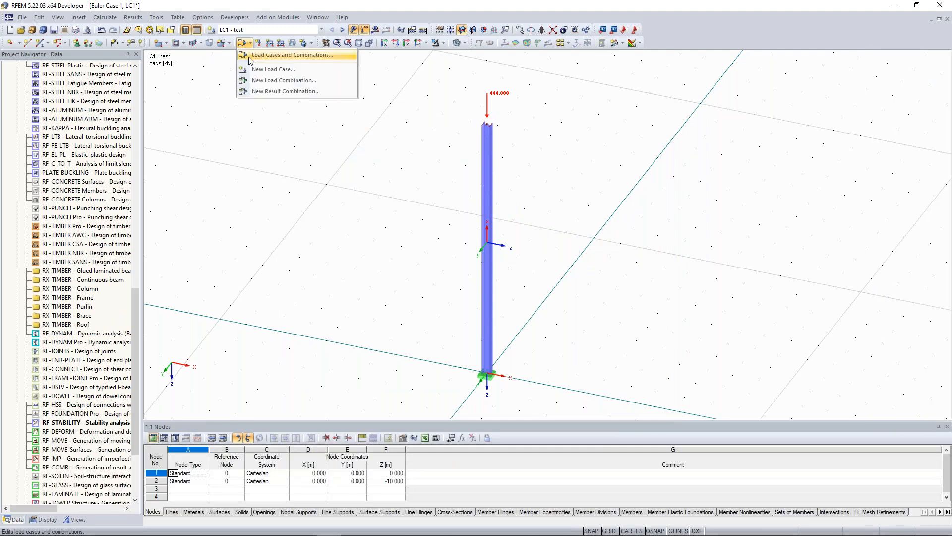
pyautogui.click(251, 55)
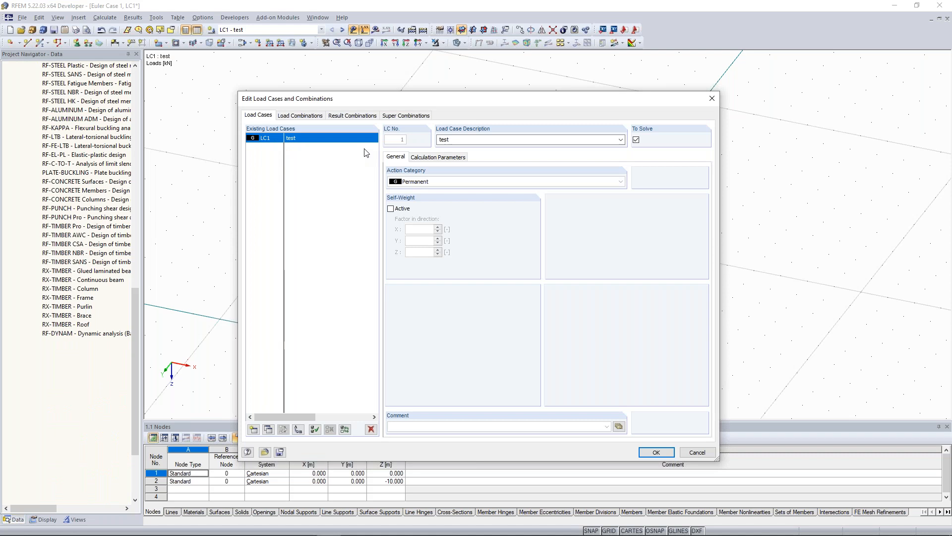
pyautogui.click(425, 157)
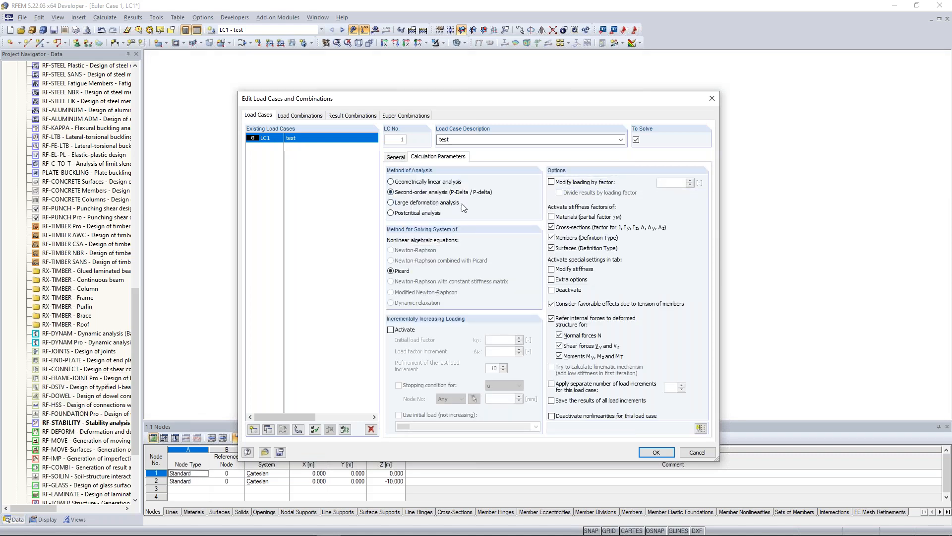
pyautogui.click(647, 452)
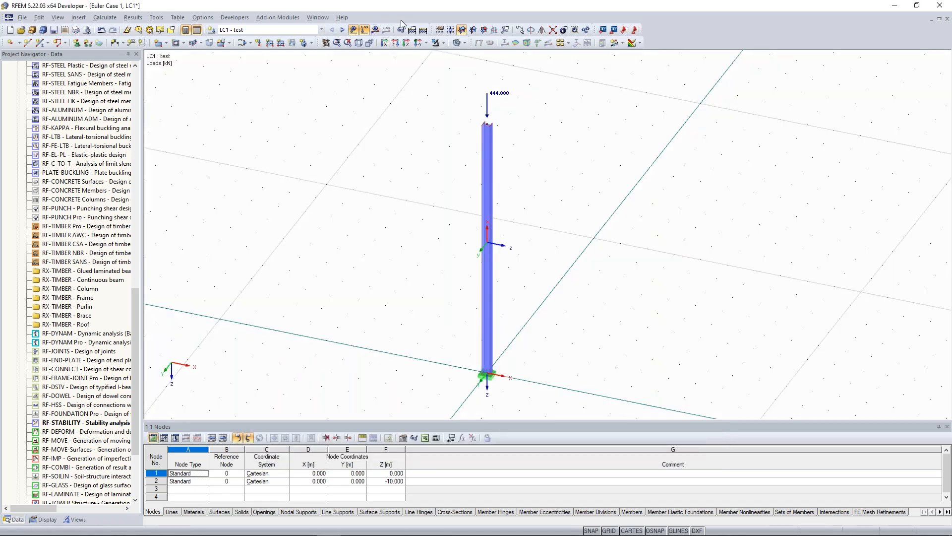
# Calculate load case LC1 with the raised load and read through the calculation error description
pyautogui.click(375, 30)
pyautogui.click(458, 289)
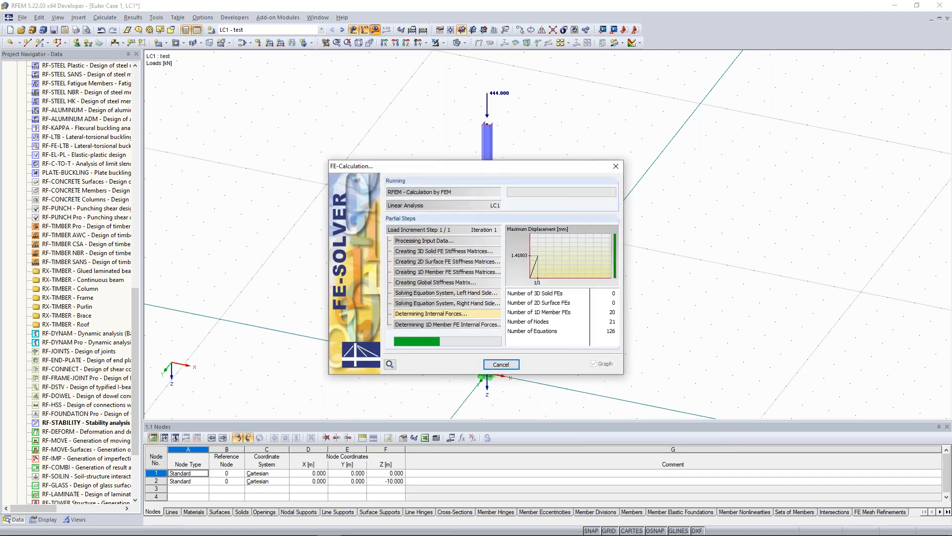
pyautogui.moveTo(469, 146); pyautogui.dragTo(688, 92)
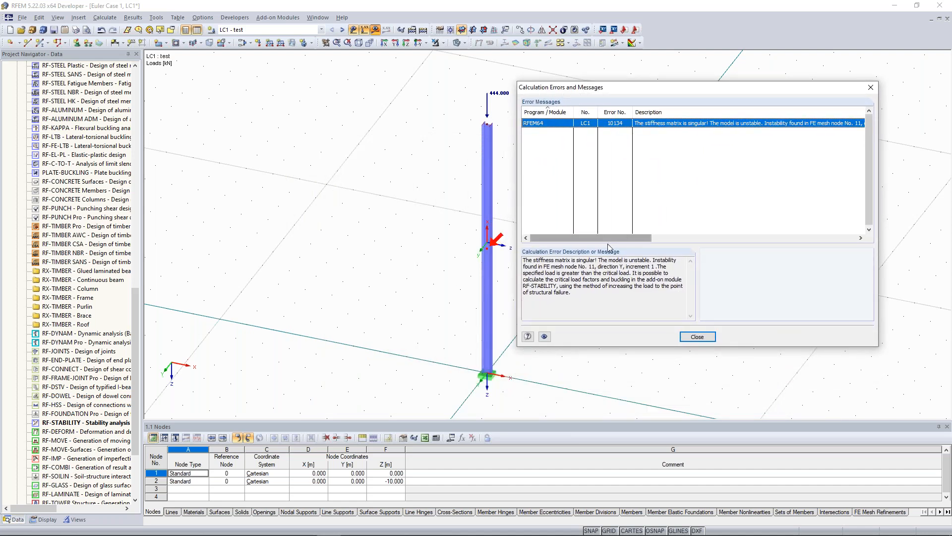
pyautogui.moveTo(603, 239); pyautogui.dragTo(603, 238)
pyautogui.moveTo(523, 260); pyautogui.dragTo(589, 293)
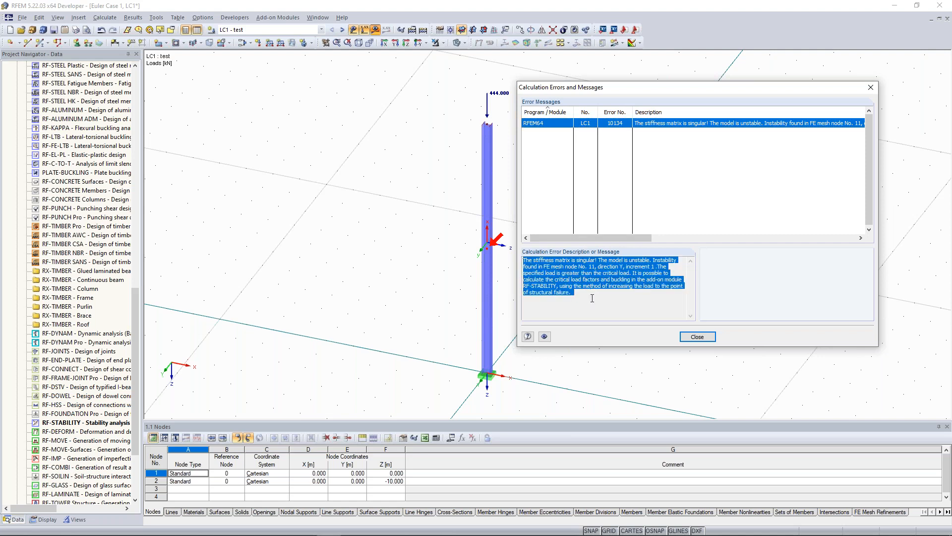
pyautogui.click(524, 262)
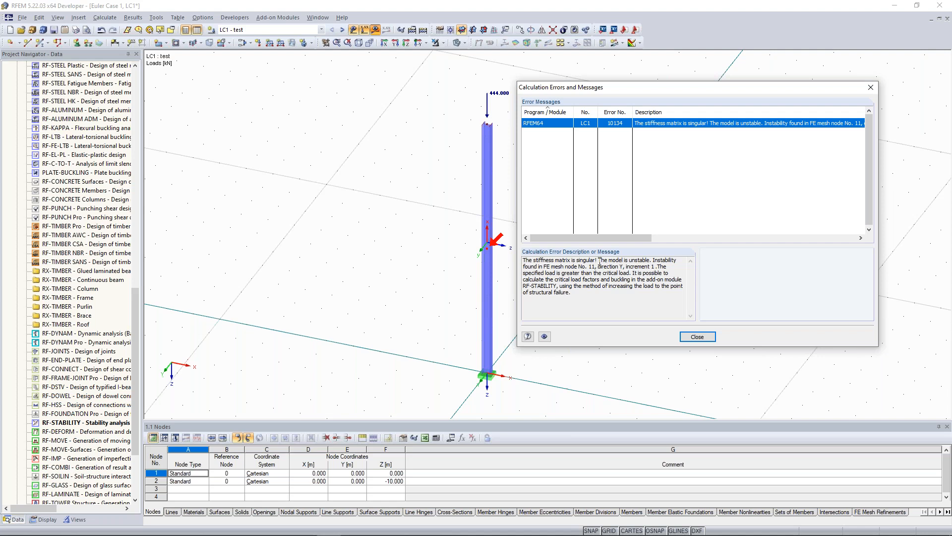
pyautogui.moveTo(600, 261); pyautogui.dragTo(649, 268)
pyautogui.click(646, 268)
pyautogui.click(697, 336)
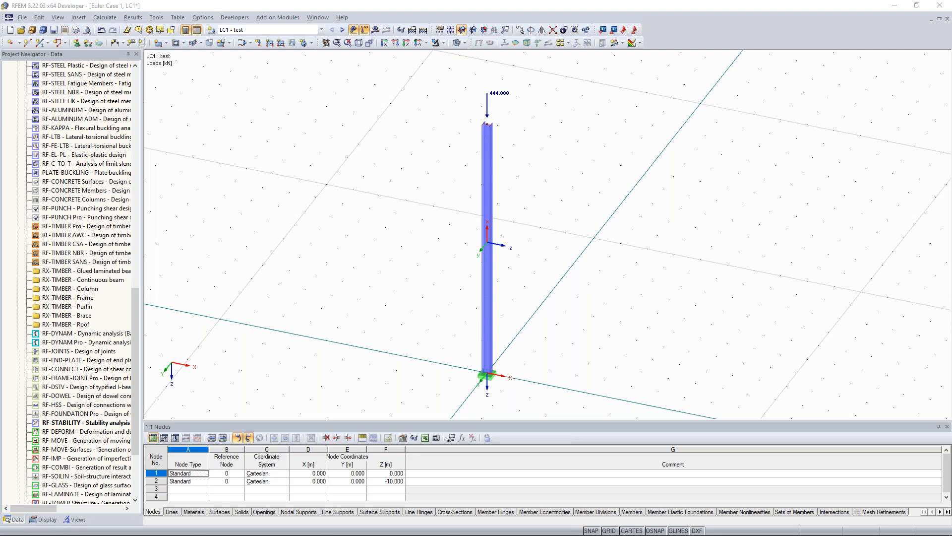
# Examine the cross-section properties of the column's HEB 300 section from its member settings, leaving the member as it is
pyautogui.scroll(-1, 434, 160)
pyautogui.scroll(-1, 434, 160)
pyautogui.keyDown('ctrl'); pyautogui.moveTo(428, 164); pyautogui.dragTo(320, 215, button='middle'); pyautogui.keyUp('ctrl')
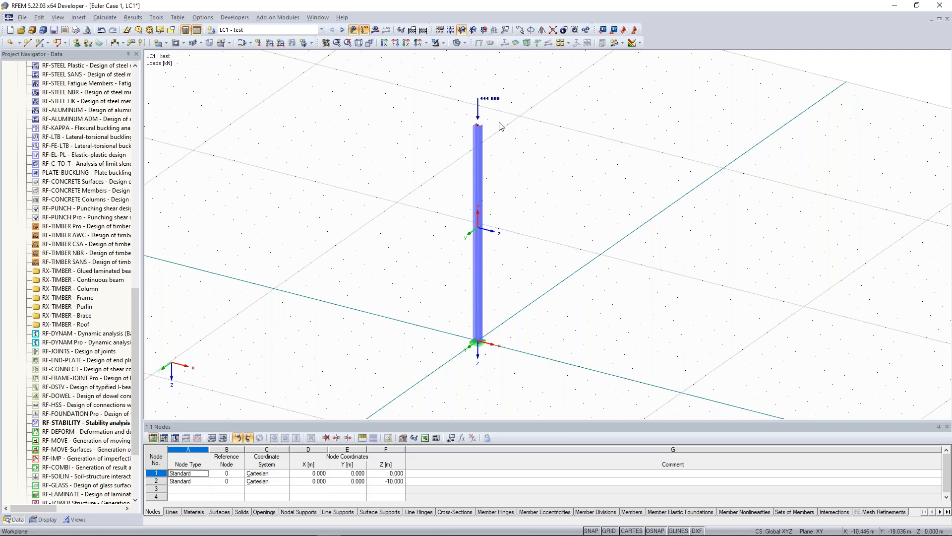
pyautogui.scroll(2, 484, 113)
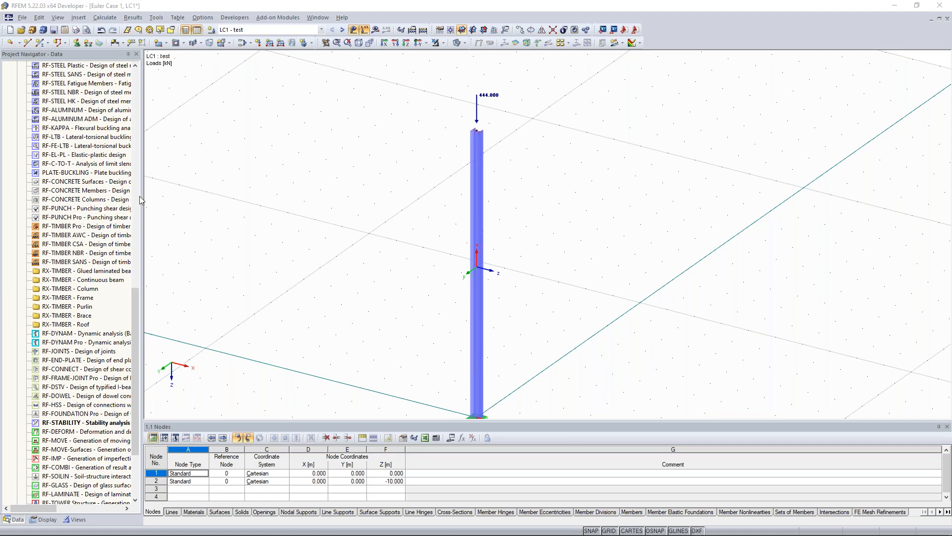
pyautogui.rightClick(475, 159)
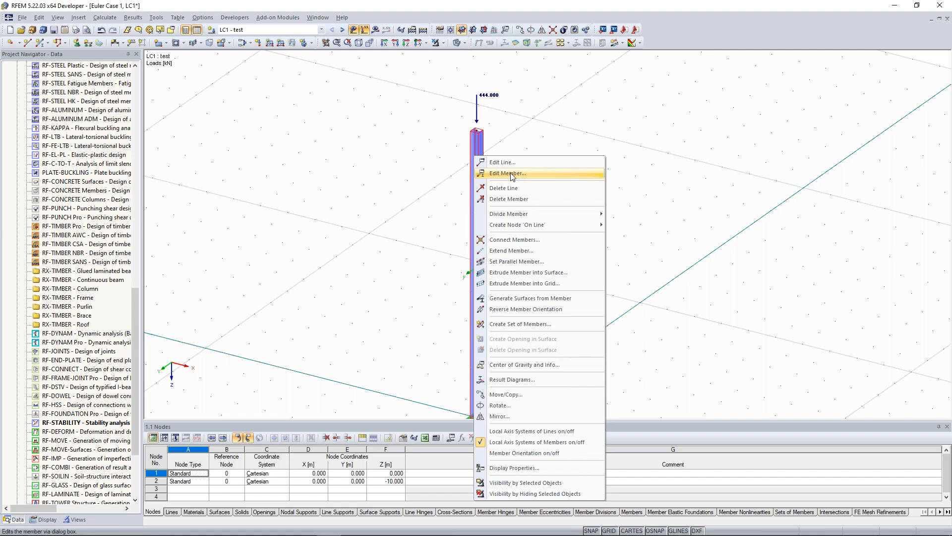
pyautogui.click(512, 175)
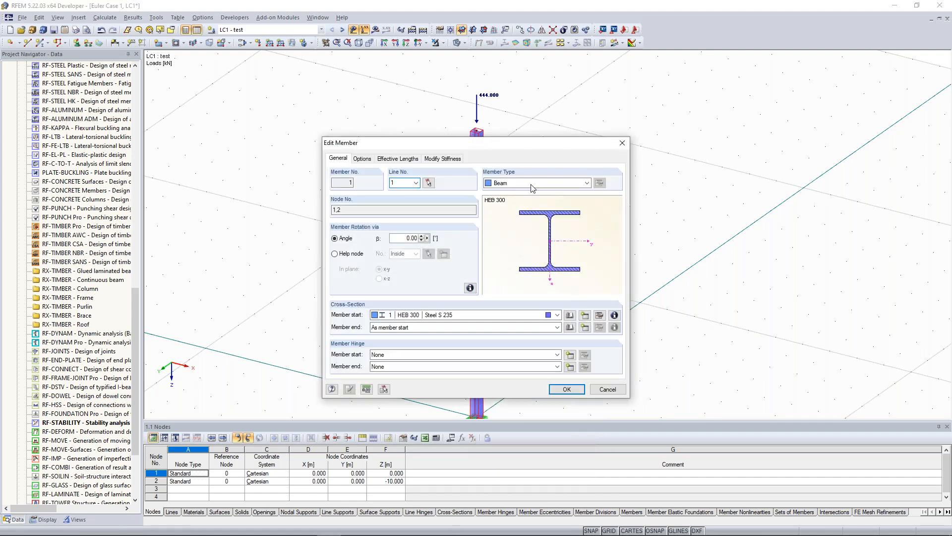
pyautogui.click(614, 315)
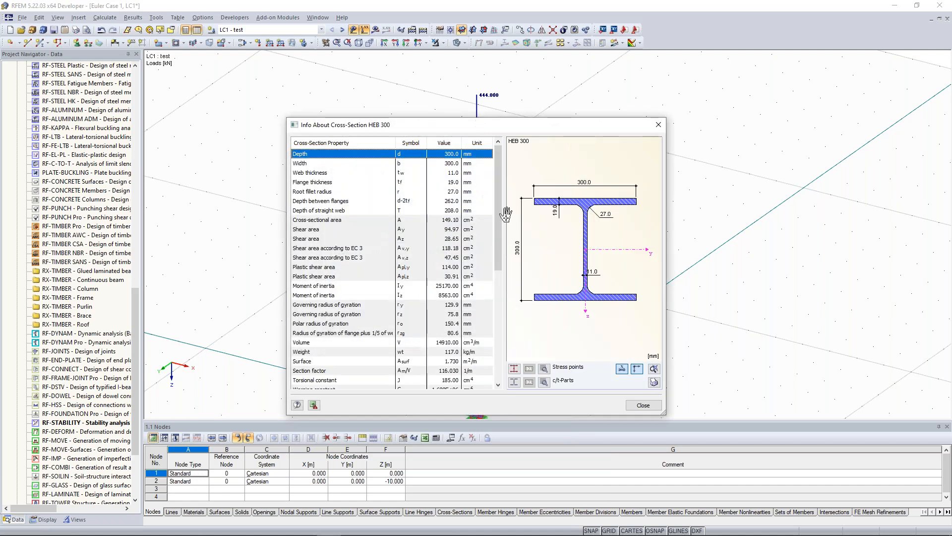
pyautogui.moveTo(500, 213); pyautogui.dragTo(513, 199)
pyautogui.click(660, 126)
pyautogui.click(621, 143)
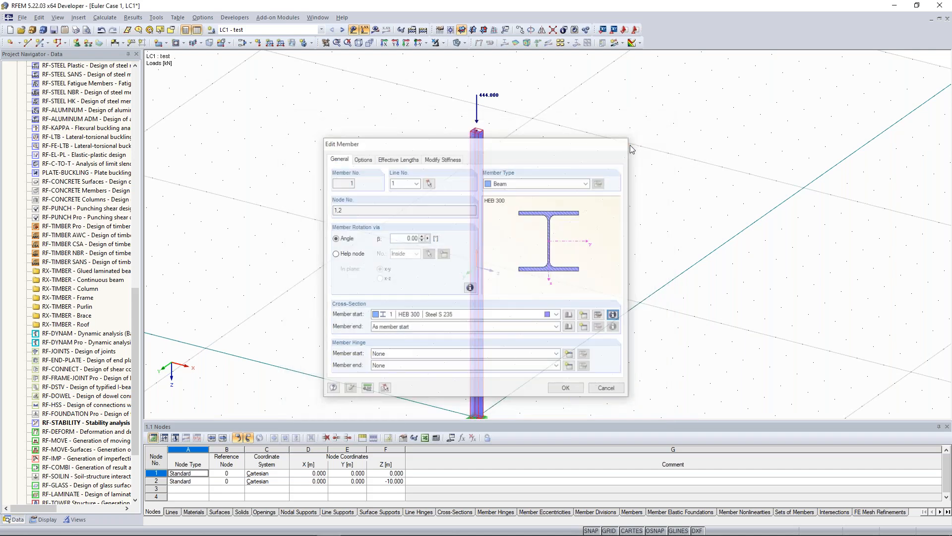
# Examine where the nodal load acts on the HEB section at the column's head, node 2
pyautogui.scroll(1, 466, 112)
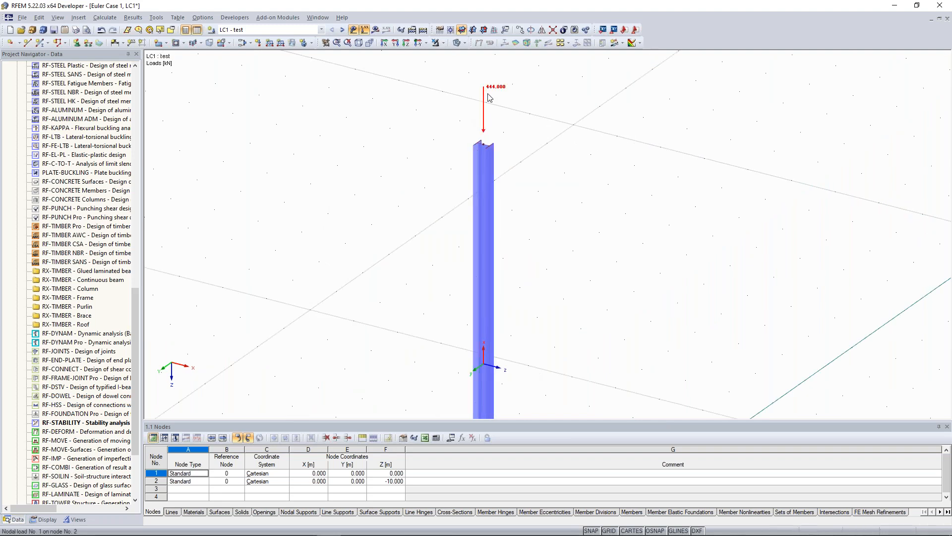
pyautogui.scroll(2, 480, 115)
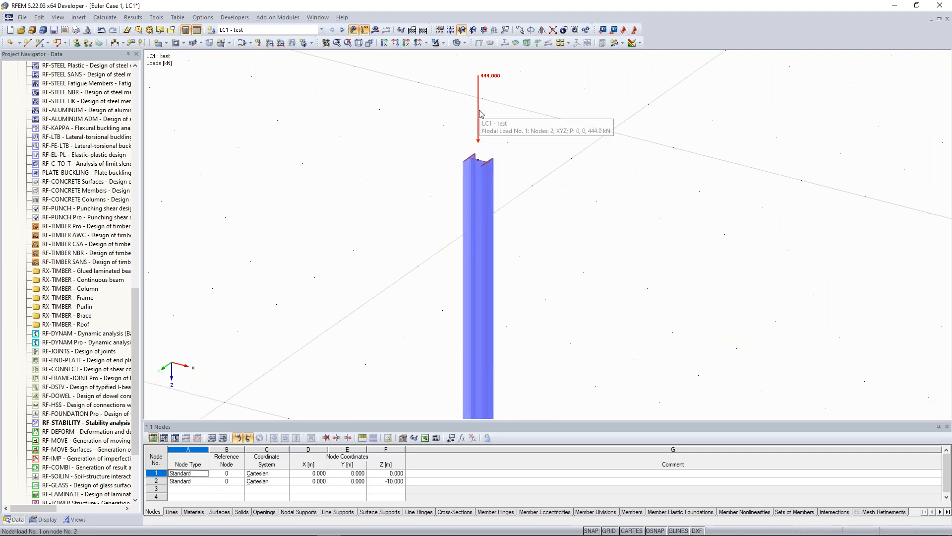
pyautogui.scroll(1, 480, 113)
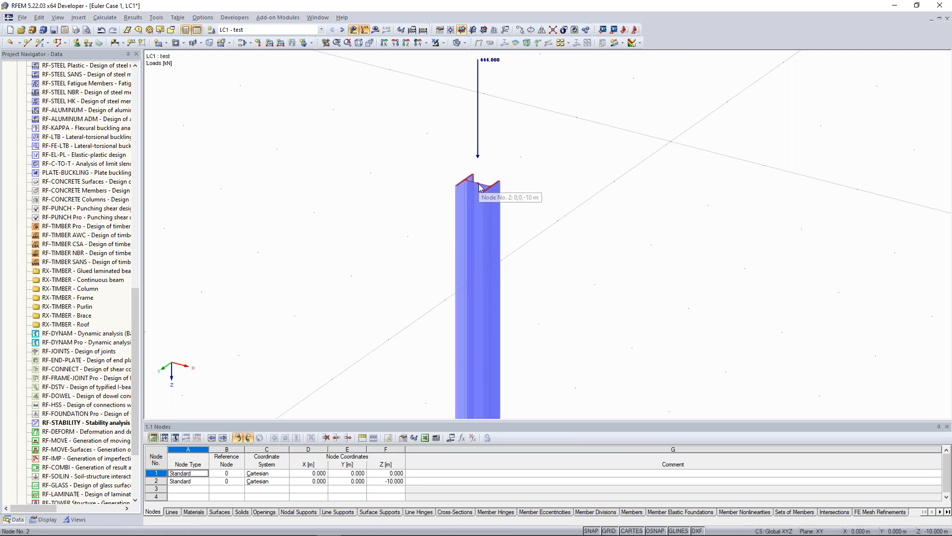
pyautogui.scroll(-5, 430, 139)
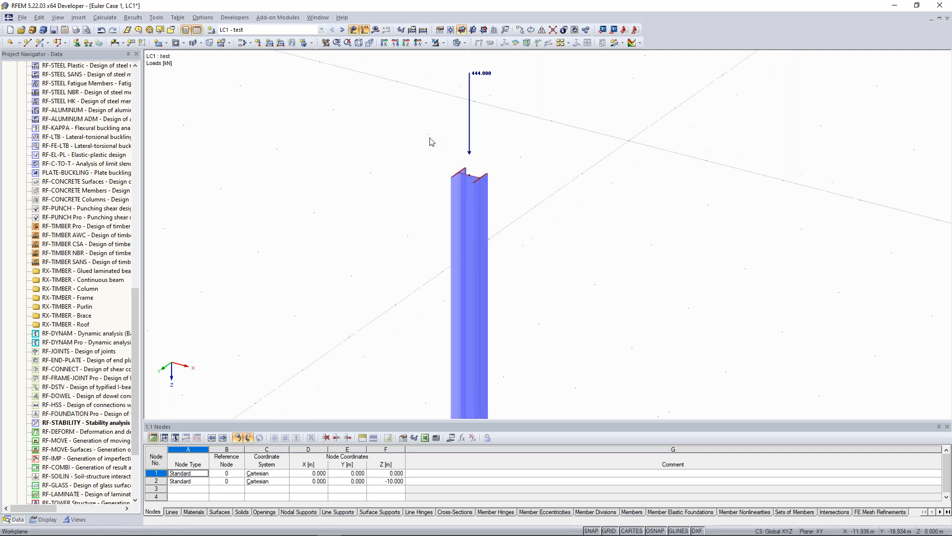
pyautogui.moveTo(415, 184); pyautogui.dragTo(430, 171, button='middle')
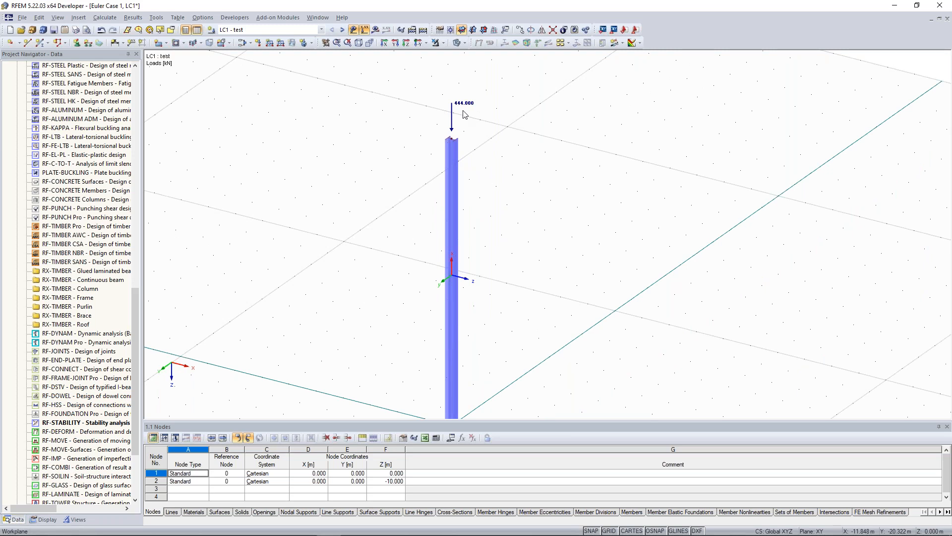
pyautogui.scroll(-2, 414, 260)
pyautogui.moveTo(413, 262); pyautogui.dragTo(439, 213, button='middle')
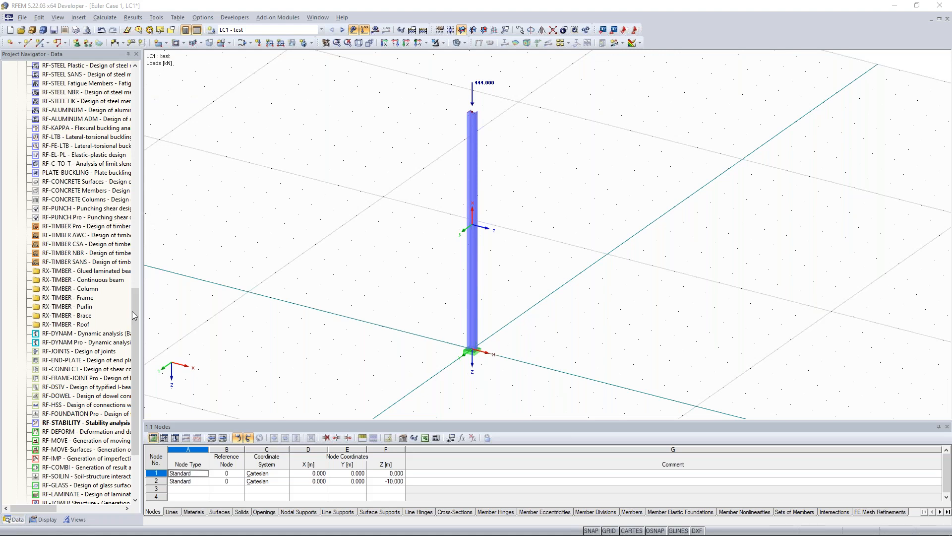
pyautogui.moveTo(133, 308); pyautogui.dragTo(137, 226)
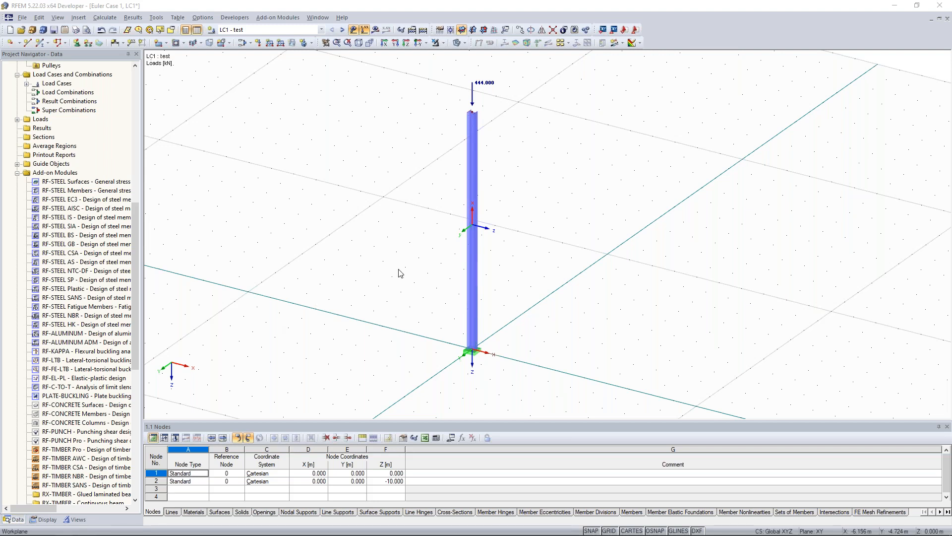
pyautogui.scroll(-3, 416, 270)
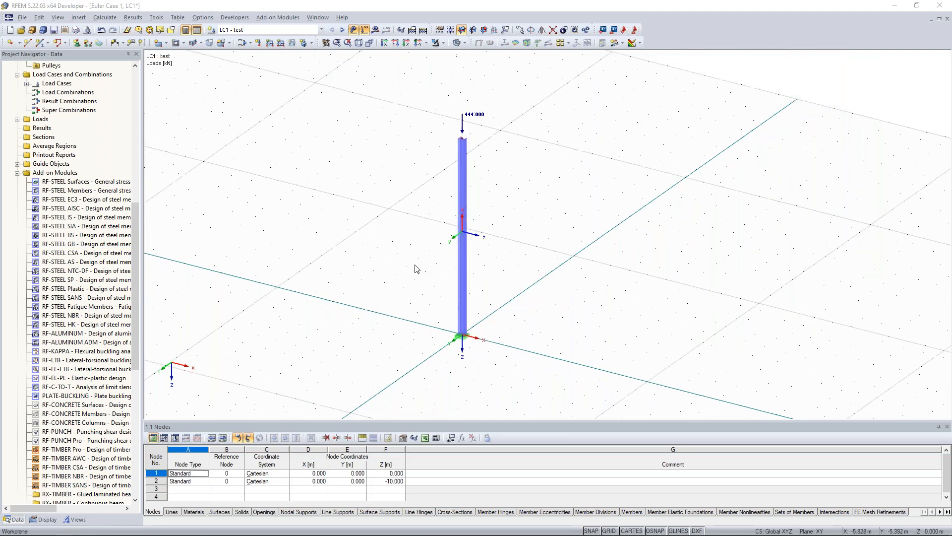
# Set the vertical force PZ of the nodal load at the column's head, node 2, to 100 kN
pyautogui.keyDown('ctrl'); pyautogui.moveTo(382, 285); pyautogui.dragTo(474, 174, button='middle'); pyautogui.keyUp('ctrl')
pyautogui.keyDown('ctrl'); pyautogui.moveTo(415, 229); pyautogui.dragTo(366, 259, button='middle'); pyautogui.keyUp('ctrl')
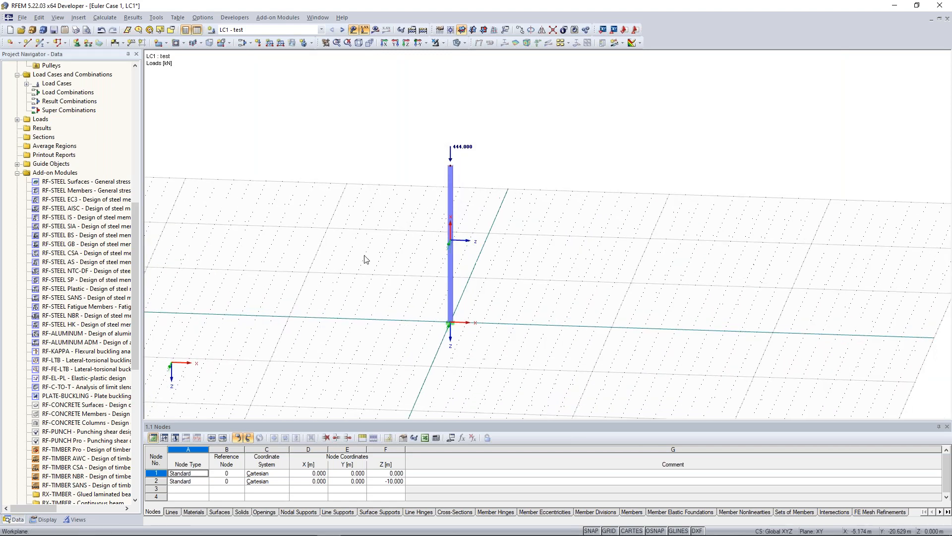
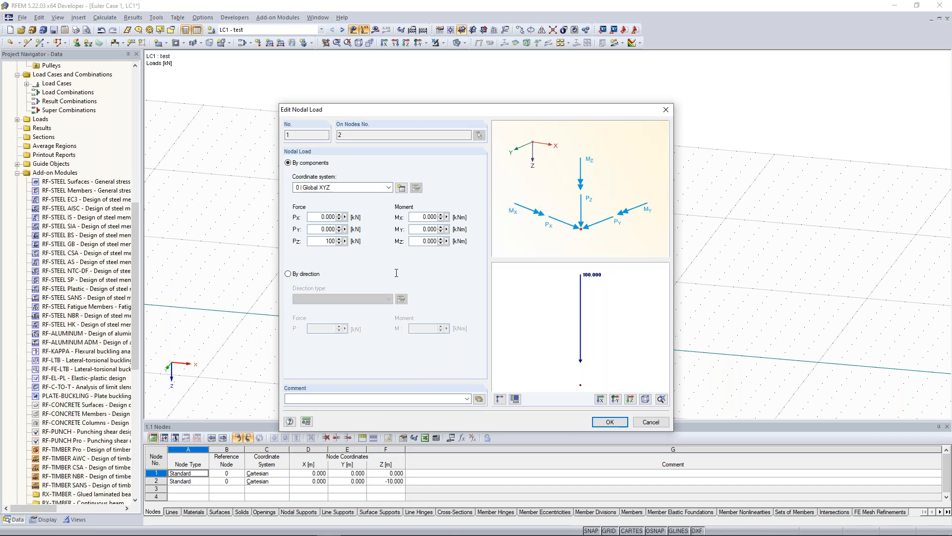
pyautogui.click(609, 422)
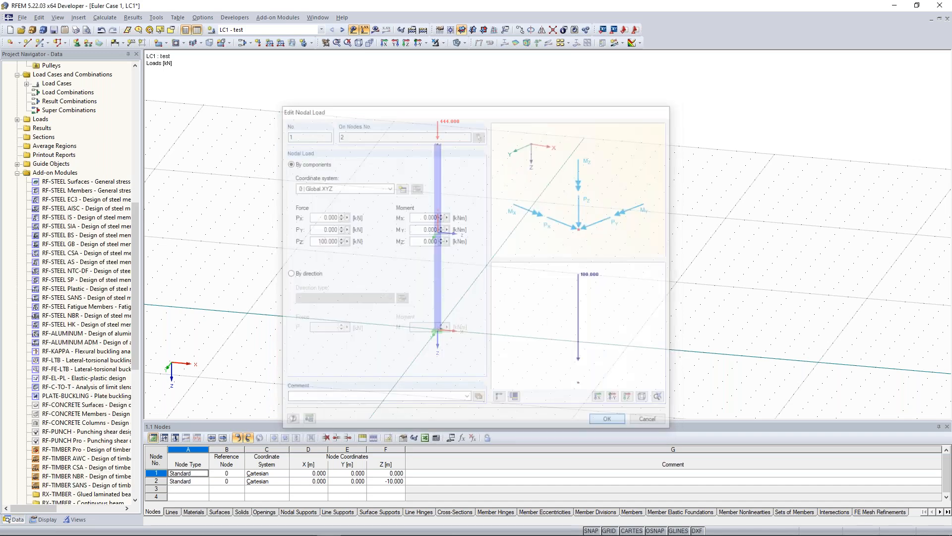
# Copy the column with its base support and nodal load to 10 m along the X axis
pyautogui.moveTo(580, 228); pyautogui.dragTo(588, 189, button='middle')
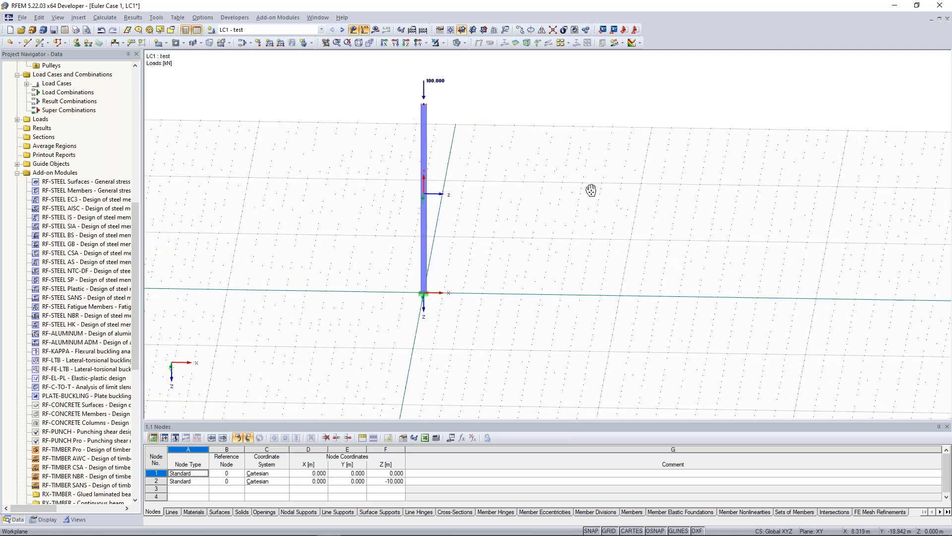
pyautogui.moveTo(370, 65); pyautogui.dragTo(516, 329)
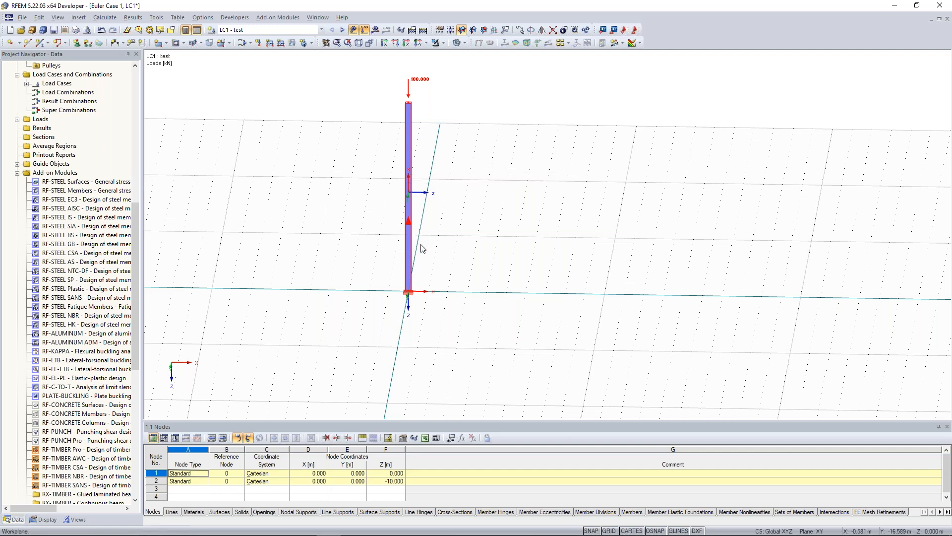
pyautogui.keyDown('ctrl'); pyautogui.moveTo(504, 253); pyautogui.dragTo(496, 252, button='middle'); pyautogui.keyUp('ctrl')
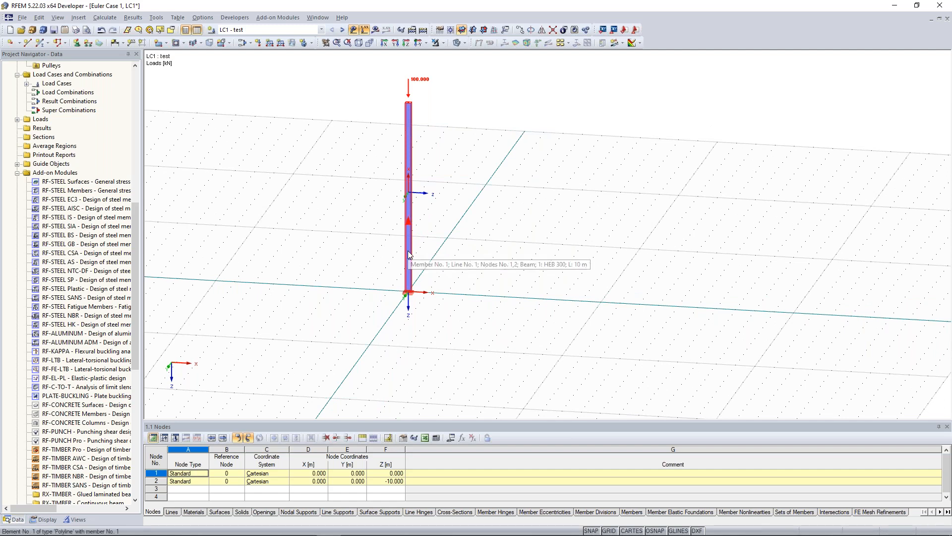
pyautogui.keyDown('ctrl'); pyautogui.moveTo(409, 291); pyautogui.dragTo(604, 303); pyautogui.keyUp('ctrl')
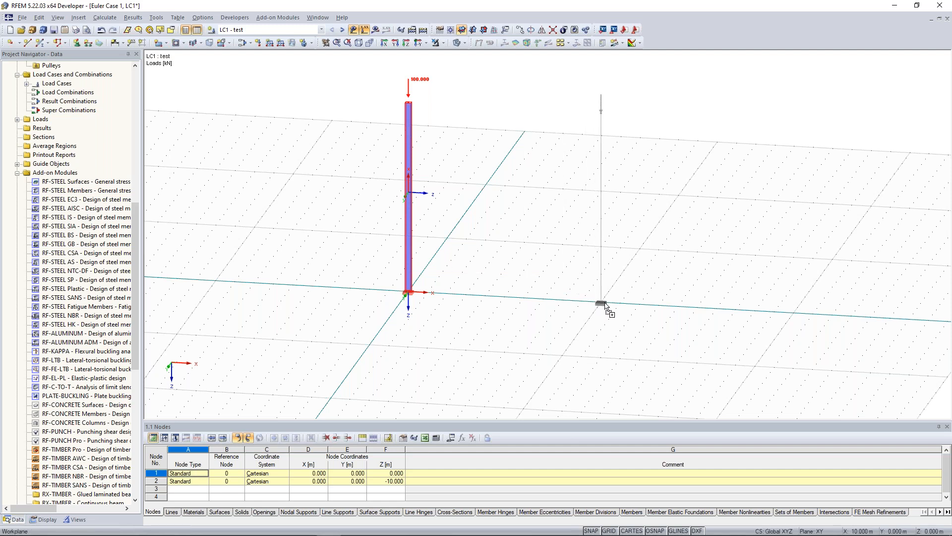
pyautogui.keyDown('ctrl'); pyautogui.moveTo(605, 304); pyautogui.dragTo(604, 303); pyautogui.keyUp('ctrl')
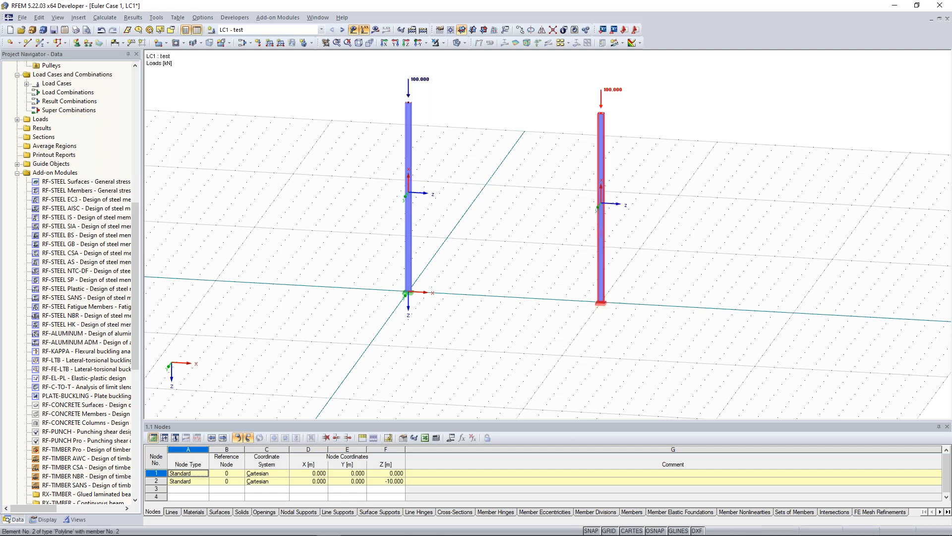
# Set coordinate Z of both column head nodes, 2 and 4, to -6 m
pyautogui.keyDown('ctrl'); pyautogui.moveTo(511, 217); pyautogui.dragTo(524, 188, button='middle'); pyautogui.keyUp('ctrl')
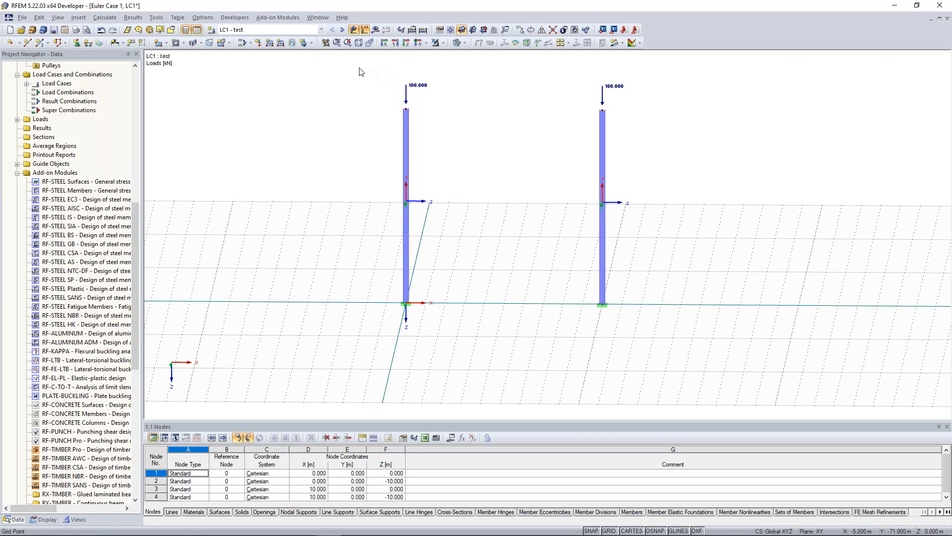
pyautogui.moveTo(357, 66); pyautogui.dragTo(653, 127)
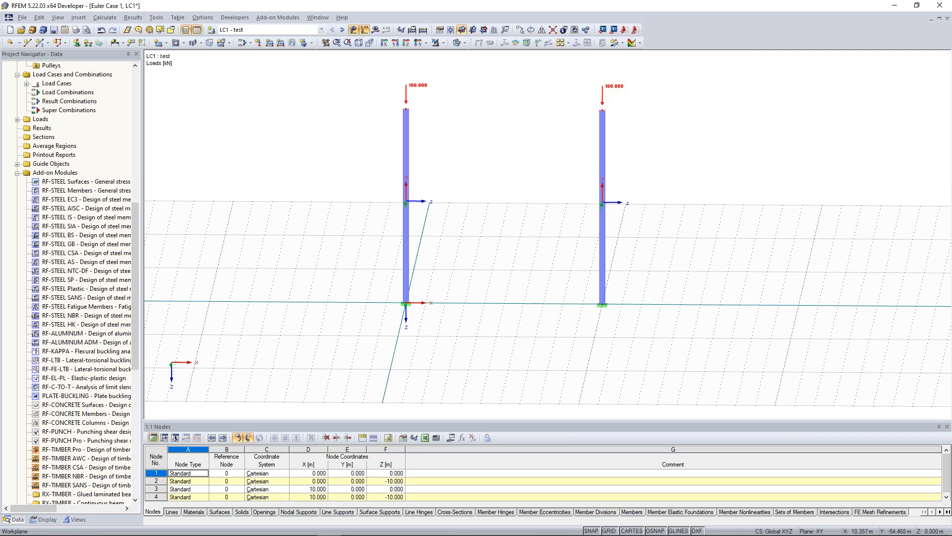
pyautogui.rightClick(407, 109)
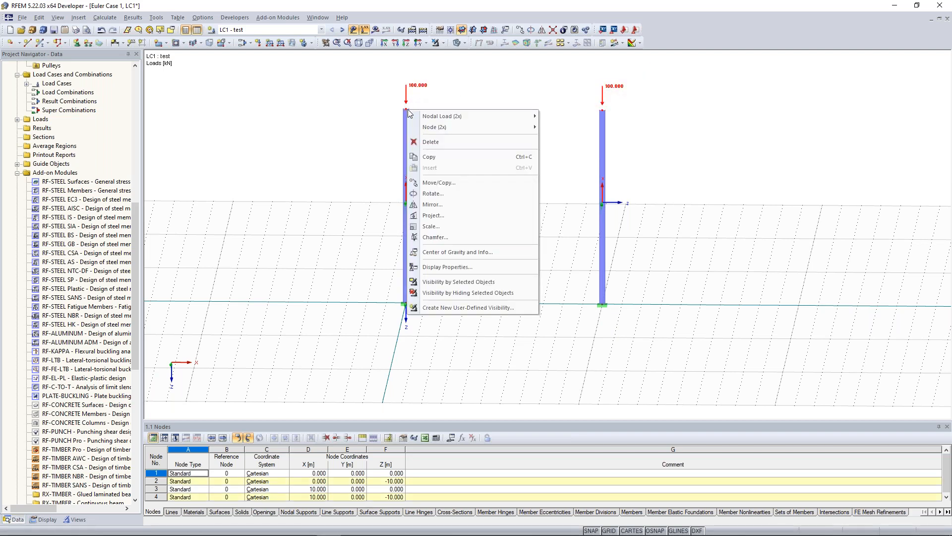
pyautogui.moveTo(458, 130)
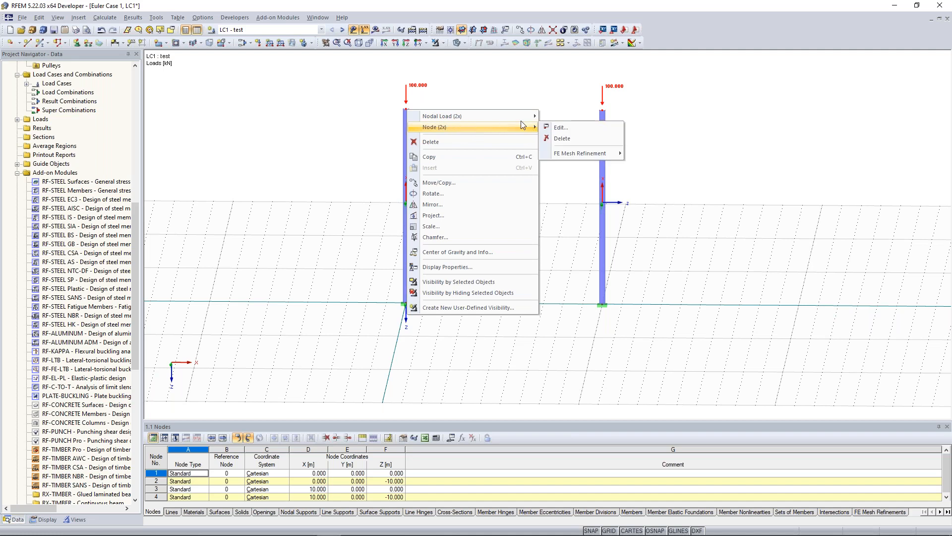
pyautogui.click(571, 127)
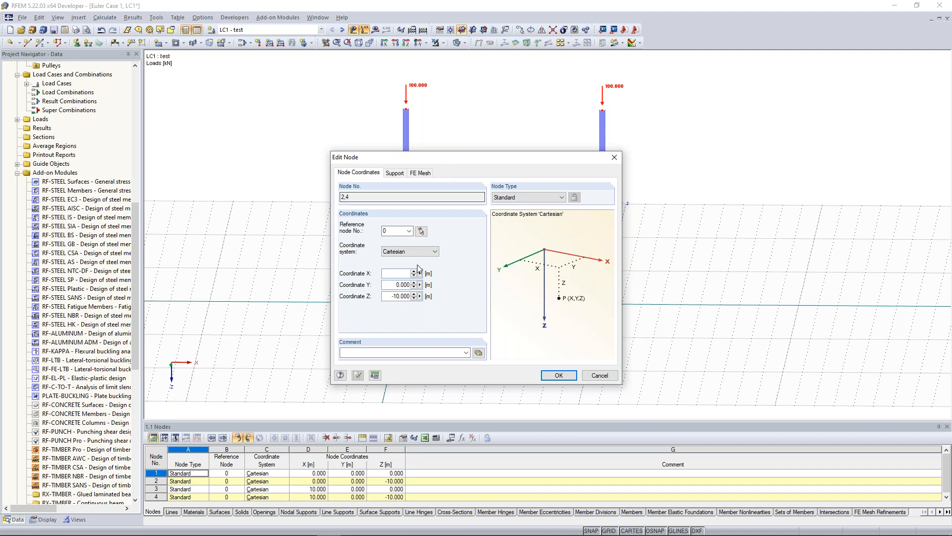
pyautogui.moveTo(394, 296); pyautogui.dragTo(419, 296)
pyautogui.write('-6')
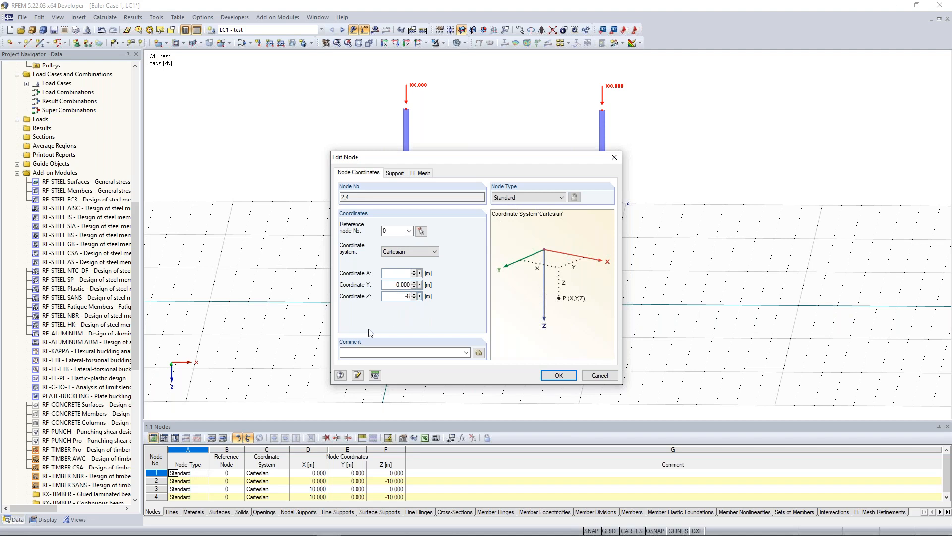
pyautogui.click(554, 376)
# Define a new beam member with a new IPE 300 rolled cross-section in Steel S 235
pyautogui.scroll(3, 516, 177)
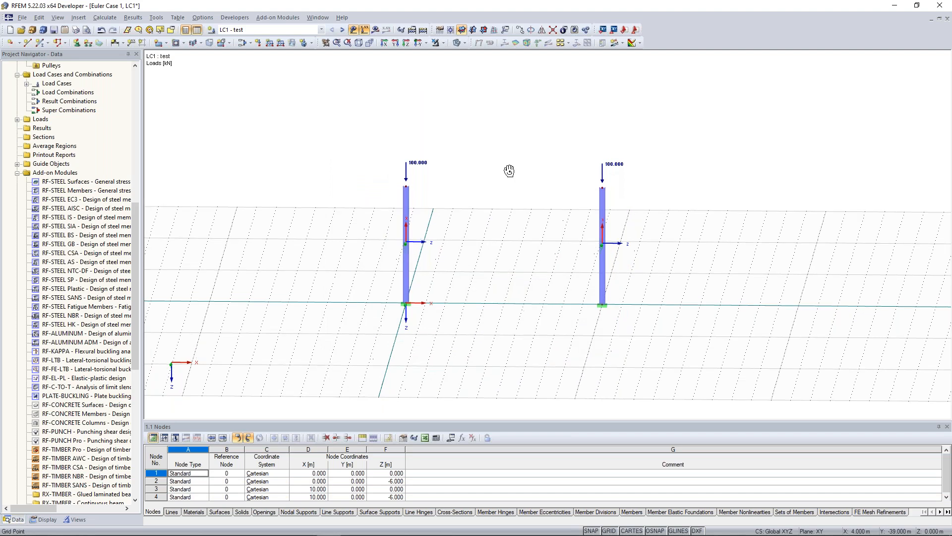
pyautogui.scroll(4, 504, 175)
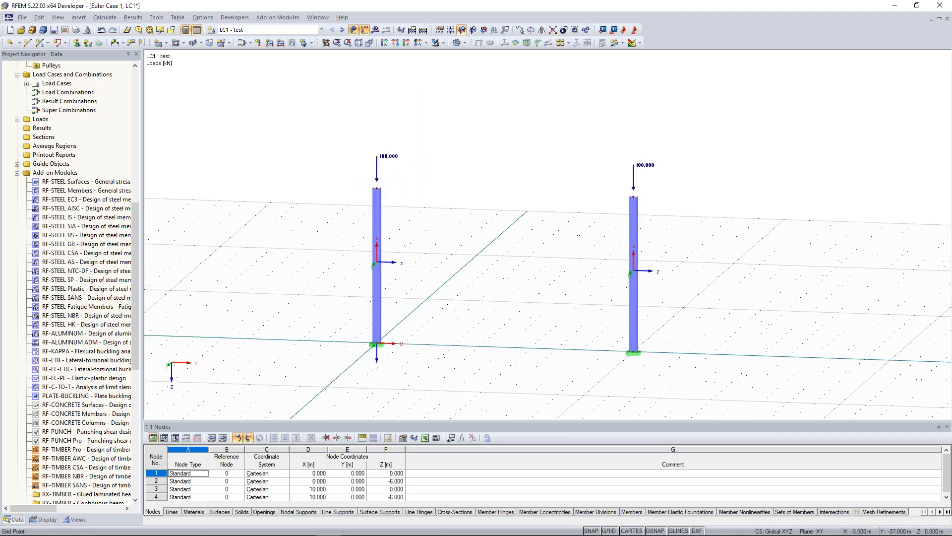
pyautogui.moveTo(506, 159); pyautogui.dragTo(506, 142, button='middle')
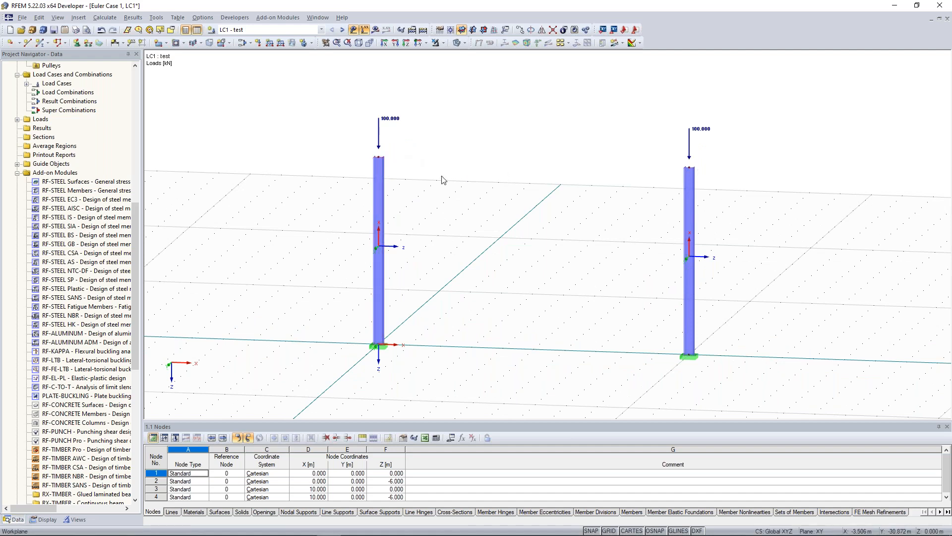
pyautogui.moveTo(466, 178)
pyautogui.keyDown('ctrl'); pyautogui.mouseDown(button='middle')
pyautogui.moveTo(493, 174)
pyautogui.moveTo(462, 175)
pyautogui.mouseUp(button='middle'); pyautogui.keyUp('ctrl')
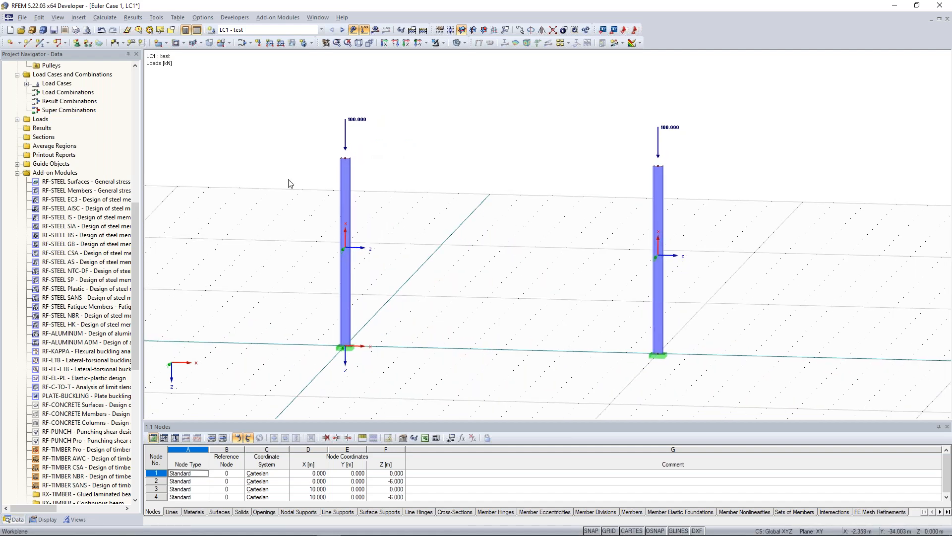
pyautogui.click(41, 43)
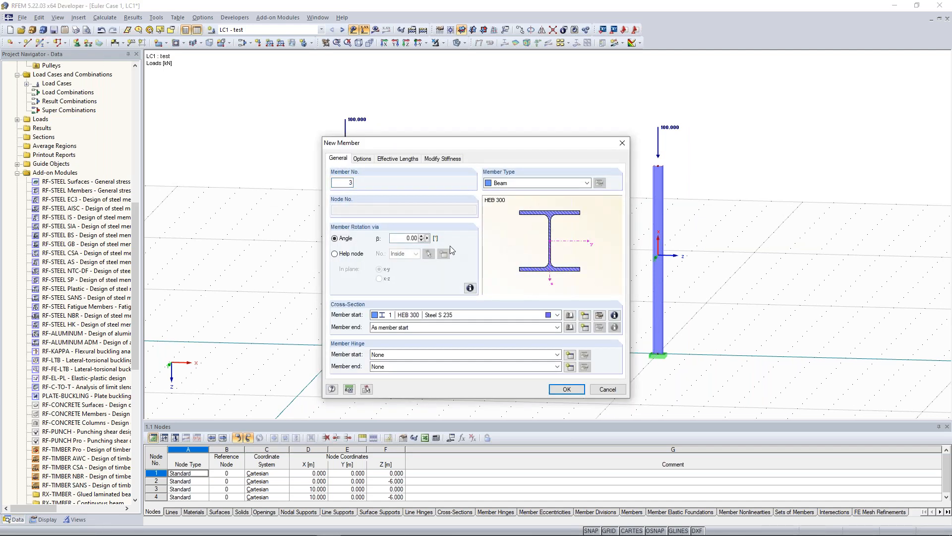
pyautogui.click(585, 315)
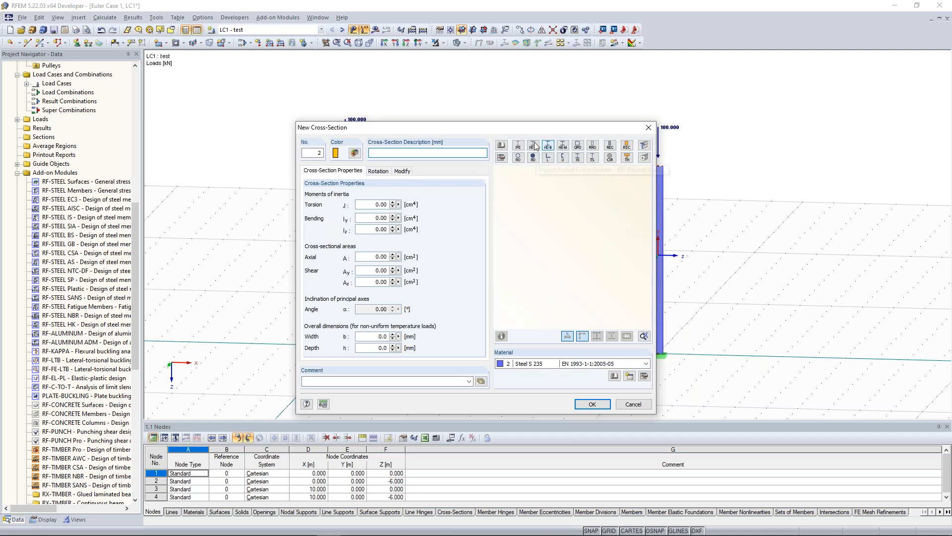
pyautogui.click(518, 147)
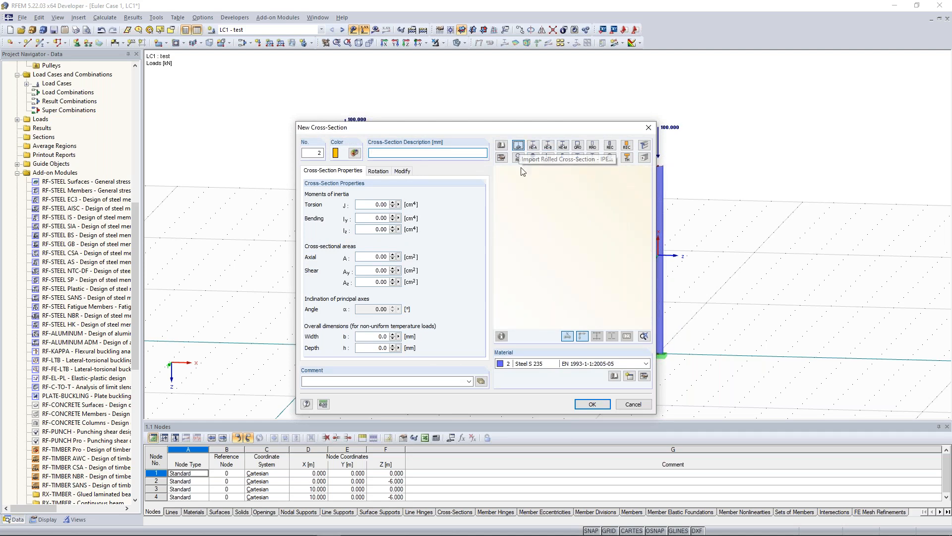
pyautogui.click(497, 237)
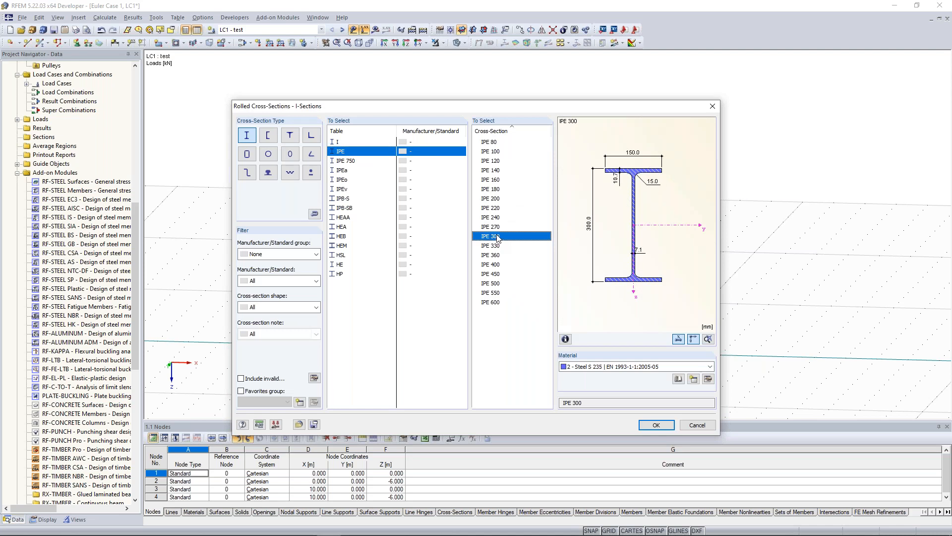
pyautogui.click(656, 425)
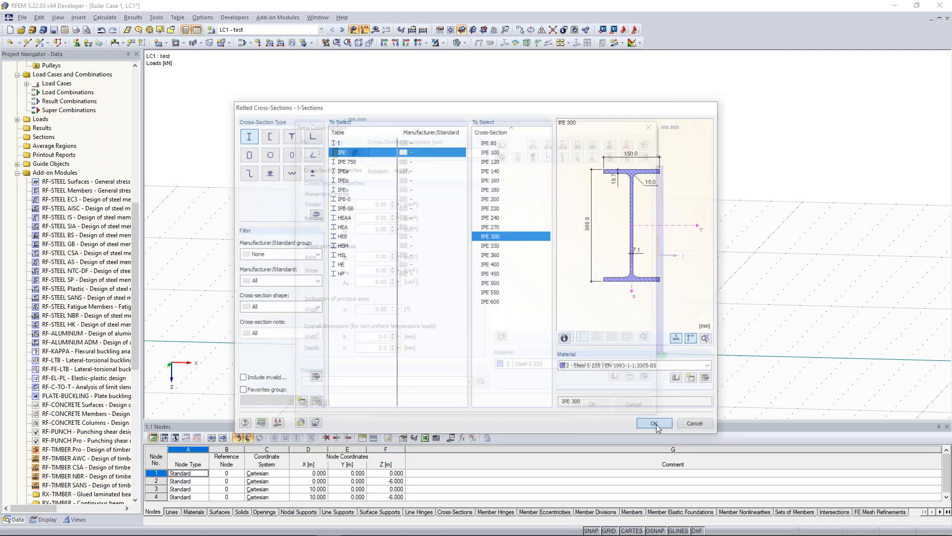
pyautogui.click(592, 404)
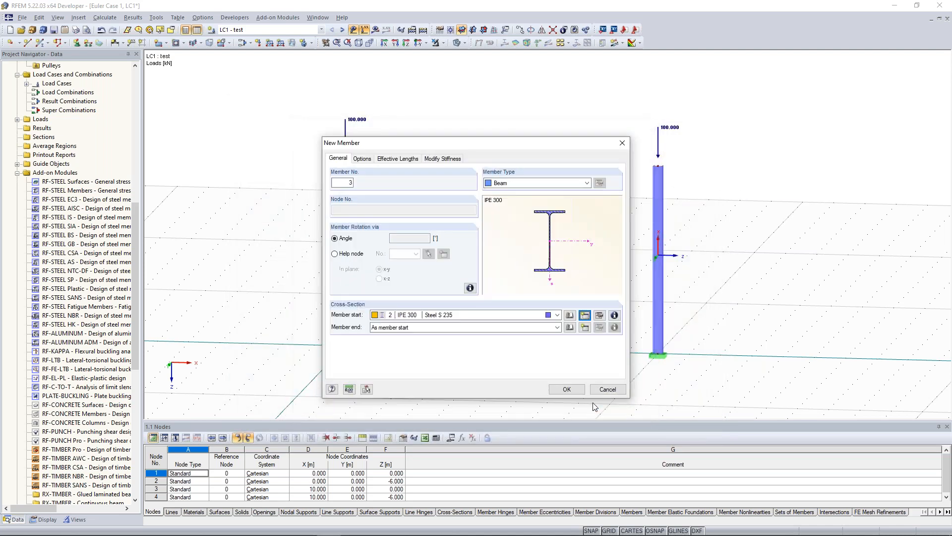
pyautogui.click(575, 390)
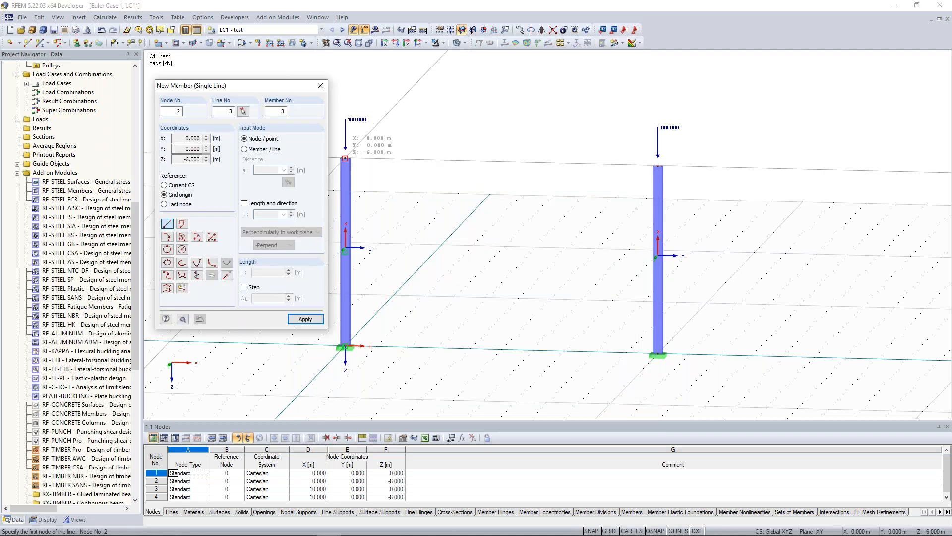
# Place the IPE 300 beam between the two column heads, from node 2 to node 4, to form a portal frame
pyautogui.click(345, 158)
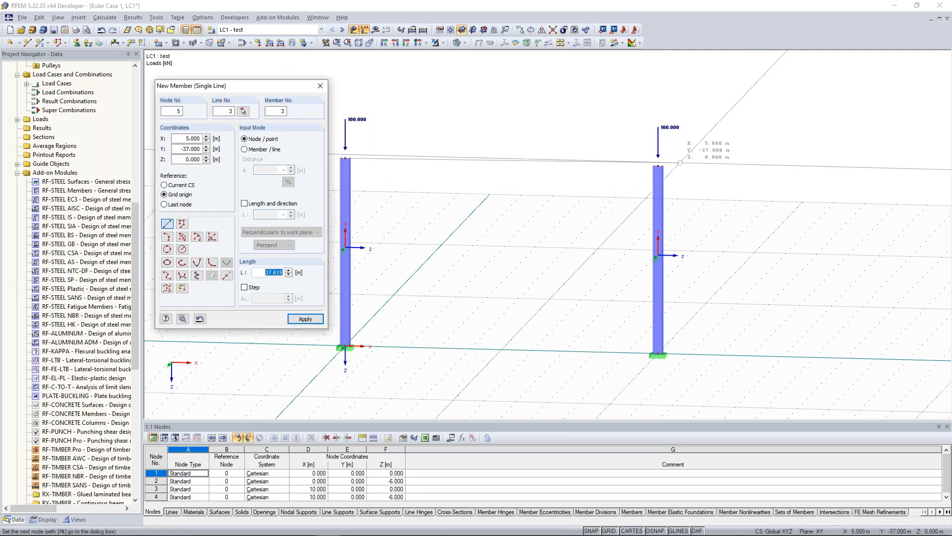
pyautogui.click(658, 166)
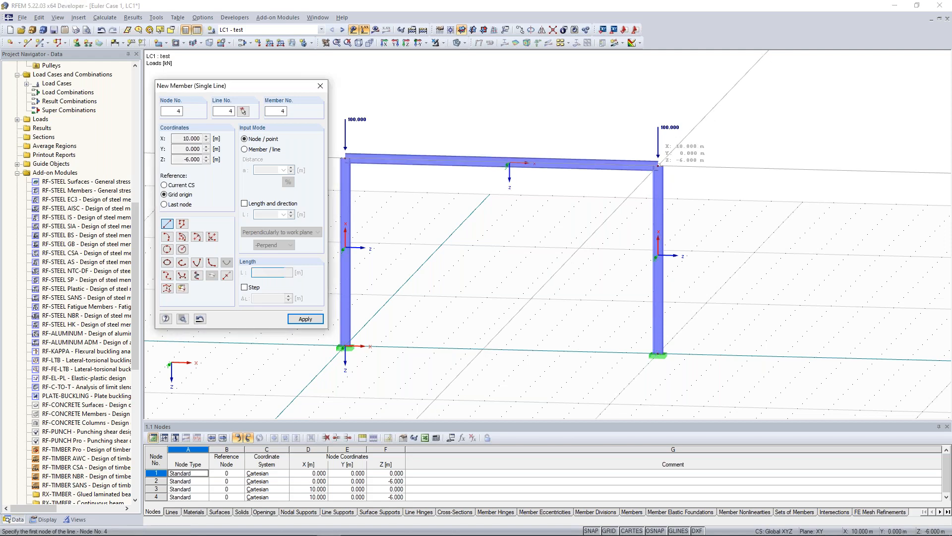
pyautogui.press('Escape')
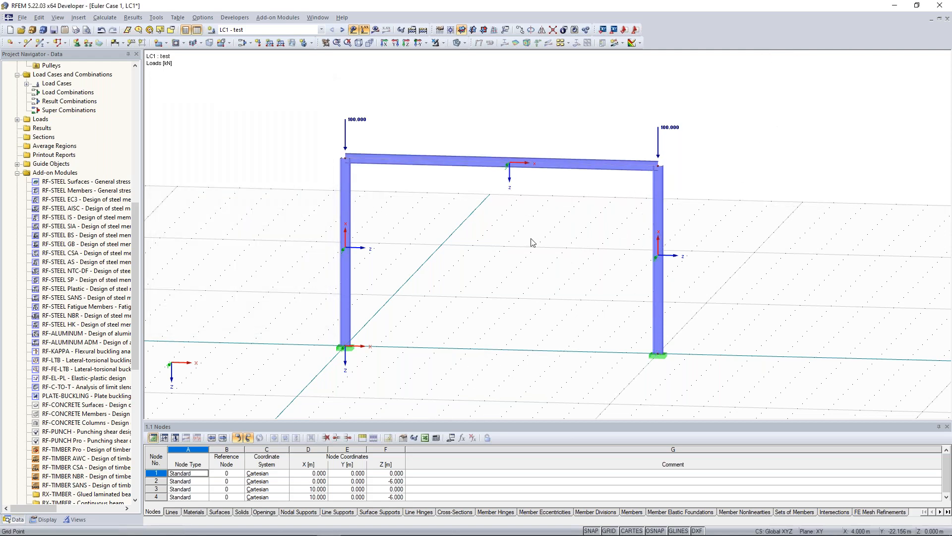
pyautogui.moveTo(505, 233)
pyautogui.keyDown('ctrl'); pyautogui.mouseDown(button='middle')
pyautogui.moveTo(517, 238)
pyautogui.moveTo(498, 217)
pyautogui.moveTo(491, 226)
pyautogui.mouseUp(button='middle'); pyautogui.keyUp('ctrl')
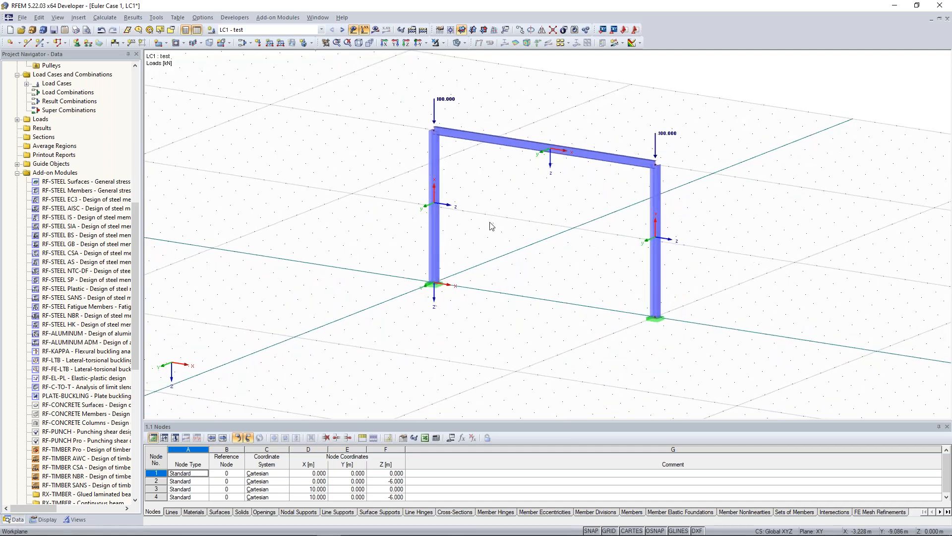
pyautogui.moveTo(506, 202); pyautogui.dragTo(501, 207, button='middle')
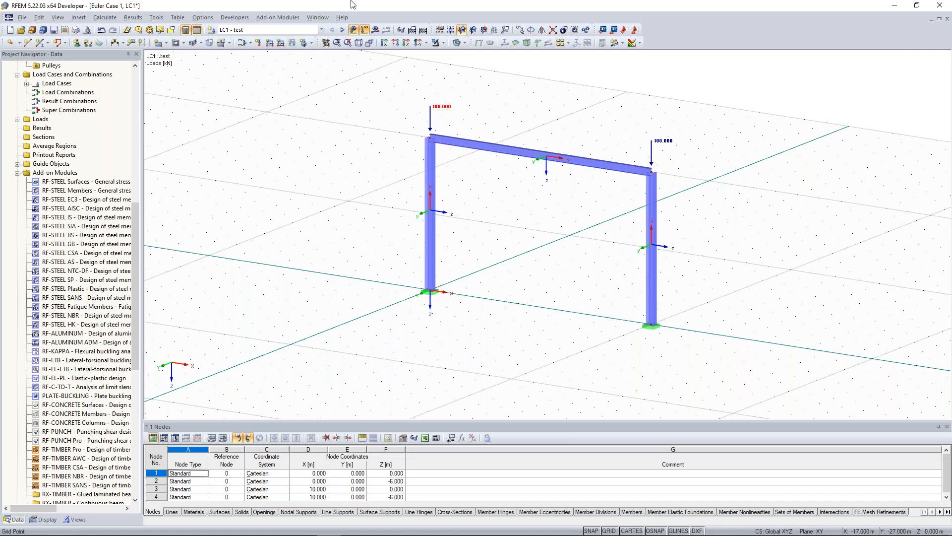
# Calculate load case LC1 and display the axial force N diagram on the frame members
pyautogui.click(423, 31)
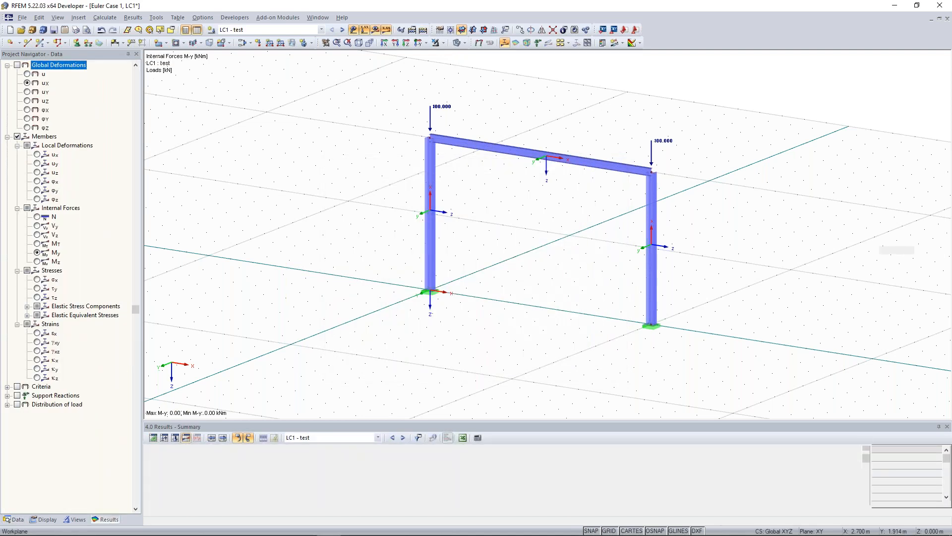
pyautogui.moveTo(352, 203)
pyautogui.keyDown('ctrl'); pyautogui.mouseDown(button='middle')
pyautogui.moveTo(376, 202)
pyautogui.moveTo(352, 204)
pyautogui.mouseUp(button='middle'); pyautogui.keyUp('ctrl')
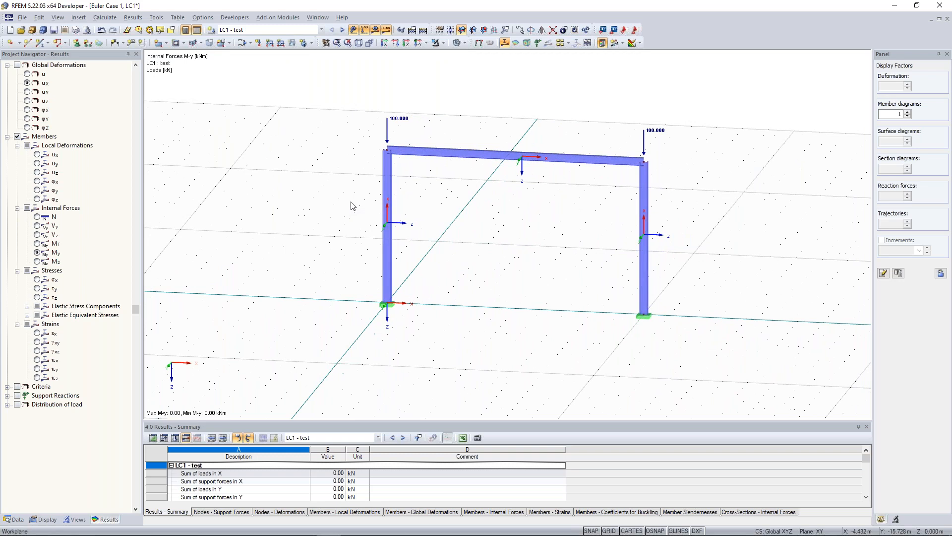
pyautogui.click(37, 216)
pyautogui.keyDown('ctrl'); pyautogui.moveTo(255, 198); pyautogui.dragTo(259, 198, button='middle'); pyautogui.keyUp('ctrl')
pyautogui.keyDown('ctrl'); pyautogui.moveTo(410, 211); pyautogui.dragTo(402, 204, button='middle'); pyautogui.keyUp('ctrl')
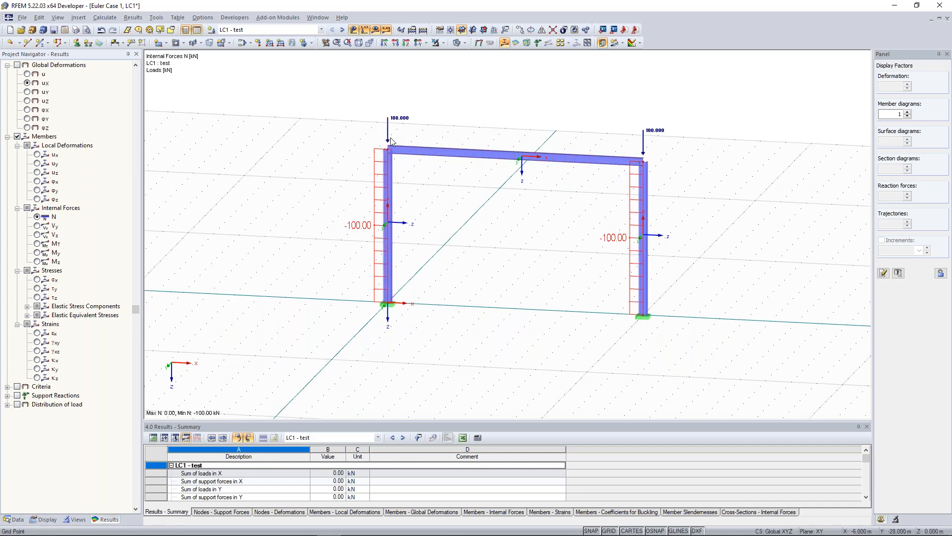
pyautogui.keyDown('ctrl'); pyautogui.moveTo(389, 138); pyautogui.dragTo(384, 134, button='middle'); pyautogui.keyUp('ctrl')
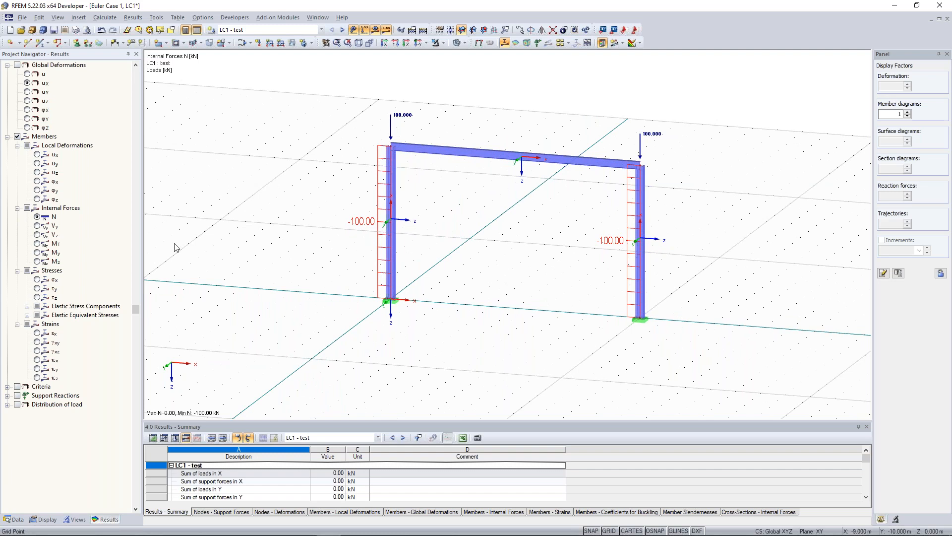
# Check the bending moment My and the shear force Vy on the frame members for LC1
pyautogui.click(37, 253)
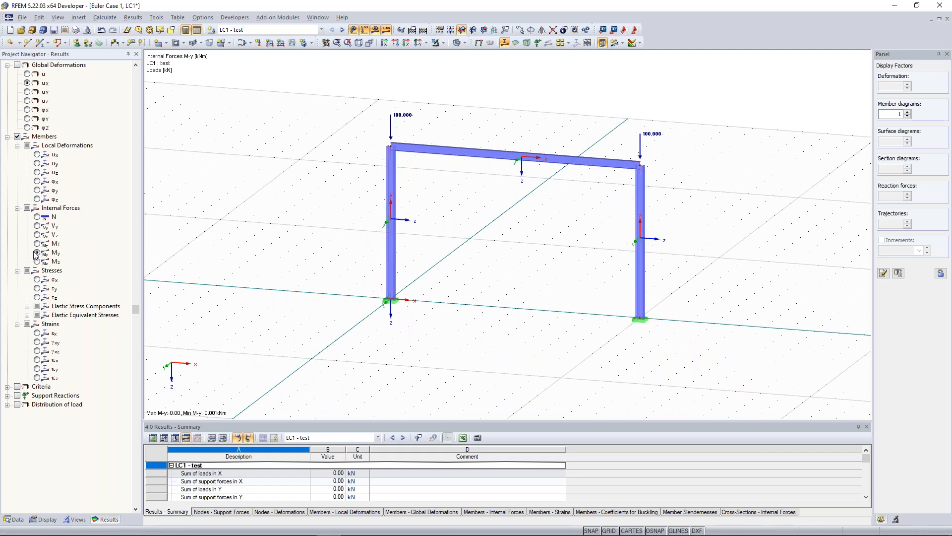
pyautogui.click(493, 155)
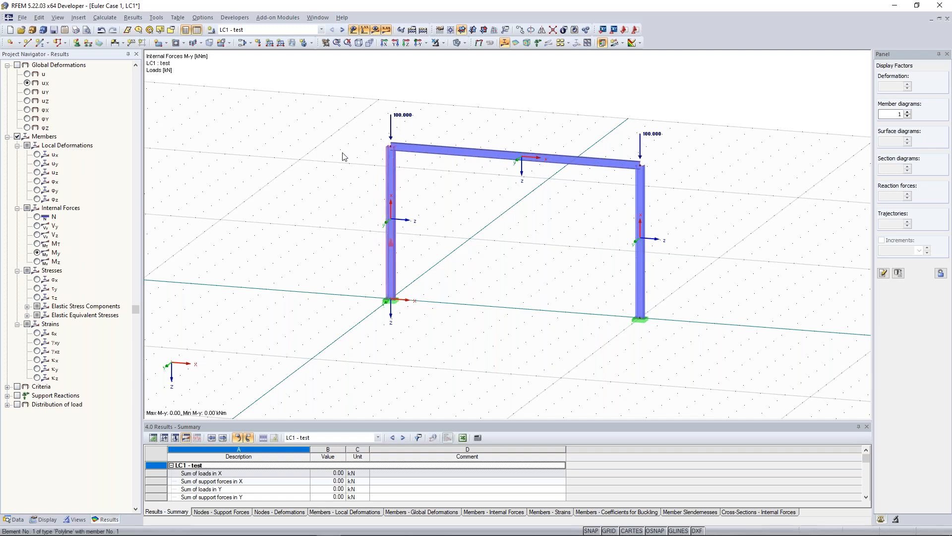
pyautogui.click(299, 143)
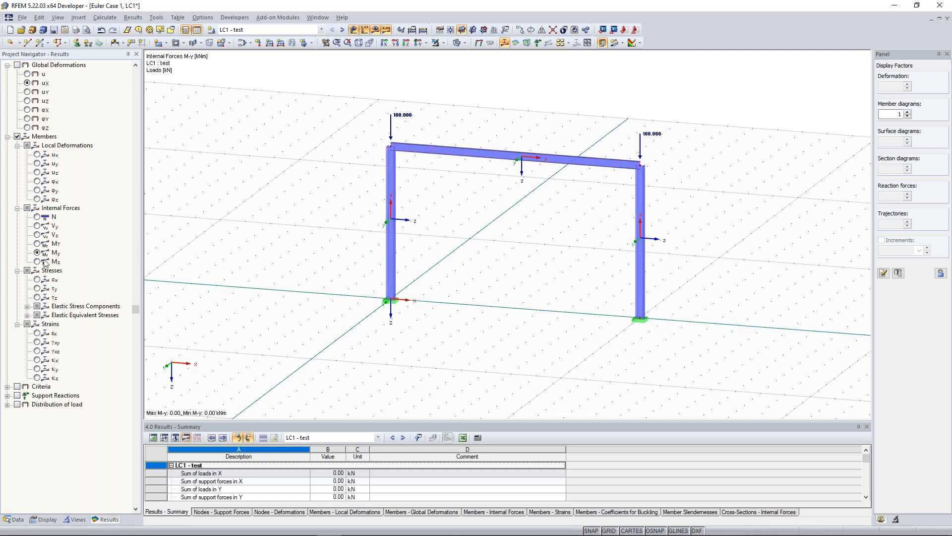
pyautogui.click(38, 226)
# Turn on the support reactions and examine the nodal support forces at both column bases
pyautogui.click(7, 396)
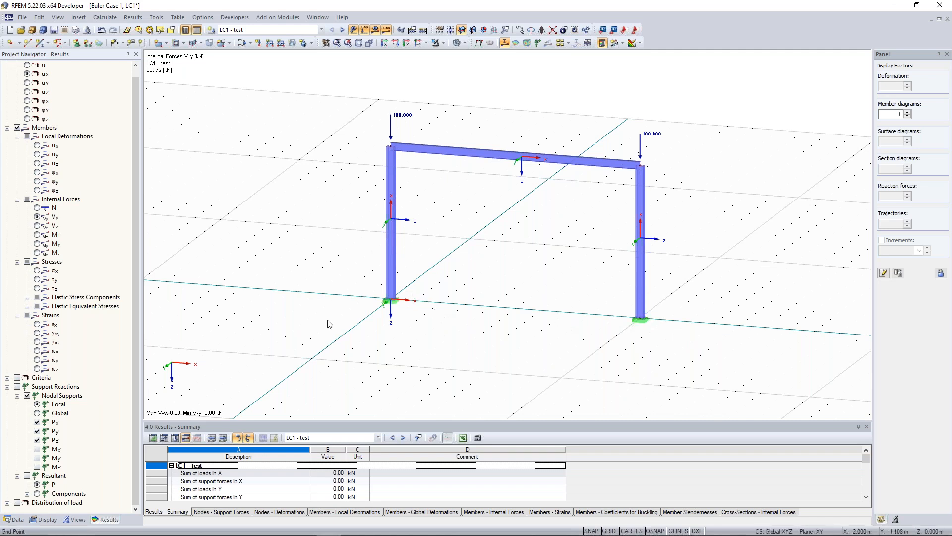
pyautogui.moveTo(300, 302); pyautogui.dragTo(279, 289, button='middle')
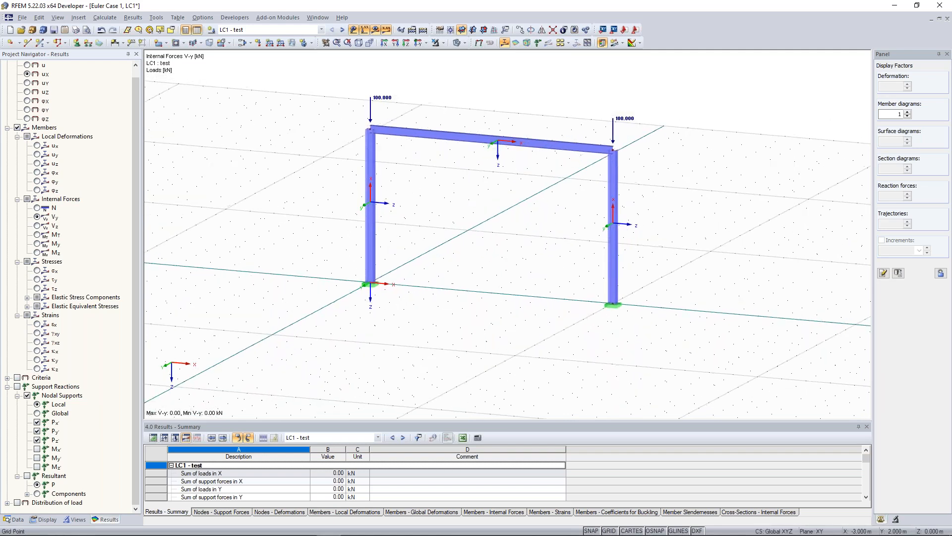
pyautogui.click(16, 387)
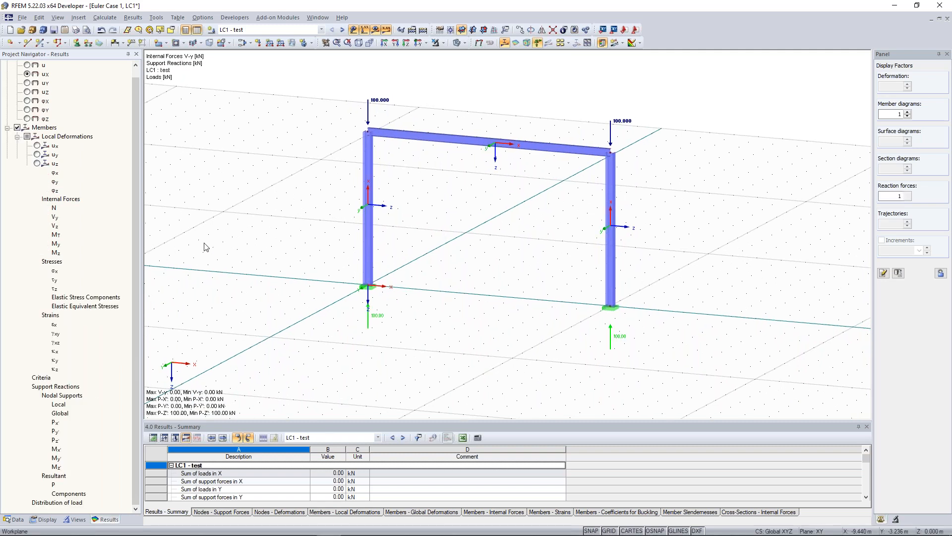
pyautogui.keyDown('ctrl'); pyautogui.moveTo(521, 326); pyautogui.dragTo(474, 313, button='middle'); pyautogui.keyUp('ctrl')
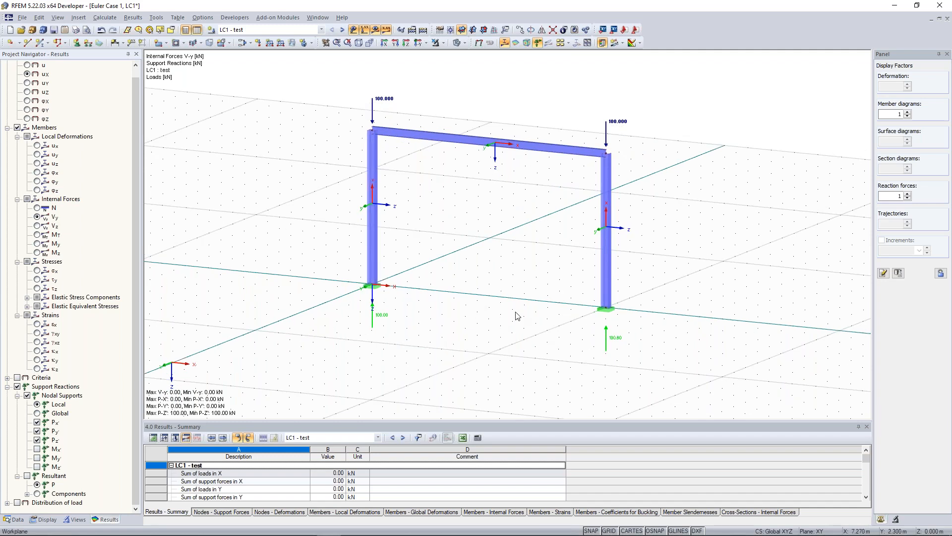
pyautogui.keyDown('ctrl'); pyautogui.moveTo(516, 312); pyautogui.dragTo(539, 247, button='middle'); pyautogui.keyUp('ctrl')
pyautogui.keyDown('ctrl'); pyautogui.moveTo(539, 247); pyautogui.dragTo(502, 301, button='middle'); pyautogui.keyUp('ctrl')
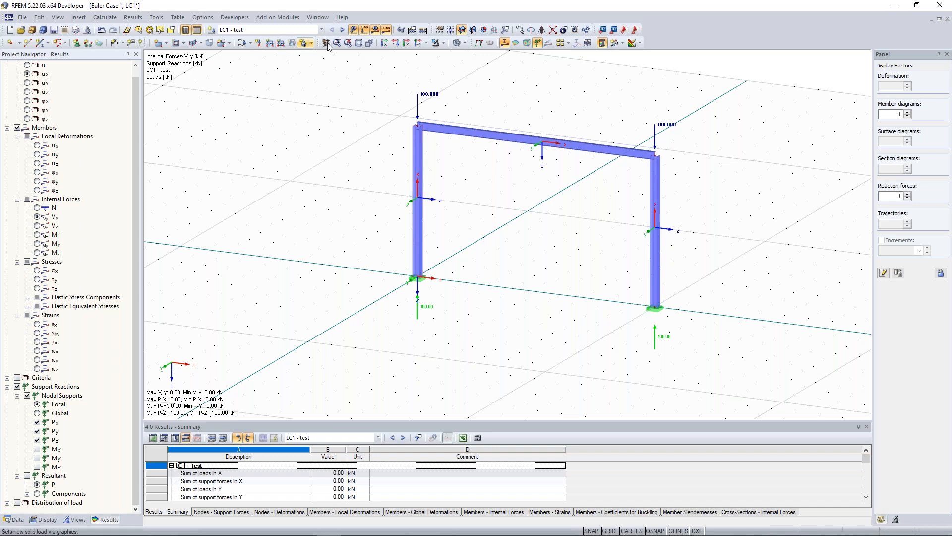
# Show the RF-STABILITY CA1 results and examine the buckling shape of eigenvector 1 on the frame
pyautogui.click(342, 30)
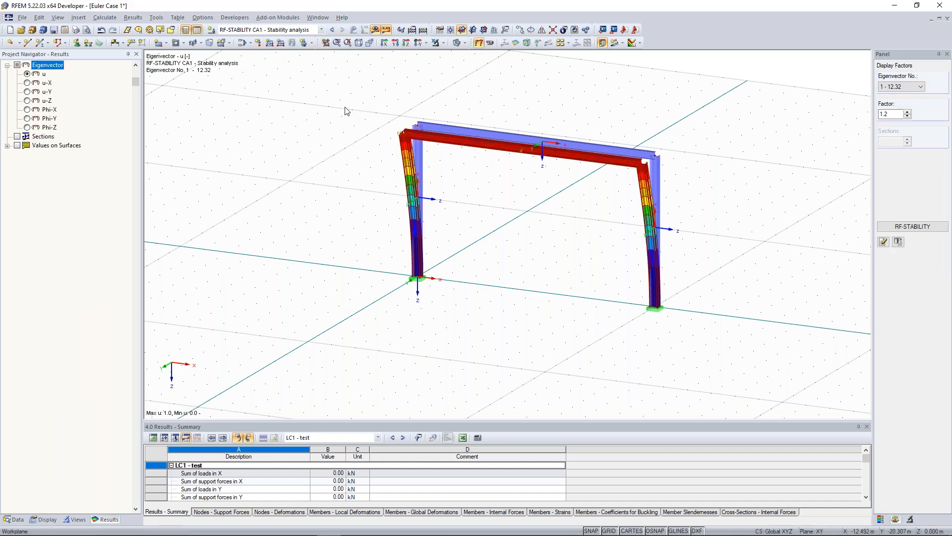
pyautogui.click(908, 94)
pyautogui.click(907, 94)
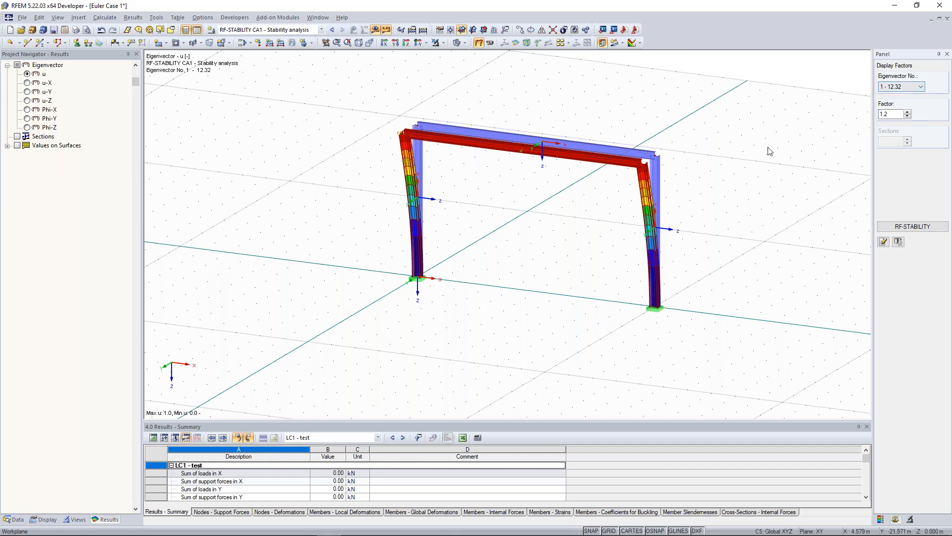
pyautogui.keyDown('ctrl'); pyautogui.moveTo(702, 177); pyautogui.dragTo(648, 179, button='middle'); pyautogui.keyUp('ctrl')
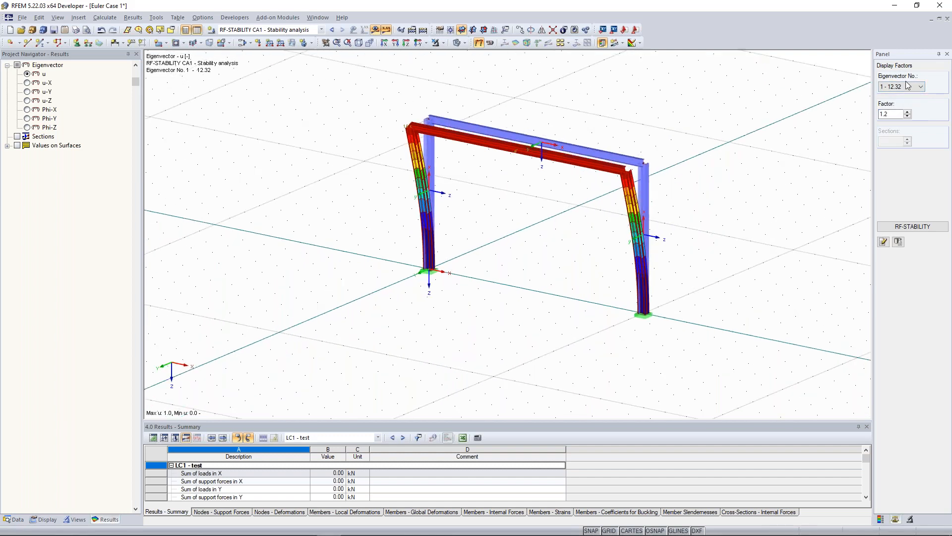
pyautogui.click(907, 86)
pyautogui.click(898, 90)
pyautogui.keyDown('ctrl'); pyautogui.moveTo(685, 198); pyautogui.dragTo(610, 184, button='middle'); pyautogui.keyUp('ctrl')
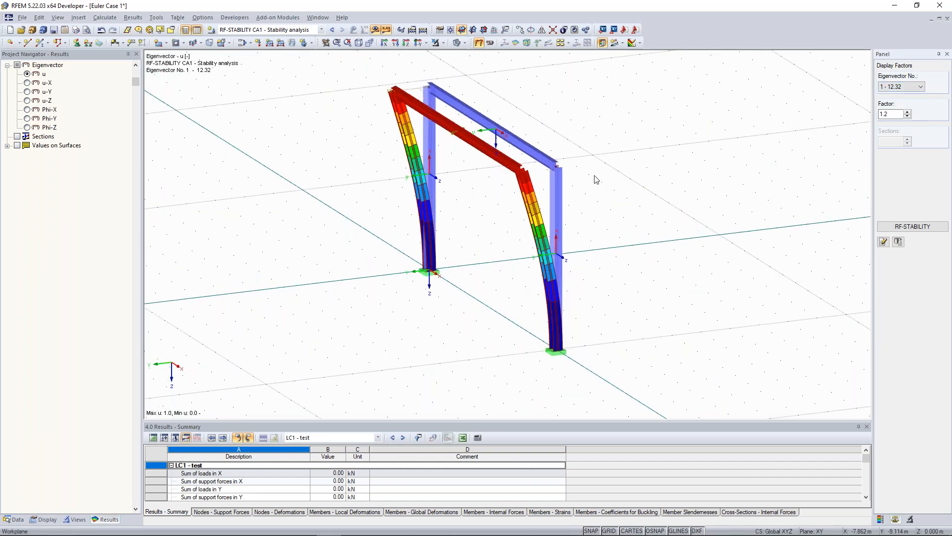
pyautogui.click(900, 87)
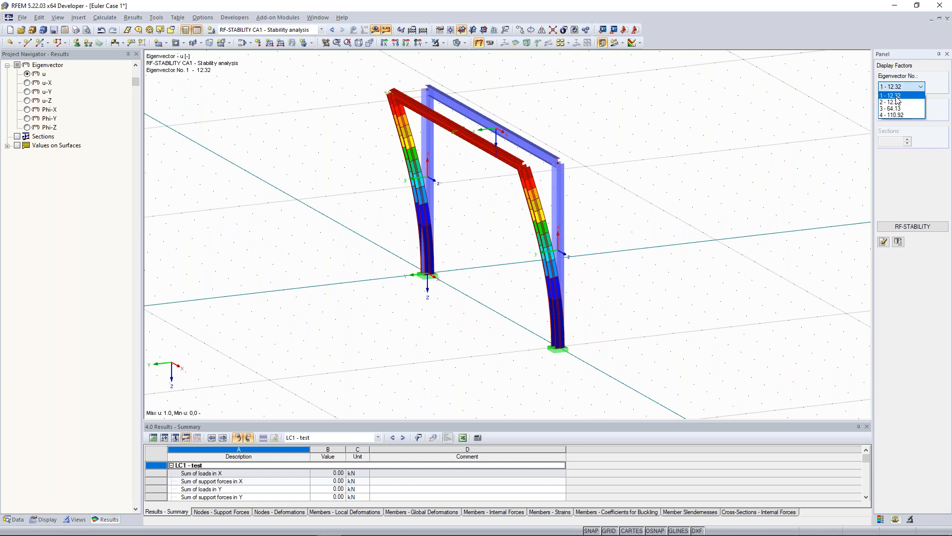
pyautogui.click(897, 97)
pyautogui.keyDown('ctrl'); pyautogui.moveTo(648, 185); pyautogui.dragTo(623, 176, button='middle'); pyautogui.keyUp('ctrl')
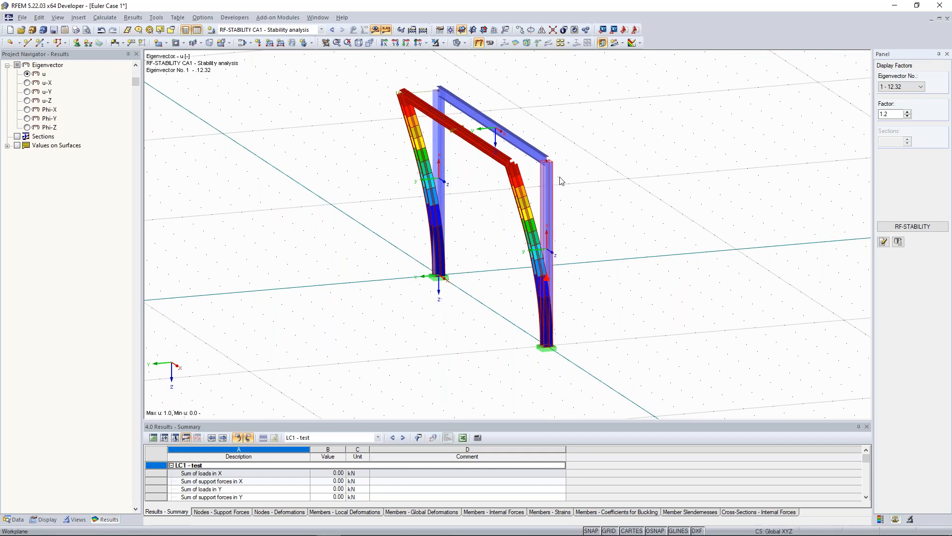
pyautogui.keyDown('ctrl'); pyautogui.moveTo(443, 192); pyautogui.dragTo(387, 184, button='middle'); pyautogui.keyUp('ctrl')
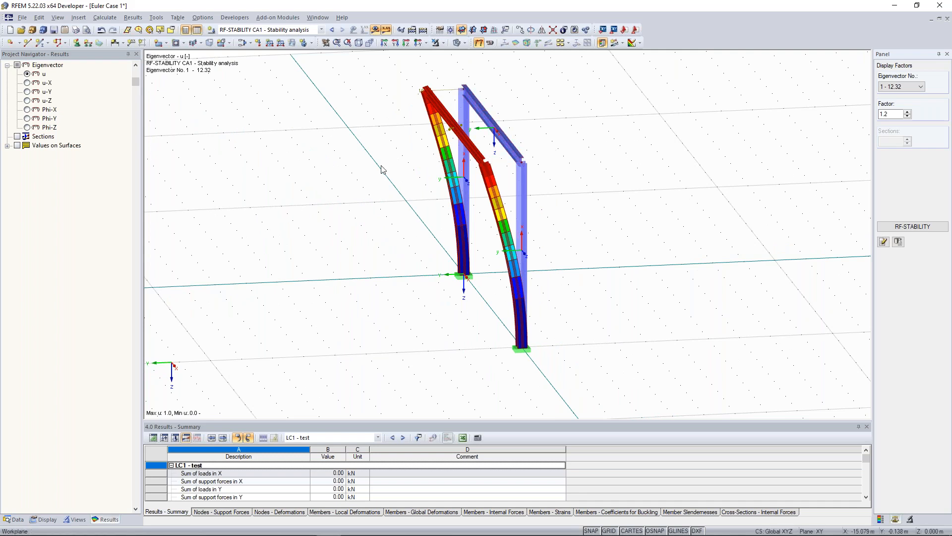
pyautogui.keyDown('ctrl'); pyautogui.moveTo(385, 172); pyautogui.dragTo(436, 154, button='middle'); pyautogui.keyUp('ctrl')
# View the buckling shape of eigenvector 2 for comparison and return to eigenvector 1
pyautogui.click(894, 87)
pyautogui.click(892, 101)
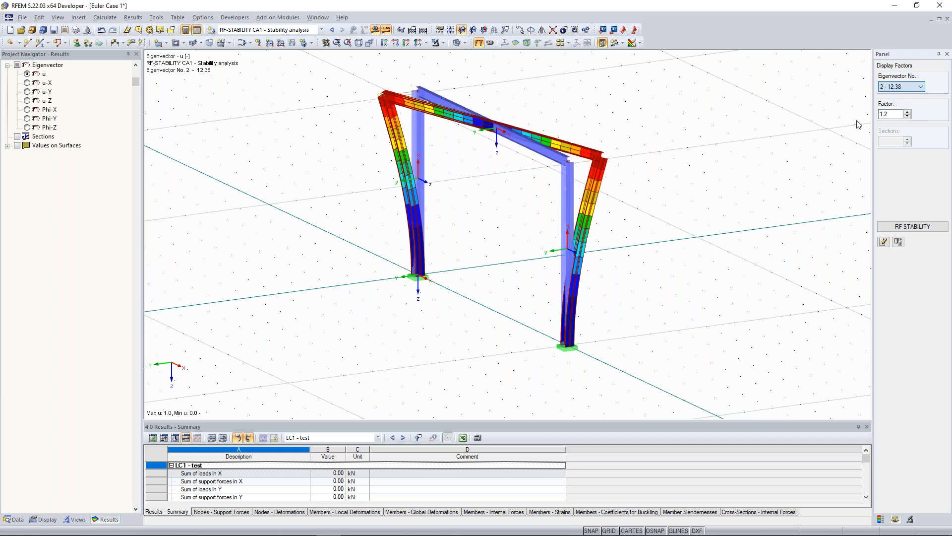
pyautogui.keyDown('ctrl'); pyautogui.moveTo(633, 162); pyautogui.dragTo(634, 157, button='middle'); pyautogui.keyUp('ctrl')
pyautogui.click(913, 87)
pyautogui.click(911, 96)
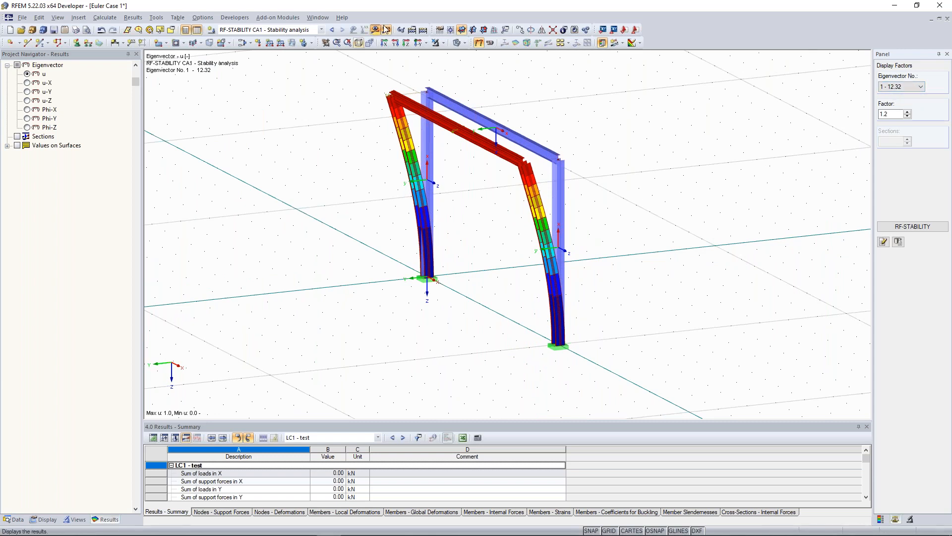
# Display the LC1 results to inspect the loads and support reactions on the frame
pyautogui.click(323, 29)
pyautogui.click(306, 37)
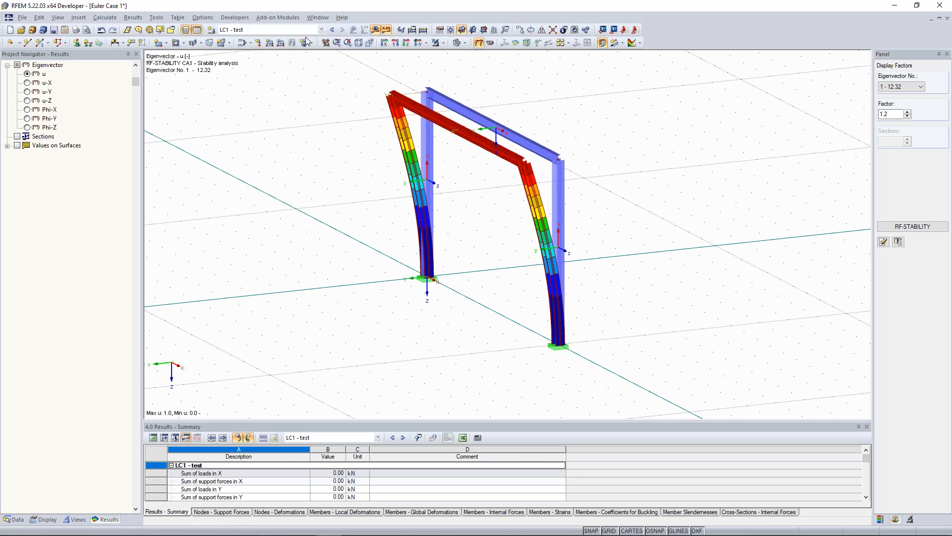
pyautogui.keyDown('ctrl'); pyautogui.moveTo(376, 98); pyautogui.dragTo(517, 116, button='middle'); pyautogui.keyUp('ctrl')
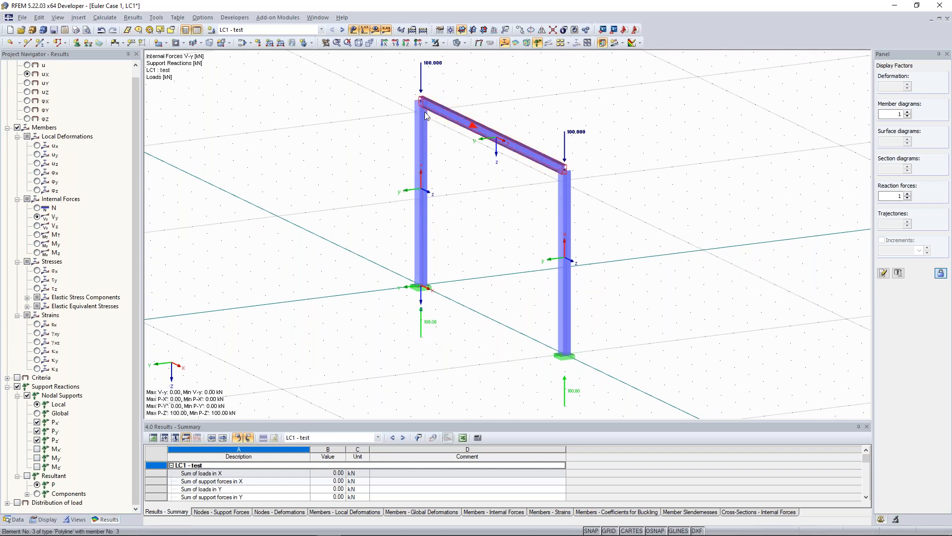
# Return to the RF-STABILITY CA1 results and review the available eigenvectors, keeping eigenvector 1 displayed
pyautogui.click(343, 29)
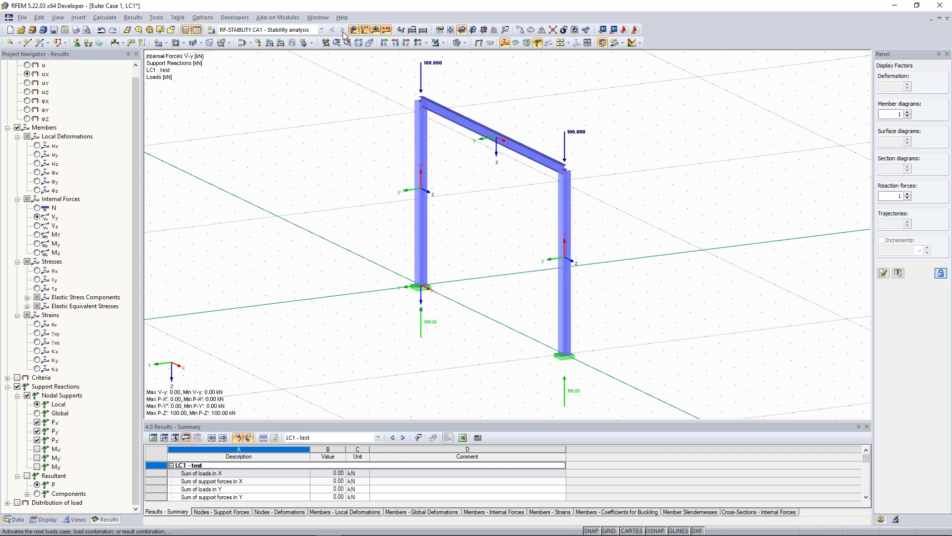
pyautogui.click(914, 88)
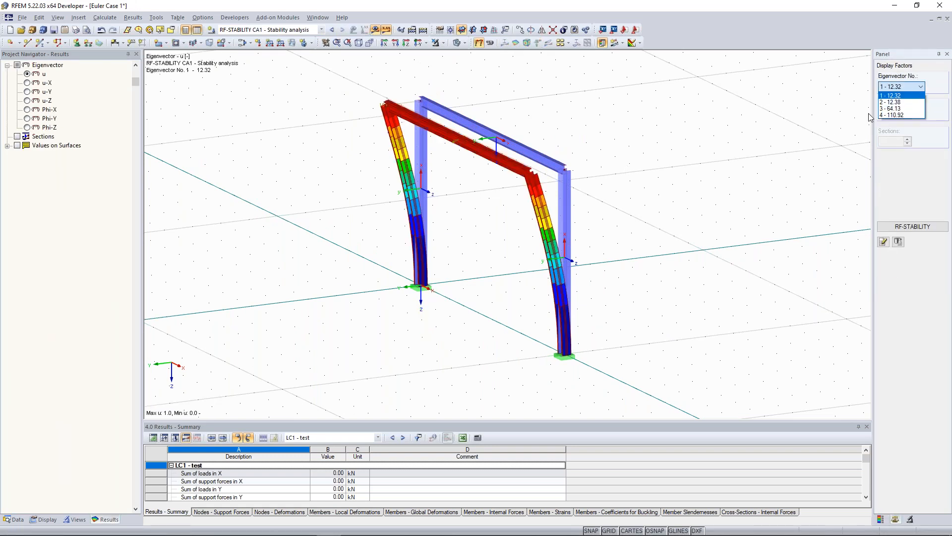
pyautogui.click(691, 185)
pyautogui.keyDown('ctrl'); pyautogui.moveTo(694, 183); pyautogui.dragTo(306, 168, button='middle'); pyautogui.keyUp('ctrl')
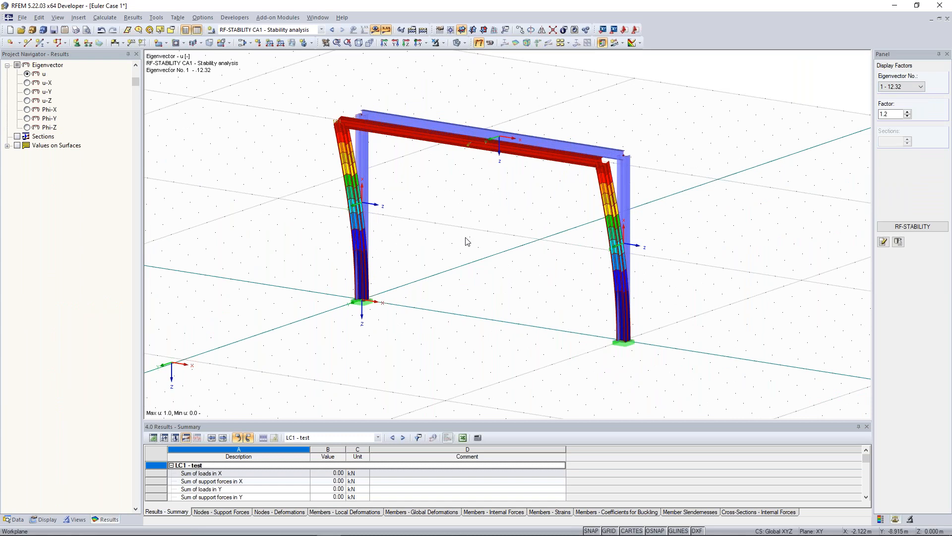
# Examine the out-of-plane deflection of the columns and beam in eigenvector 1 from the front and side
pyautogui.keyDown('ctrl'); pyautogui.moveTo(464, 240); pyautogui.dragTo(335, 232, button='middle'); pyautogui.keyUp('ctrl')
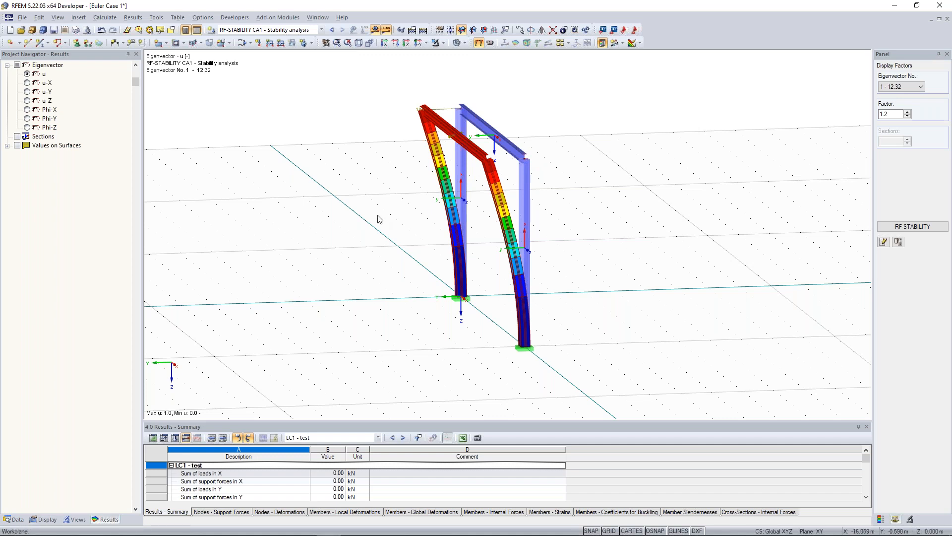
pyautogui.keyDown('ctrl'); pyautogui.moveTo(378, 216); pyautogui.dragTo(414, 222, button='middle'); pyautogui.keyUp('ctrl')
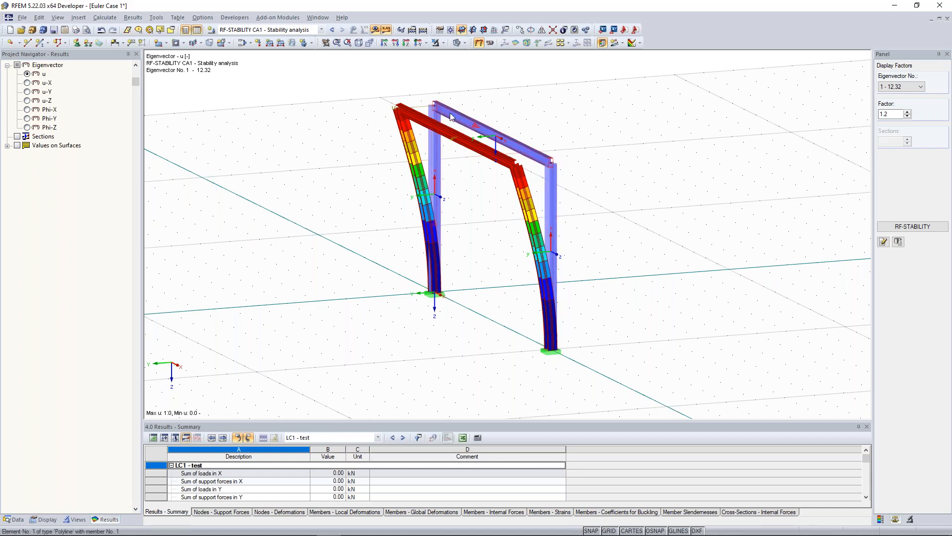
pyautogui.scroll(-1, 576, 137)
pyautogui.keyDown('ctrl'); pyautogui.moveTo(667, 160); pyautogui.dragTo(461, 113, button='middle'); pyautogui.keyUp('ctrl')
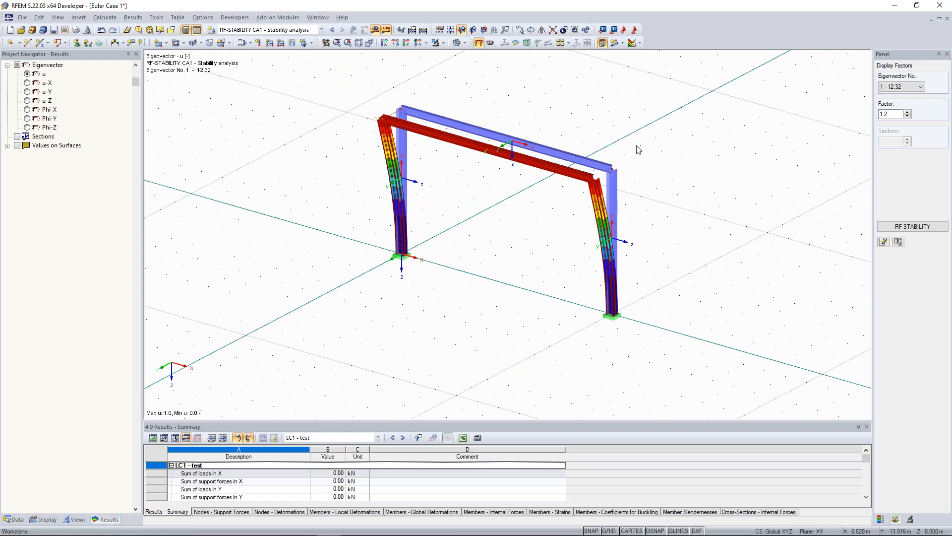
pyautogui.keyDown('ctrl'); pyautogui.moveTo(649, 153); pyautogui.dragTo(552, 181, button='middle'); pyautogui.keyUp('ctrl')
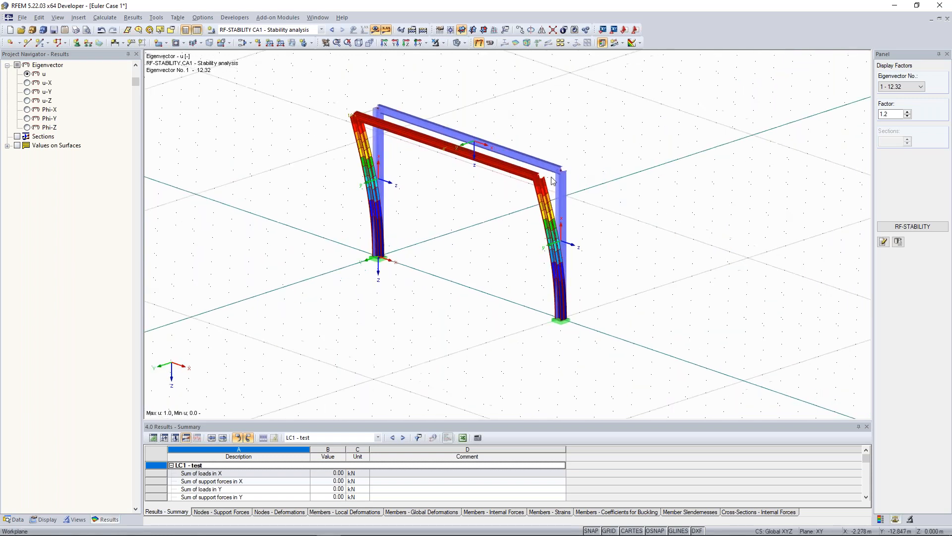
pyautogui.keyDown('ctrl'); pyautogui.moveTo(644, 144); pyautogui.dragTo(491, 199, button='middle'); pyautogui.keyUp('ctrl')
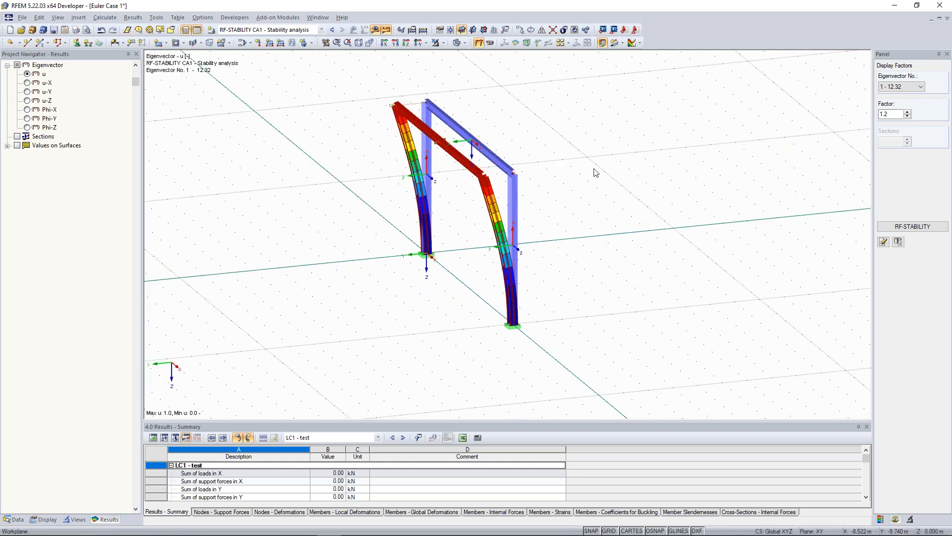
pyautogui.keyDown('ctrl'); pyautogui.moveTo(590, 168); pyautogui.dragTo(823, 111, button='middle'); pyautogui.keyUp('ctrl')
pyautogui.keyDown('ctrl'); pyautogui.moveTo(700, 160); pyautogui.dragTo(681, 183, button='middle'); pyautogui.keyUp('ctrl')
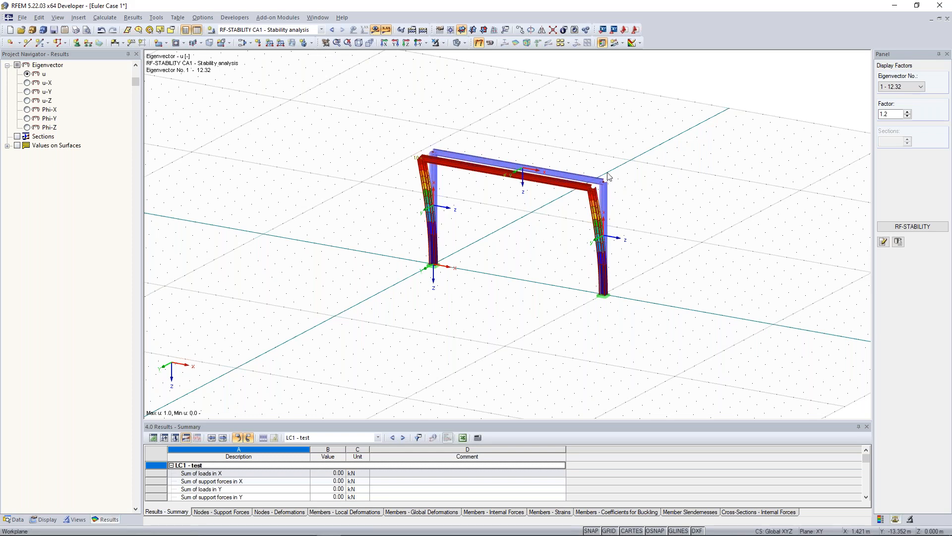
pyautogui.keyDown('ctrl'); pyautogui.moveTo(594, 164); pyautogui.dragTo(479, 177, button='middle'); pyautogui.keyUp('ctrl')
pyautogui.moveTo(510, 213)
pyautogui.keyDown('ctrl'); pyautogui.mouseDown(button='middle')
pyautogui.moveTo(527, 197)
pyautogui.moveTo(511, 210)
pyautogui.moveTo(521, 213)
pyautogui.moveTo(493, 219)
pyautogui.moveTo(504, 221)
pyautogui.mouseUp(button='middle'); pyautogui.keyUp('ctrl')
pyautogui.keyDown('ctrl'); pyautogui.moveTo(702, 166); pyautogui.dragTo(553, 168, button='middle'); pyautogui.keyUp('ctrl')
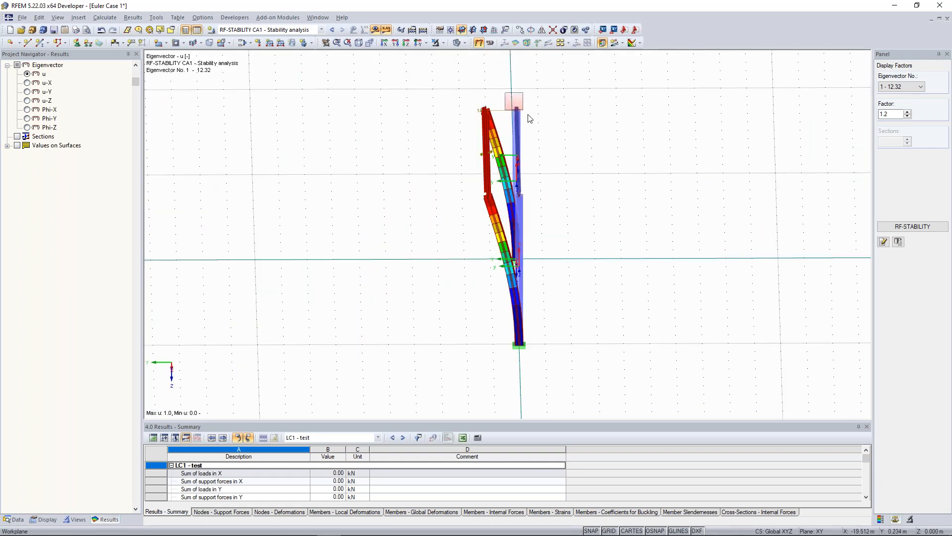
pyautogui.keyDown('ctrl'); pyautogui.moveTo(396, 192); pyautogui.dragTo(462, 120, button='middle'); pyautogui.keyUp('ctrl')
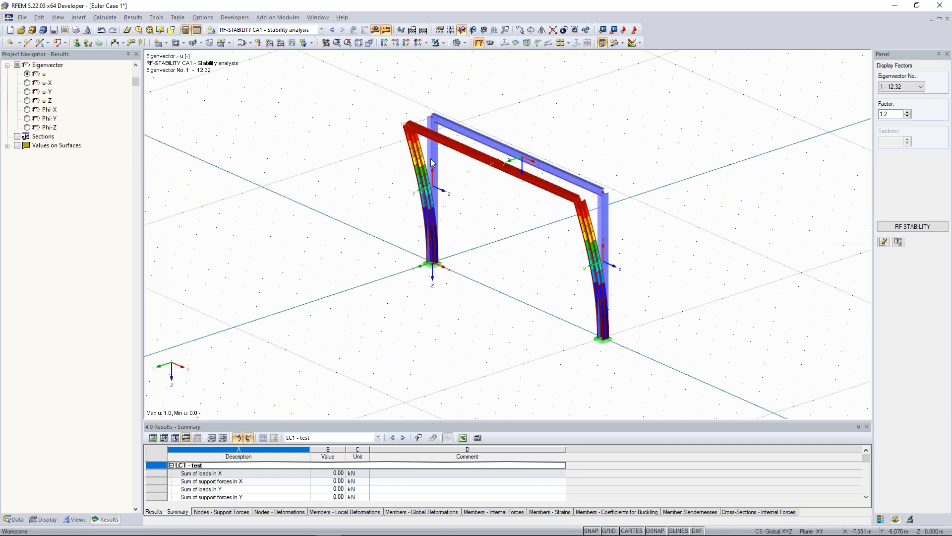
pyautogui.moveTo(717, 179); pyautogui.dragTo(735, 176, button='middle')
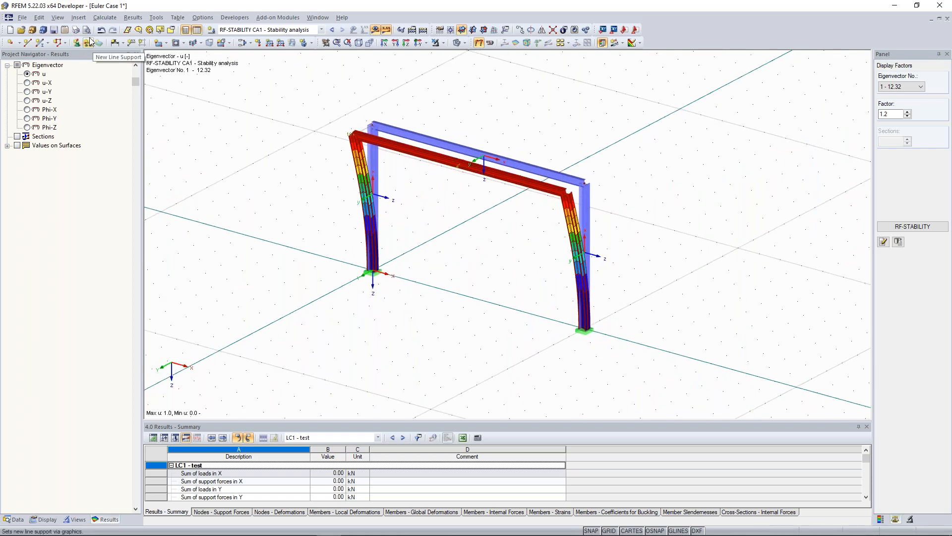
# Create a new nodal support type that fixes only displacement uY, leaving uX, uZ and all rotations free
pyautogui.click(77, 42)
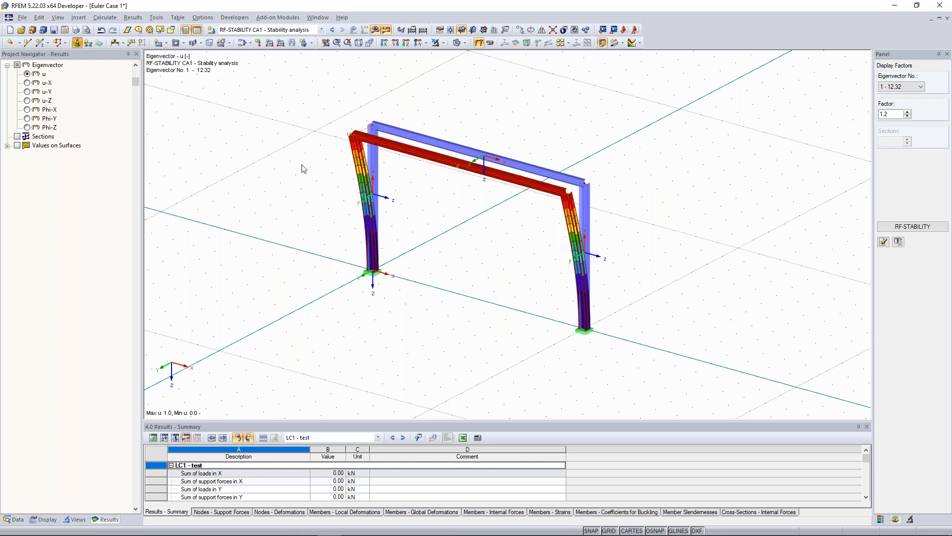
pyautogui.moveTo(427, 180); pyautogui.dragTo(142, 207)
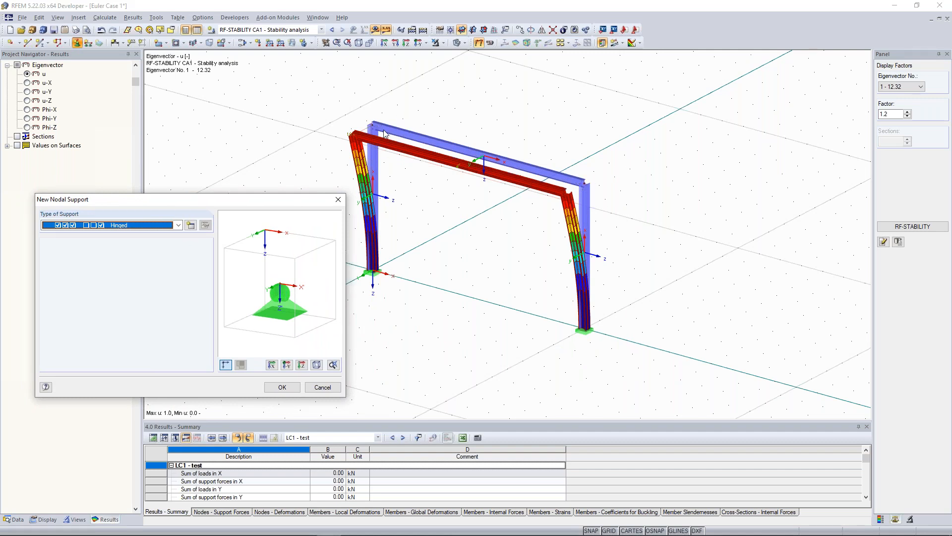
pyautogui.click(192, 227)
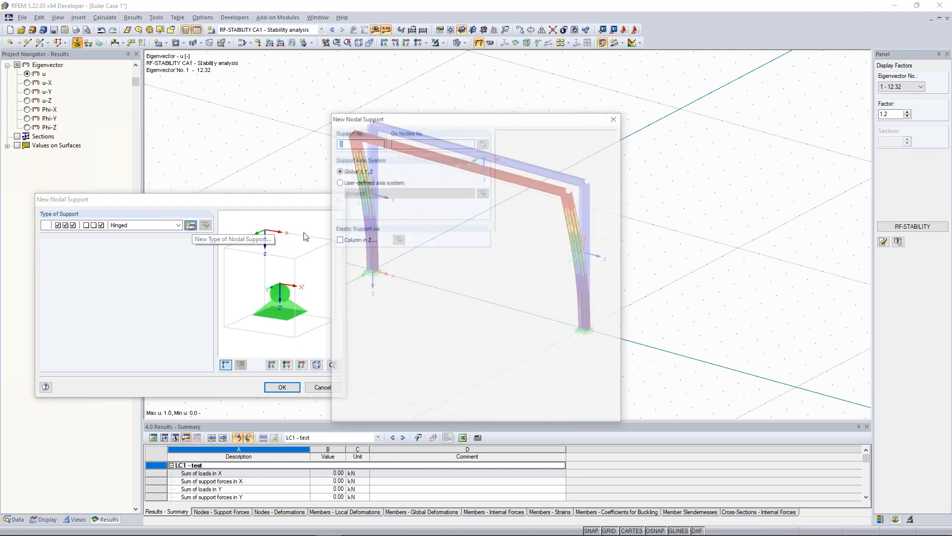
pyautogui.moveTo(389, 118); pyautogui.dragTo(176, 77)
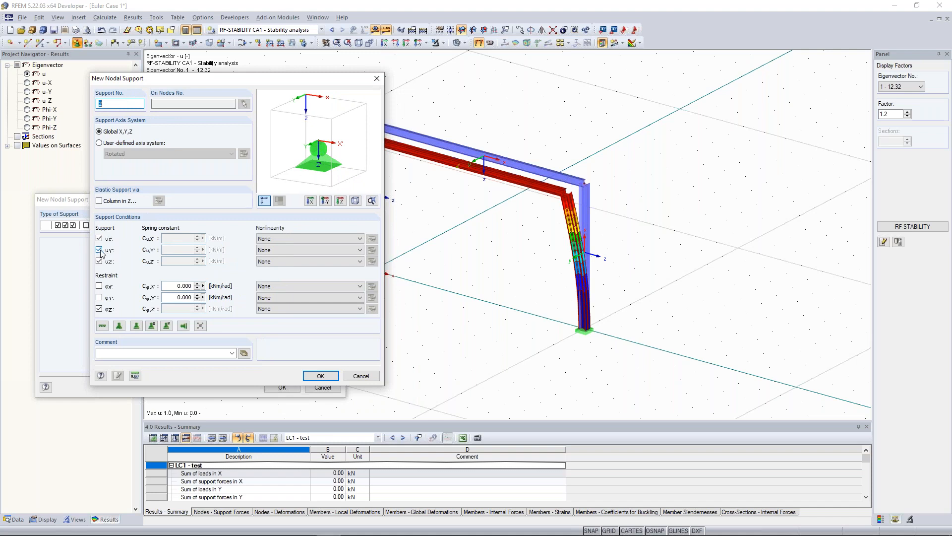
pyautogui.click(100, 309)
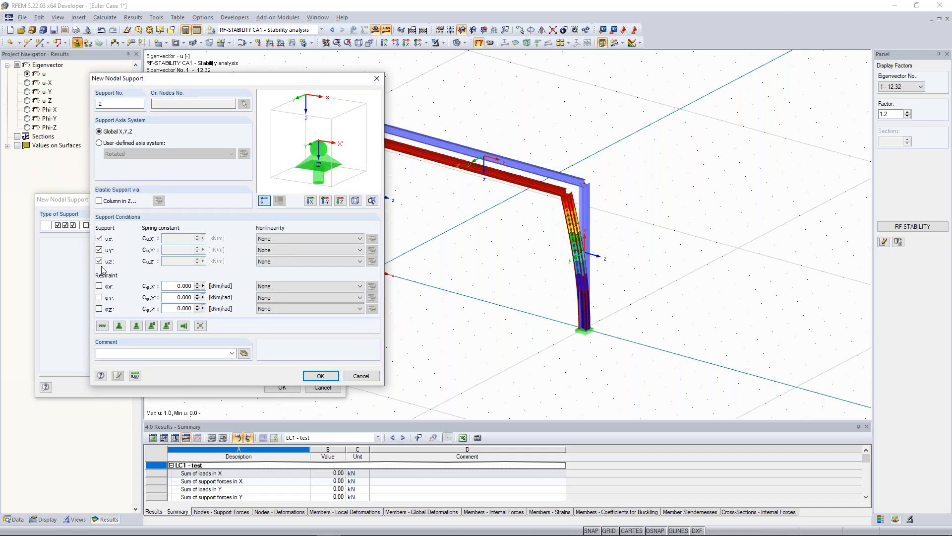
pyautogui.click(100, 261)
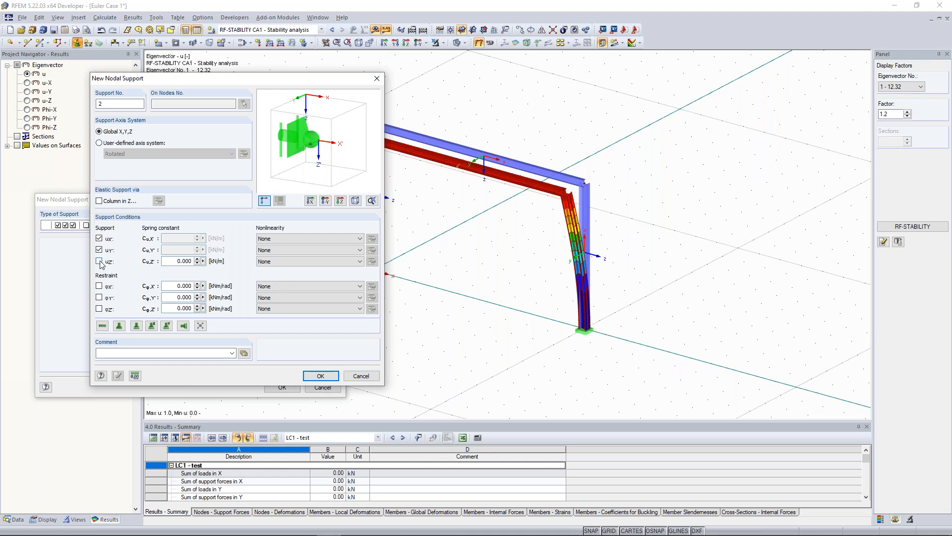
pyautogui.click(98, 239)
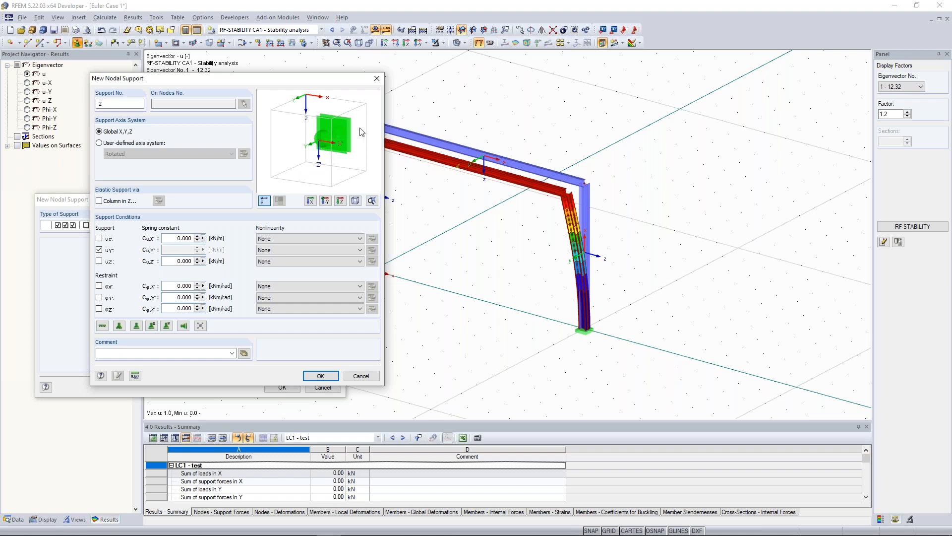
pyautogui.click(320, 376)
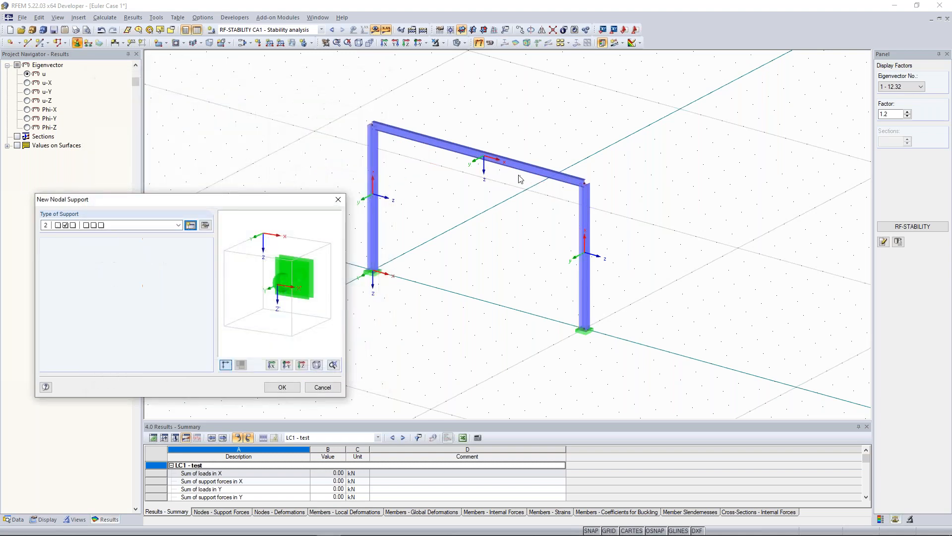
# Place the new lateral support on the top nodes of both columns
pyautogui.click(281, 389)
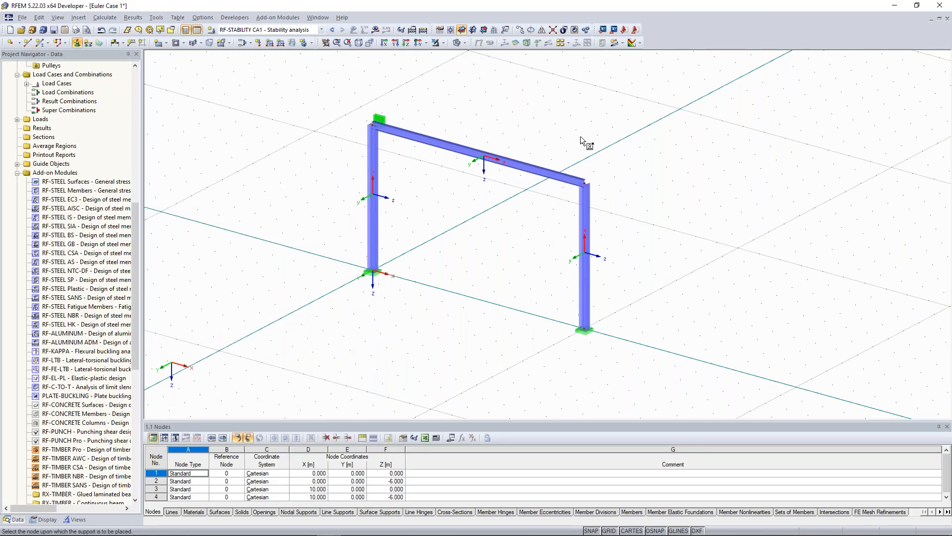
pyautogui.click(661, 189)
pyautogui.press('Escape')
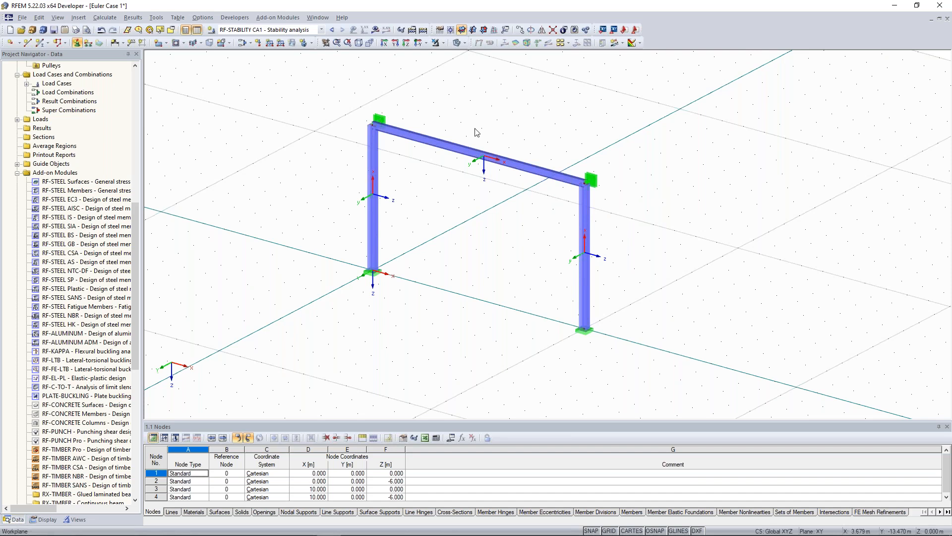
# Recalculate RF-STABILITY CA1 and view eigenvector 1 of the laterally supported frame from the front
pyautogui.keyDown('ctrl'); pyautogui.moveTo(539, 131); pyautogui.dragTo(424, 66, button='middle'); pyautogui.keyUp('ctrl')
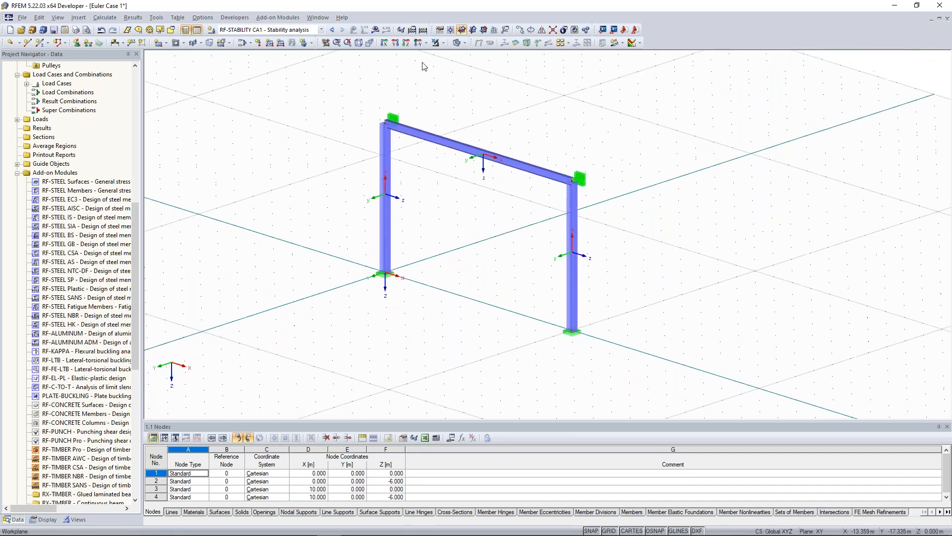
pyautogui.click(422, 30)
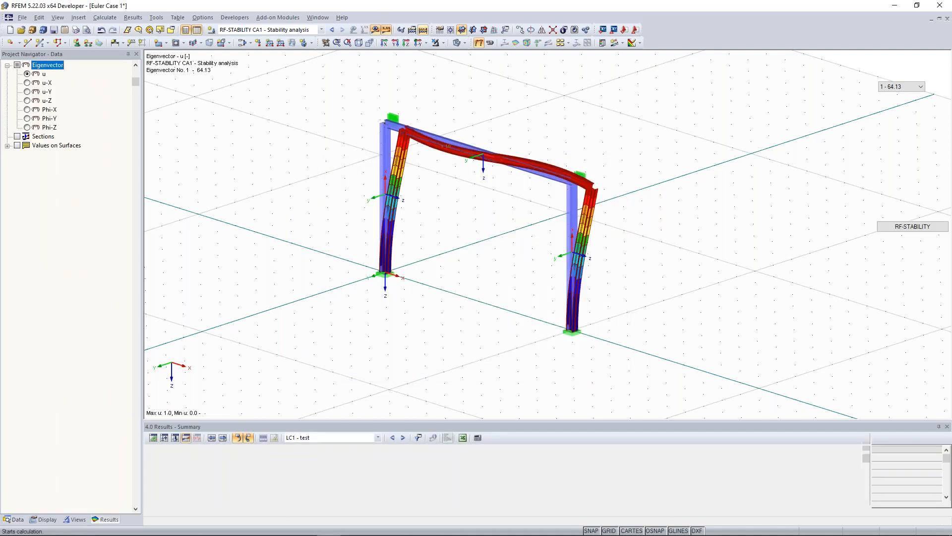
pyautogui.click(906, 88)
pyautogui.click(902, 97)
pyautogui.keyDown('ctrl'); pyautogui.moveTo(691, 160); pyautogui.dragTo(773, 151, button='middle'); pyautogui.keyUp('ctrl')
pyautogui.scroll(2, 730, 166)
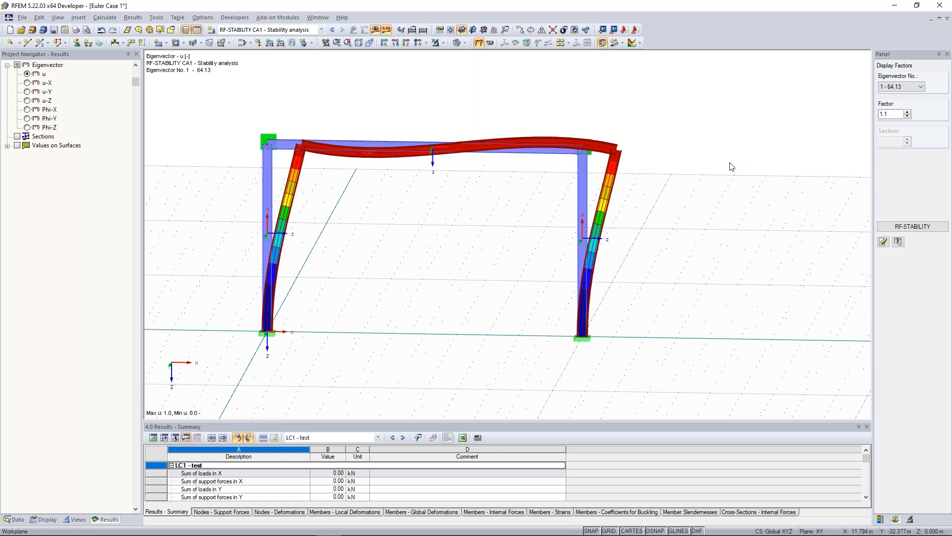
pyautogui.keyDown('ctrl'); pyautogui.moveTo(610, 173); pyautogui.dragTo(714, 160, button='middle'); pyautogui.keyUp('ctrl')
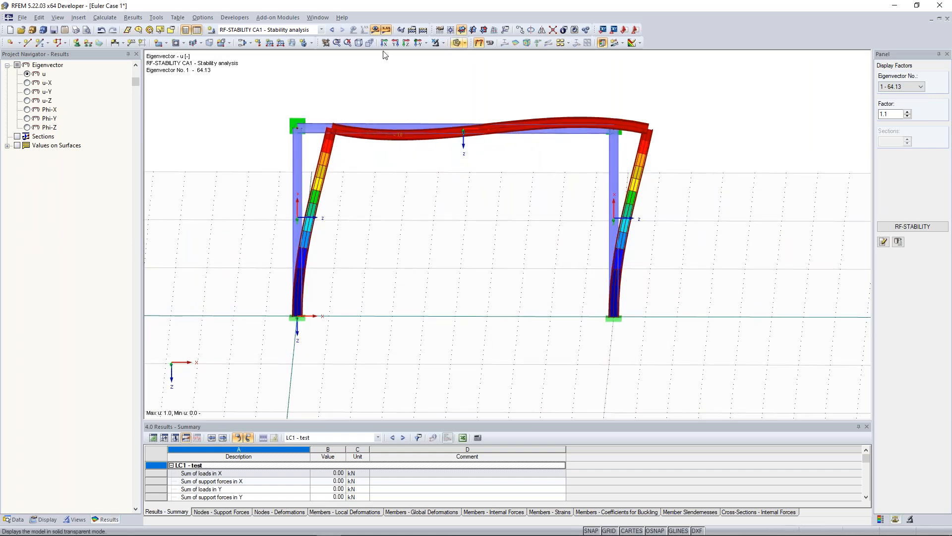
# Increase the deformation display factor to 1.85 and examine the frame's in-plane sway shape
pyautogui.click(907, 112)
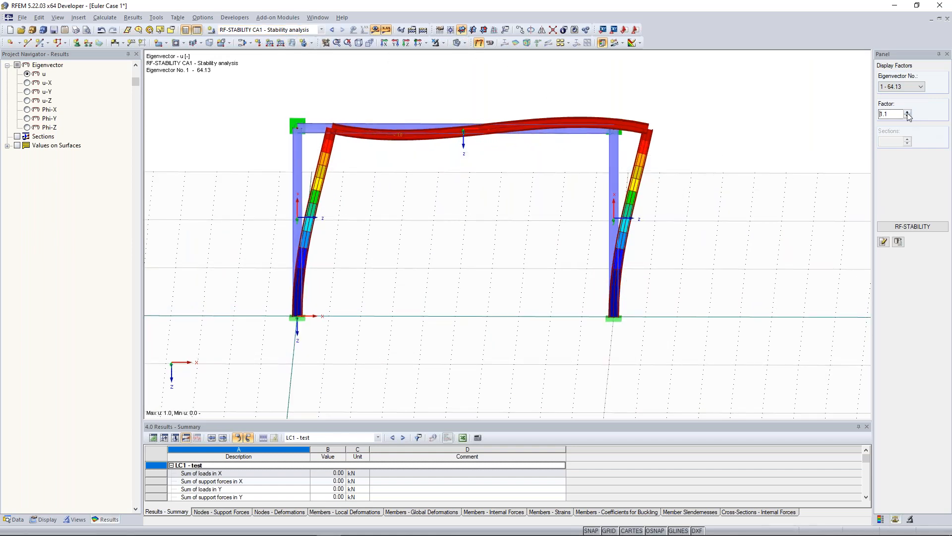
pyautogui.click(907, 112)
pyautogui.click(907, 112)
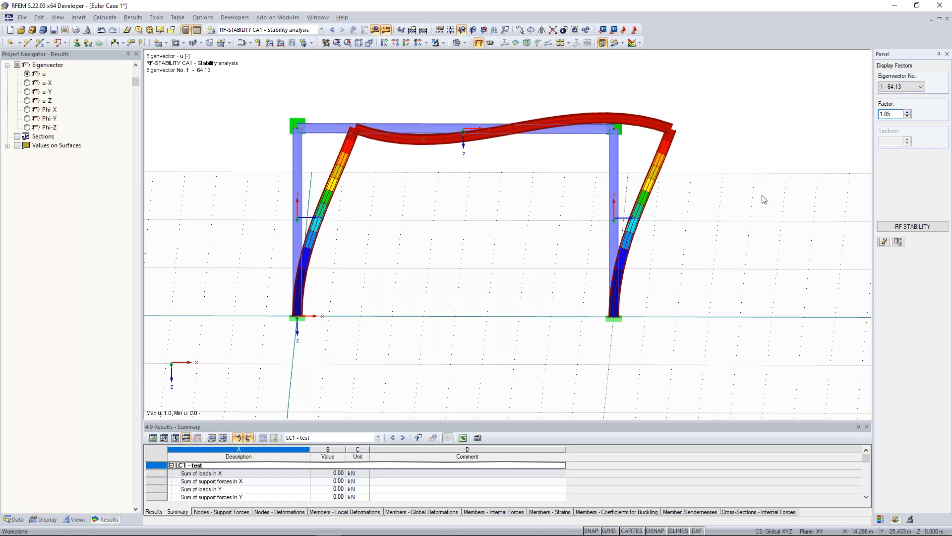
pyautogui.keyDown('ctrl'); pyautogui.moveTo(762, 195); pyautogui.dragTo(753, 195, button='middle'); pyautogui.keyUp('ctrl')
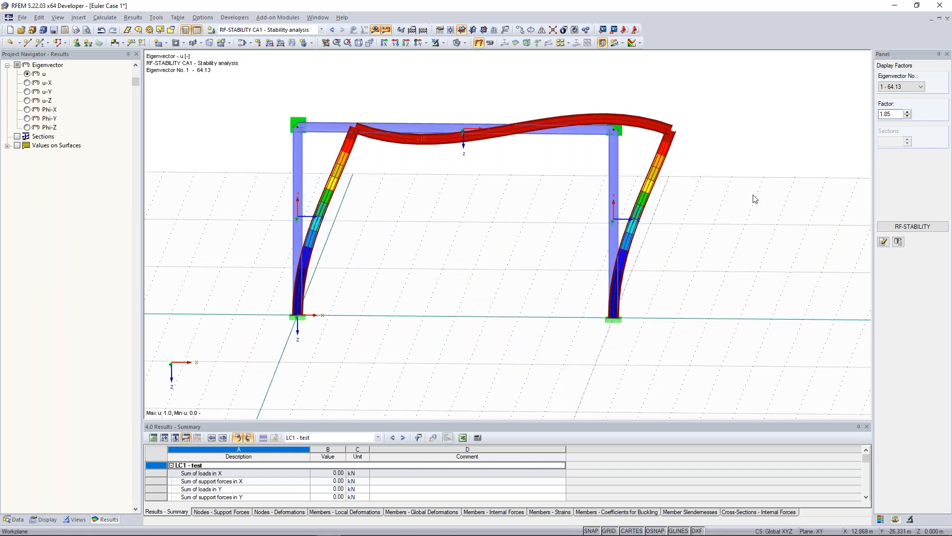
pyautogui.keyDown('ctrl'); pyautogui.moveTo(753, 197); pyautogui.dragTo(734, 190, button='middle'); pyautogui.keyUp('ctrl')
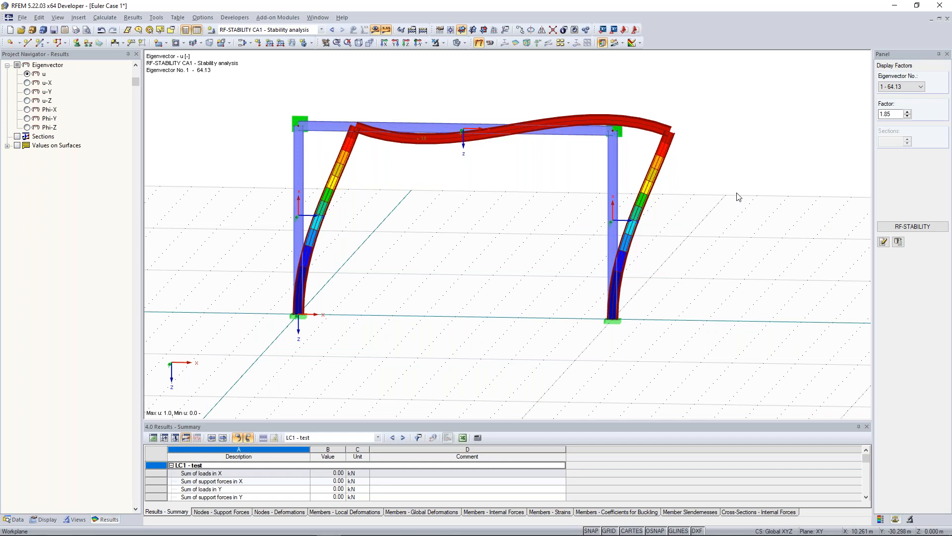
pyautogui.keyDown('ctrl'); pyautogui.moveTo(734, 187); pyautogui.dragTo(714, 197, button='middle'); pyautogui.keyUp('ctrl')
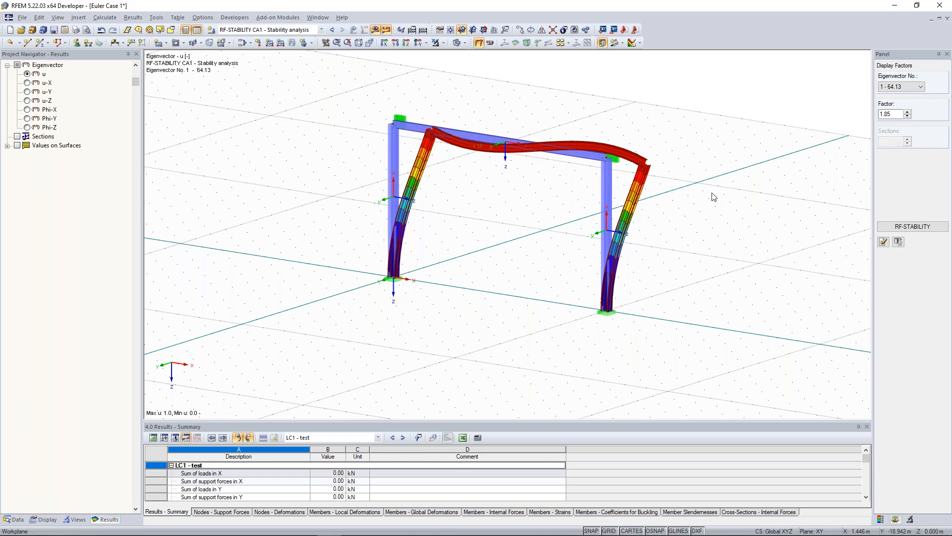
# Show the project's data tree from its top level, and hide and restore the Project Navigator
pyautogui.click(15, 519)
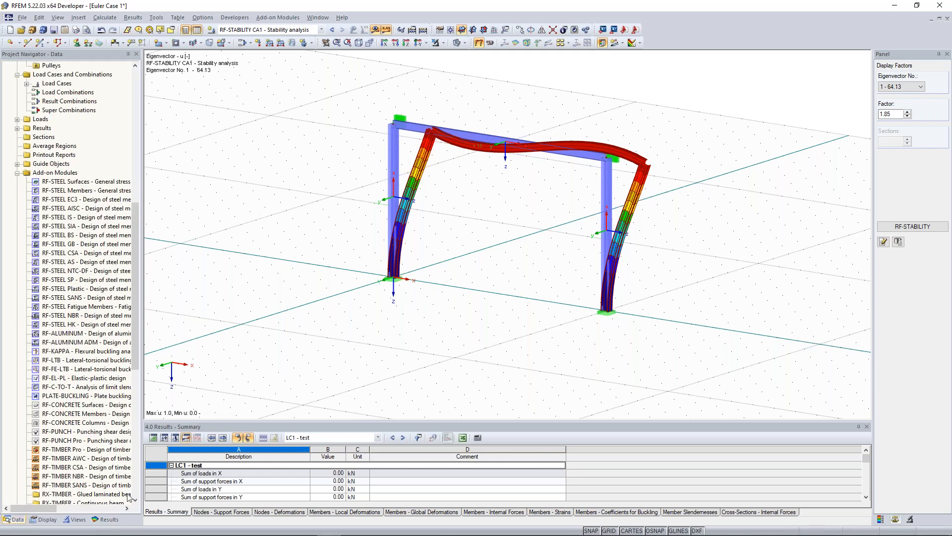
pyautogui.scroll(13, 99, 236)
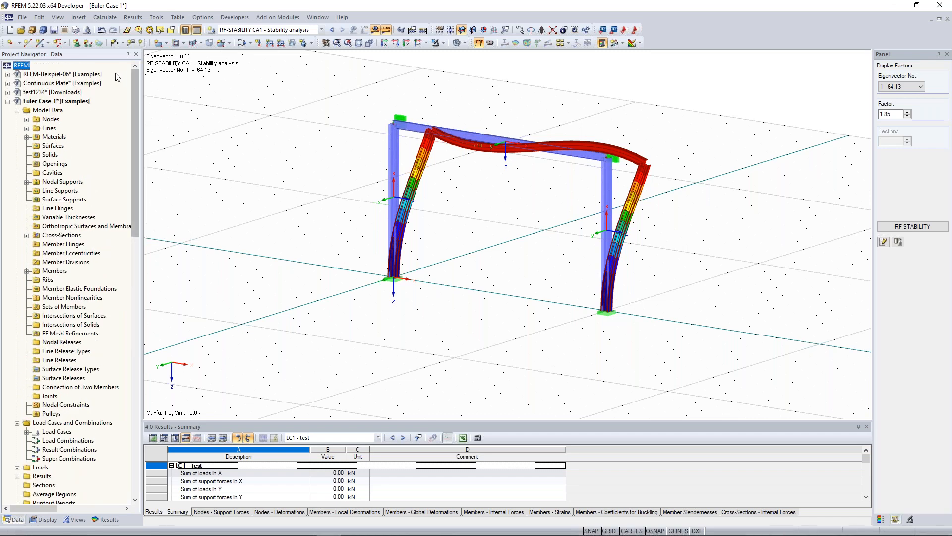
pyautogui.click(137, 54)
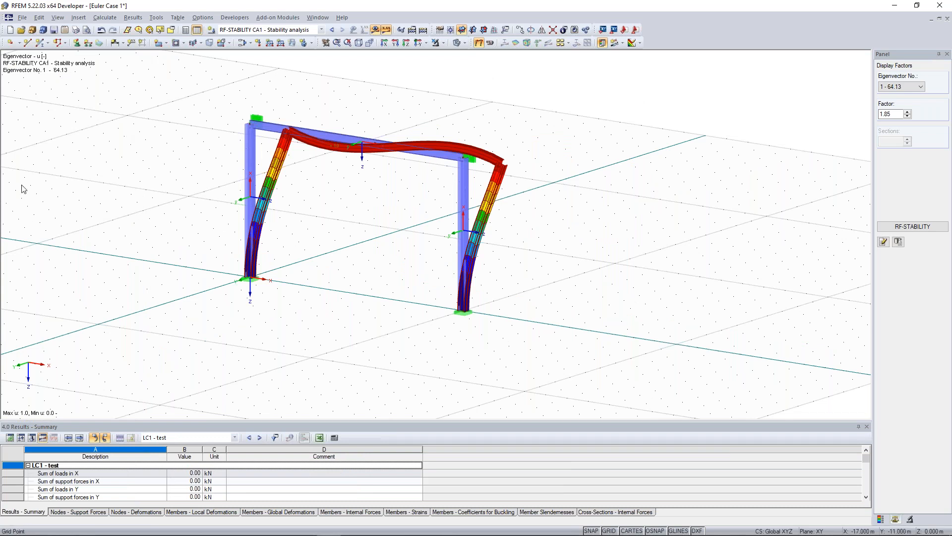
pyautogui.click(186, 31)
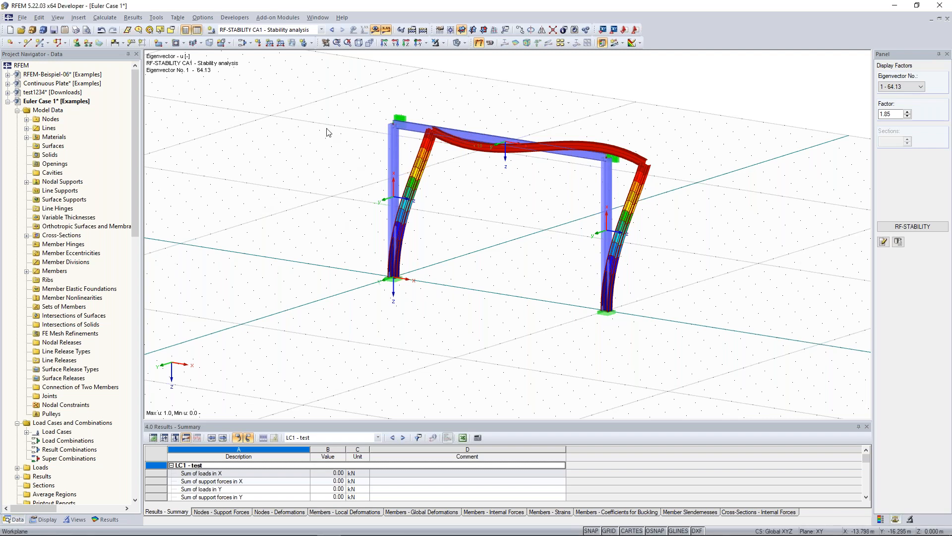
pyautogui.click(323, 30)
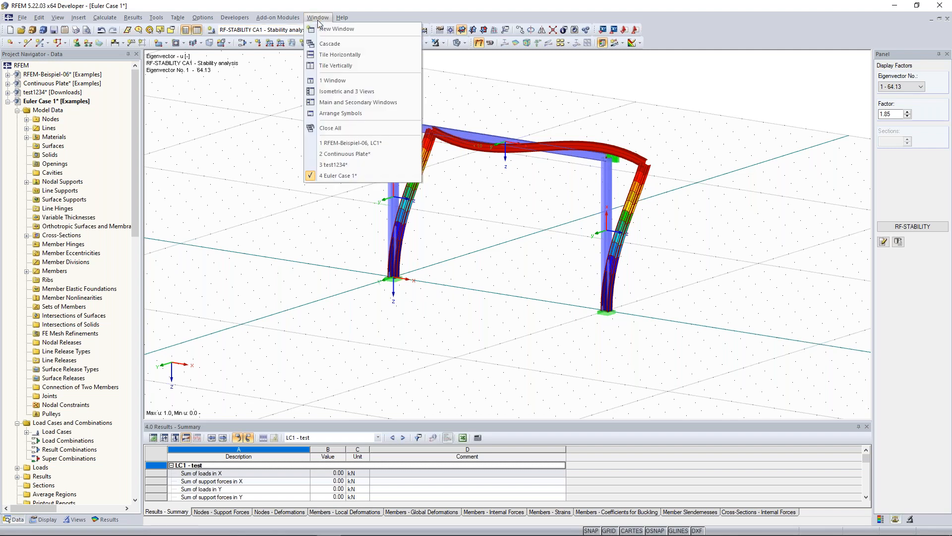
pyautogui.click(279, 155)
pyautogui.keyDown('ctrl'); pyautogui.moveTo(263, 201); pyautogui.dragTo(349, 211, button='middle'); pyautogui.keyUp('ctrl')
pyautogui.keyDown('ctrl'); pyautogui.moveTo(511, 228); pyautogui.dragTo(490, 201, button='middle'); pyautogui.keyUp('ctrl')
pyautogui.moveTo(490, 200); pyautogui.dragTo(511, 210, button='middle')
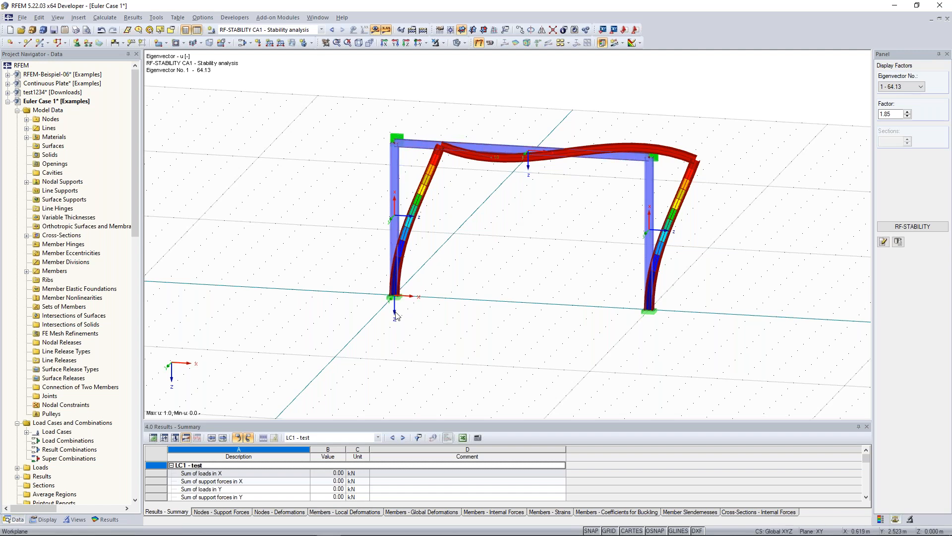
pyautogui.moveTo(436, 245); pyautogui.dragTo(431, 261, button='middle')
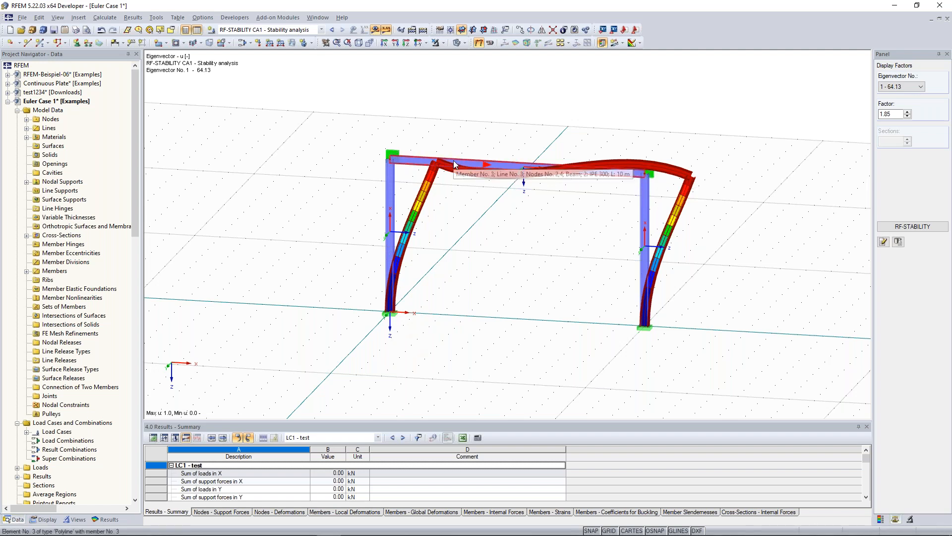
# Locate the RF-IMP module for generating imperfections in the list of add-on modules
pyautogui.moveTo(136, 112); pyautogui.dragTo(148, 356)
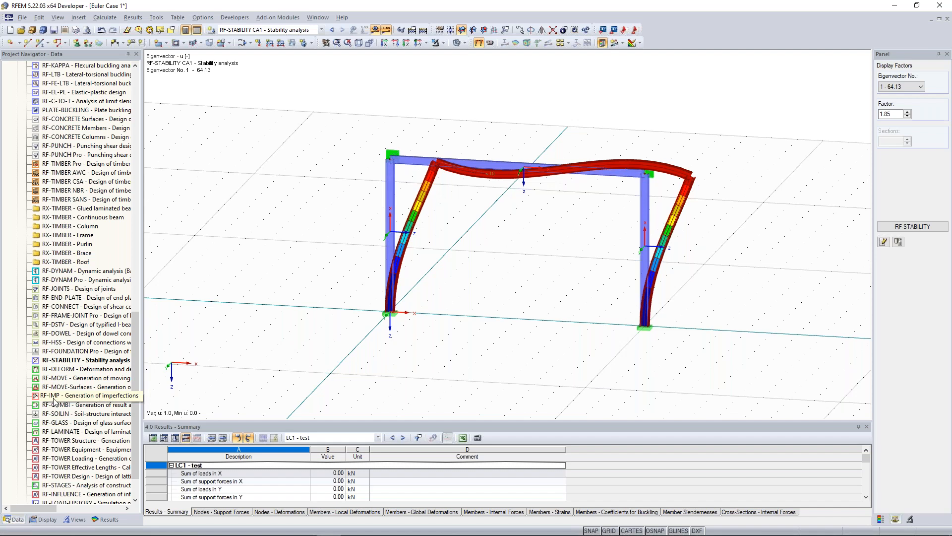
pyautogui.click(115, 397)
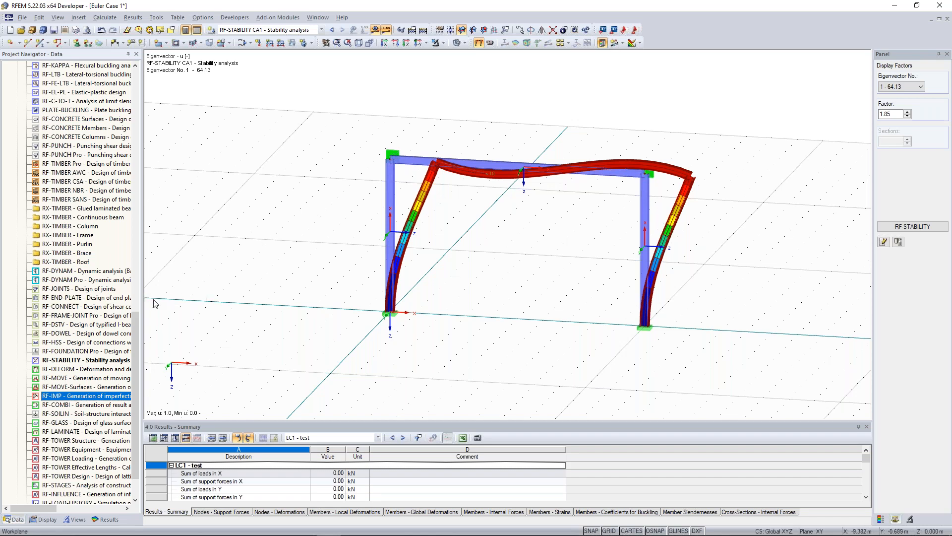
pyautogui.click(270, 230)
# Hide the stability results so that only the undeformed frame with its supports is displayed
pyautogui.keyDown('ctrl'); pyautogui.moveTo(336, 188); pyautogui.dragTo(357, 185, button='middle'); pyautogui.keyUp('ctrl')
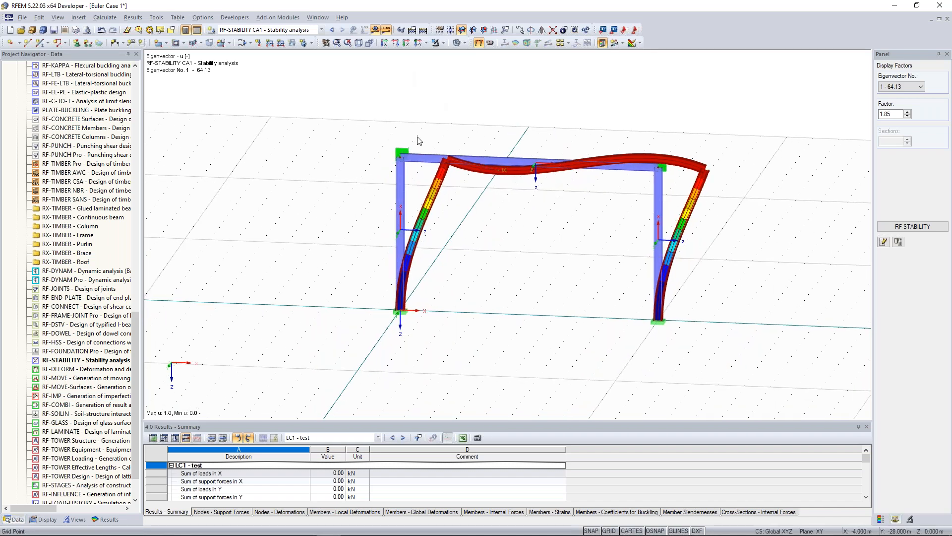
pyautogui.click(387, 30)
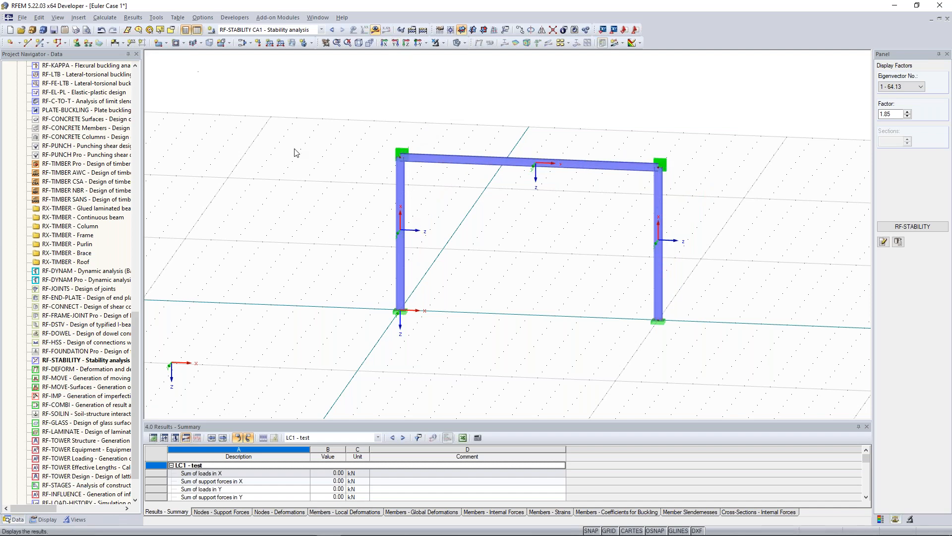
pyautogui.moveTo(294, 149)
pyautogui.keyDown('ctrl'); pyautogui.mouseDown(button='middle')
pyautogui.moveTo(307, 147)
pyautogui.moveTo(292, 150)
pyautogui.moveTo(297, 143)
pyautogui.mouseUp(button='middle'); pyautogui.keyUp('ctrl')
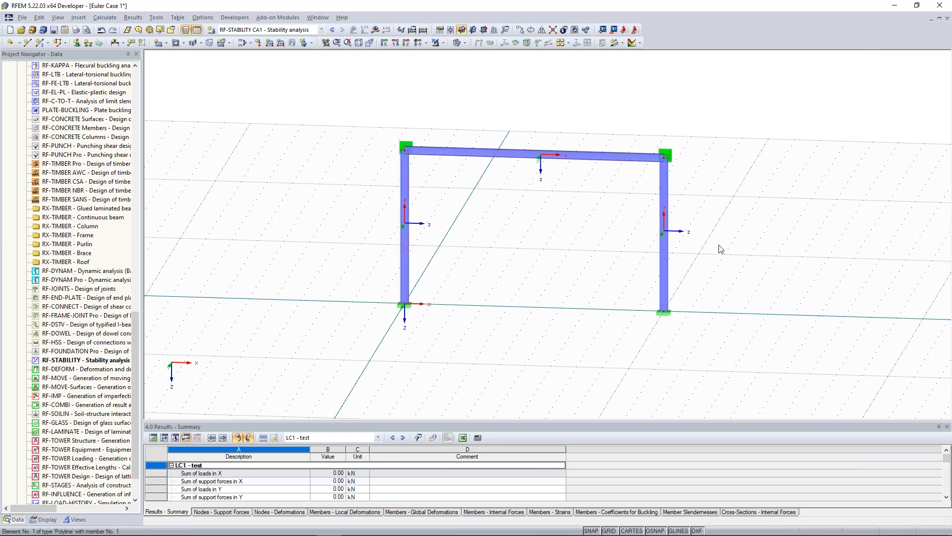
# Apply a uniform member load of 5 kN/m in global direction XP to both columns of the portal frame
pyautogui.click(269, 43)
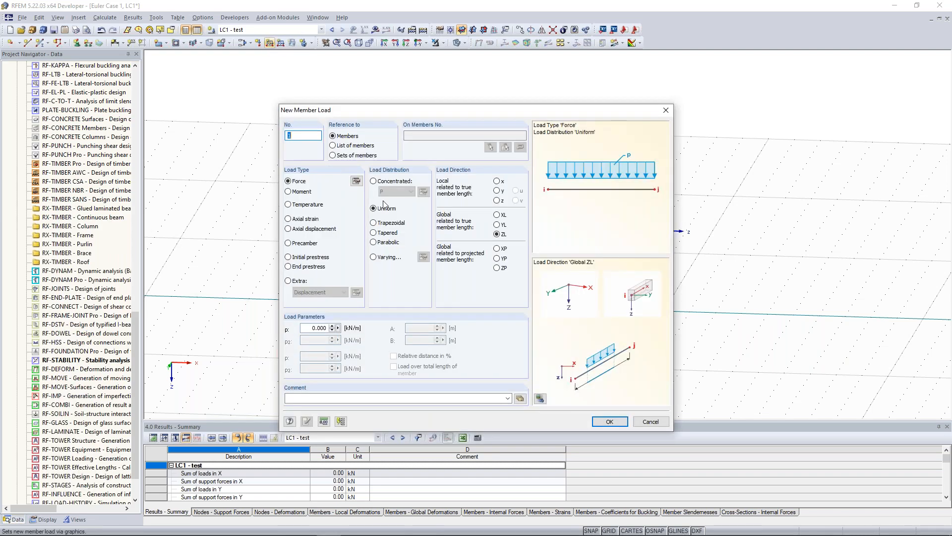
pyautogui.click(497, 225)
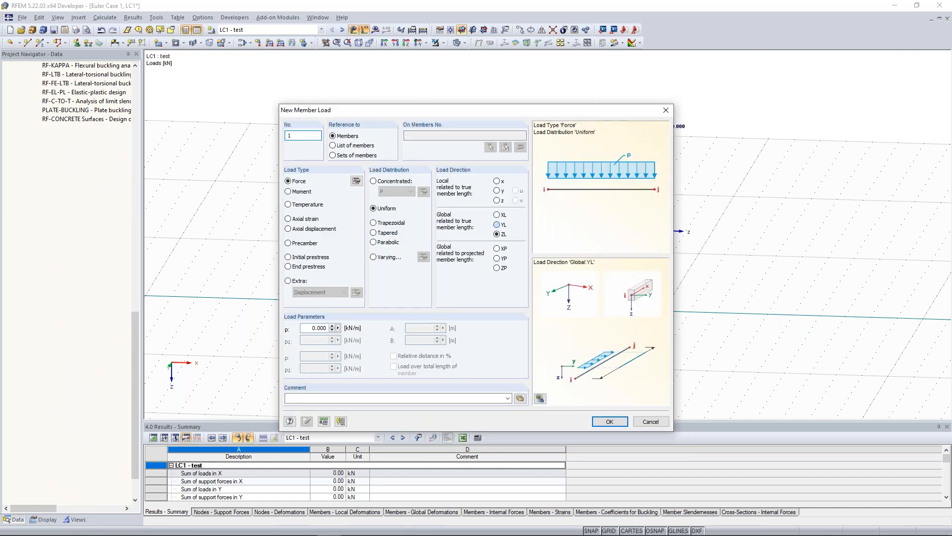
pyautogui.click(497, 215)
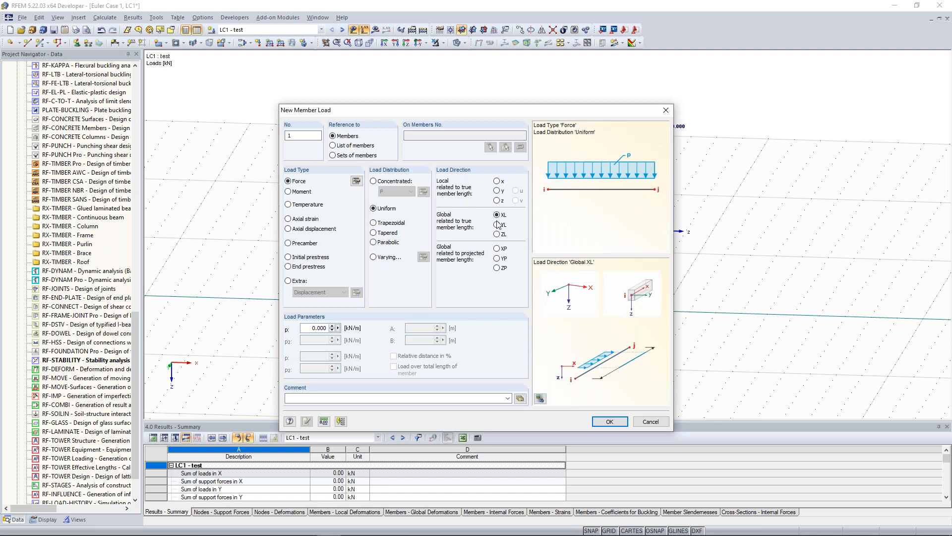
pyautogui.click(497, 249)
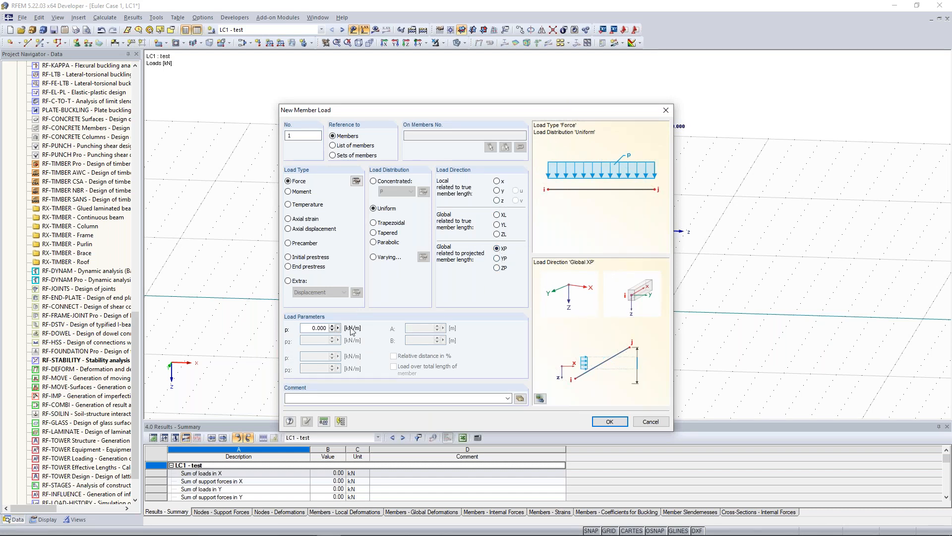
pyautogui.doubleClick(311, 328)
pyautogui.write('5')
pyautogui.click(610, 422)
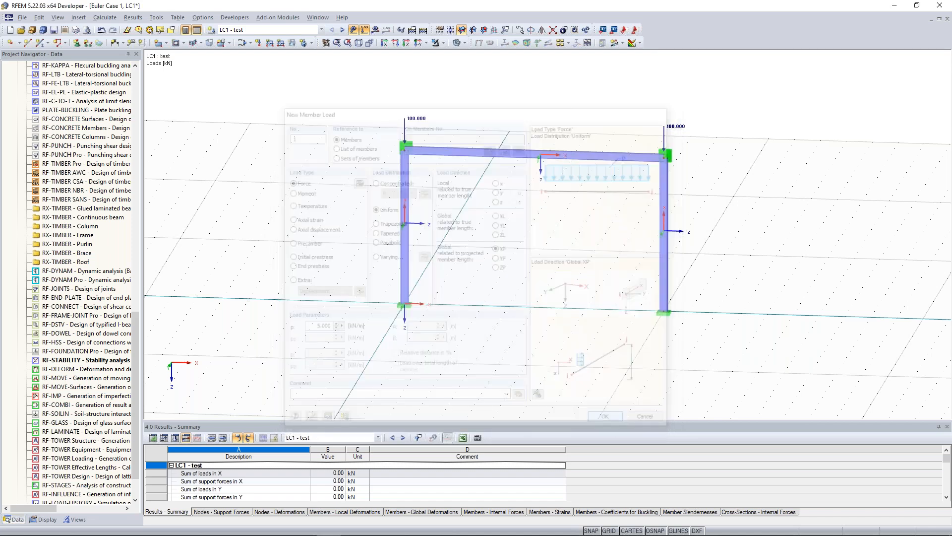
pyautogui.click(664, 217)
pyautogui.keyDown('ctrl'); pyautogui.moveTo(535, 229); pyautogui.dragTo(454, 223, button='middle'); pyautogui.keyUp('ctrl')
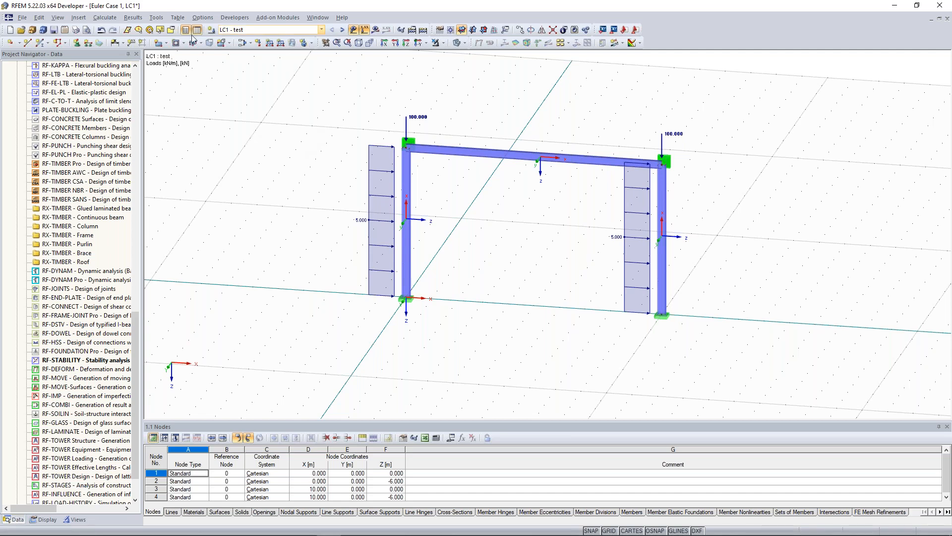
# Open the hall model lkasjödl from the Examples project and display its members as solid profiles
pyautogui.click(32, 30)
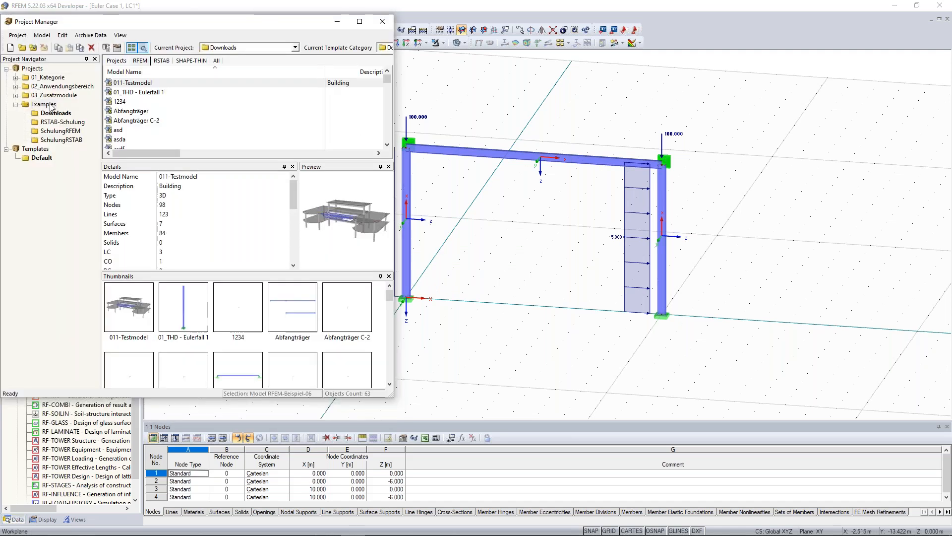
pyautogui.click(51, 106)
pyautogui.scroll(-7, 299, 128)
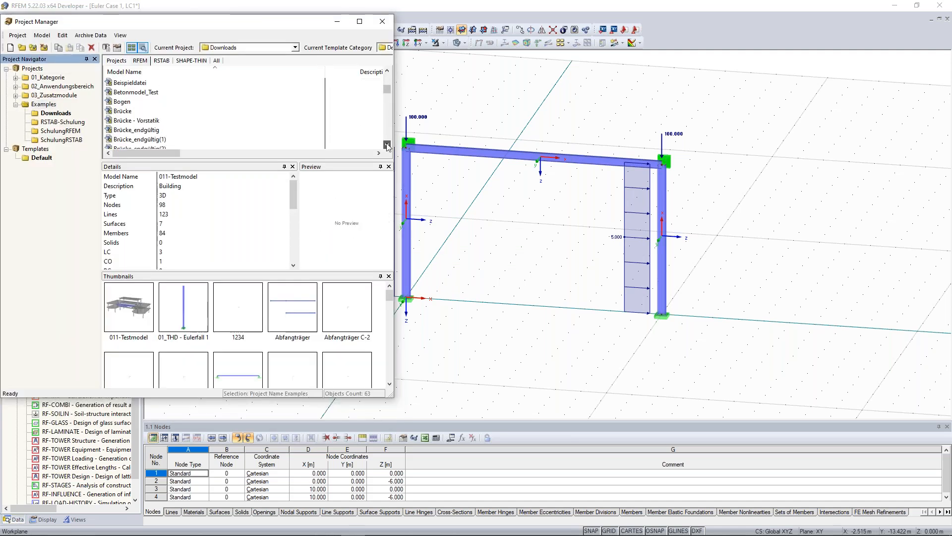
pyautogui.moveTo(388, 102); pyautogui.dragTo(387, 114)
pyautogui.click(174, 130)
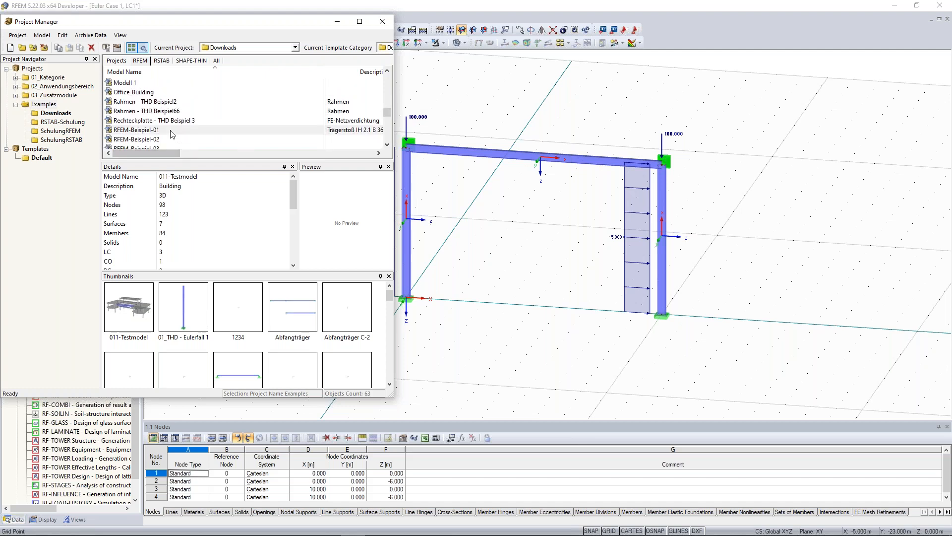
pyautogui.click(390, 385)
pyautogui.click(391, 385)
pyautogui.click(391, 385)
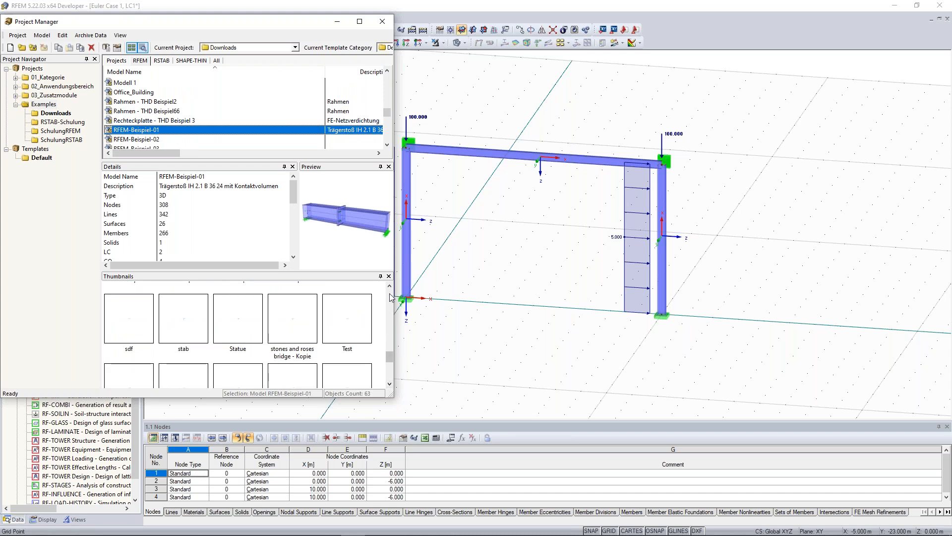
pyautogui.scroll(5, 387, 305)
pyautogui.click(391, 383)
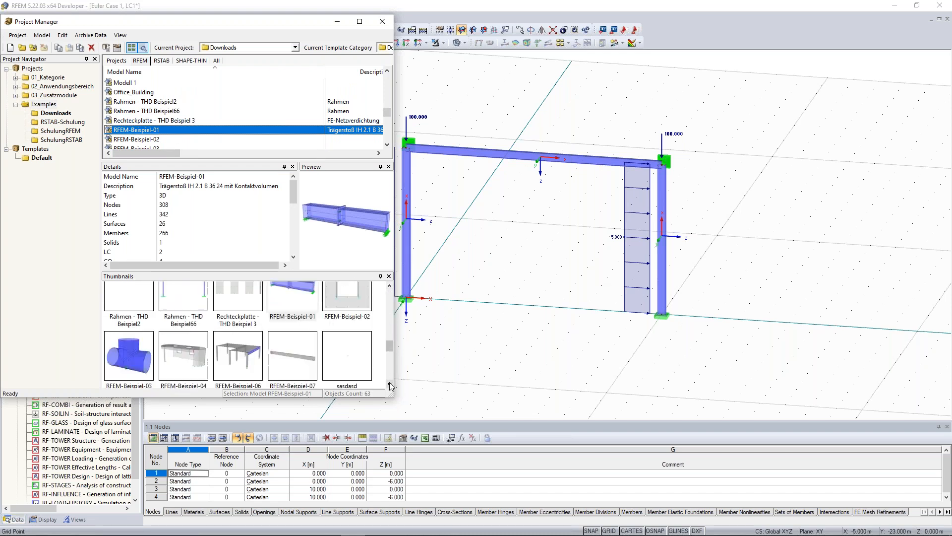
pyautogui.click(391, 287)
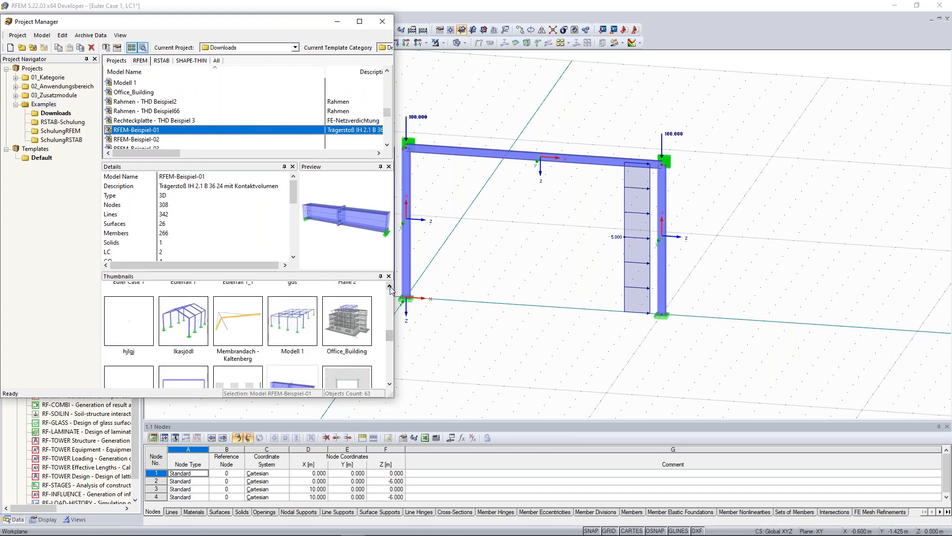
pyautogui.click(395, 189)
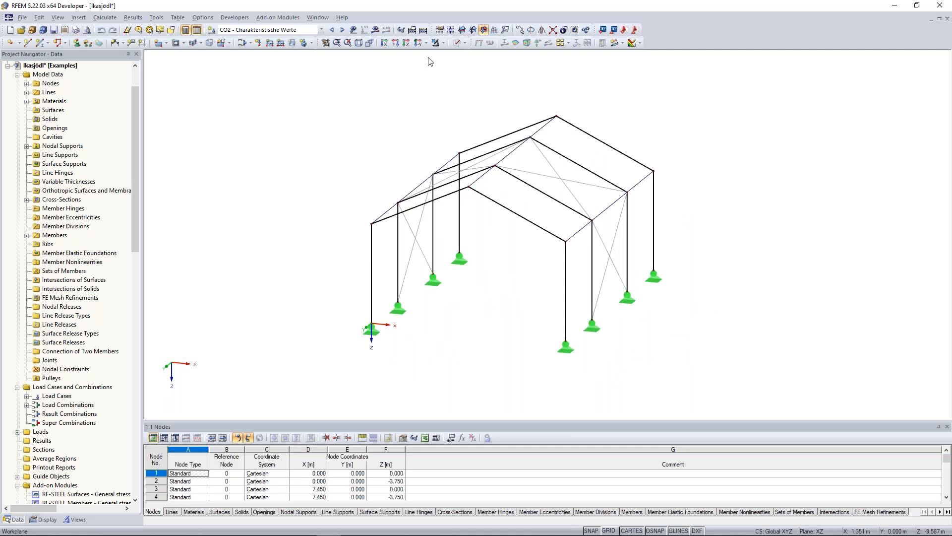
pyautogui.click(457, 43)
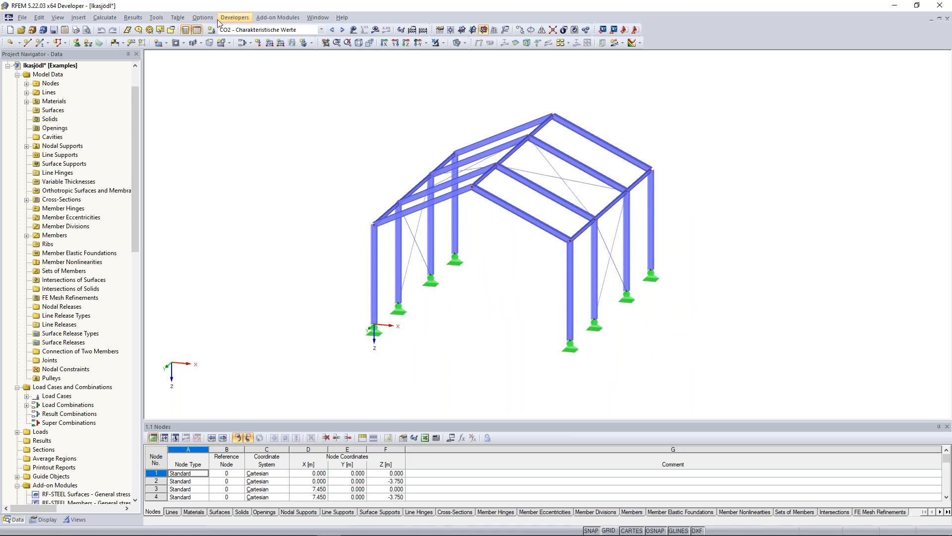
# Start the wind load generator for vertical walls with roof according to EN 1991-1-4, keeping the hall model in view
pyautogui.click(177, 18)
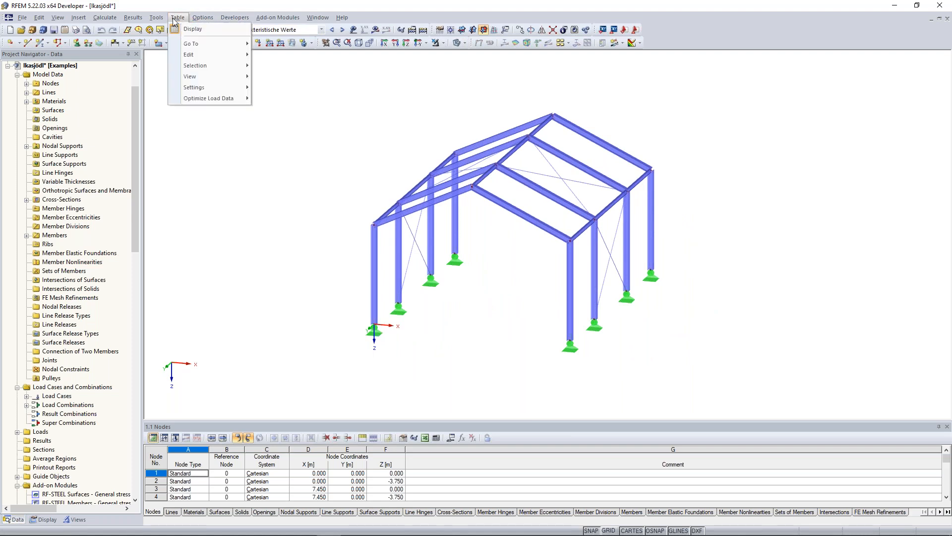
pyautogui.moveTo(159, 20)
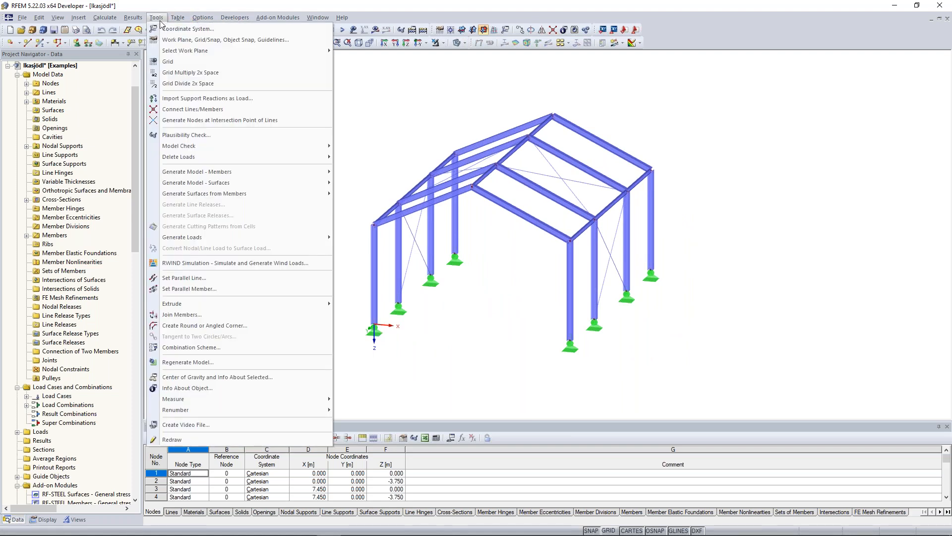
pyautogui.moveTo(215, 182)
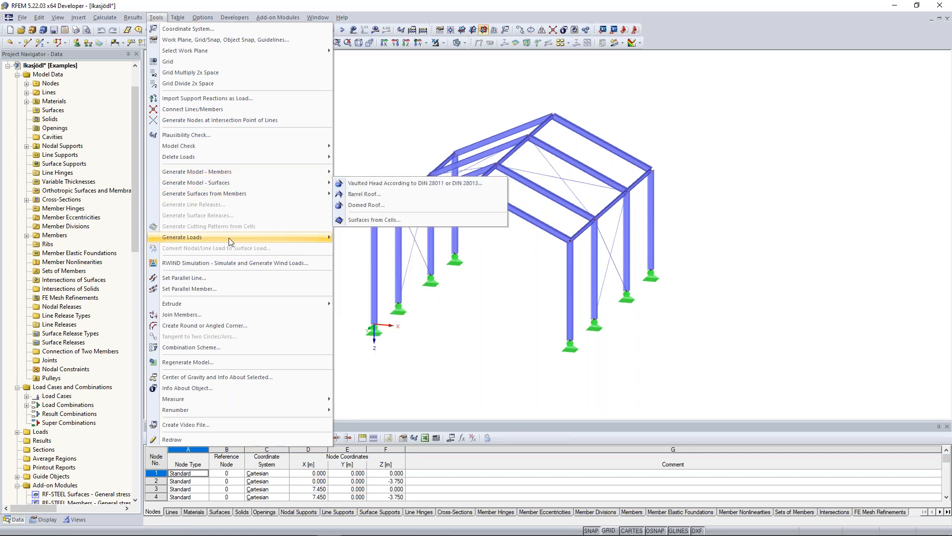
pyautogui.moveTo(231, 237)
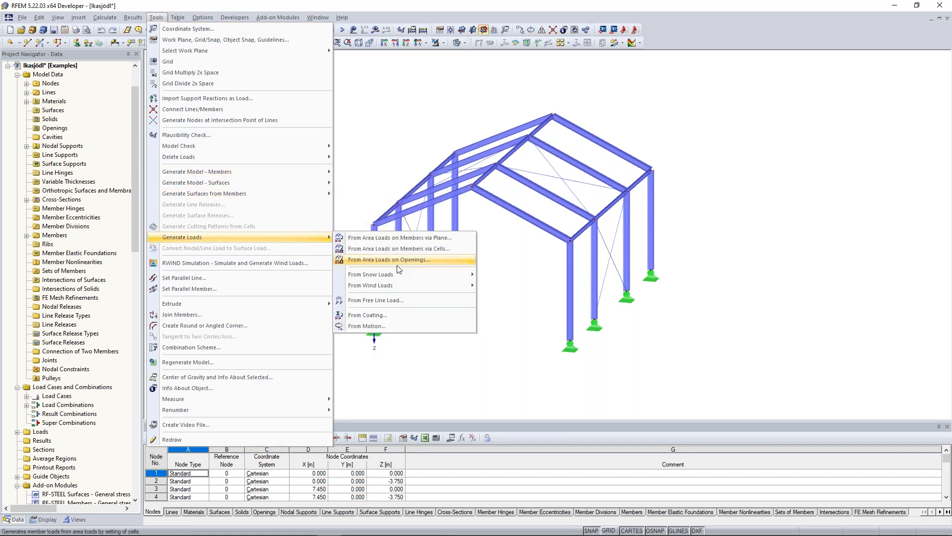
pyautogui.moveTo(399, 291)
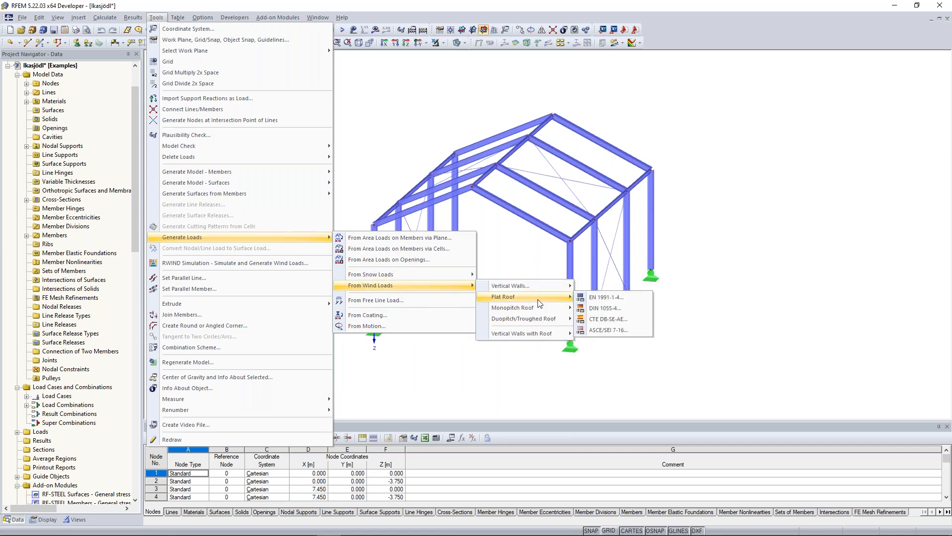
pyautogui.moveTo(544, 289)
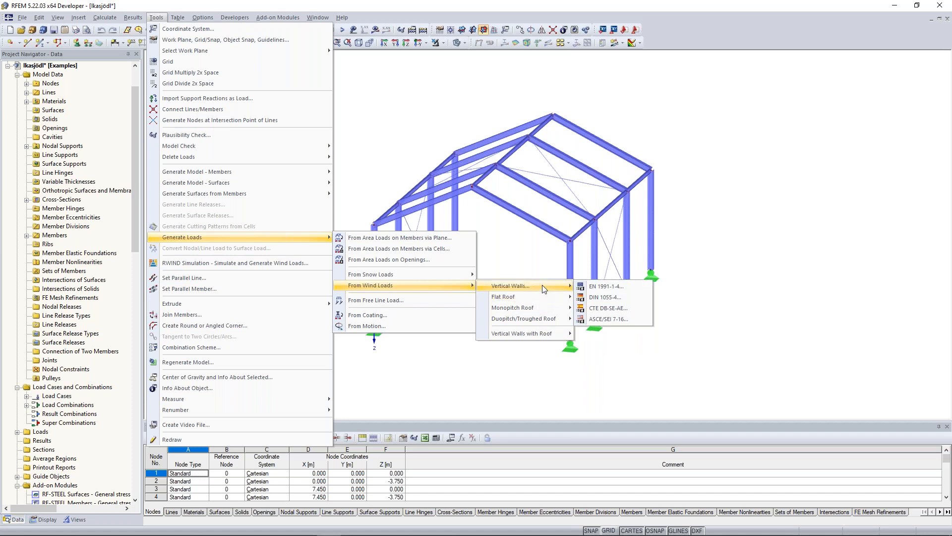
pyautogui.moveTo(532, 335)
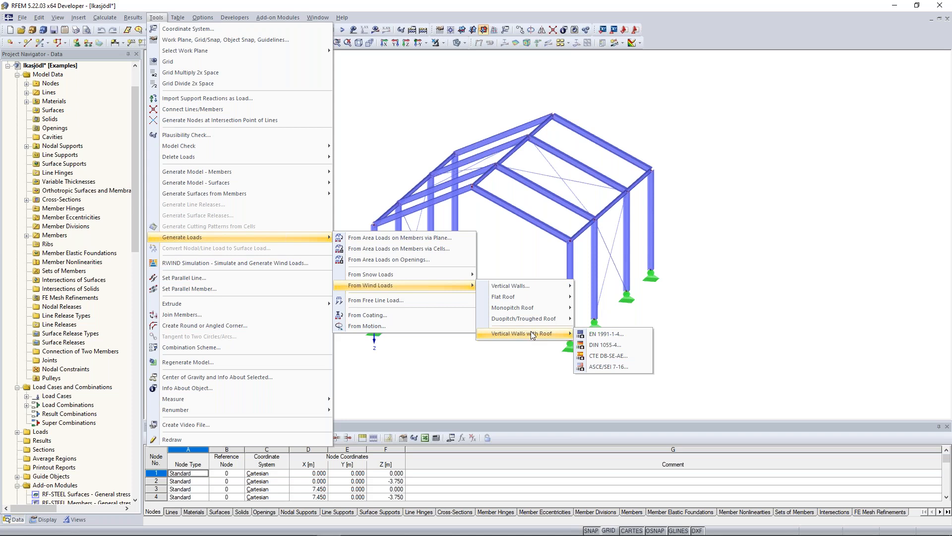
pyautogui.click(639, 337)
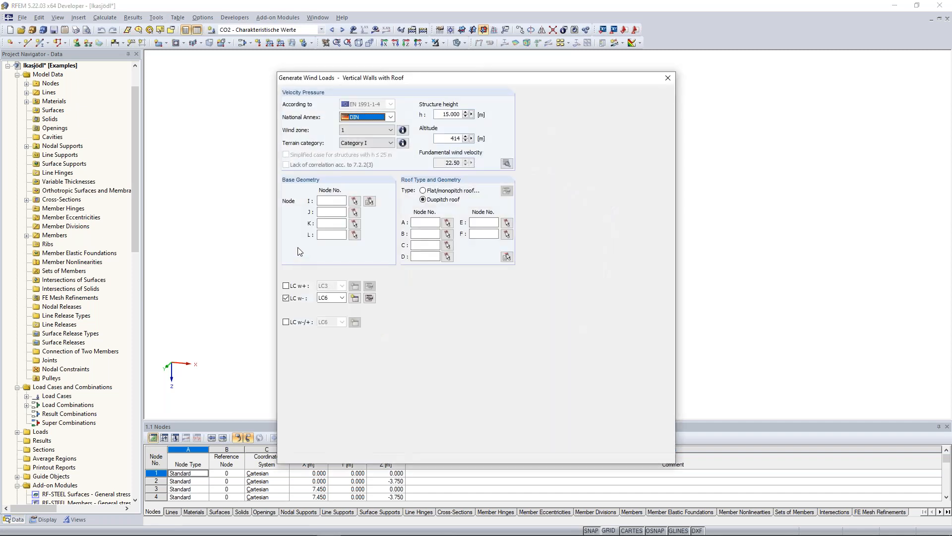
pyautogui.moveTo(454, 78); pyautogui.dragTo(780, 49)
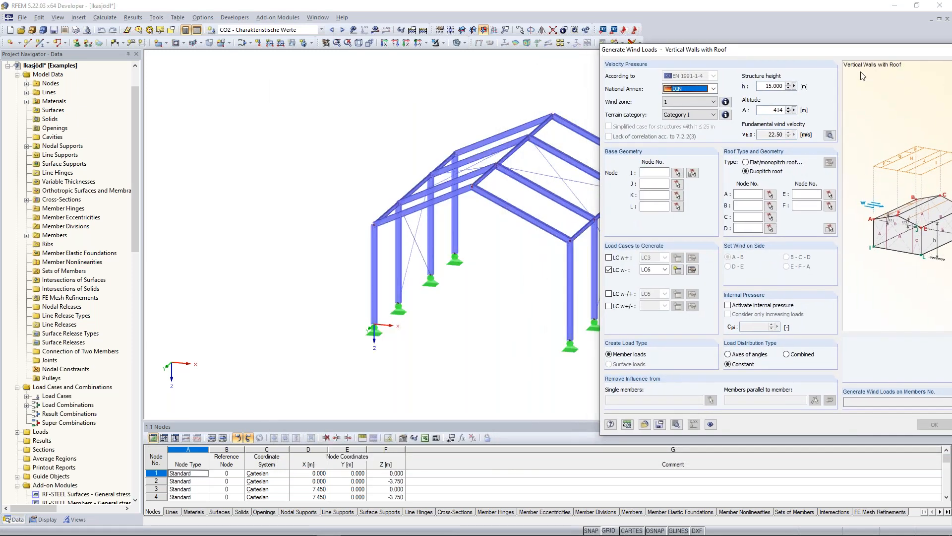
pyautogui.moveTo(853, 53); pyautogui.dragTo(820, 51)
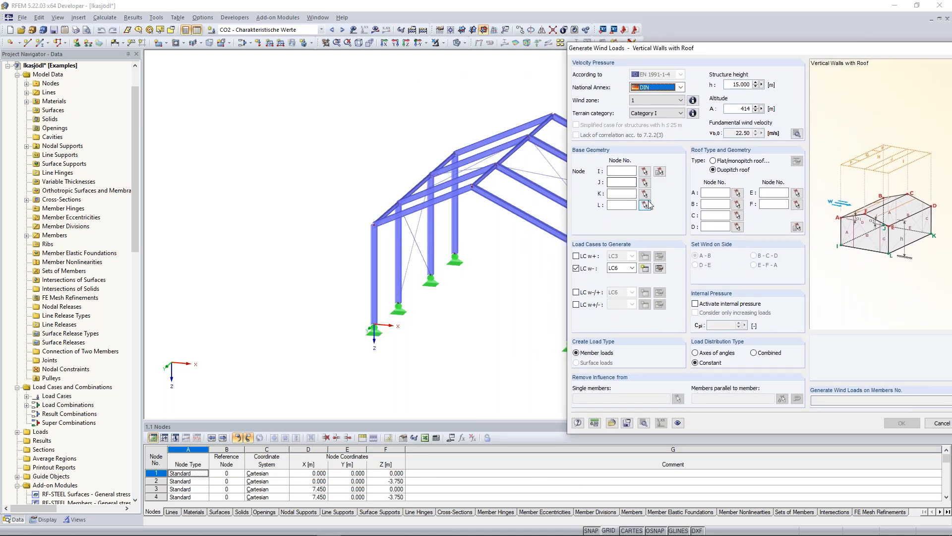
# Define the building's base geometry by picking the hall's four corner base nodes 1, 16, 18 and 3
pyautogui.click(659, 171)
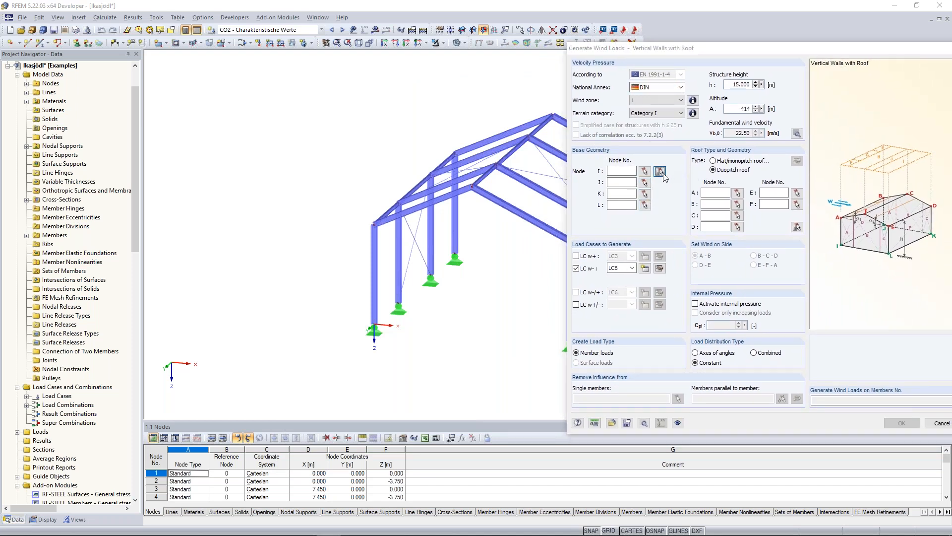
pyautogui.click(374, 323)
pyautogui.click(454, 253)
pyautogui.click(651, 269)
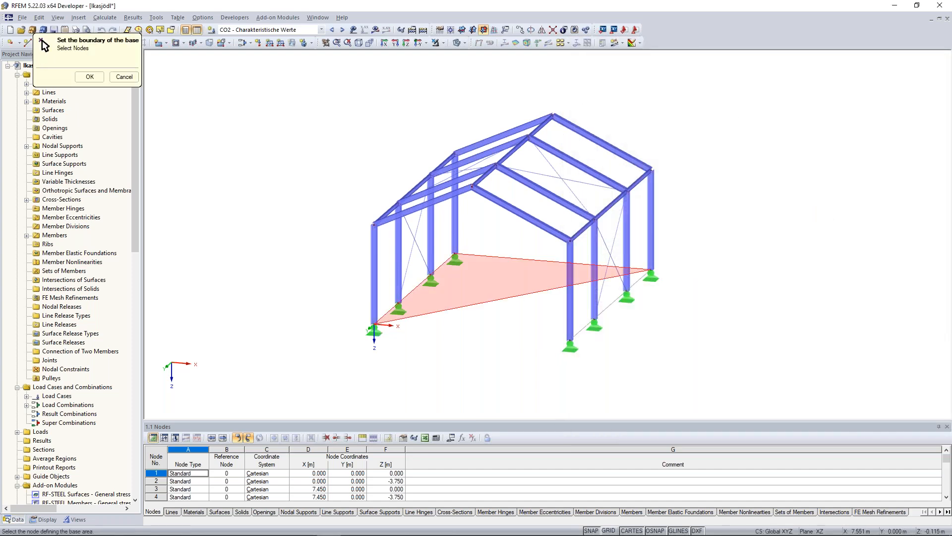
pyautogui.click(571, 346)
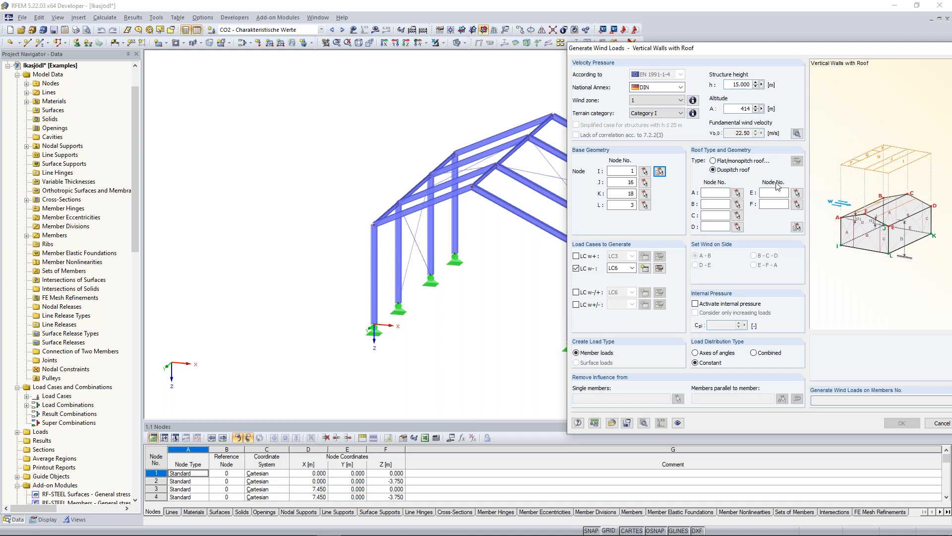
# Define the duopitch roof geometry A to F by picking eaves and ridge nodes 21, 17, 20, 19, 4 and 5
pyautogui.click(789, 232)
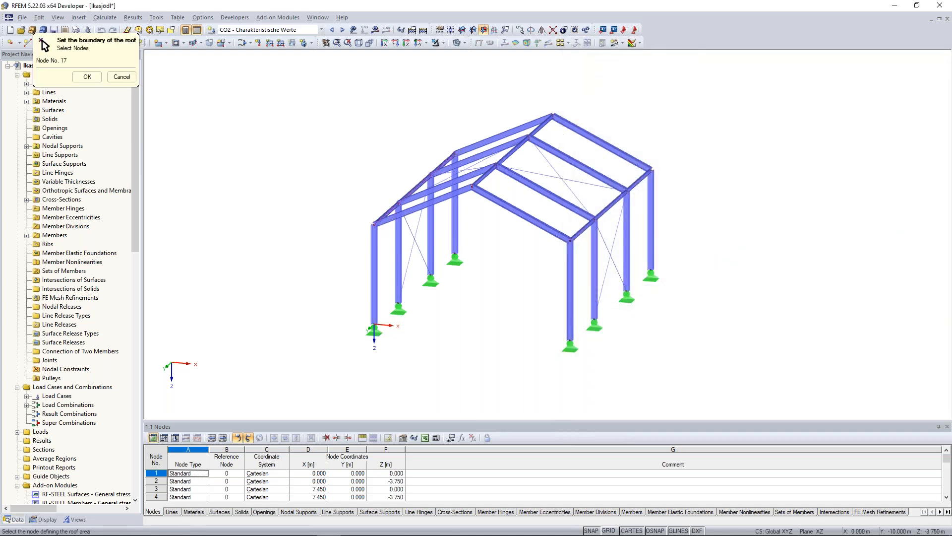
pyautogui.click(554, 115)
pyautogui.click(651, 171)
pyautogui.click(557, 240)
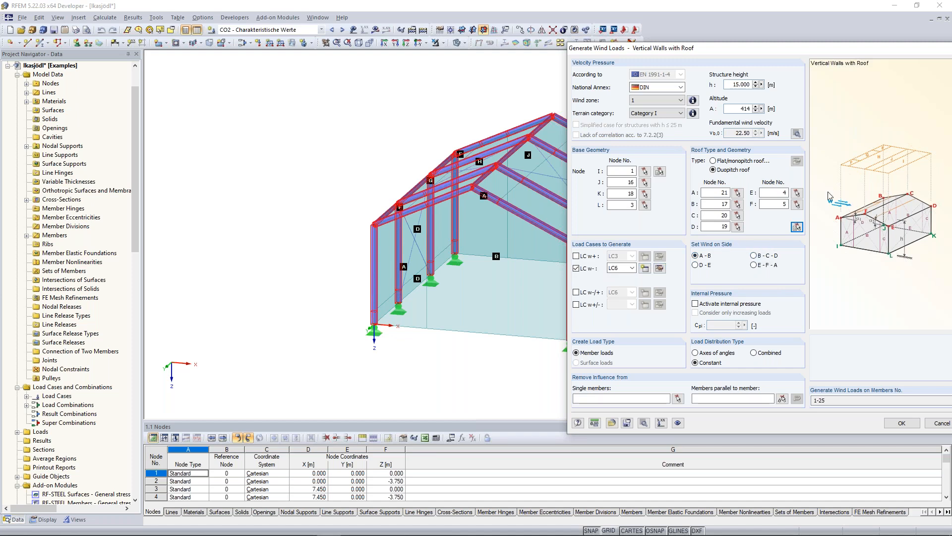
# Generate the wind loads on members 1-25 in load case LC6 and inspect them on the hall
pyautogui.doubleClick(733, 88)
pyautogui.click(731, 88)
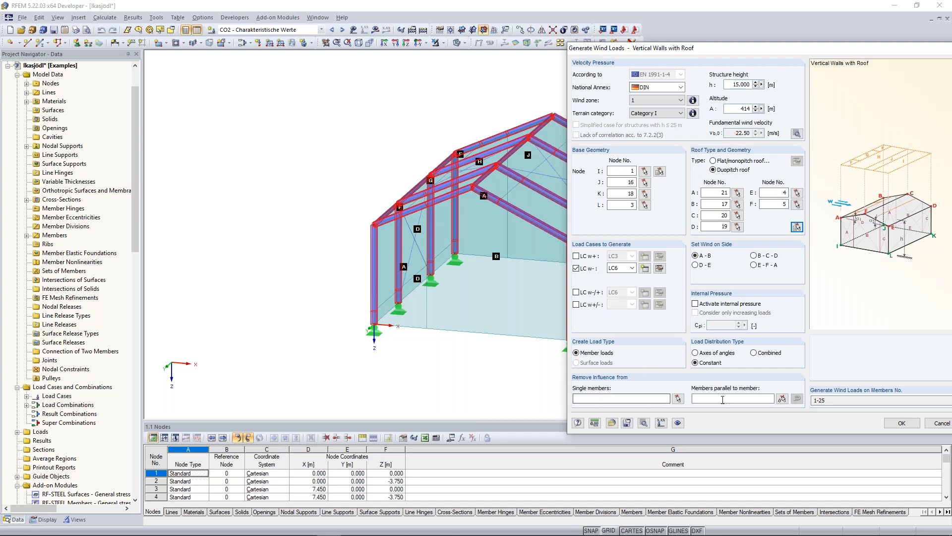
pyautogui.click(901, 423)
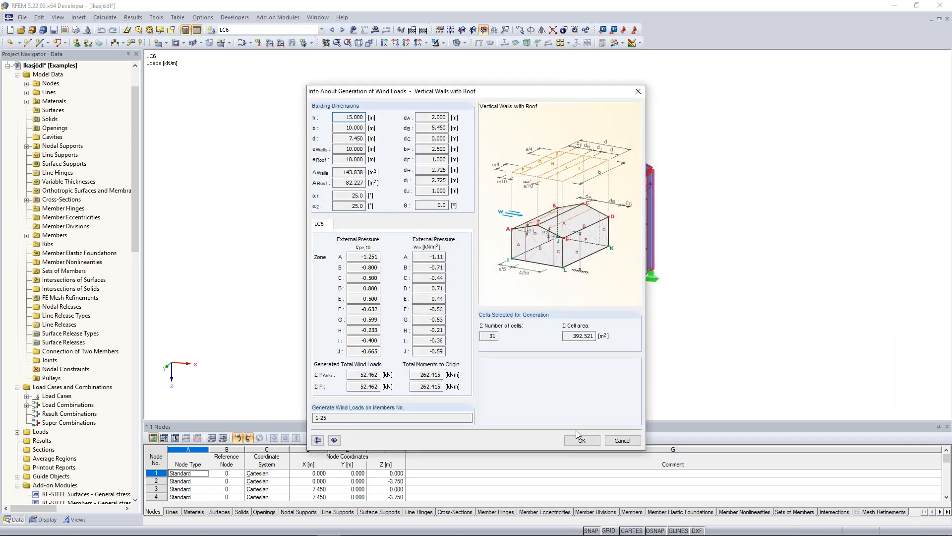
pyautogui.click(583, 441)
pyautogui.keyDown('ctrl'); pyautogui.moveTo(328, 234); pyautogui.dragTo(372, 235, button='middle'); pyautogui.keyUp('ctrl')
pyautogui.keyDown('ctrl'); pyautogui.moveTo(511, 242); pyautogui.dragTo(437, 279, button='middle'); pyautogui.keyUp('ctrl')
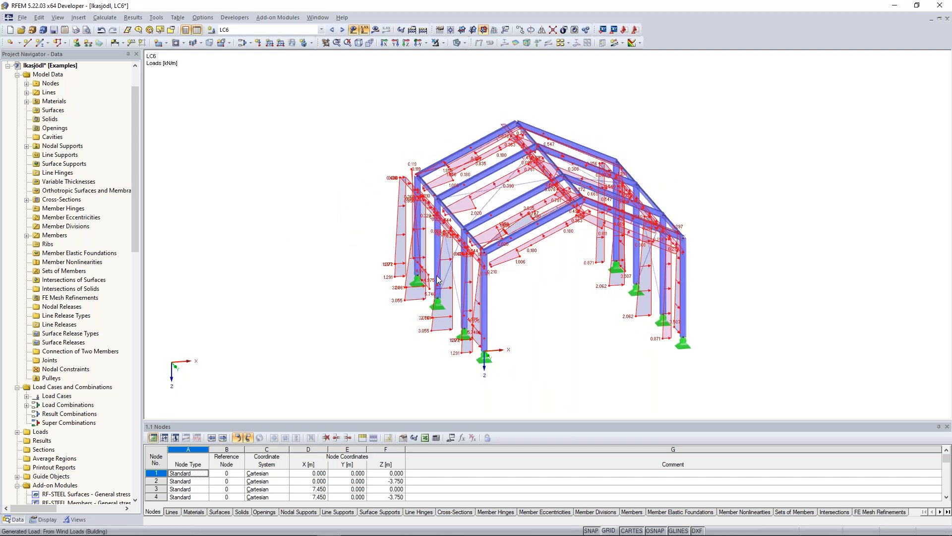
# Switch the display of the generated wind loads from member loads to area loads in kN/m² and view the hall's front
pyautogui.rightClick(437, 279)
pyautogui.click(473, 308)
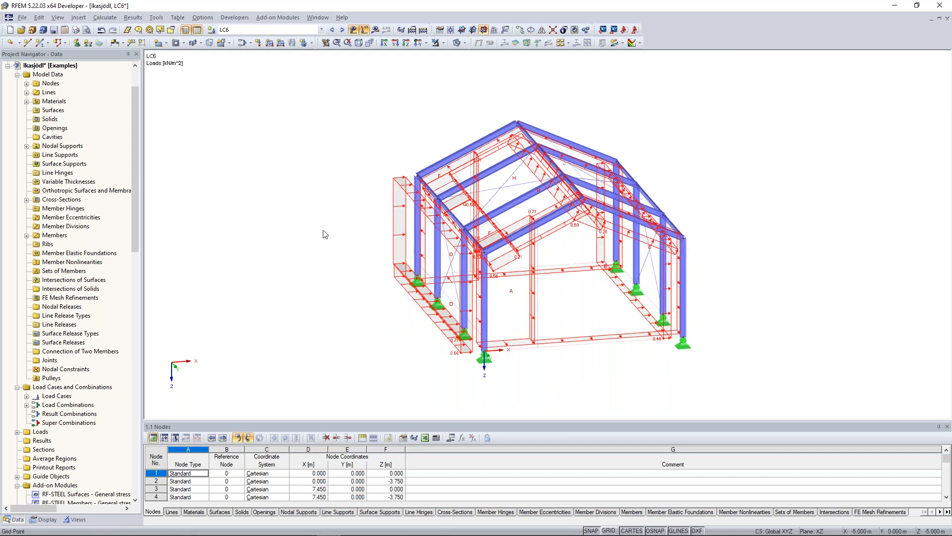
pyautogui.keyDown('ctrl'); pyautogui.moveTo(287, 234); pyautogui.dragTo(295, 228, button='middle'); pyautogui.keyUp('ctrl')
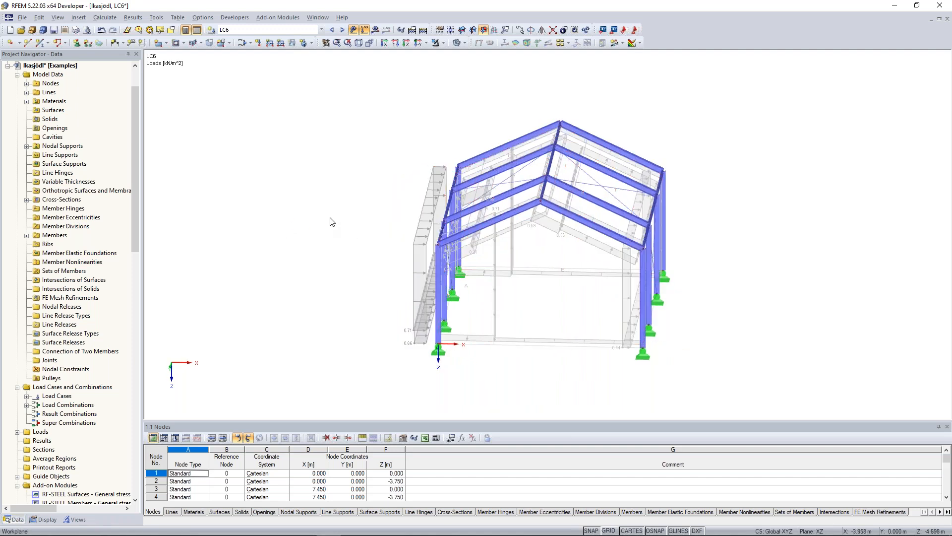
# Switch to the test1234 model and delete its entire existing structure
pyautogui.click(317, 17)
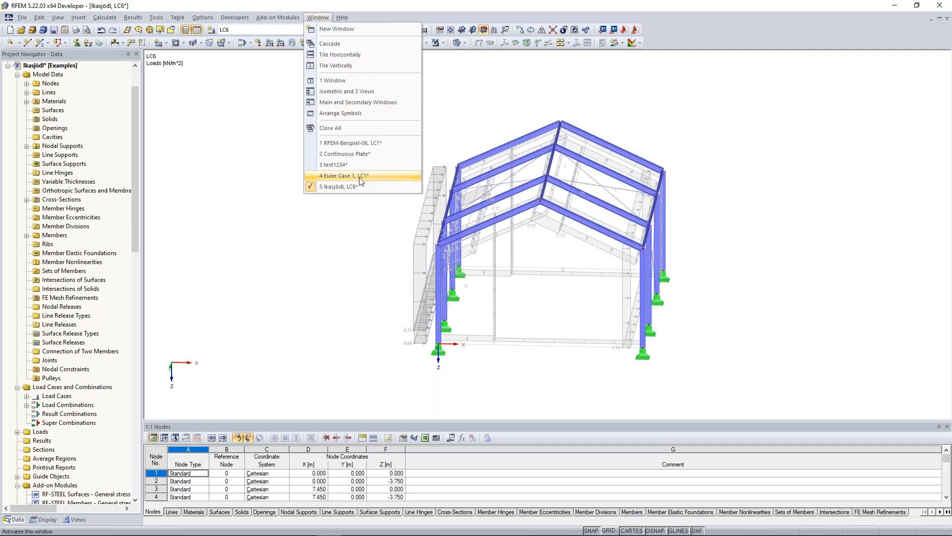
pyautogui.click(284, 256)
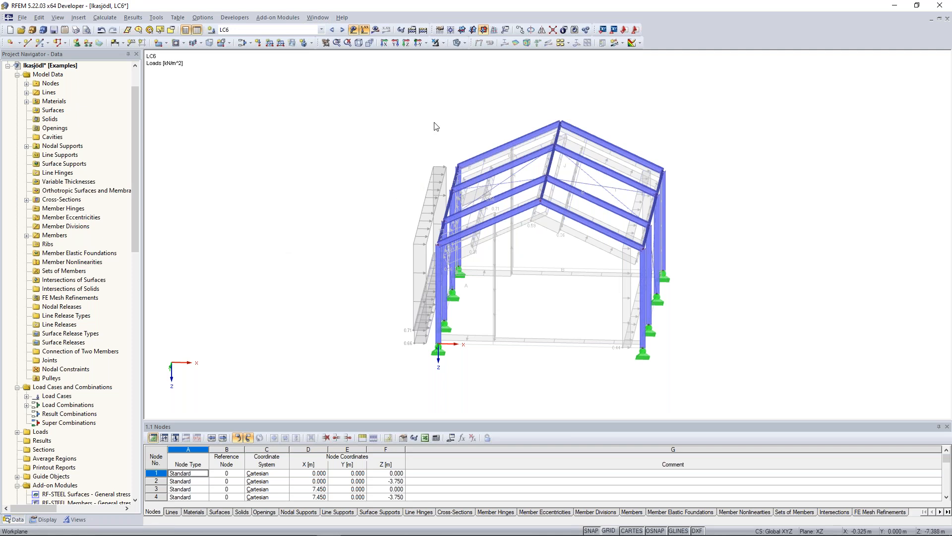
pyautogui.click(326, 19)
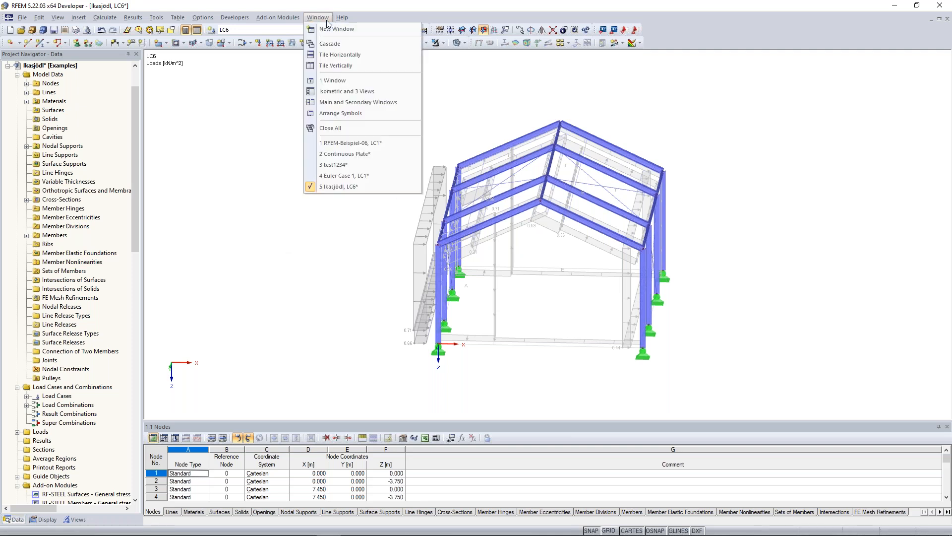
pyautogui.click(374, 164)
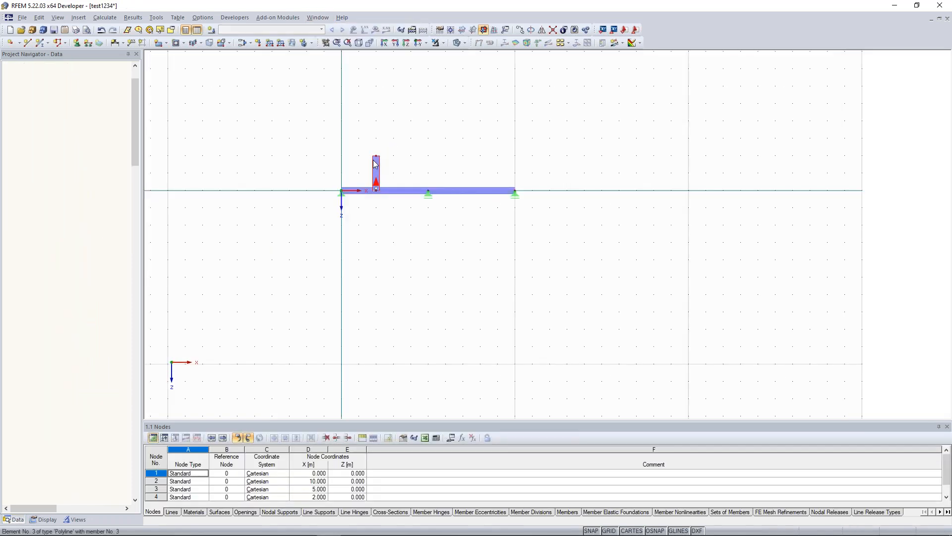
pyautogui.press('Delete')
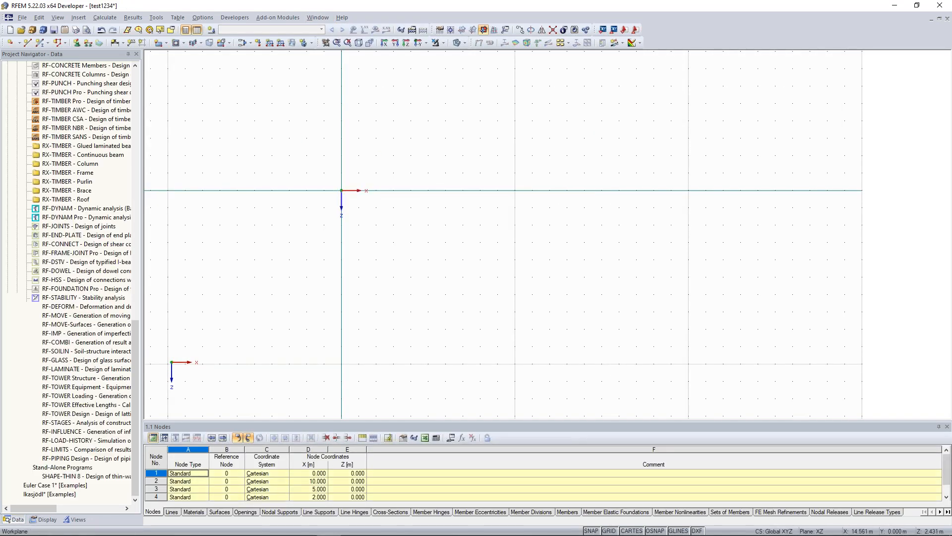
# Start a new beam member and define its cross-section as a 250/500 mm rectangle in Concrete C30/37
pyautogui.moveTo(440, 189); pyautogui.dragTo(455, 211, button='middle')
pyautogui.scroll(3, 466, 201)
pyautogui.scroll(1, 466, 201)
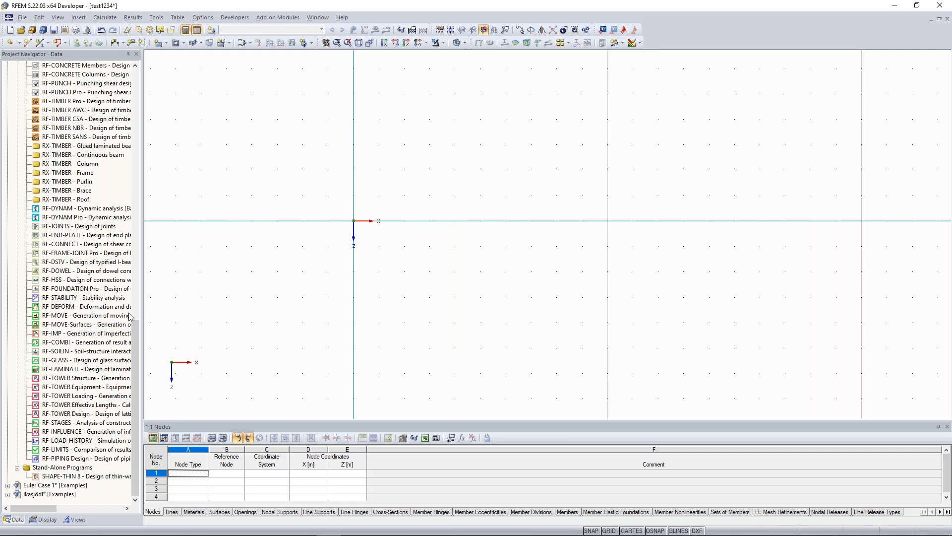
pyautogui.scroll(15, 127, 255)
pyautogui.moveTo(124, 166); pyautogui.dragTo(128, 172)
pyautogui.click(40, 43)
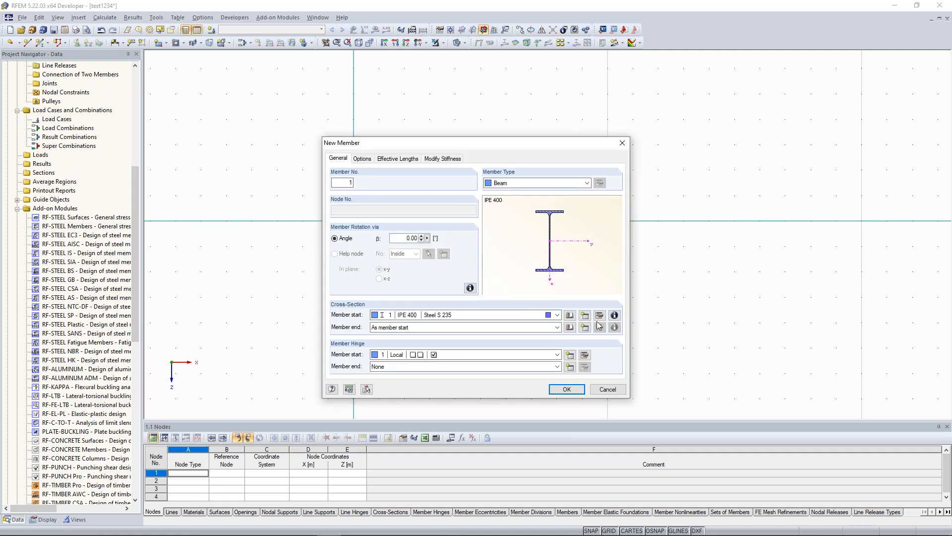
pyautogui.click(586, 320)
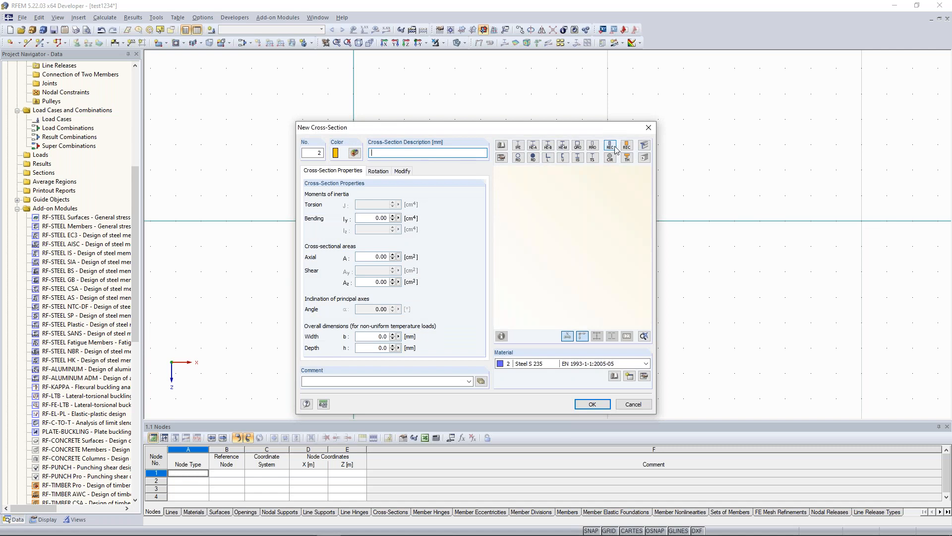
pyautogui.click(613, 146)
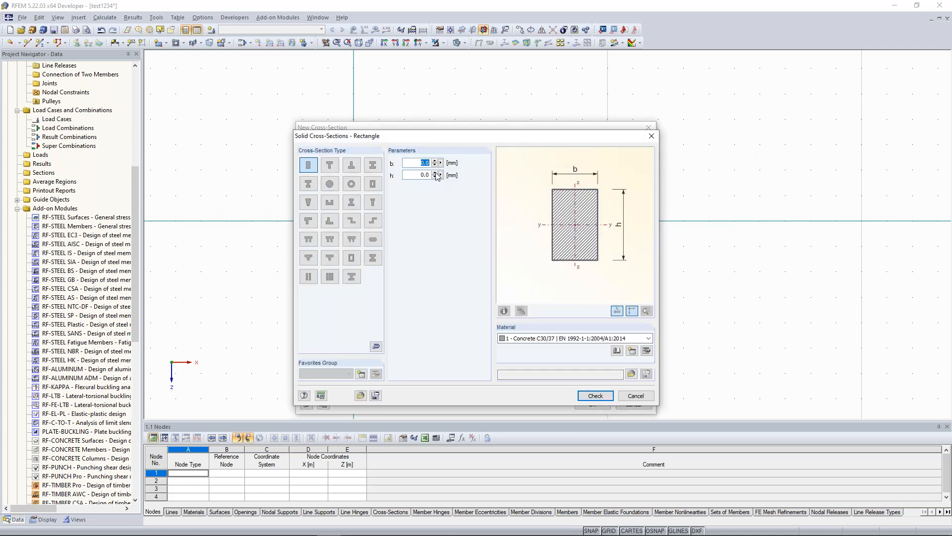
pyautogui.write('350')
pyautogui.press('Tab')
pyautogui.write('500')
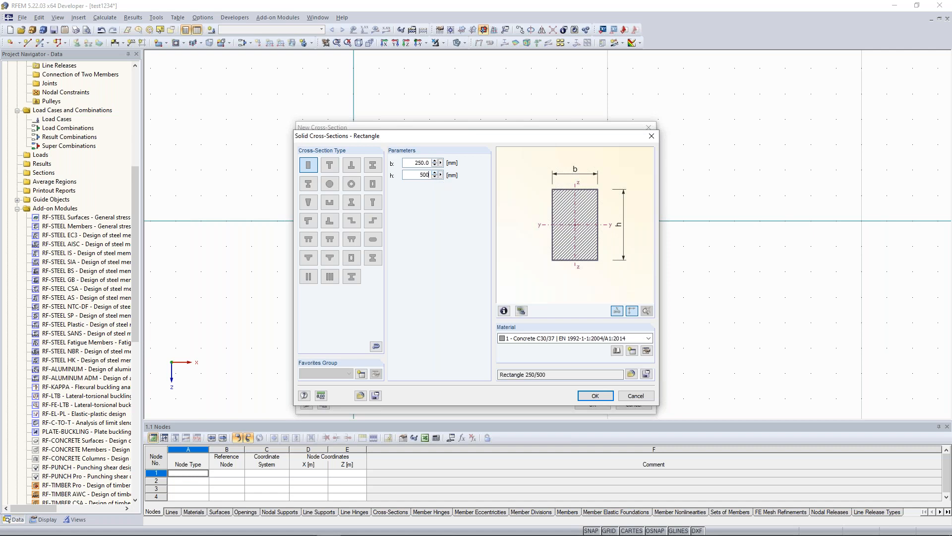
pyautogui.click(596, 396)
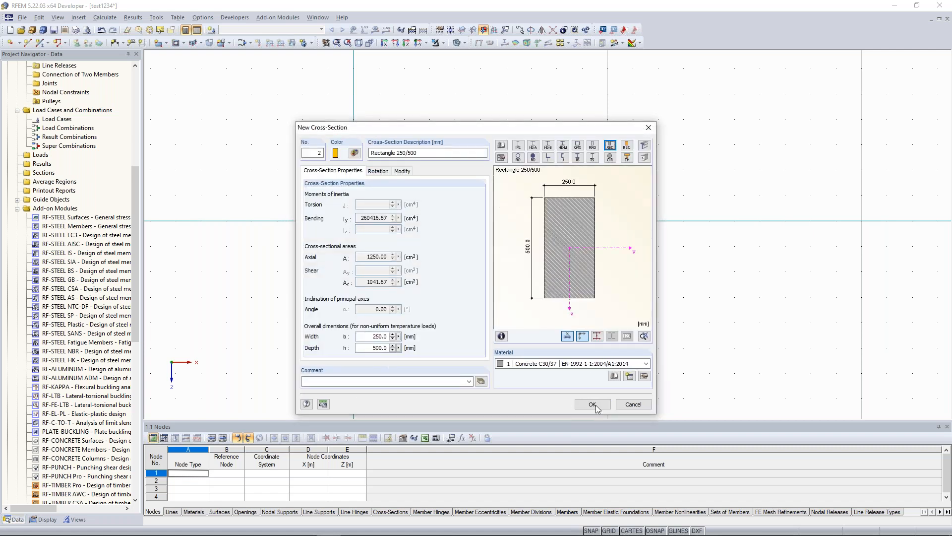
pyautogui.click(596, 405)
# Place the beam horizontally from the grid origin to X = 10 m
pyautogui.click(472, 354)
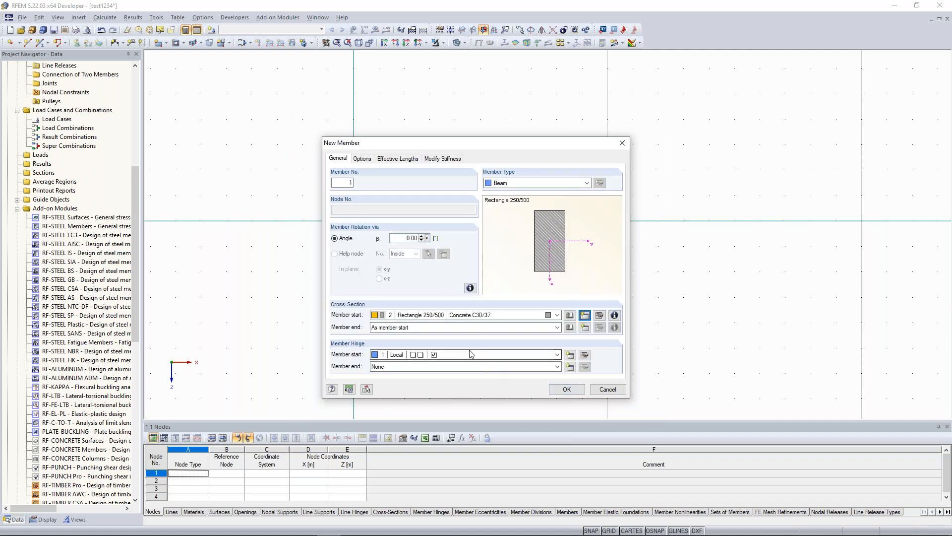
pyautogui.click(563, 390)
pyautogui.click(568, 393)
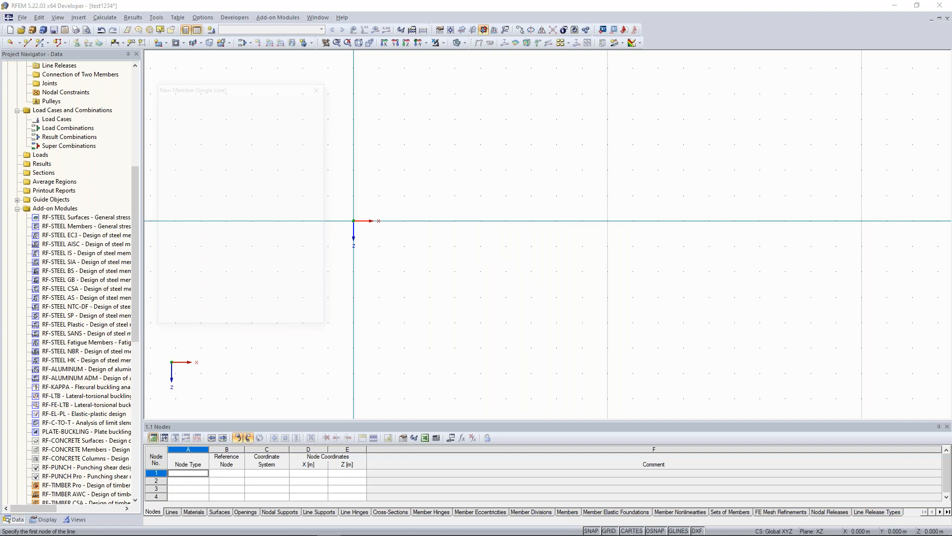
pyautogui.click(353, 220)
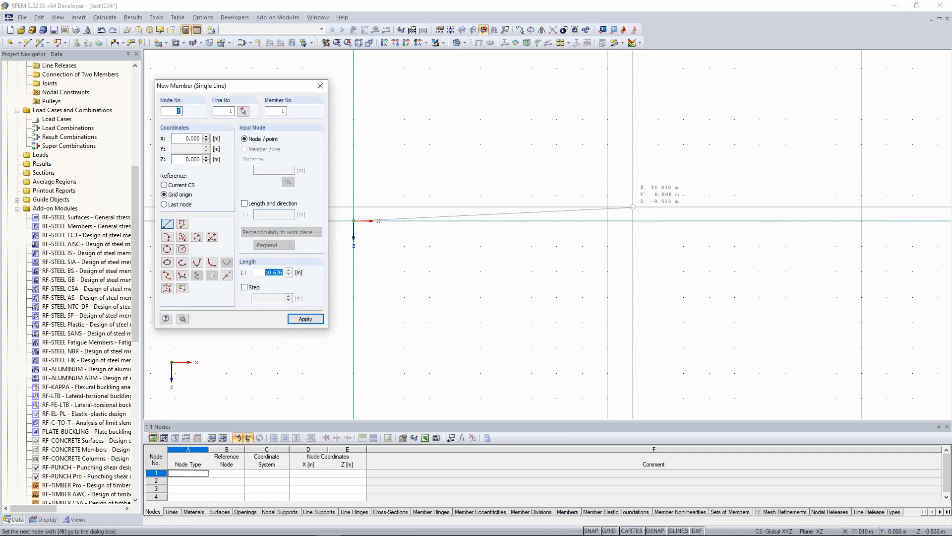
pyautogui.click(607, 221)
pyautogui.press('Escape')
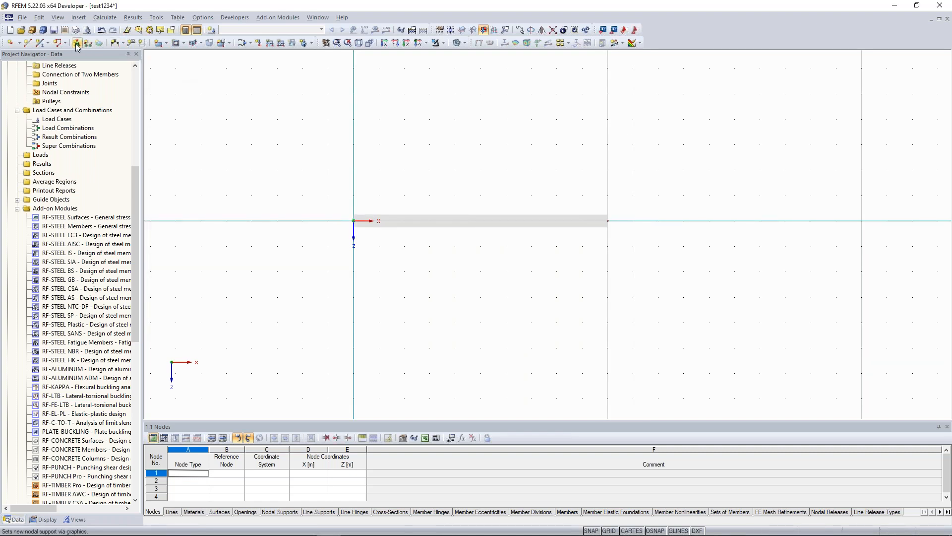
# Place nodal supports at both end nodes of the beam
pyautogui.click(565, 359)
pyautogui.click(608, 221)
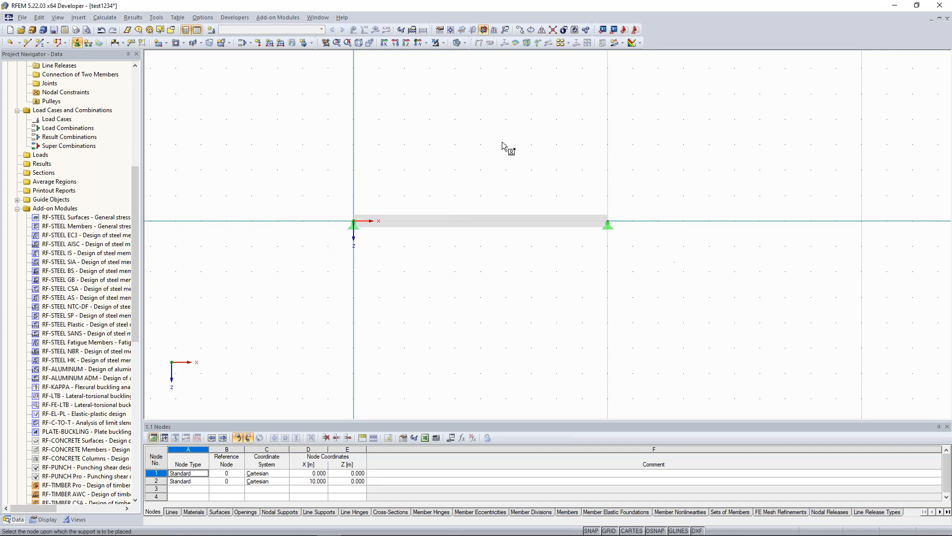
pyautogui.press('Escape')
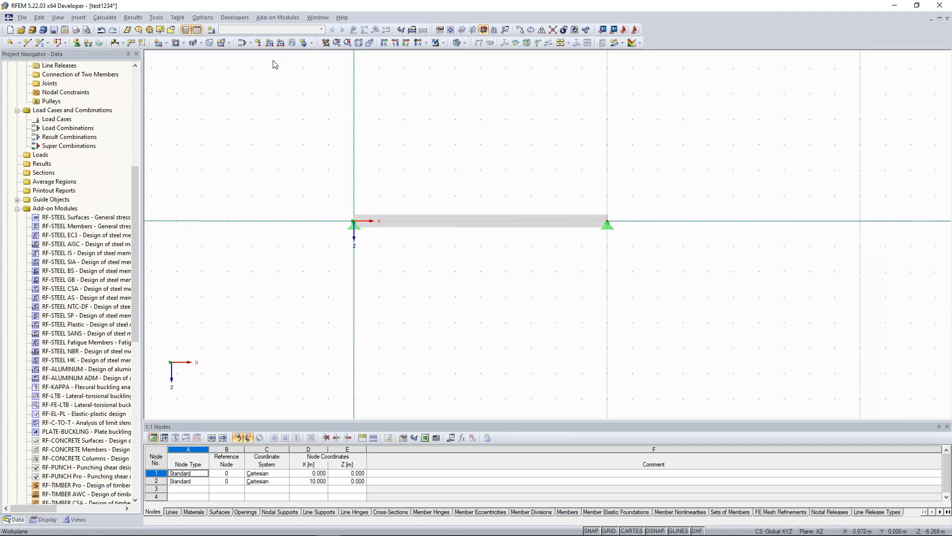
# Start a new member load and create the permanent load case LC1 with the description "test"
pyautogui.scroll(1, 340, 188)
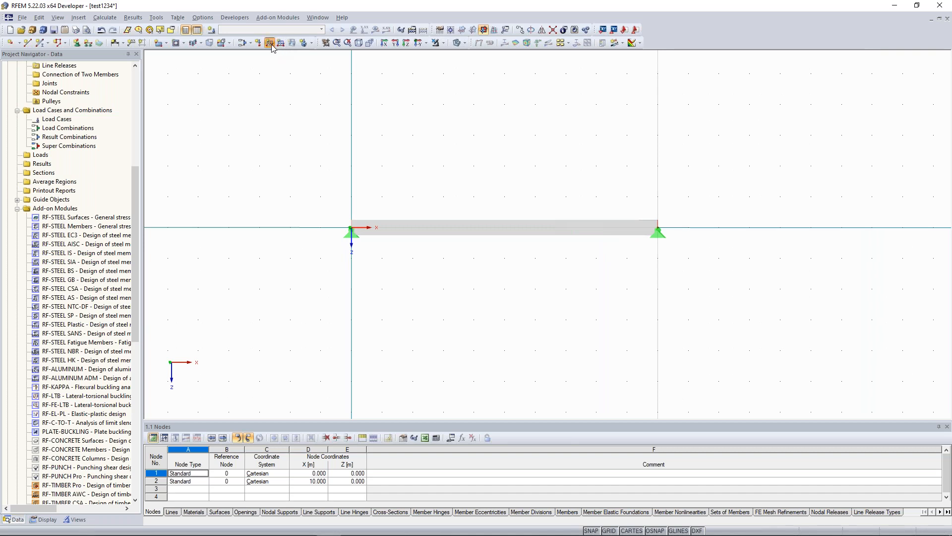
pyautogui.click(270, 43)
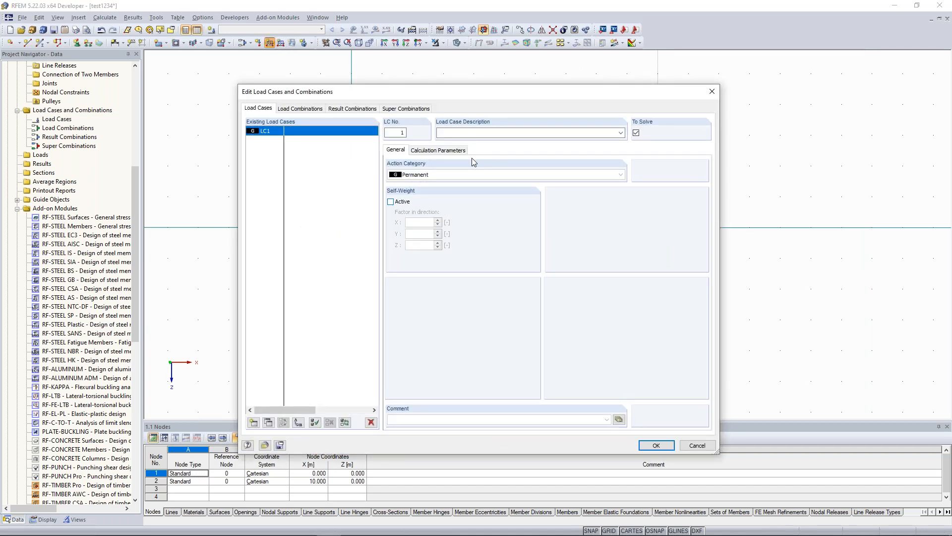
pyautogui.write('test')
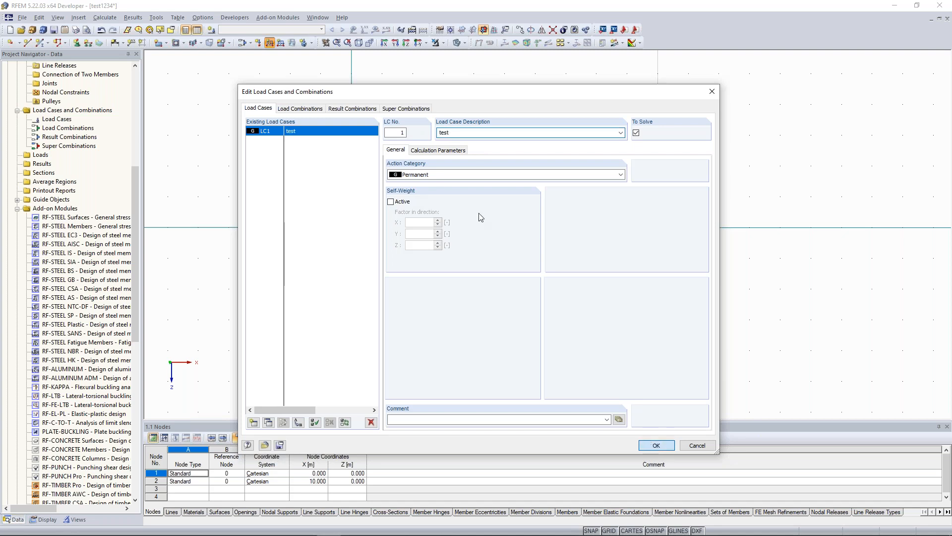
pyautogui.press('Return')
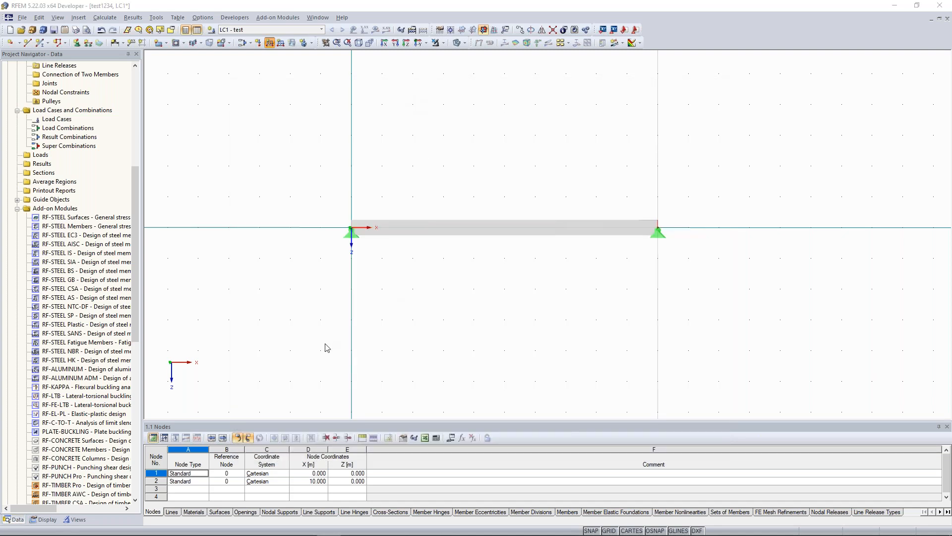
# Apply a uniform 15 kN/m member load in global ZL direction to the beam
pyautogui.hotkey('ctrl', 'm')
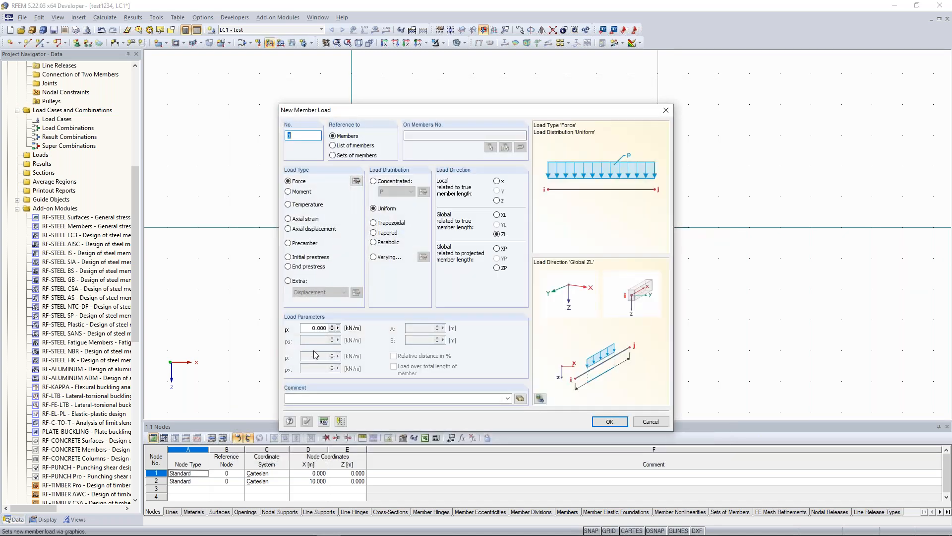
pyautogui.doubleClick(319, 328)
pyautogui.write('15')
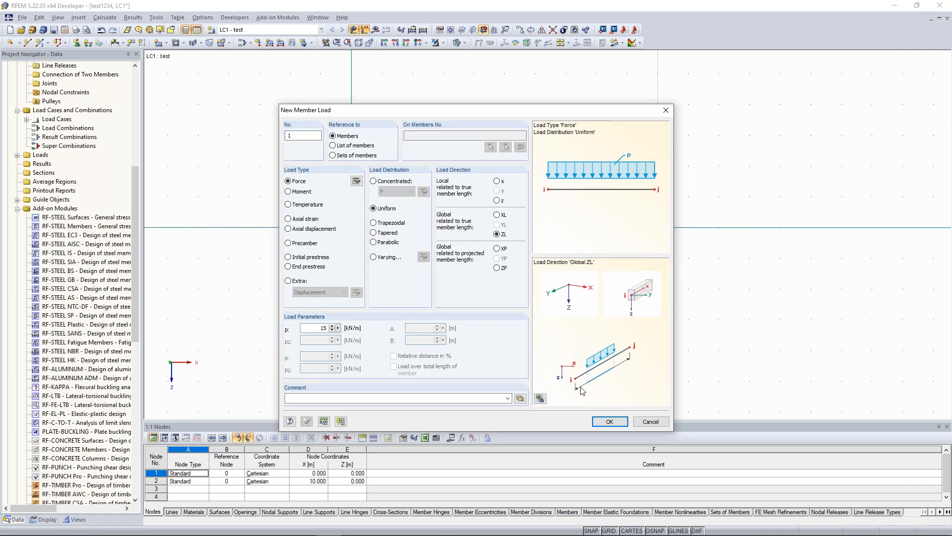
pyautogui.click(609, 422)
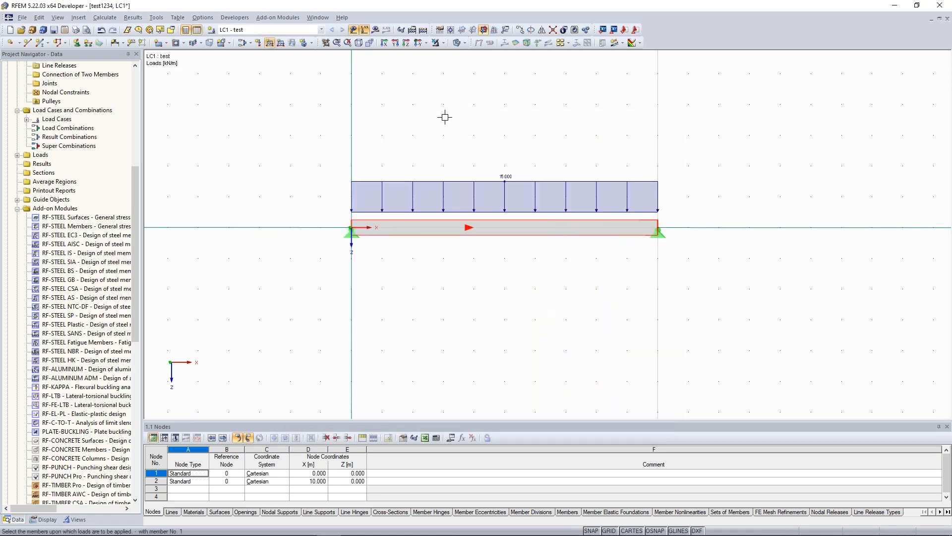
pyautogui.press('Escape')
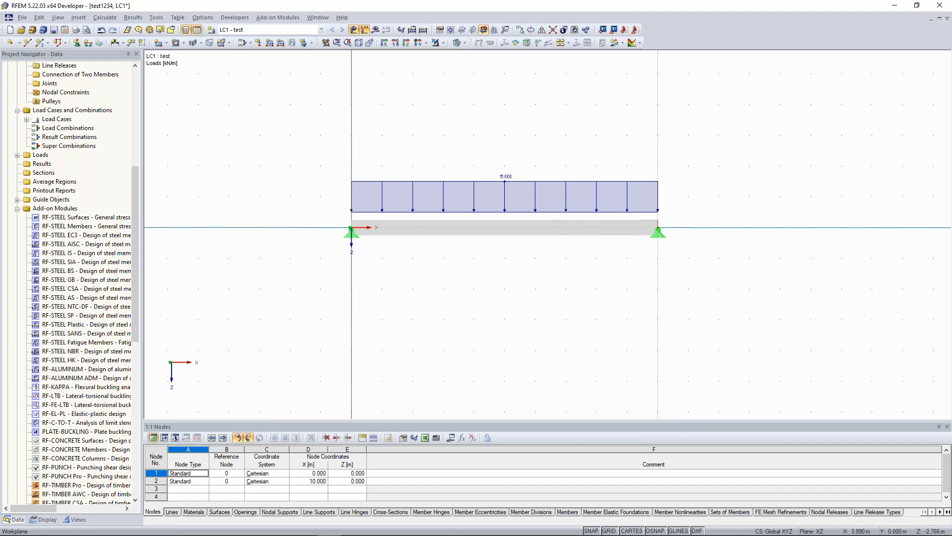
# Open the RF-CONCRETE Members module and select LC1 for ultimate limit state design to EN 1992-1-1:2004/A1:2014
pyautogui.keyDown('ctrl'); pyautogui.moveTo(471, 143); pyautogui.dragTo(452, 144, button='middle'); pyautogui.keyUp('ctrl')
pyautogui.scroll(1, 487, 166)
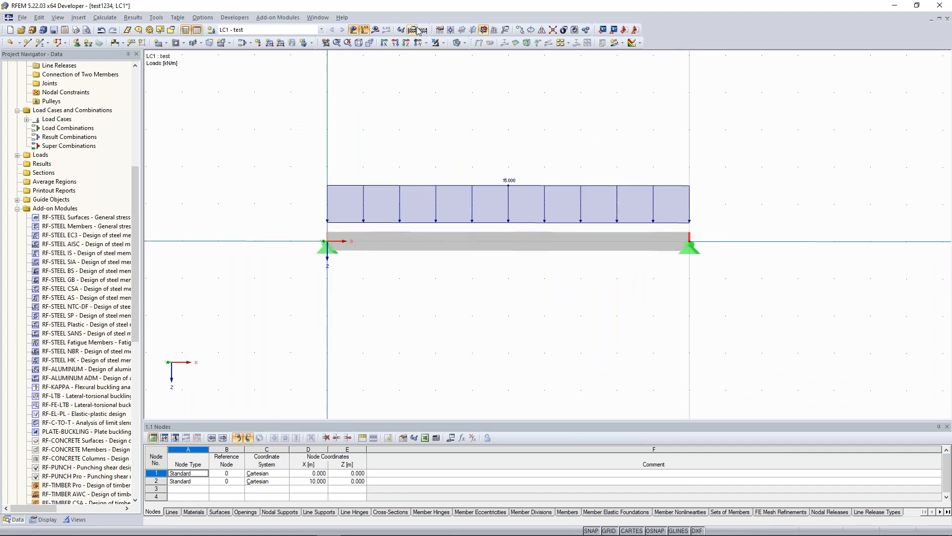
pyautogui.moveTo(136, 312); pyautogui.dragTo(137, 366)
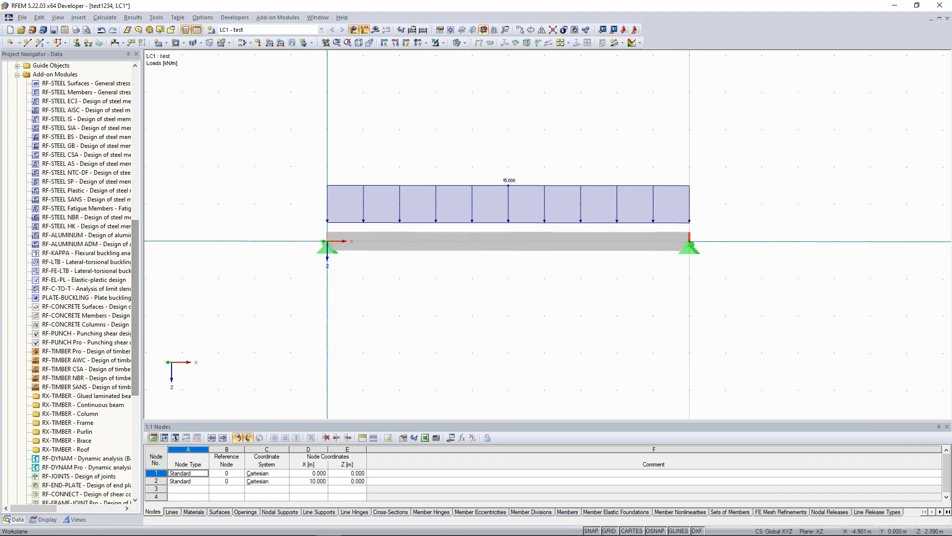
pyautogui.doubleClick(74, 317)
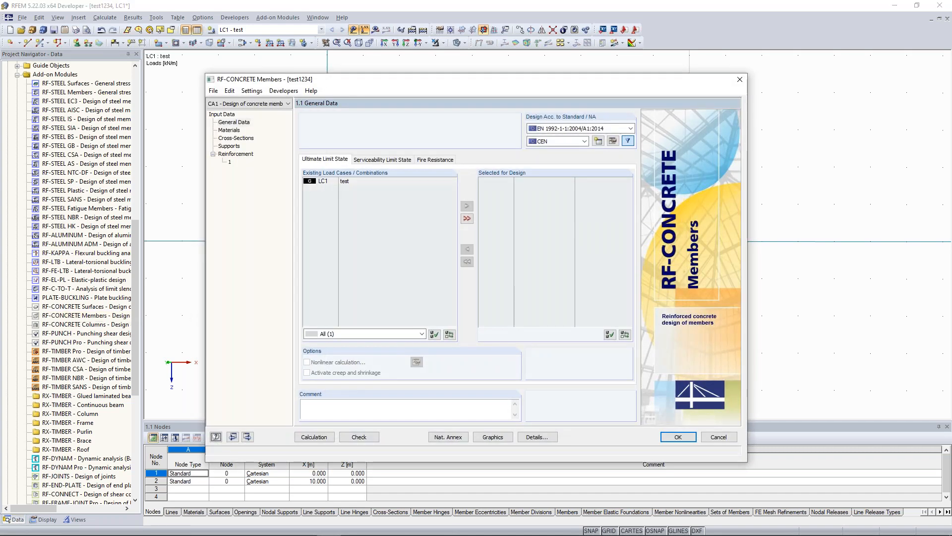
pyautogui.click(355, 182)
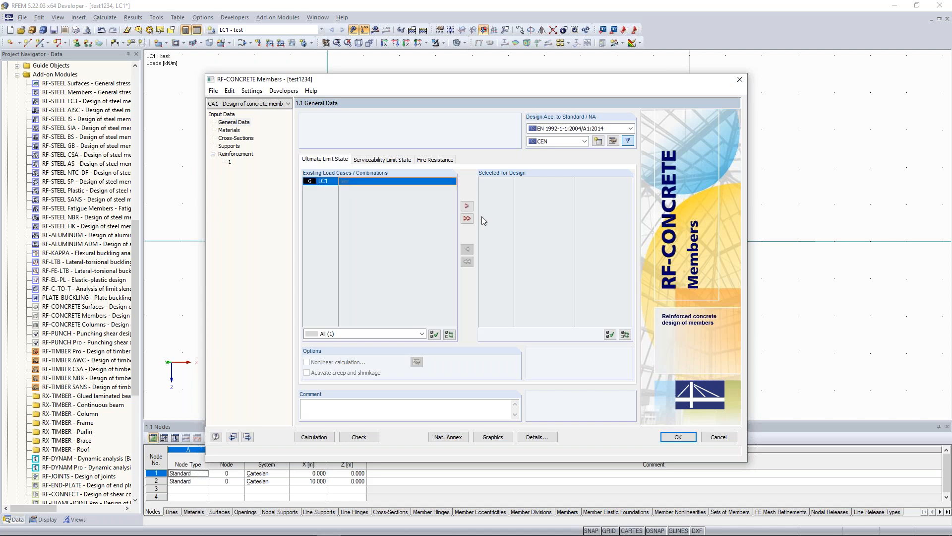
pyautogui.click(467, 207)
pyautogui.click(615, 129)
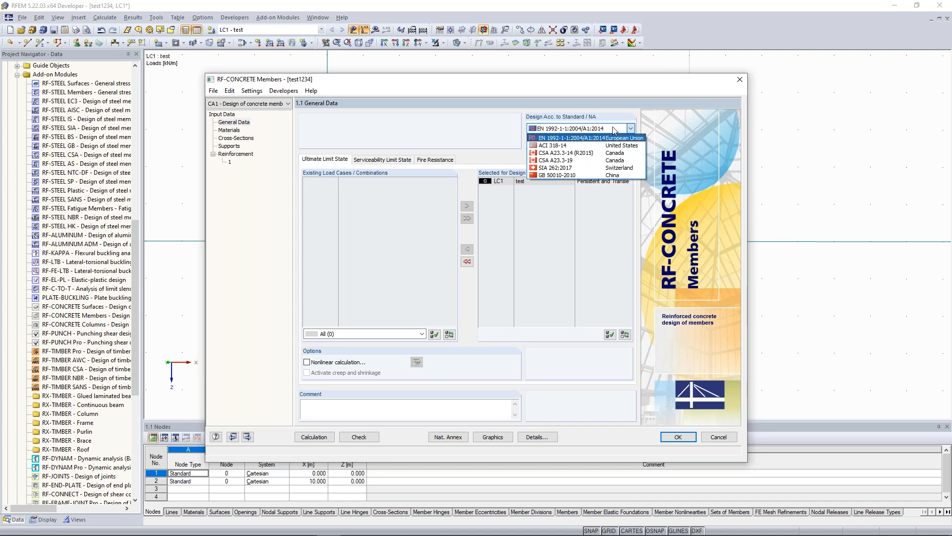
pyautogui.click(614, 138)
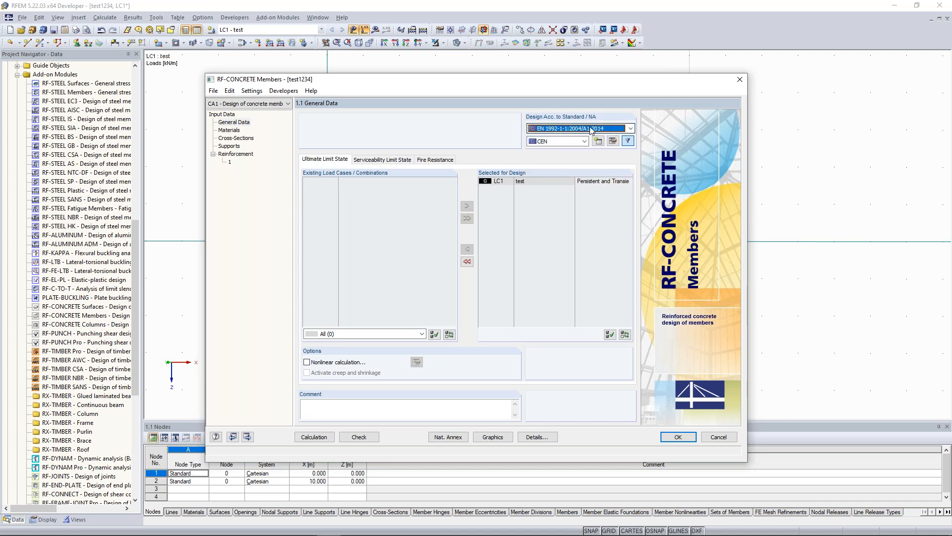
# Review the concrete design's input data for materials, cross-sections and supports
pyautogui.click(236, 131)
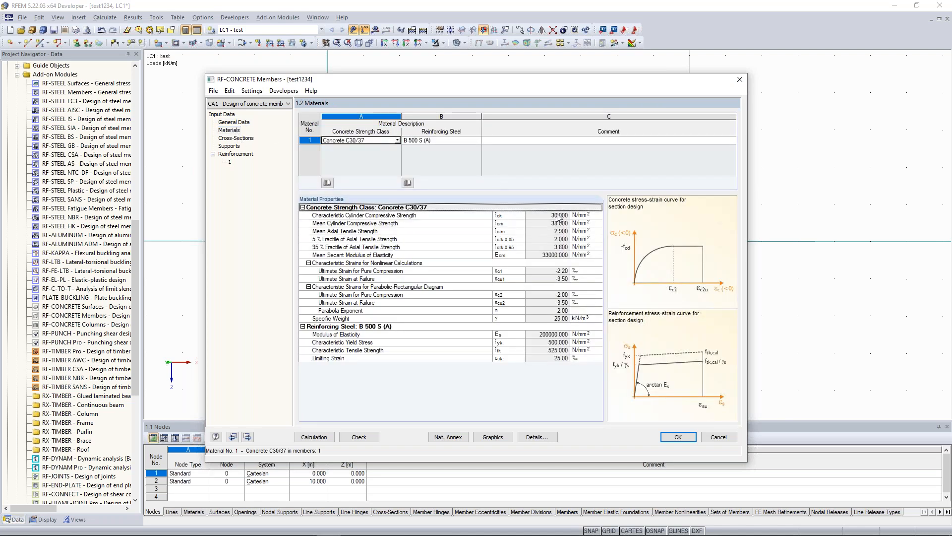
pyautogui.click(398, 141)
pyautogui.click(398, 141)
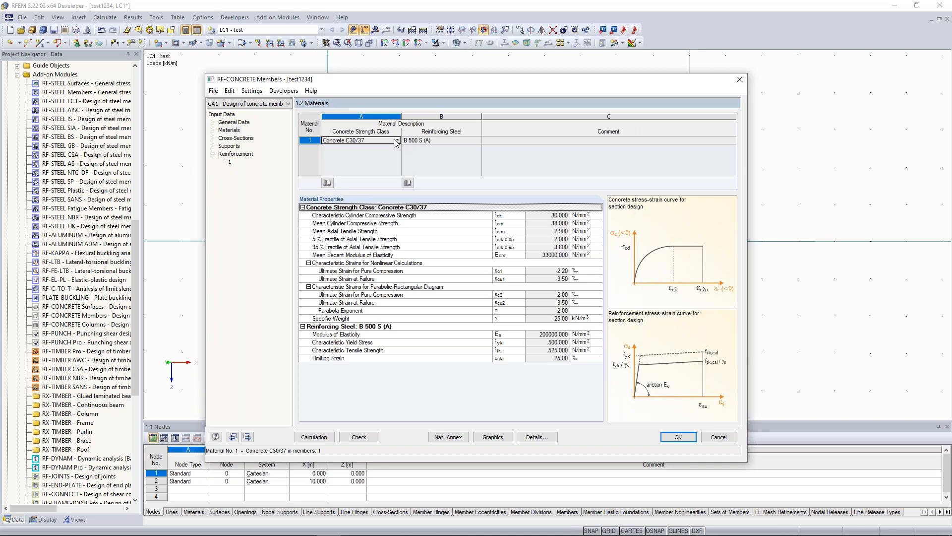
pyautogui.click(245, 138)
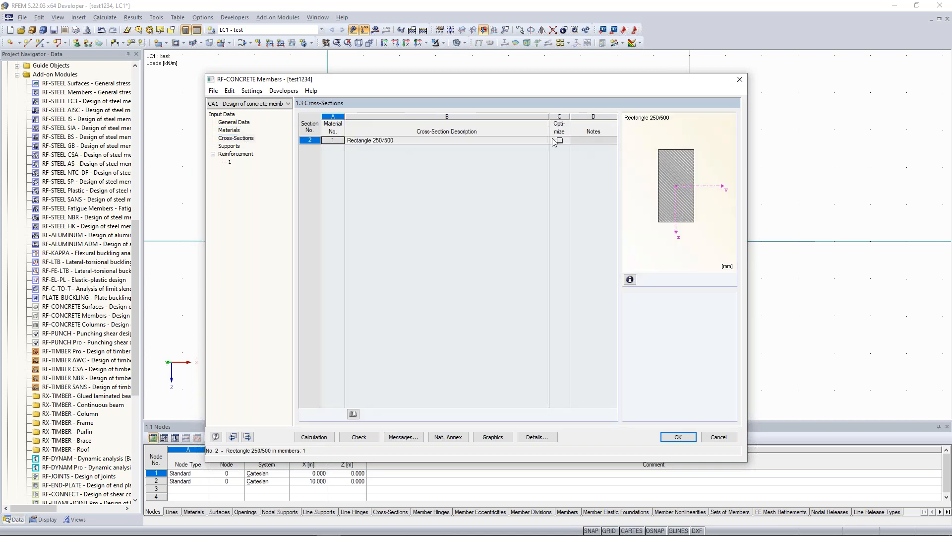
pyautogui.click(239, 146)
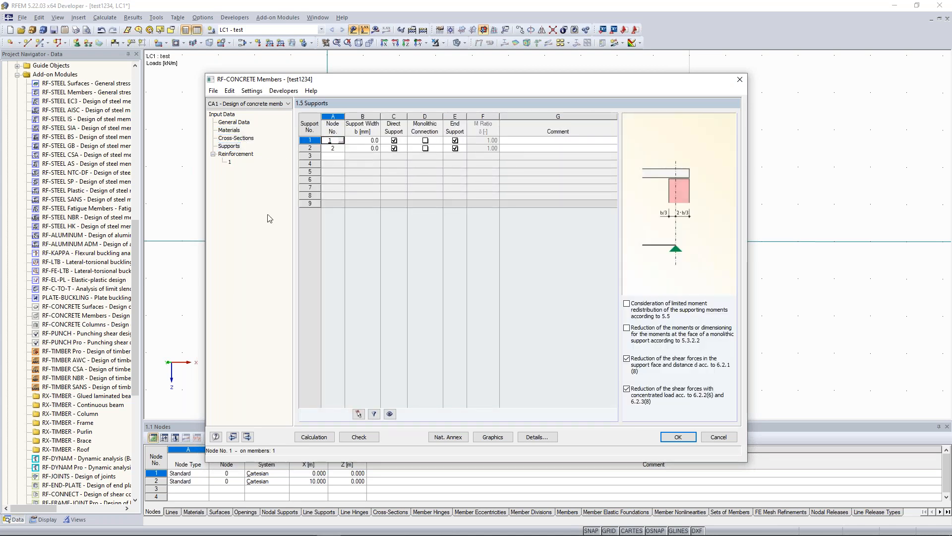
# Review the beam's longitudinal reinforcement and stirrup settings and close RF-CONCRETE Members without saving changes
pyautogui.click(235, 153)
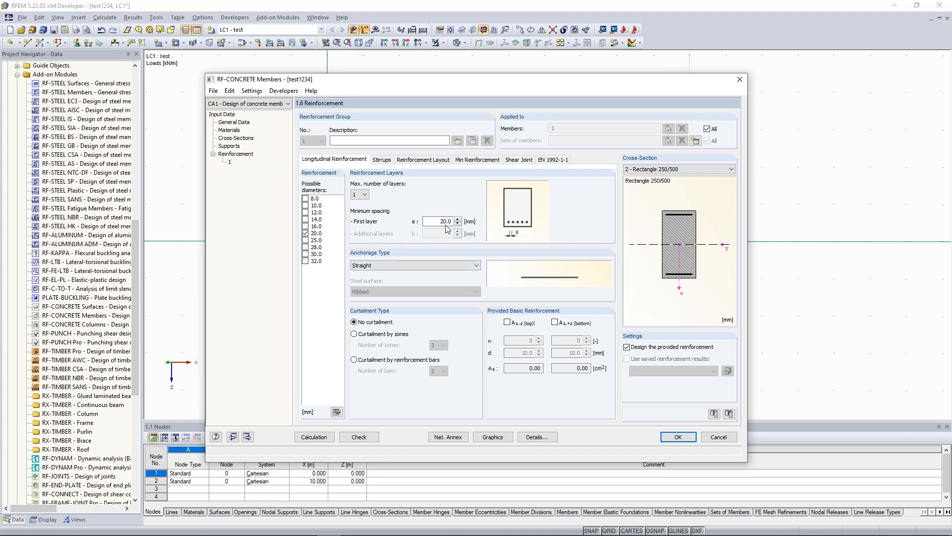
pyautogui.doubleClick(443, 222)
pyautogui.click(440, 222)
pyautogui.click(428, 160)
pyautogui.click(388, 163)
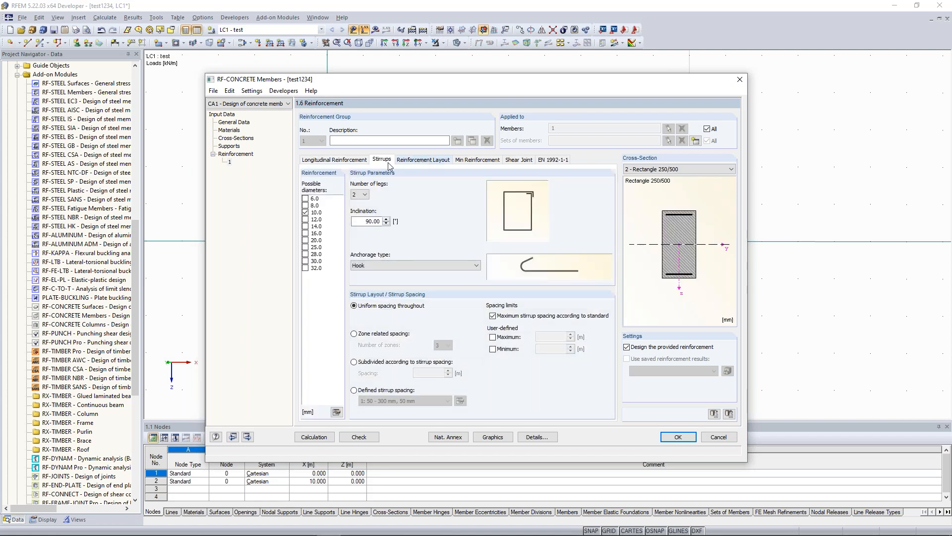
pyautogui.click(332, 162)
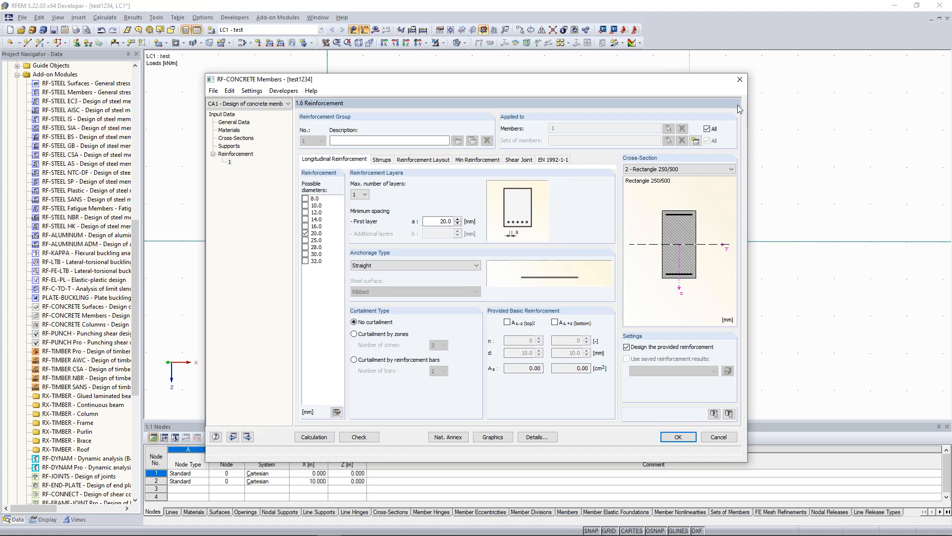
pyautogui.click(740, 81)
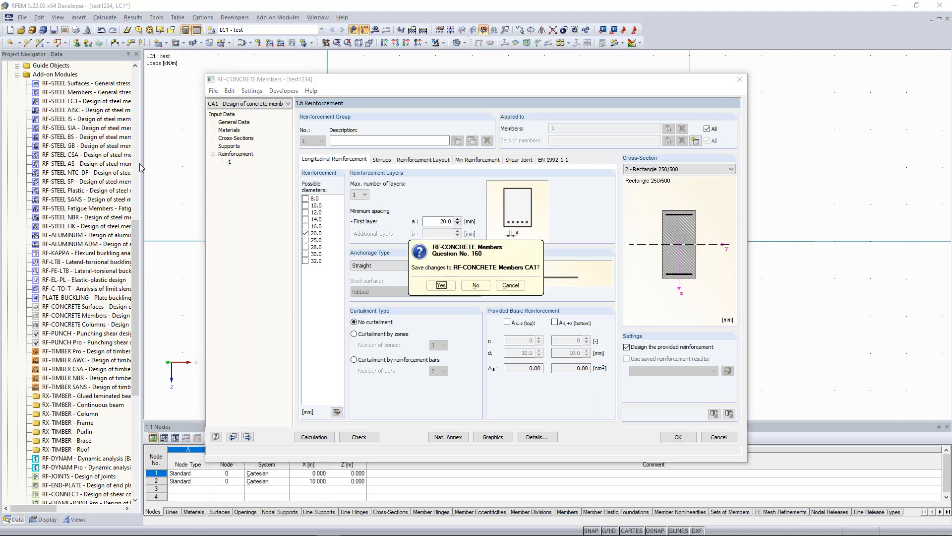
pyautogui.click(482, 287)
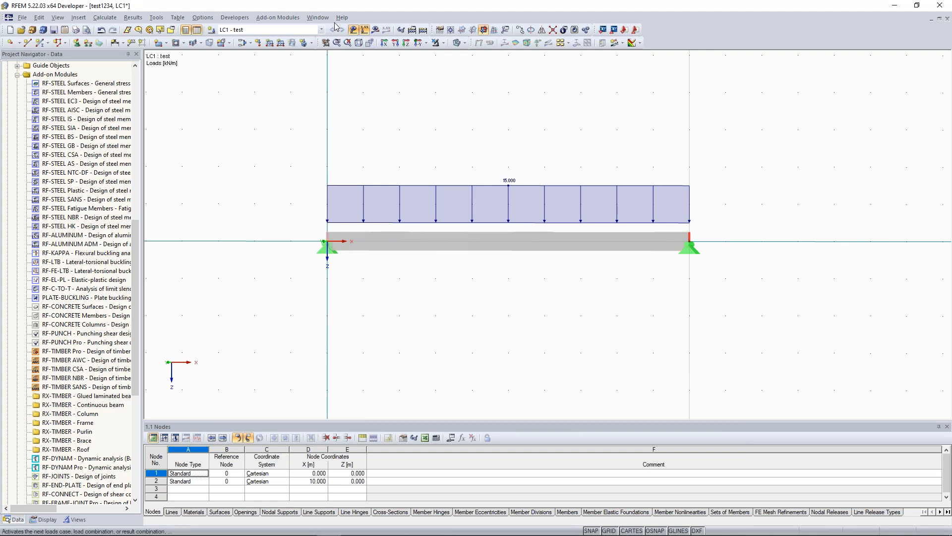
# Switch from the beam model to the open Euler Case 1 model
pyautogui.click(320, 18)
pyautogui.click(387, 176)
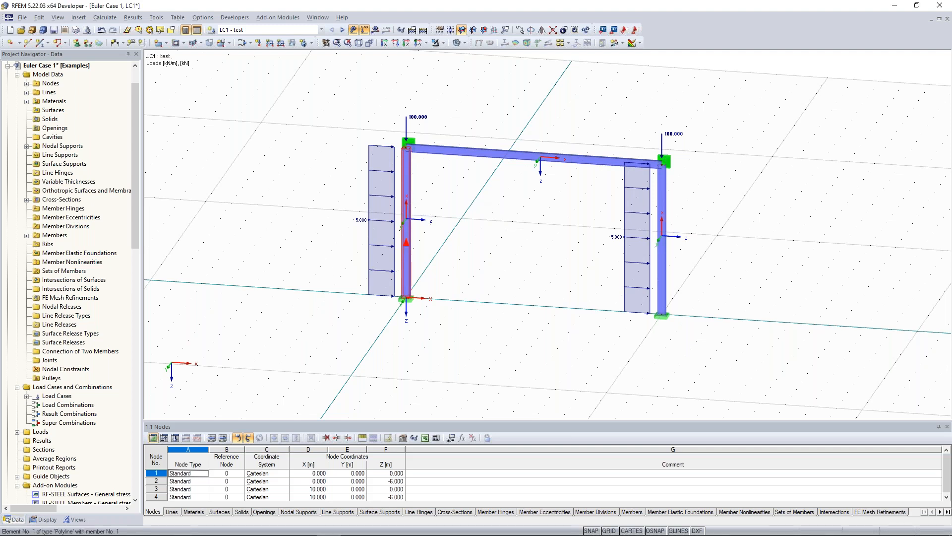
pyautogui.rightClick(406, 238)
pyautogui.click(313, 169)
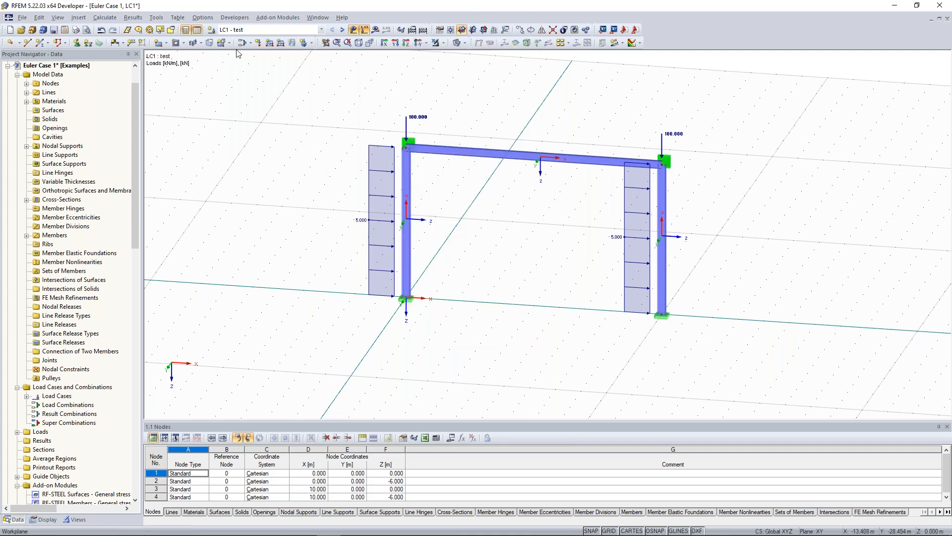
# Examine the method of analysis options in LC1's calculation parameters and close the load case settings
pyautogui.click(251, 44)
pyautogui.click(256, 53)
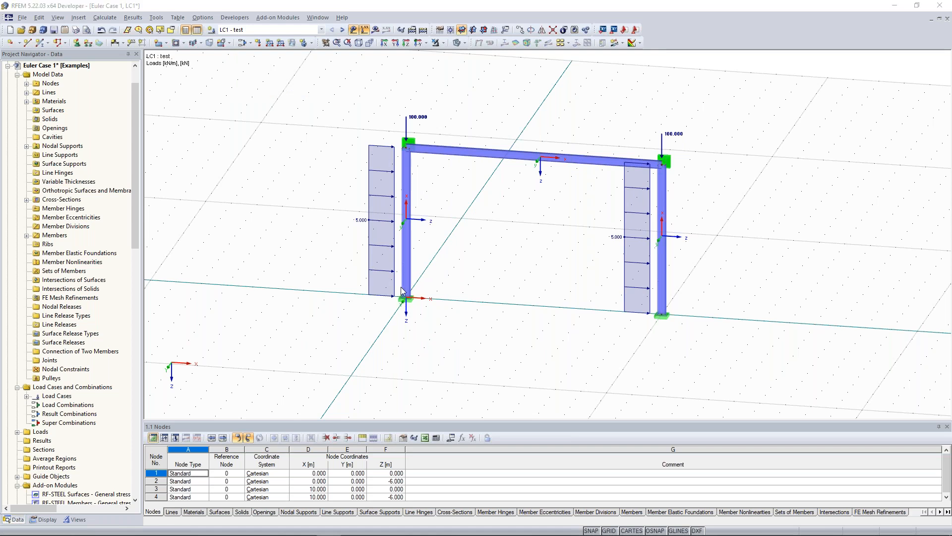
pyautogui.click(435, 157)
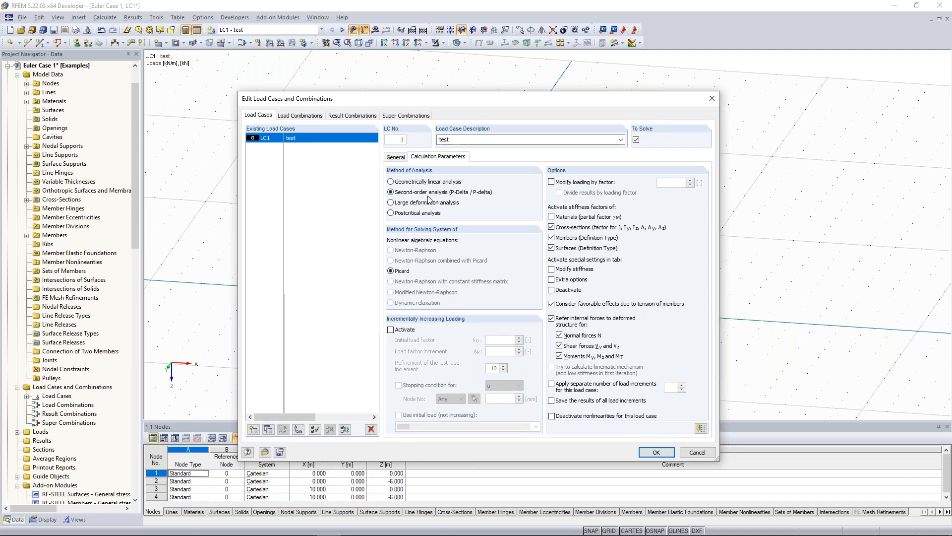
pyautogui.moveTo(447, 99); pyautogui.dragTo(424, 214)
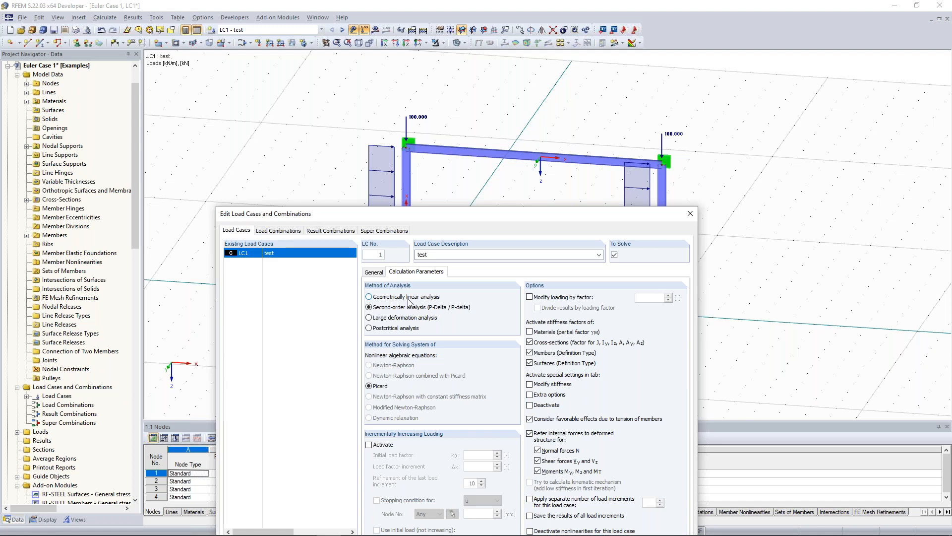
pyautogui.click(690, 214)
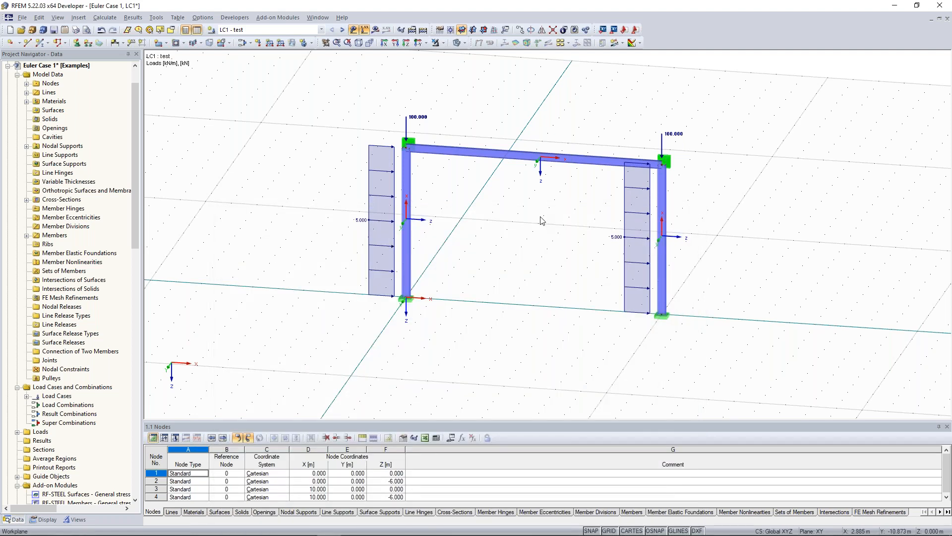
# Start a new material in Euler Case 1, look through the available material models and discard the material
pyautogui.moveTo(467, 95); pyautogui.dragTo(463, 107, button='middle')
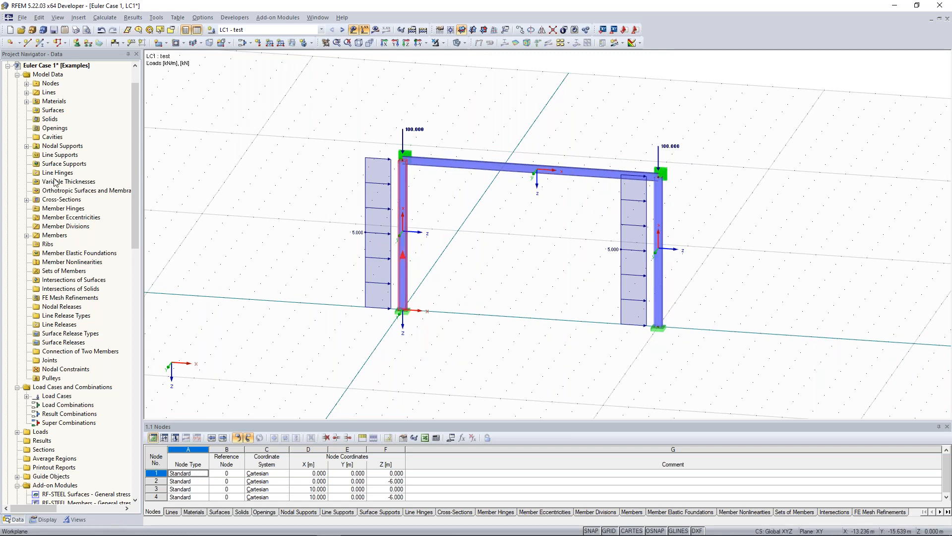
pyautogui.scroll(2, 74, 193)
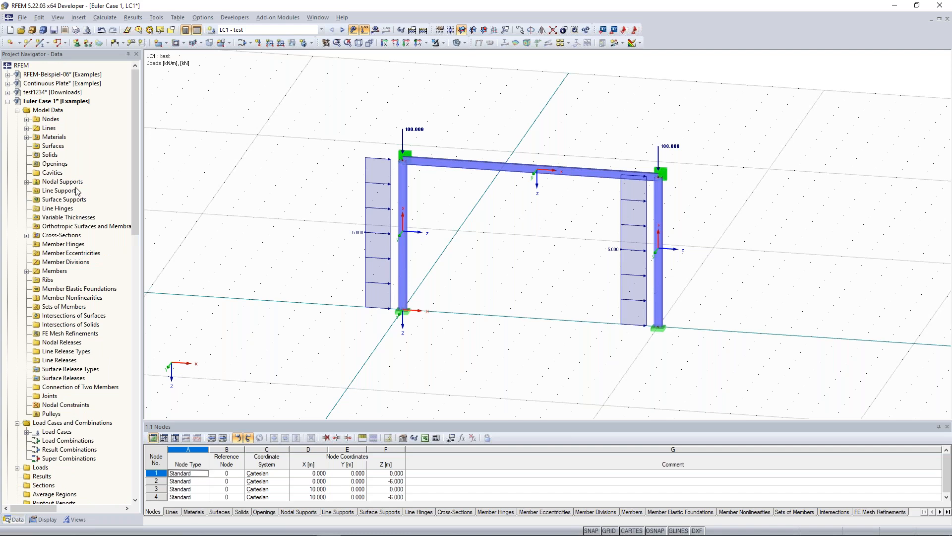
pyautogui.click(26, 137)
pyautogui.rightClick(58, 139)
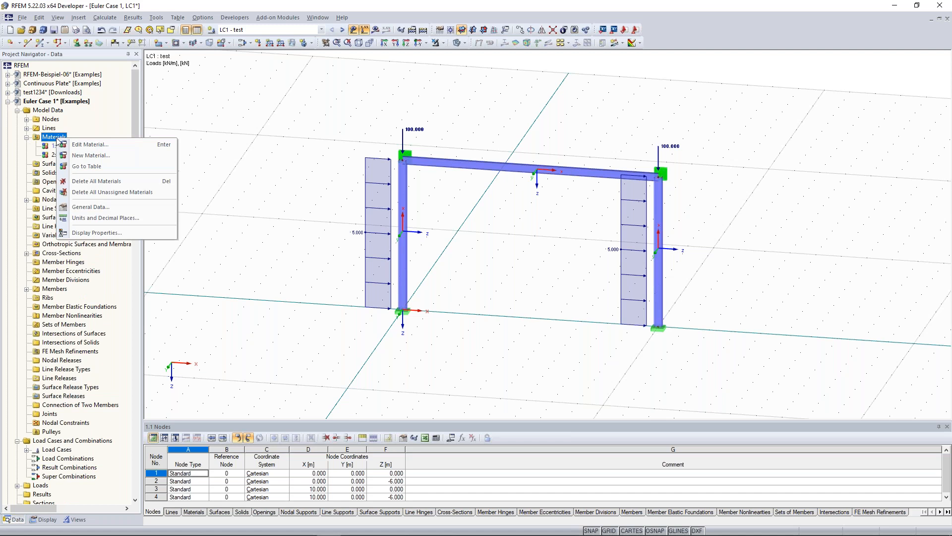
pyautogui.click(74, 155)
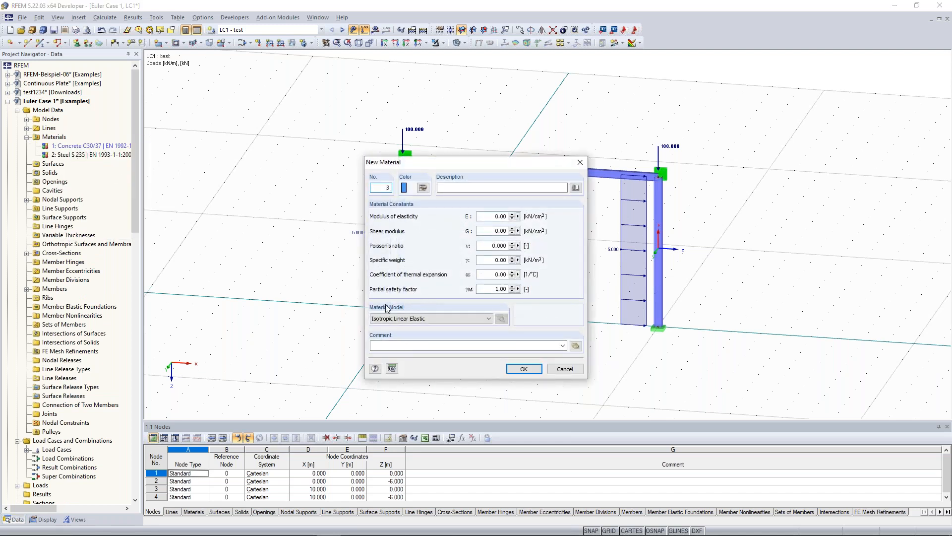
pyautogui.click(440, 318)
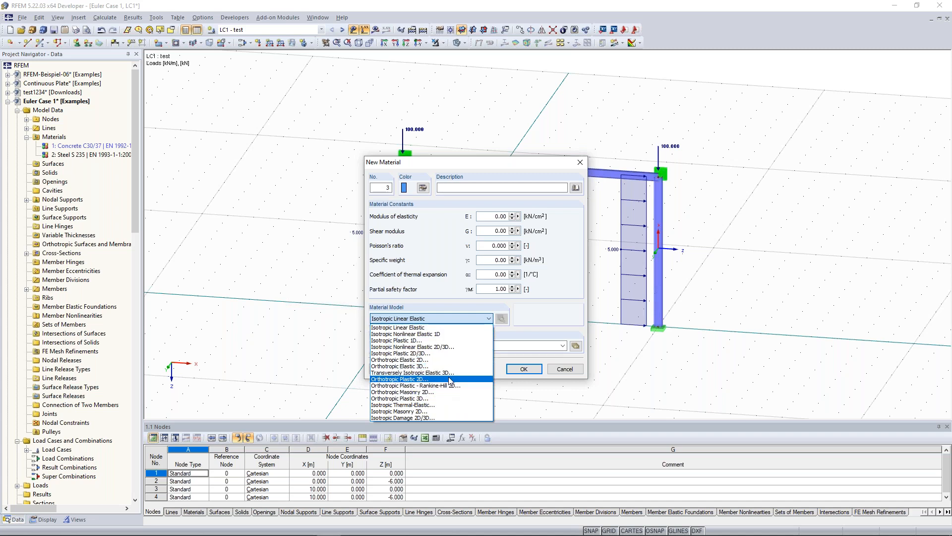
pyautogui.click(534, 326)
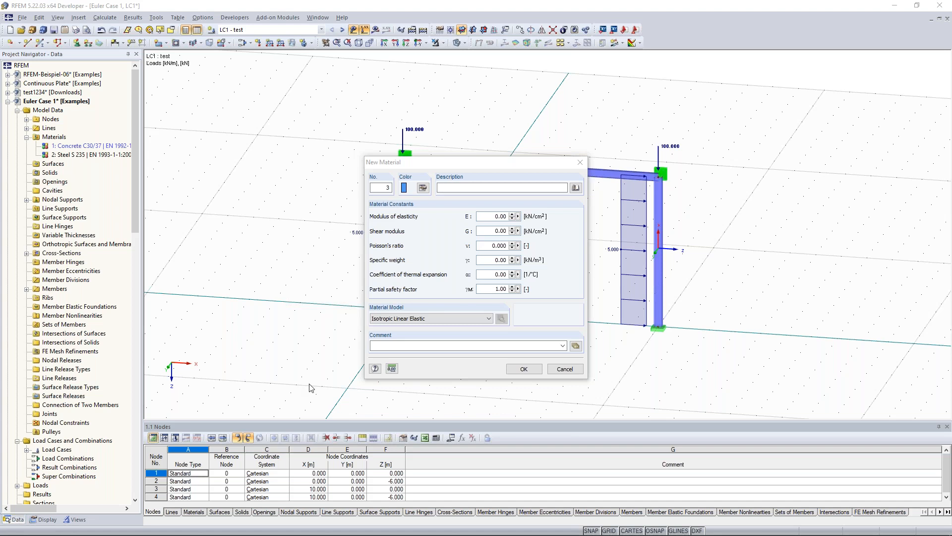
pyautogui.click(480, 323)
pyautogui.click(580, 163)
pyautogui.click(580, 162)
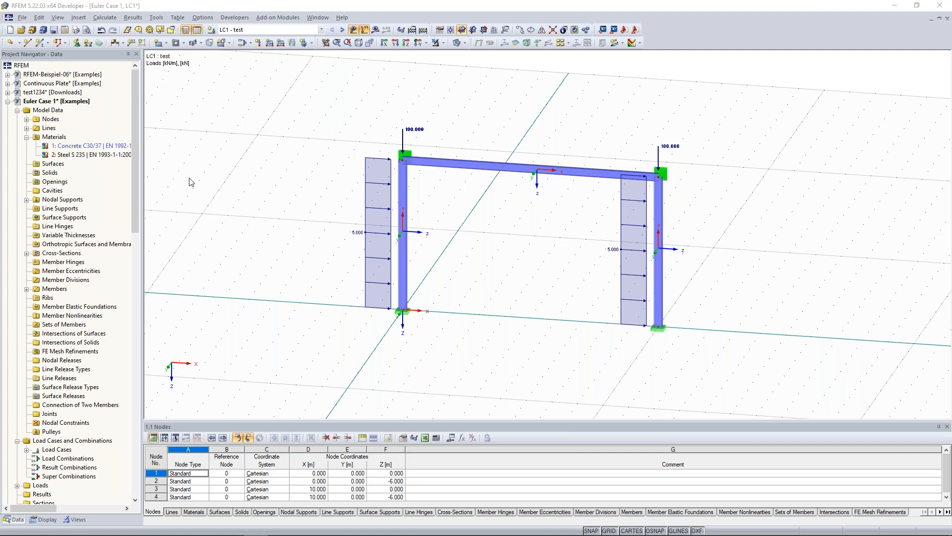
# Switch to the Dlubal website in the browser and set its language to English
pyautogui.moveTo(475, 112); pyautogui.dragTo(458, 1)
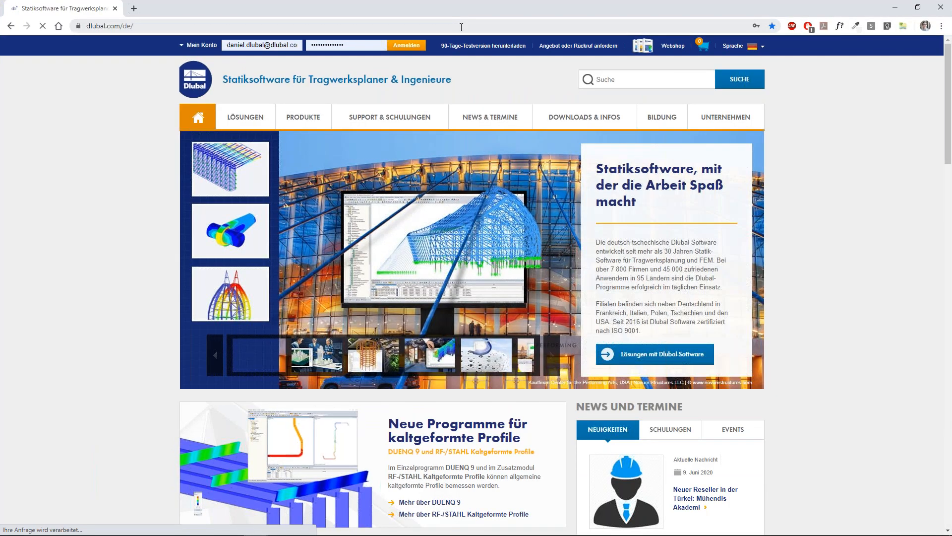
pyautogui.click(733, 45)
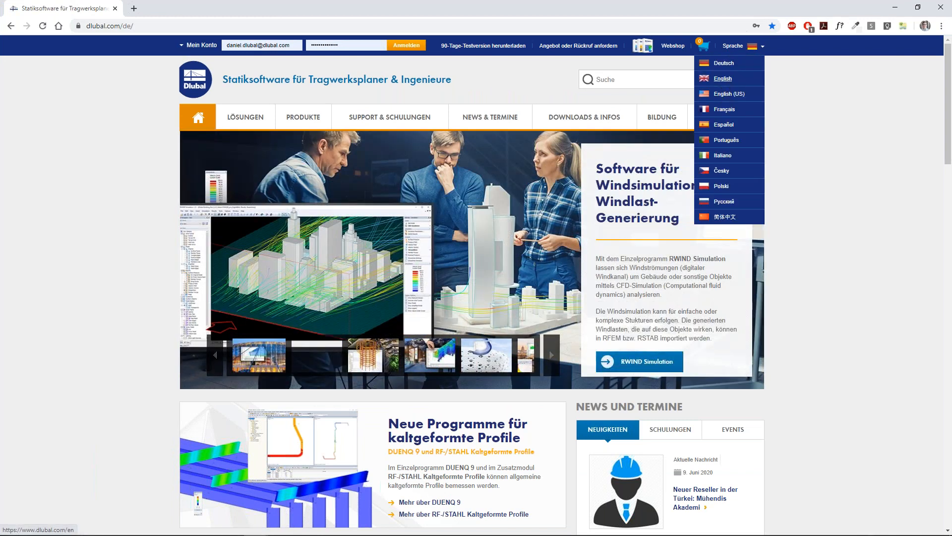
pyautogui.click(723, 78)
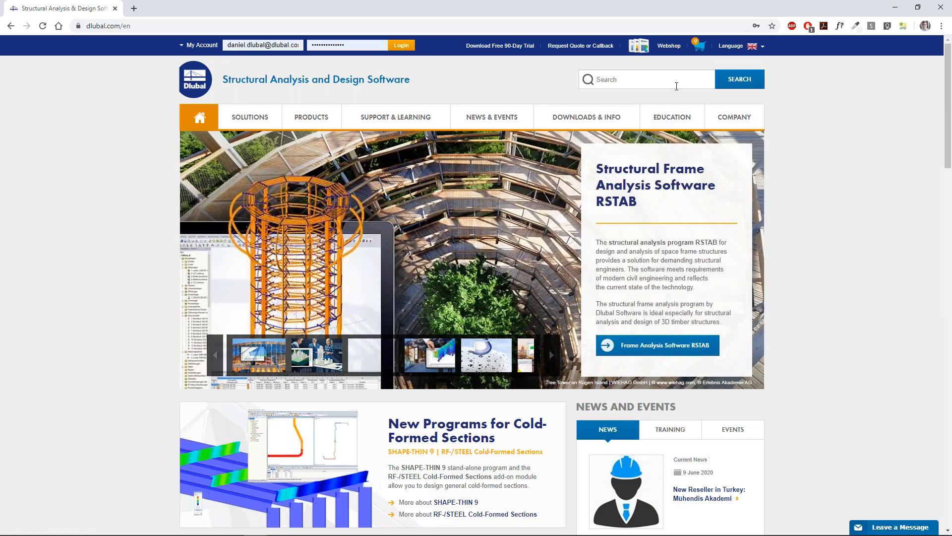
# View the website's Leave a Message contact form and minimise it again
pyautogui.click(900, 528)
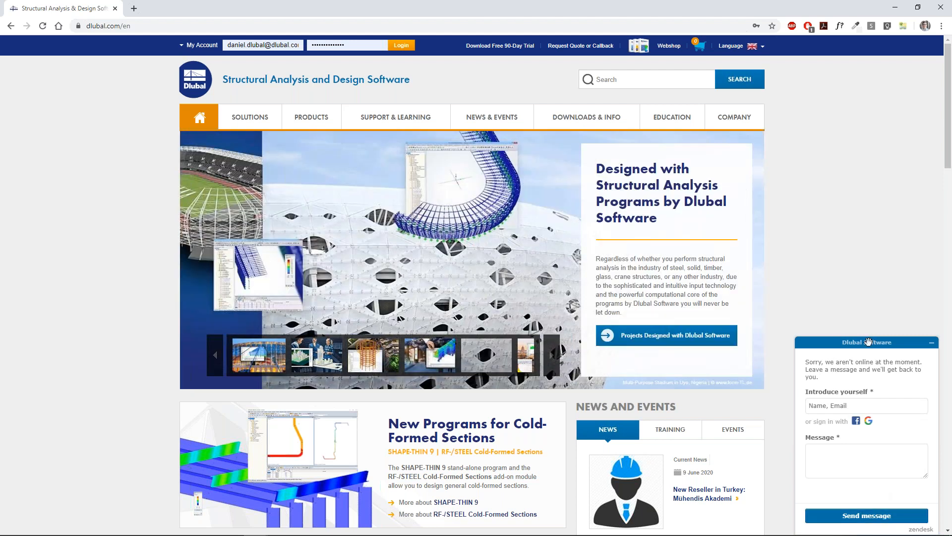
pyautogui.click(932, 344)
pyautogui.click(653, 87)
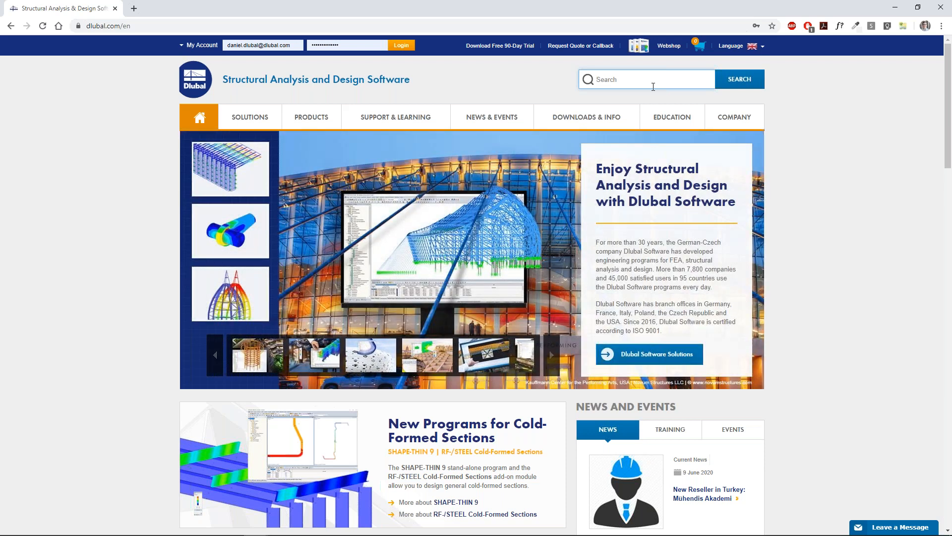
# Open the Dynamic and Seismic Analysis application area and look through its listed add-on modules
pyautogui.moveTo(256, 128)
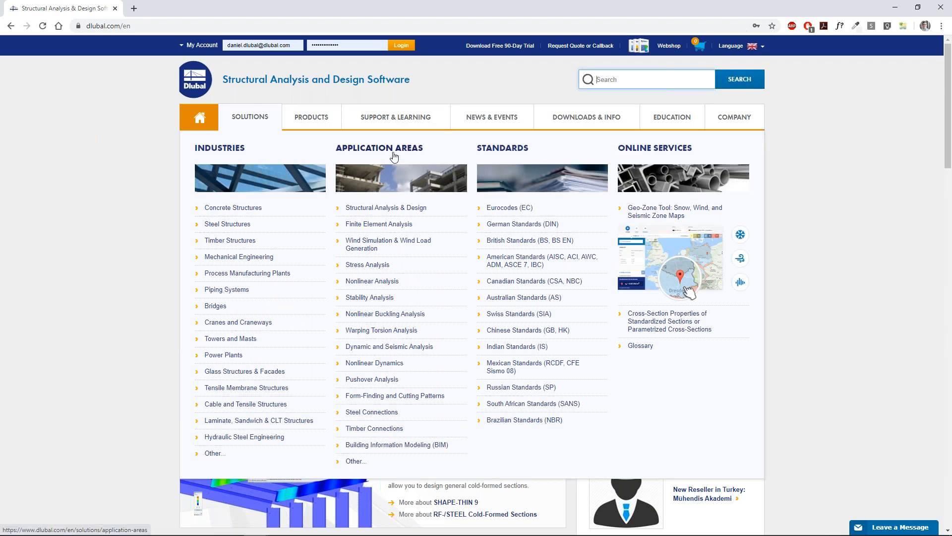
pyautogui.click(396, 347)
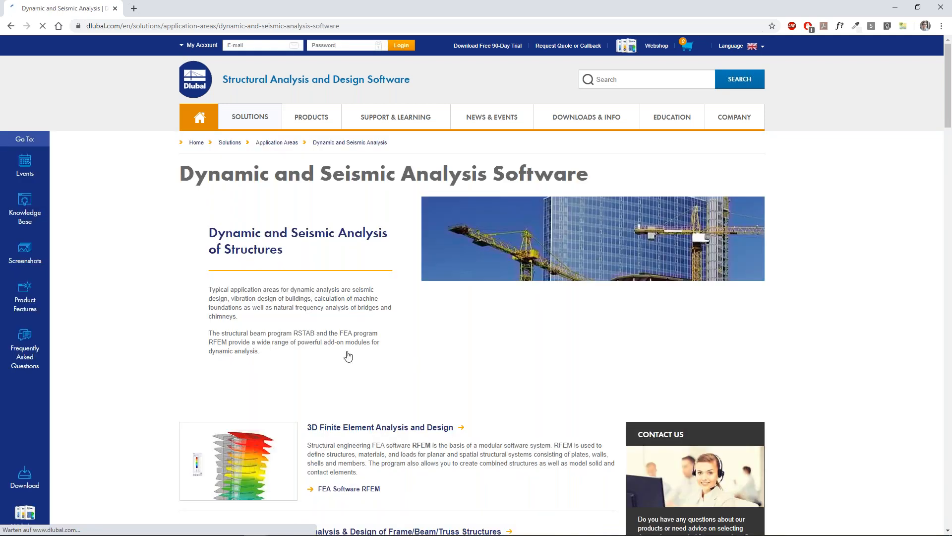
pyautogui.scroll(-4, 349, 354)
pyautogui.scroll(-3, 407, 288)
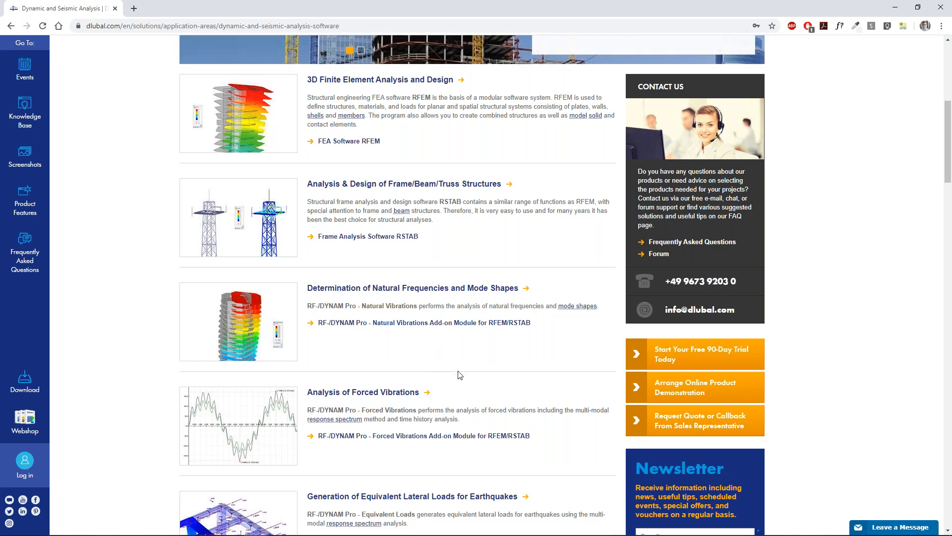
pyautogui.scroll(2, 469, 265)
pyautogui.scroll(-2, 484, 297)
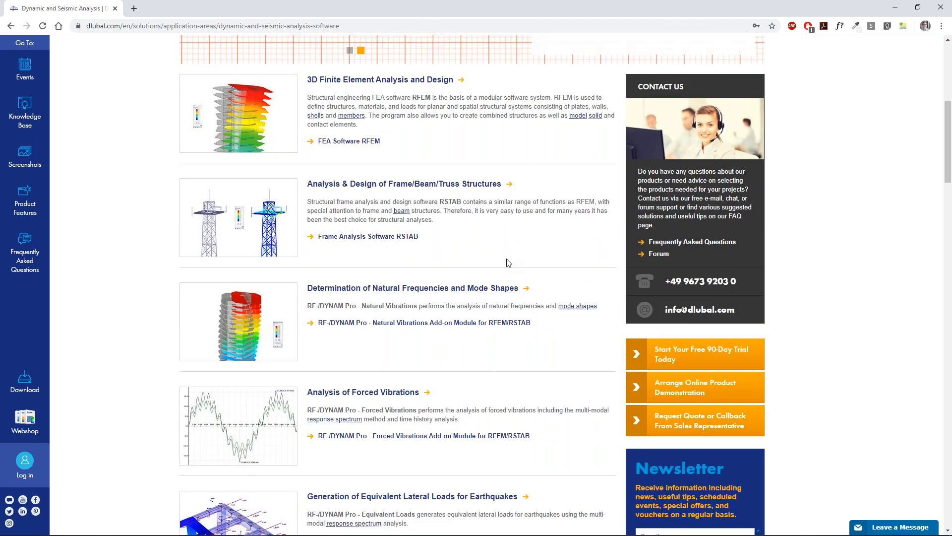
pyautogui.middleClick(478, 248)
pyautogui.scroll(-3, 478, 248)
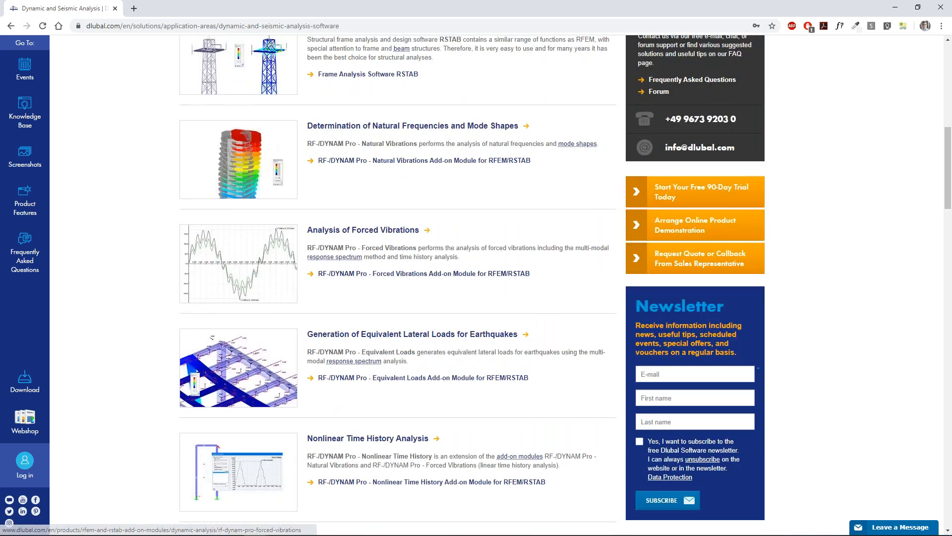
# Open the RF-/DYNAM Pro - Forced Vibrations product page and review its description and features
pyautogui.click(362, 275)
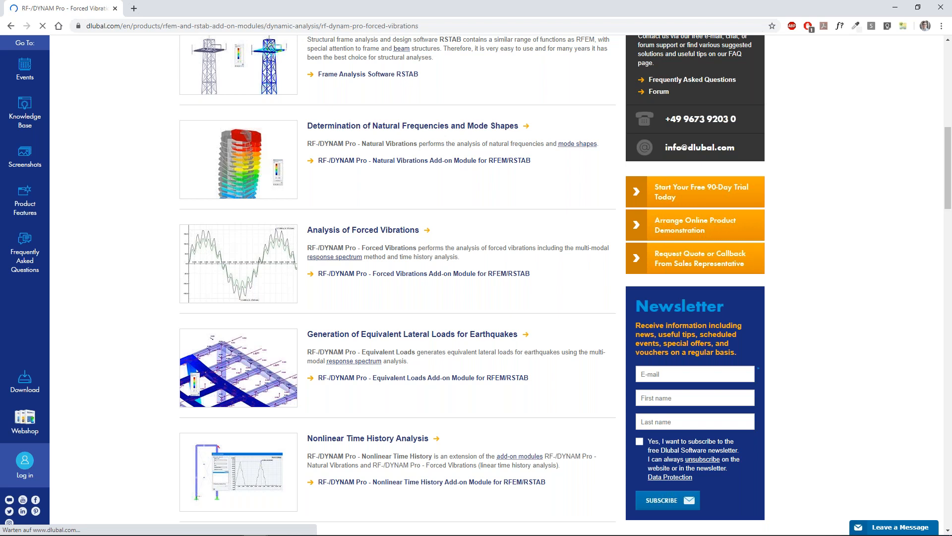
pyautogui.scroll(-4, 476, 285)
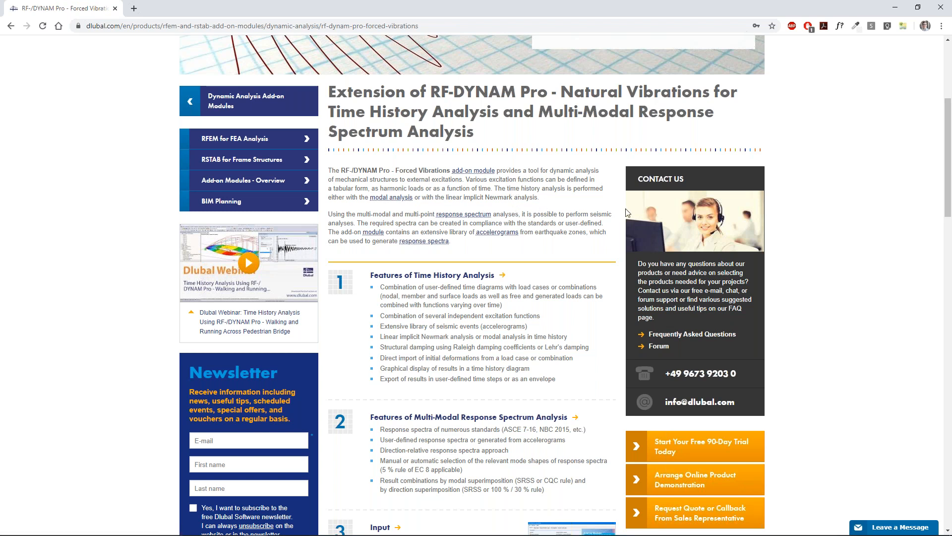
pyautogui.scroll(5, 629, 208)
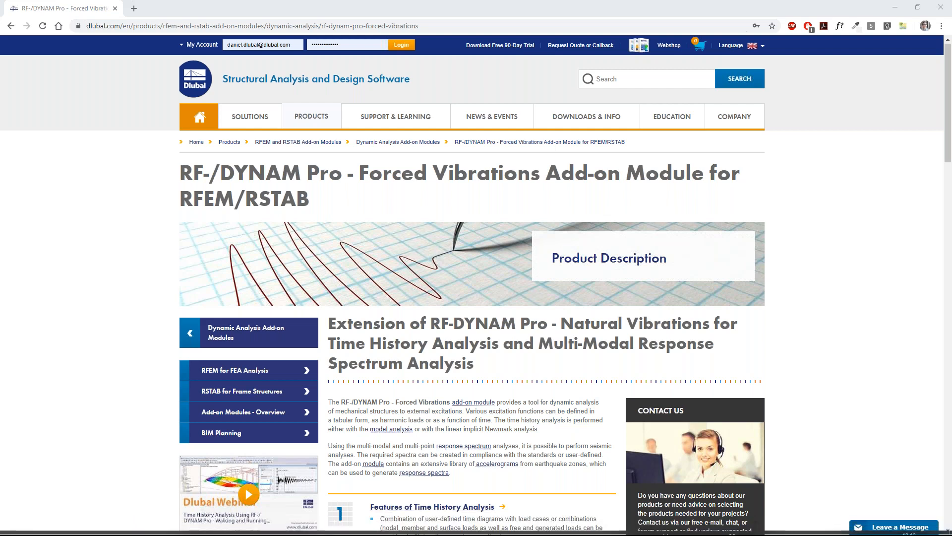
# Switch to RFEM and run a plausibility check with warnings on the model and load data of the current load case, then close its report
pyautogui.click(331, 527)
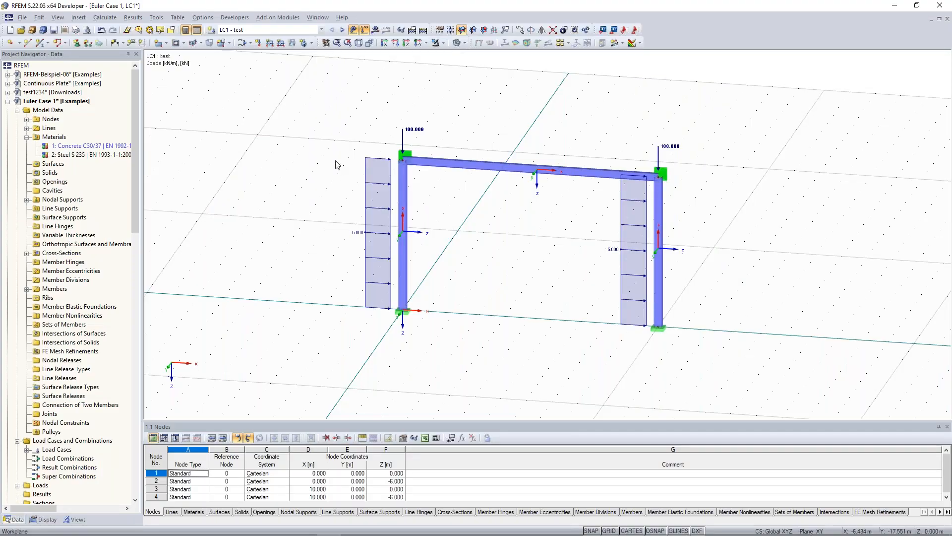
pyautogui.scroll(-1, 433, 85)
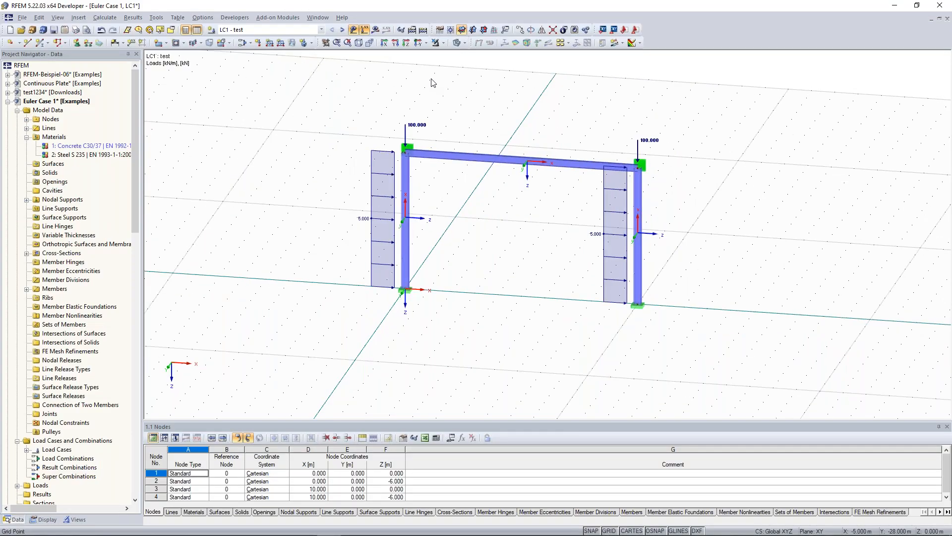
pyautogui.moveTo(439, 85); pyautogui.dragTo(402, 114, button='middle')
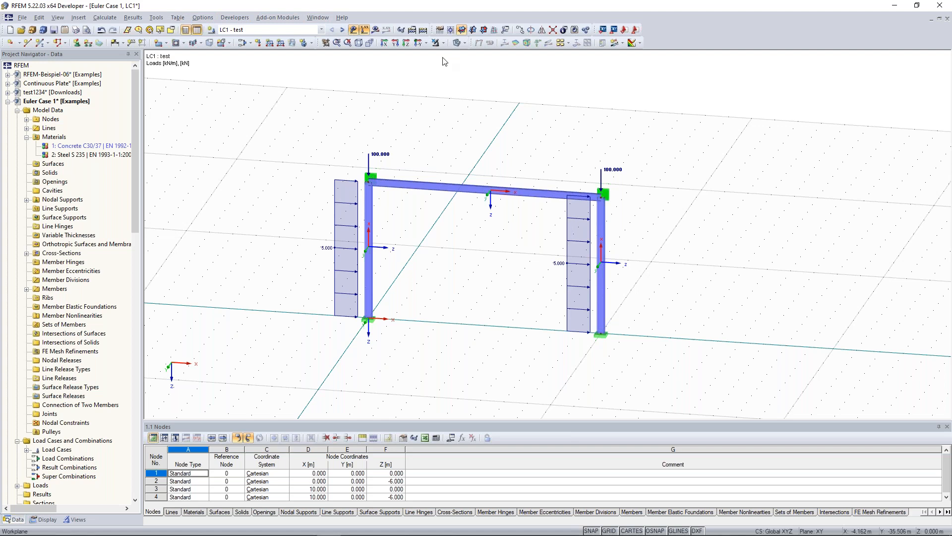
pyautogui.click(401, 32)
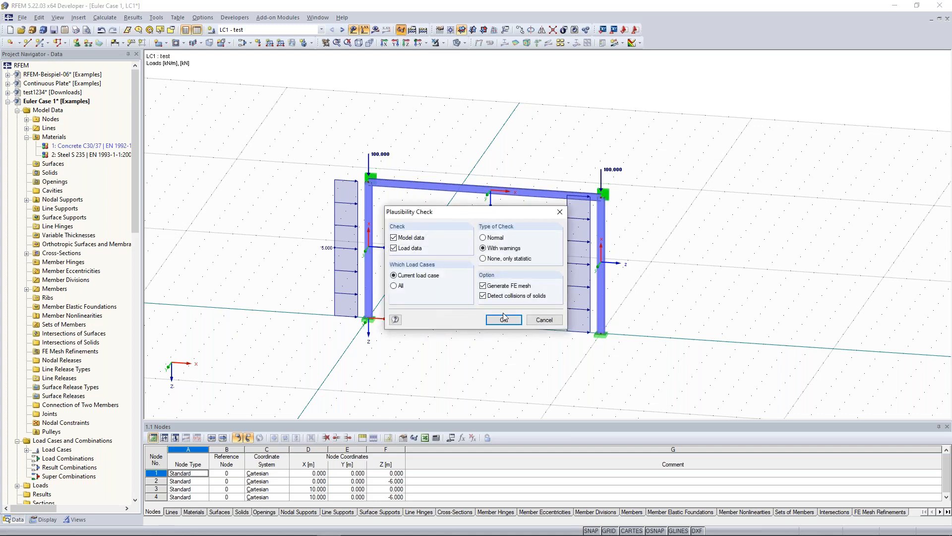
pyautogui.click(504, 319)
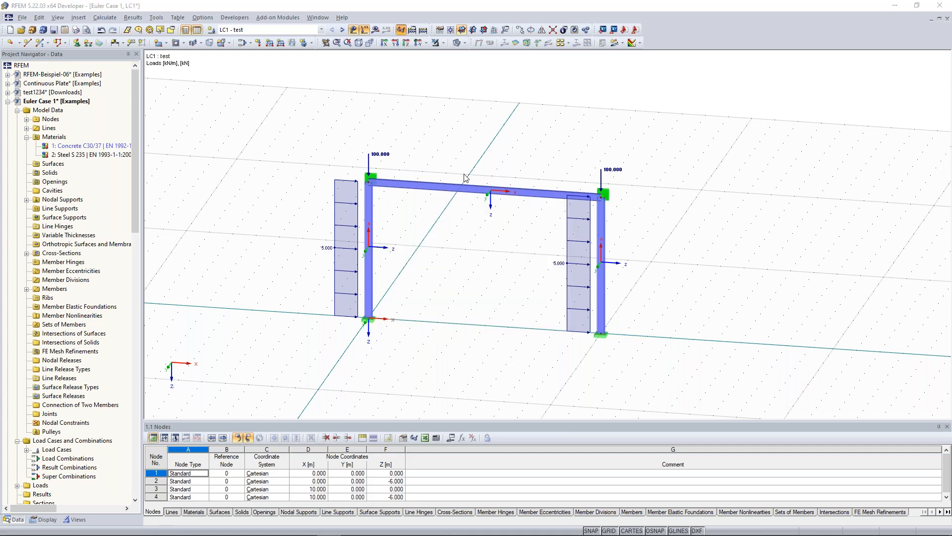
pyautogui.moveTo(564, 168); pyautogui.dragTo(756, 118)
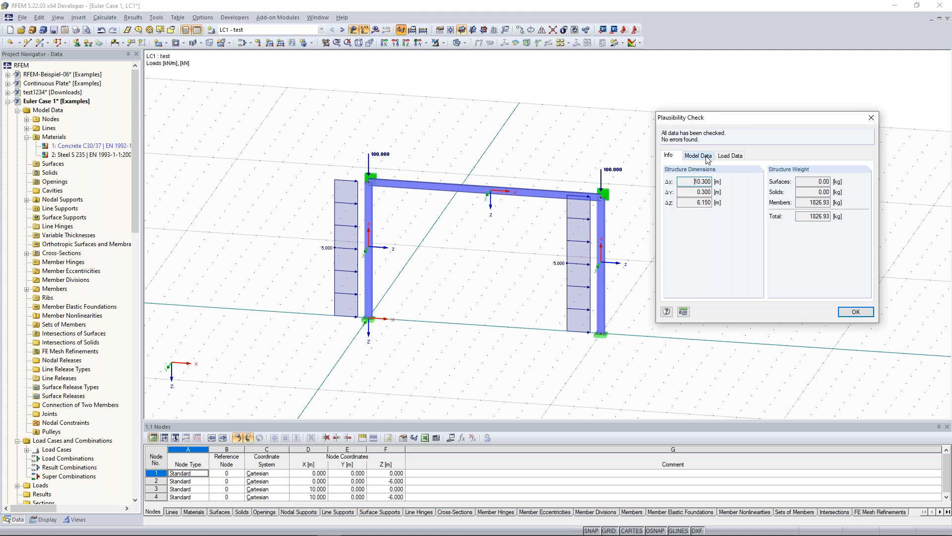
pyautogui.click(871, 117)
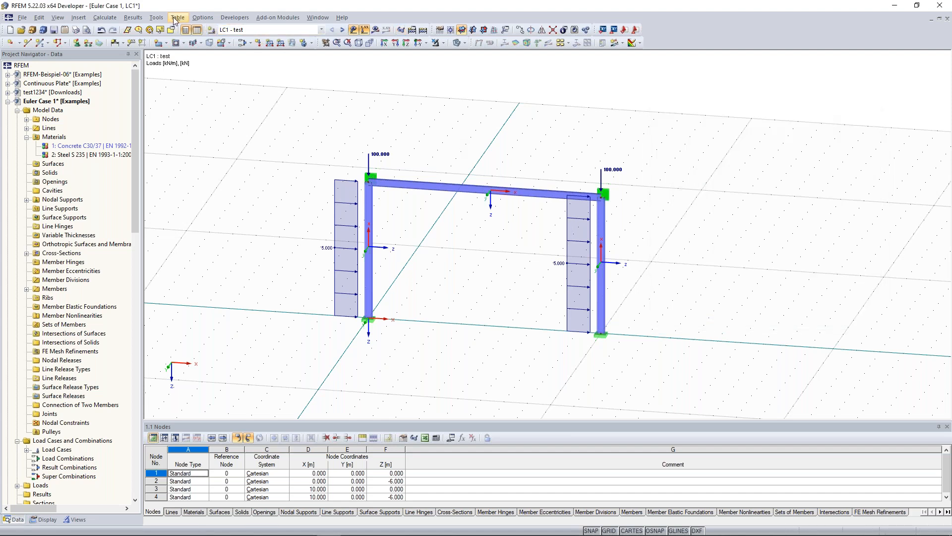
# Run the model check for crossing unconnected members and show the add-on modules in the project navigator
pyautogui.click(157, 17)
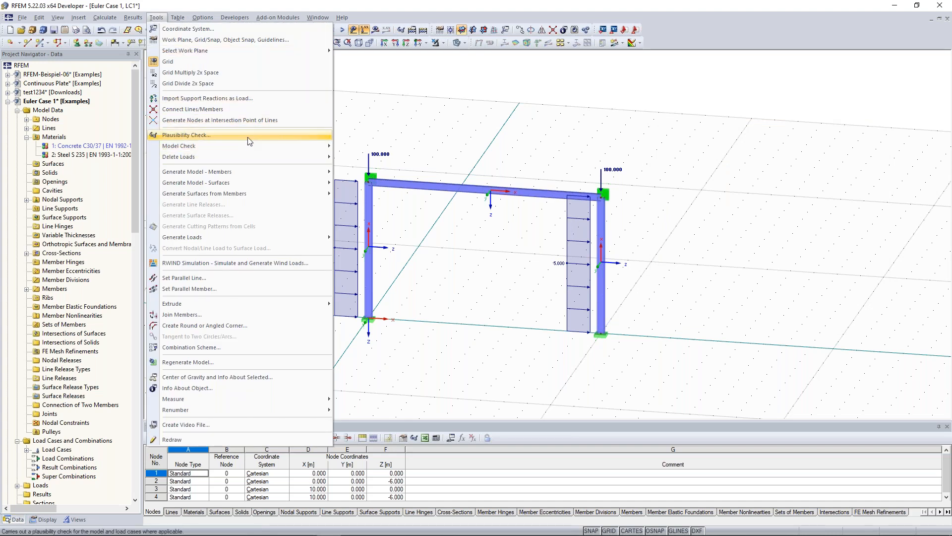
pyautogui.moveTo(247, 148)
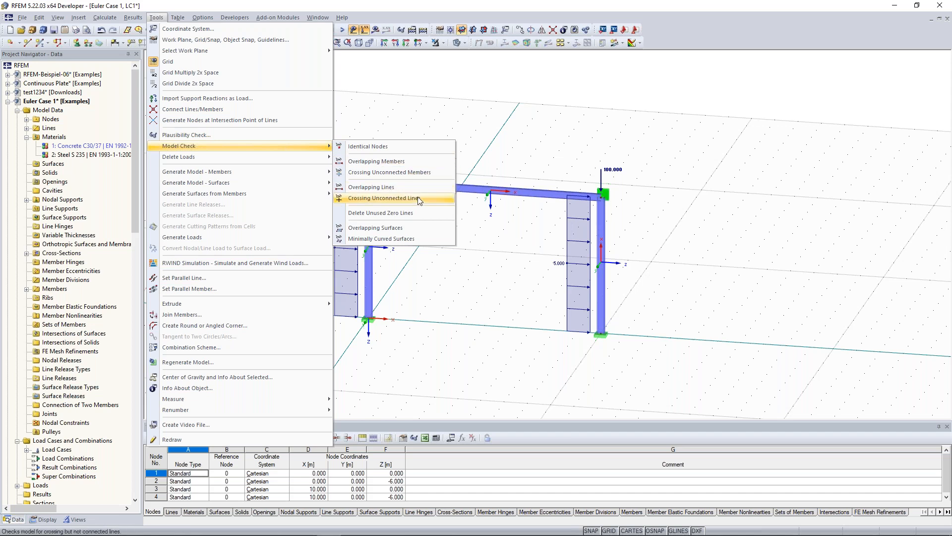
pyautogui.click(420, 174)
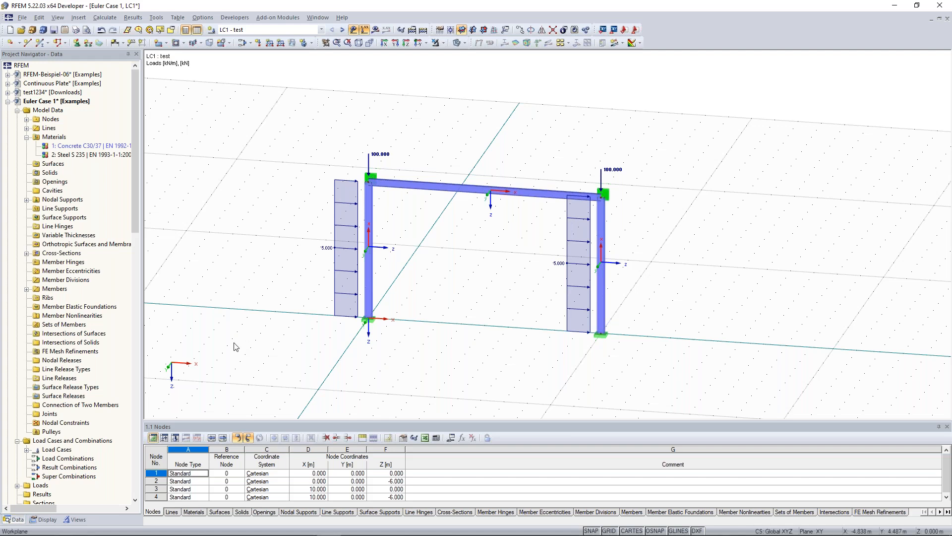
pyautogui.keyDown('ctrl'); pyautogui.moveTo(293, 245); pyautogui.dragTo(244, 227, button='middle'); pyautogui.keyUp('ctrl')
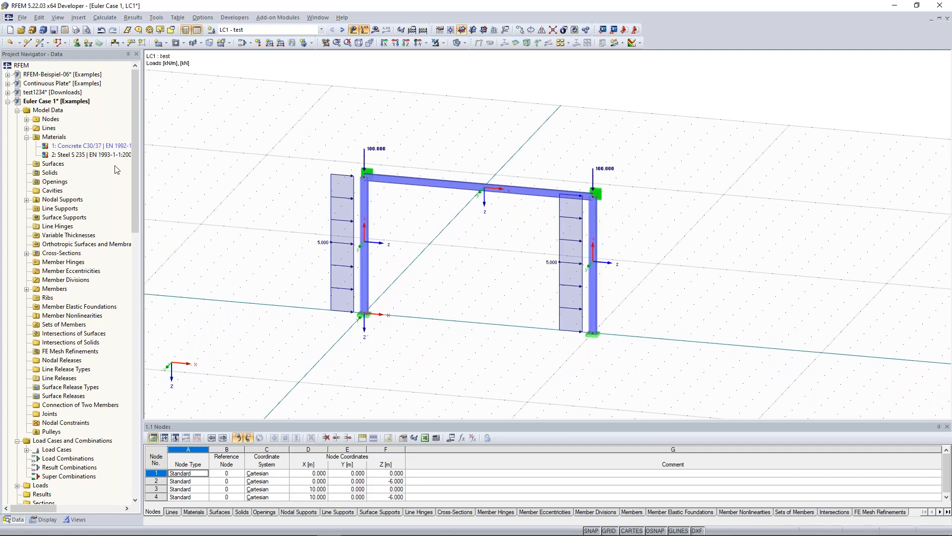
pyautogui.moveTo(135, 152); pyautogui.dragTo(133, 449)
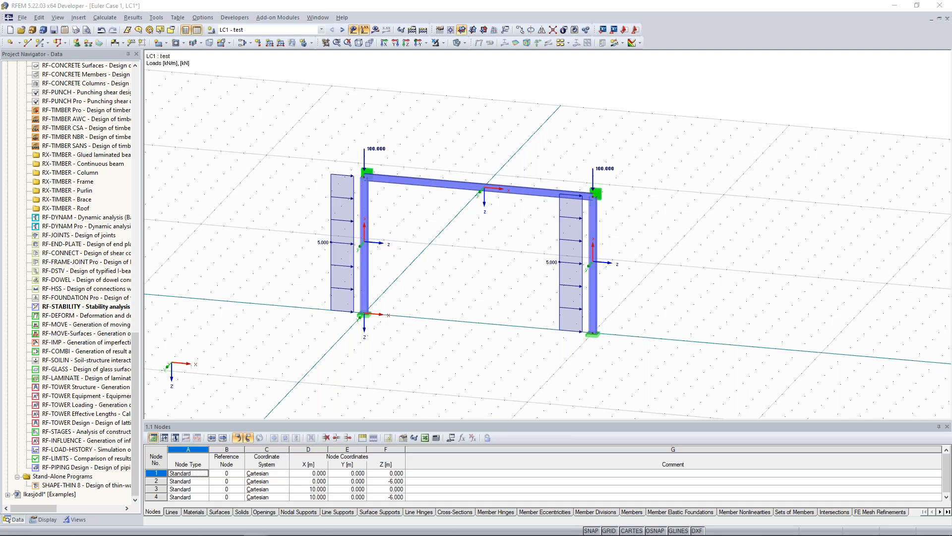
# Switch to the browser with the Dlubal FAQ 003045 on unstable models and review its Check of Modeling section
pyautogui.moveTo(246, 237); pyautogui.dragTo(453, 101)
pyautogui.doubleClick(454, 102)
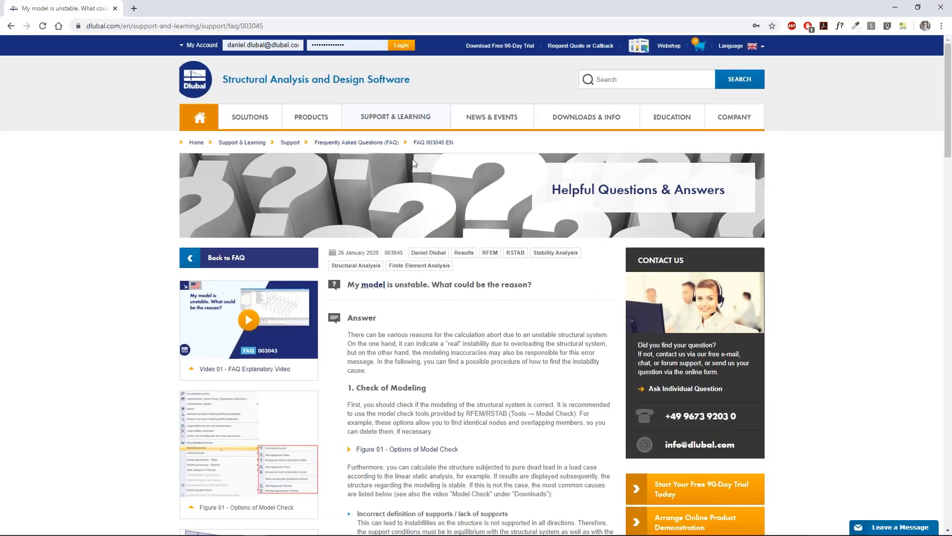
pyautogui.scroll(-2, 446, 222)
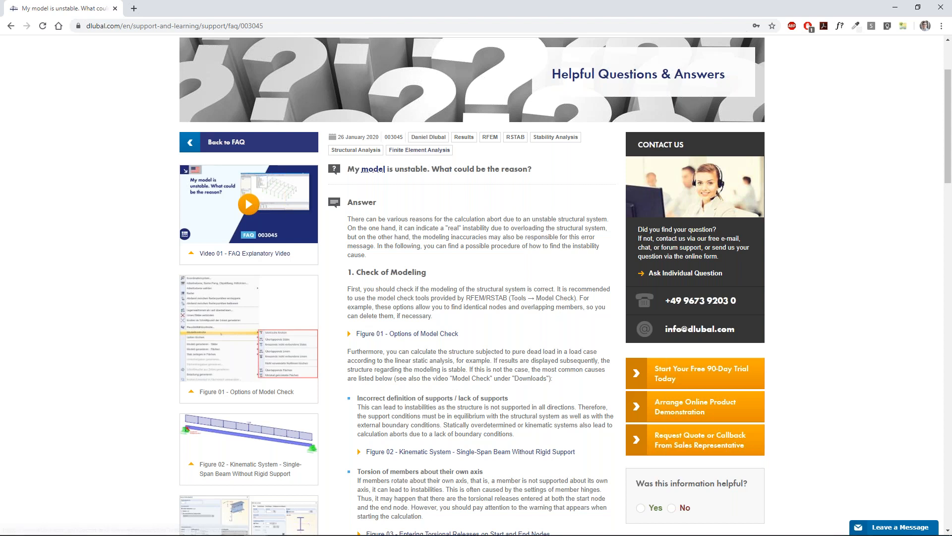
pyautogui.scroll(-1, 436, 237)
pyautogui.moveTo(348, 232); pyautogui.dragTo(437, 233)
pyautogui.click(440, 232)
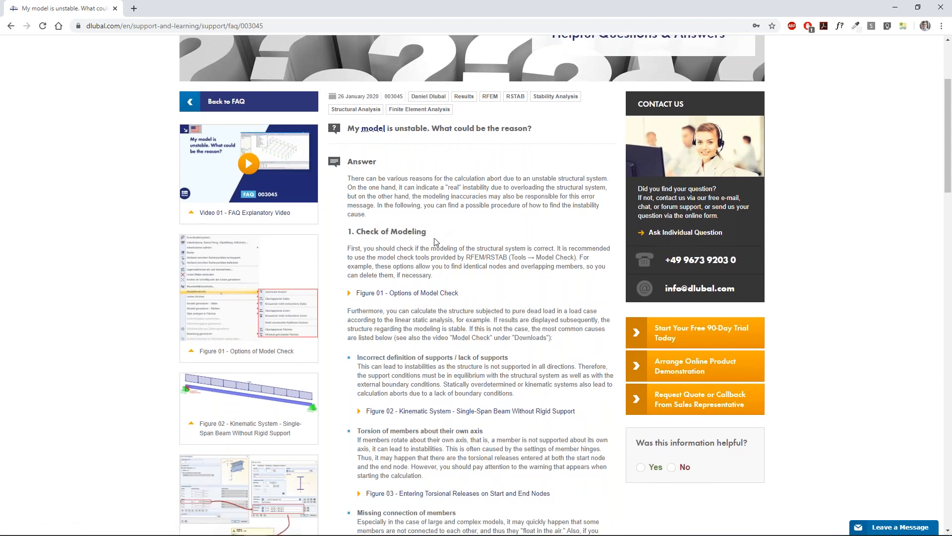
pyautogui.scroll(-3, 437, 233)
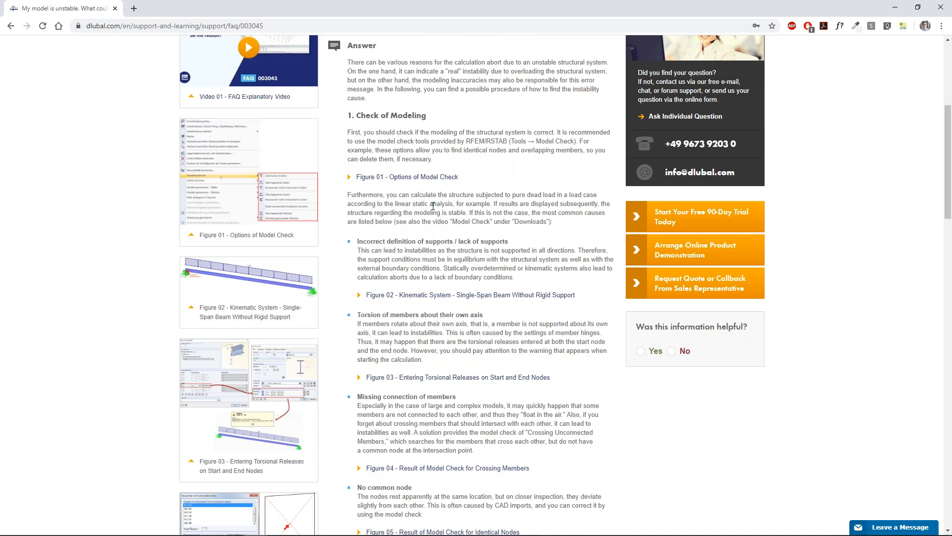
# Review the FAQ's sections on Check of Stiffening and Numerical Problems, marking each heading
pyautogui.scroll(-6, 433, 205)
pyautogui.moveTo(348, 400); pyautogui.dragTo(436, 404)
pyautogui.scroll(-3, 436, 404)
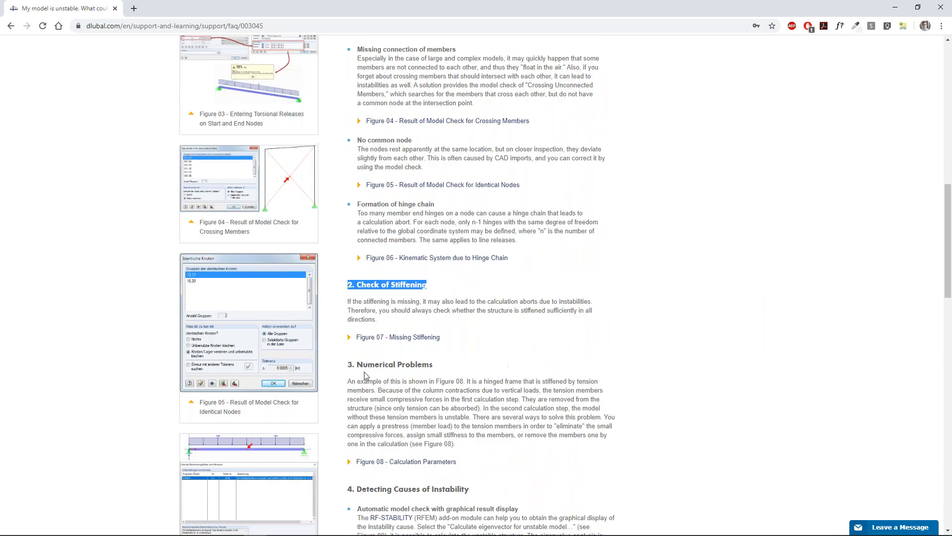
pyautogui.moveTo(350, 367); pyautogui.dragTo(441, 369)
pyautogui.click(443, 369)
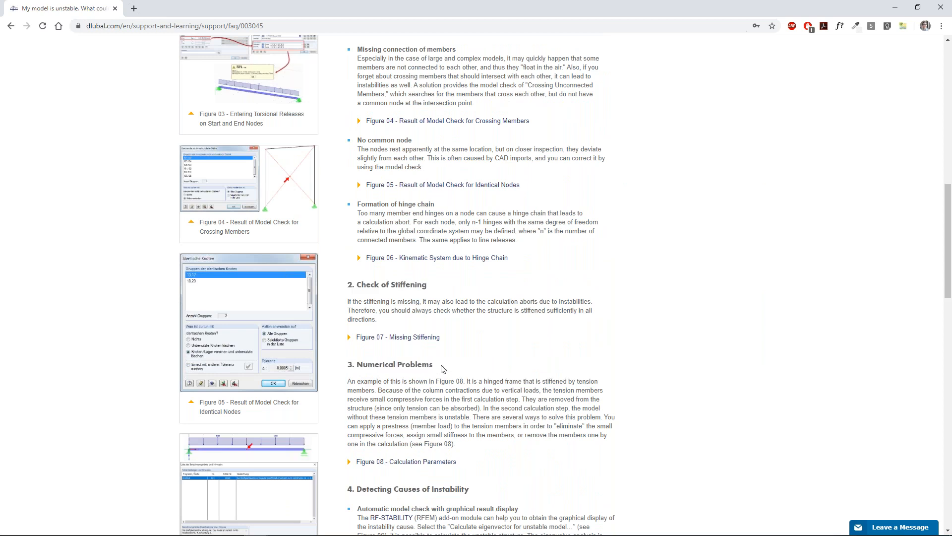
# Review the FAQ's Detecting Causes of Instability section through to its downloads and links
pyautogui.scroll(-6, 443, 369)
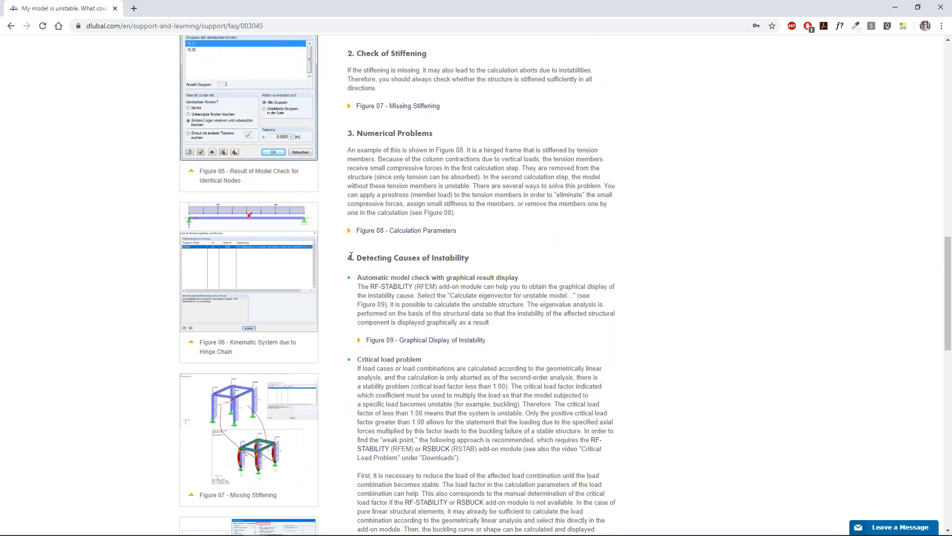
pyautogui.moveTo(350, 256); pyautogui.dragTo(431, 257)
pyautogui.click(500, 257)
pyautogui.click(405, 265)
pyautogui.scroll(-3, 501, 261)
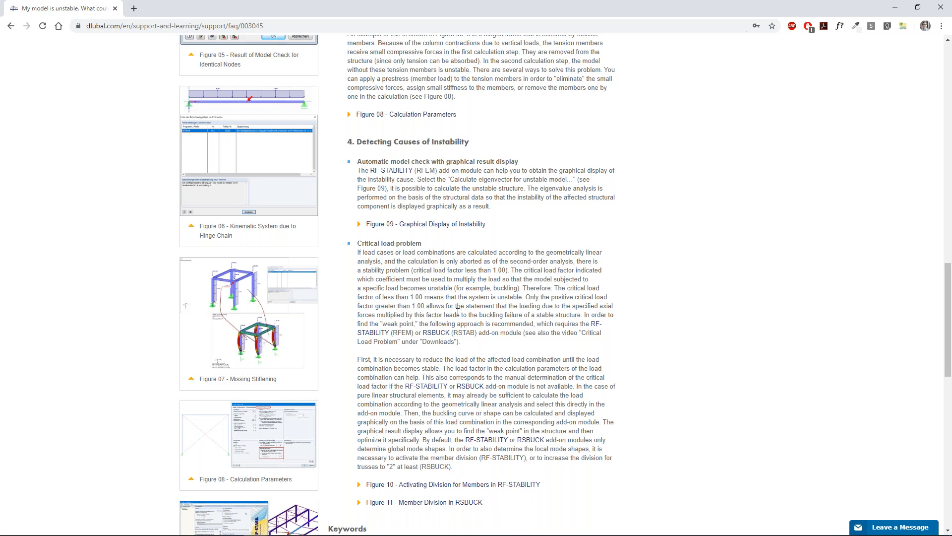
pyautogui.scroll(-6, 486, 277)
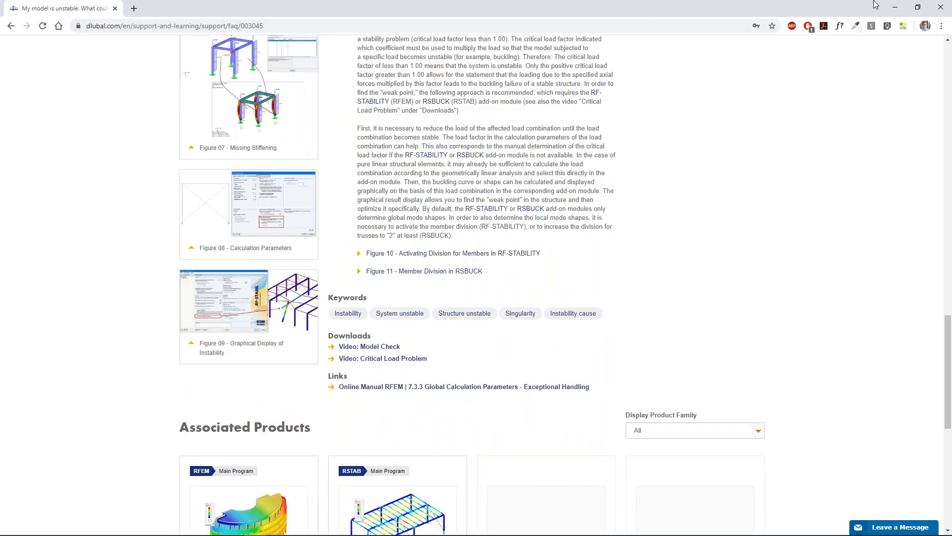
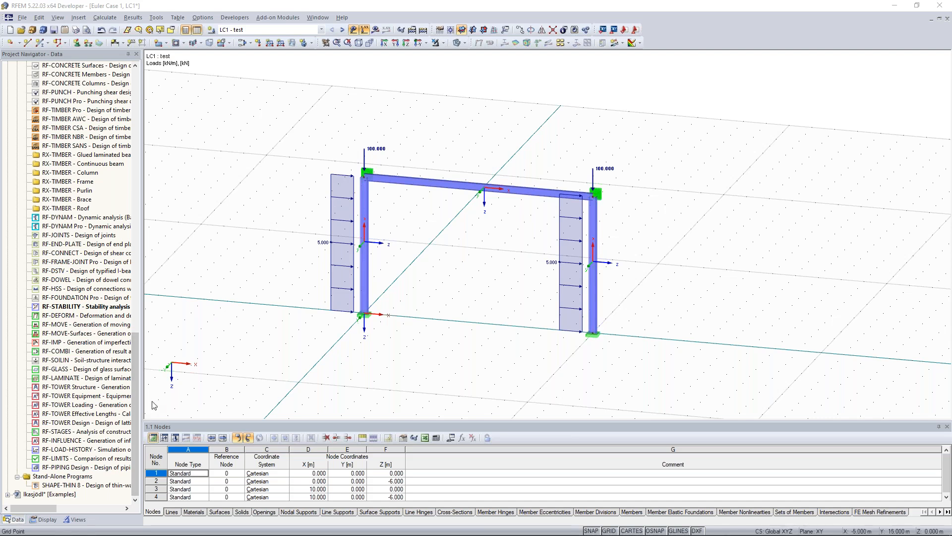
pyautogui.moveTo(135, 388); pyautogui.dragTo(138, 312)
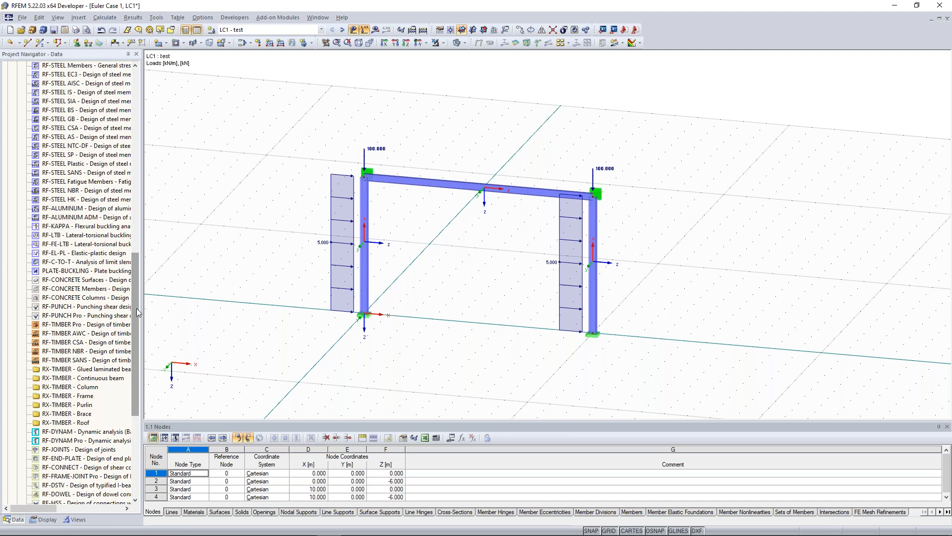
pyautogui.scroll(2, 137, 268)
pyautogui.moveTo(137, 268); pyautogui.dragTo(137, 244)
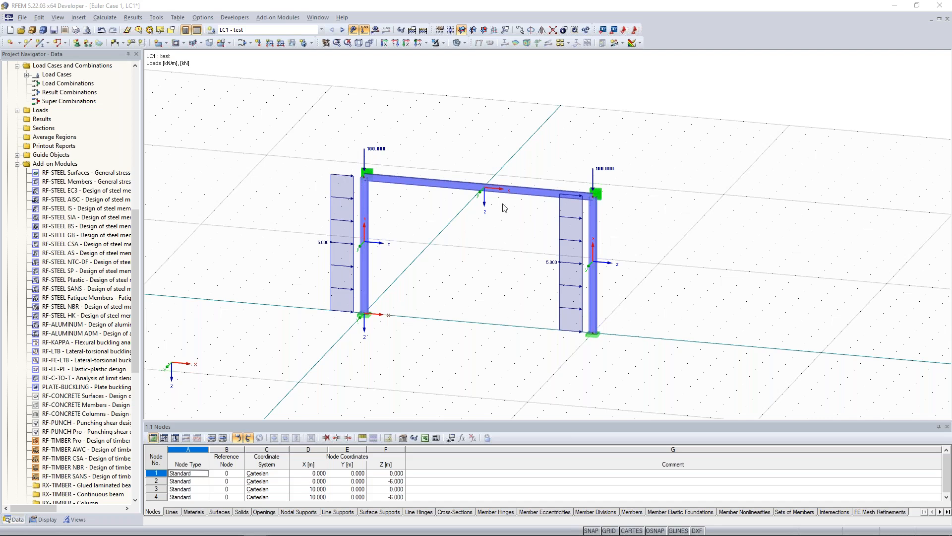
# Switch to the browser, open the Dlubal site from the "dlubal trial version" search results and go to its Download Free 90-Day Trial page
pyautogui.moveTo(0, 22); pyautogui.dragTo(581, 124)
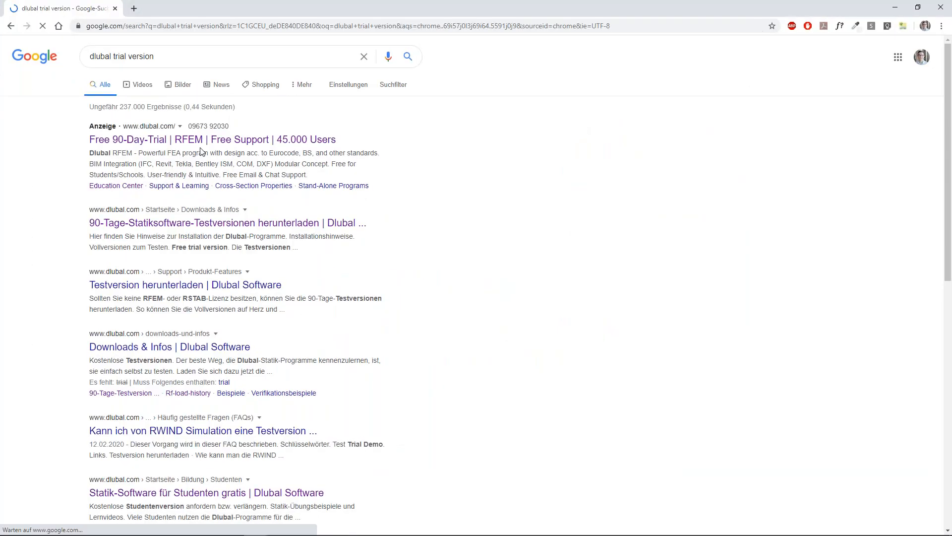
pyautogui.click(233, 146)
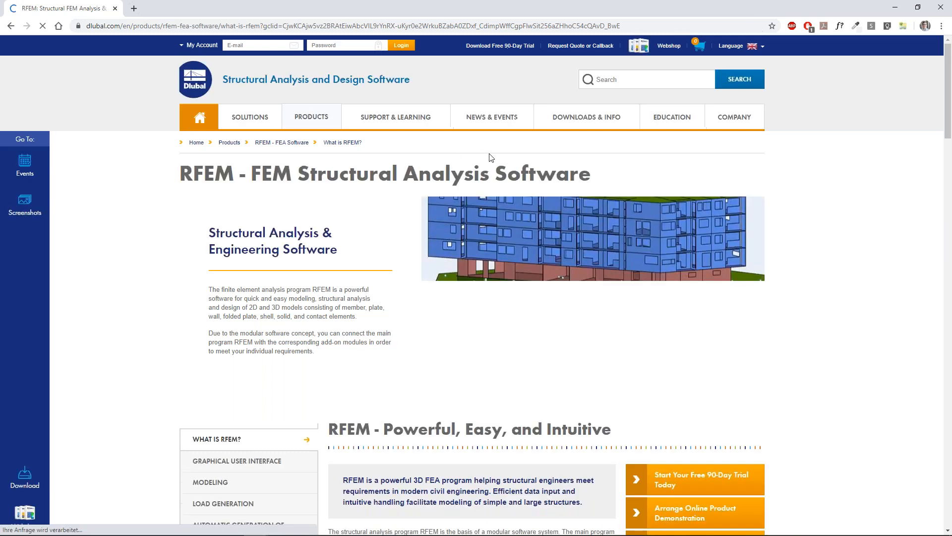
pyautogui.moveTo(567, 118)
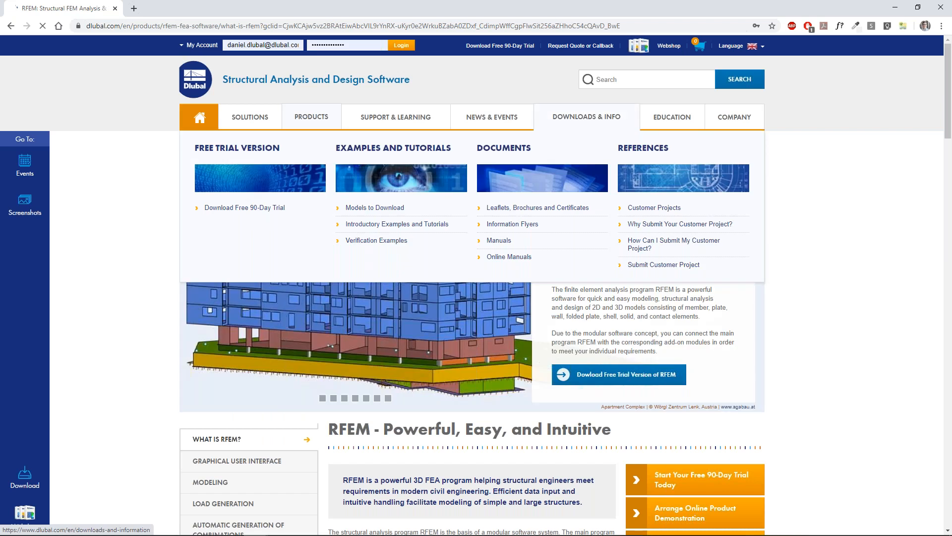
pyautogui.click(262, 212)
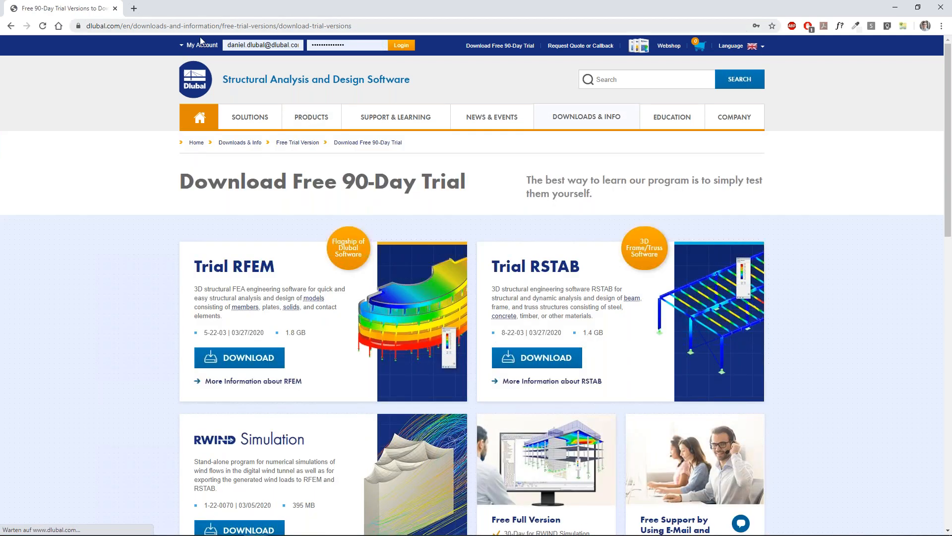
pyautogui.click(209, 26)
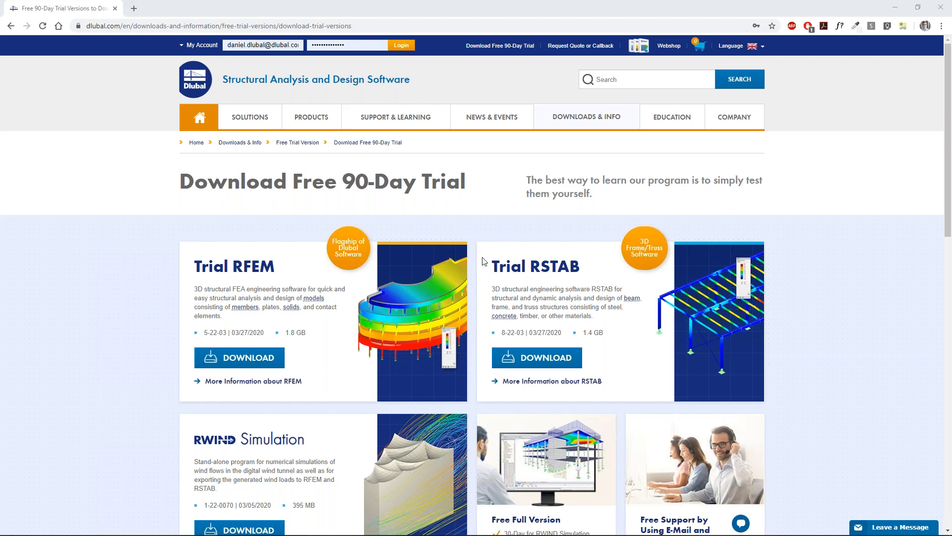
# Open the Pushover Analysis application area on the Dlubal website and review its description and related add-on modules
pyautogui.moveTo(314, 126)
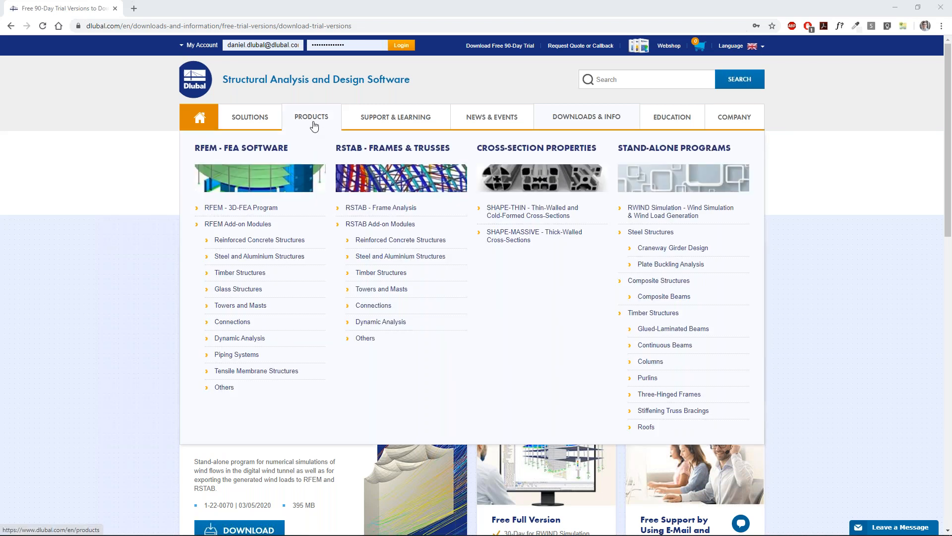
pyautogui.moveTo(263, 127)
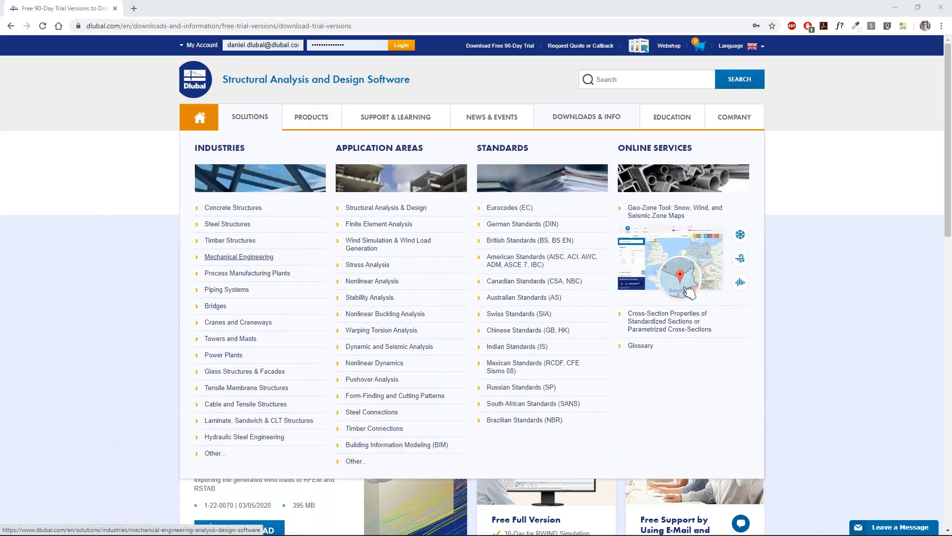
pyautogui.click(391, 380)
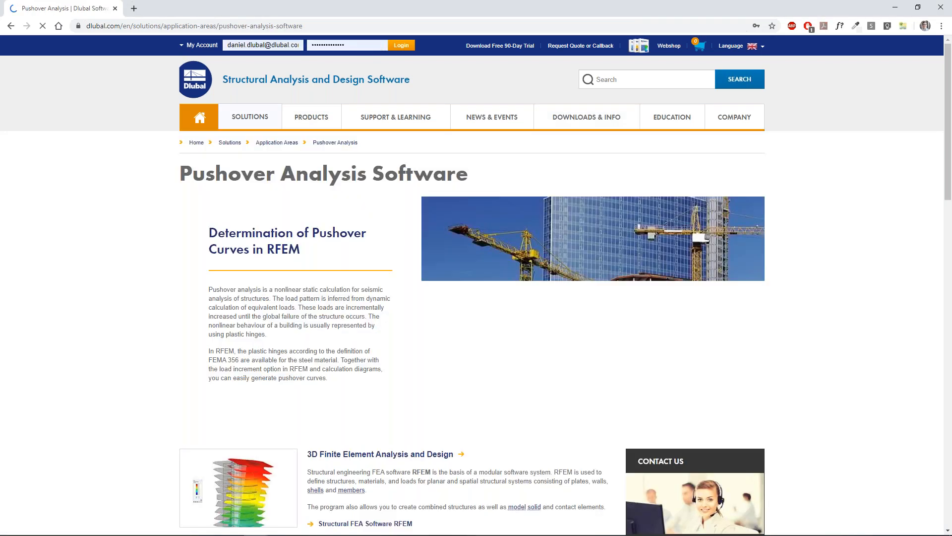
pyautogui.scroll(-2, 476, 285)
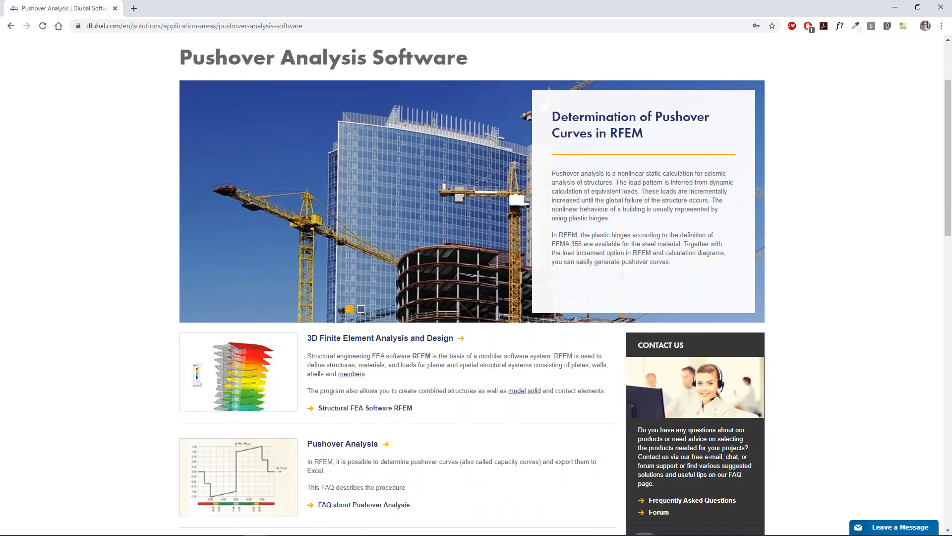
pyautogui.scroll(-4, 476, 285)
pyautogui.scroll(1, 476, 285)
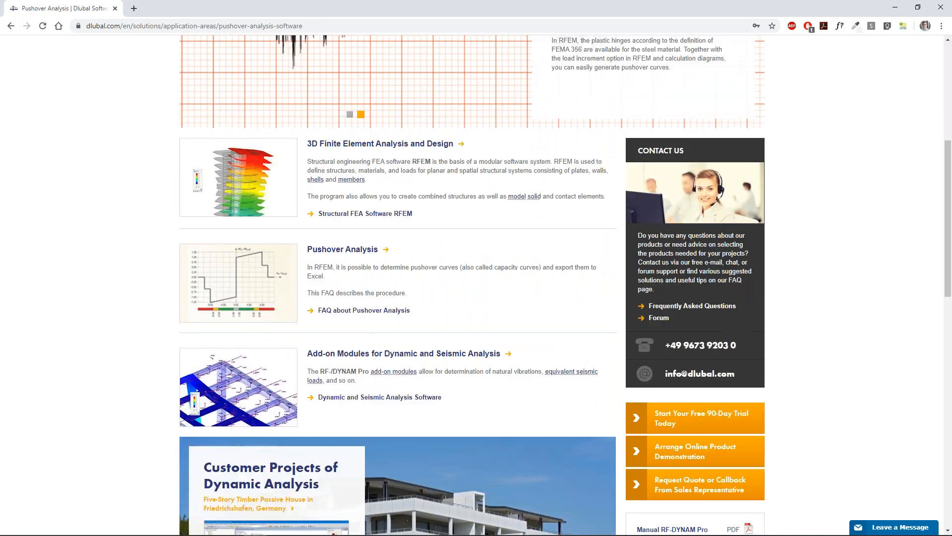
pyautogui.scroll(2, 319, 181)
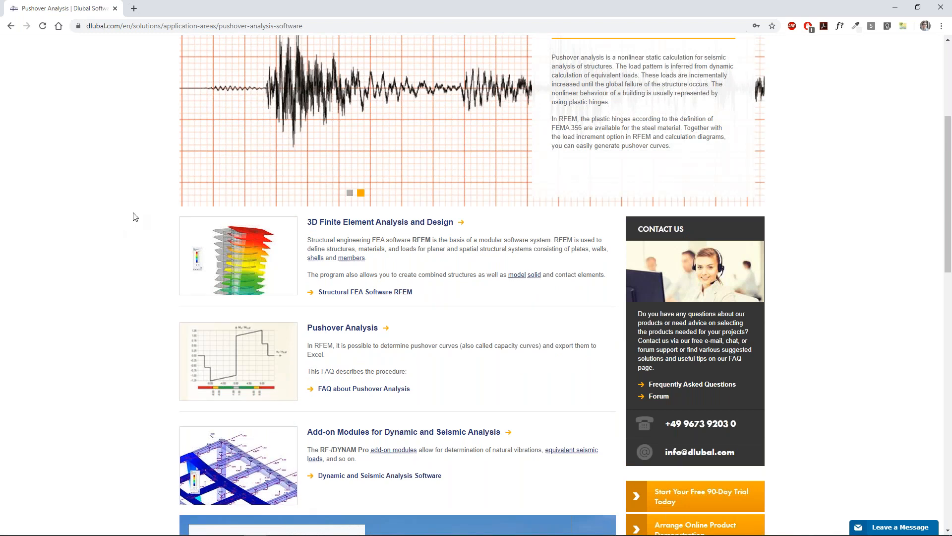
# Open the Request or Renew Free Student License page from the Dlubal site's education section in a new browser tab
pyautogui.scroll(3, 133, 216)
pyautogui.scroll(3, 133, 217)
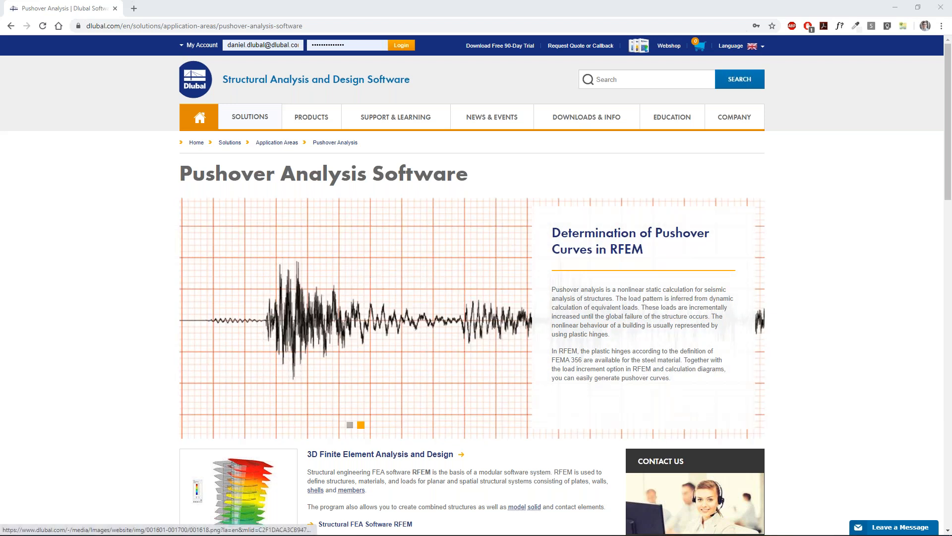
pyautogui.moveTo(672, 121)
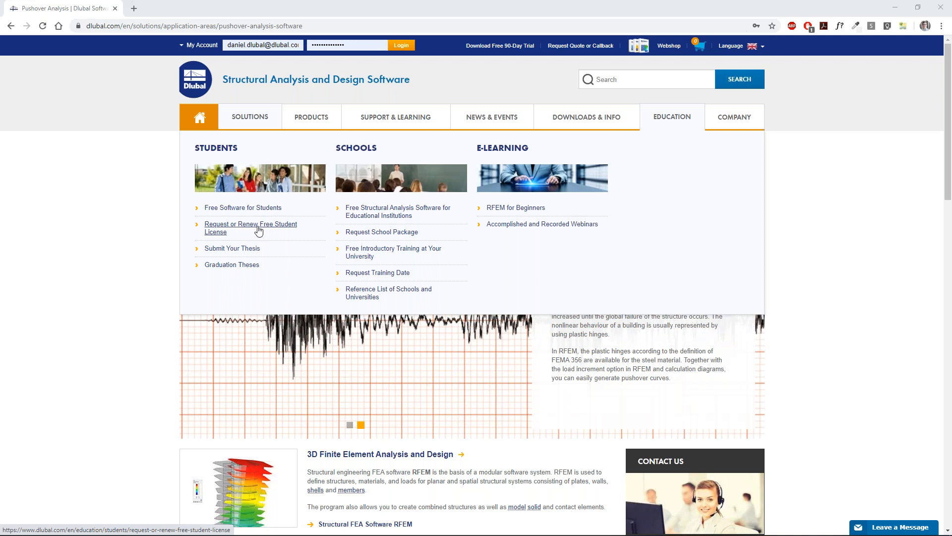
pyautogui.click(258, 228)
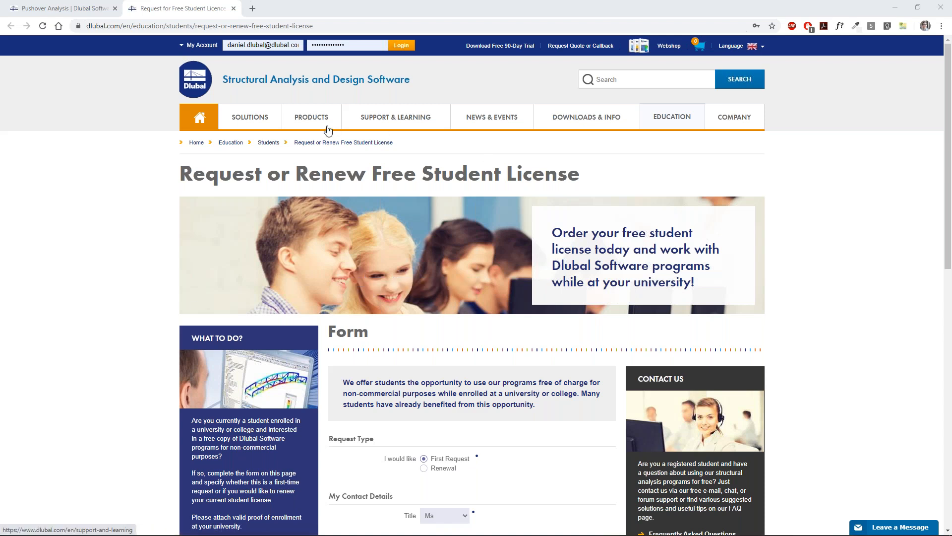
# Open the Update Reports page from the site's support and learning services in a new browser tab
pyautogui.moveTo(325, 126)
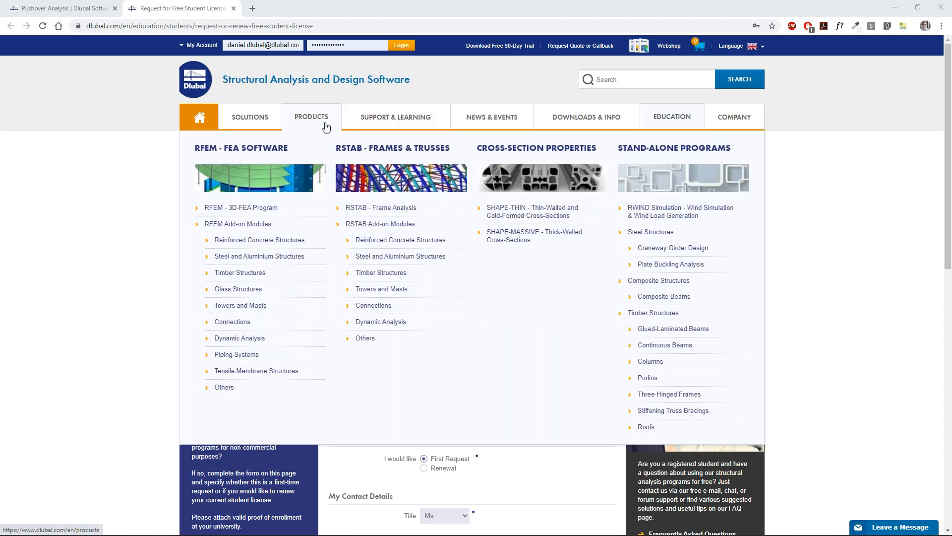
pyautogui.moveTo(434, 124)
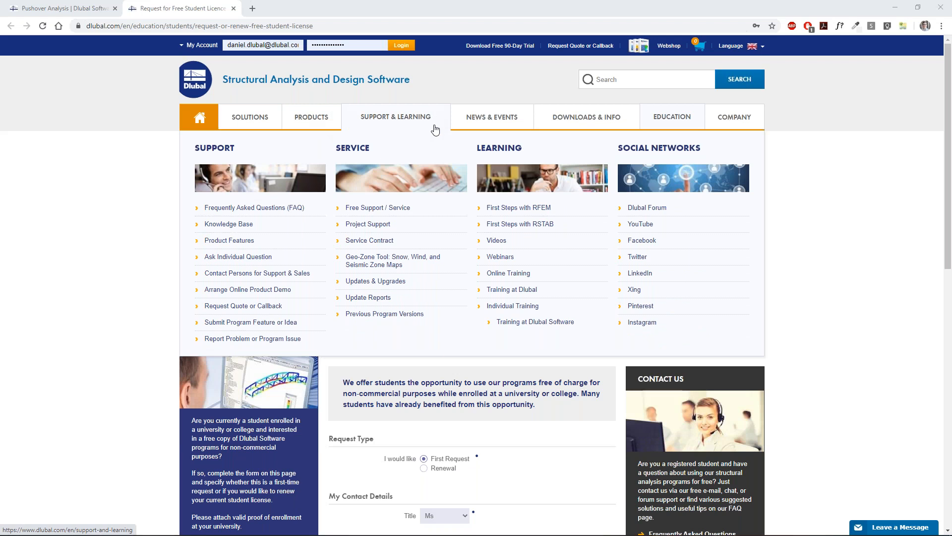
pyautogui.click(377, 300)
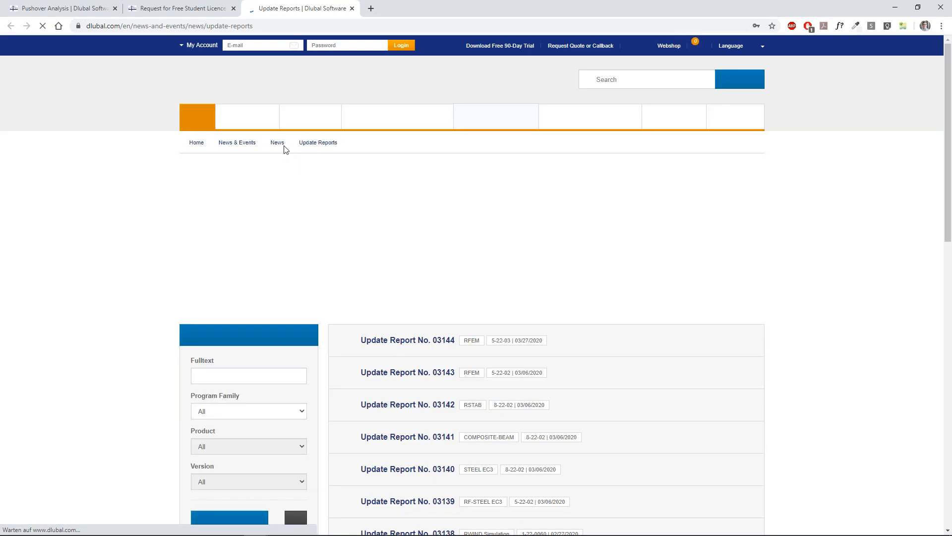
# Open the Previous Program Versions and Updates & Upgrades pages in background tabs, then skim the update reports list
pyautogui.moveTo(382, 121)
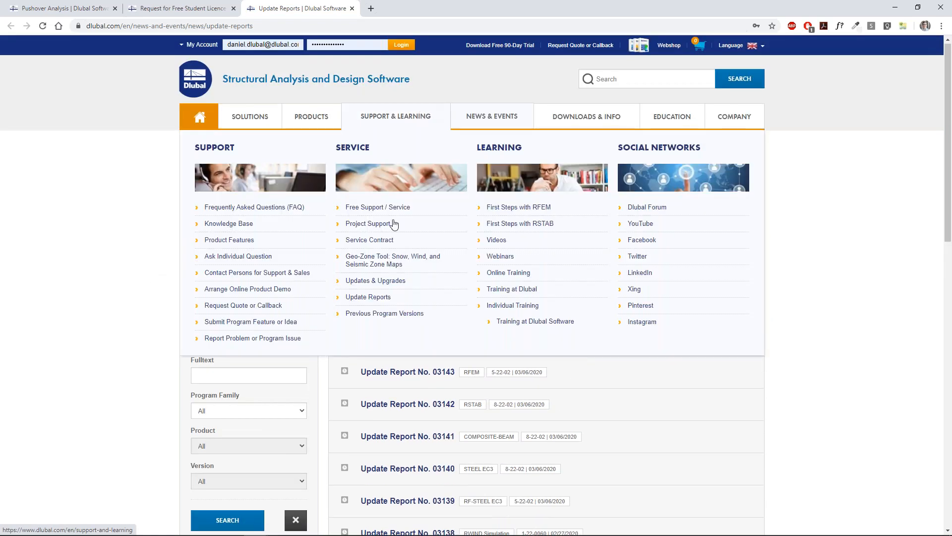
pyautogui.middleClick(387, 314)
pyautogui.middleClick(378, 281)
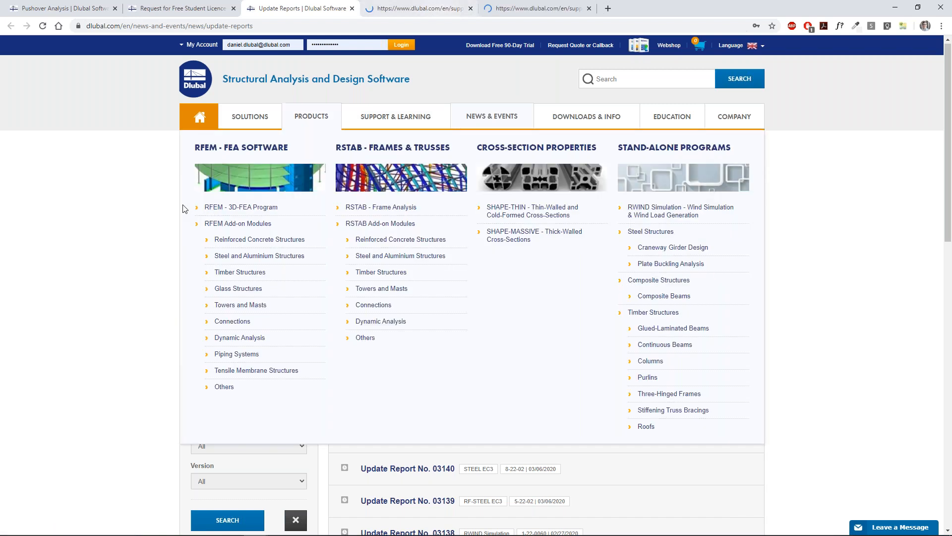
pyautogui.scroll(-10, 121, 239)
pyautogui.scroll(10, 121, 240)
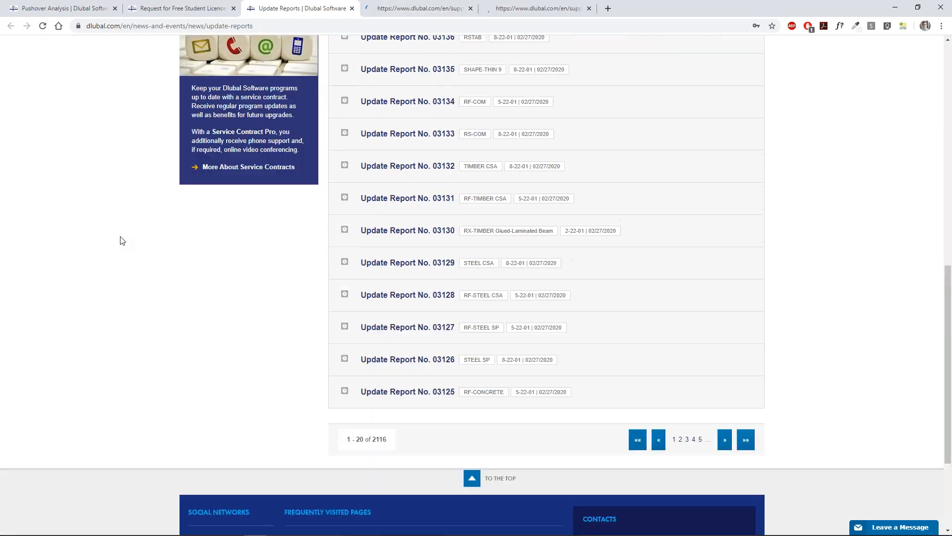
# Switch to the Previous Program Versions page and review the older RFEM, RSTAB and stand-alone program versions offered for download
pyautogui.hotkey('ctrl', 'Tab')
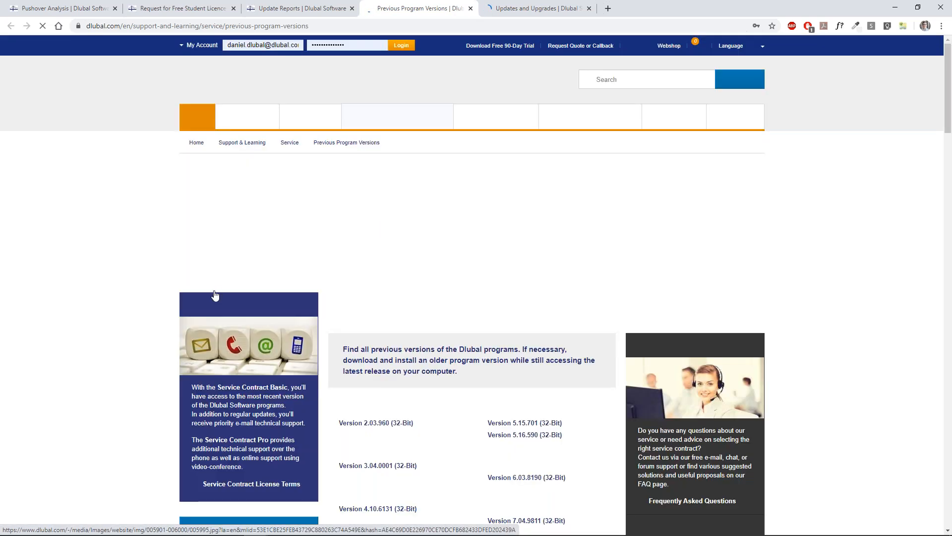
pyautogui.scroll(-15, 169, 290)
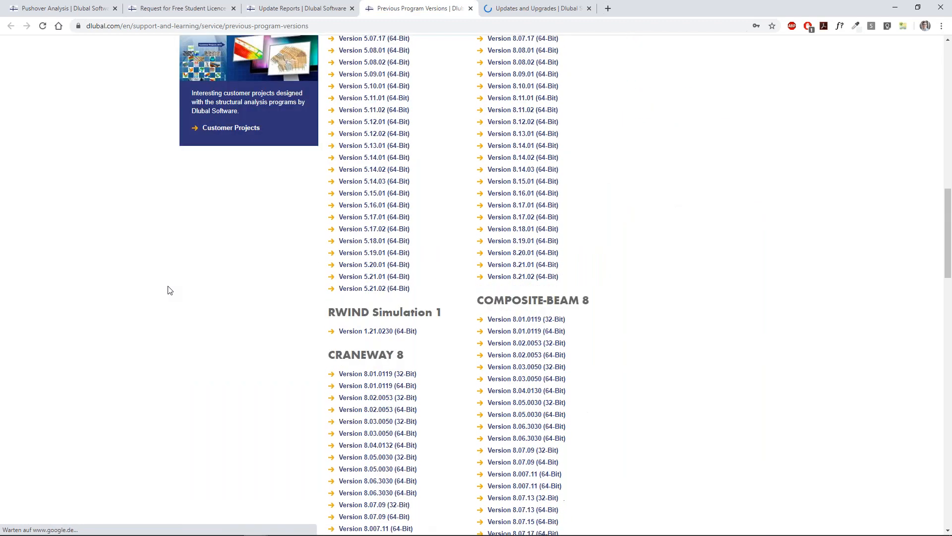
pyautogui.scroll(15, 169, 290)
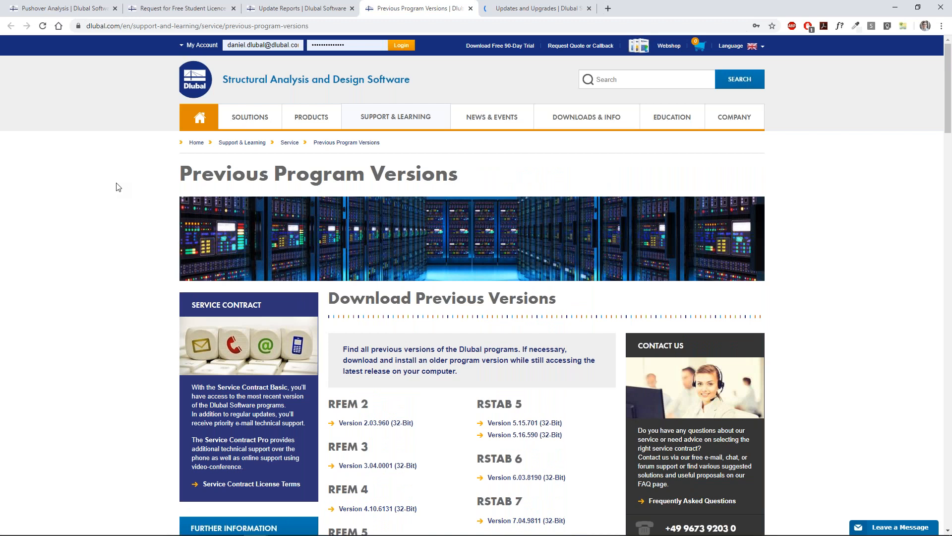
# Open the E-Learning page from the site's education section in a new tab and select its web address for sharing
pyautogui.moveTo(673, 124)
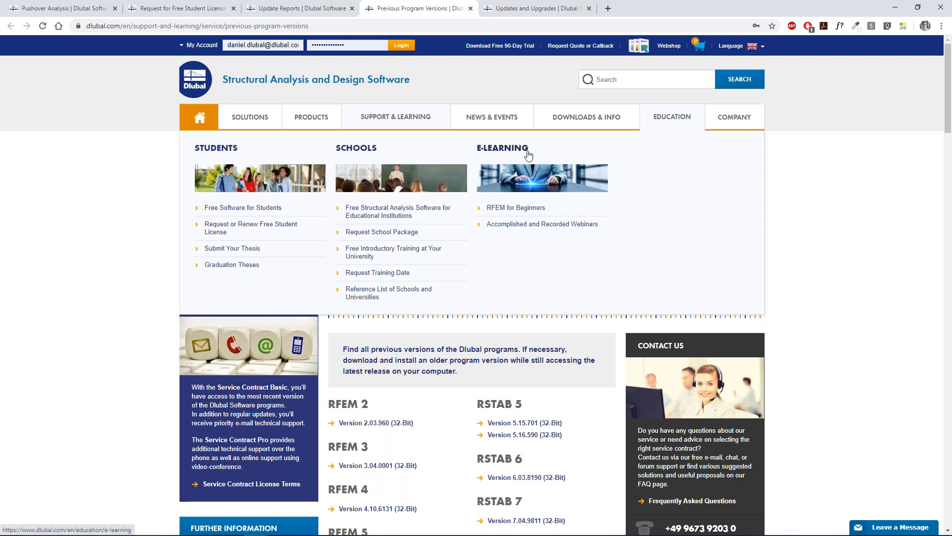
pyautogui.middleClick(513, 151)
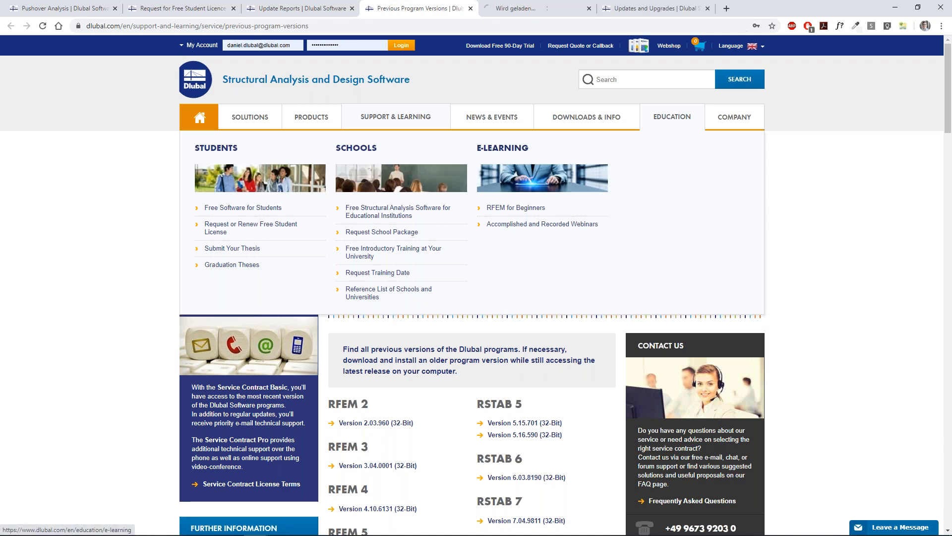
pyautogui.click(518, 8)
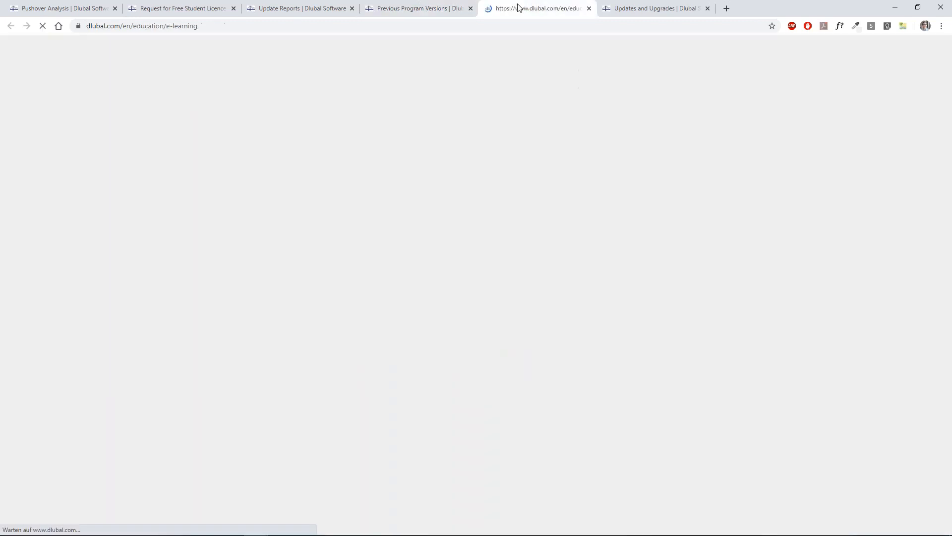
pyautogui.click(168, 26)
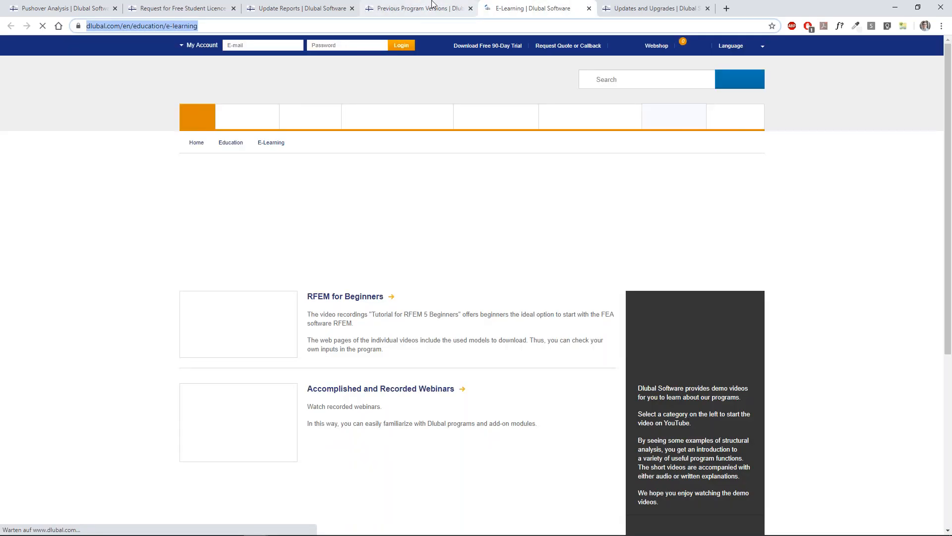
pyautogui.click(431, 7)
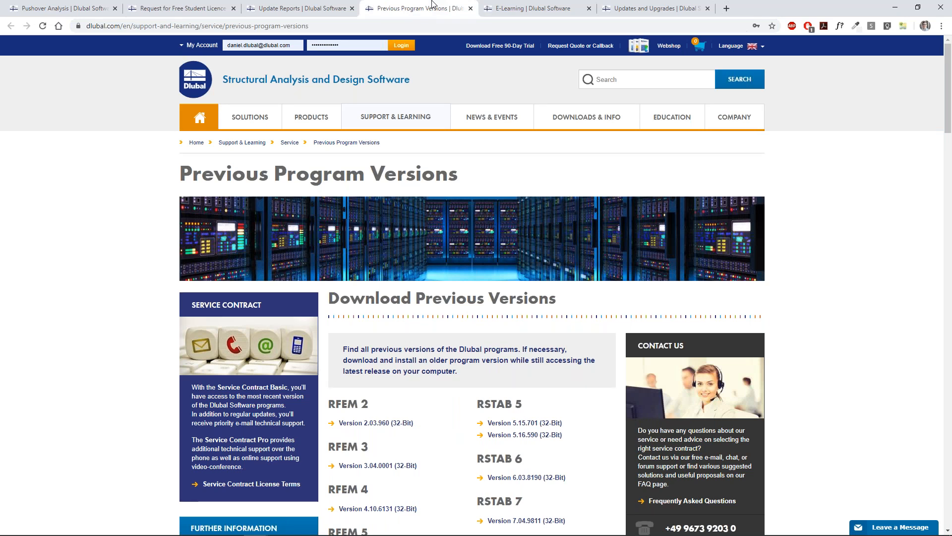
pyautogui.click(490, 7)
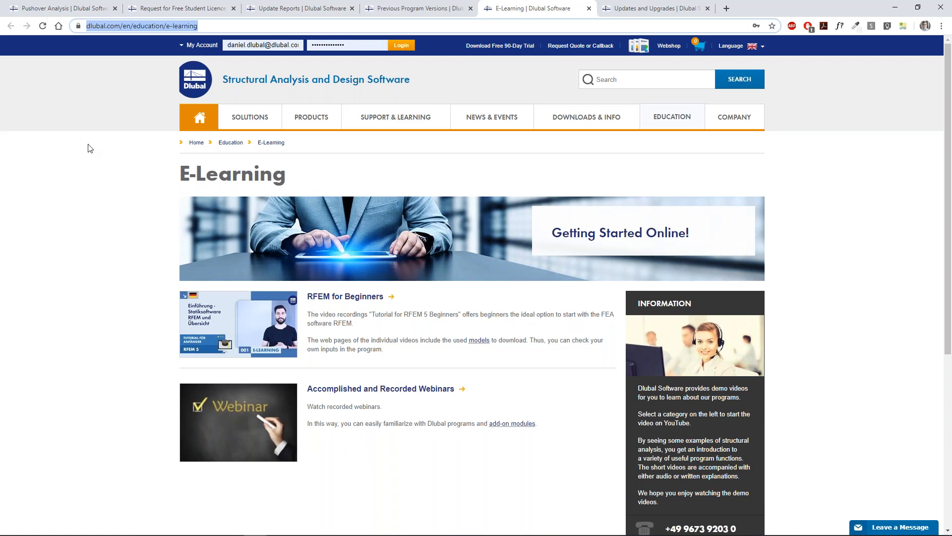
pyautogui.hotkey('alt', 'Tab')
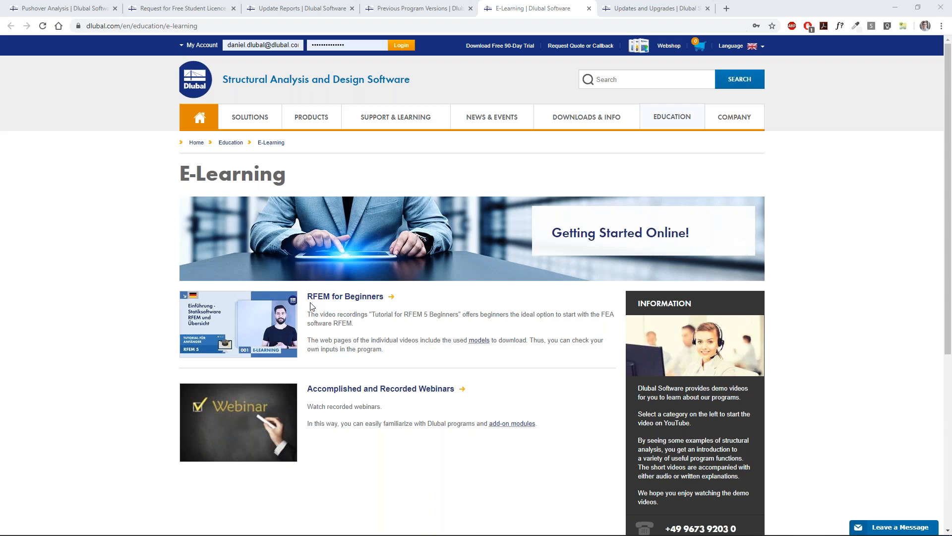
# Switch the website to its US English version and open the Online Training page from the learning section
pyautogui.click(734, 46)
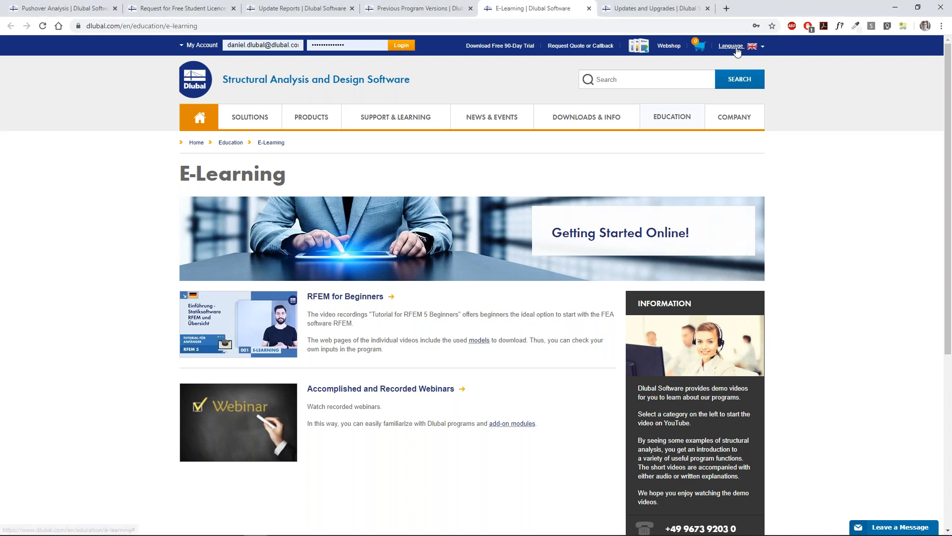
pyautogui.click(729, 95)
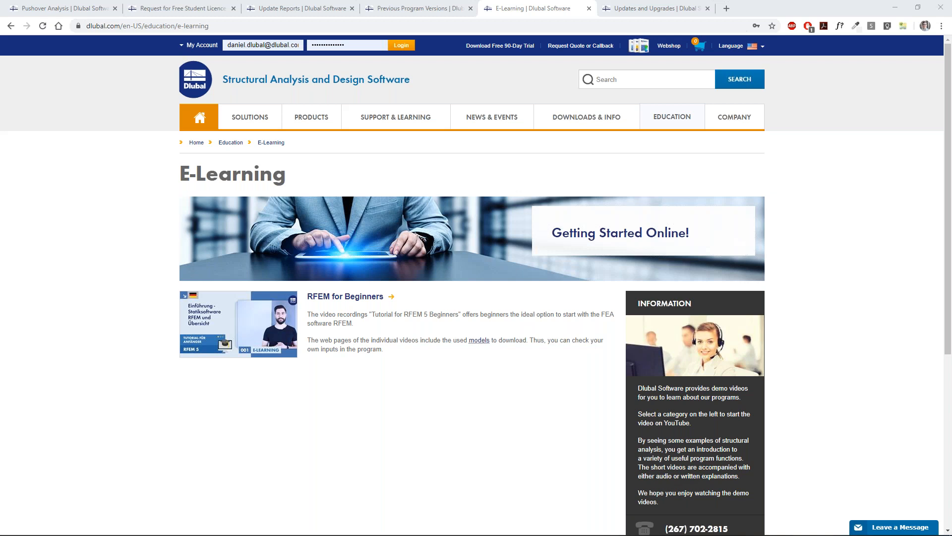
pyautogui.moveTo(389, 124)
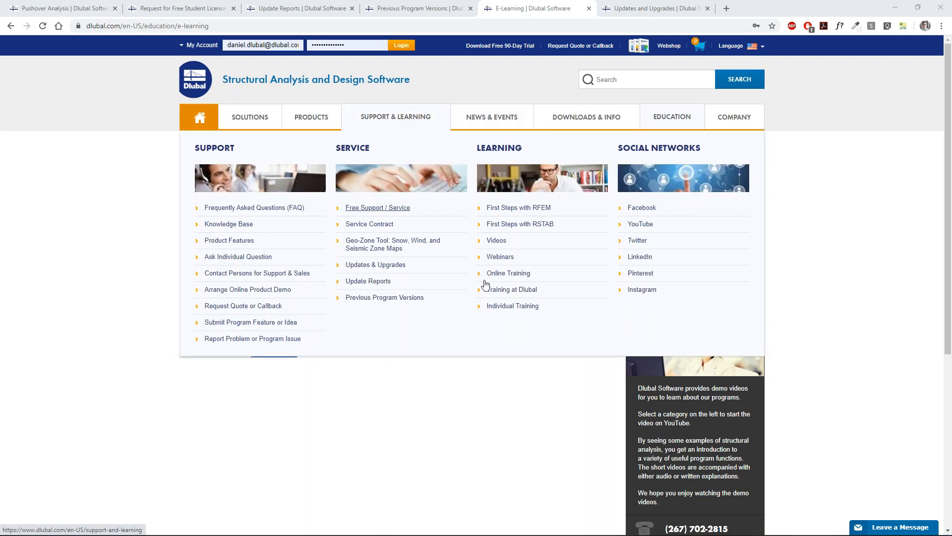
pyautogui.click(509, 273)
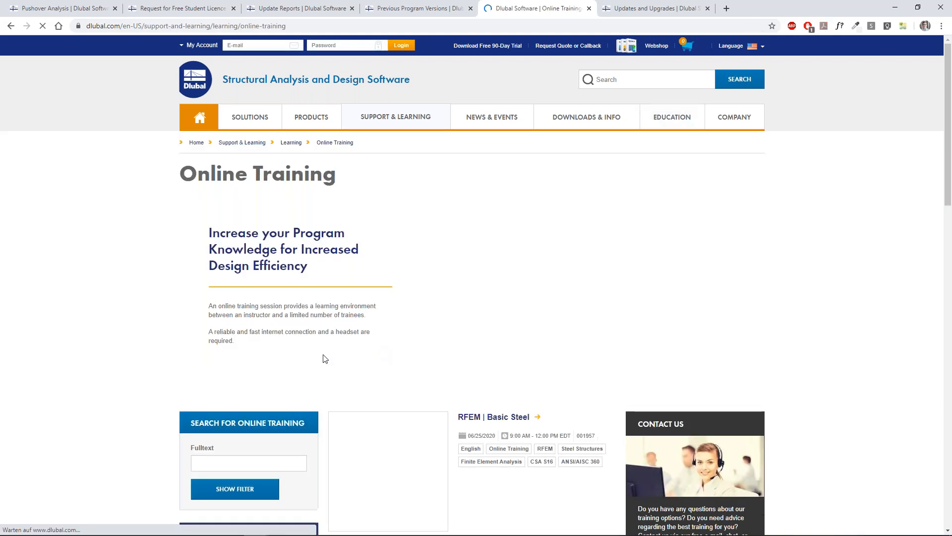
# Review the online training sessions listed through RFEM for Students | Part 2 and select the page's web address
pyautogui.scroll(-1, 259, 363)
pyautogui.scroll(-2, 259, 363)
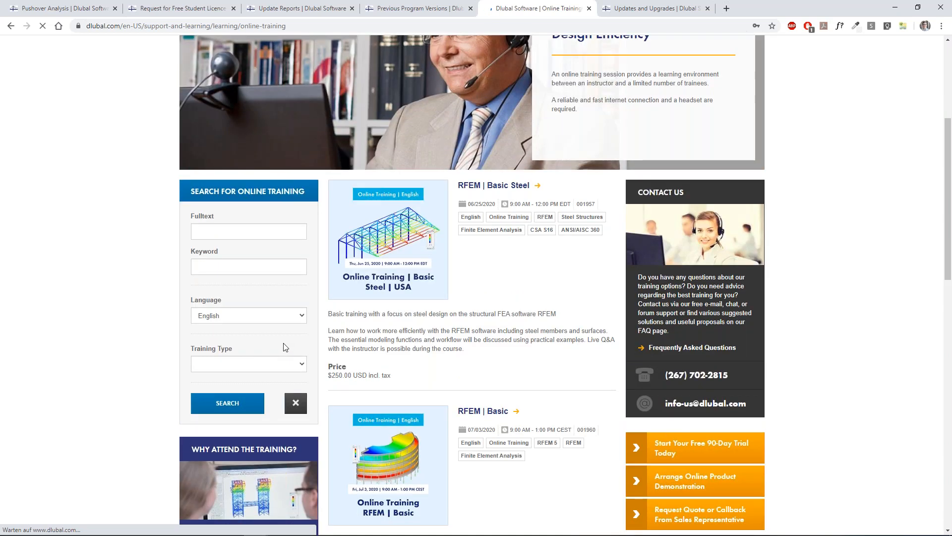
pyautogui.scroll(-10, 372, 343)
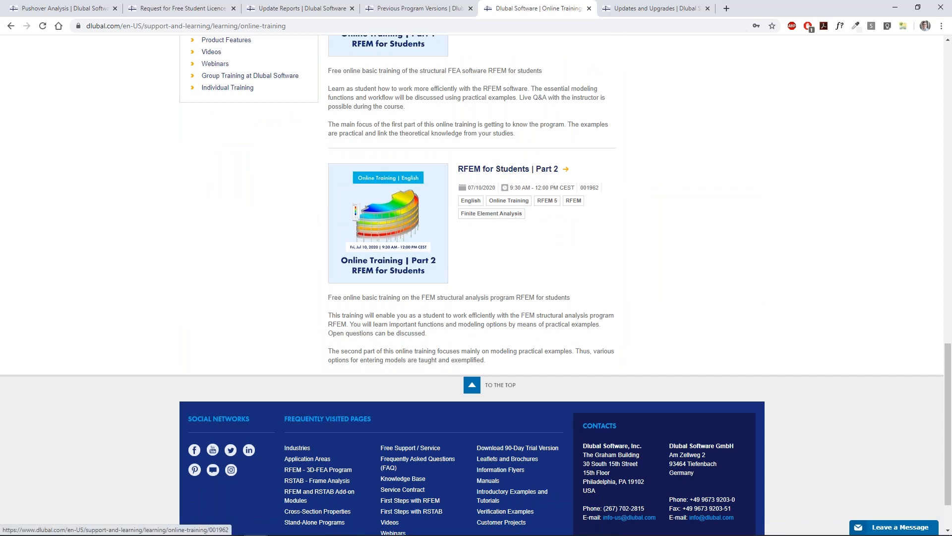
pyautogui.scroll(7, 505, 172)
pyautogui.scroll(7, 510, 149)
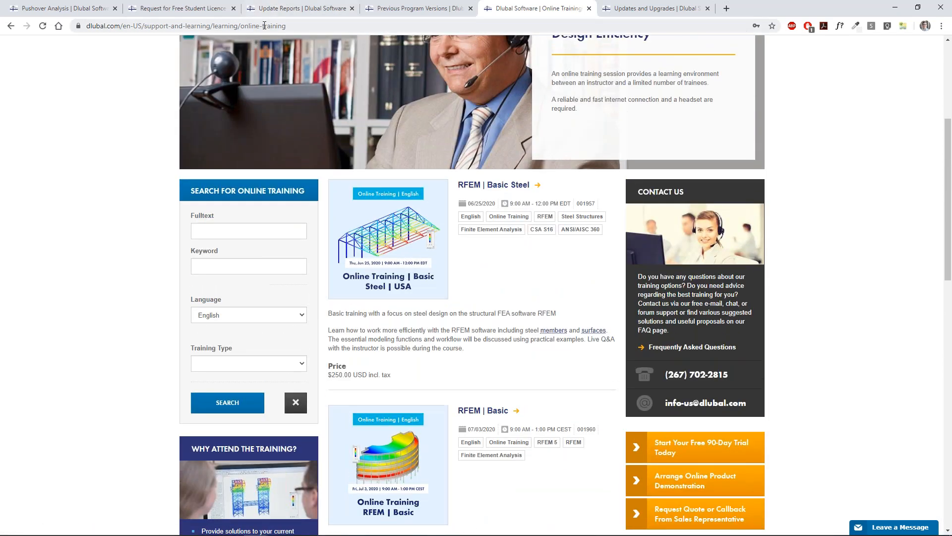
pyautogui.click(264, 25)
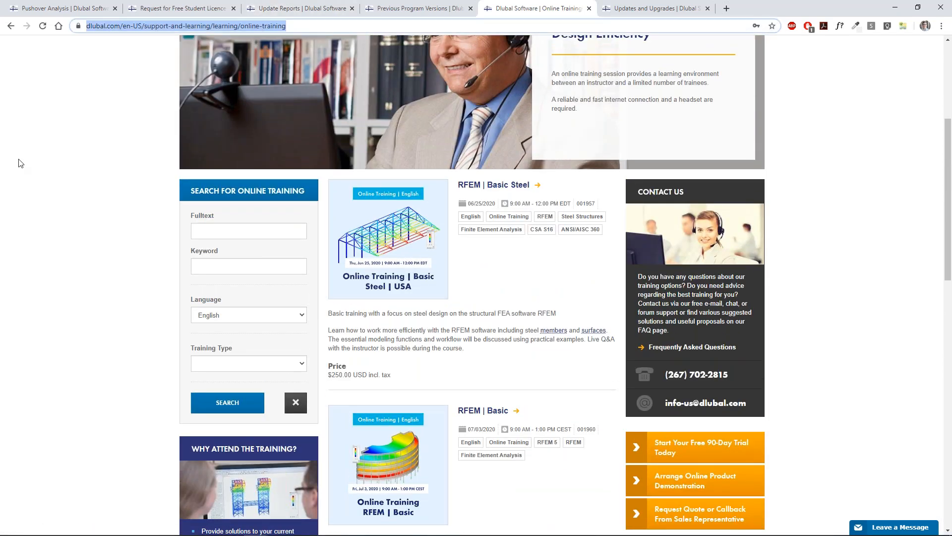